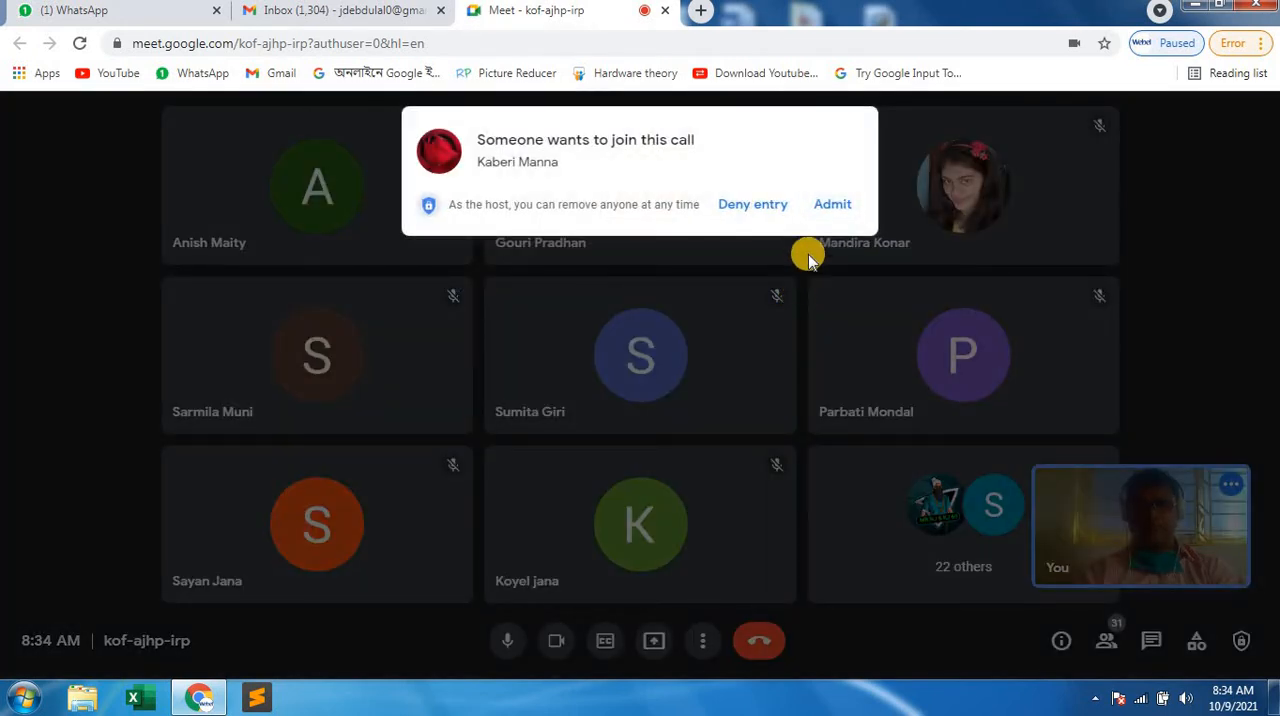
Admit the person asking to join the call and look through the list of people in the meeting.
left_click(832, 205)
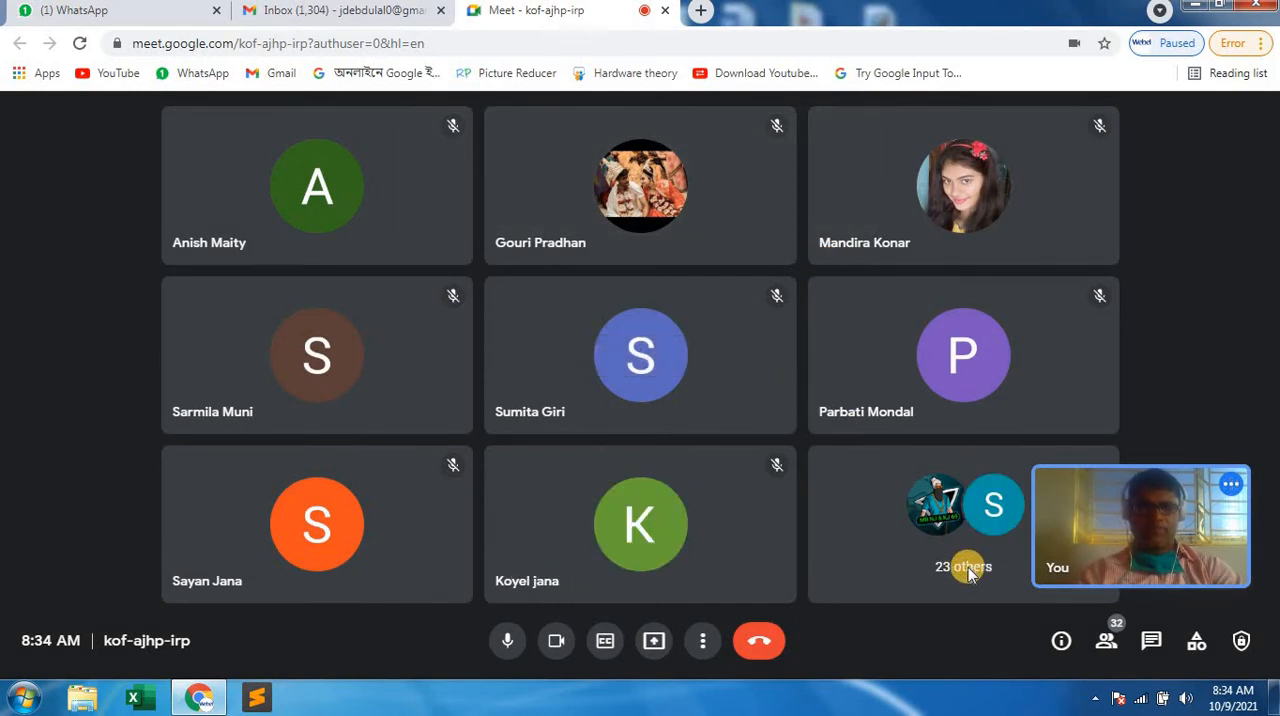
left_click(1106, 638)
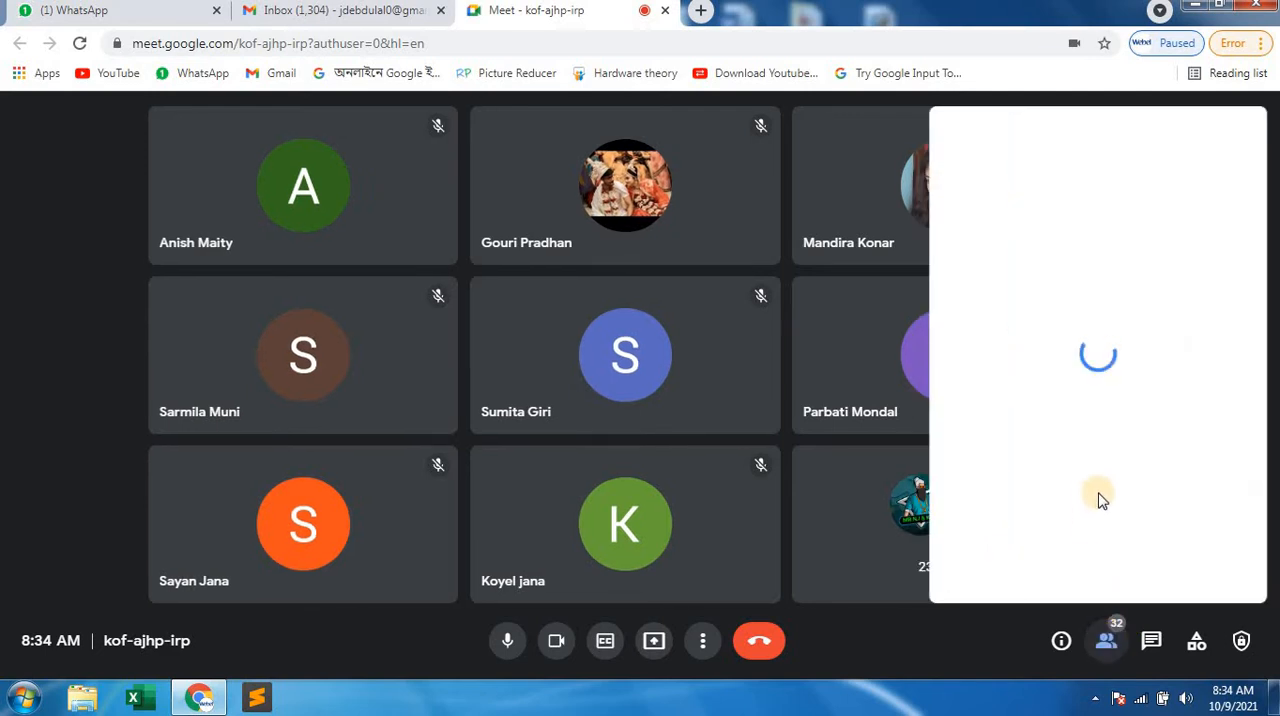
scroll(1073, 388, "down", 1)
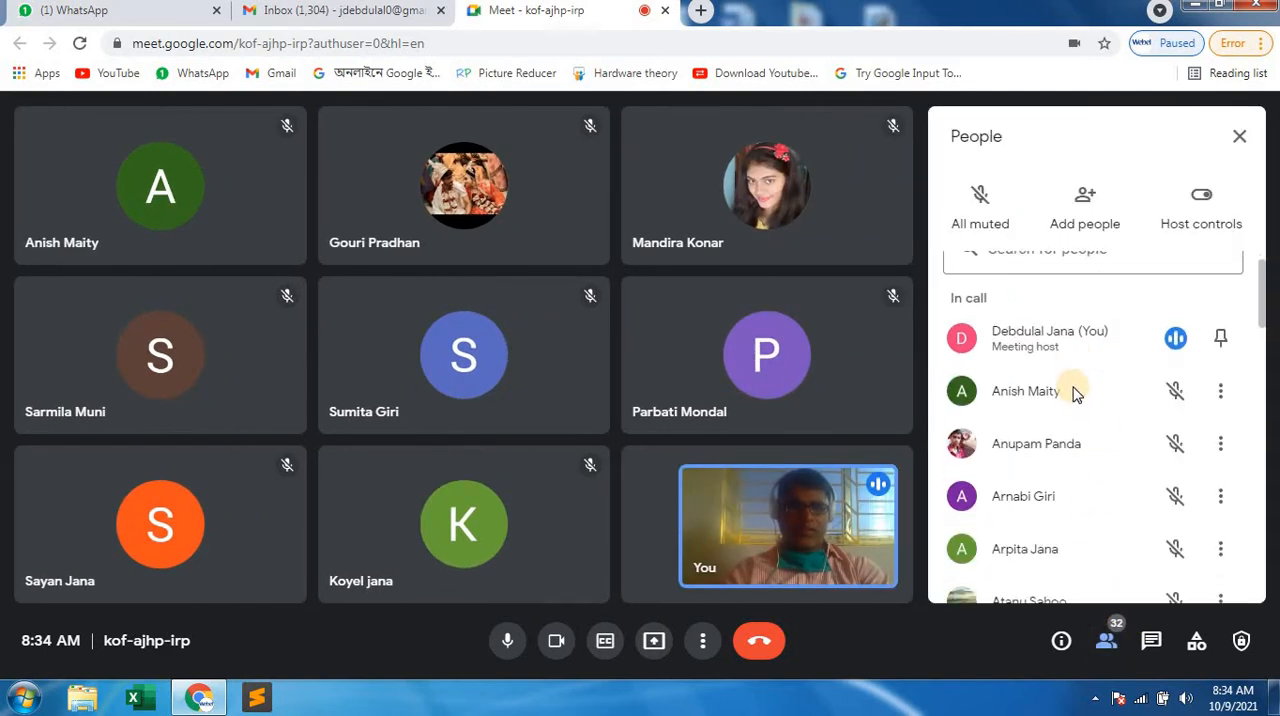
scroll(1073, 392, "down", 3)
scroll(1073, 392, "down", 12)
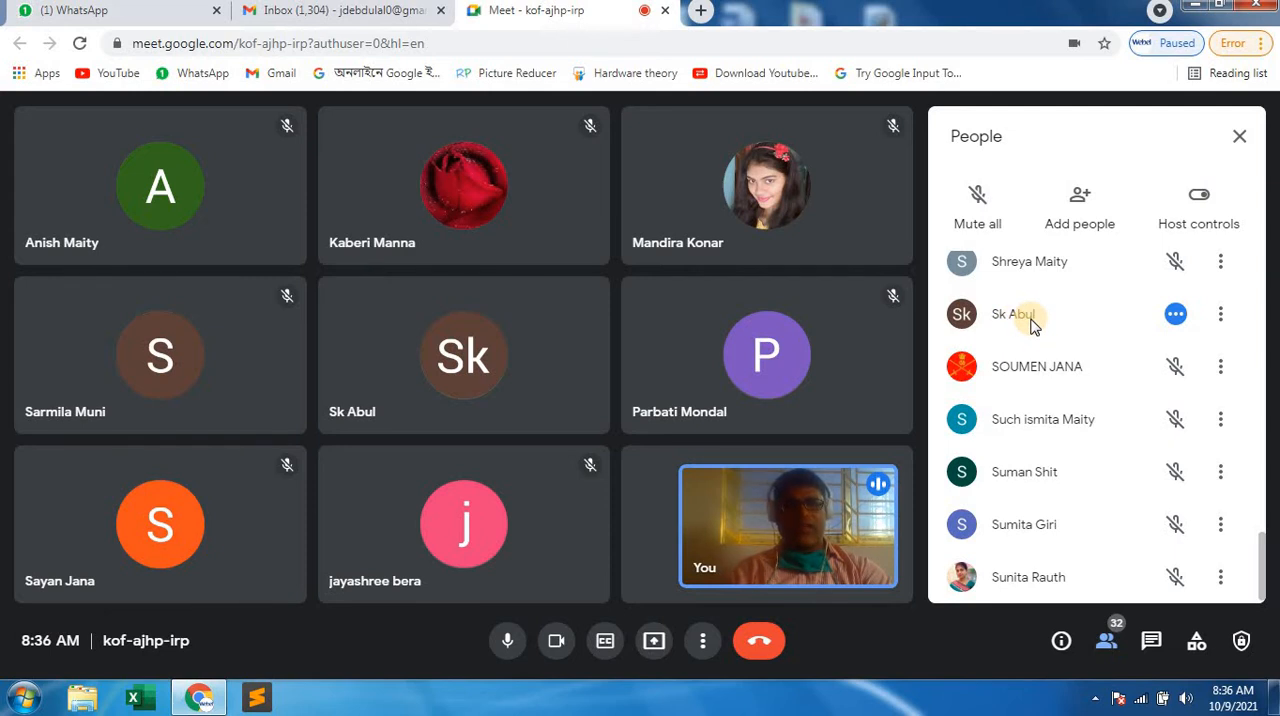
Switch to the Gmail inbox and back to the Google Meet call, and admit the person asking to join.
left_click(350, 12)
left_click(1127, 177)
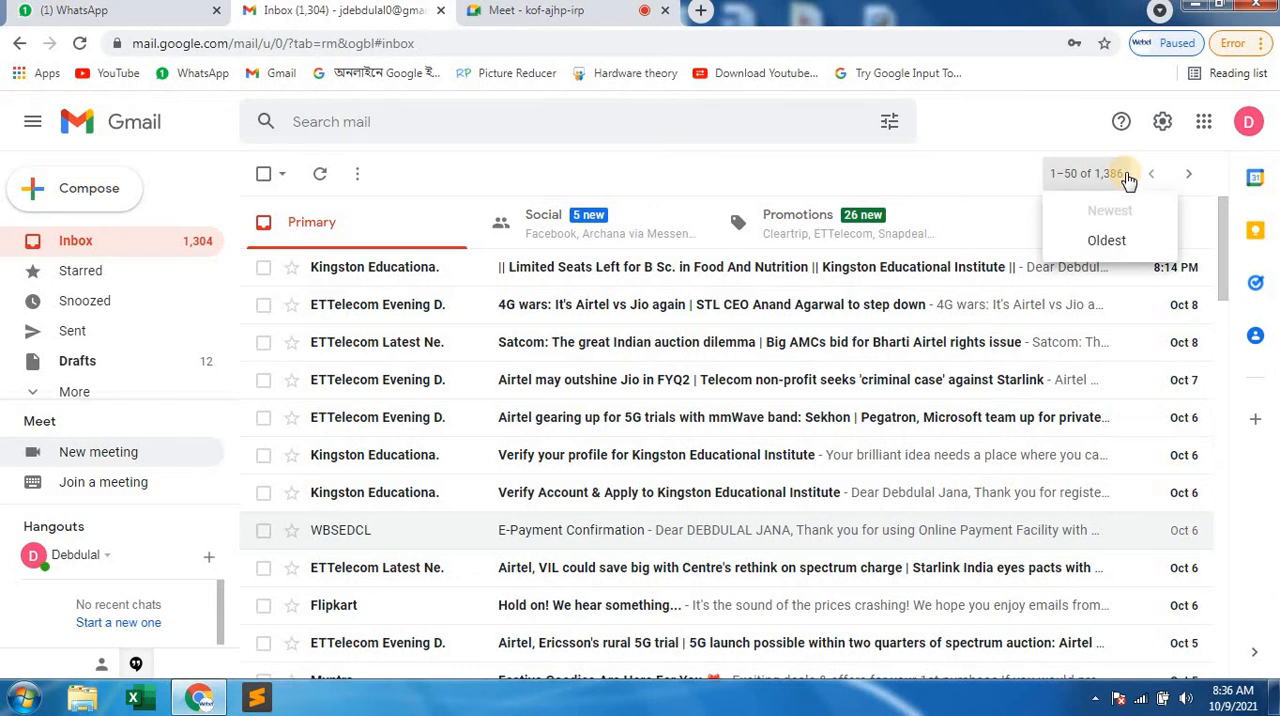
left_click(536, 12)
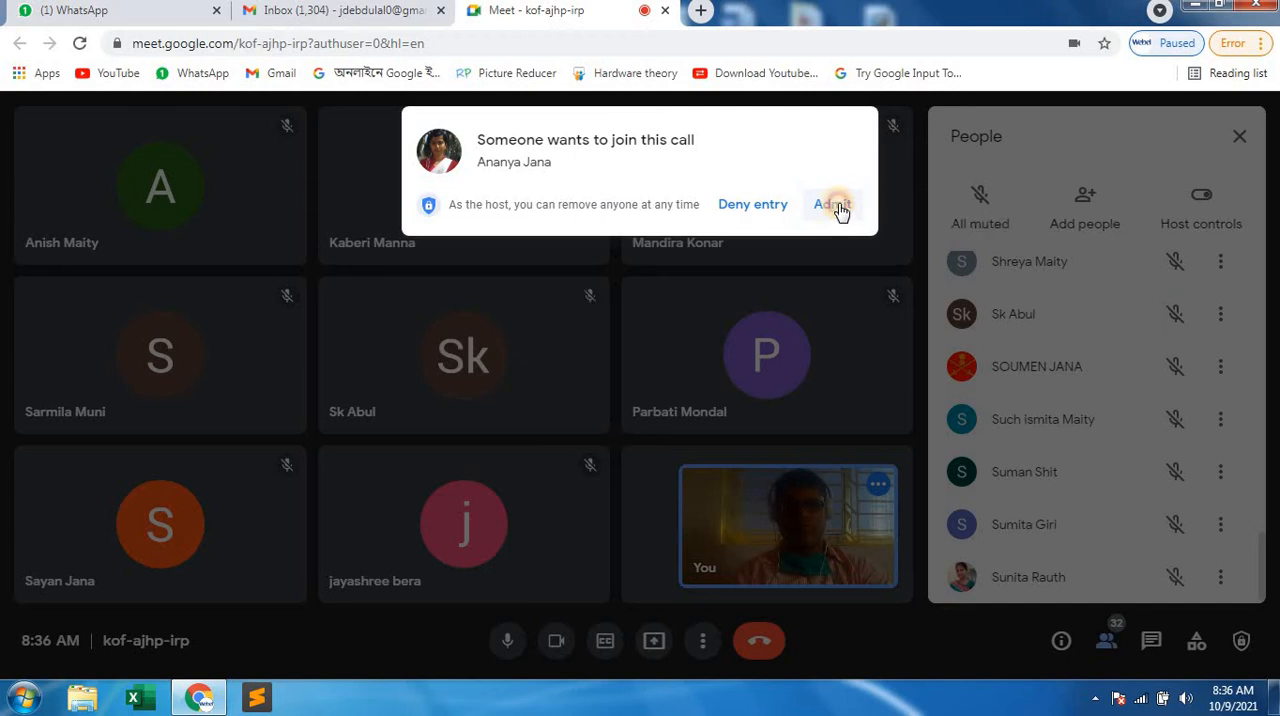
left_click(838, 206)
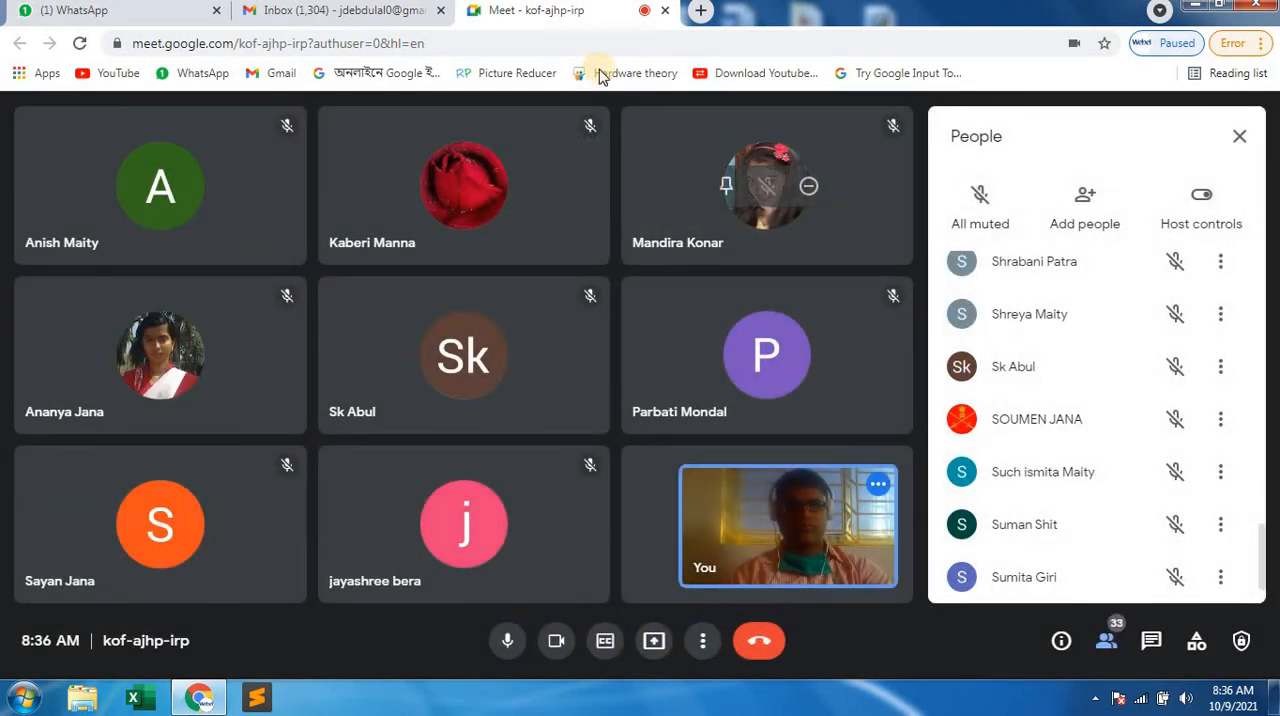
Switch to the Gmail inbox and open the management page of the signed-in Google Account.
left_click(395, 13)
left_click(1133, 177)
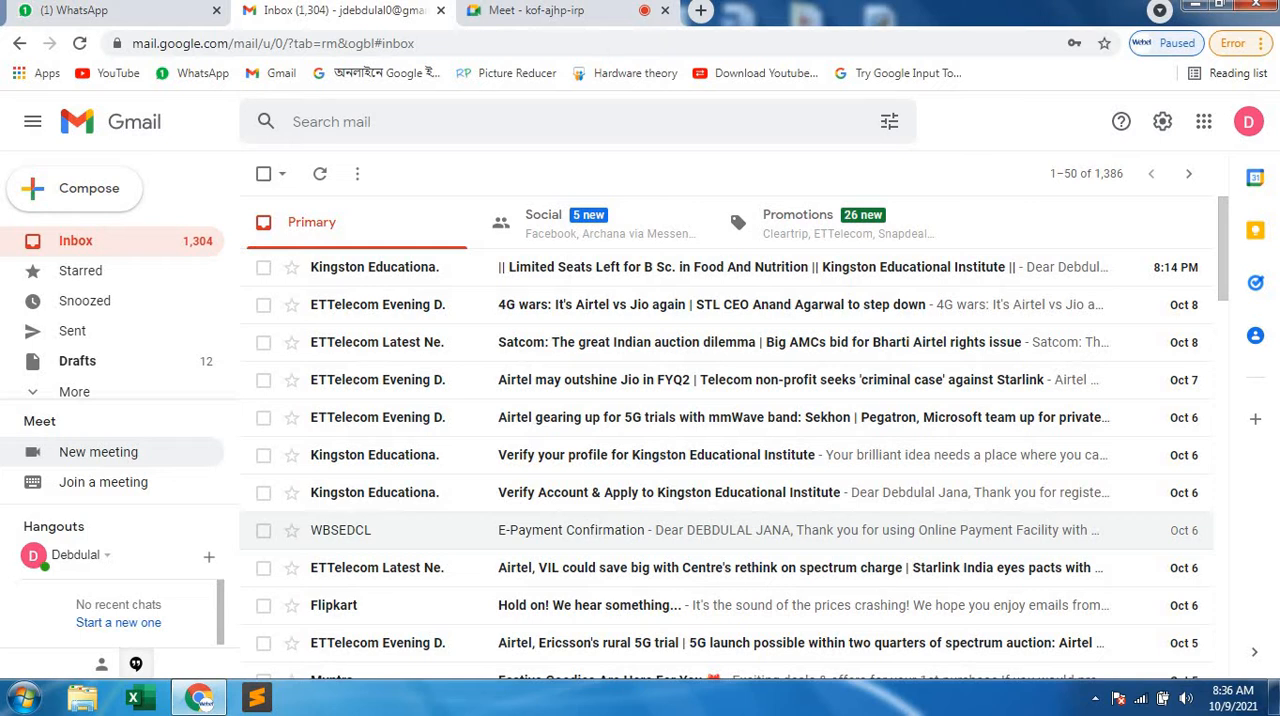
left_click(1250, 124)
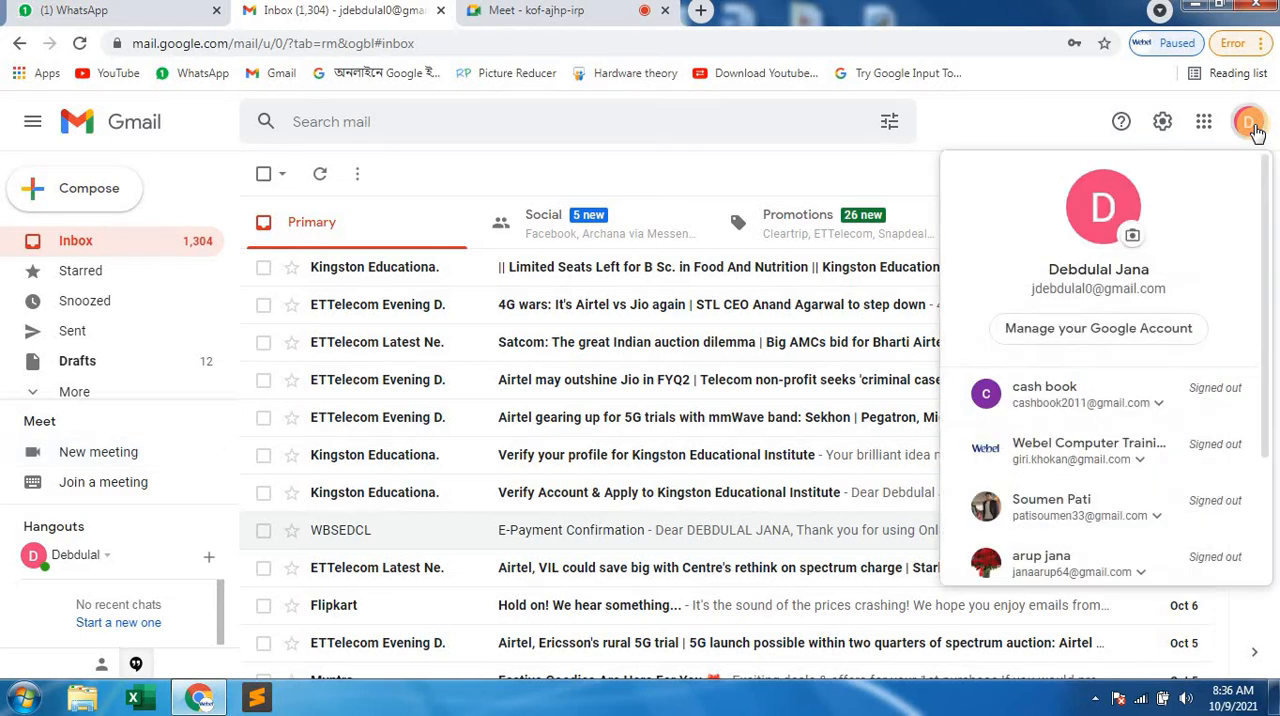
left_click(1075, 338)
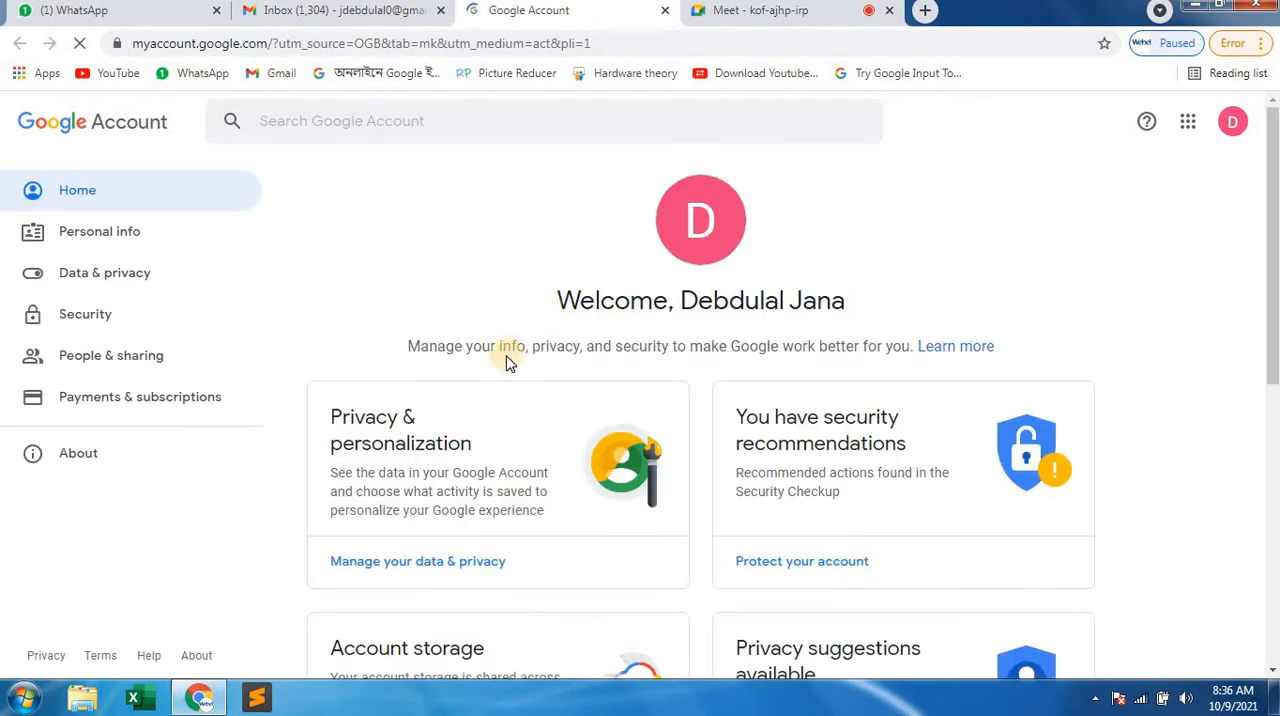
Look through the Google Account home page and the basic info on the Personal info page.
scroll(475, 380, "down", 5)
scroll(476, 381, "up", 4)
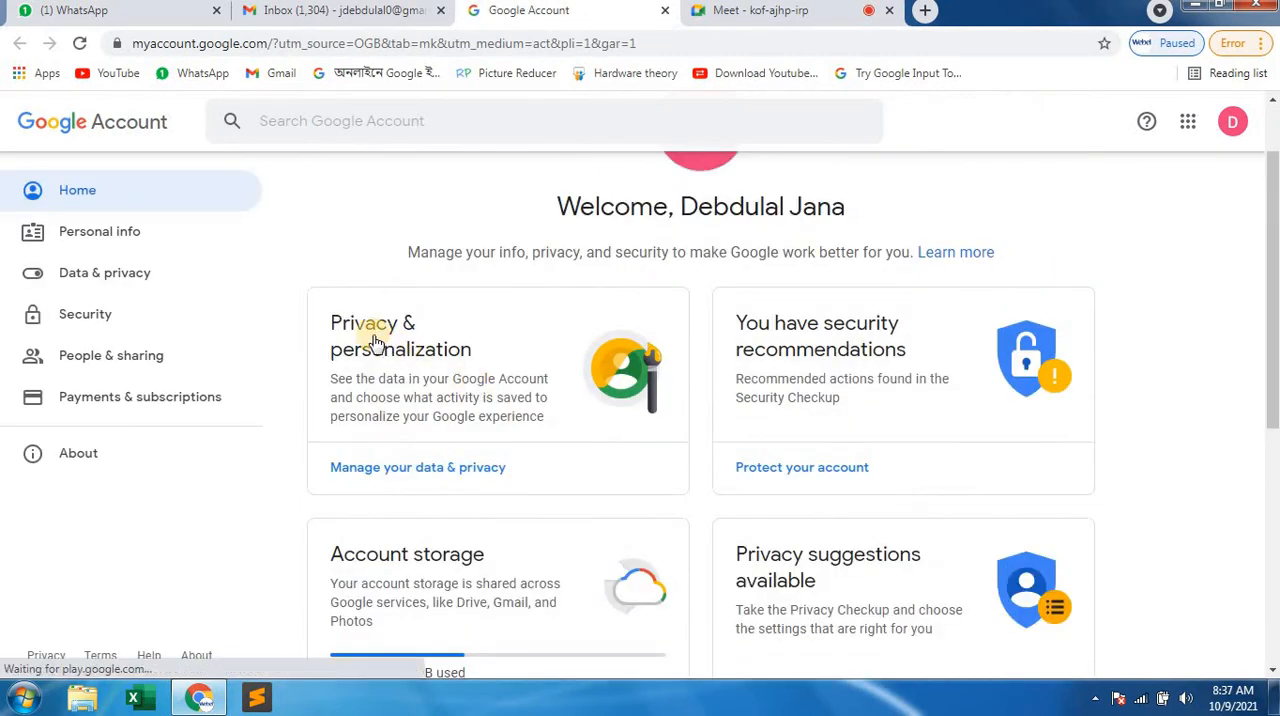
scroll(843, 394, "down", 4)
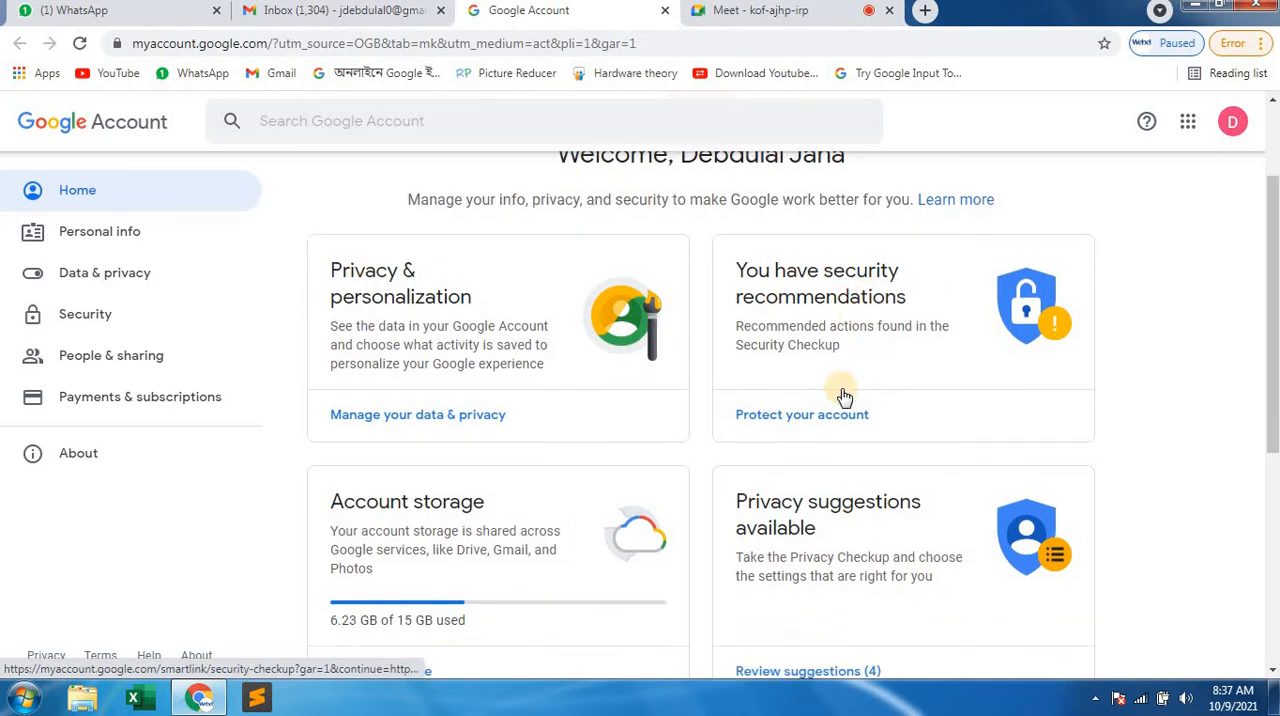
scroll(843, 396, "down", 1)
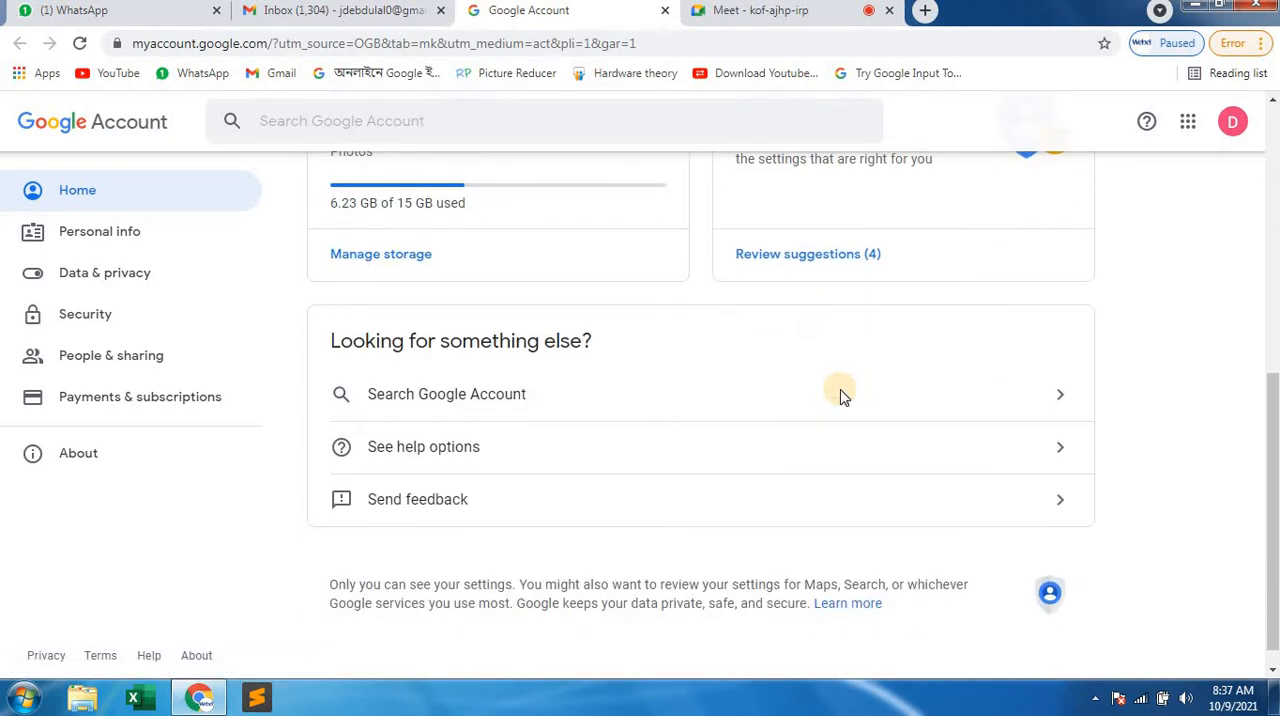
scroll(843, 396, "down", 1)
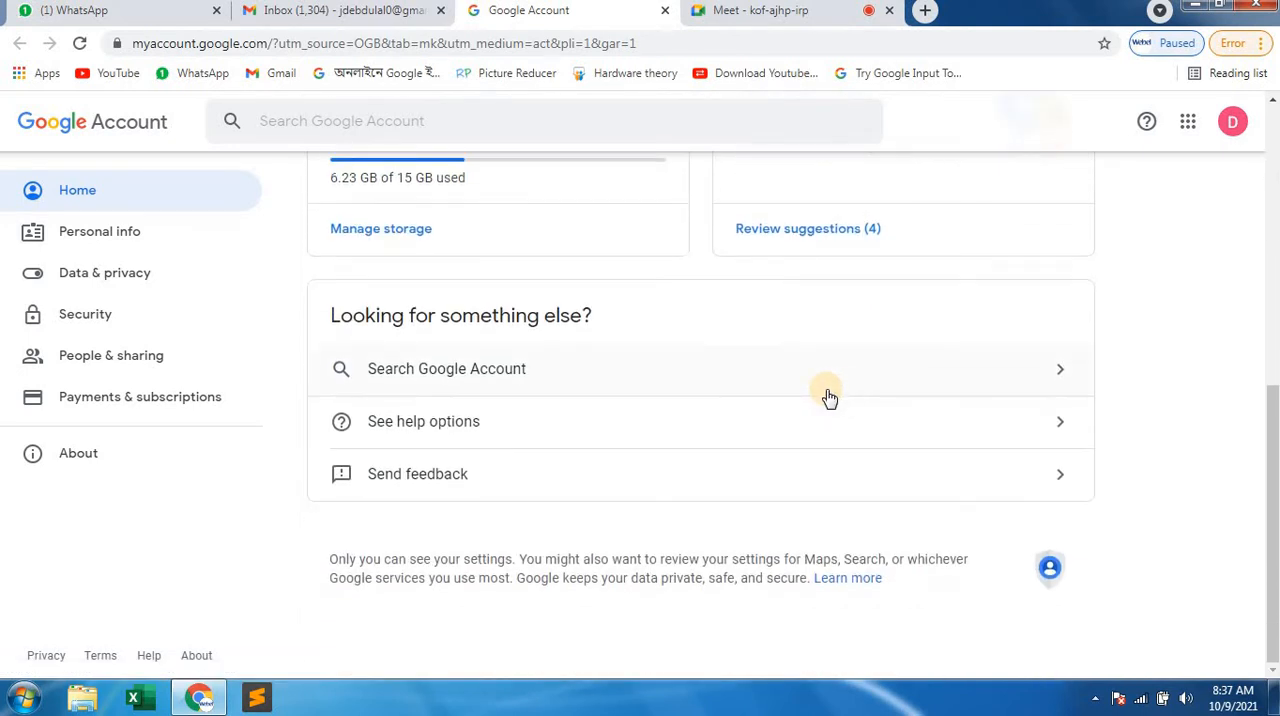
left_click(100, 236)
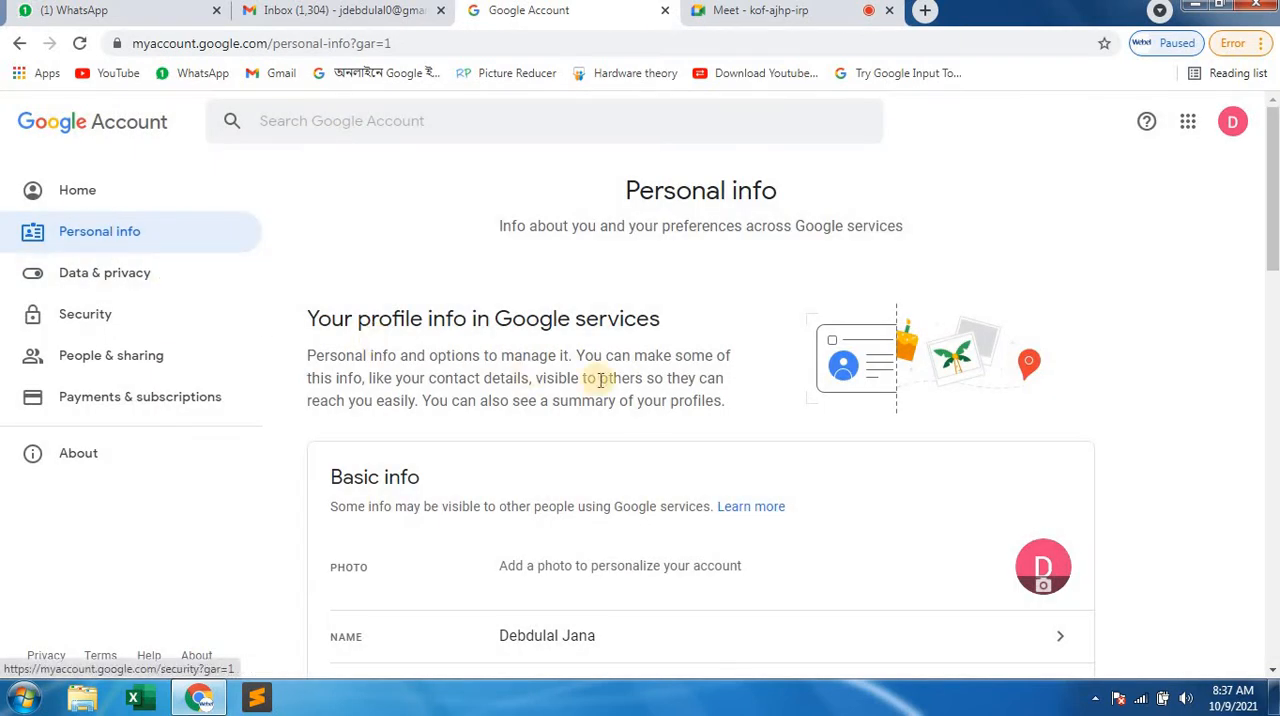
scroll(597, 394, "down", 3)
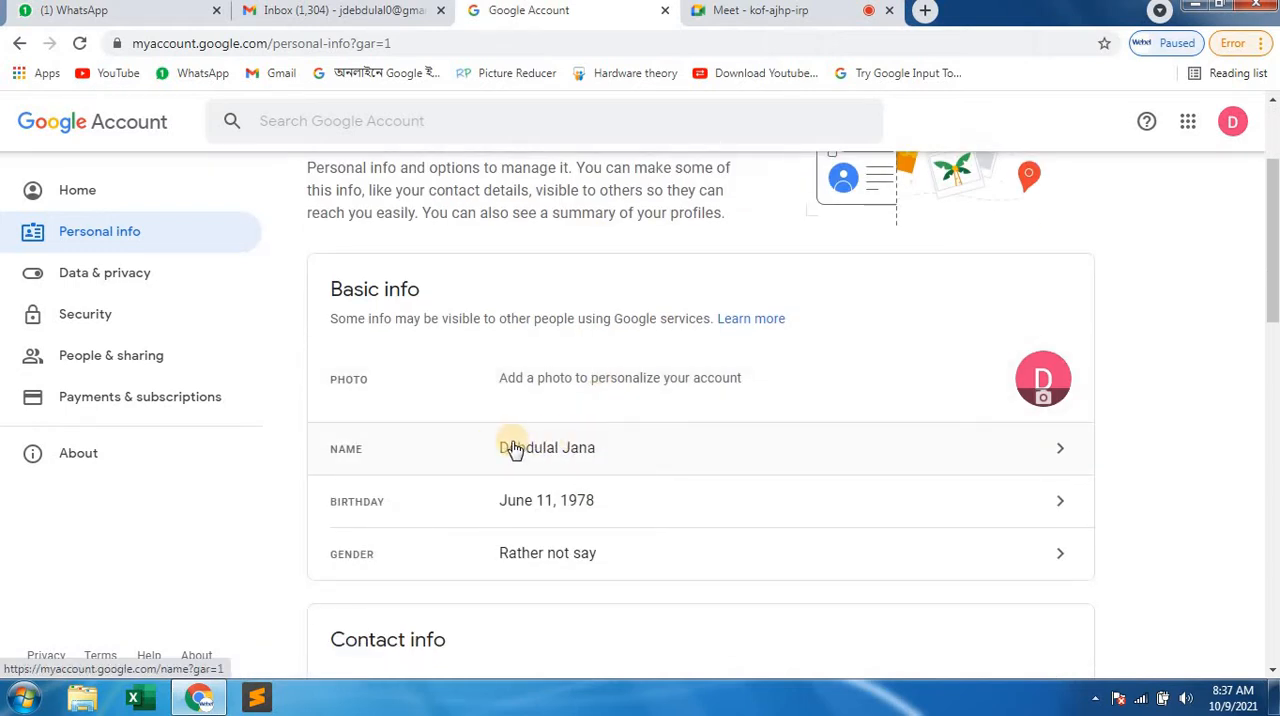
Switch to the Google Meet call to admit the next person asking to join, and return to the Google Account page.
left_click(808, 10)
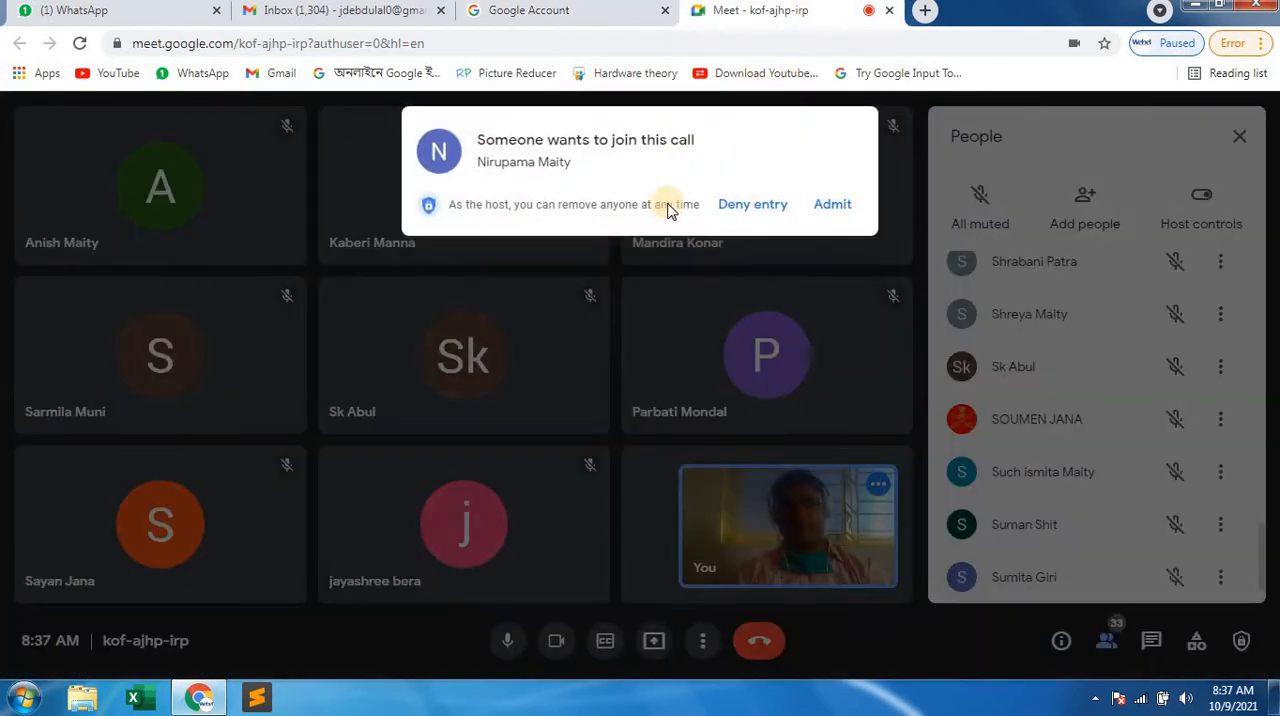
left_click(834, 205)
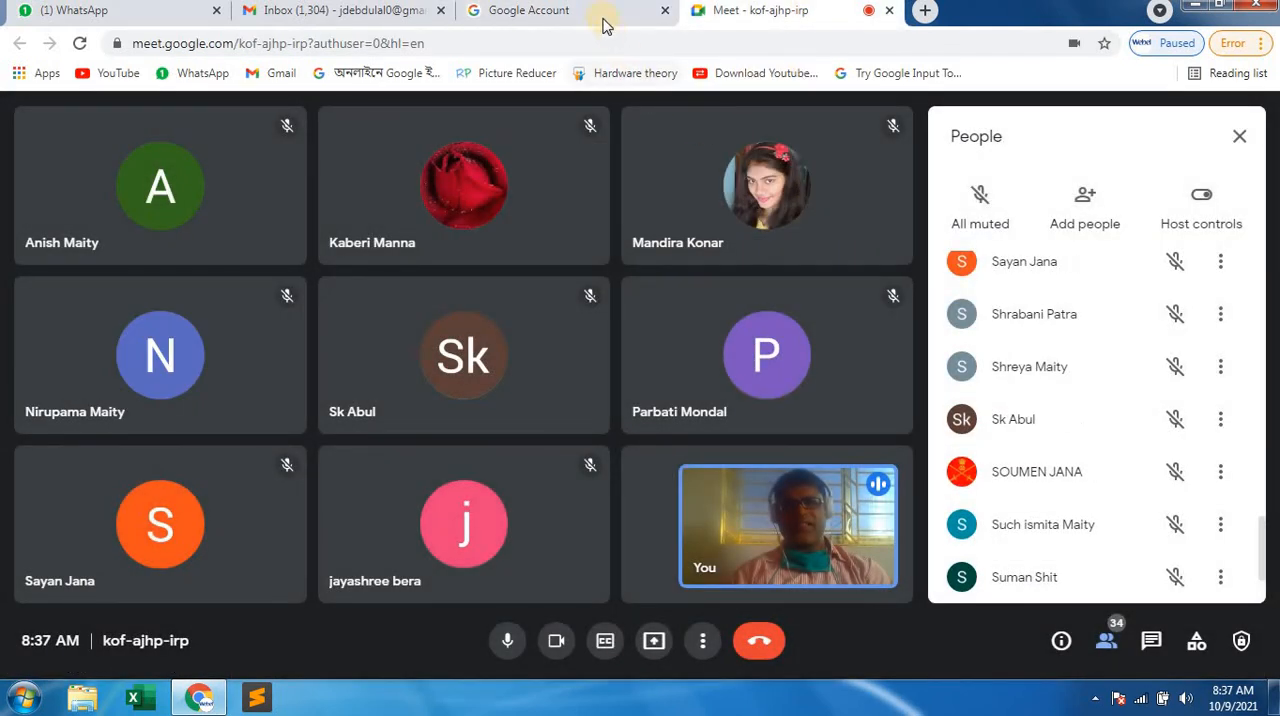
left_click(600, 12)
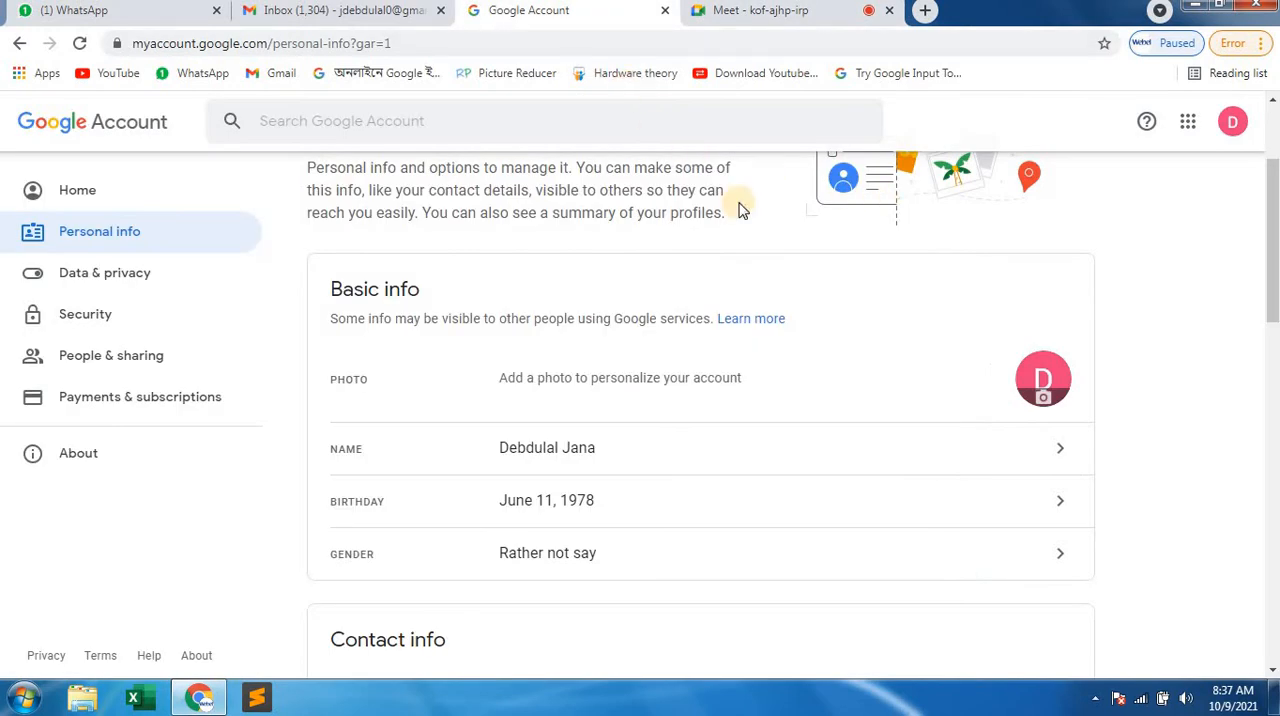
Go back to the Google Account home page and close the account page.
left_click(18, 43)
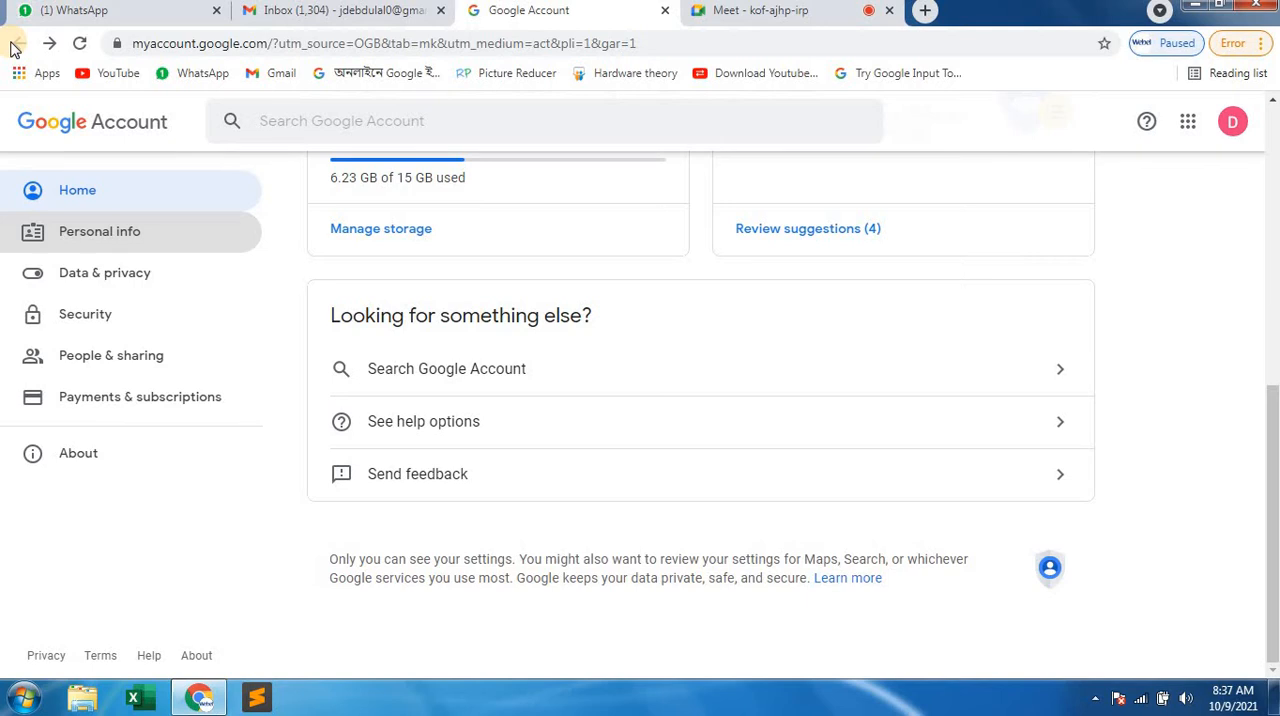
scroll(152, 292, "up", 6)
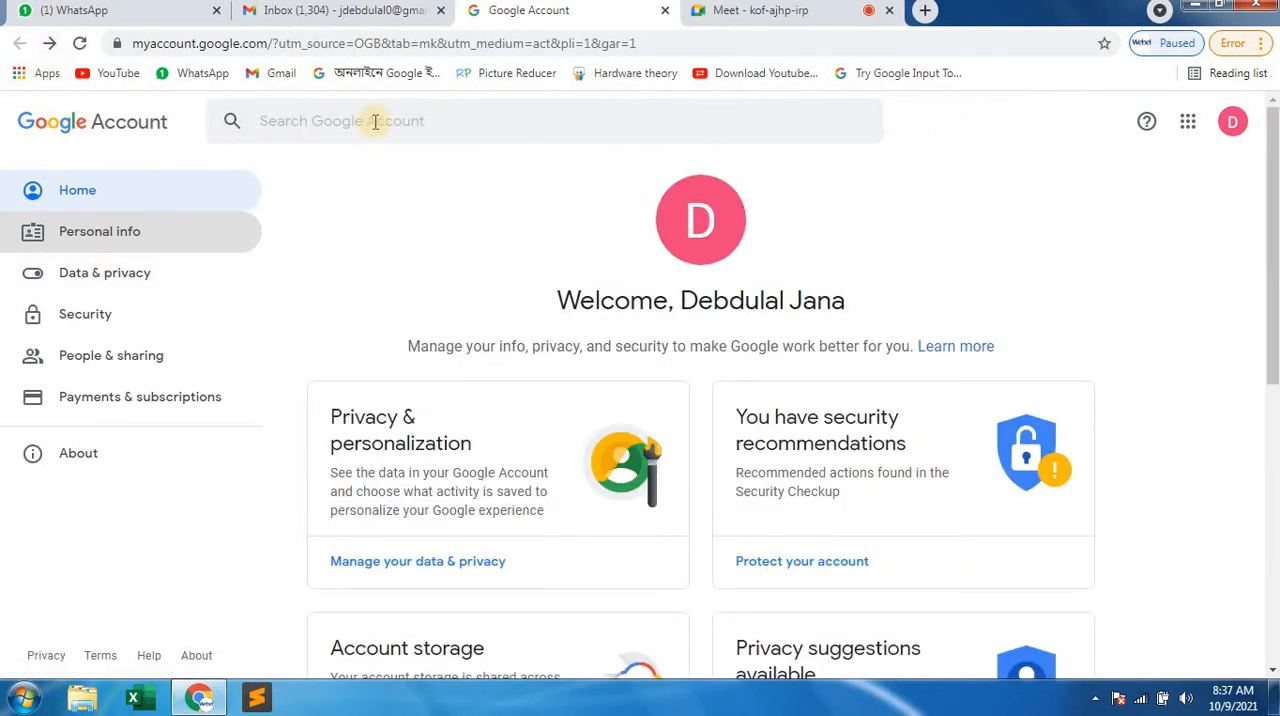
left_click(668, 11)
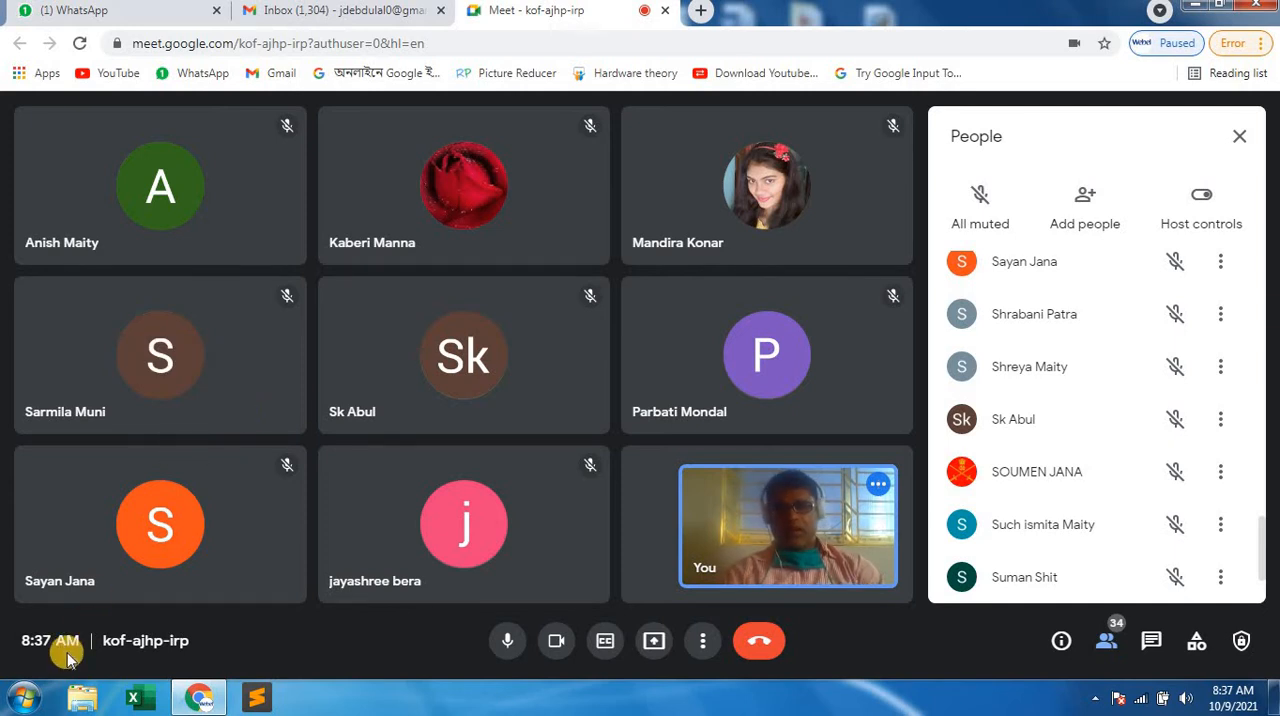
Minimize the browser, start Word with a blank document and maximize its window.
mouse_move(88, 571)
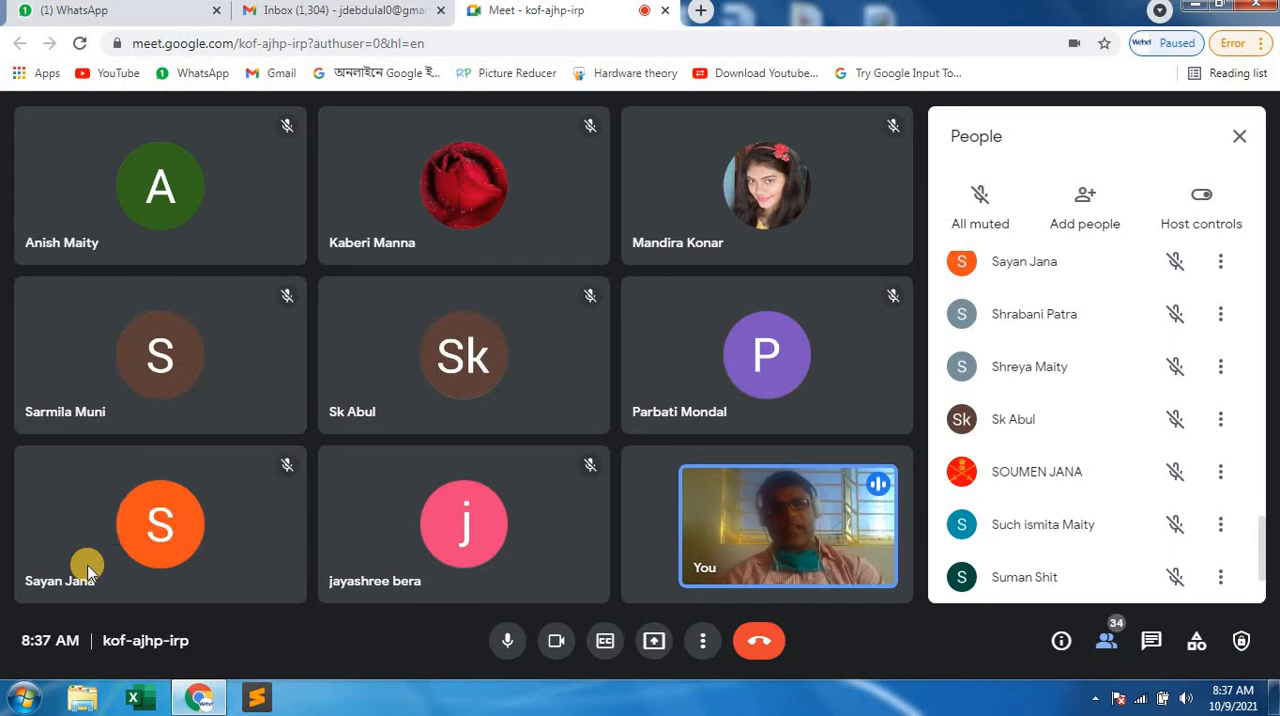
left_click(1196, 6)
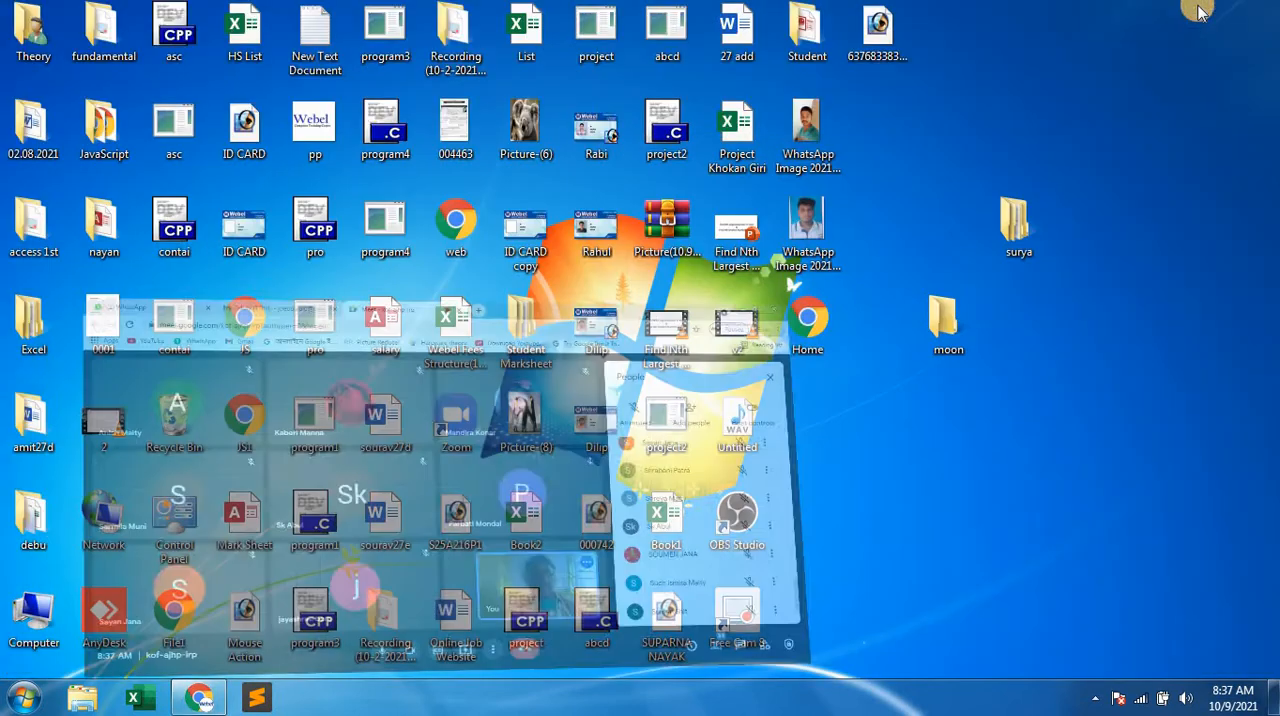
left_click(40, 705)
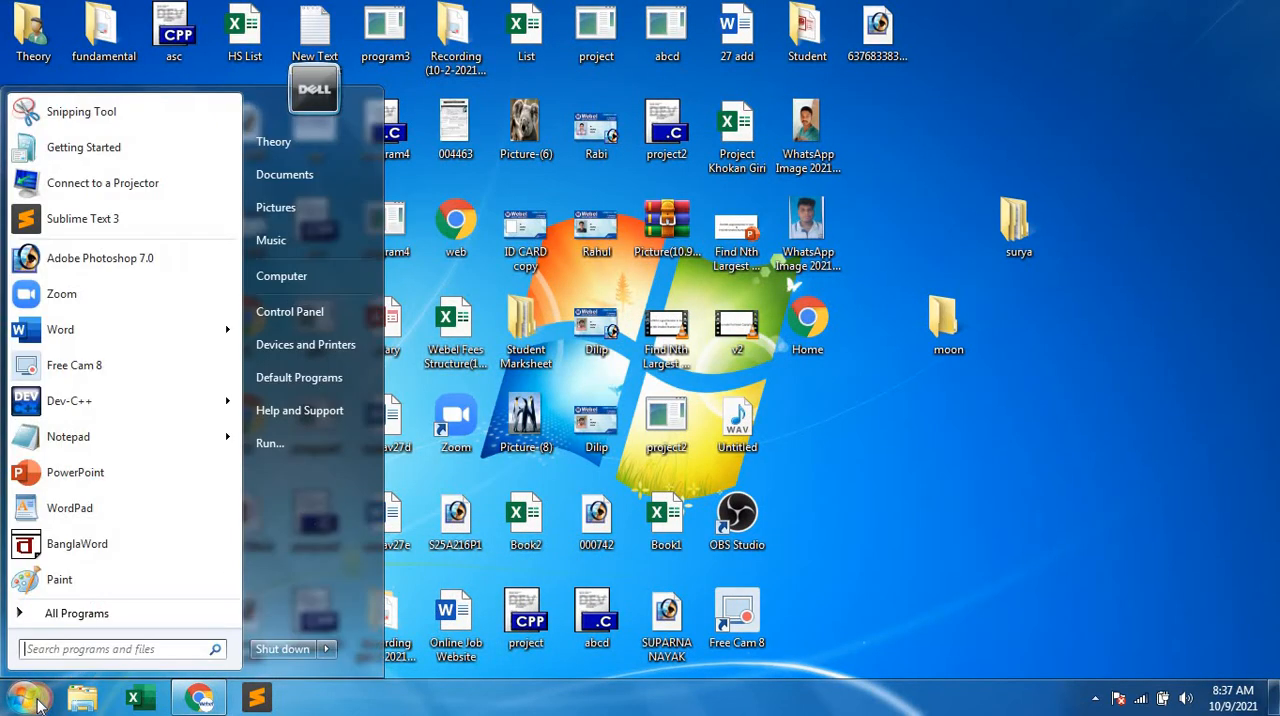
left_click(80, 340)
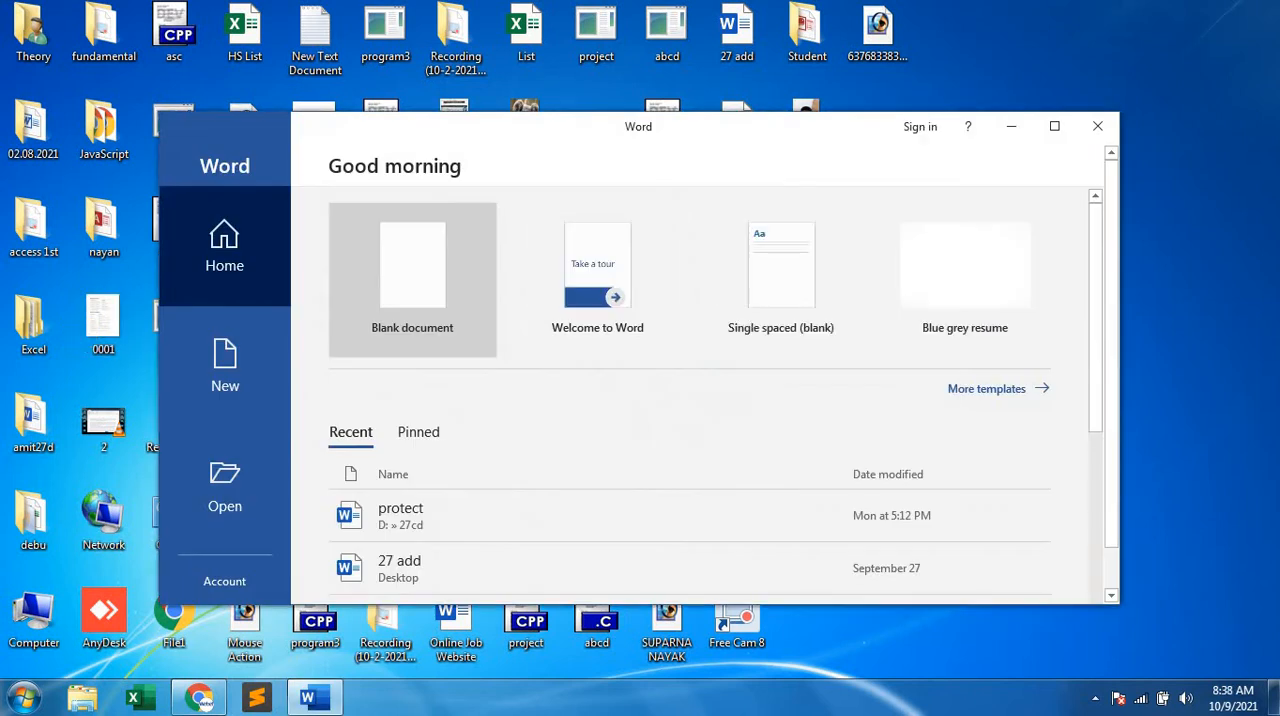
left_click(440, 287)
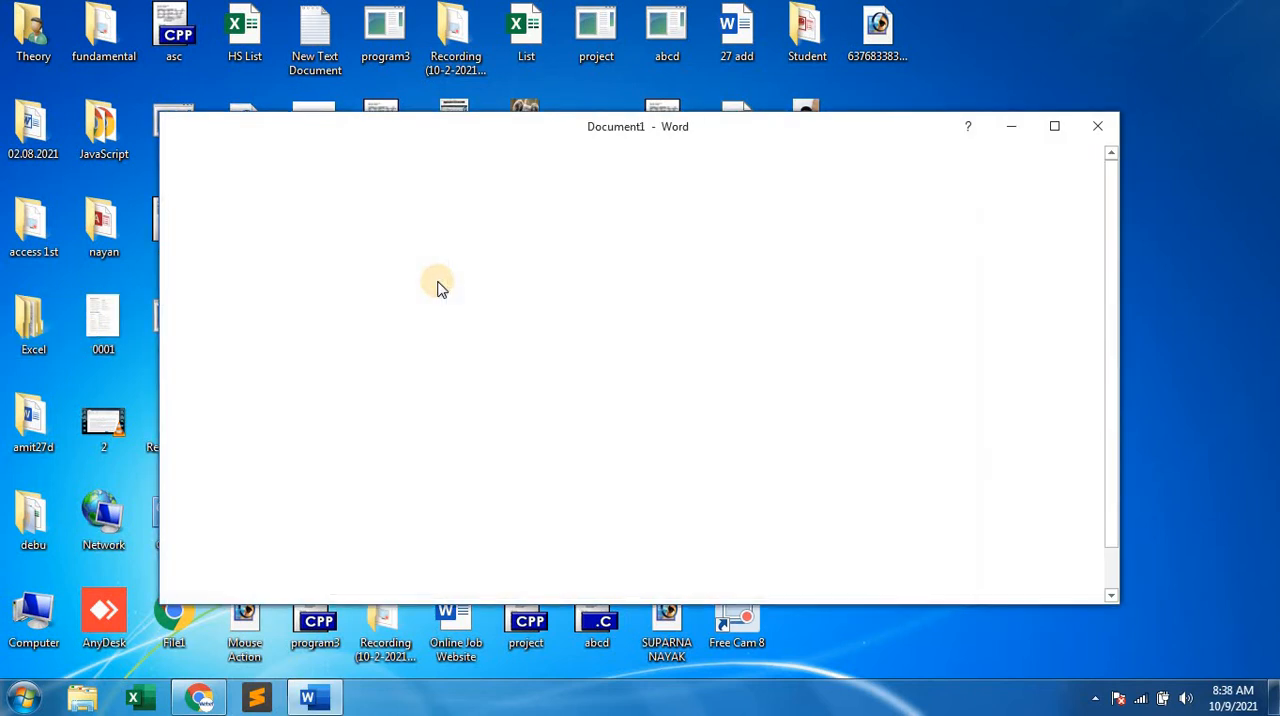
left_click(1055, 127)
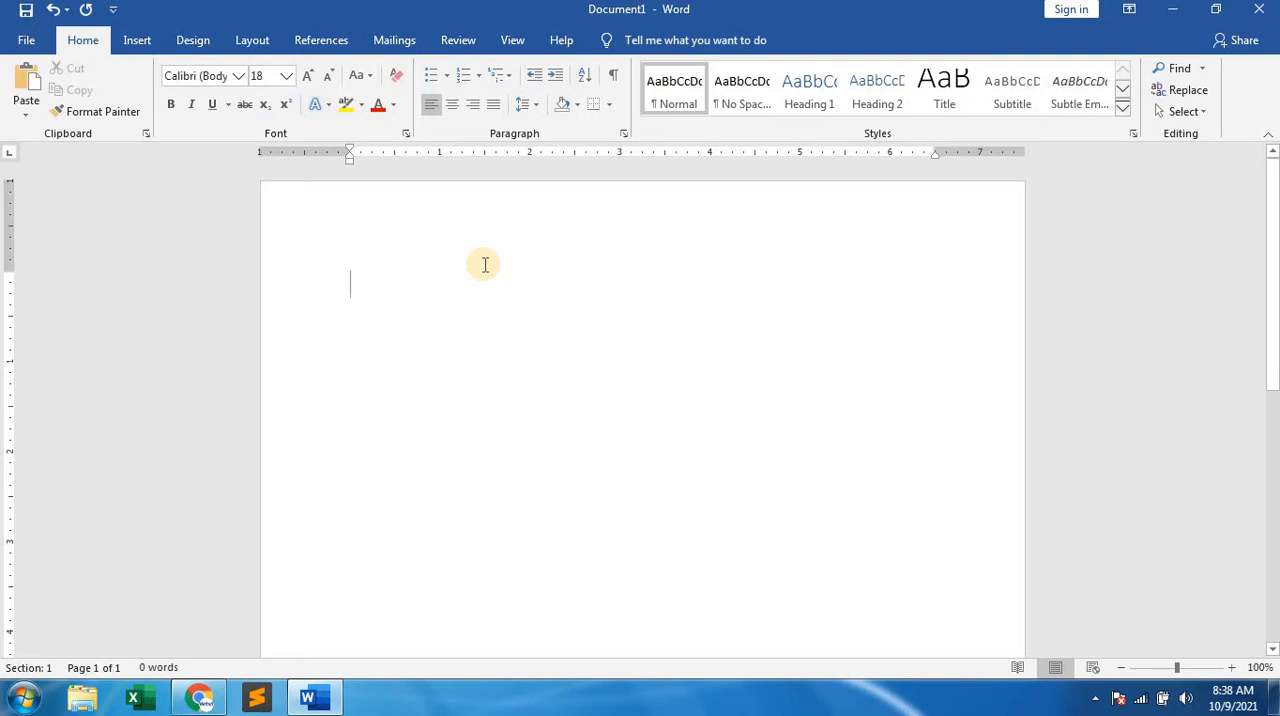
Centre the first line of the document and enter the text "Webel computer trai".
key("ctrl+e")
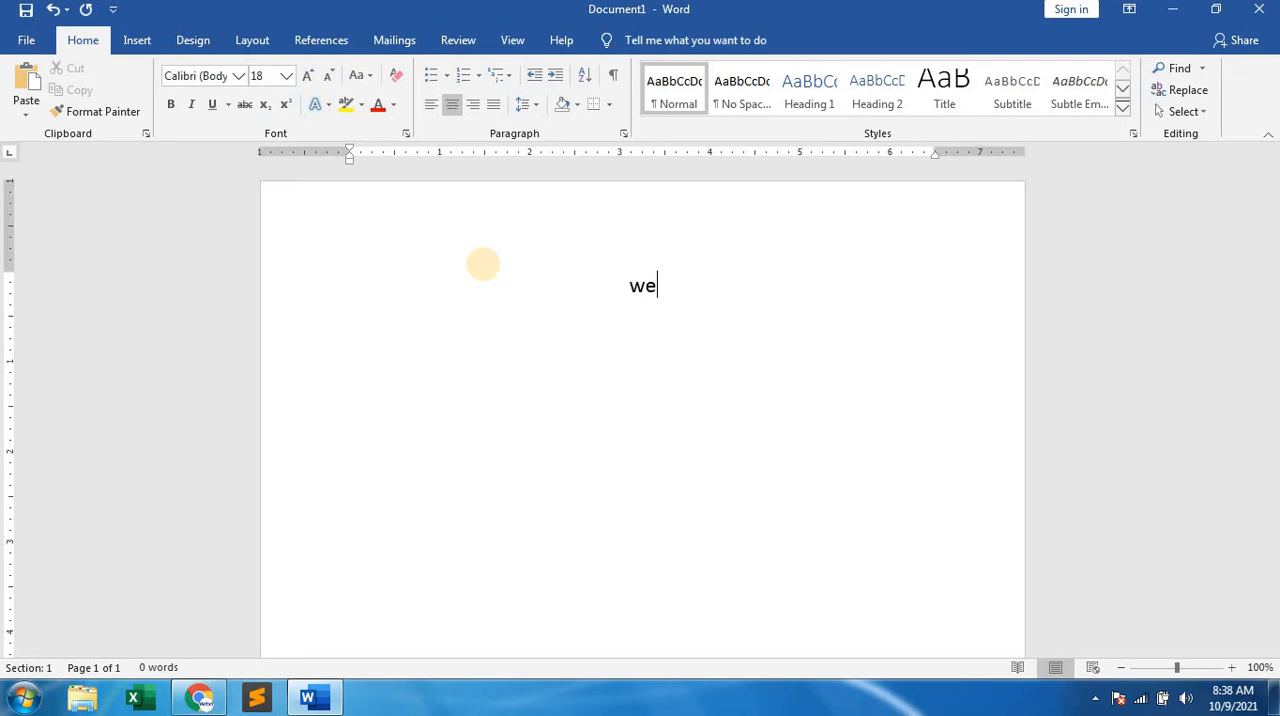
type("webel com")
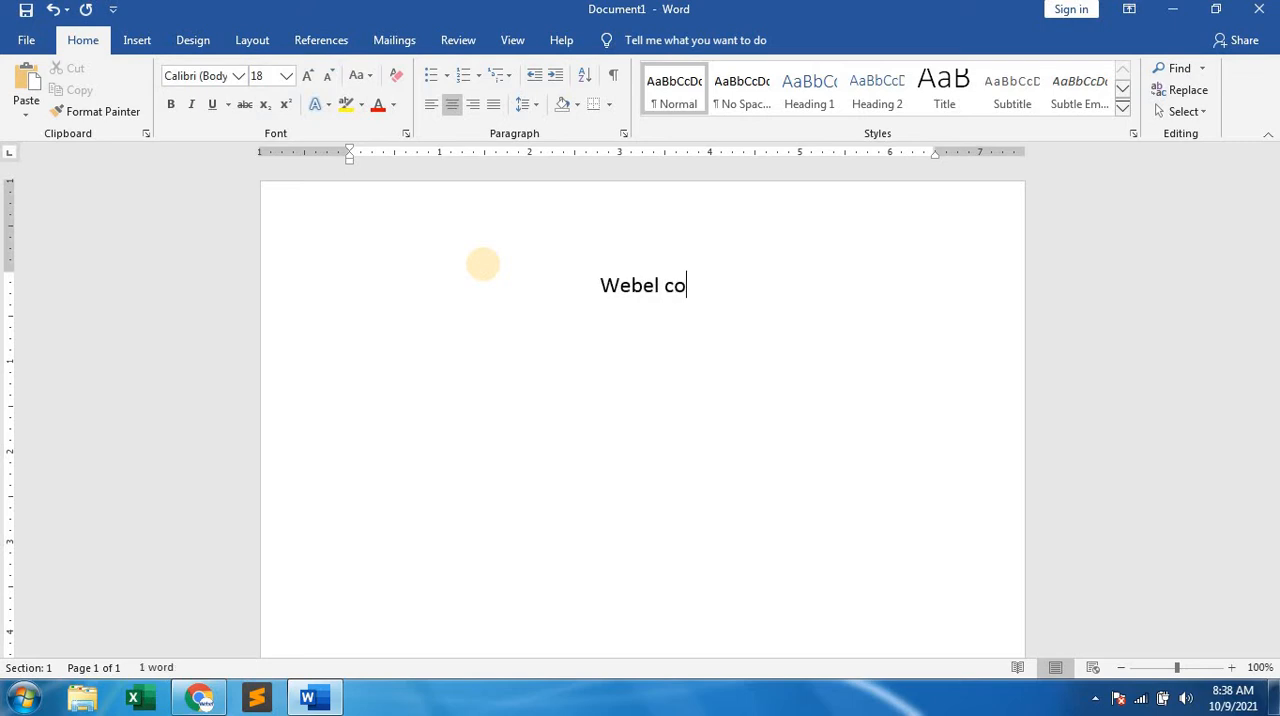
type("puter")
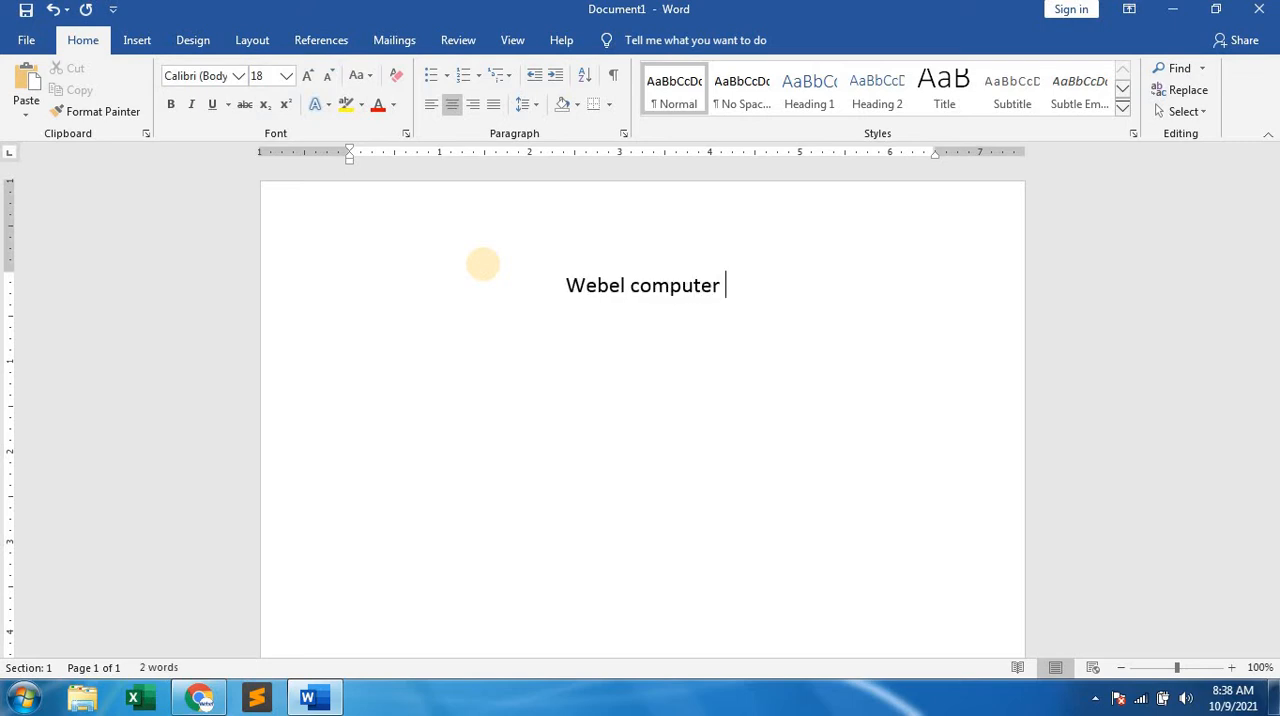
type(" trai")
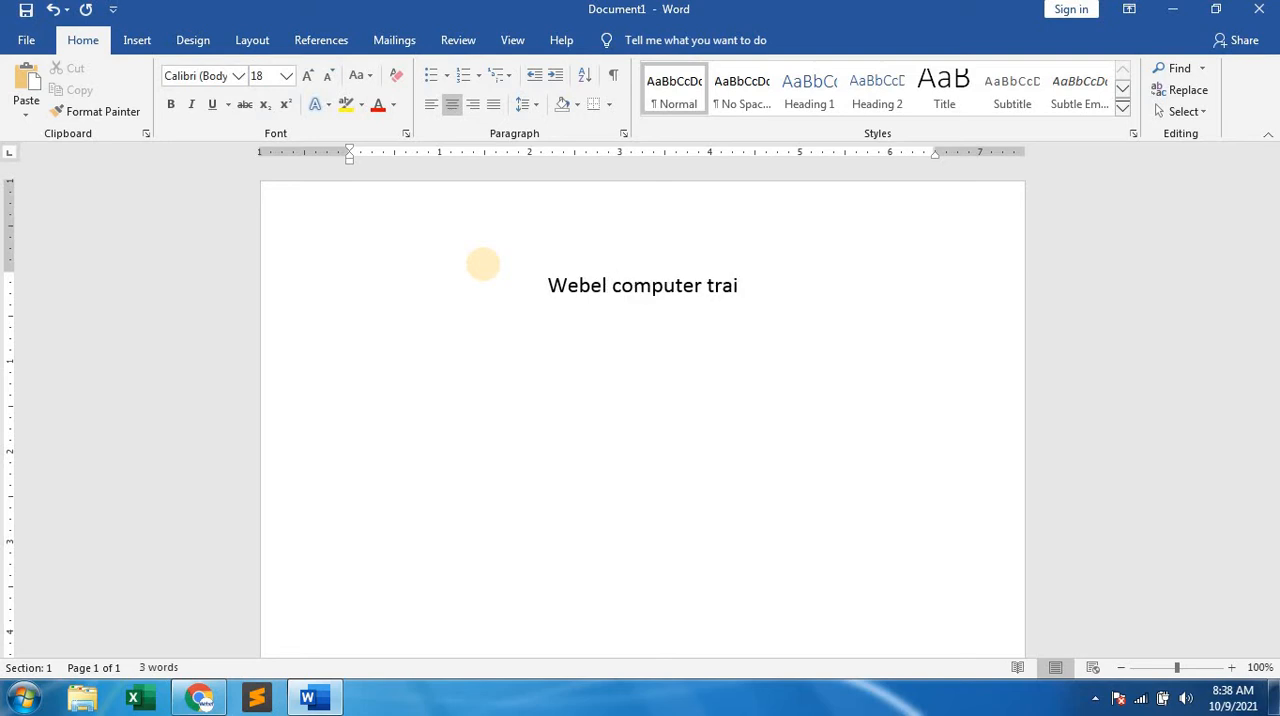
Switch to the Google Meet call, present the entire screen and admit the person asking to join.
left_click(199, 700)
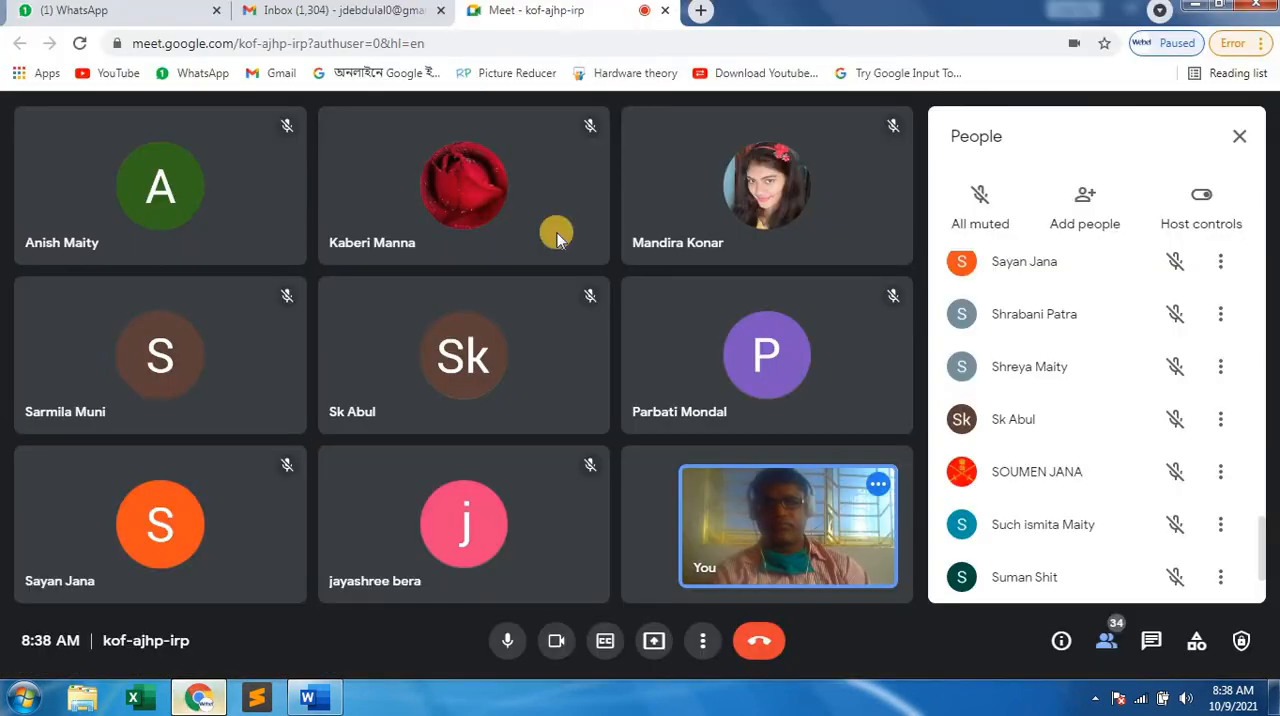
left_click(655, 641)
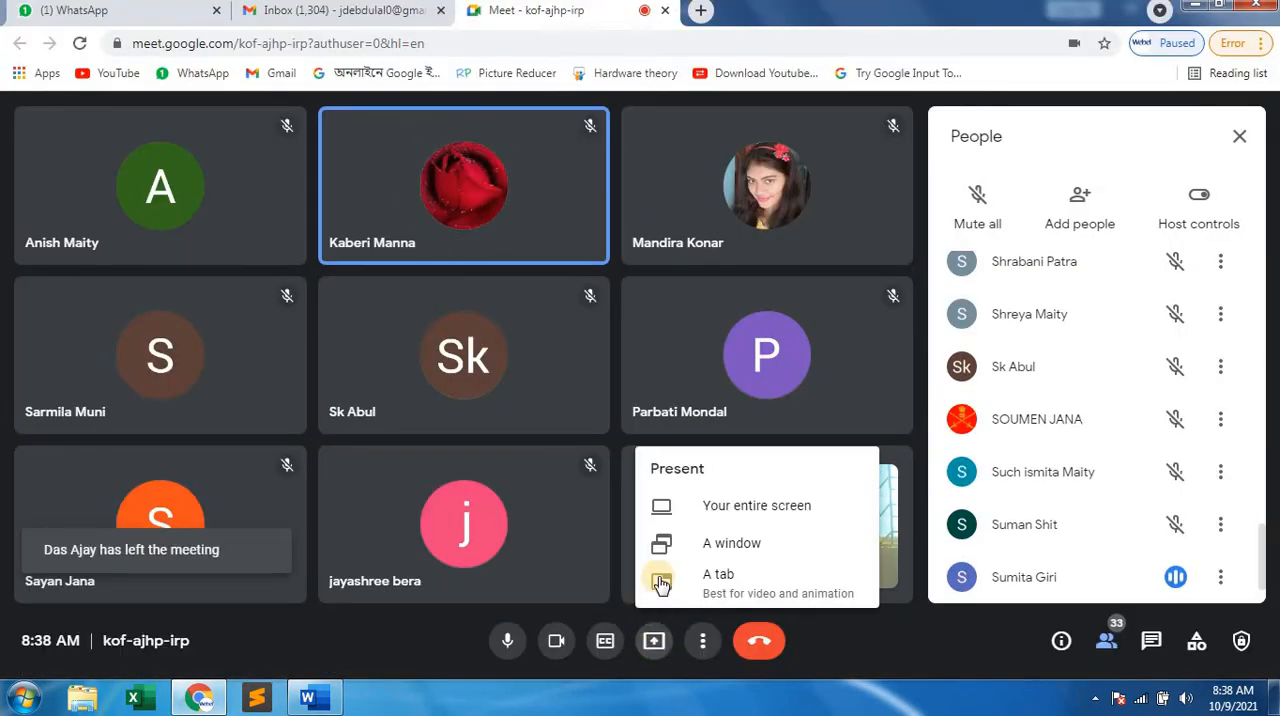
left_click(716, 508)
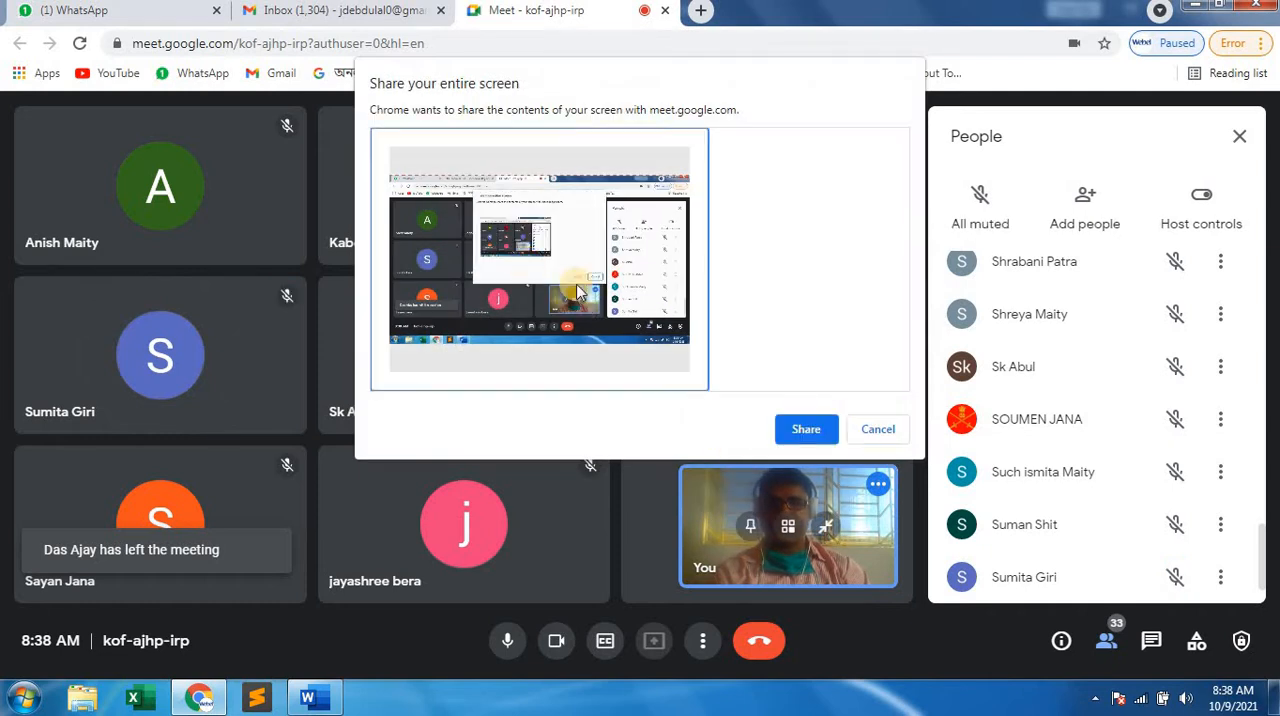
left_click(806, 429)
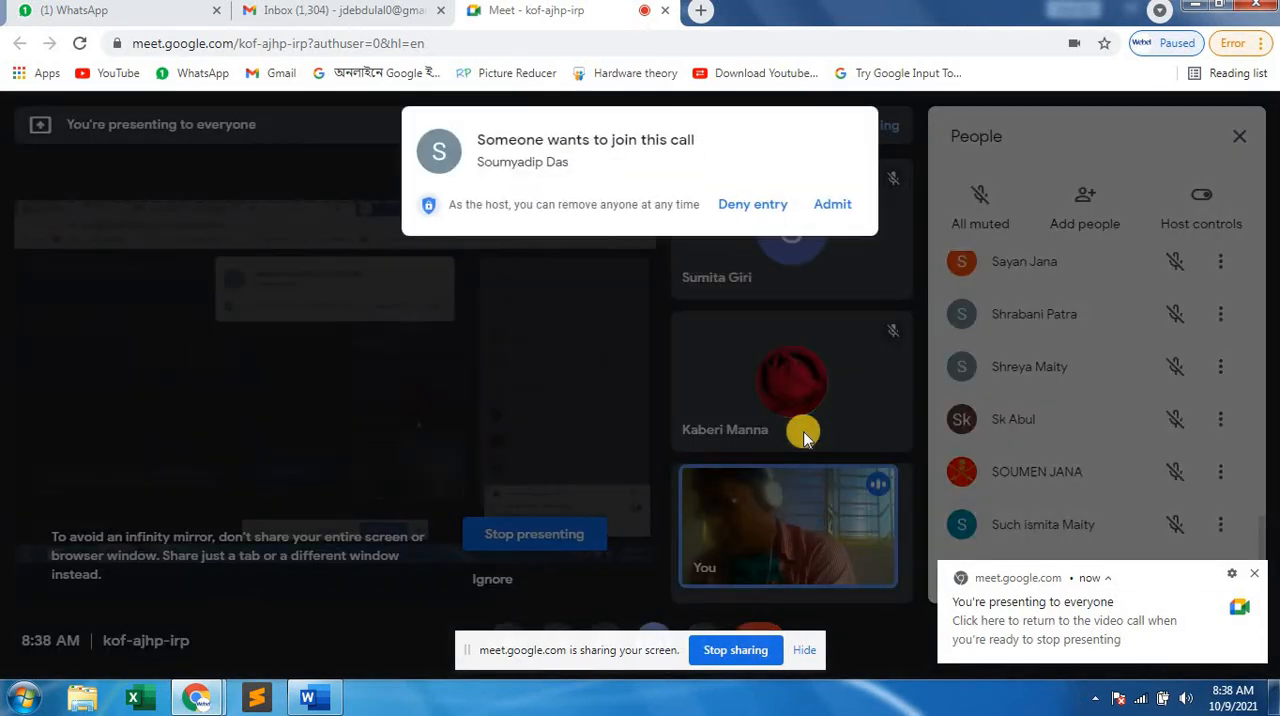
left_click(835, 206)
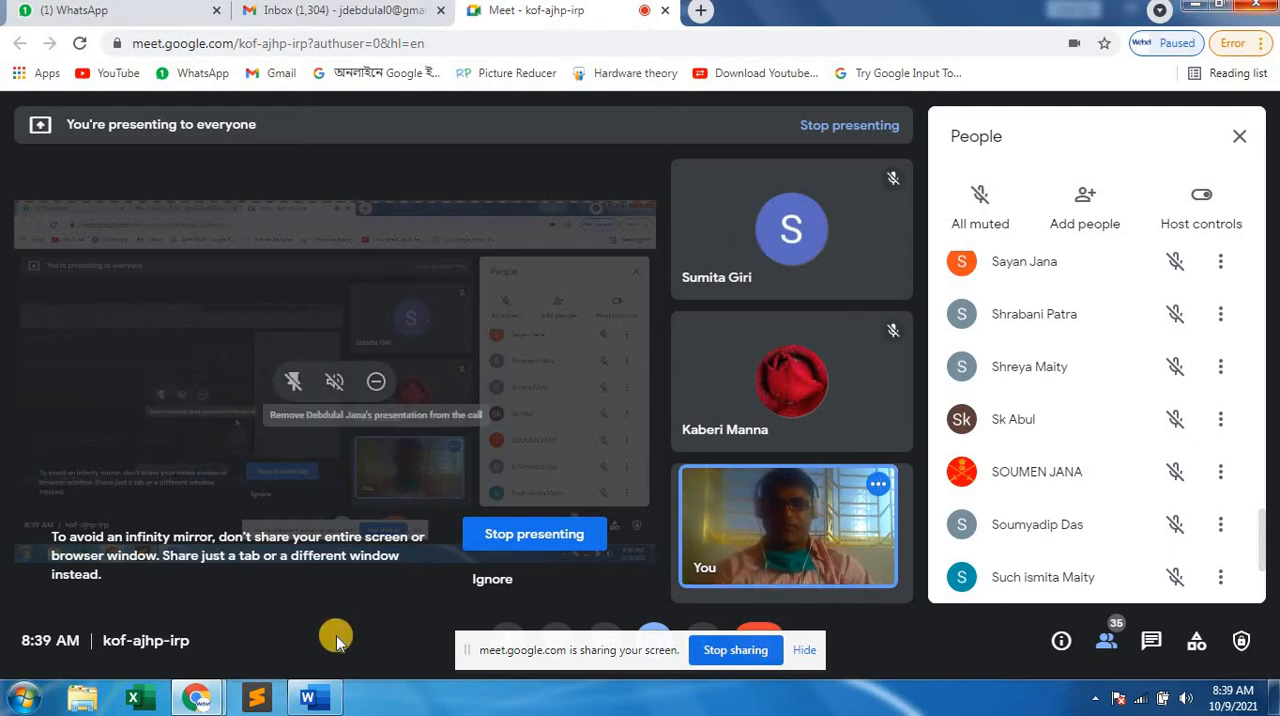
Return to the Word document and complete the heading so it reads "Webel computer training center".
left_click(321, 697)
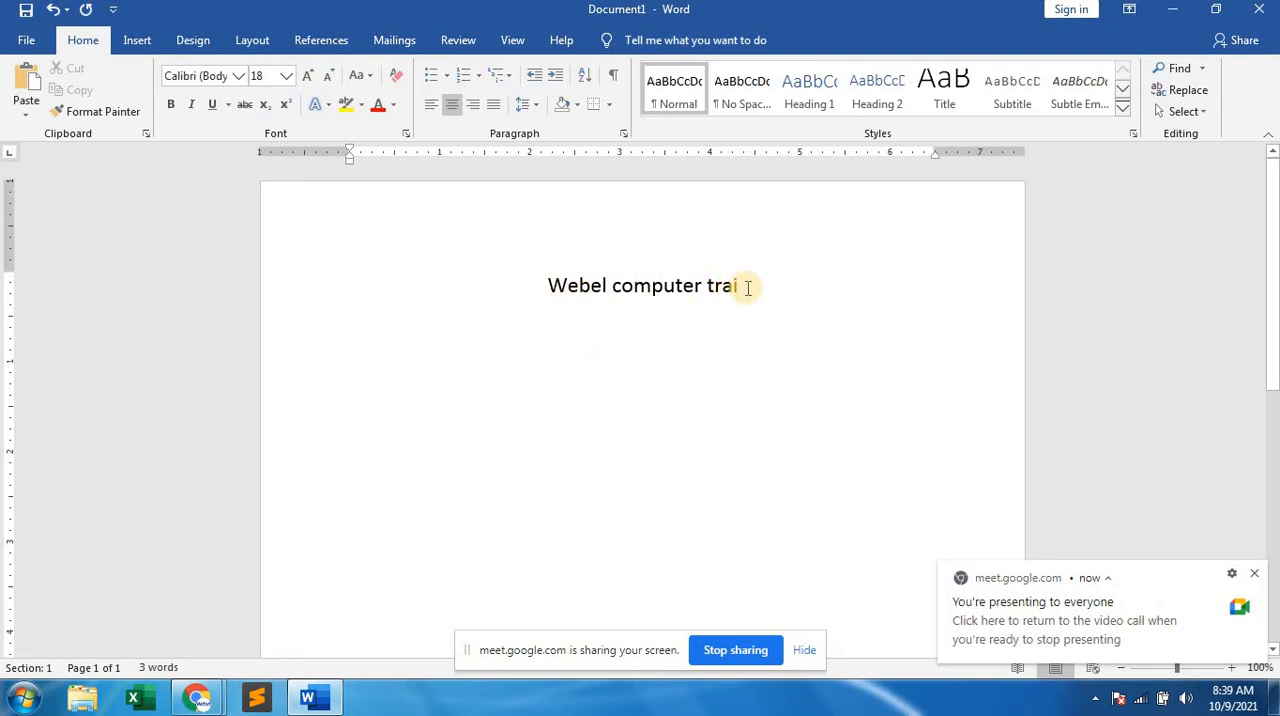
type("ning ")
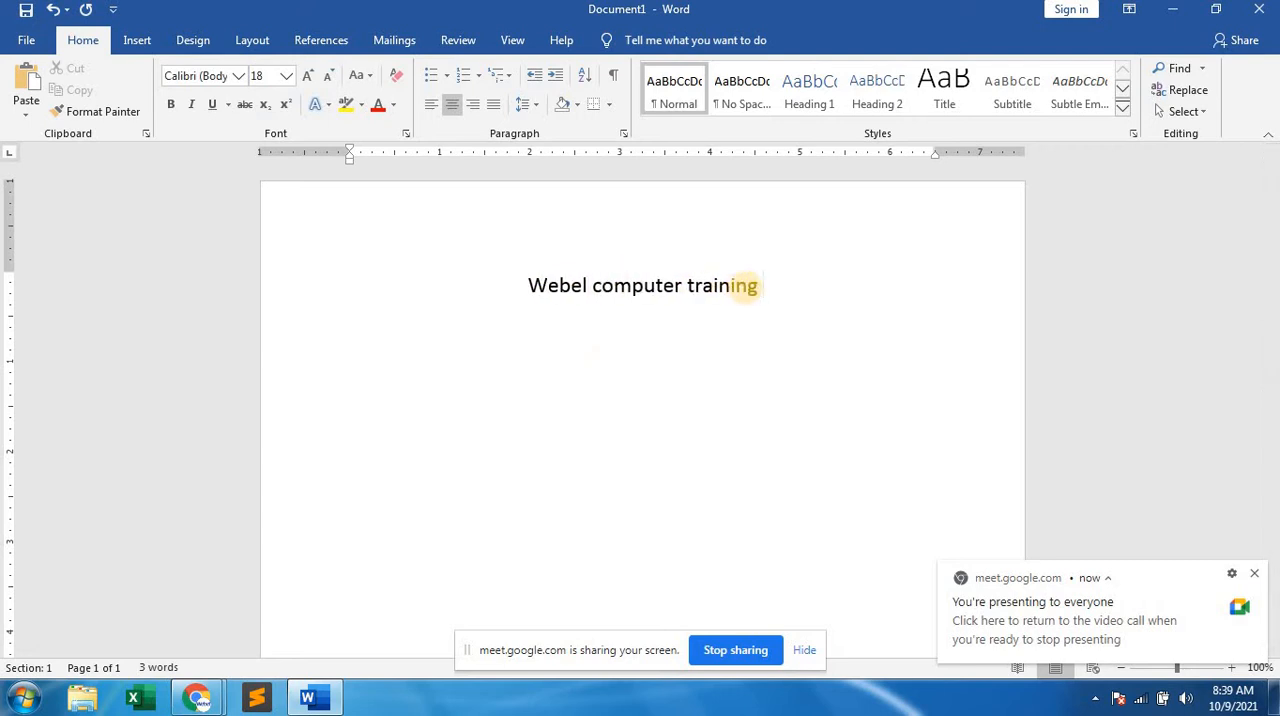
type("tercen")
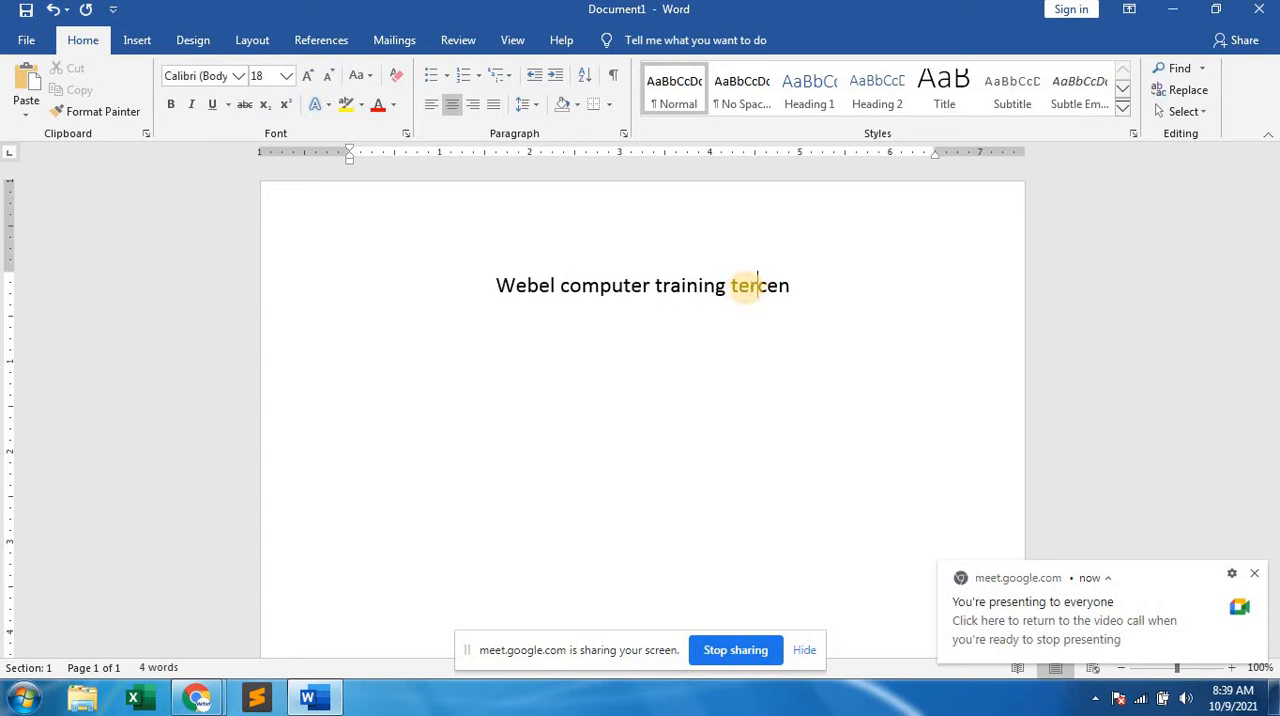
key("BackSpace")
key("BackSpace")
key("BackSpace")
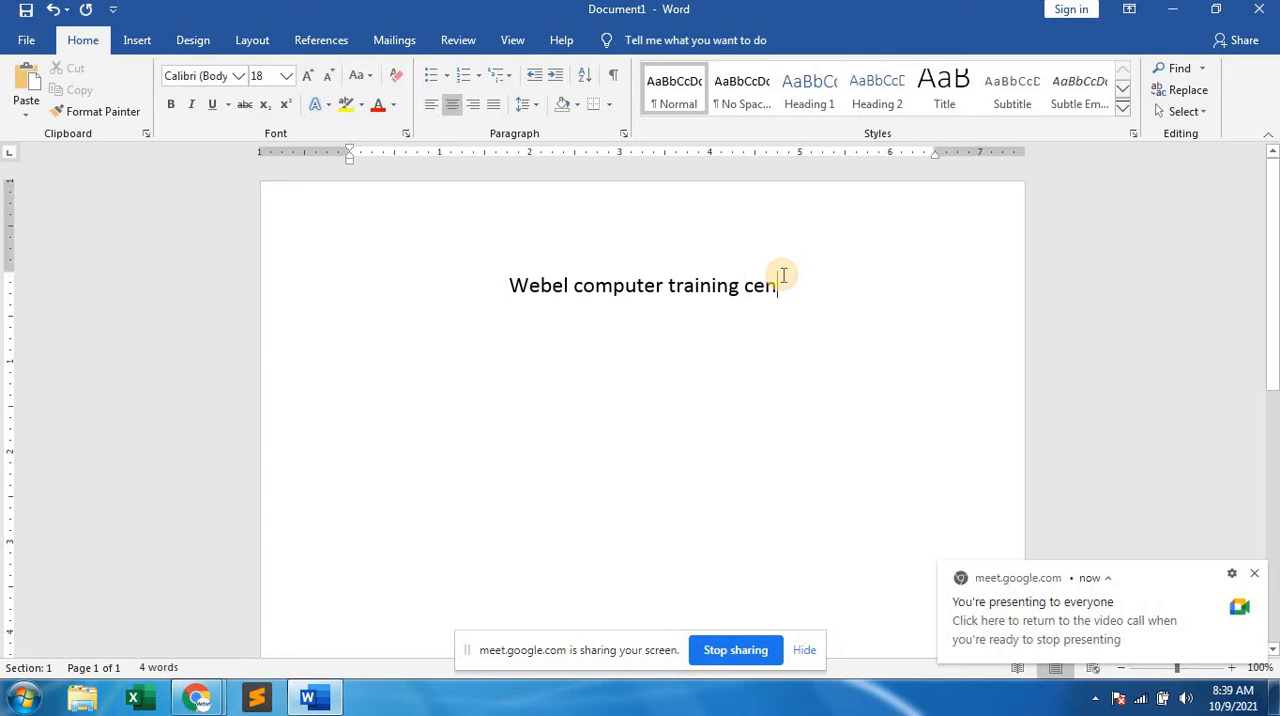
type("ter")
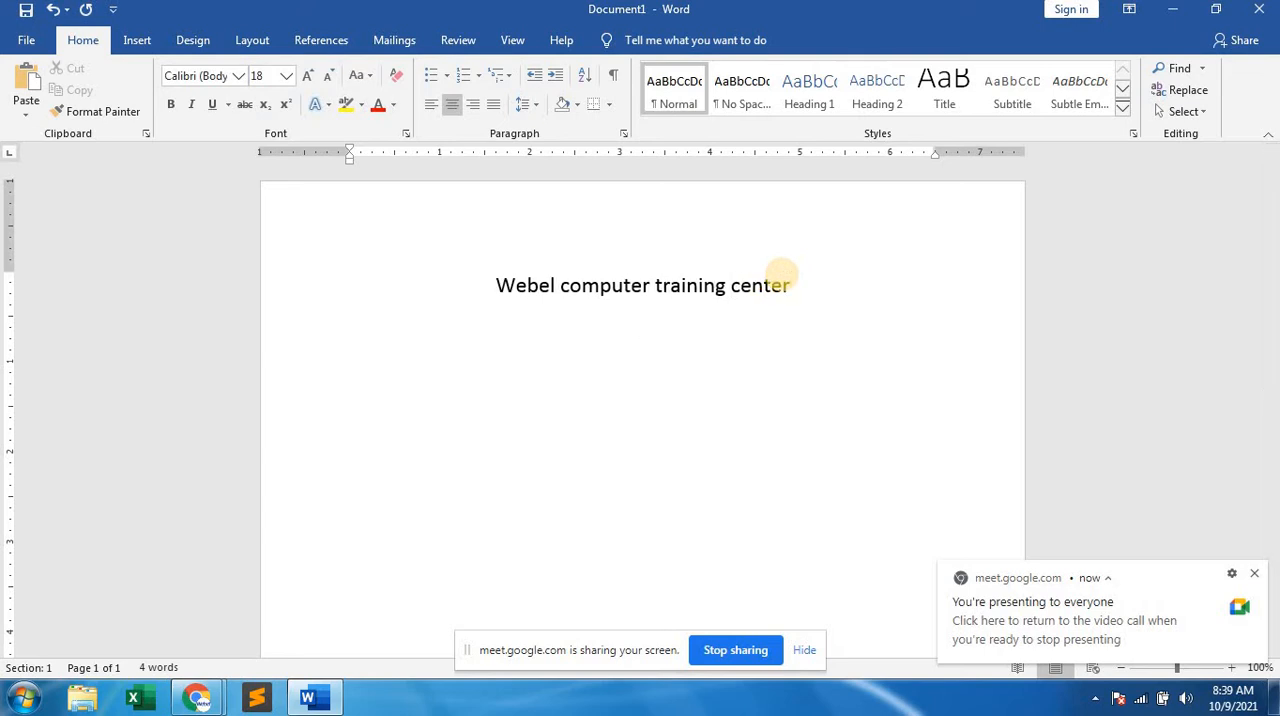
type("sub:computer")
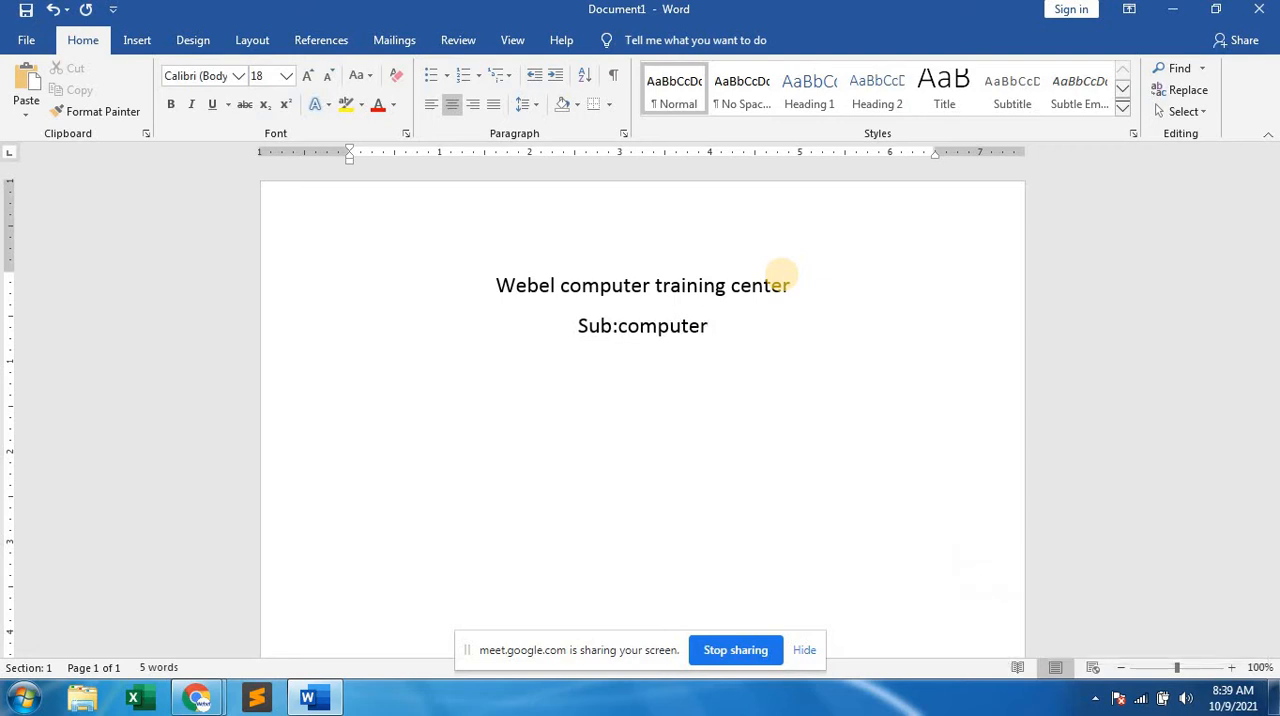
type("time ")
type("1 hour")
type(" marks")
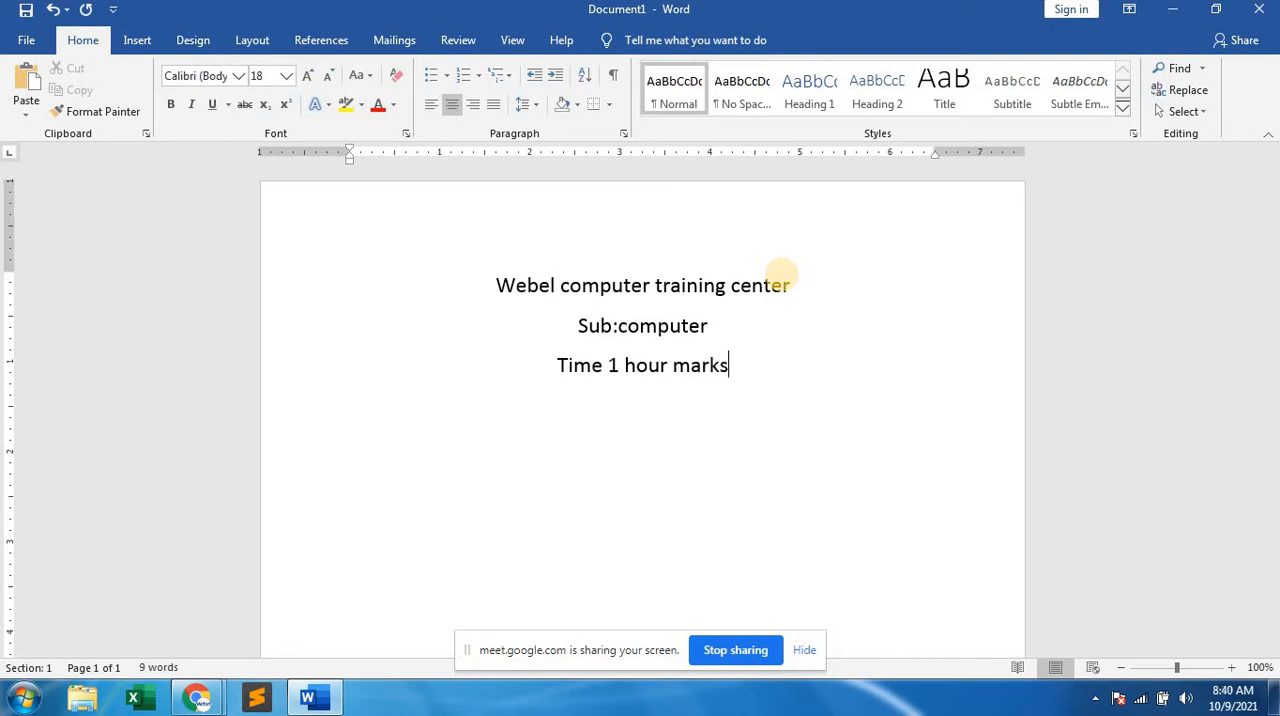
type("-50")
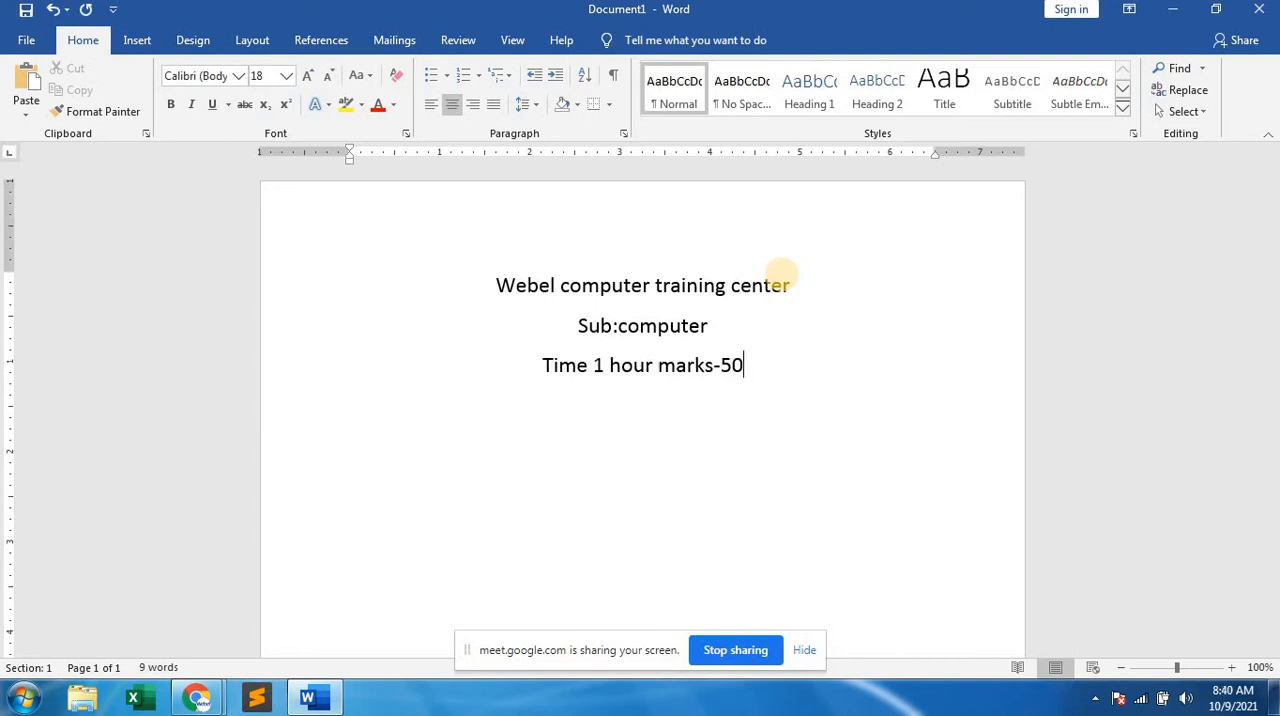
Add the lines "Sub:computer" and "Time 1 hour marks-50" below the heading, with a wide gap between the time and the marks.
left_click(658, 364)
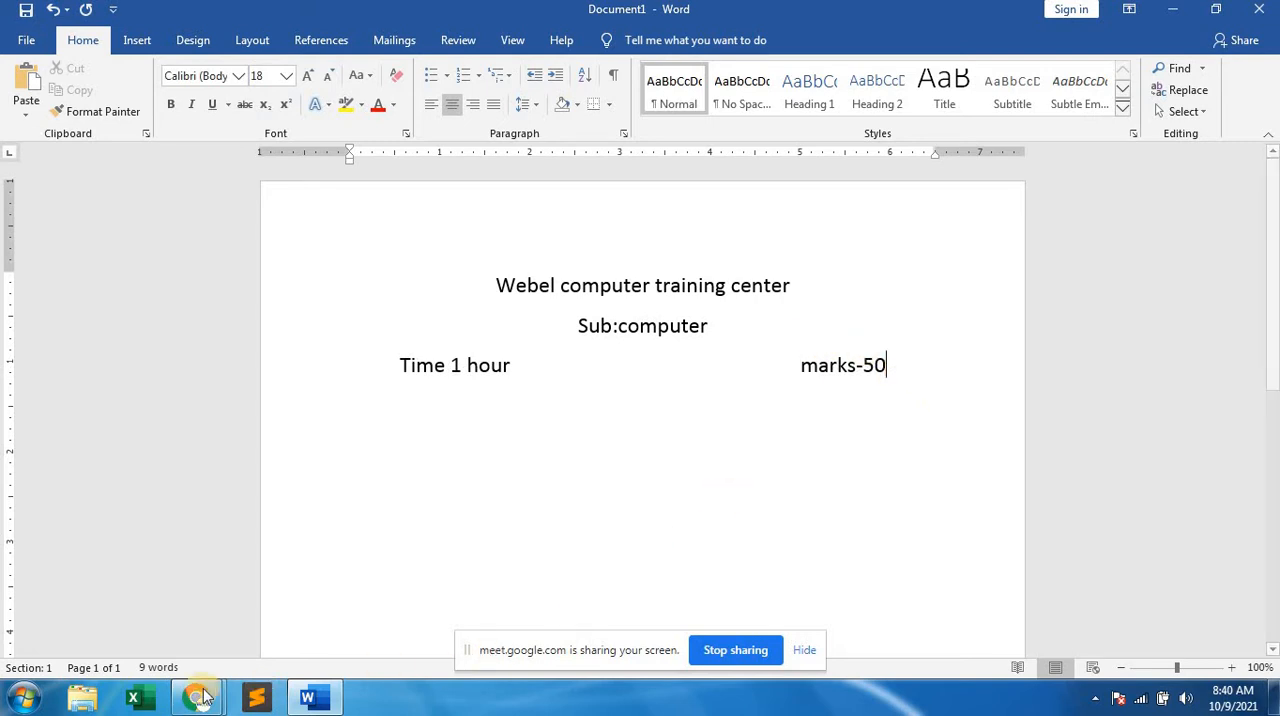
Switch to the Google Meet call, admit the next person asking to join and return to the Word document.
mouse_move(197, 697)
left_click(120, 600)
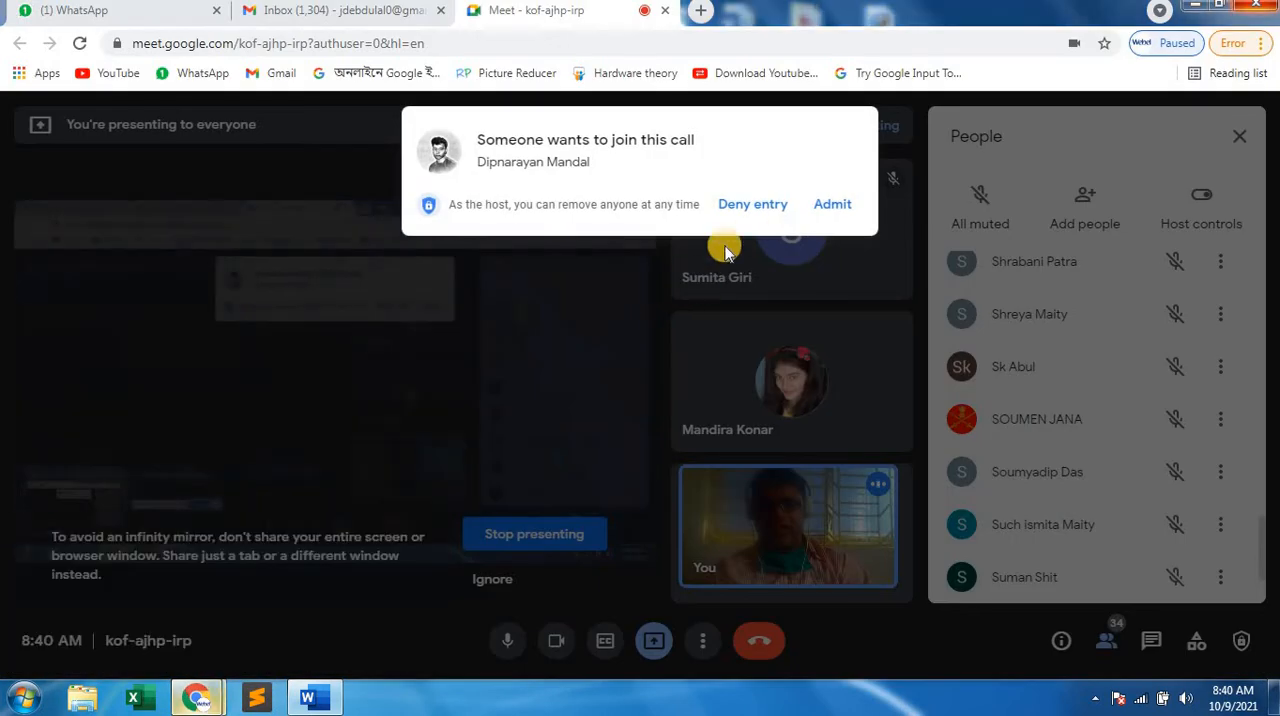
left_click(832, 205)
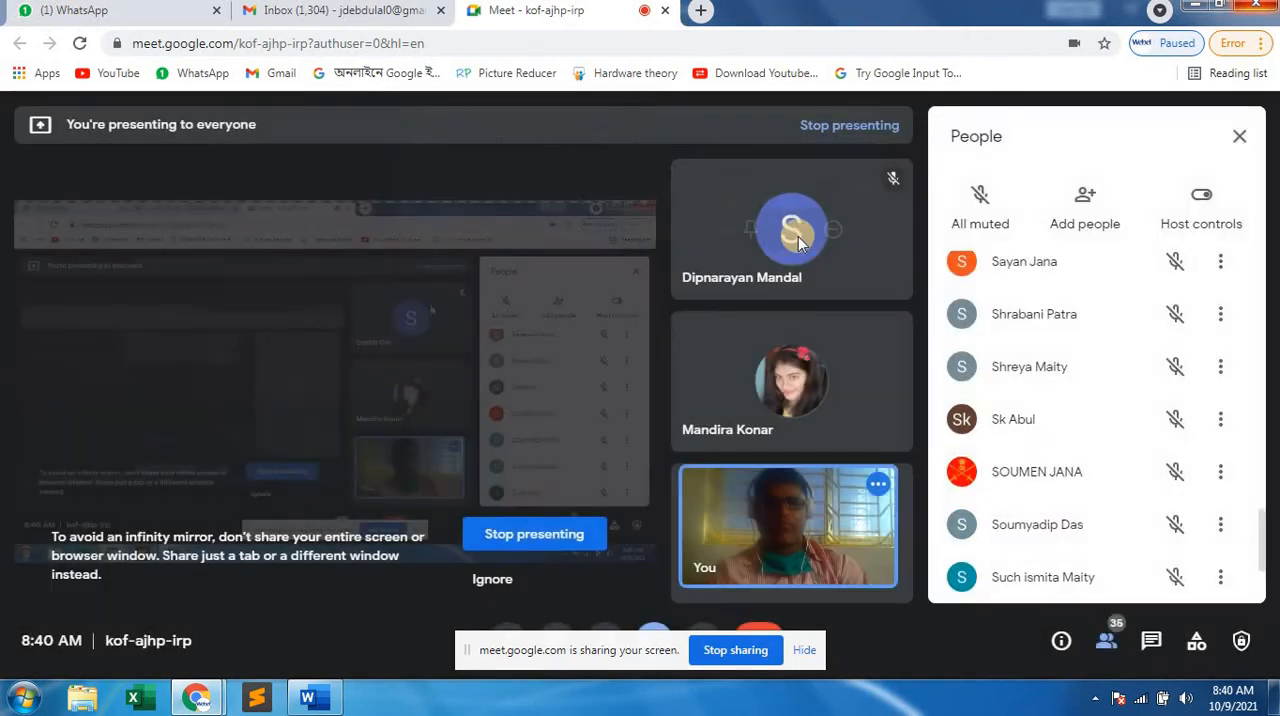
left_click(310, 698)
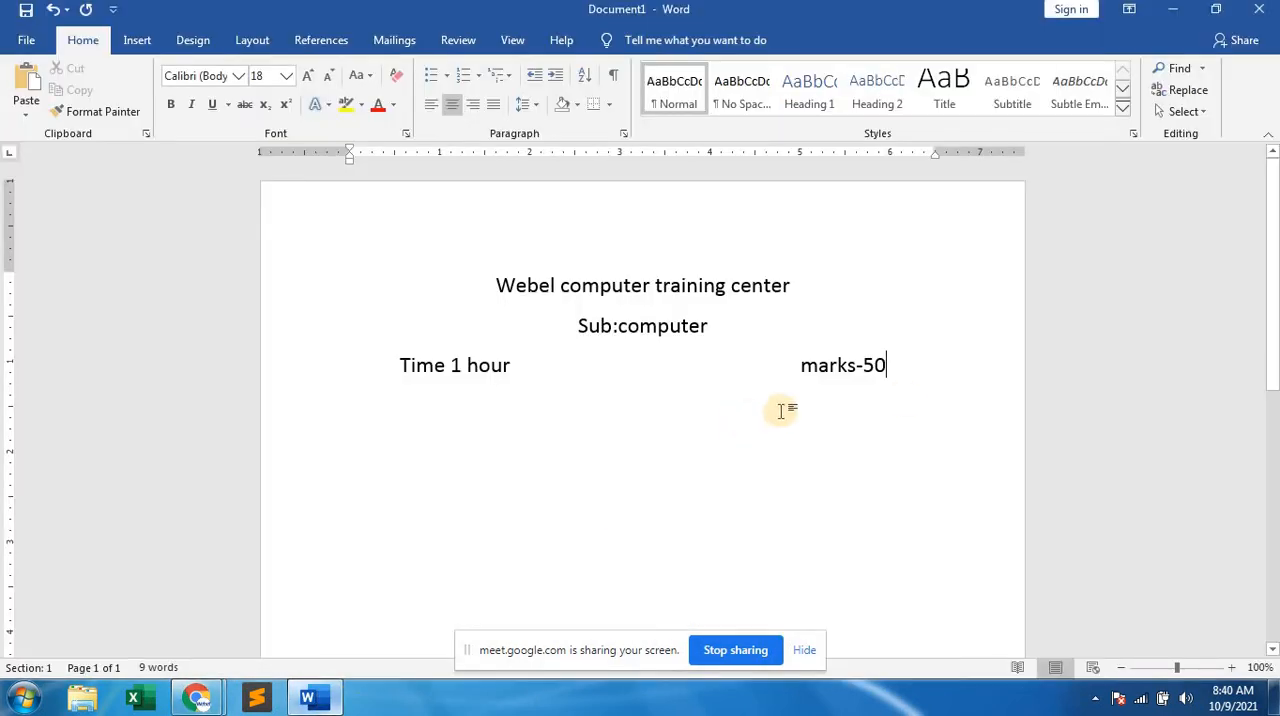
Start a new left-aligned line below the time and marks line.
key("Return")
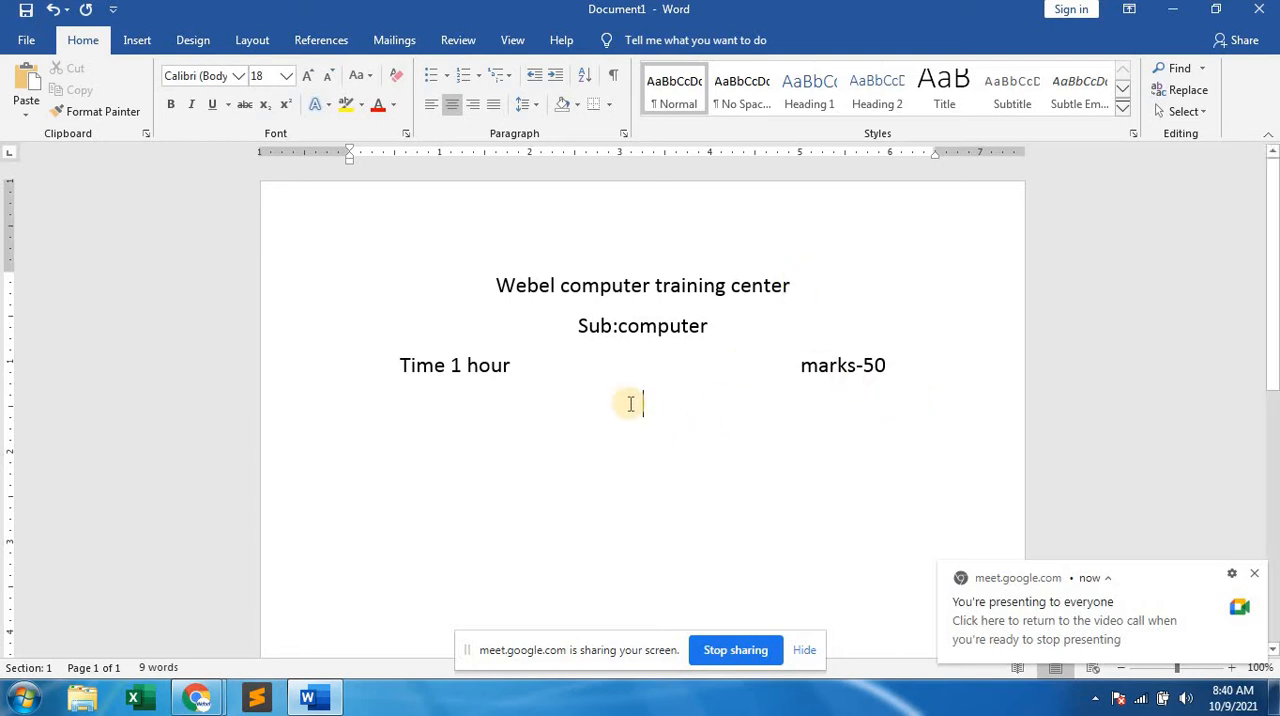
key("ctrl+l")
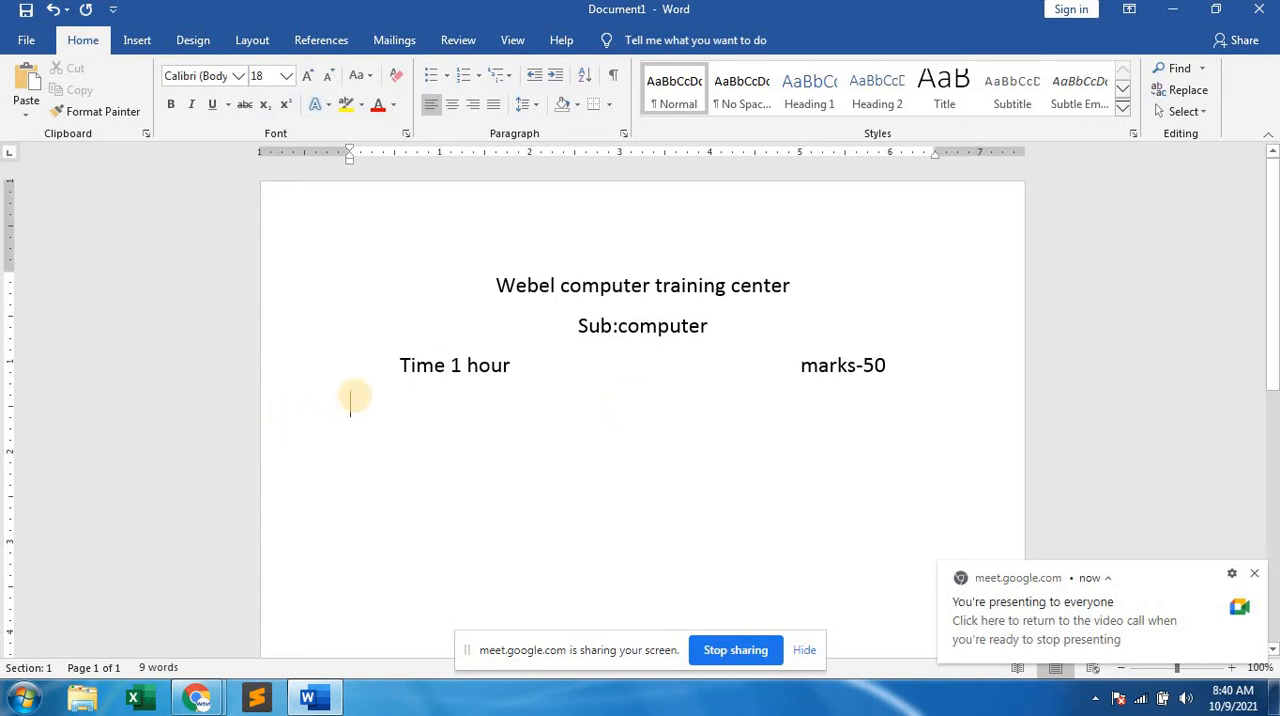
Try to enter "1. sdgeeiuhfwu" as the first numbered question, and undo the entry together with its automatic numbering.
type("1. s")
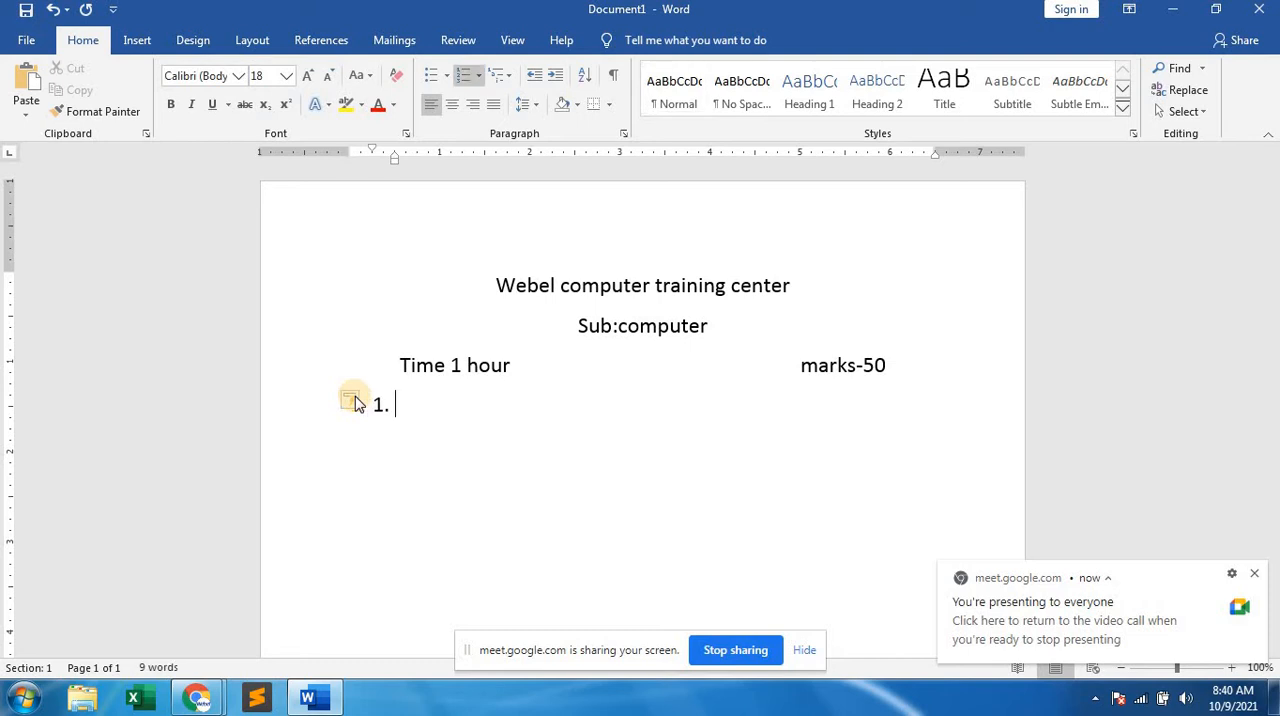
type("dgeeiuhfwu")
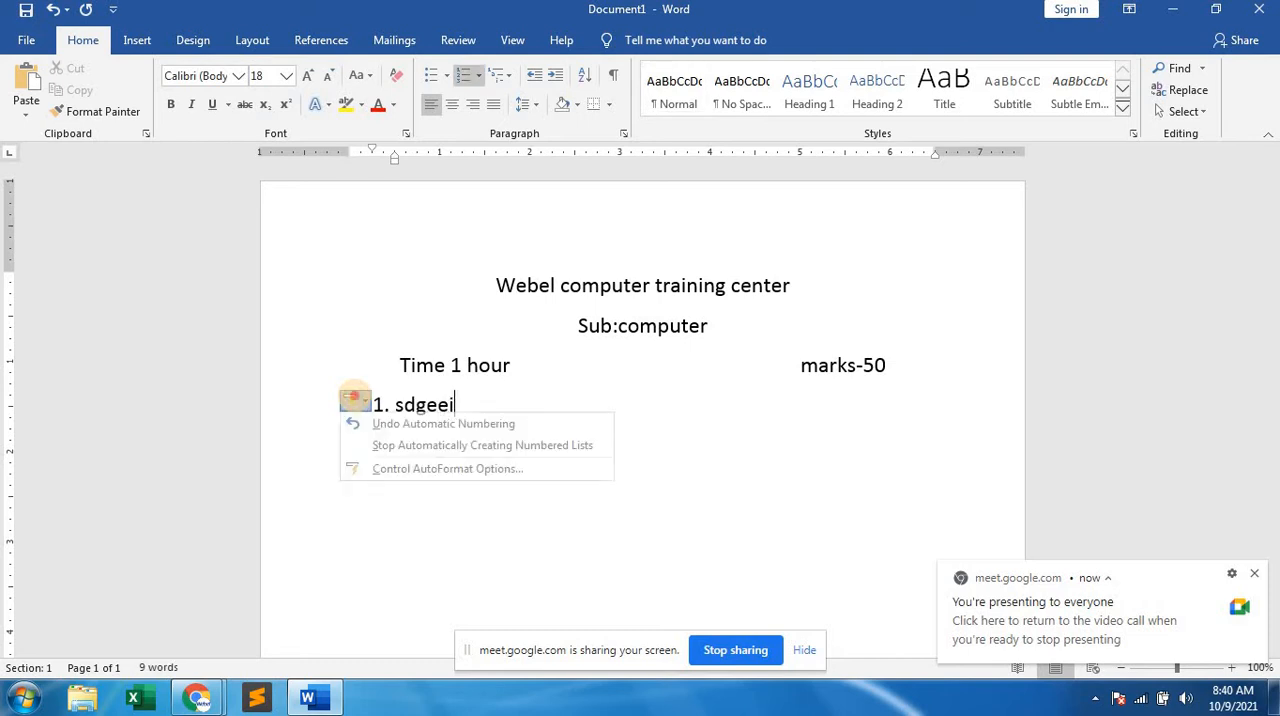
left_click(504, 402)
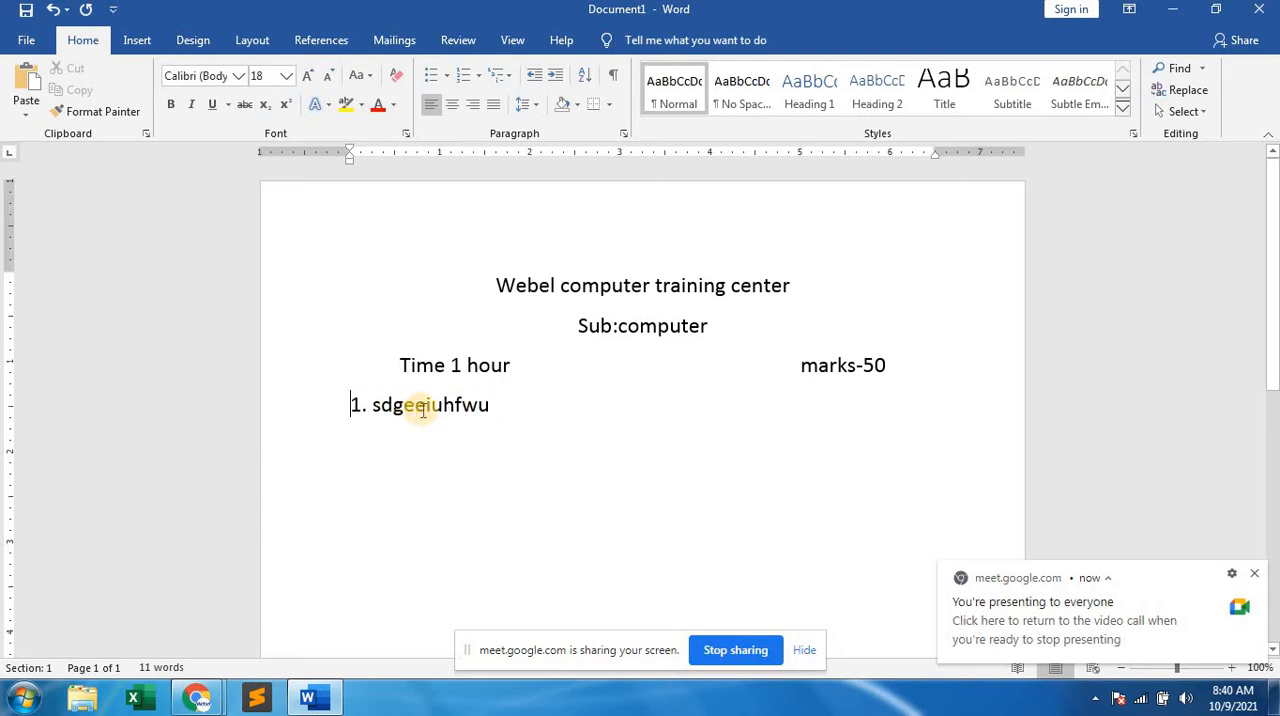
key("ctrl+z")
key("ctrl+z")
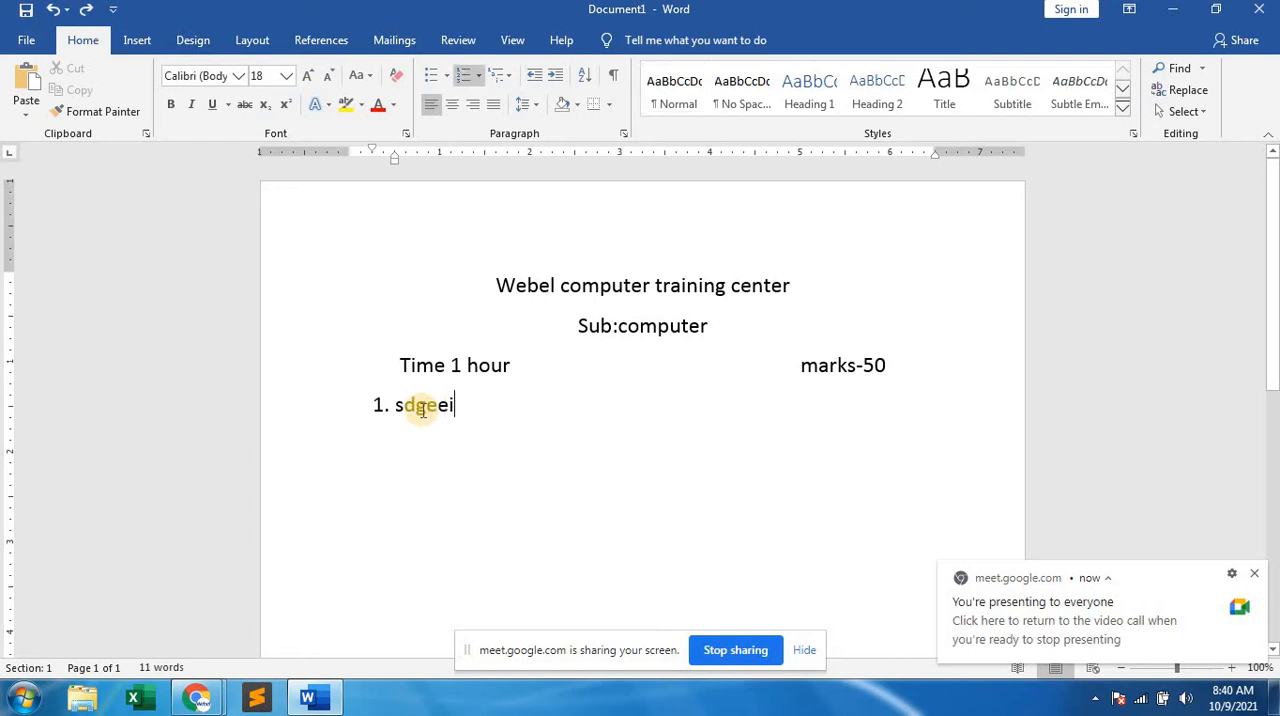
key("ctrl+z")
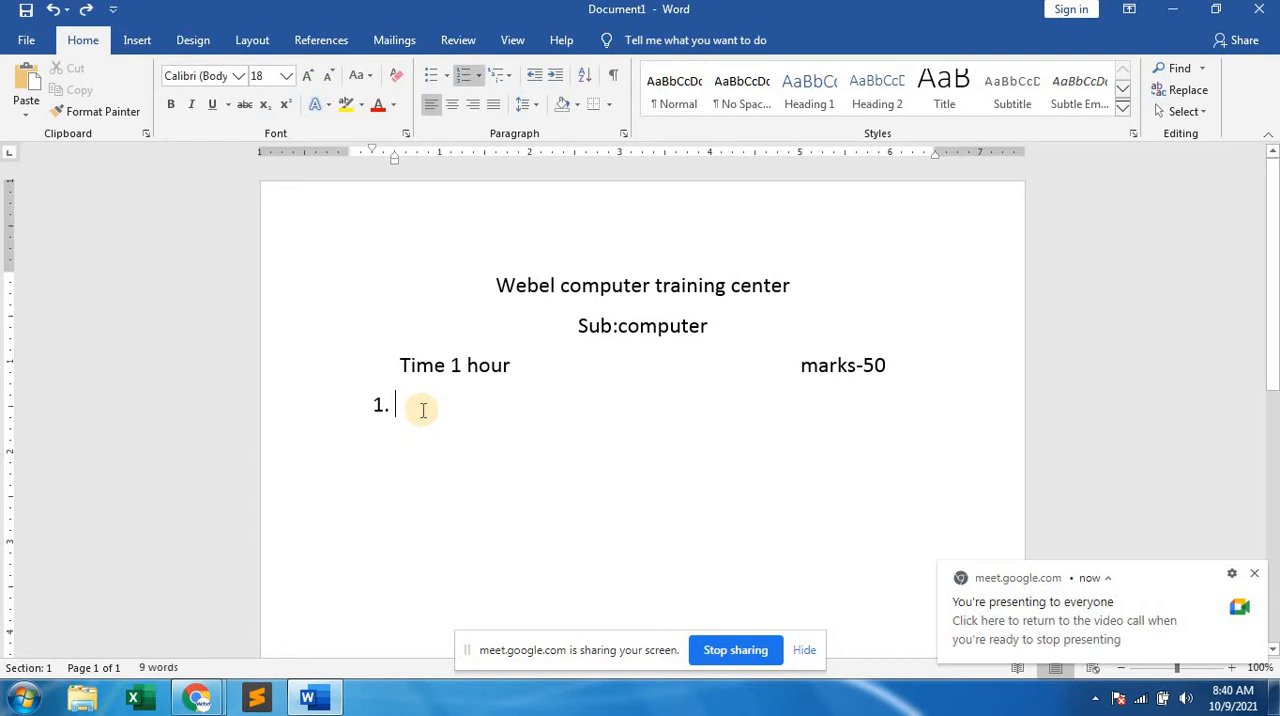
key("ctrl+z")
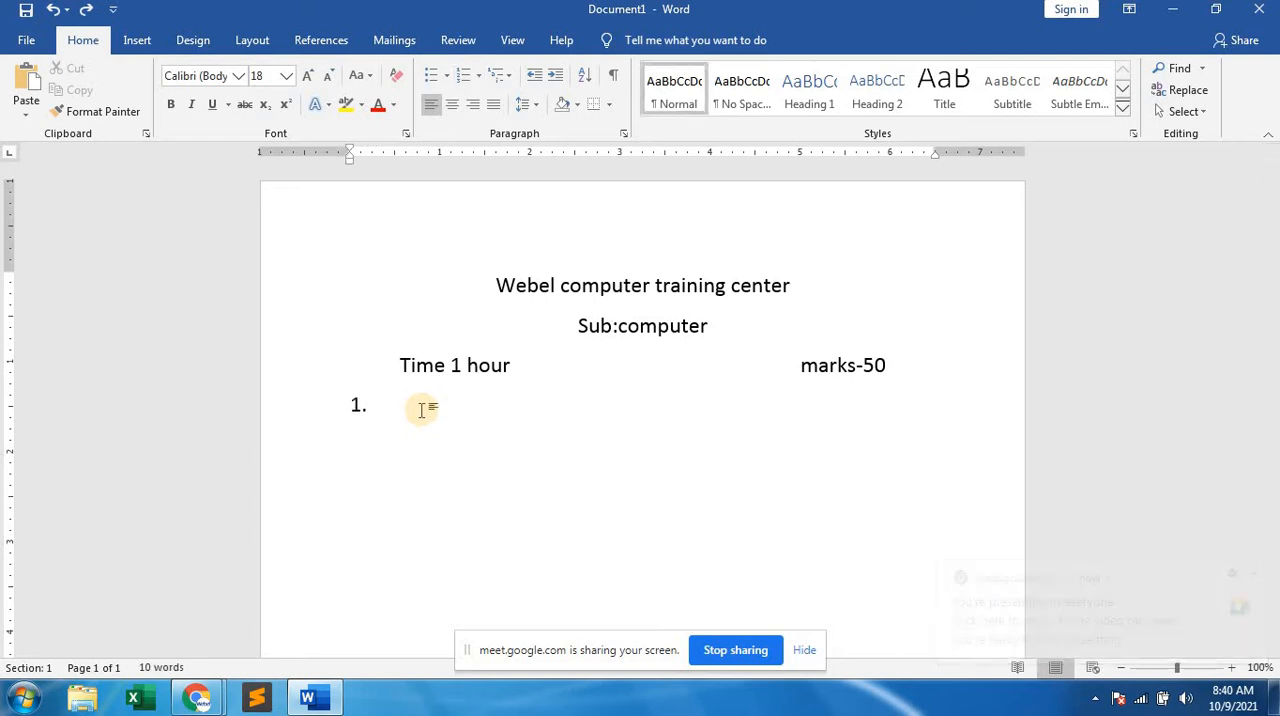
key("ctrl+z")
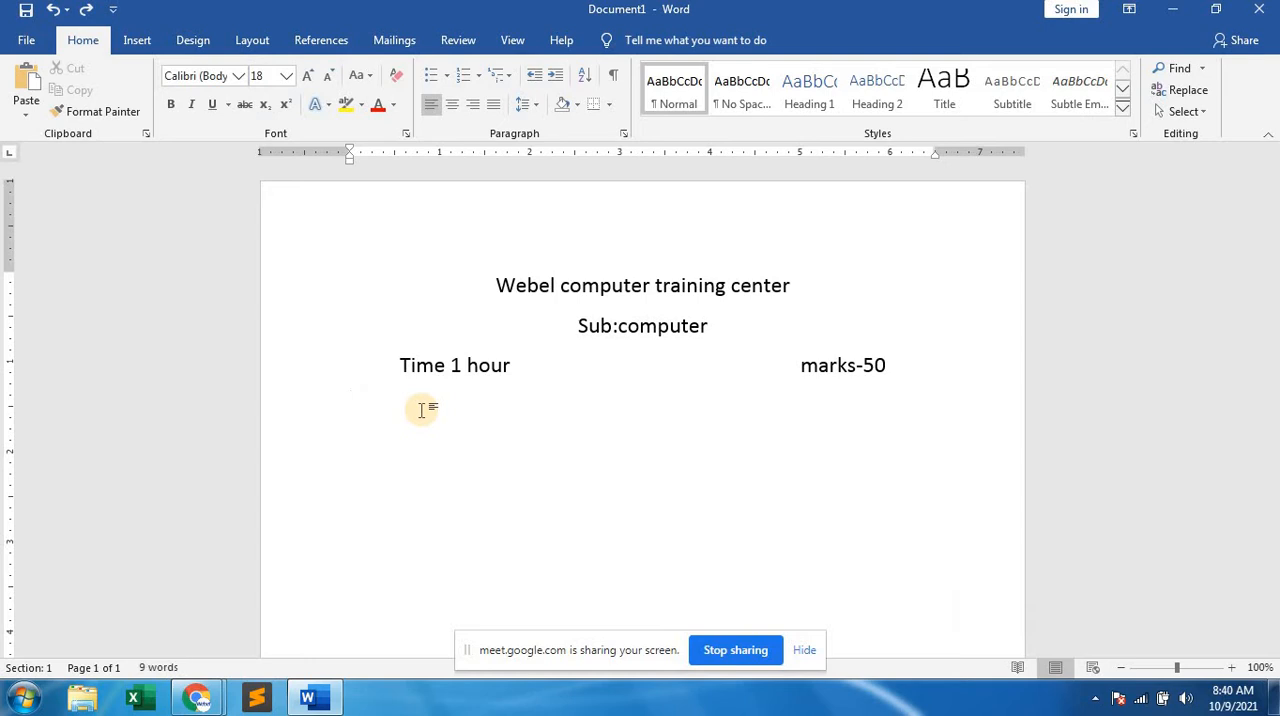
type("1")
key("BackSpace")
key("BackSpace")
key("BackSpace")
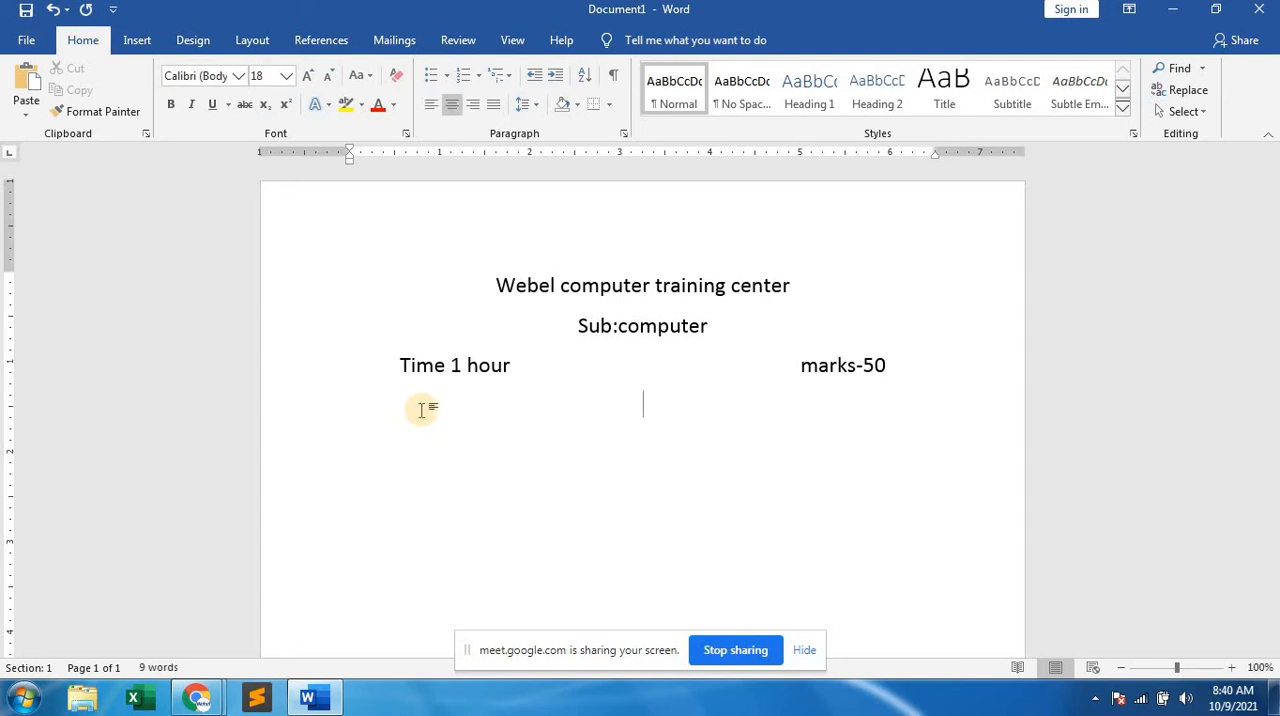
key("ctrl+l")
type("1.")
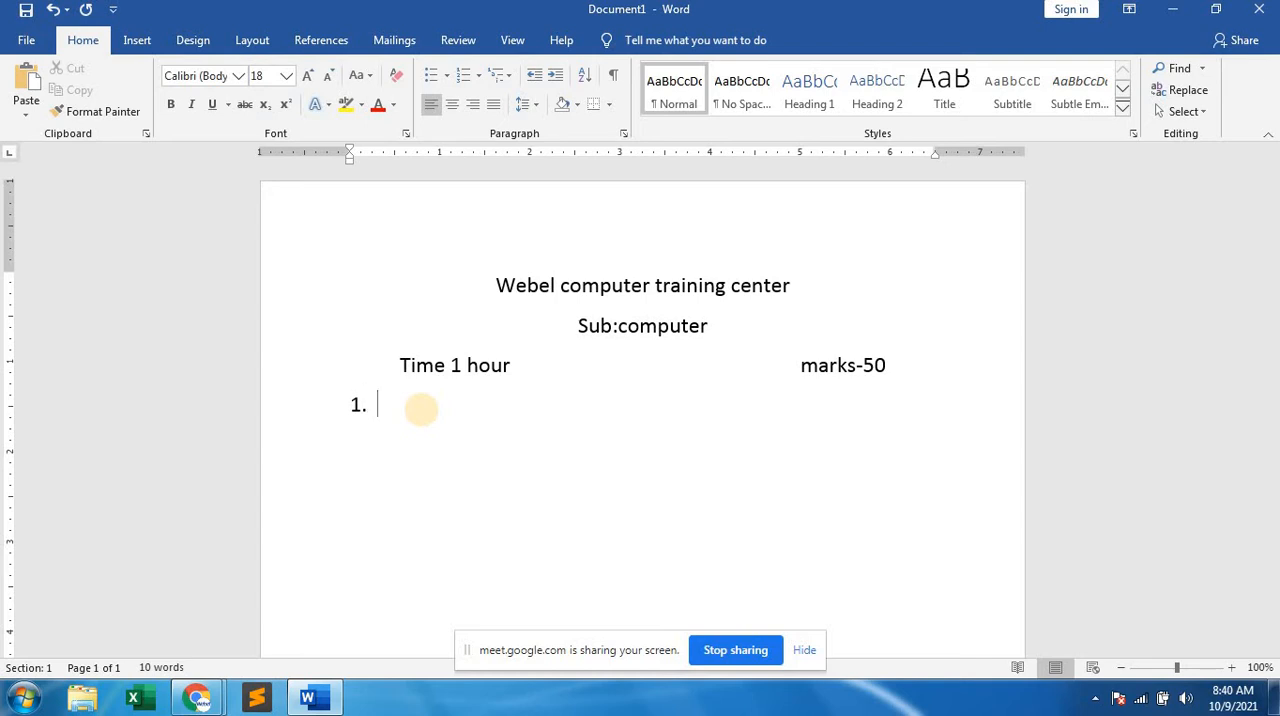
key("BackSpace")
key("BackSpace")
key("BackSpace")
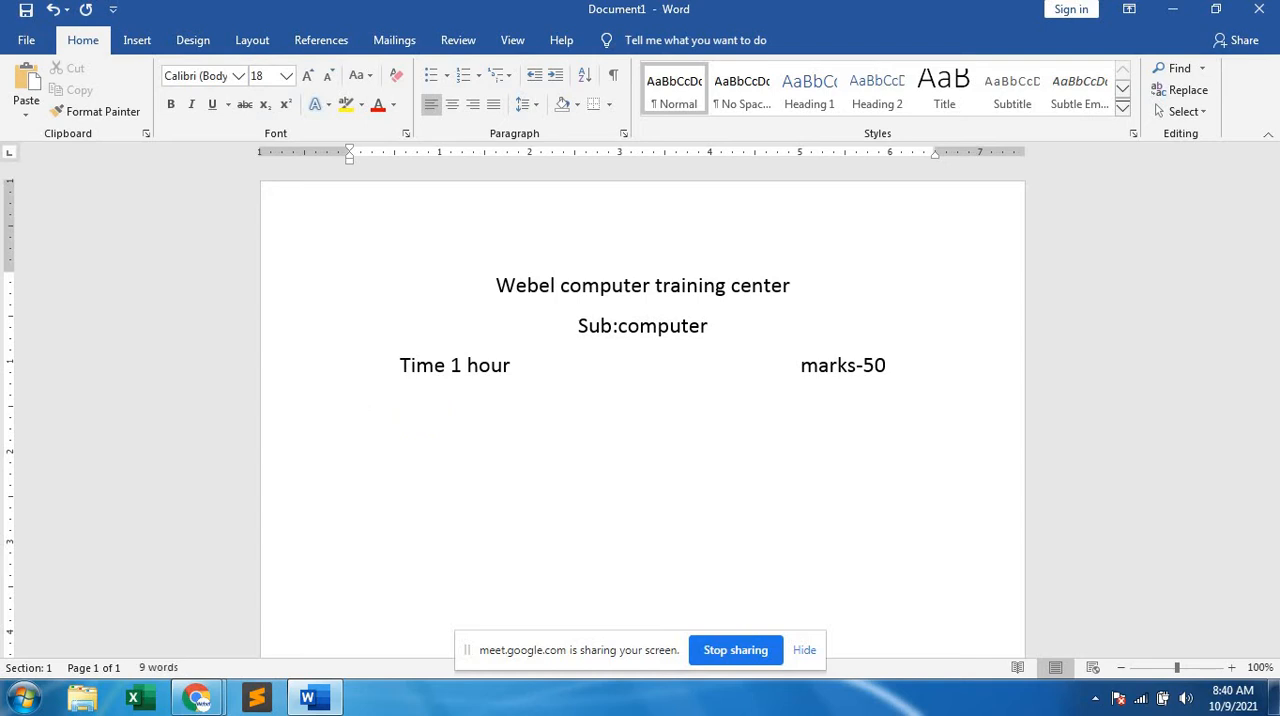
Apply 1., 2., 3. numbering to the empty line, add a second item and enter "Hwuhiefe" as the first item.
left_click(479, 78)
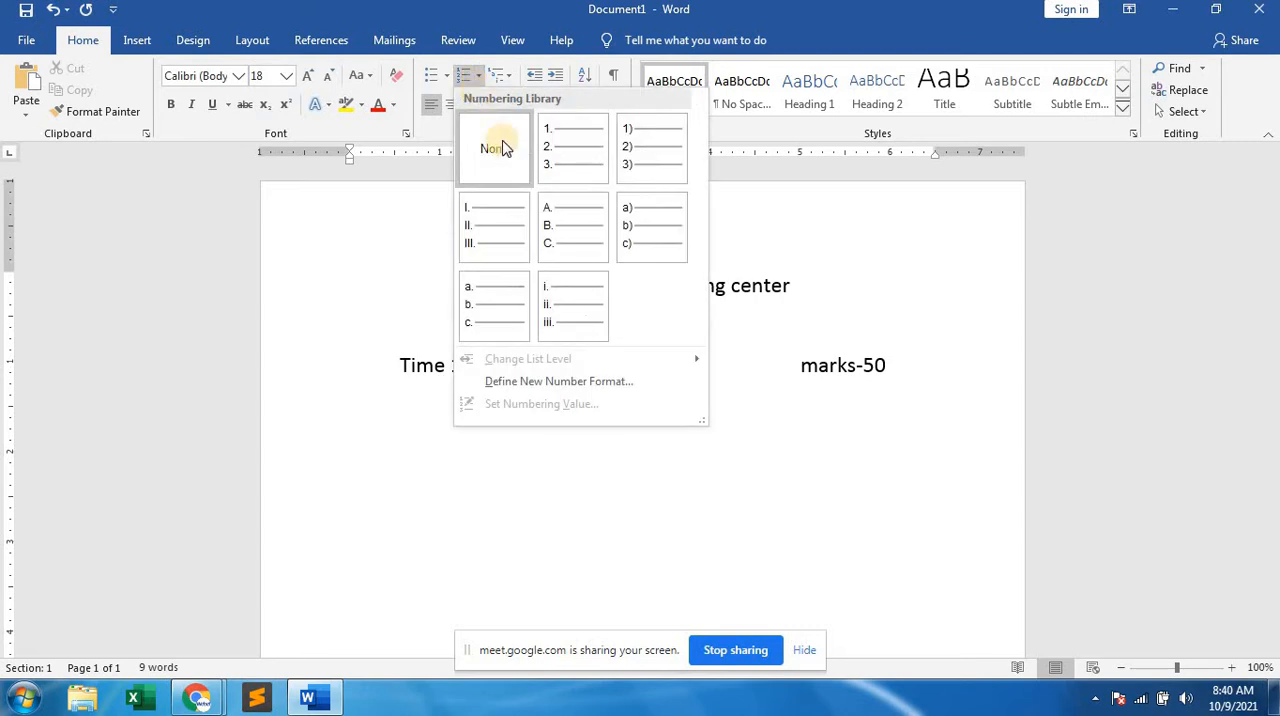
left_click(556, 168)
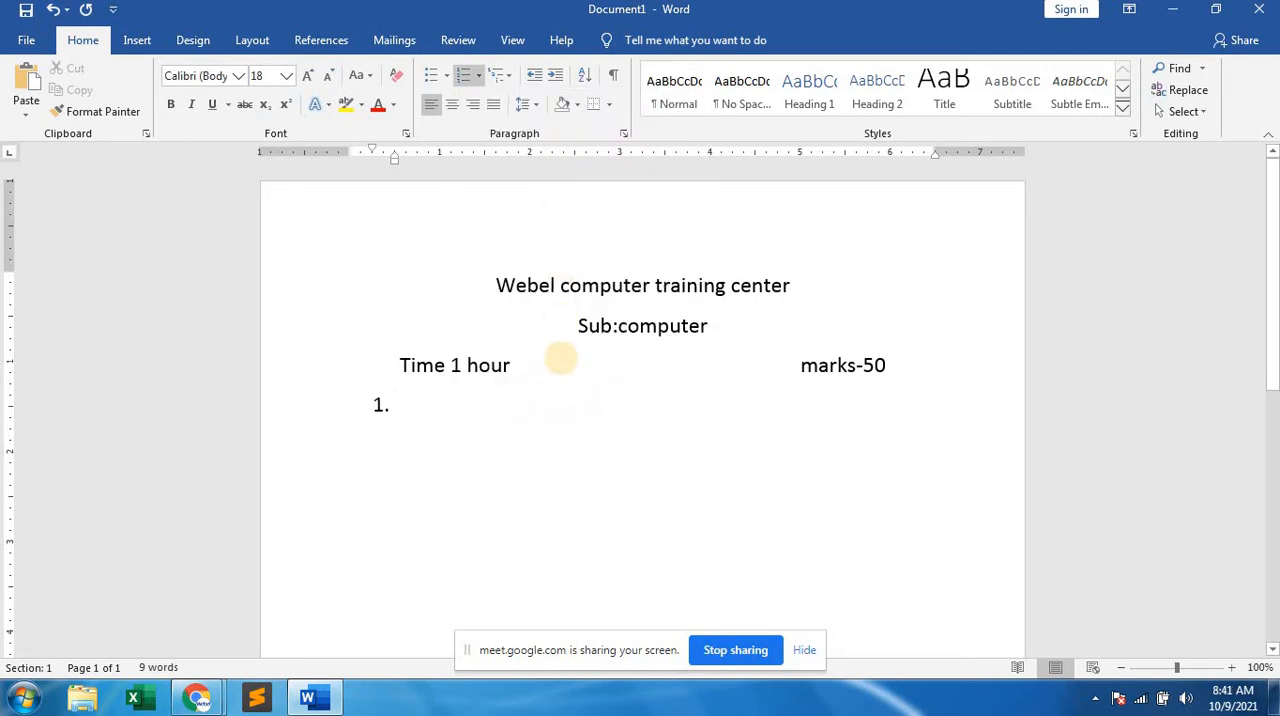
type("h")
key("Return")
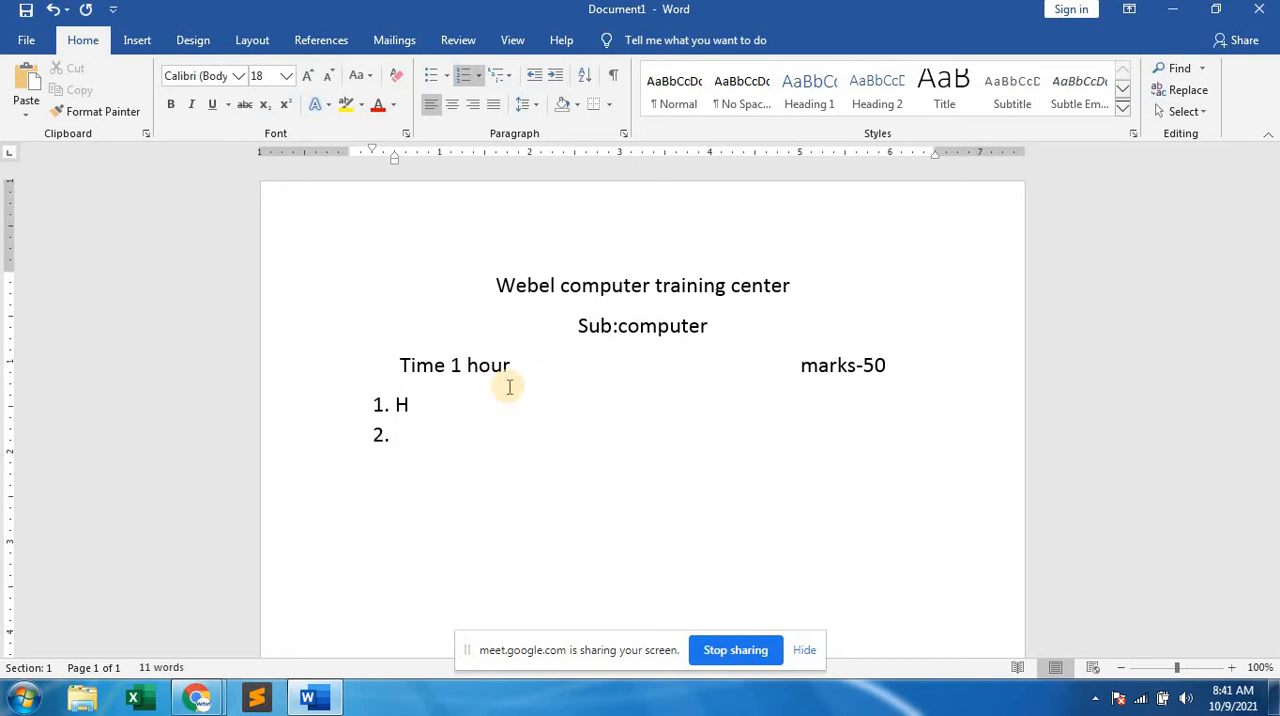
left_click(438, 408)
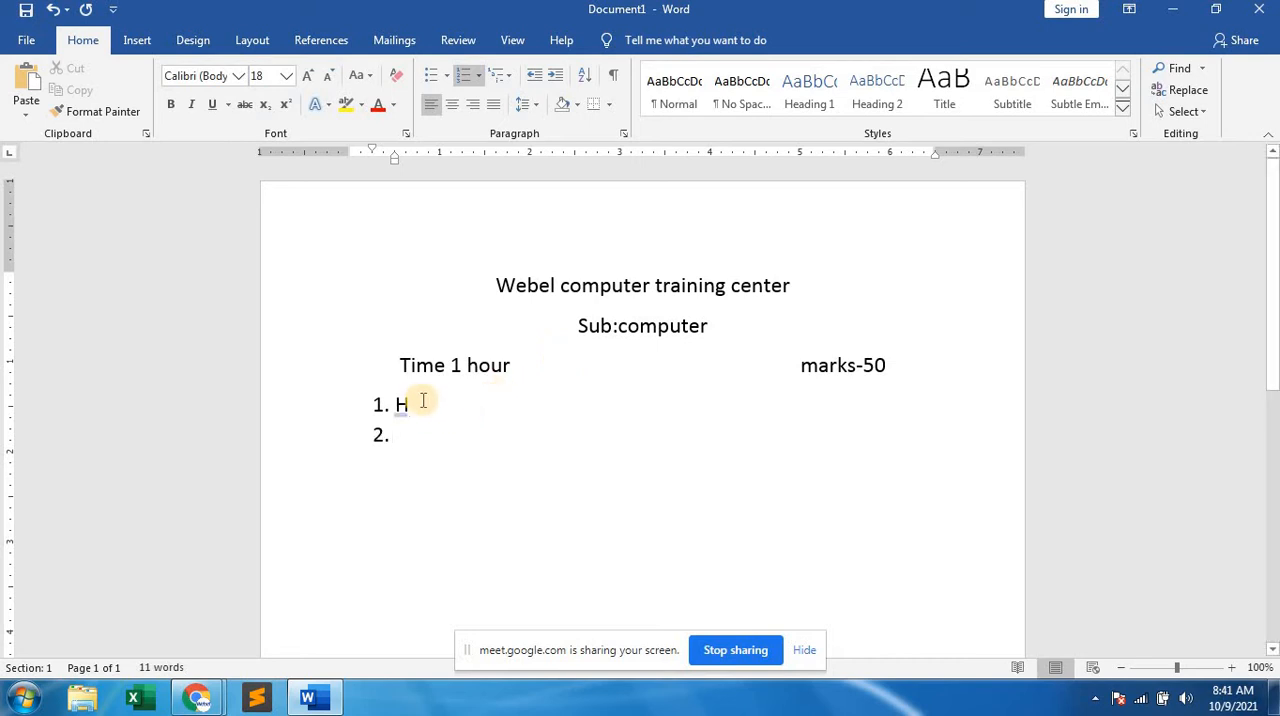
type("wuhiefe")
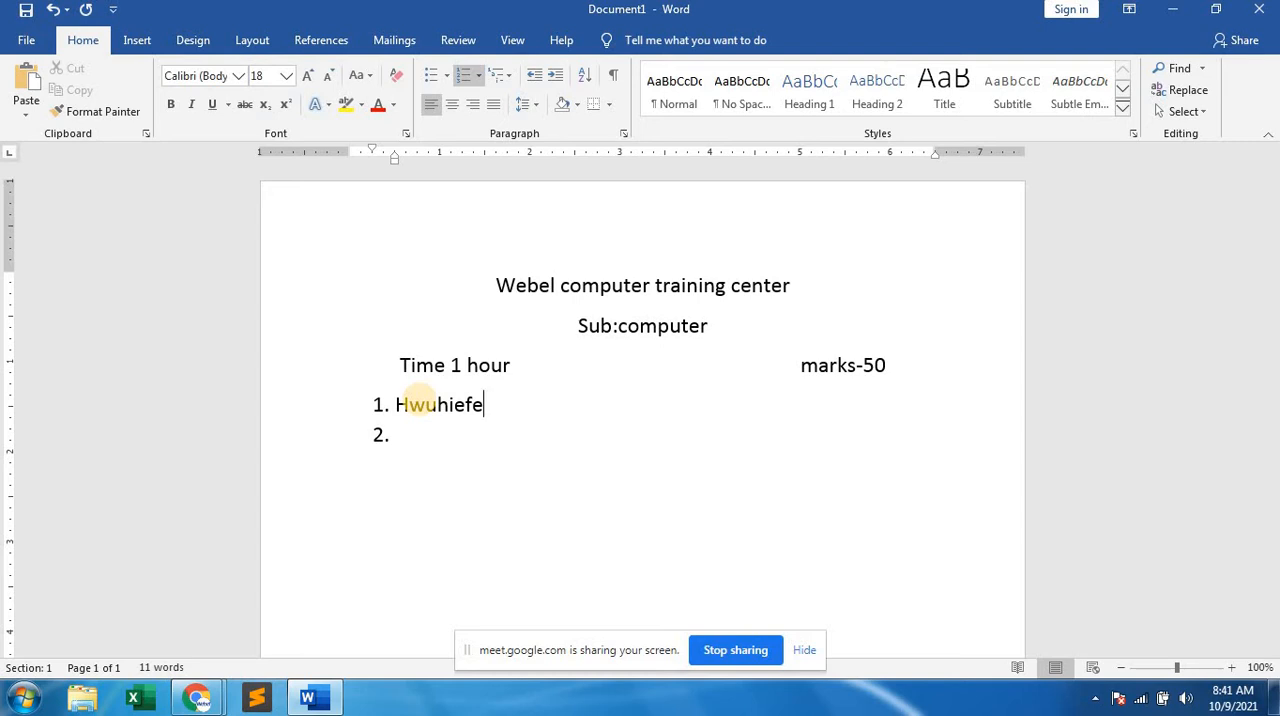
Enter "10" as the marks at the far end of question 1 and add an indented sub-item a. below it.
key("Tab")
key("Tab")
key("Tab")
key("Tab")
key("Tab")
key("Tab")
key("Tab")
type("10")
key("Return")
key("Tab")
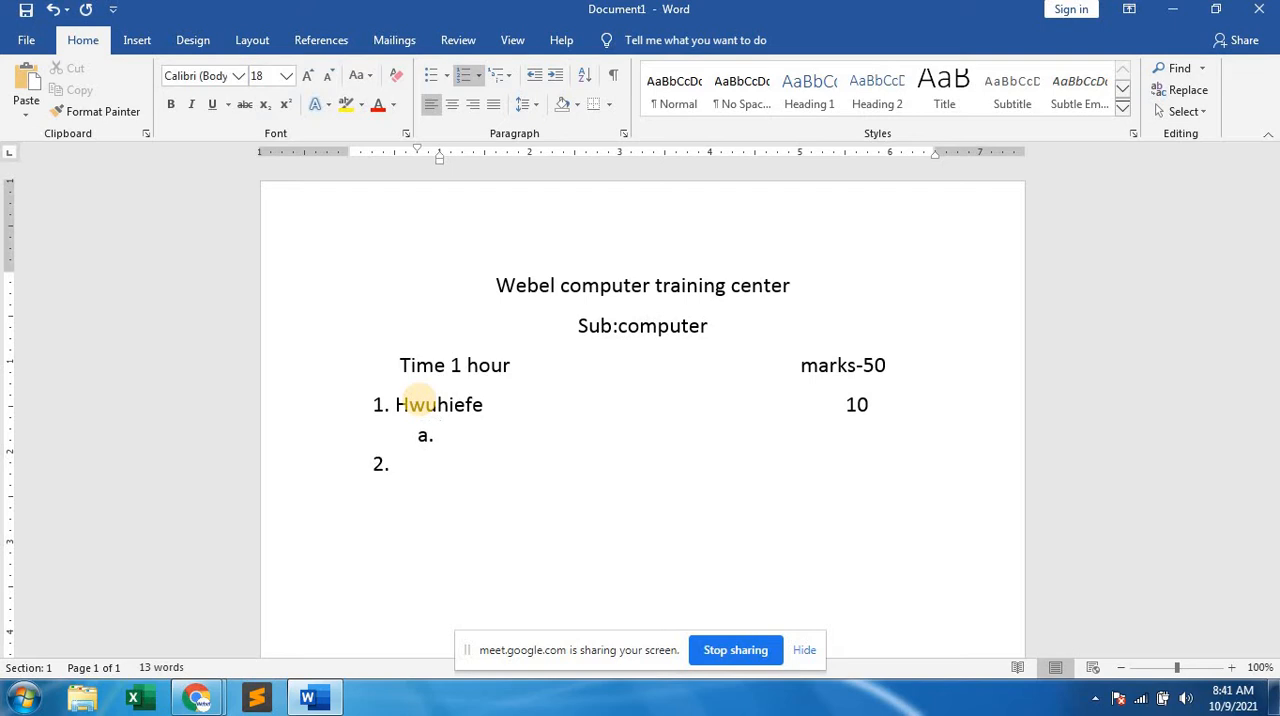
Enter "geeheerrterr" as sub-item a. and extend the text of question 1 to "Hwieejuhiefe".
type("geeh")
left_click(425, 408)
type("ieej")
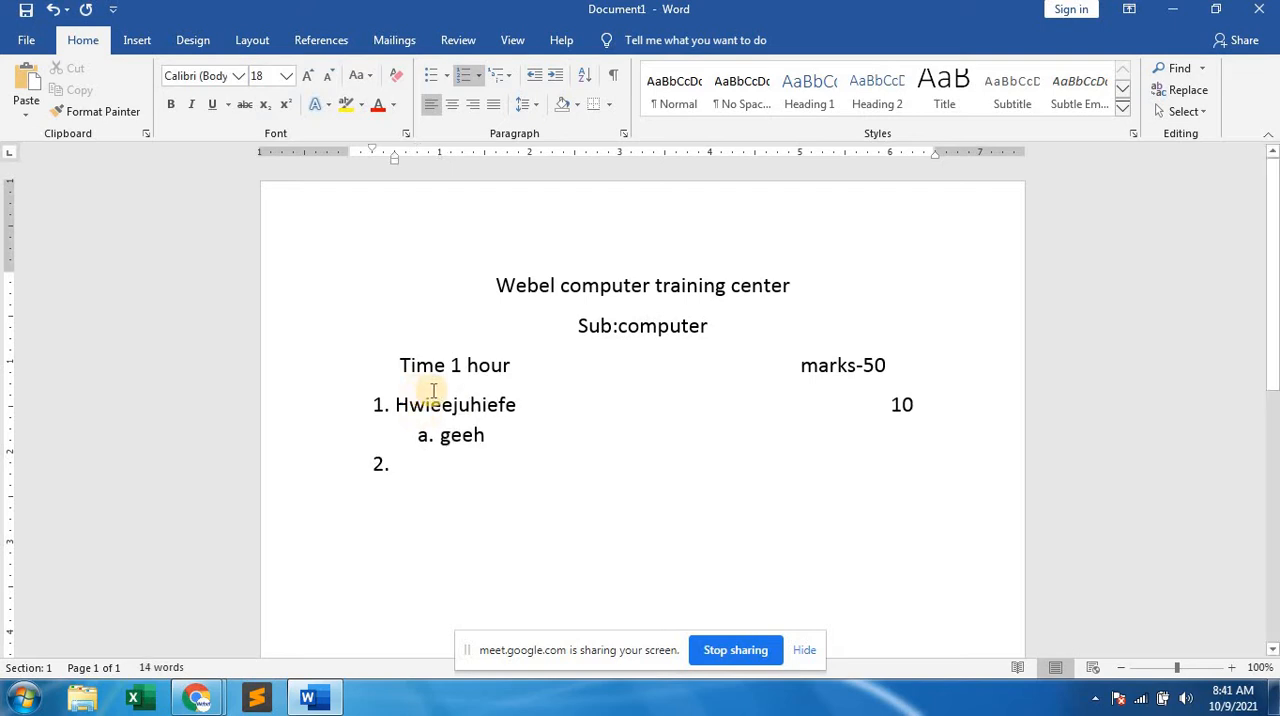
left_click(510, 436)
type("eerrterr")
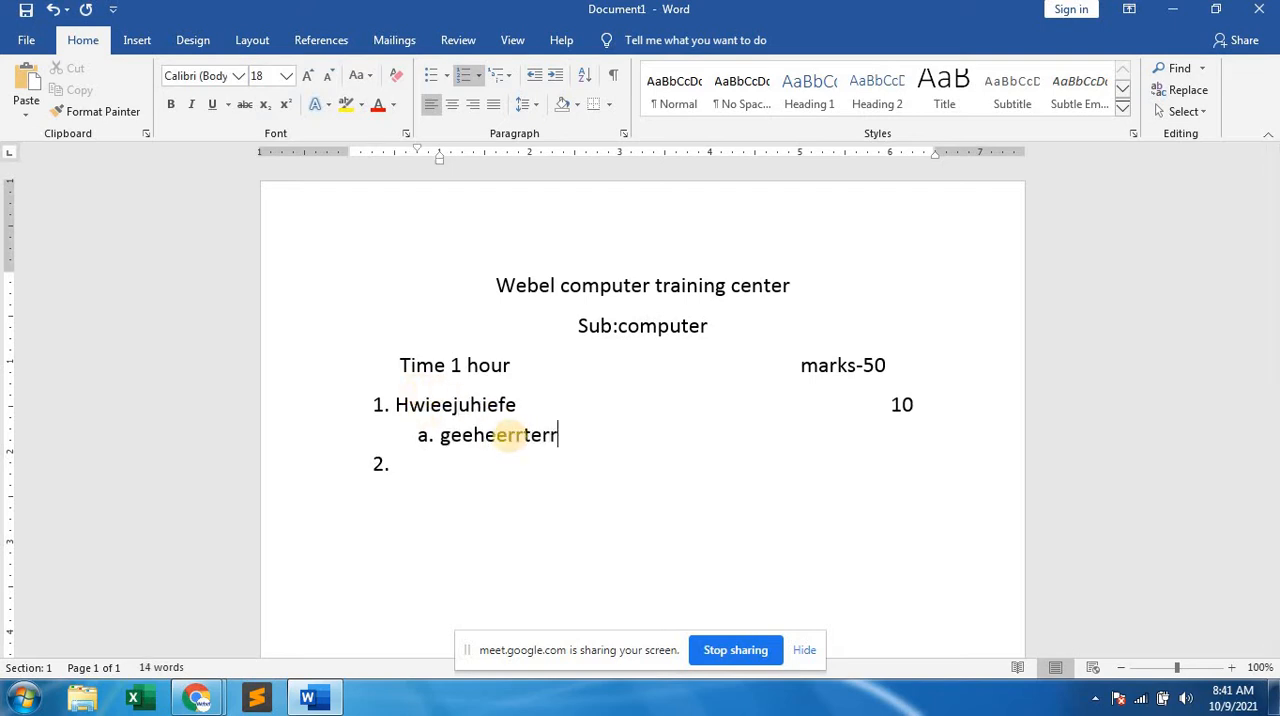
Add "Ertret" as sub-item b. and "R" as sub-item c. of question 1, and start sub-item d.
key("Return")
type("ertret")
key("Return")
type("r")
key("Return")
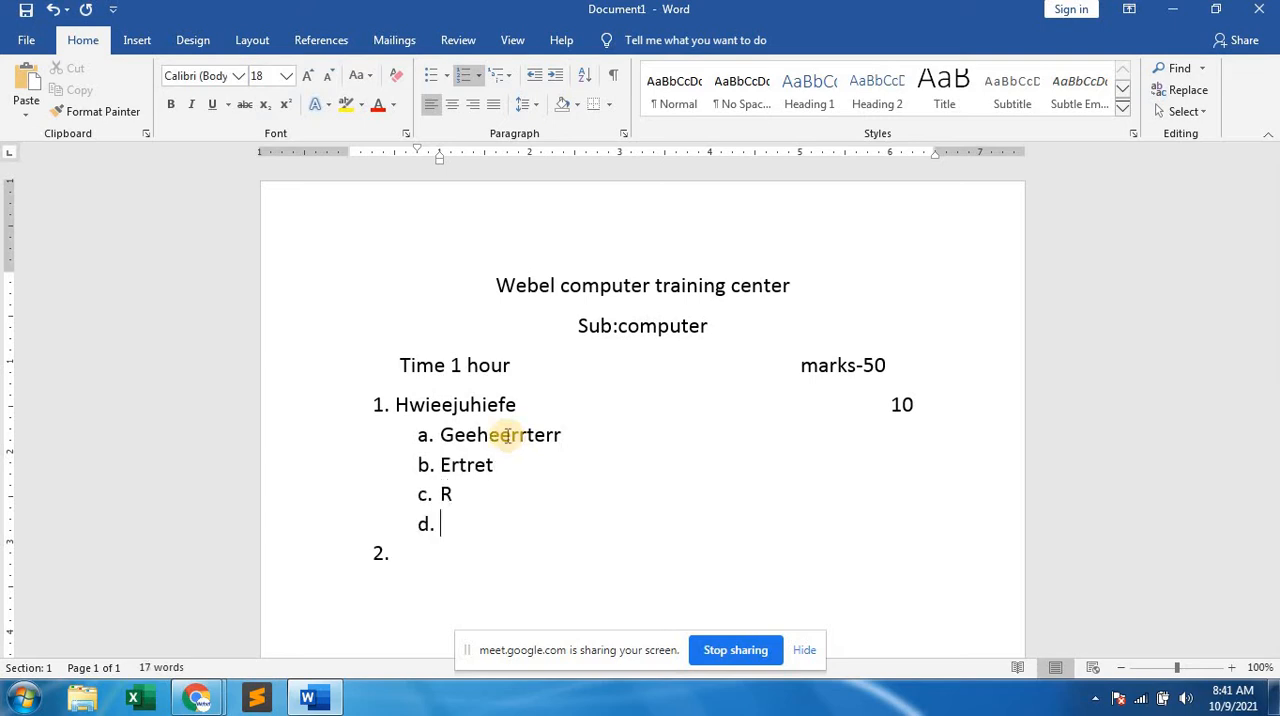
Enter "Uwhhiee" as question 2 with "10" as its marks at the far end of the line.
left_click(408, 555)
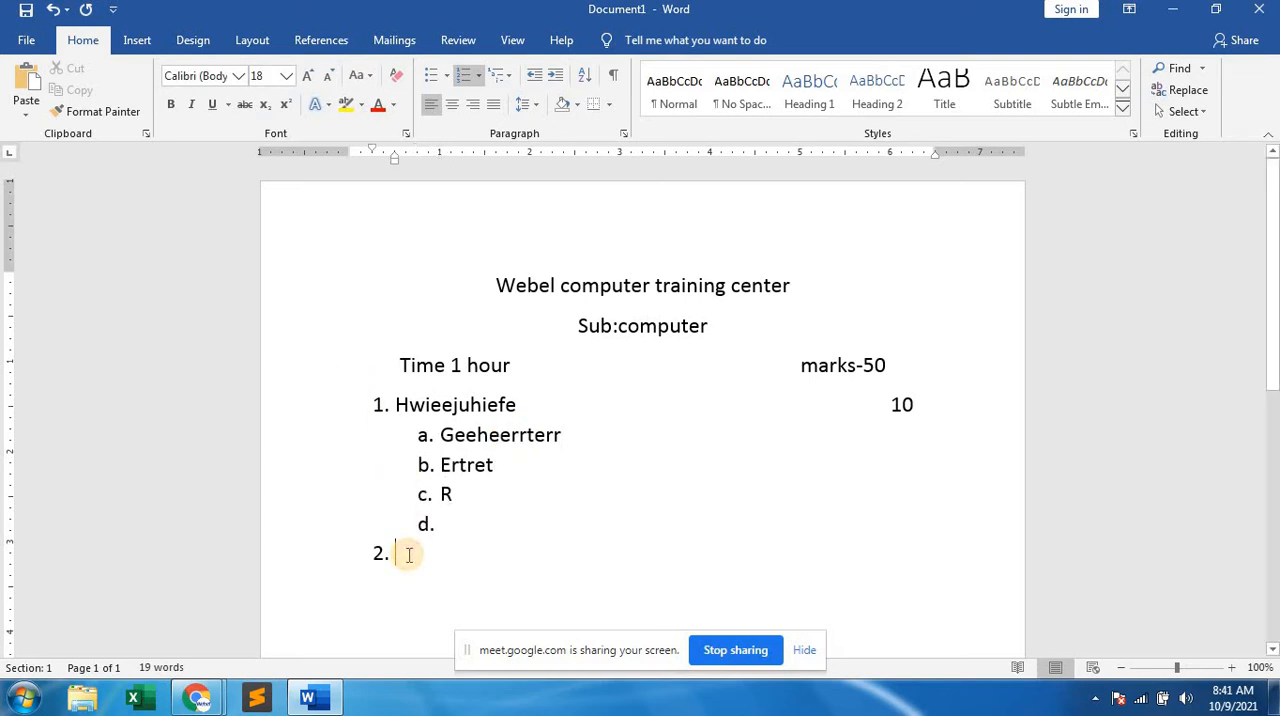
type("uwhhiee")
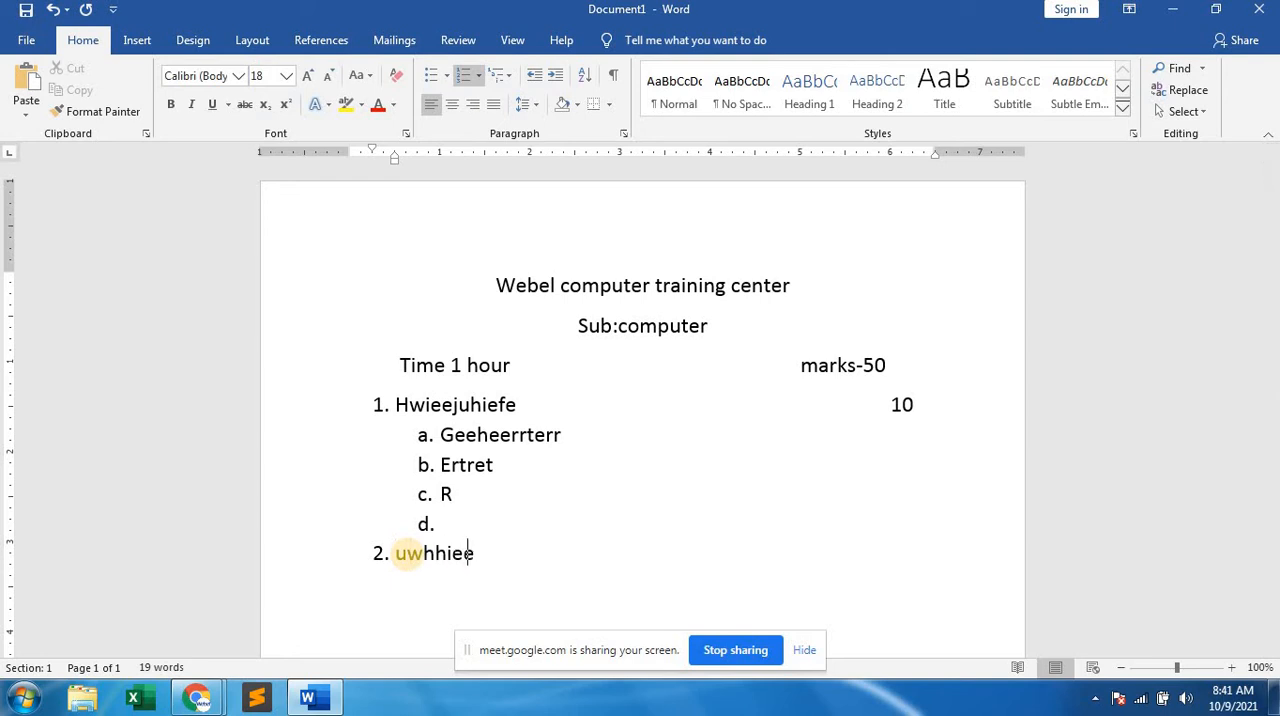
key("Tab")
key("Tab")
key("Tab")
key("Tab")
key("Tab")
key("Tab")
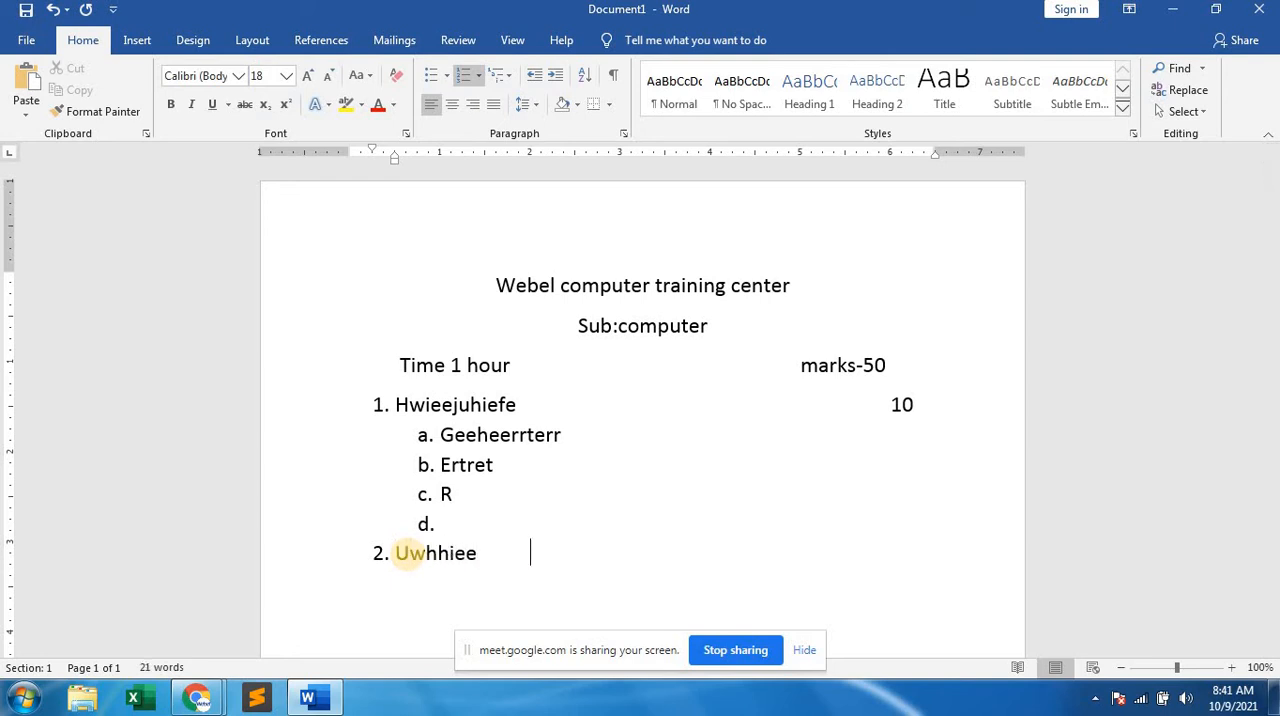
key("Tab")
key("Tab")
type("10")
Add an indented sub-item a. reading "yuiyiuuo" below question 2.
key("Return")
key("Tab")
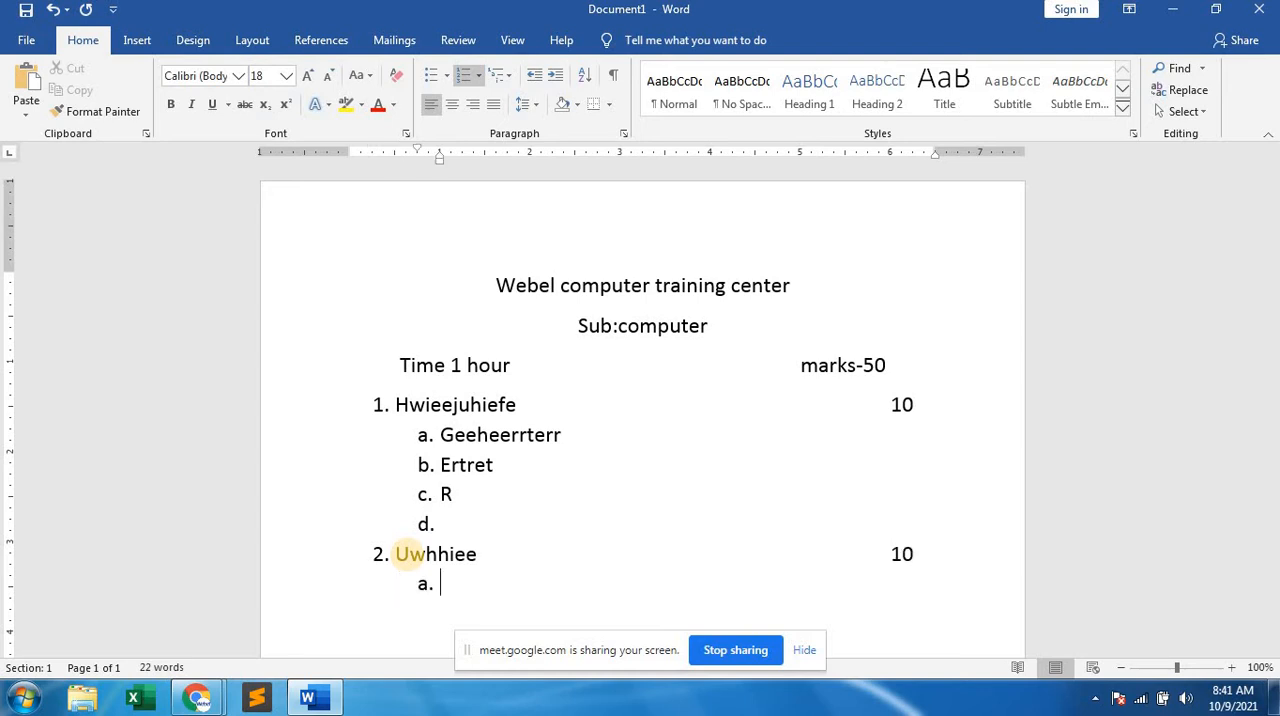
type("yuiyuuo")
left_click(409, 554)
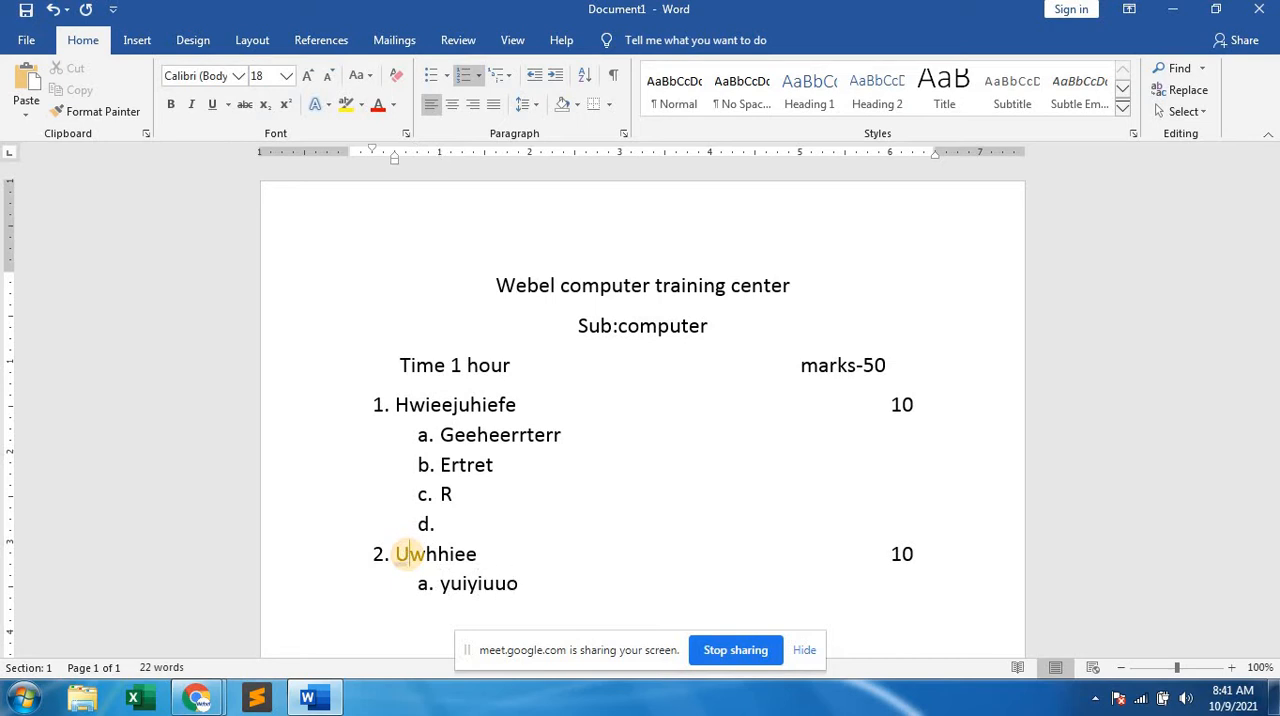
key("Return")
type("etetwhhiee")
key("Return")
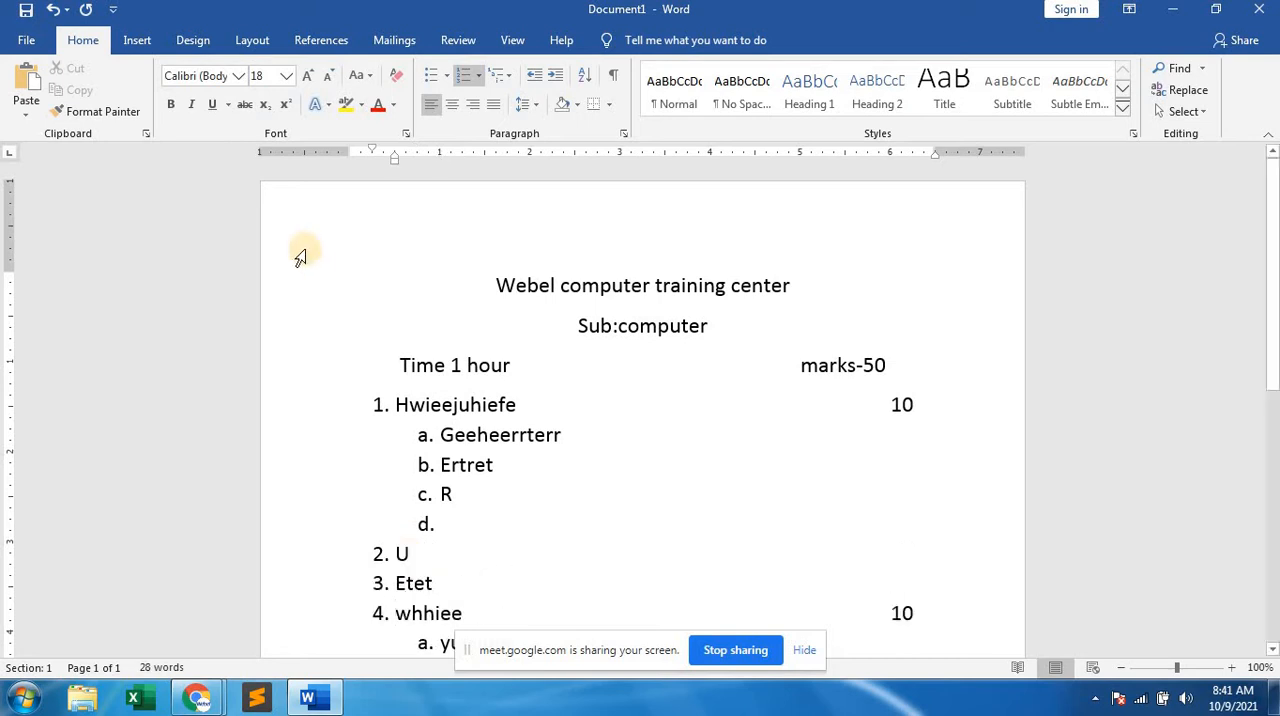
key("ctrl+z")
key("ctrl+z")
key("ctrl+z")
key("ctrl+z")
key("ctrl+z")
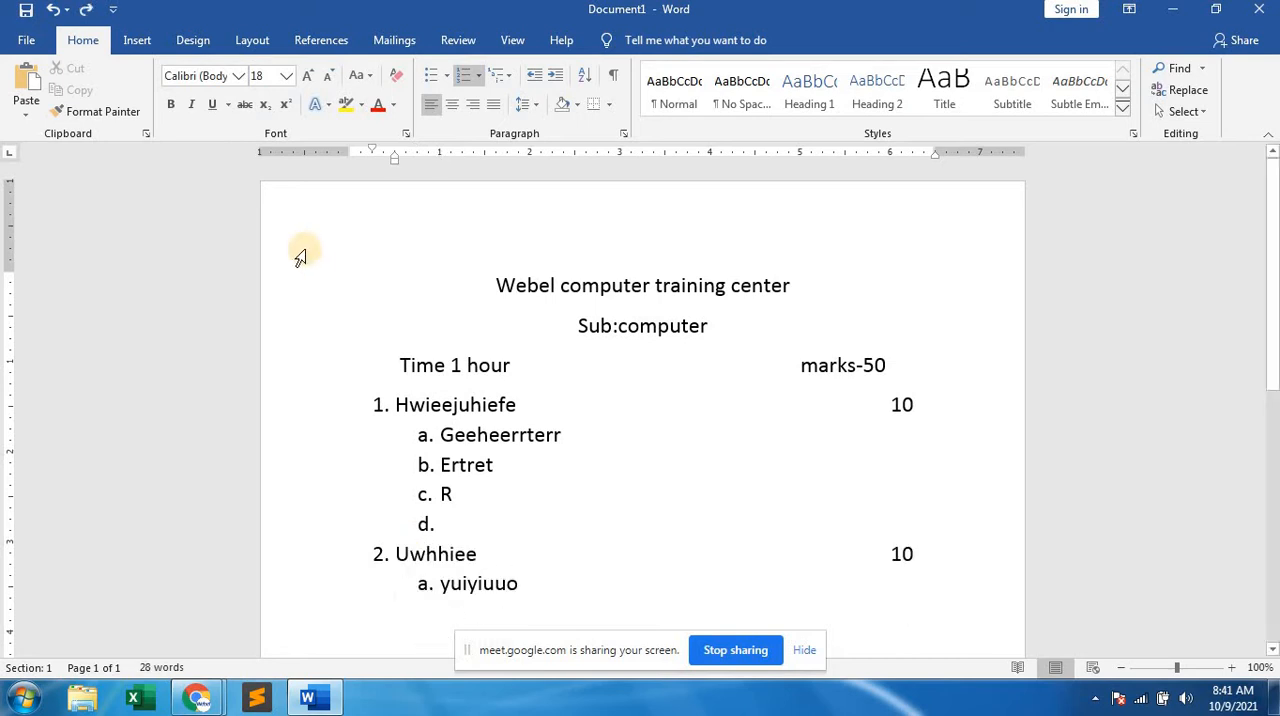
Add "Errer" and "R" as sub-items b. and c. of question 2, start sub-item d., and hide the screen-sharing notice.
left_click(531, 583)
key("Return")
type("errer")
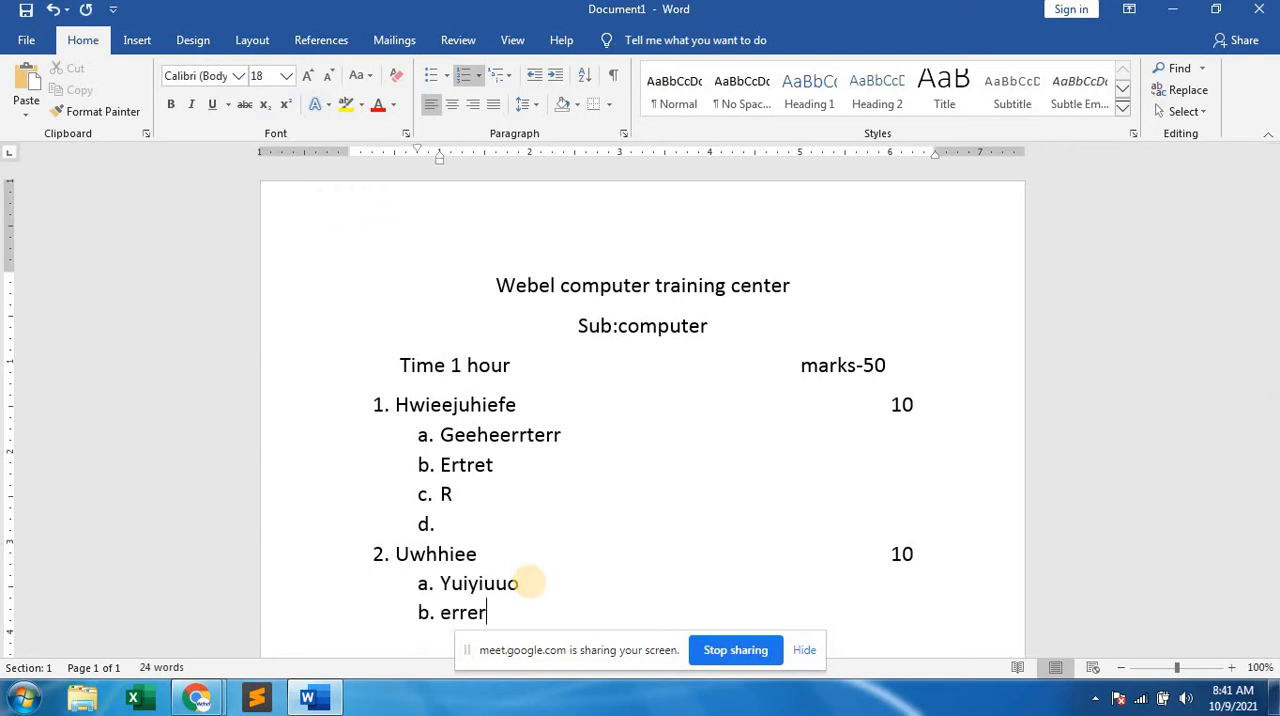
key("Return")
type("r")
key("Return")
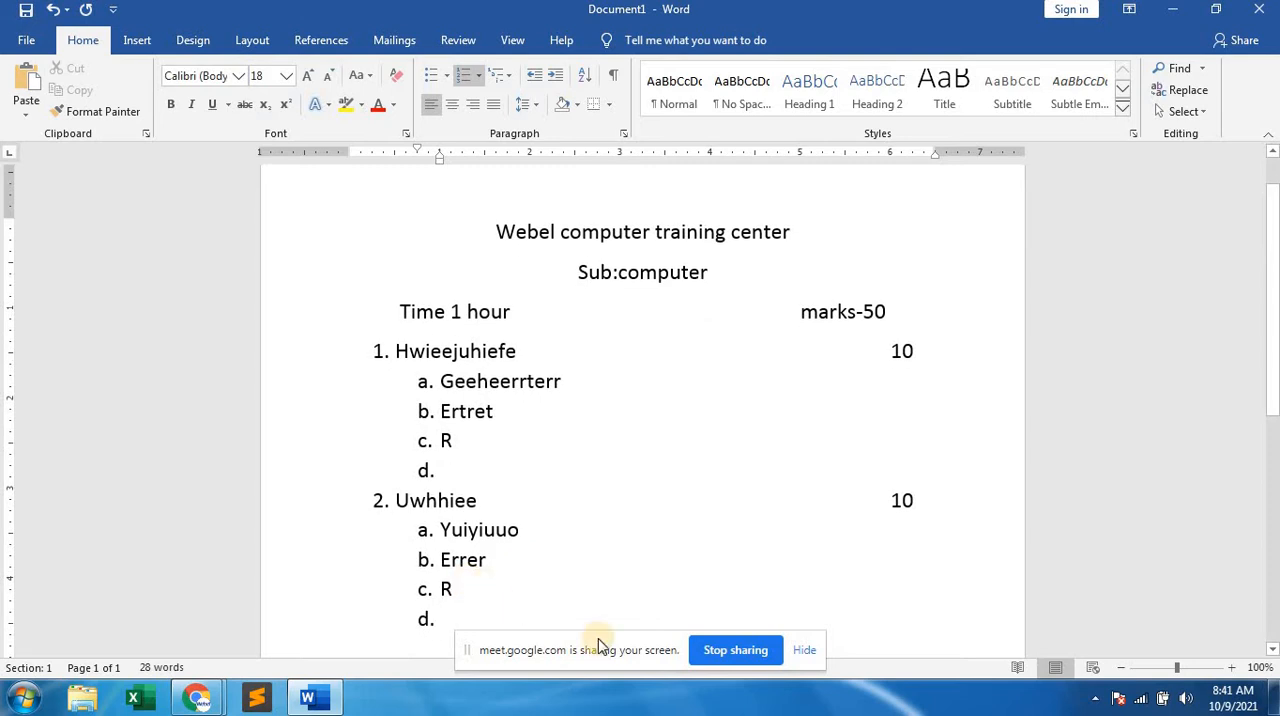
left_click(813, 652)
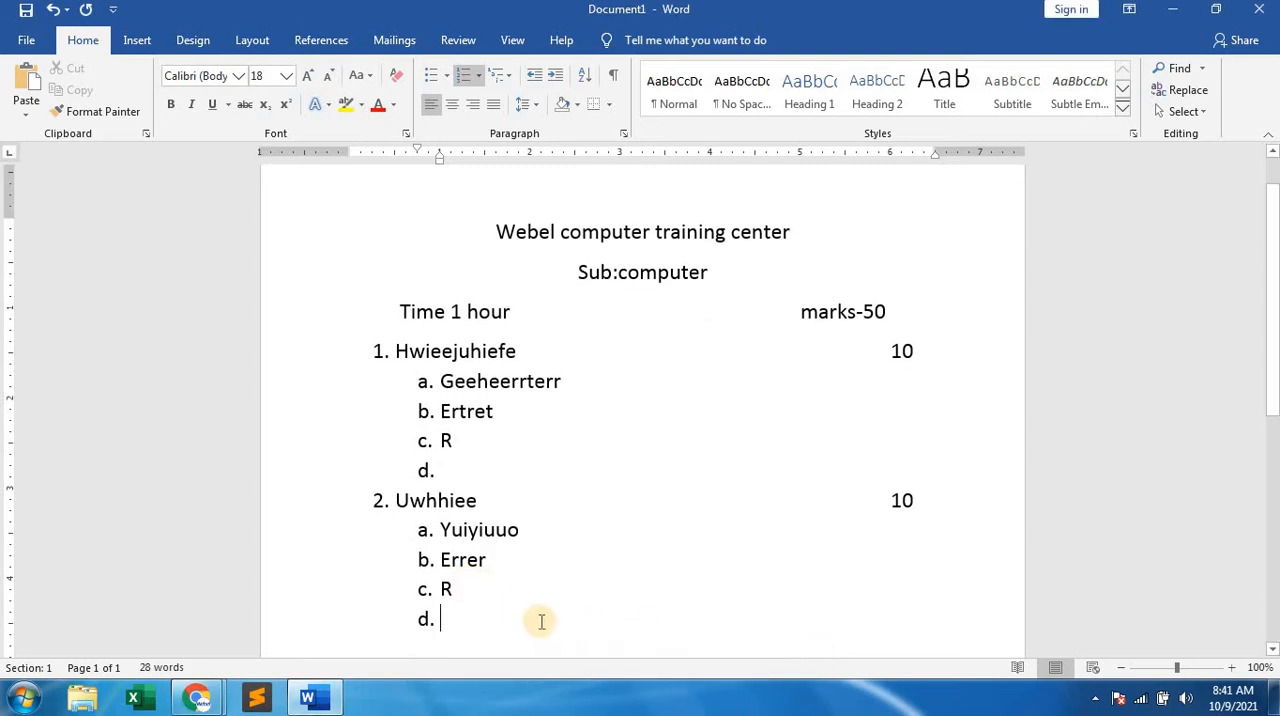
Turn the empty sub-item d. into question 3, enter "Ruoeuee" with "10" marks at the far end, and add sub-item a.
key("Return")
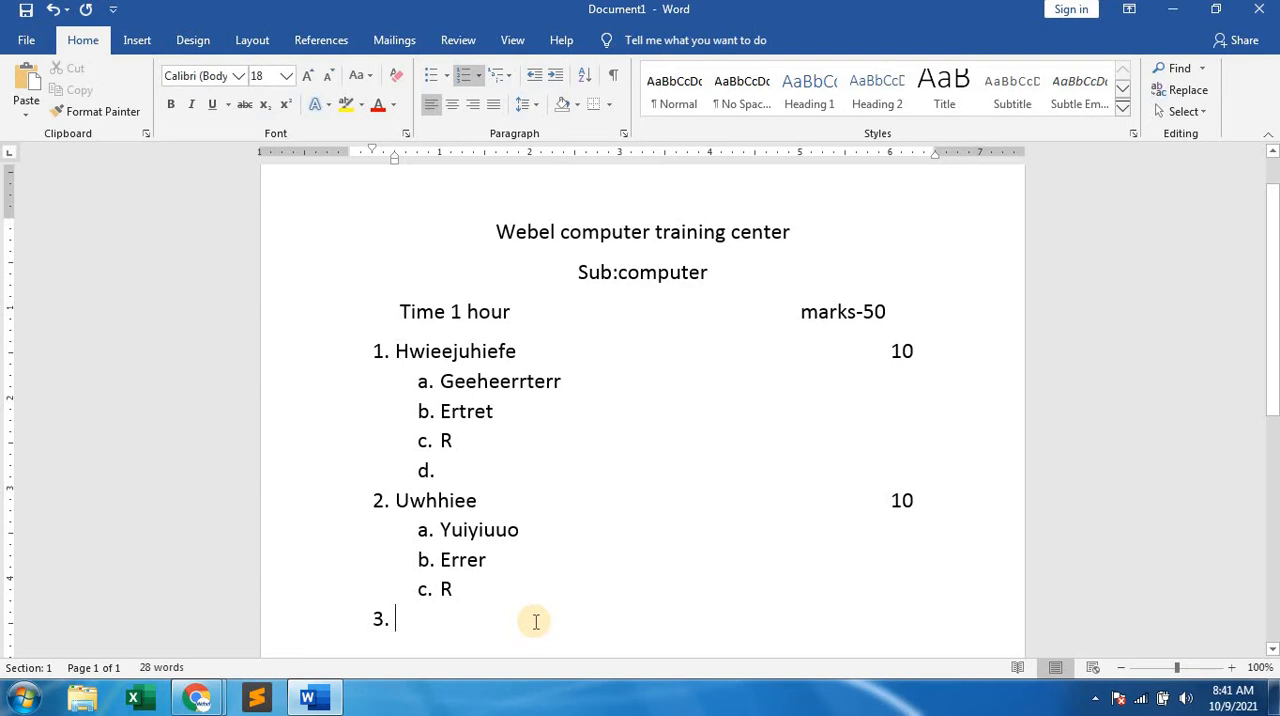
type("ruoeuee")
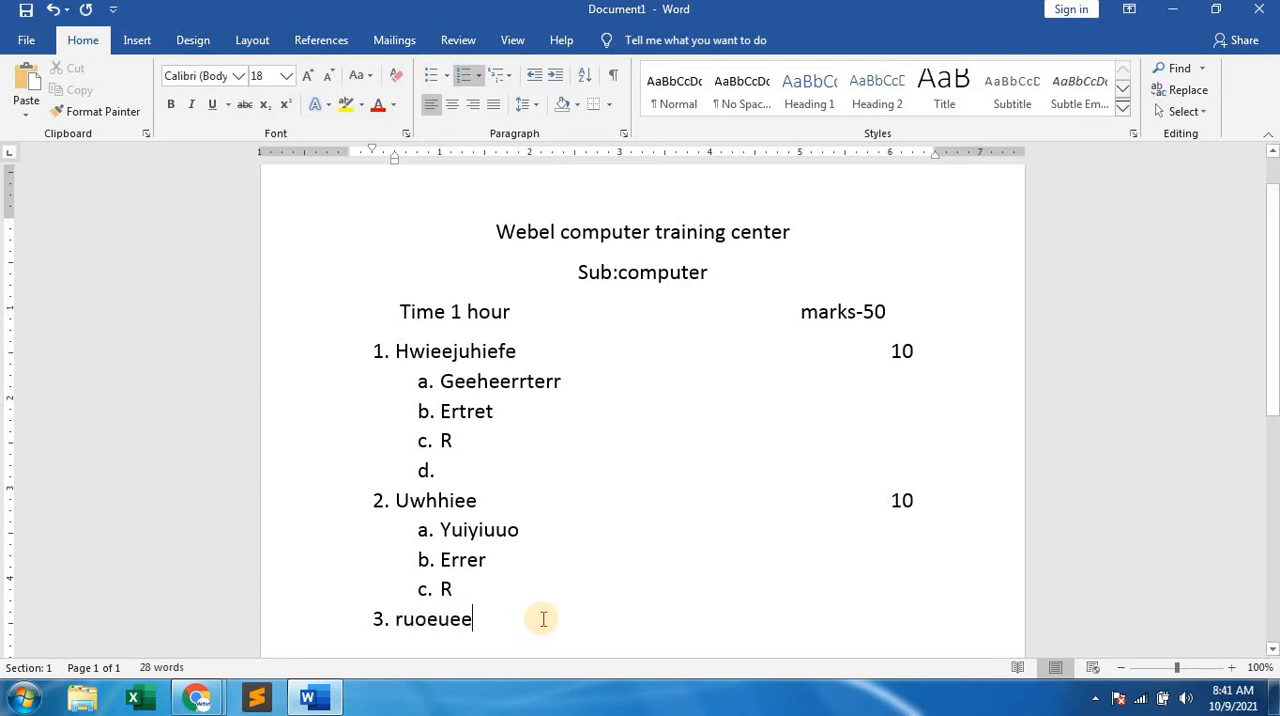
key("Tab")
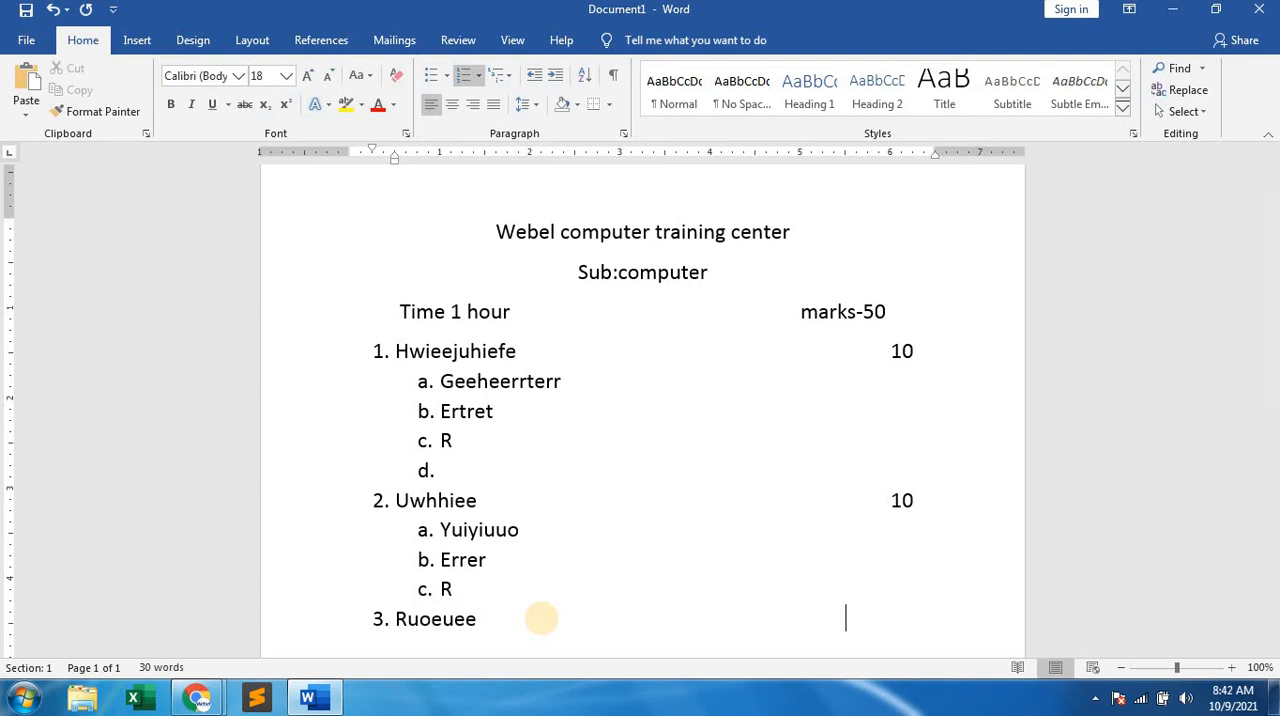
type("10")
key("Return")
key("Tab")
left_click(541, 618)
type("toijor")
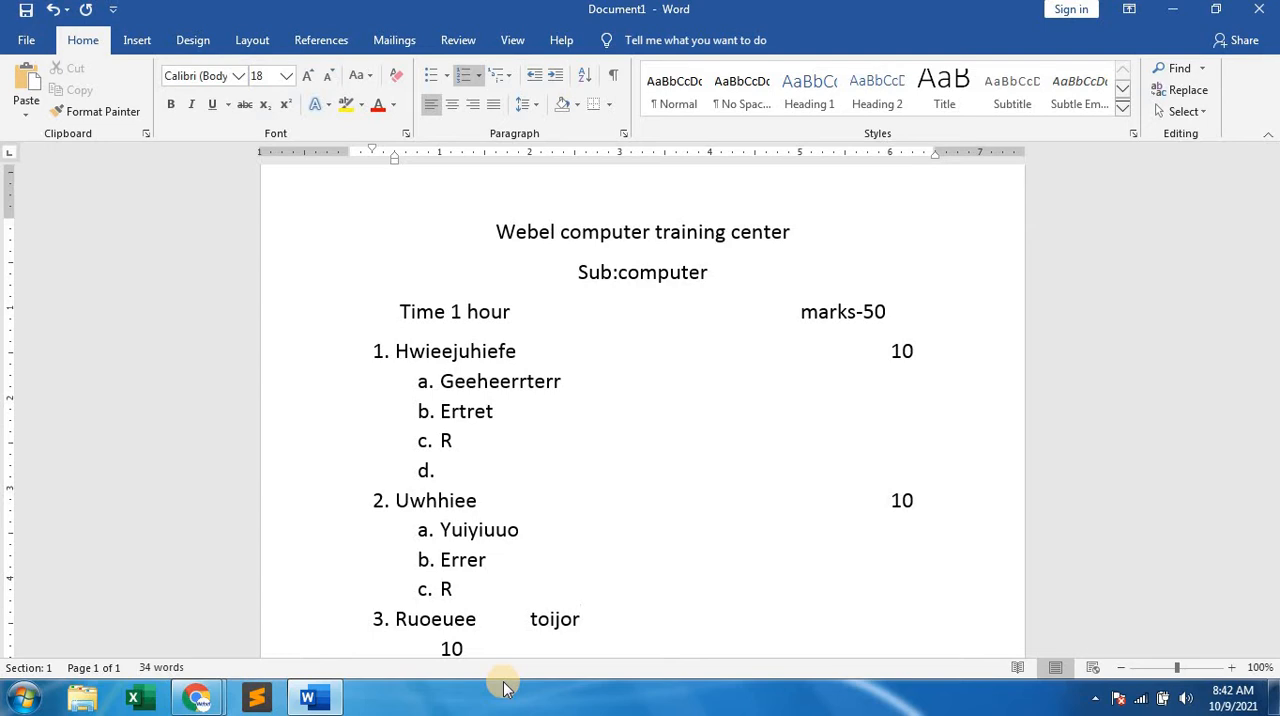
key("ctrl+z")
Enter "Itei", "Erfre" and "Eere" as sub-items a. to c. of question 3, and start question 4.
left_click(493, 652)
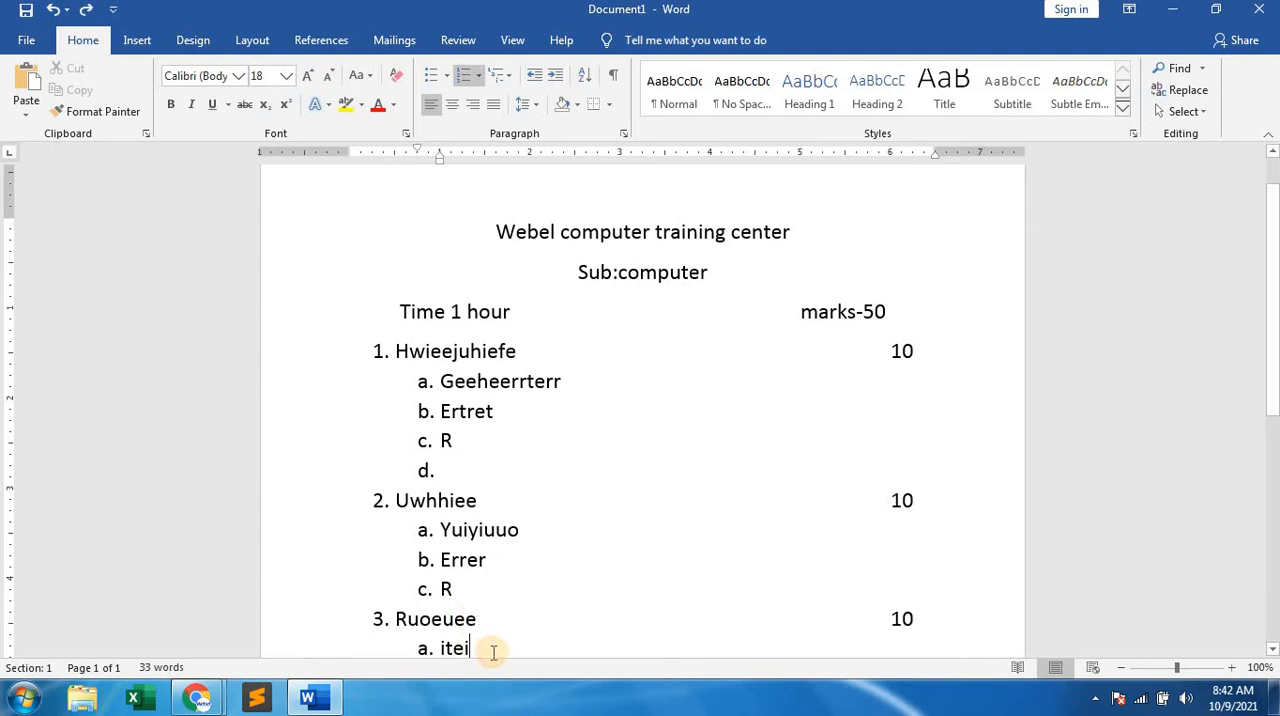
key("Return")
type("erfre")
key("Return")
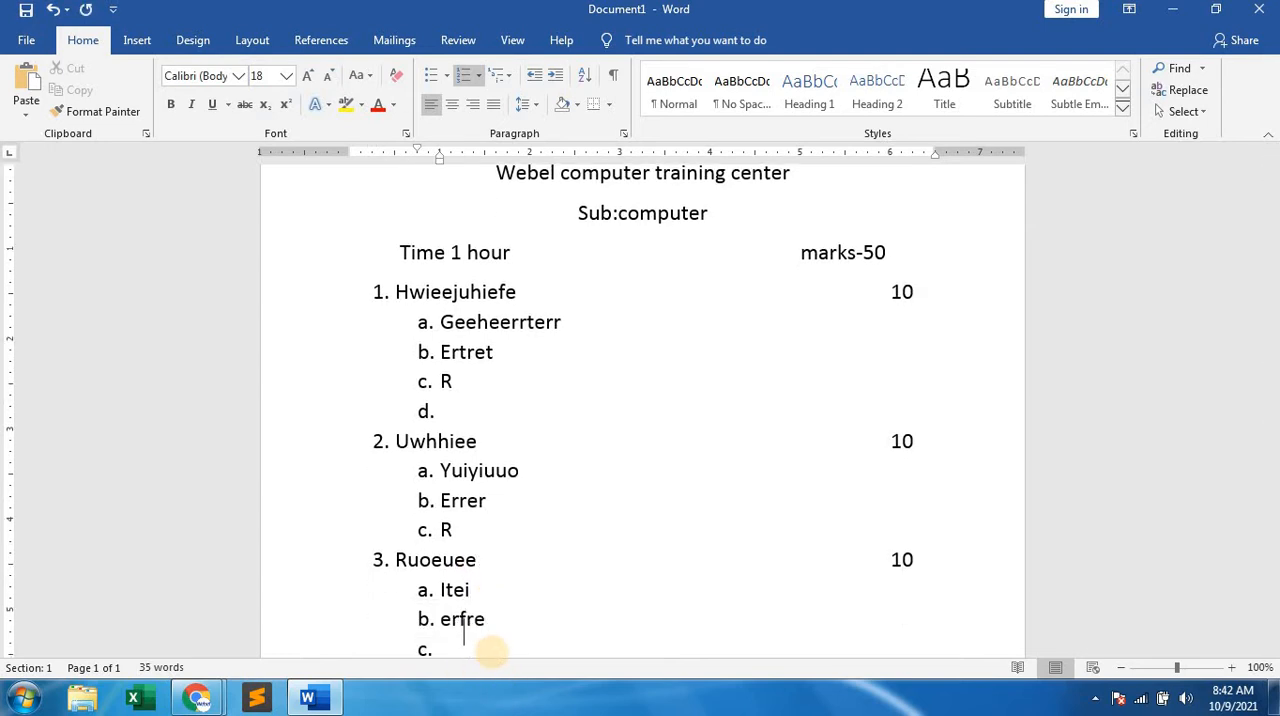
type("eere")
key("Return")
key("Return")
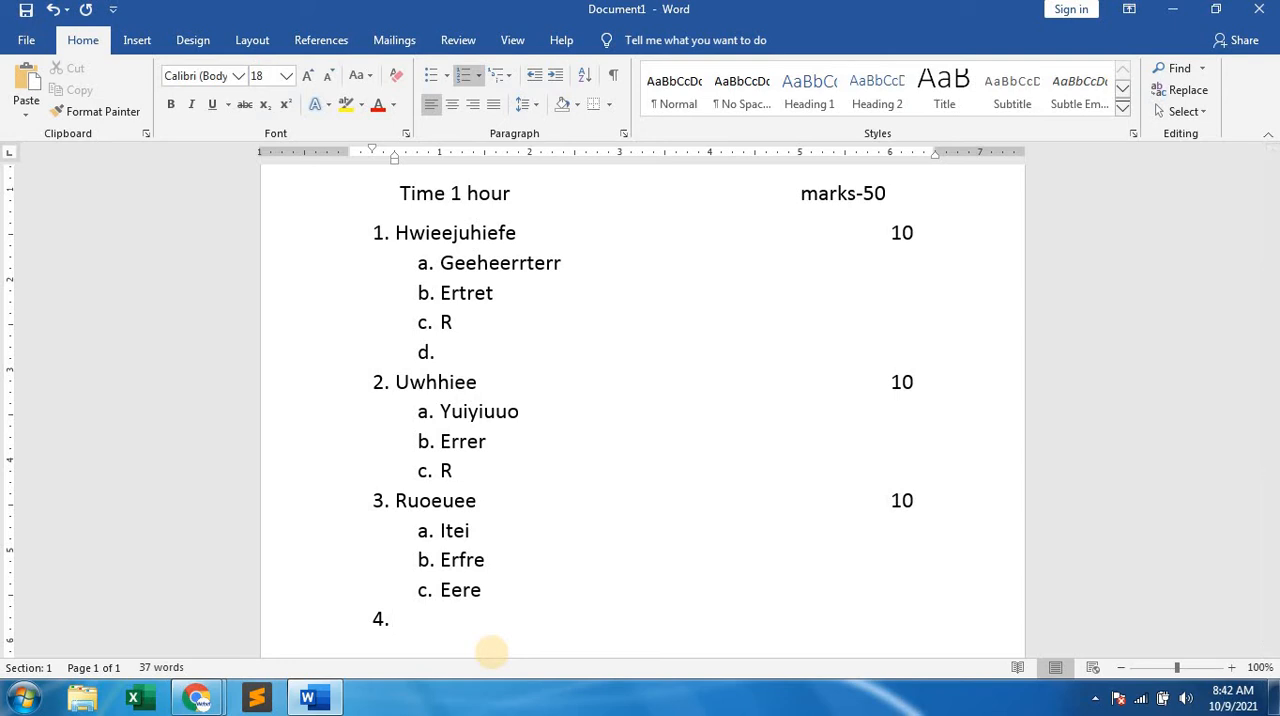
Enter "Write true or false" as question 4 with "5" marks at the far end, and add sub-item a. "fiieoretoe".
type("write true or ")
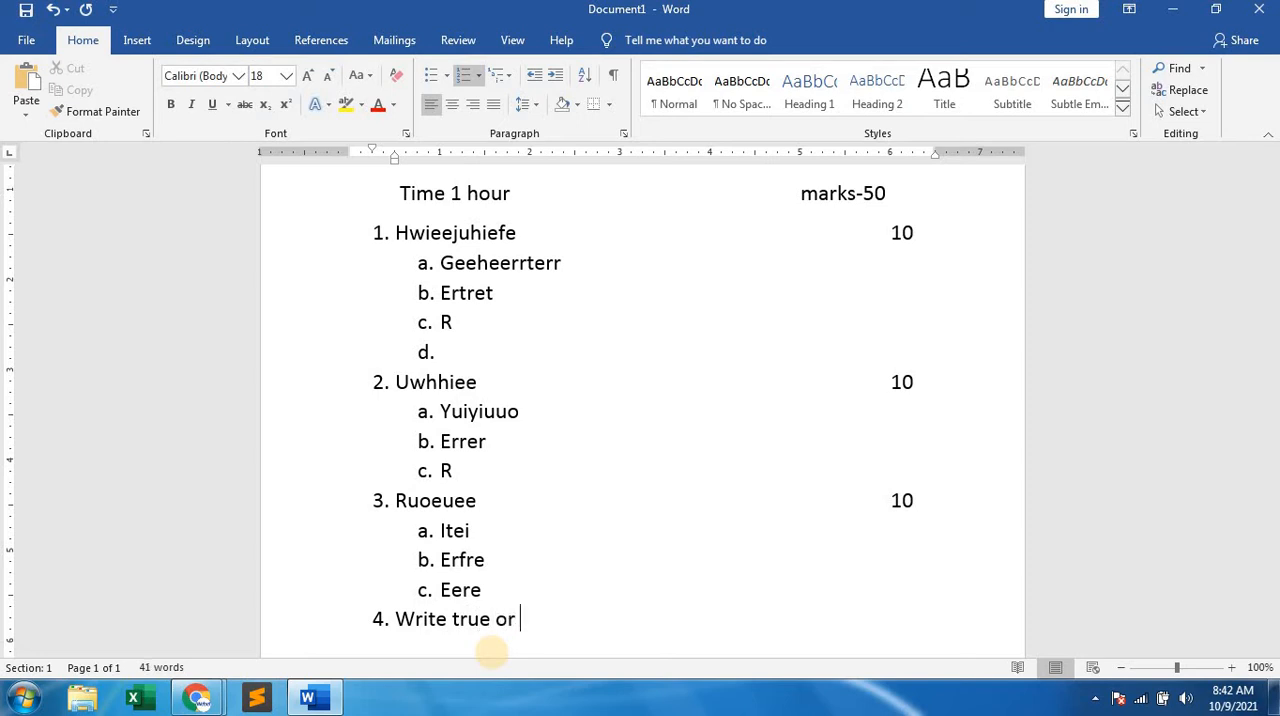
type("false")
key("Return")
scroll(589, 446, "down", 3)
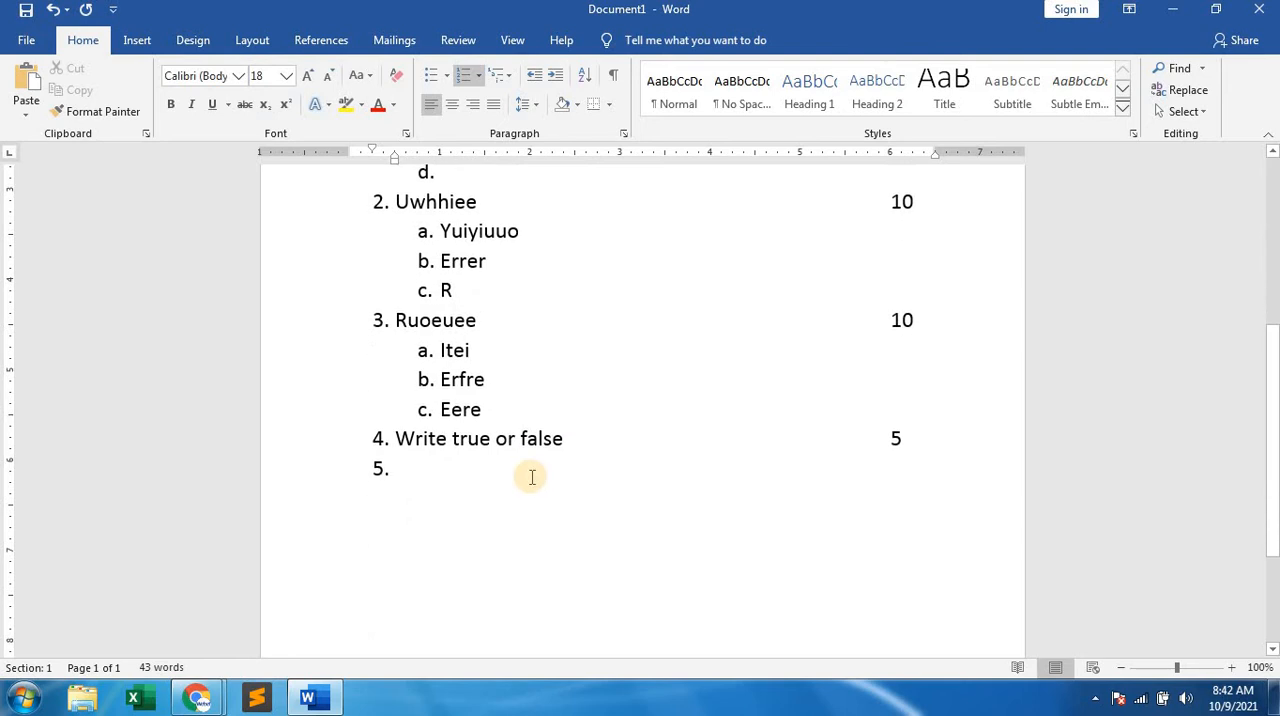
key("Tab")
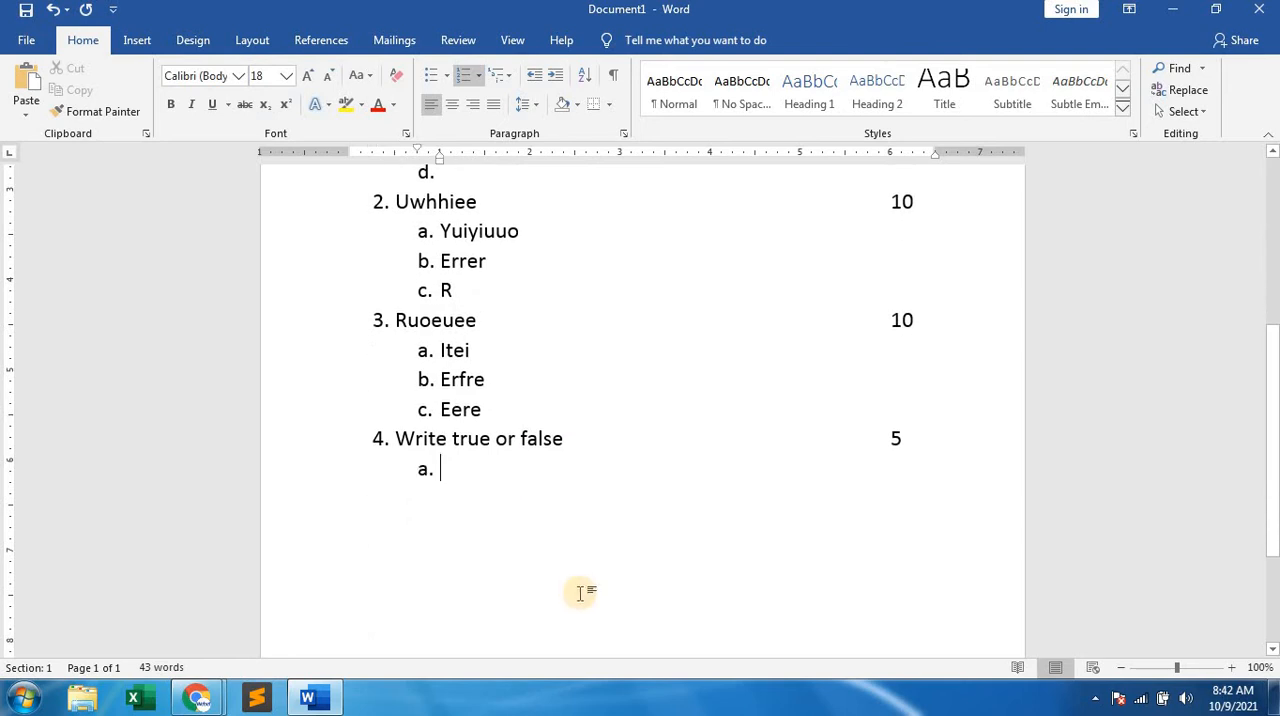
type("fiieoretoe")
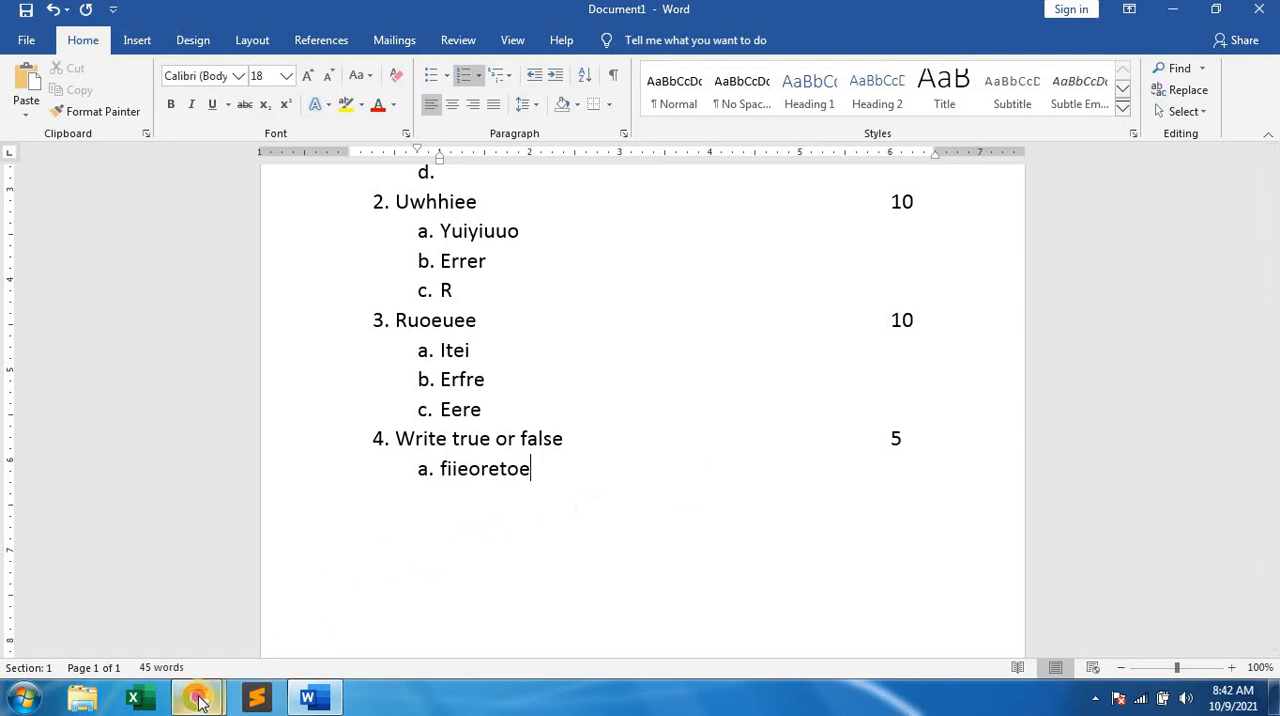
Switch to the Google Meet call, look through the participant list, and return to the Word document.
mouse_move(200, 694)
left_click(163, 602)
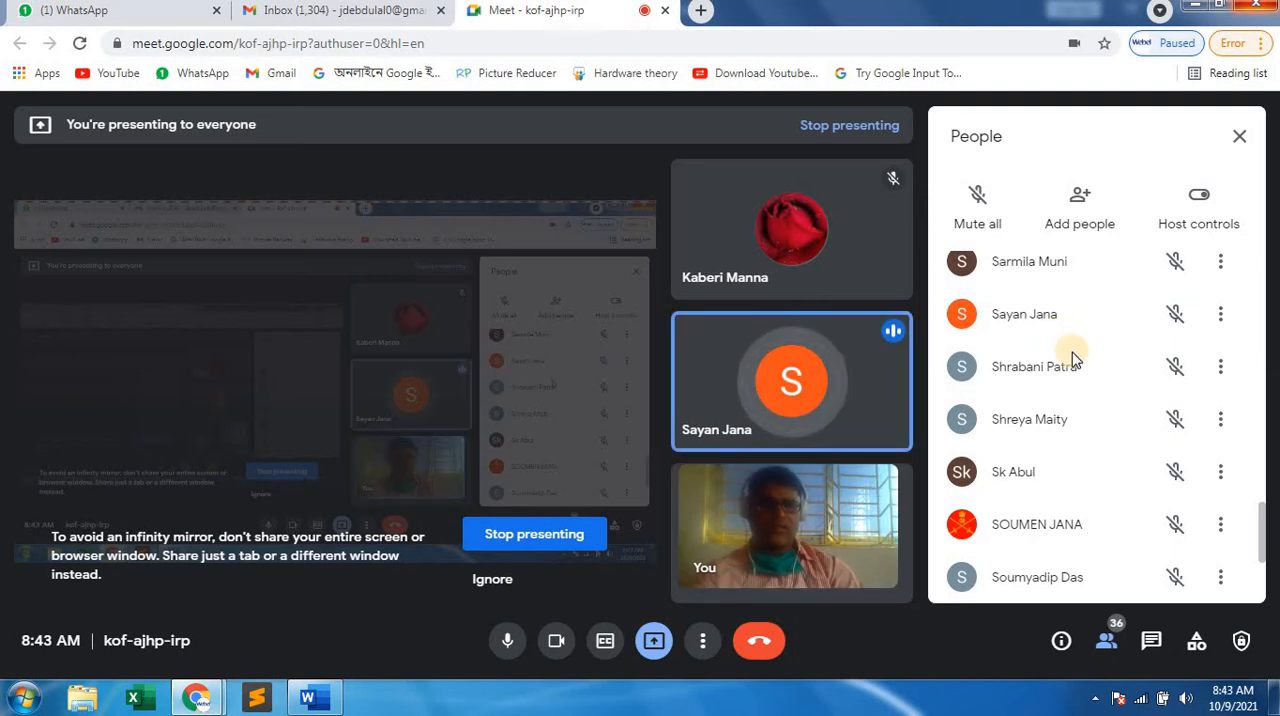
scroll(1072, 352, "down", 3)
scroll(1072, 352, "up", 9)
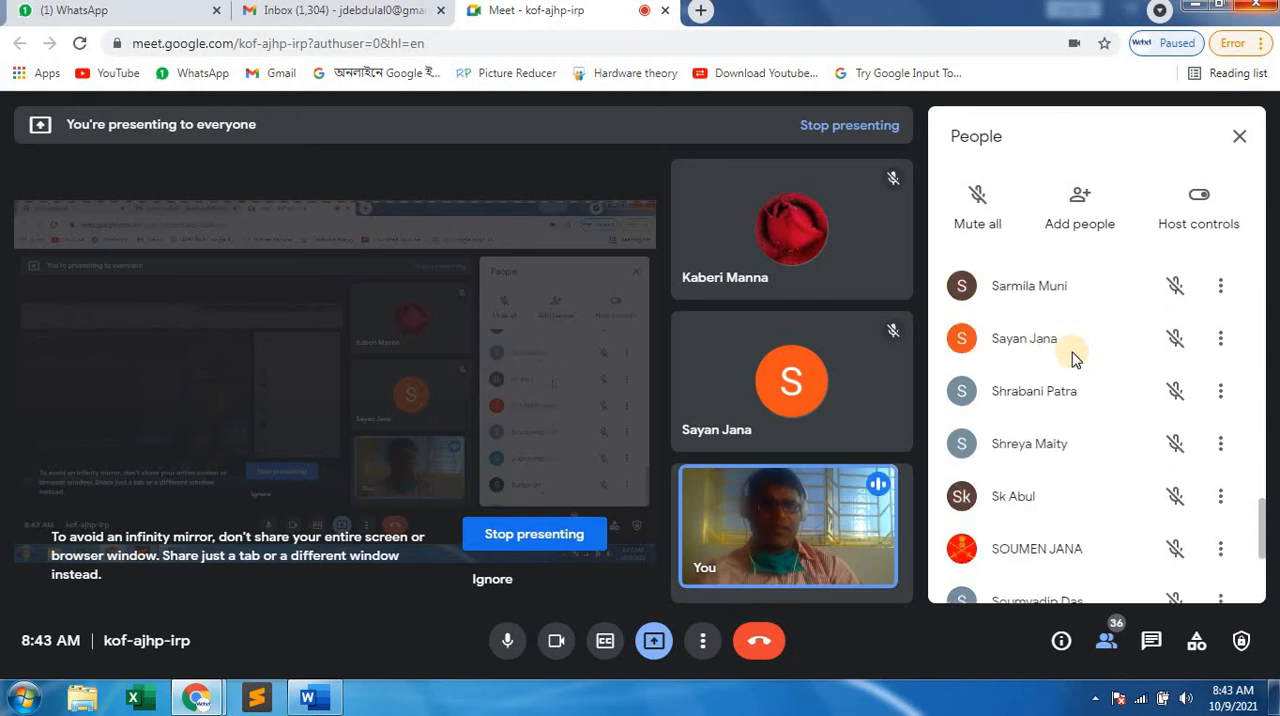
scroll(1072, 357, "up", 6)
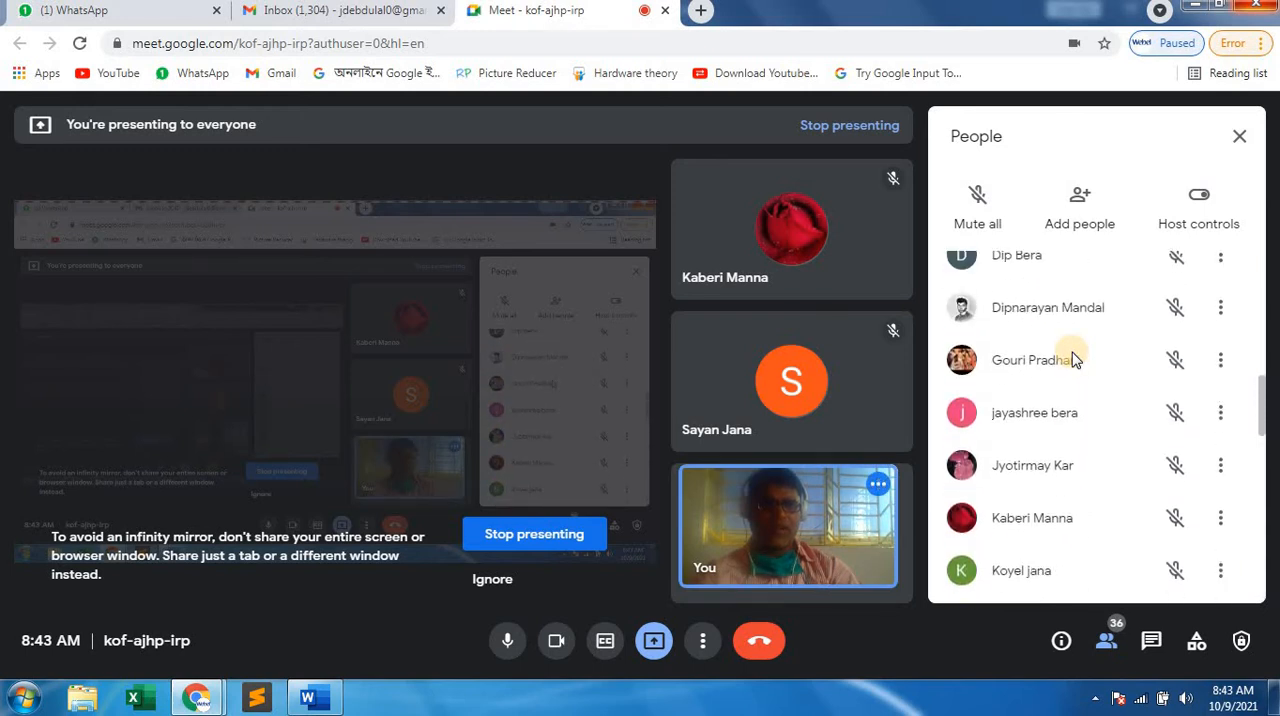
scroll(1072, 352, "up", 4)
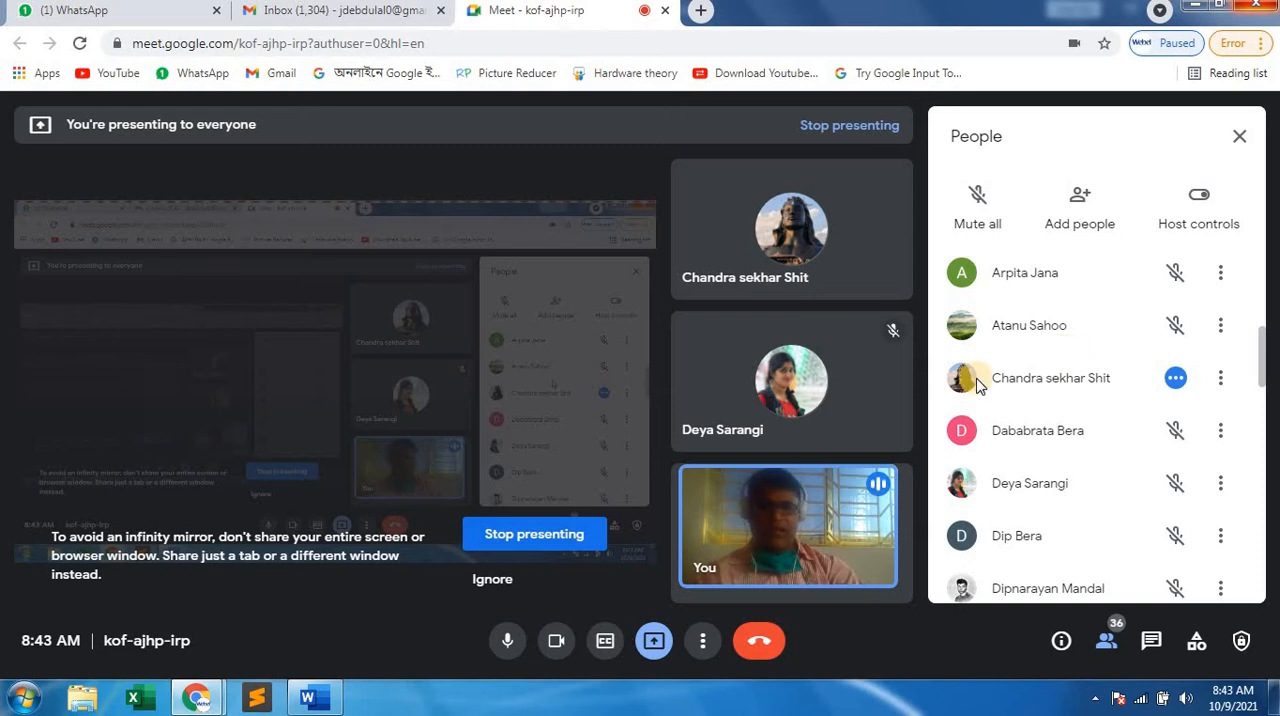
left_click(1192, 5)
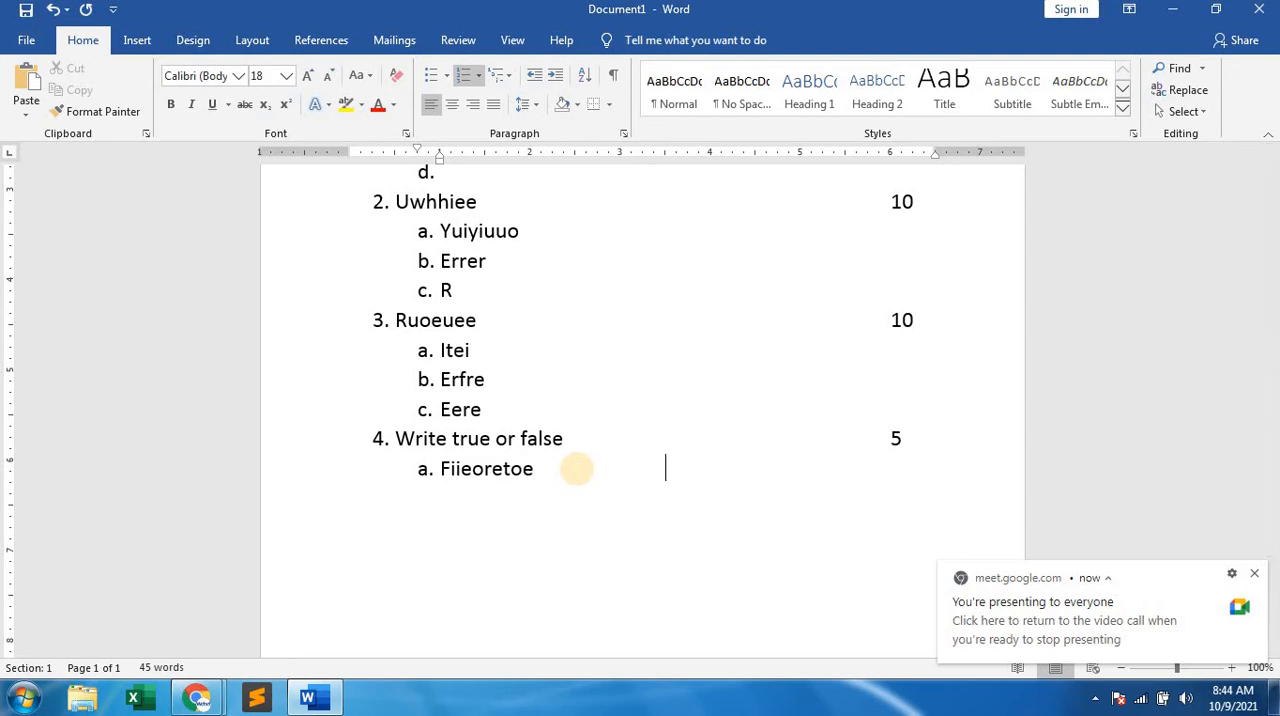
Draw a square about 0.31" wide as an answer box at the end of question 4's sub-item a., and start sub-item b.
key("Tab")
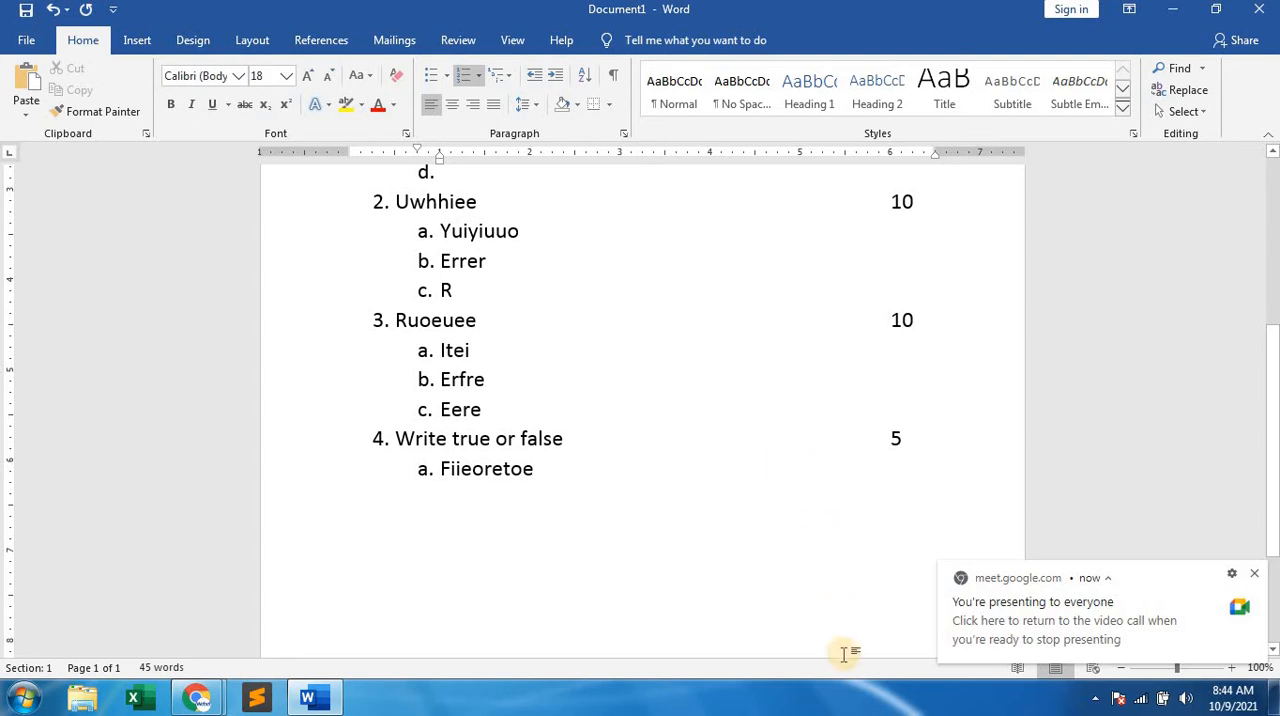
left_click(137, 42)
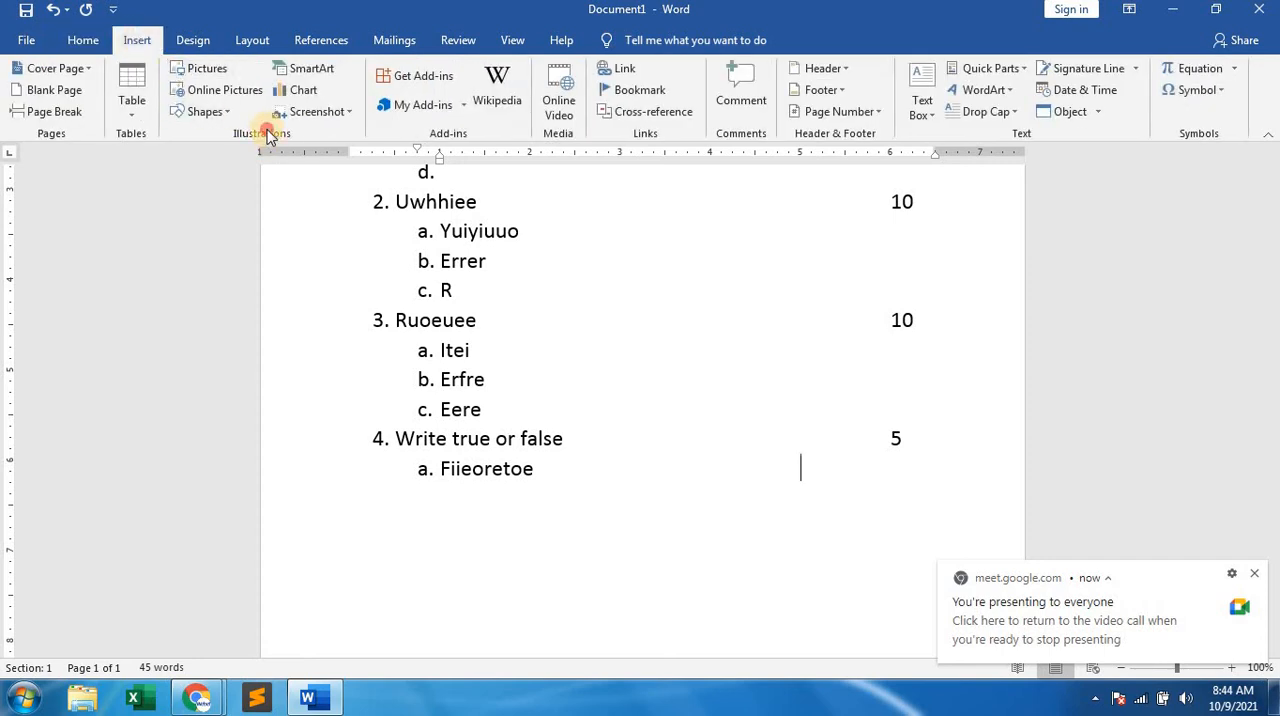
left_click(210, 112)
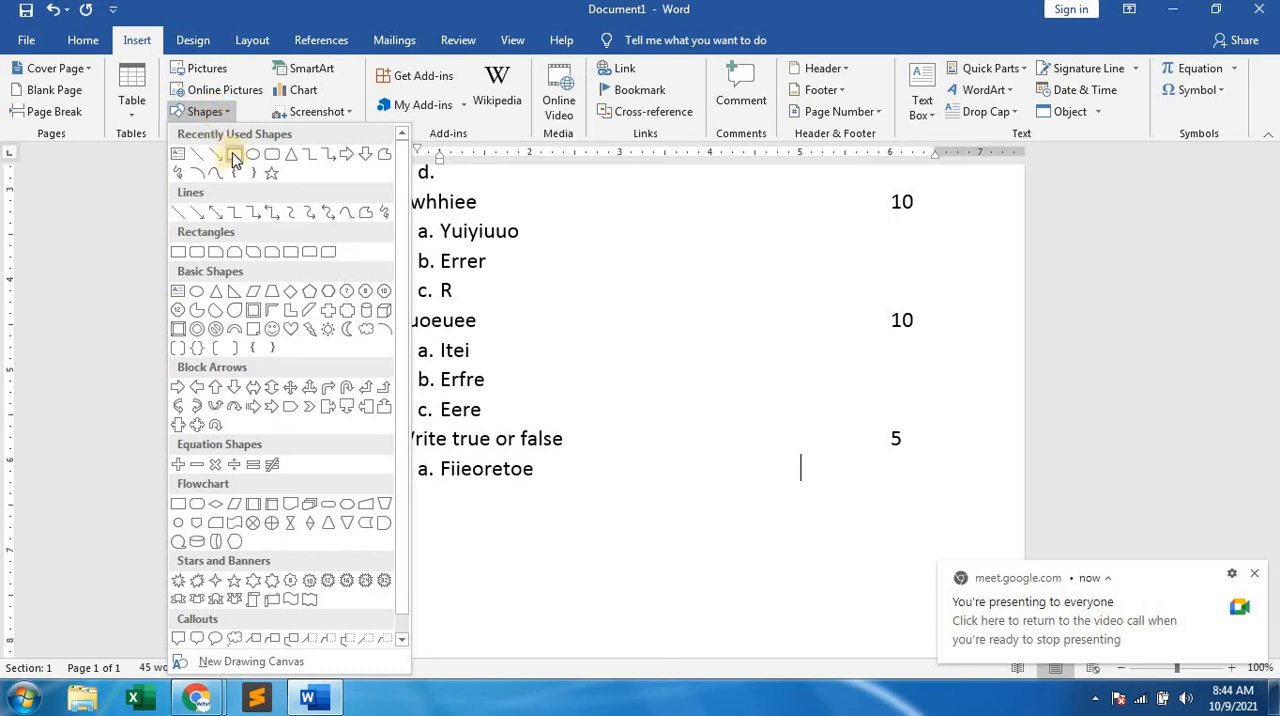
left_click(232, 155)
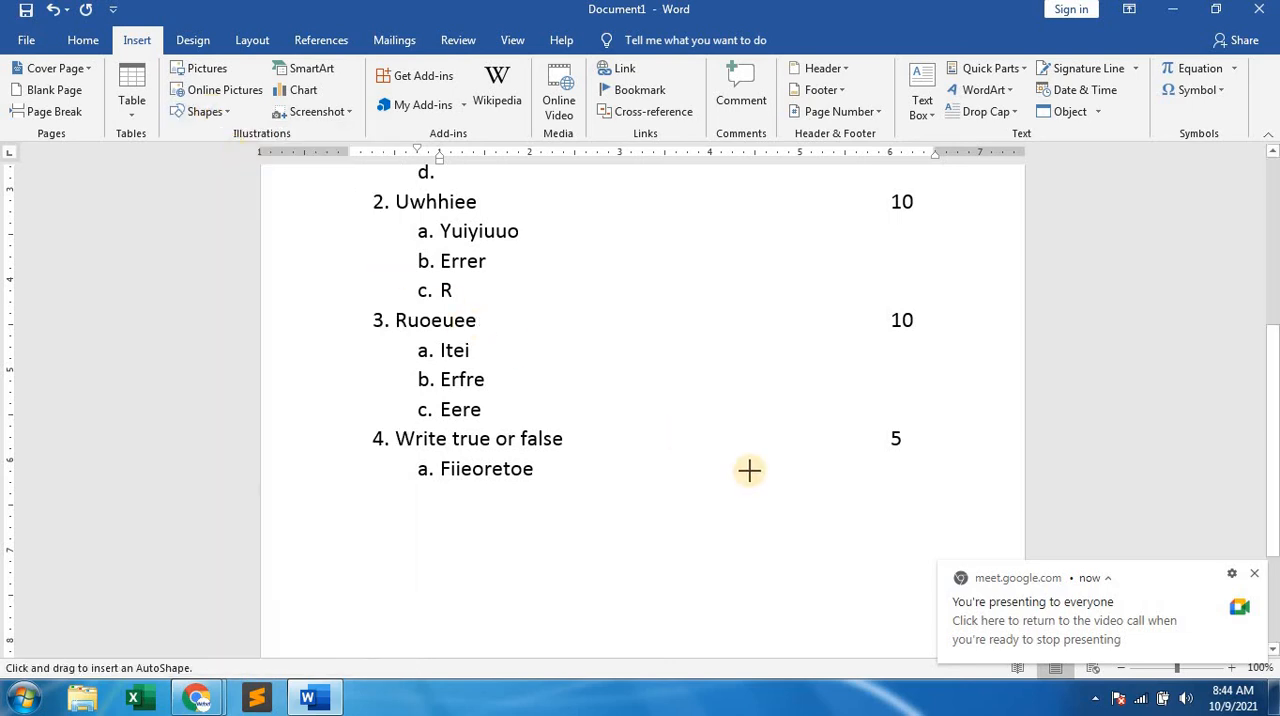
mouse_move(798, 458)
left_mouse_down()
mouse_move(808, 486)
mouse_move(828, 490)
left_mouse_up()
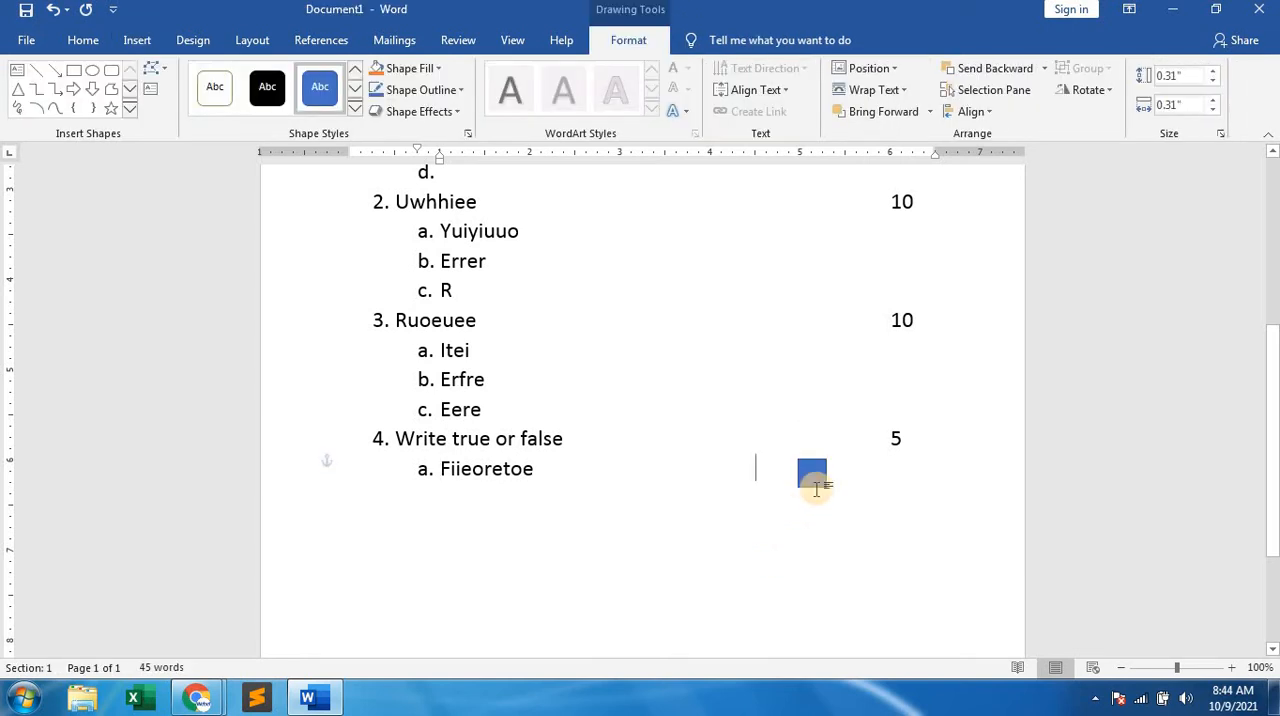
left_click(845, 467)
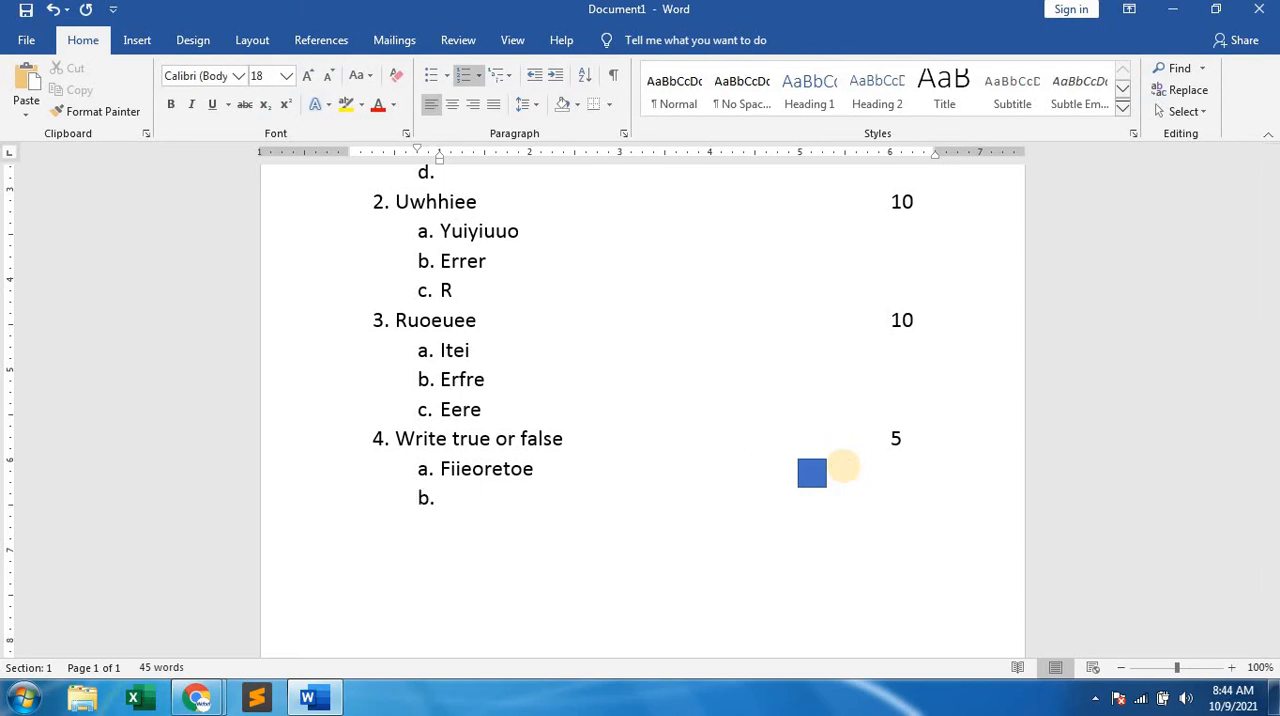
Enter "Riteitetuettue" as sub-item b. of question 4 and place a copy of the square answer box at its end.
type("riteitetuettue")
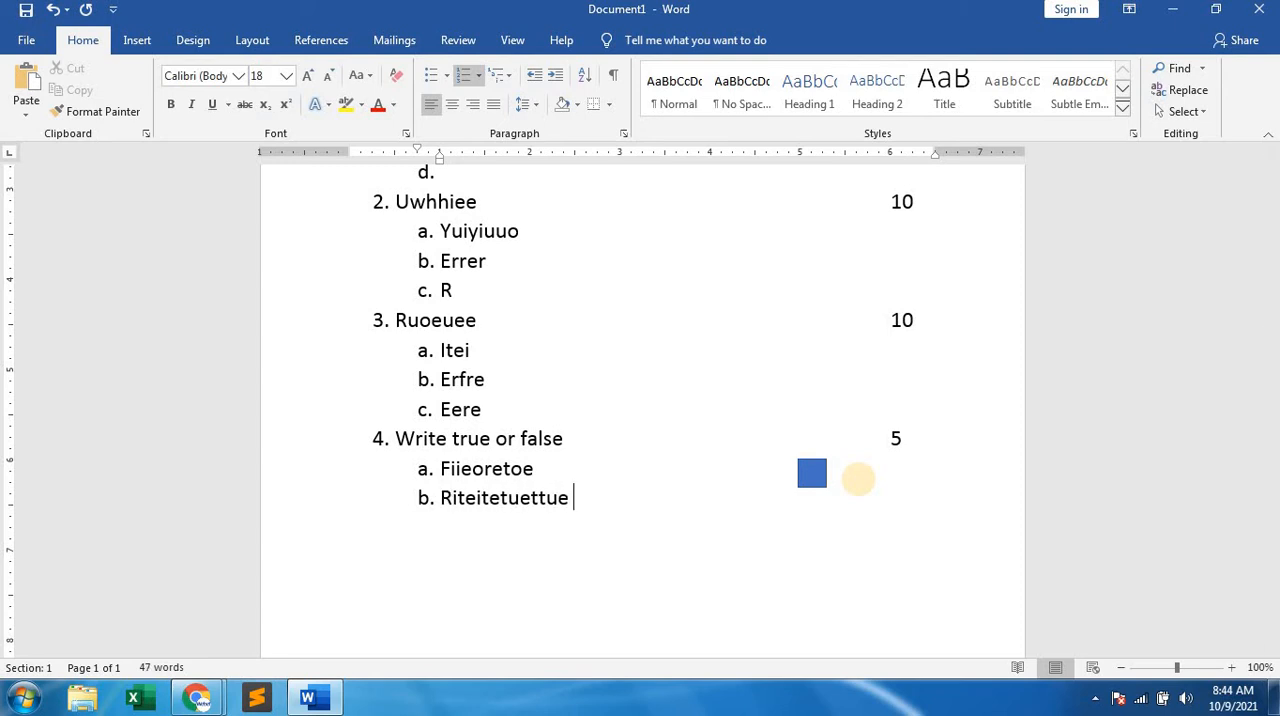
left_click(818, 479)
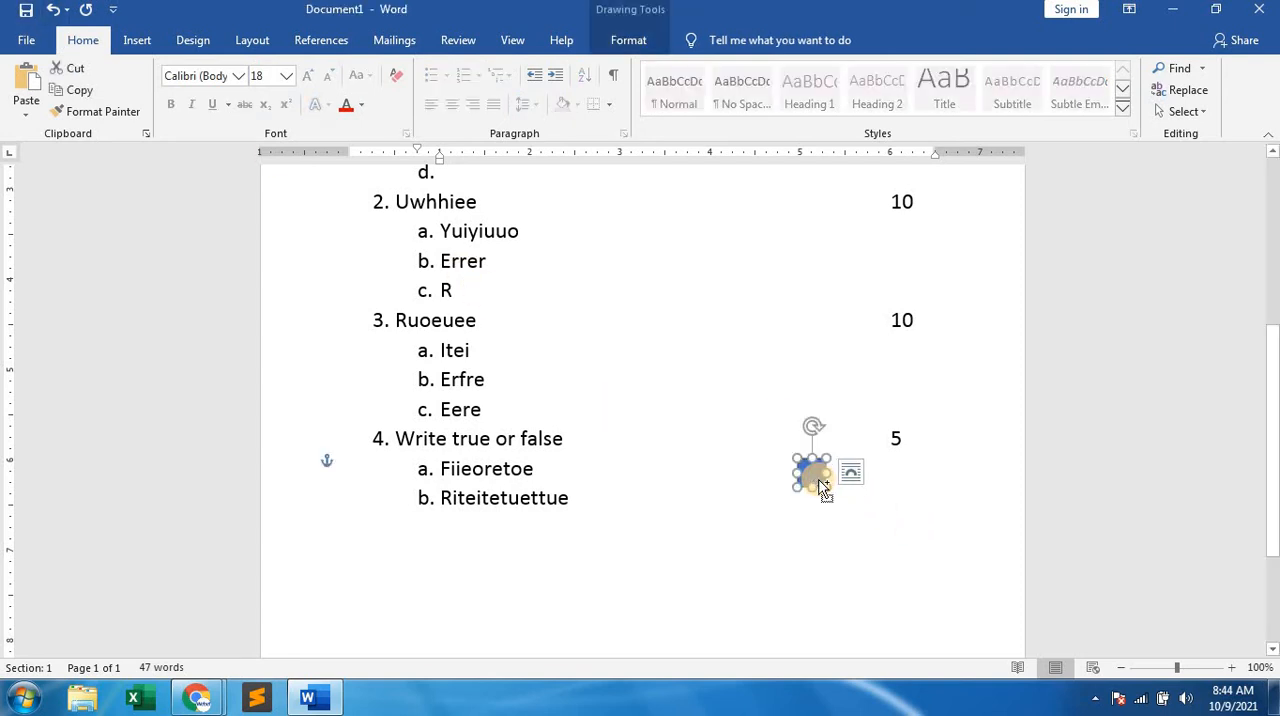
left_click(791, 509)
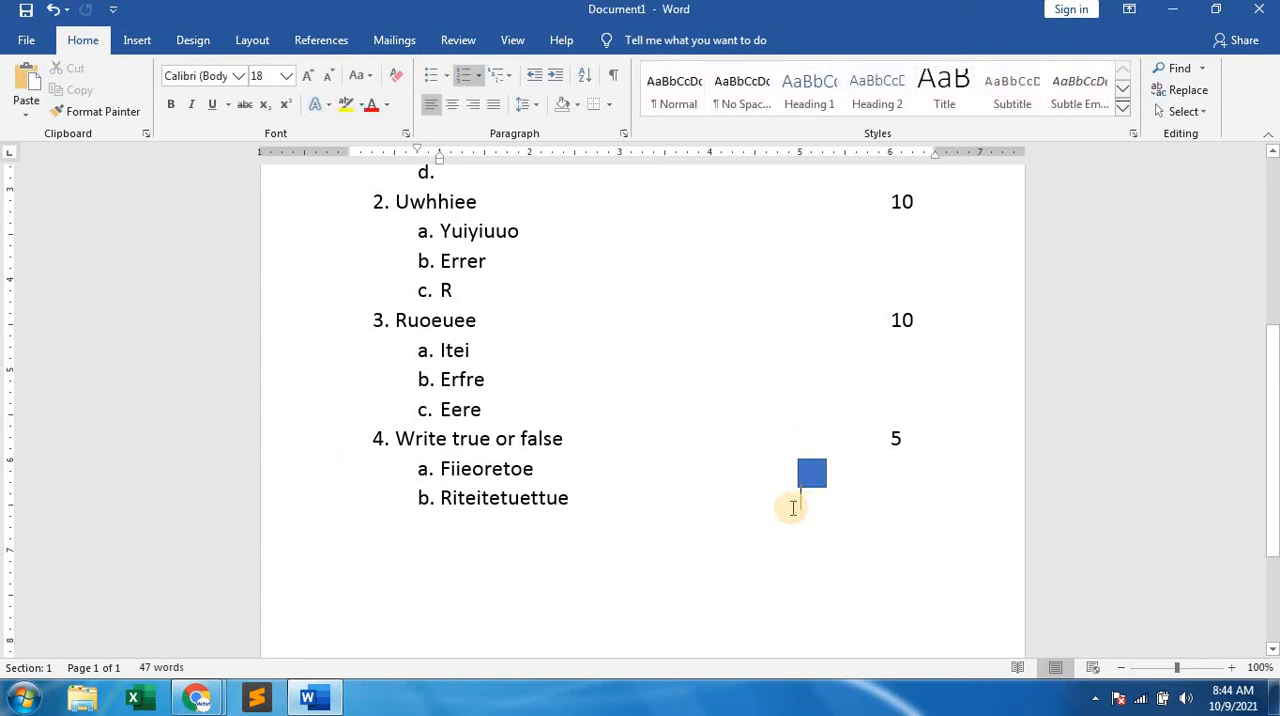
key("ctrl+v")
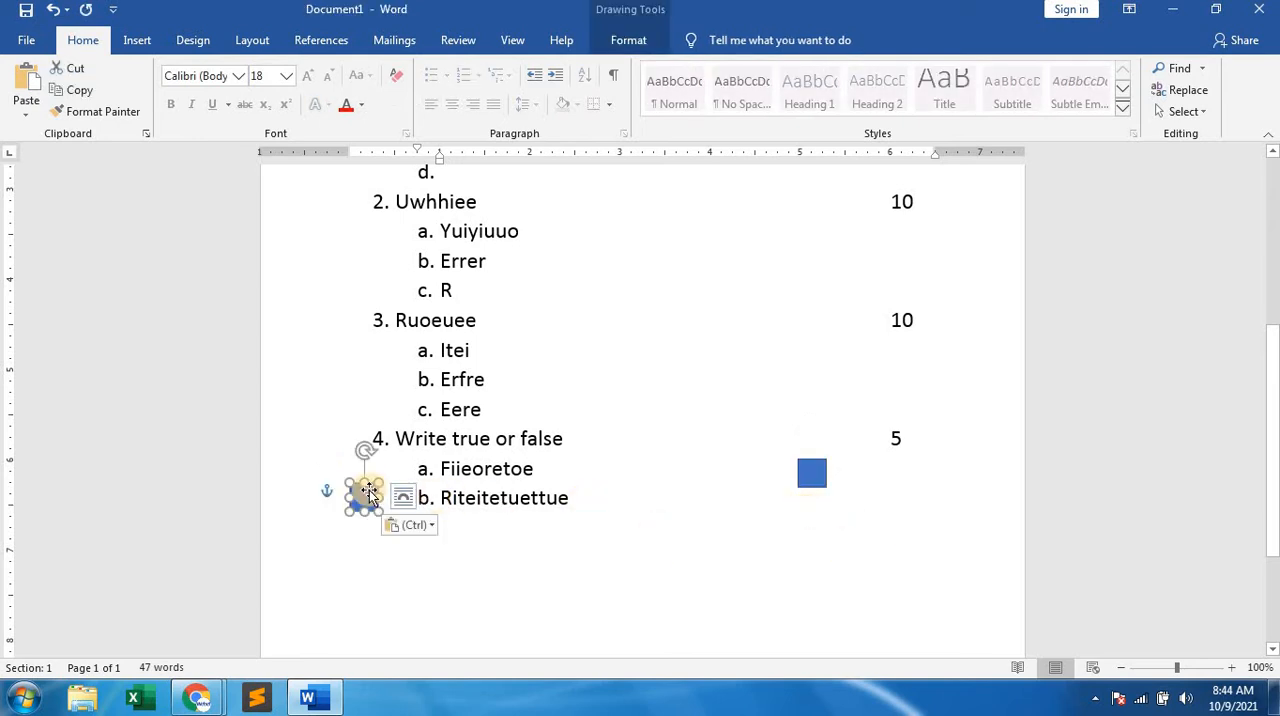
left_click_drag(530, 490, 818, 500)
left_click(793, 553)
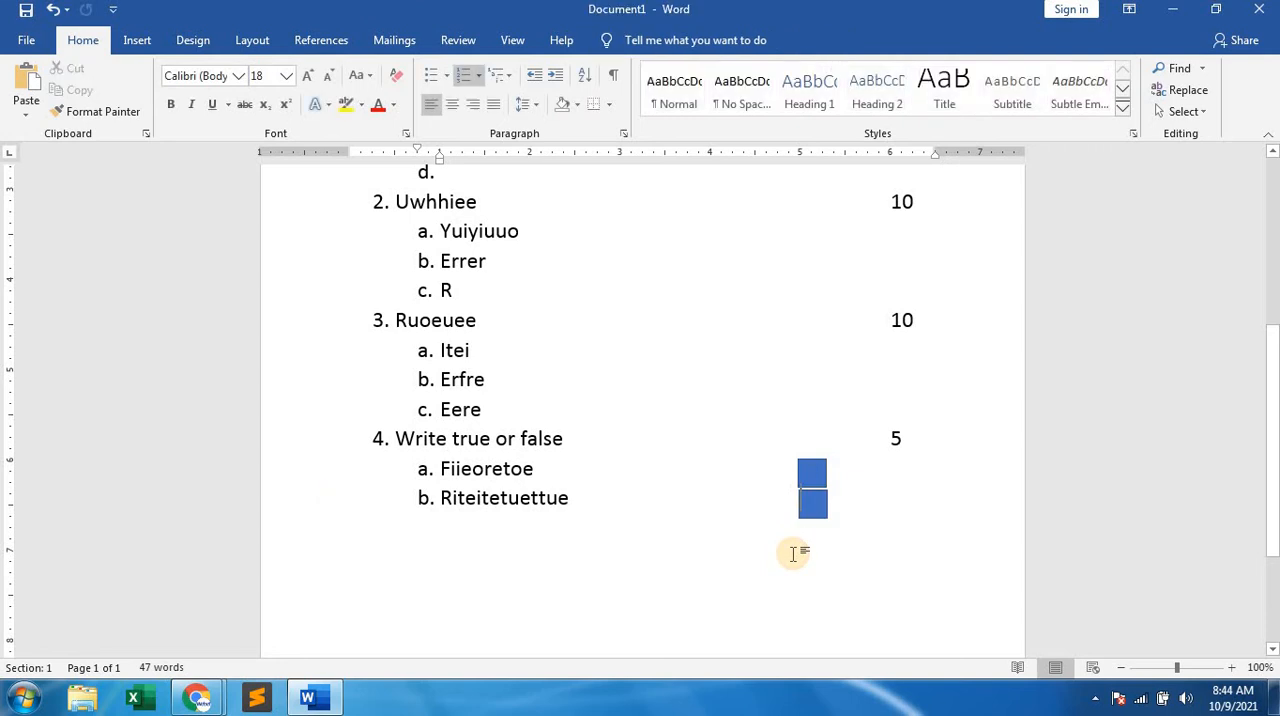
Delete the two blue square shapes beside sub-items a. and b. of question 4.
left_click(814, 471)
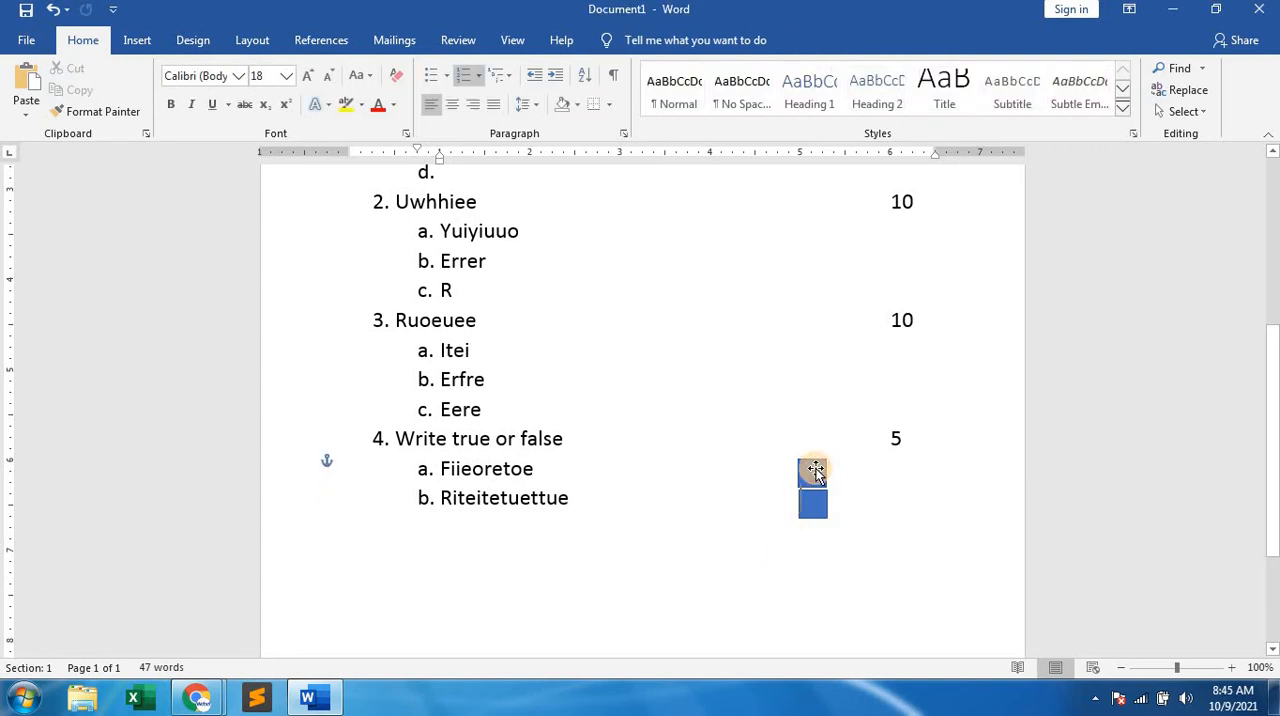
left_click_drag(814, 471, 826, 504)
key("Delete")
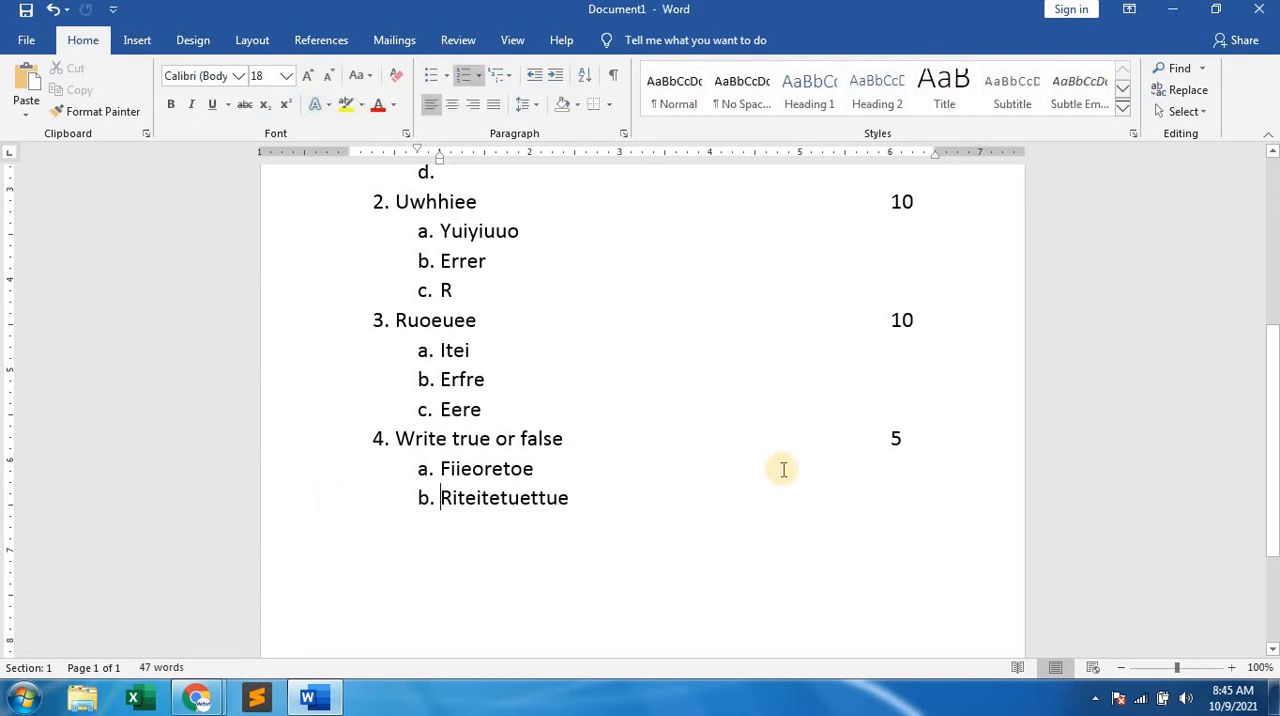
Insert the hollow square Wingdings symbol, character code 111, as the answer box at the end of question 4's sub-item a.
left_click(789, 470)
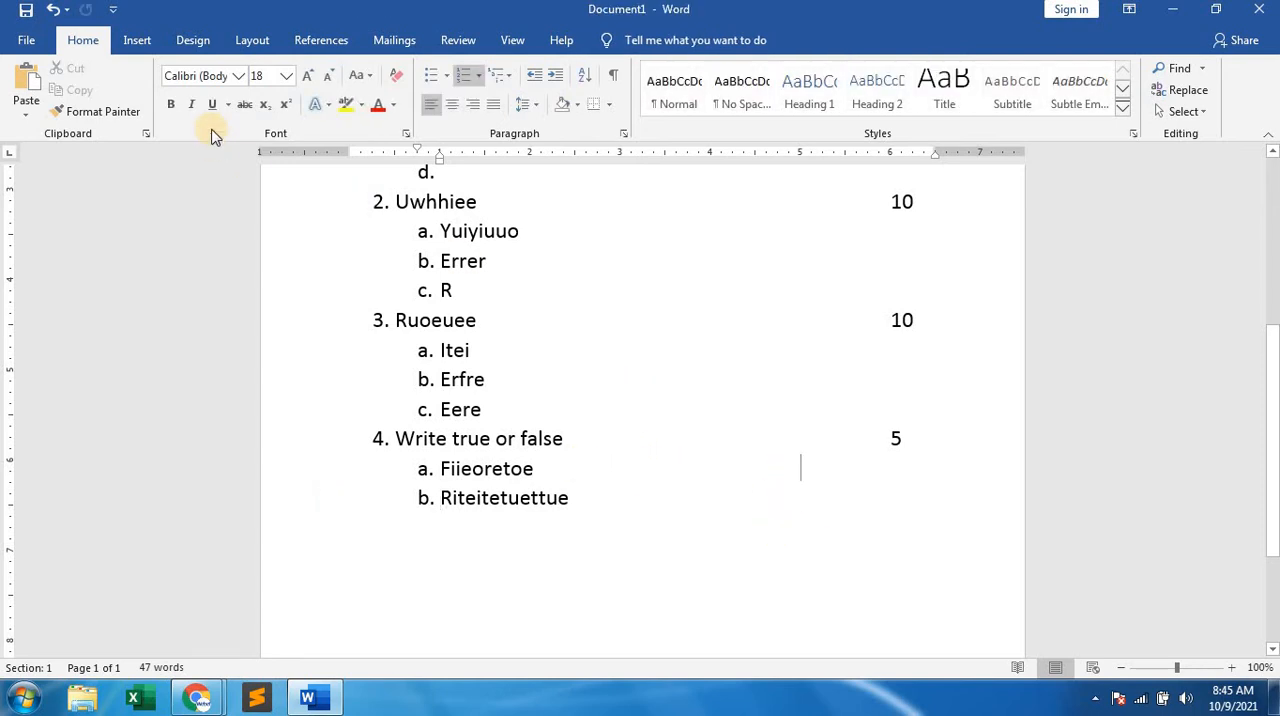
left_click(137, 45)
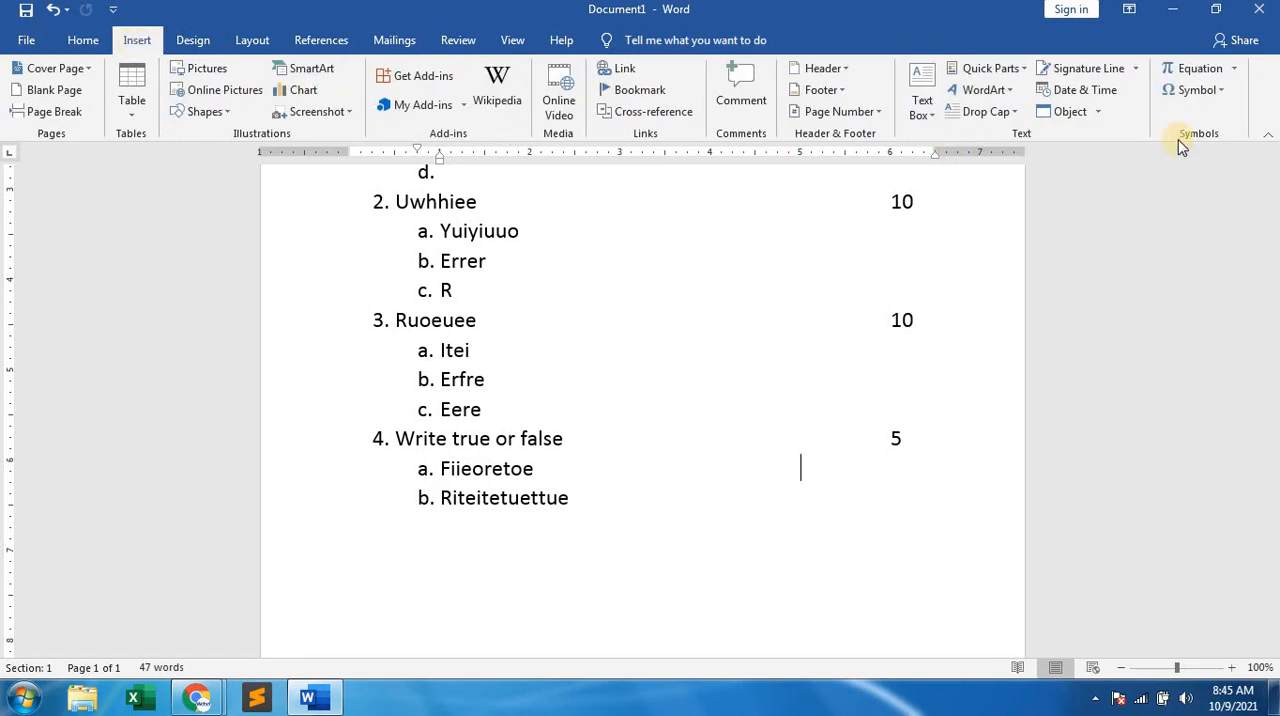
left_click(1219, 92)
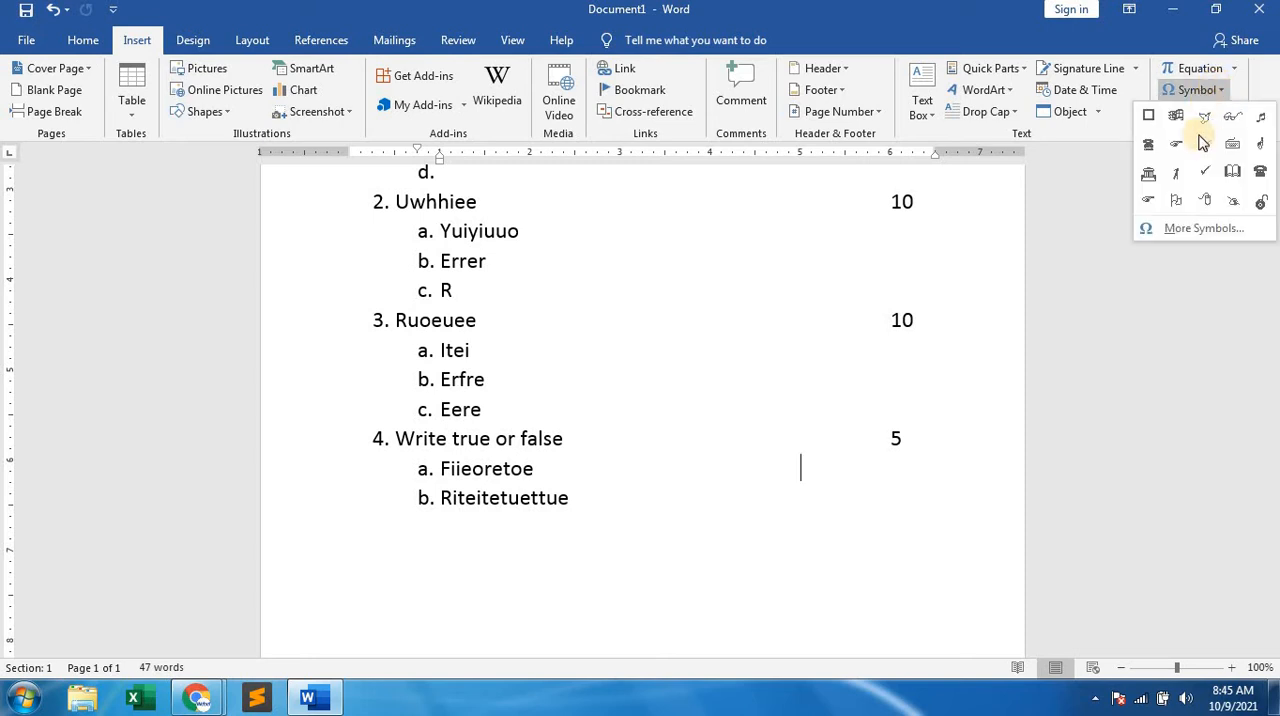
left_click(1180, 230)
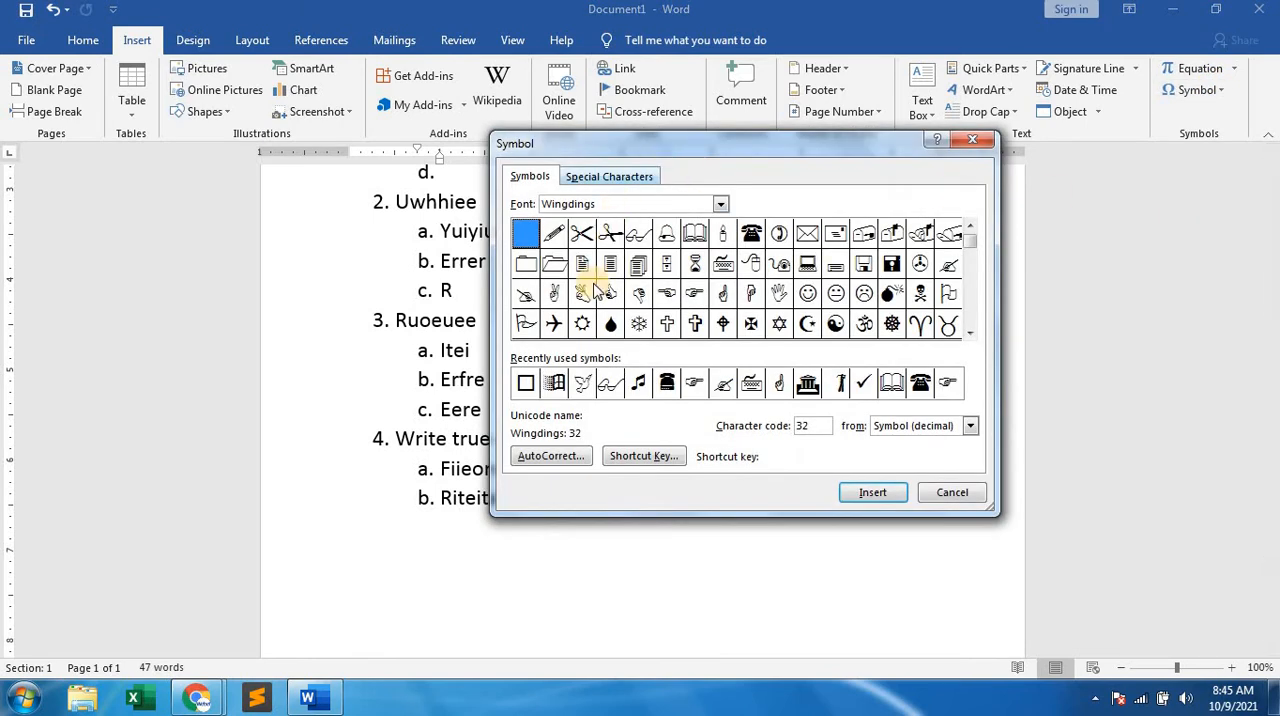
left_click(970, 333)
left_click(970, 333)
left_click(970, 333)
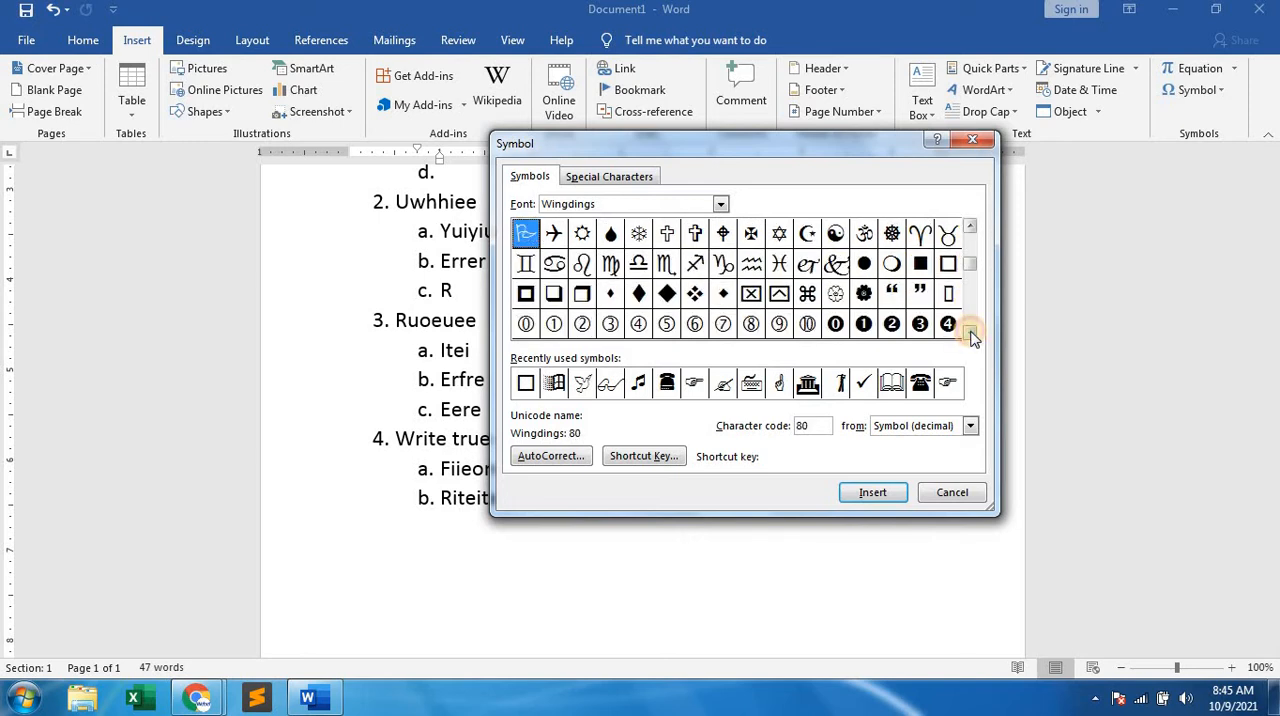
left_click(948, 263)
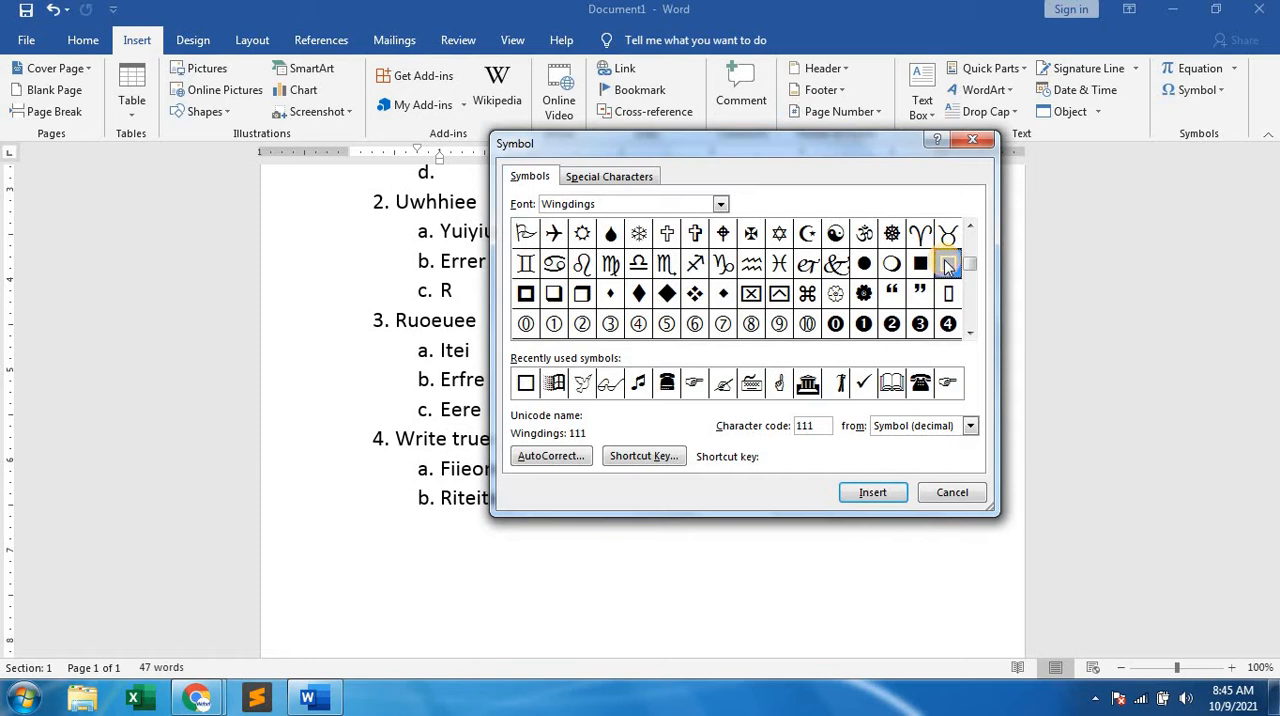
left_click(870, 491)
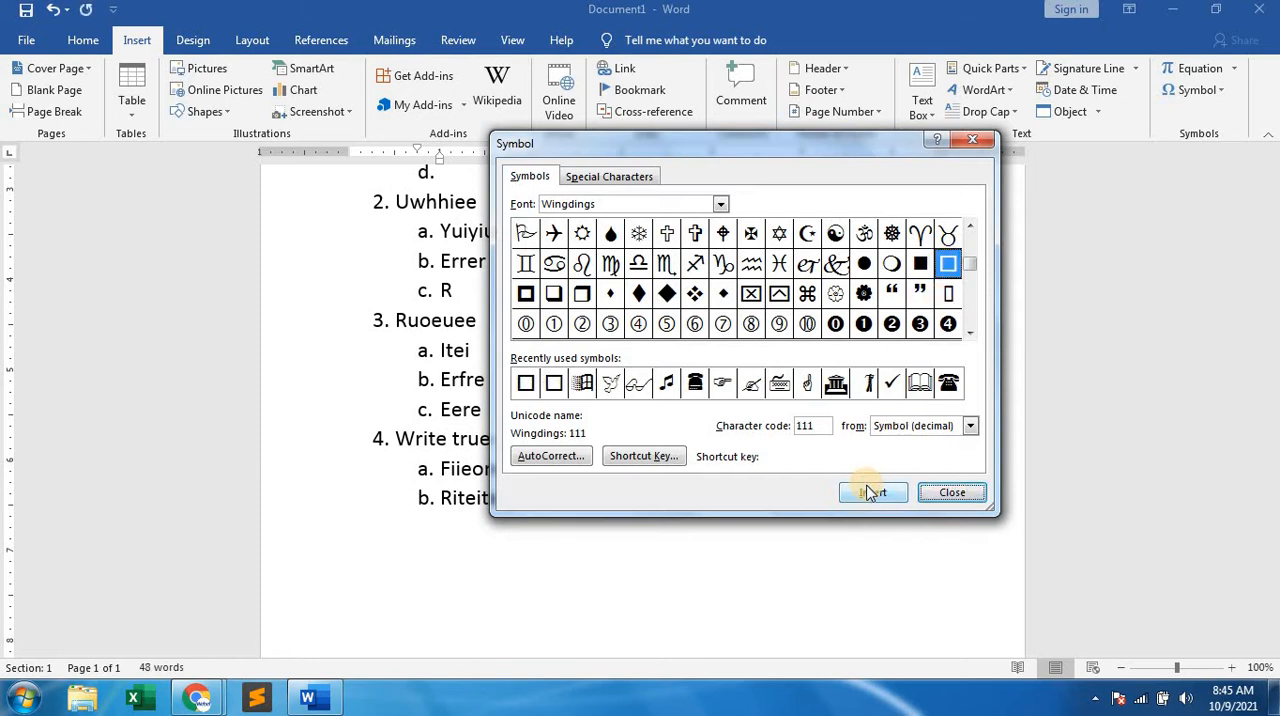
left_click(952, 492)
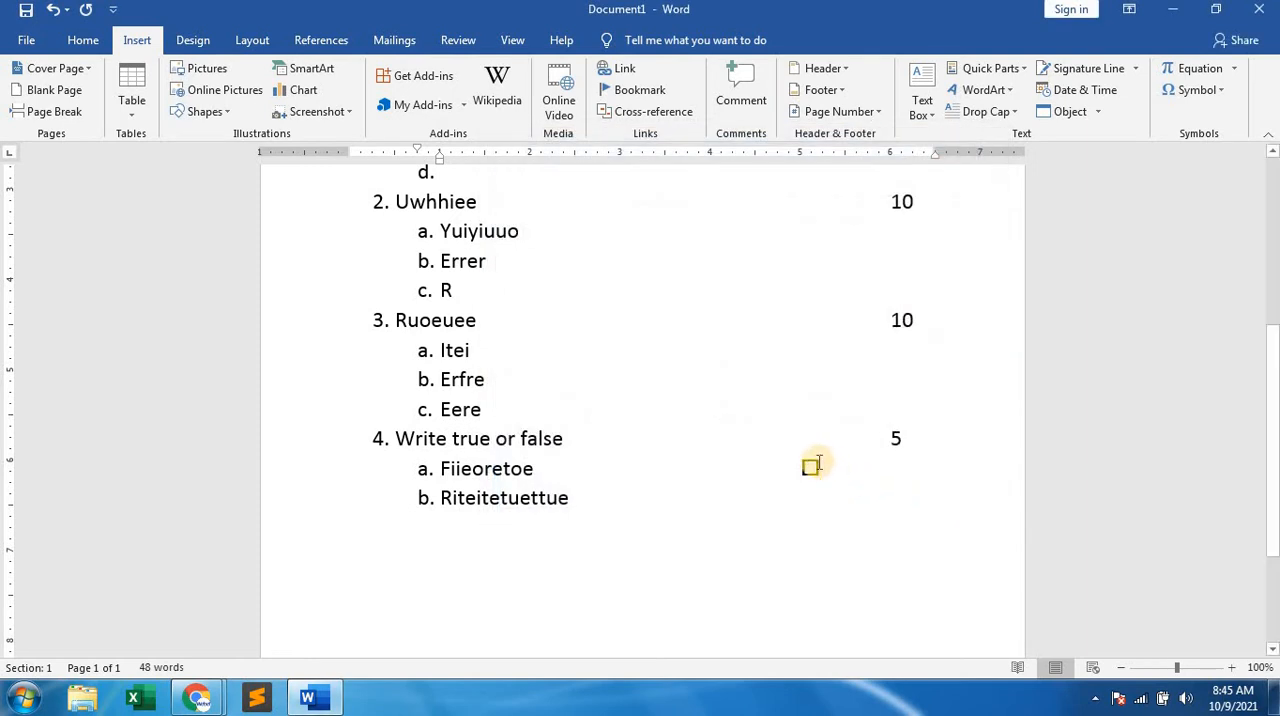
Copy the hollow square symbol from sub-item a. to the end of sub-item b.
left_click(810, 467)
left_click_drag(823, 465, 803, 465)
key("ctrl+c")
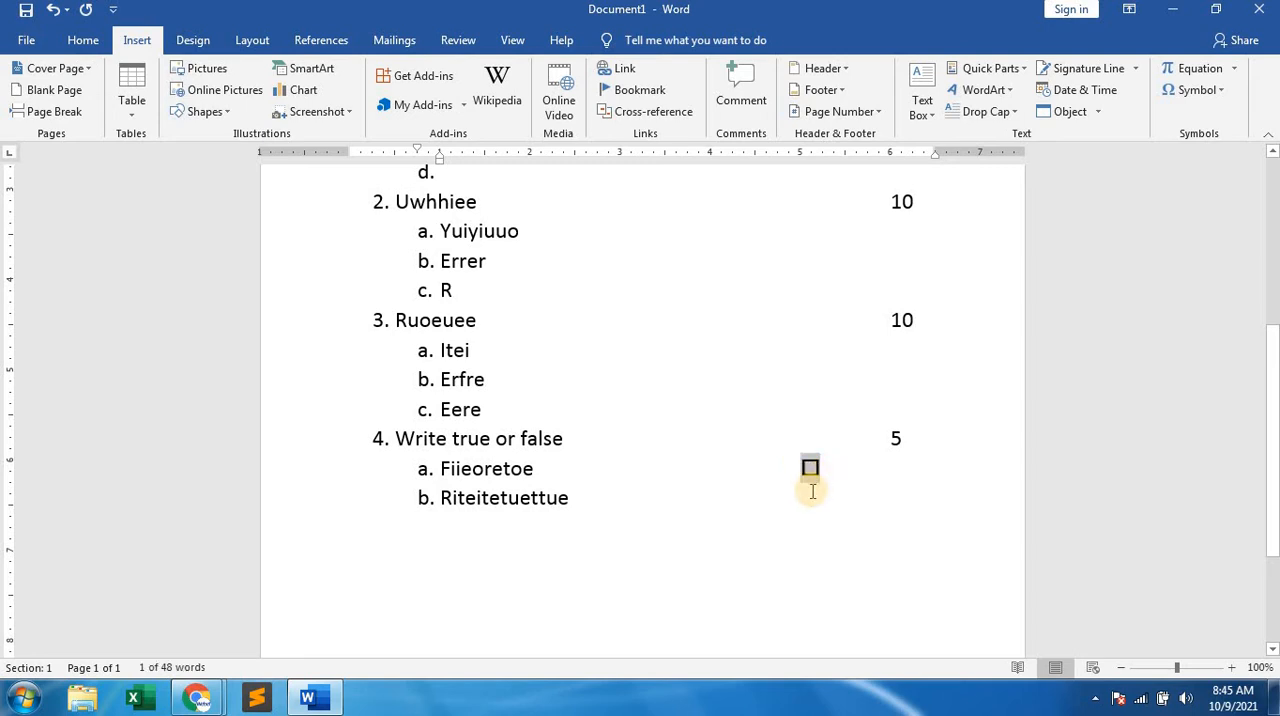
left_click(803, 490)
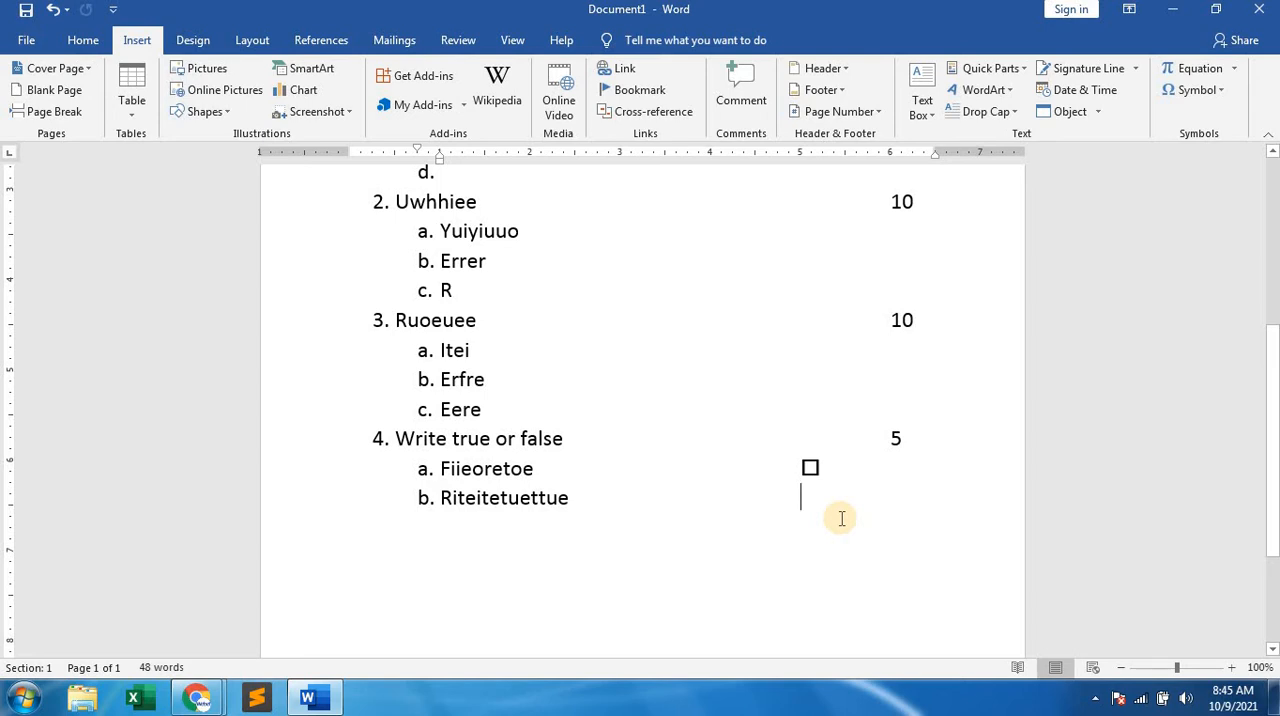
key("ctrl+v")
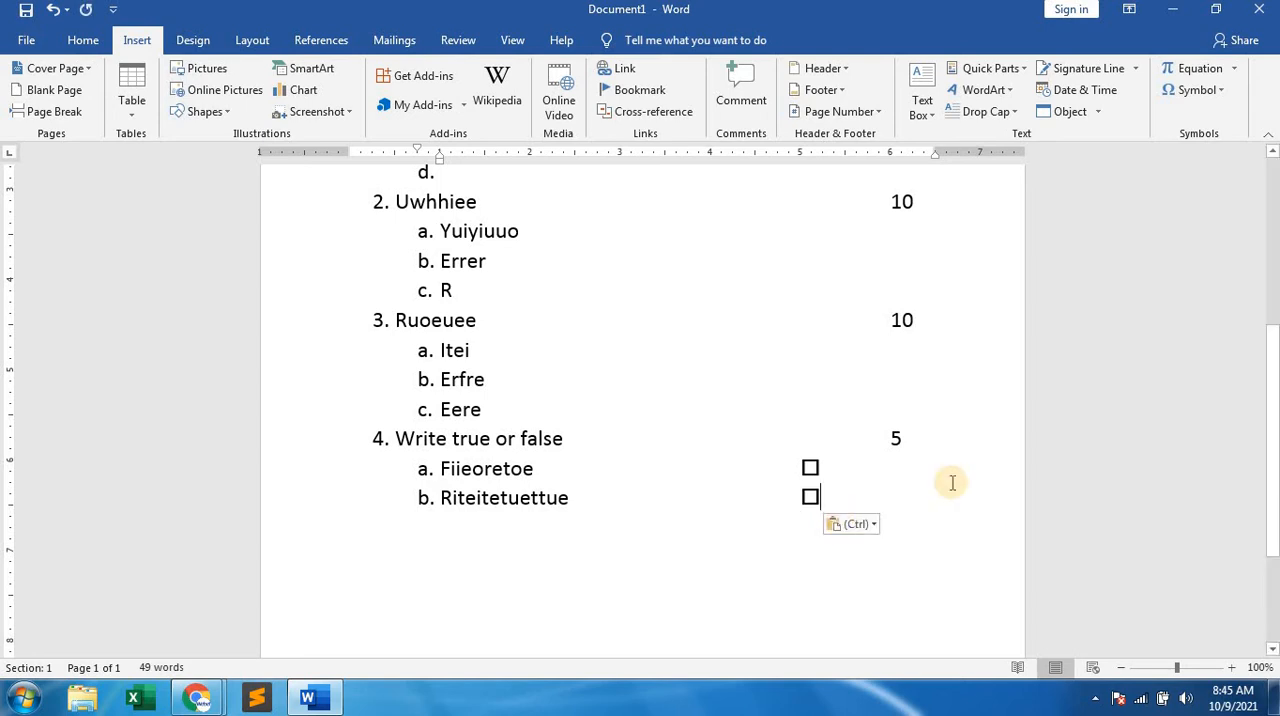
Add "Eeieiee" as sub-item c. of question 4 and paste the square symbol at its end, aligned with the other answer boxes.
key("Return")
type("e")
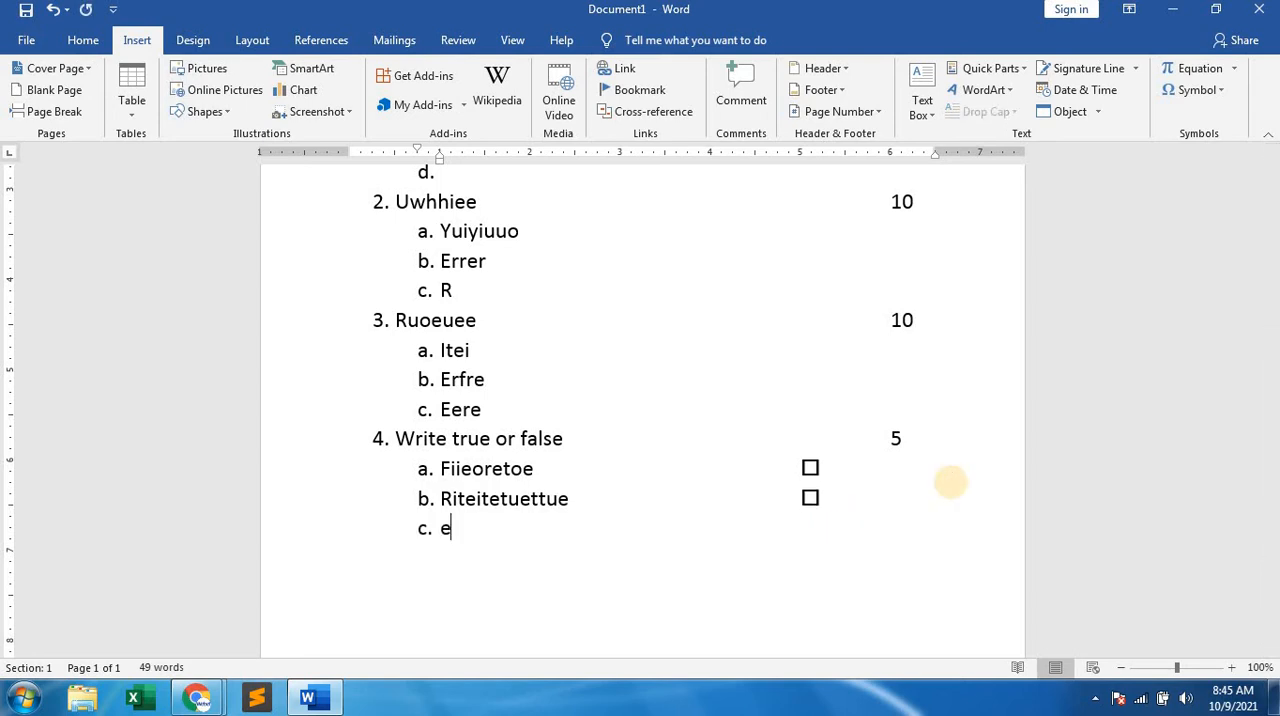
type("eieiee")
key("Tab")
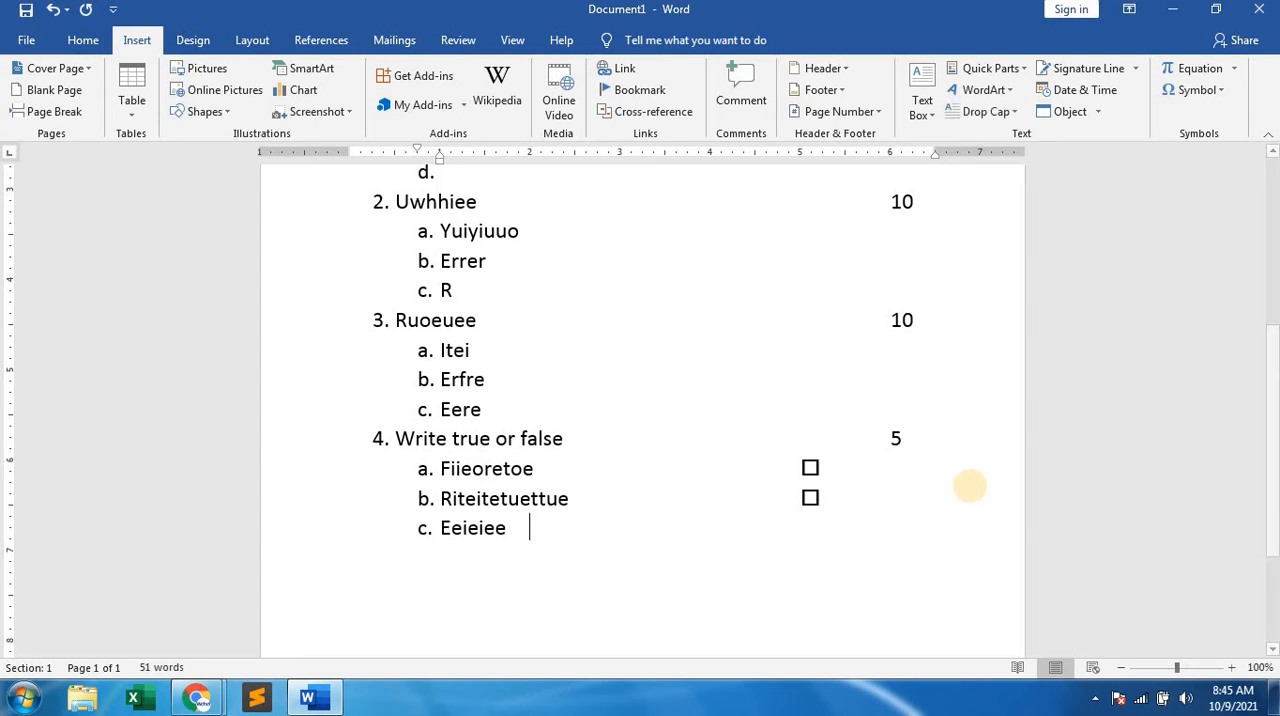
key("Tab")
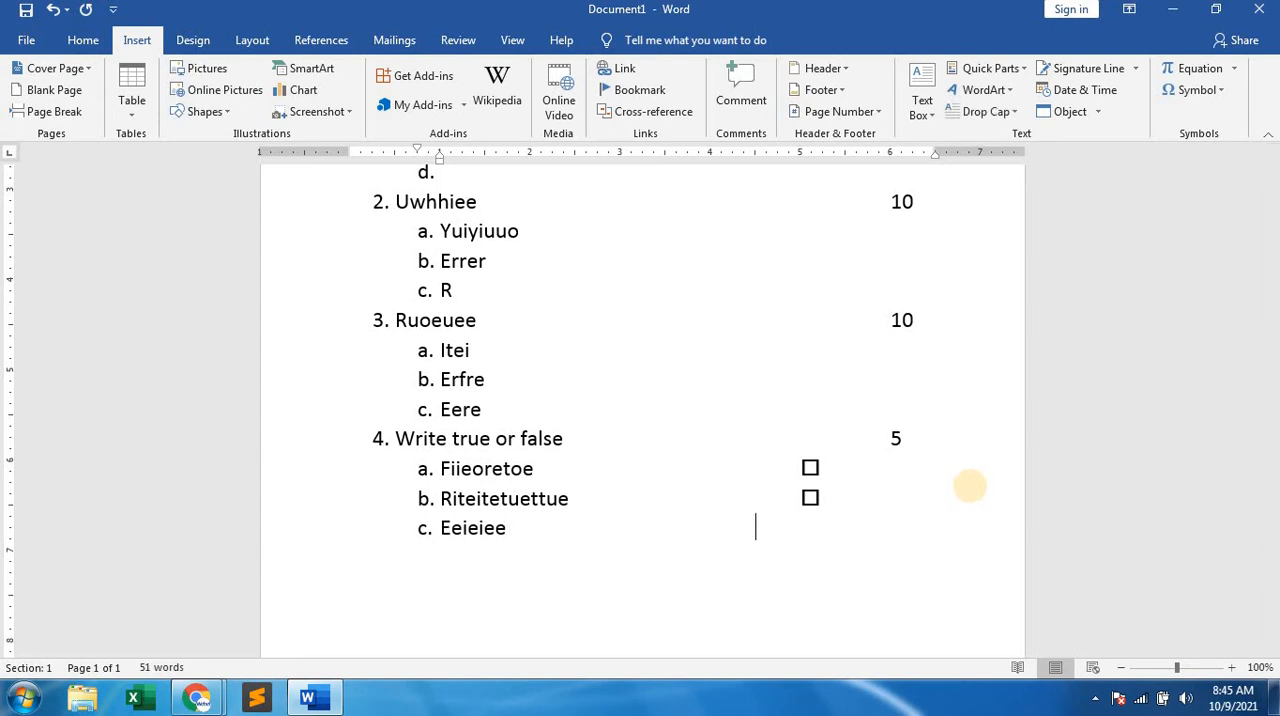
key("ctrl+v")
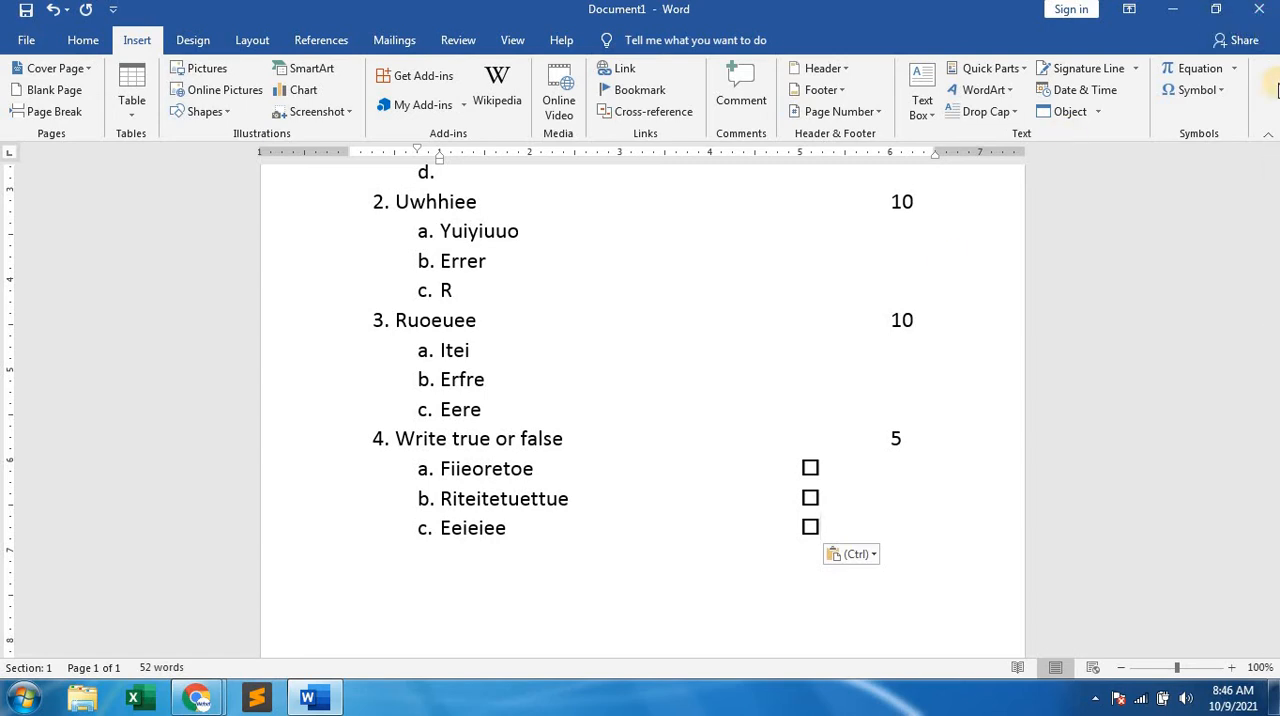
Delete the entire content of the question paper document and minimize its window.
key("ctrl+a")
key("Delete")
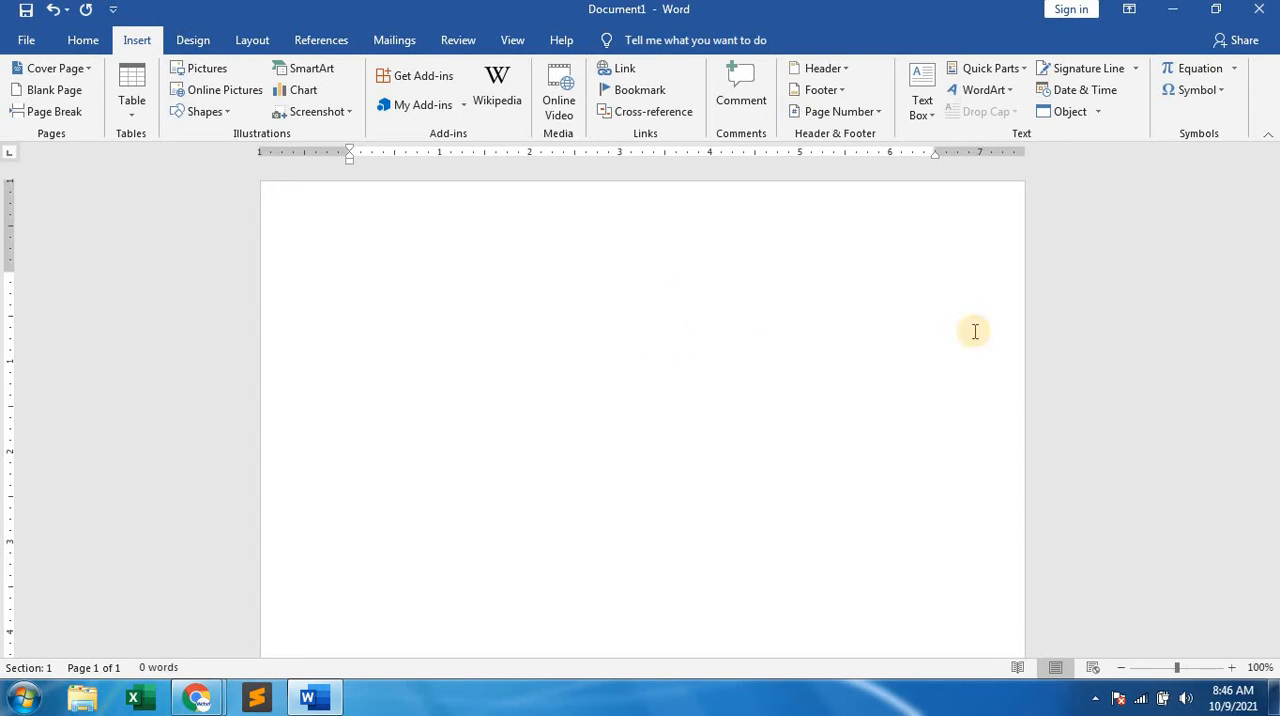
left_click(1173, 12)
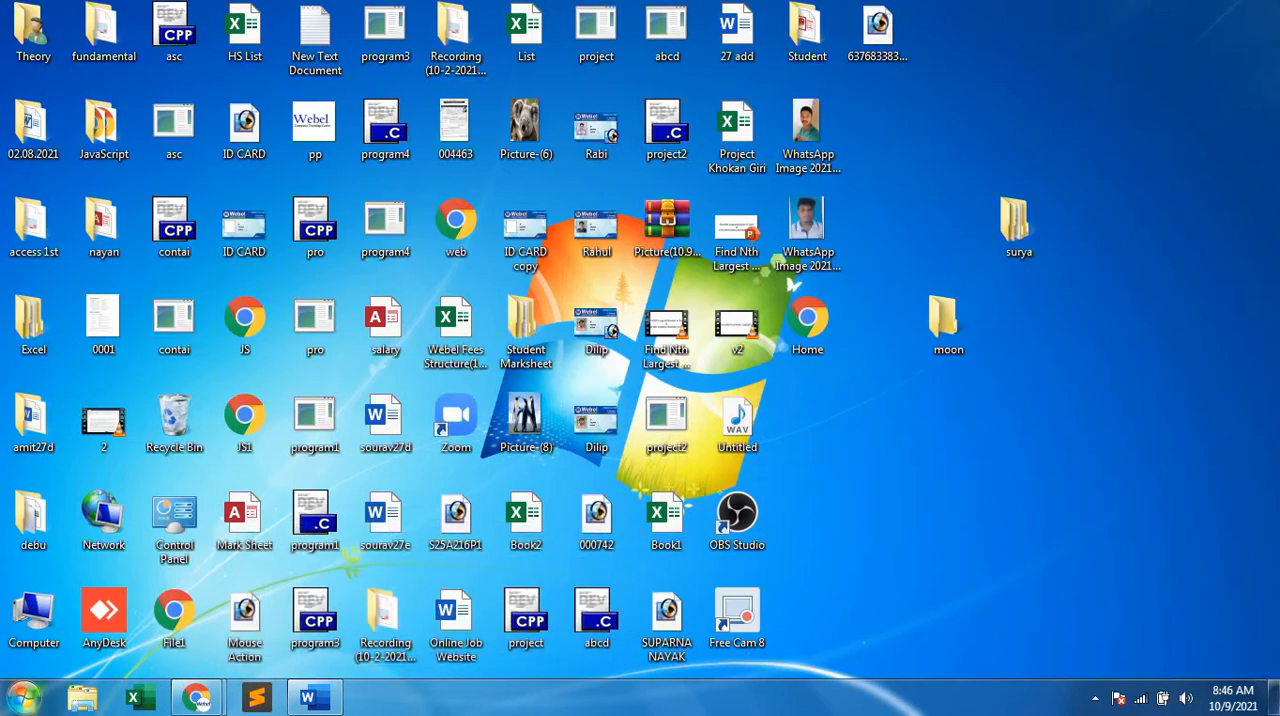
Open Paint and widen the blank canvas to about 1064 px.
left_click(24, 697)
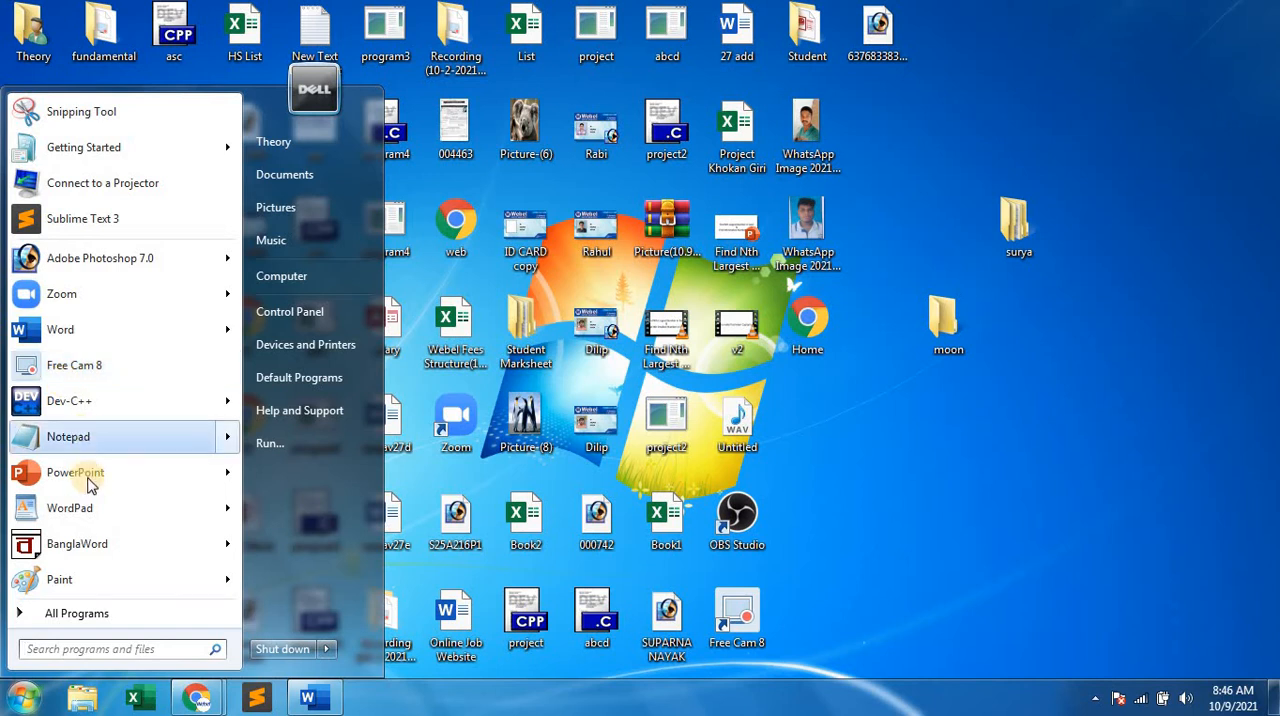
left_click(80, 580)
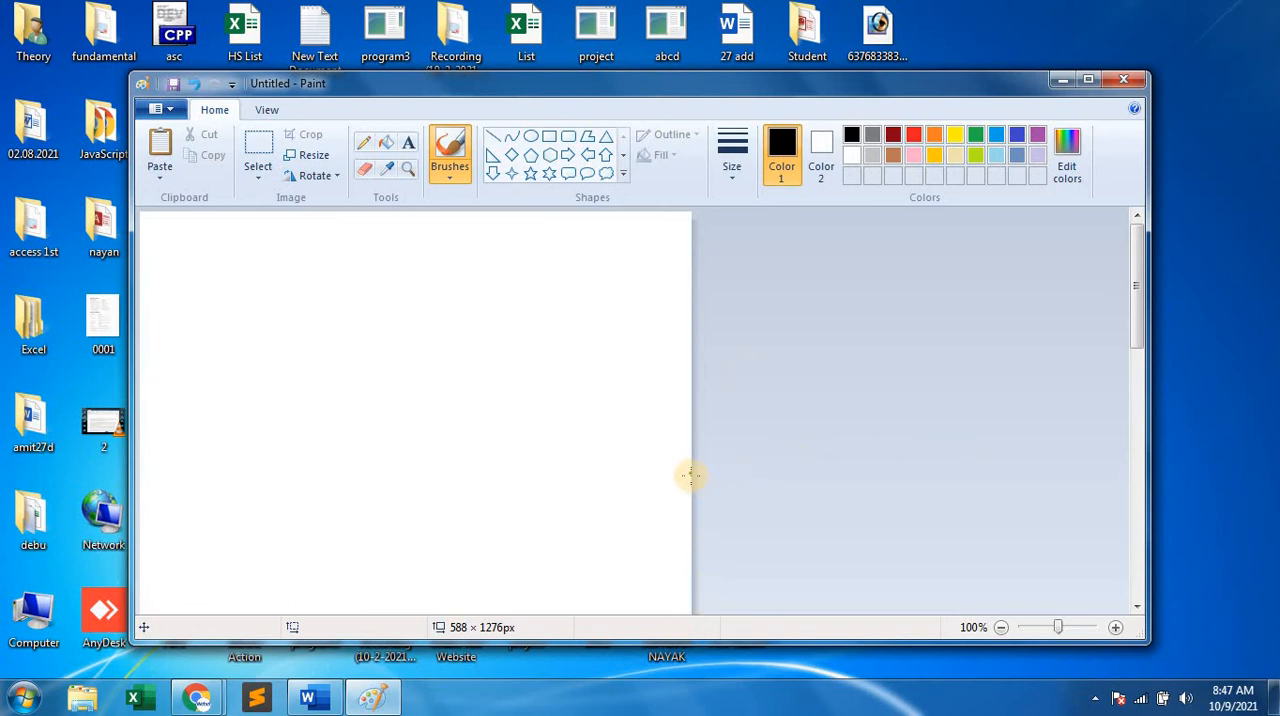
scroll(740, 497, "down", 5)
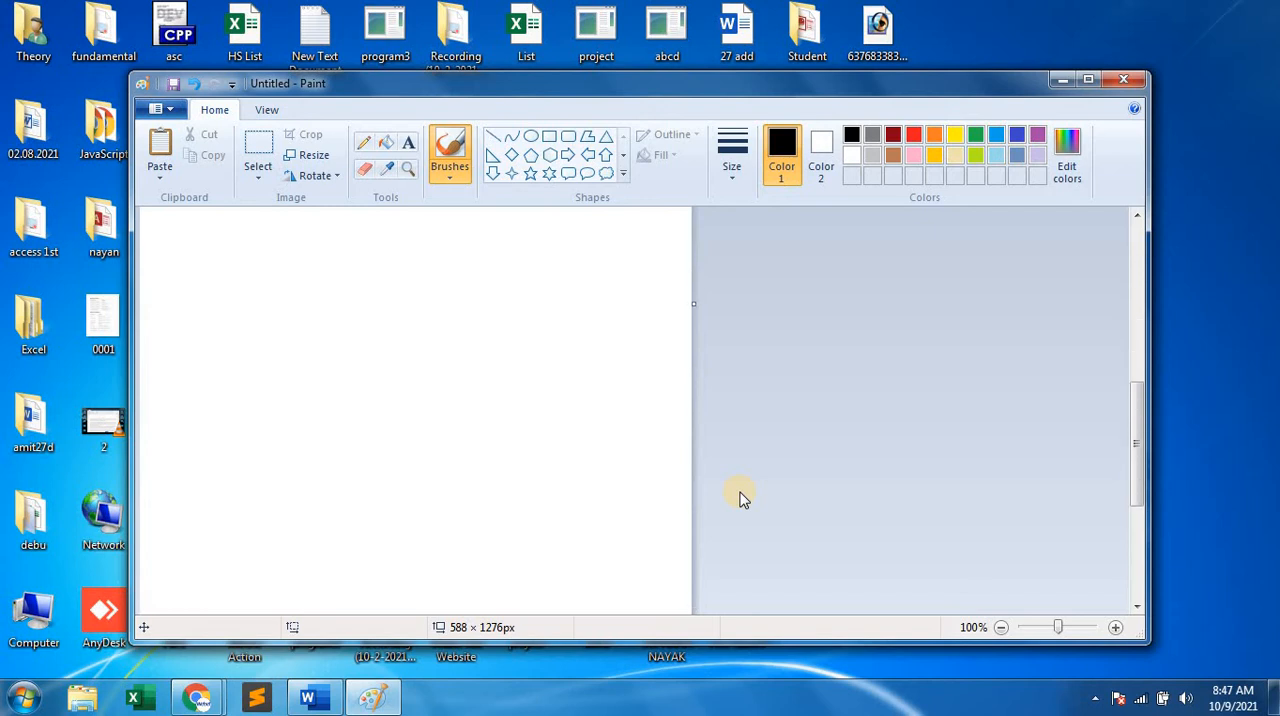
scroll(740, 497, "up", 2)
left_click_drag(692, 408, 1148, 381)
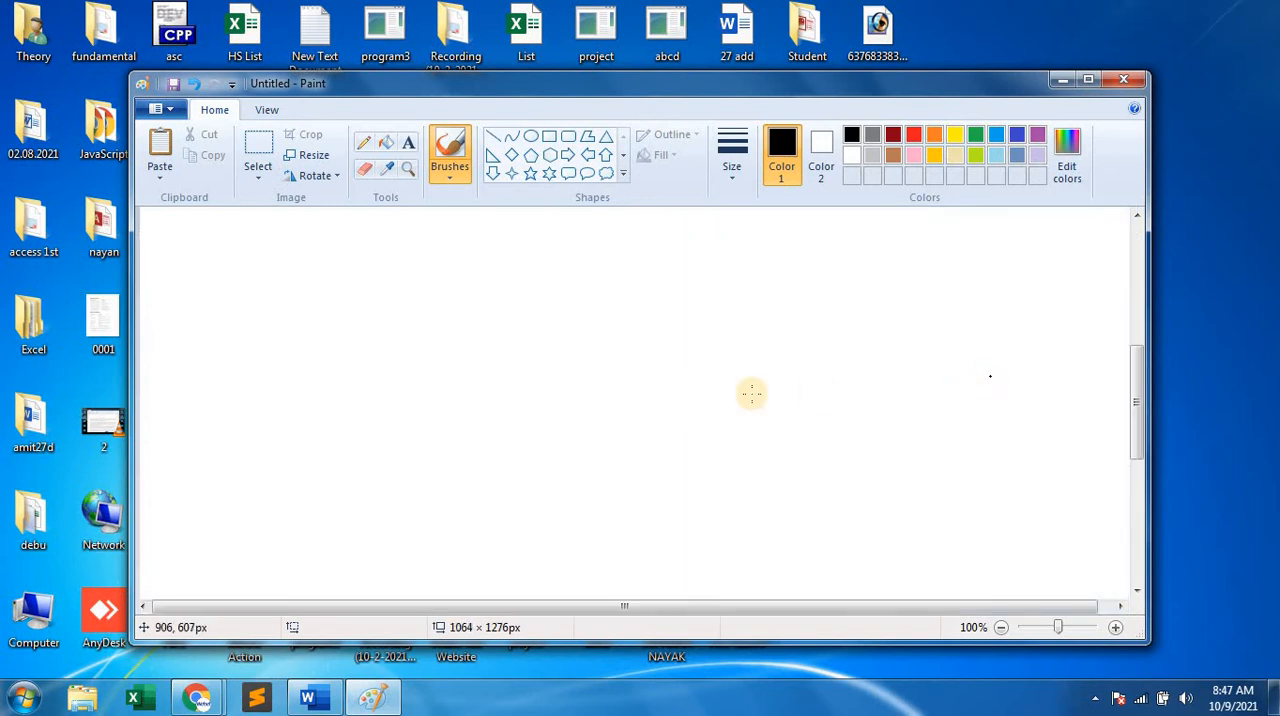
Draw three straight horizontal black lines, each about 570 px long, one below another in the canvas area shown.
left_click(495, 140)
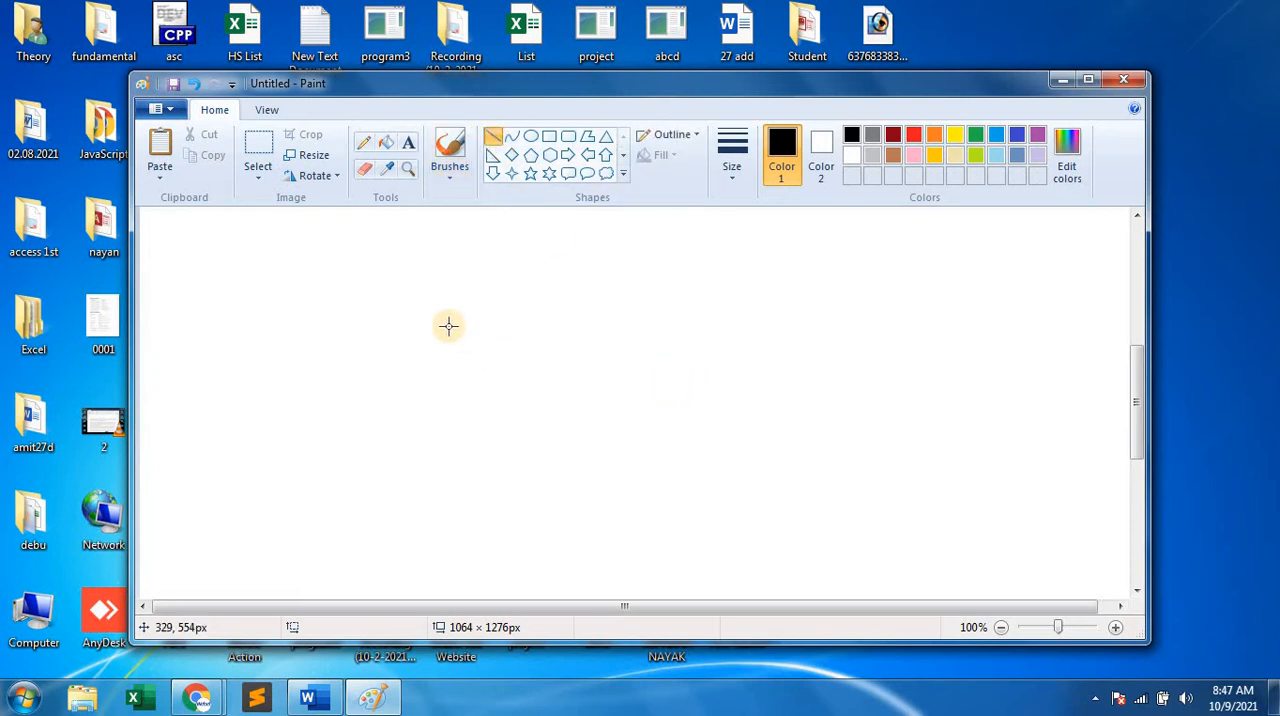
left_click_drag(352, 310, 485, 307)
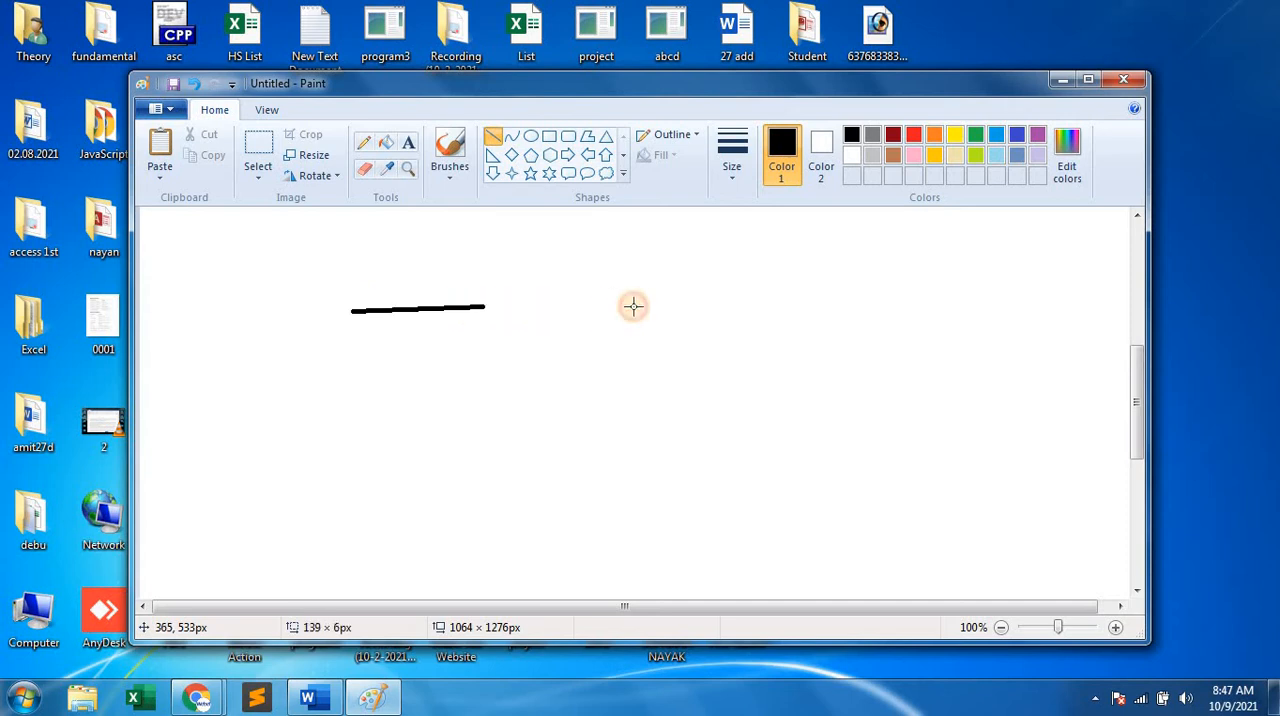
left_click_drag(633, 307, 885, 330)
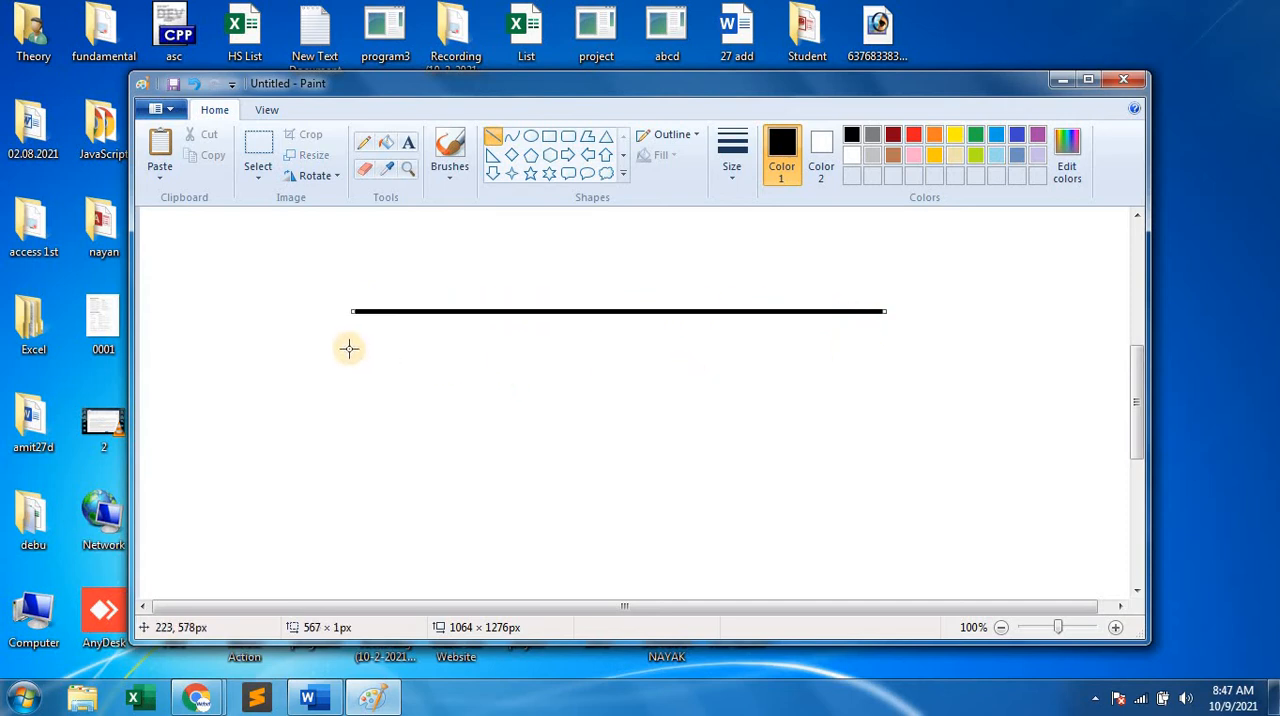
mouse_move(349, 348)
left_mouse_down()
mouse_move(543, 363)
mouse_move(880, 356)
left_mouse_up()
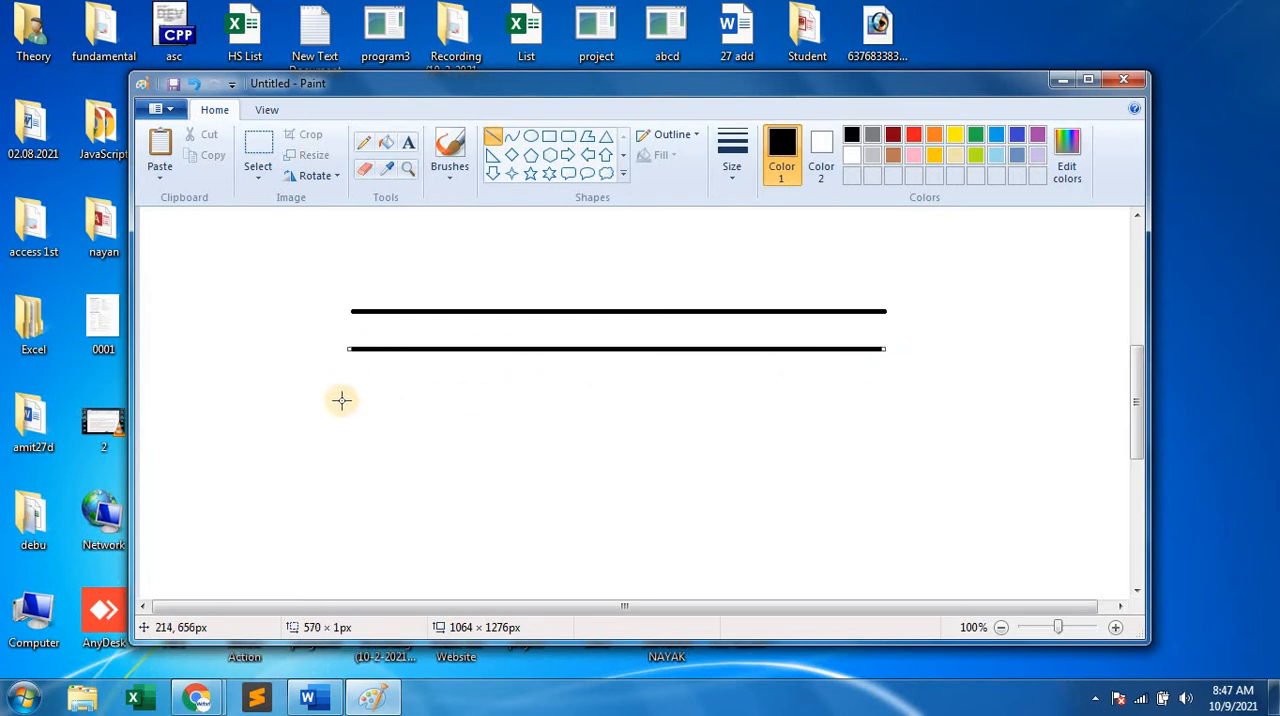
left_click_drag(348, 383, 889, 363)
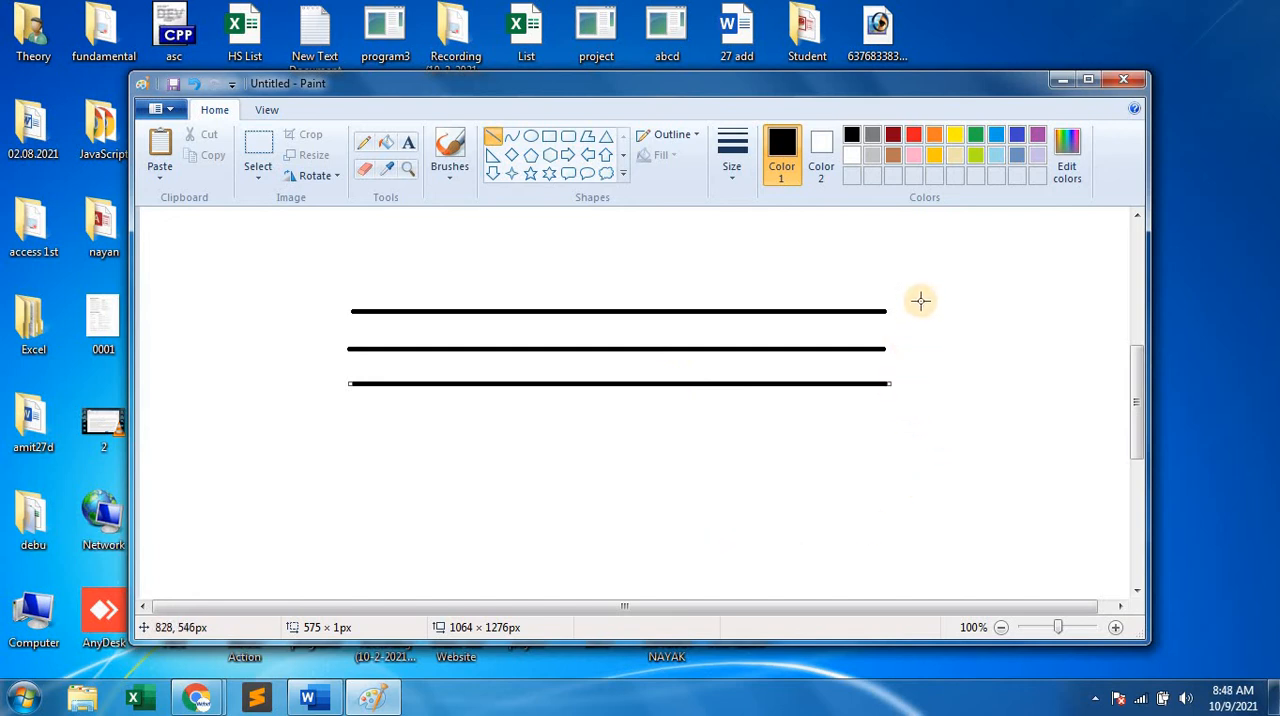
Draw two parallel vertical black lines beside the right ends of the horizontal lines, the first about 260 px long.
left_click_drag(921, 300, 921, 426)
left_click_drag(960, 501, 968, 548)
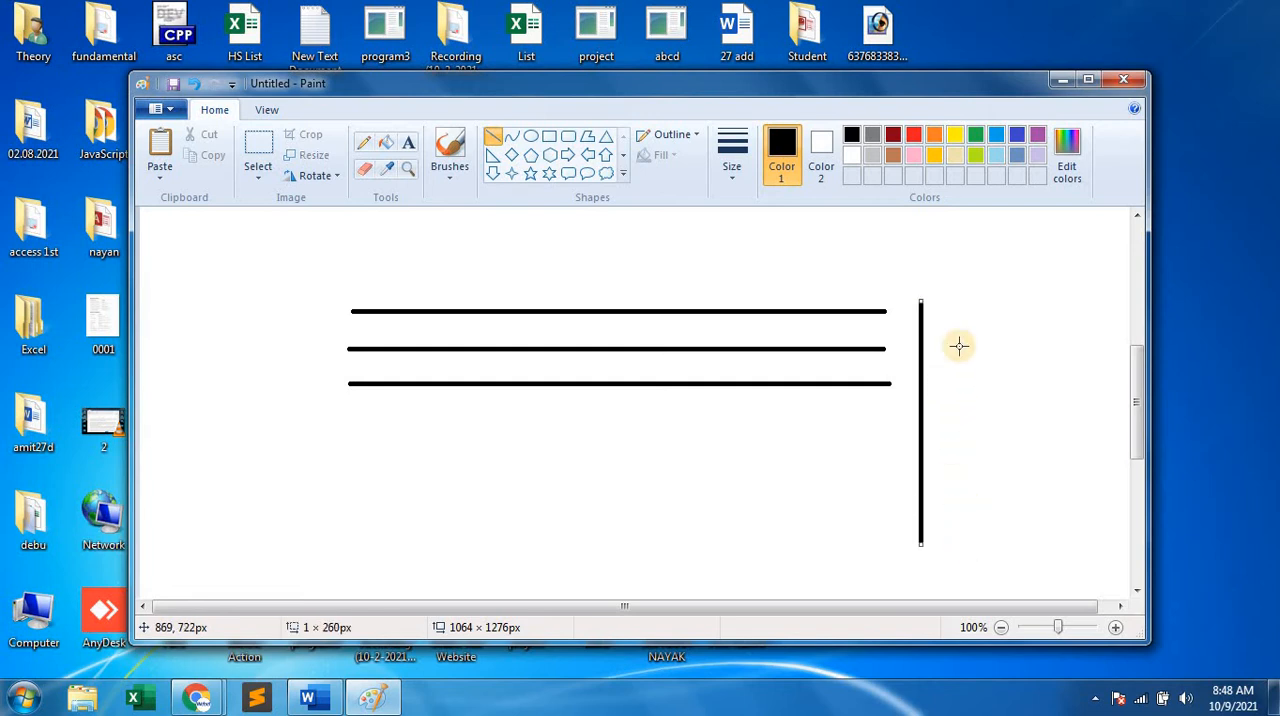
left_click_drag(968, 303, 986, 549)
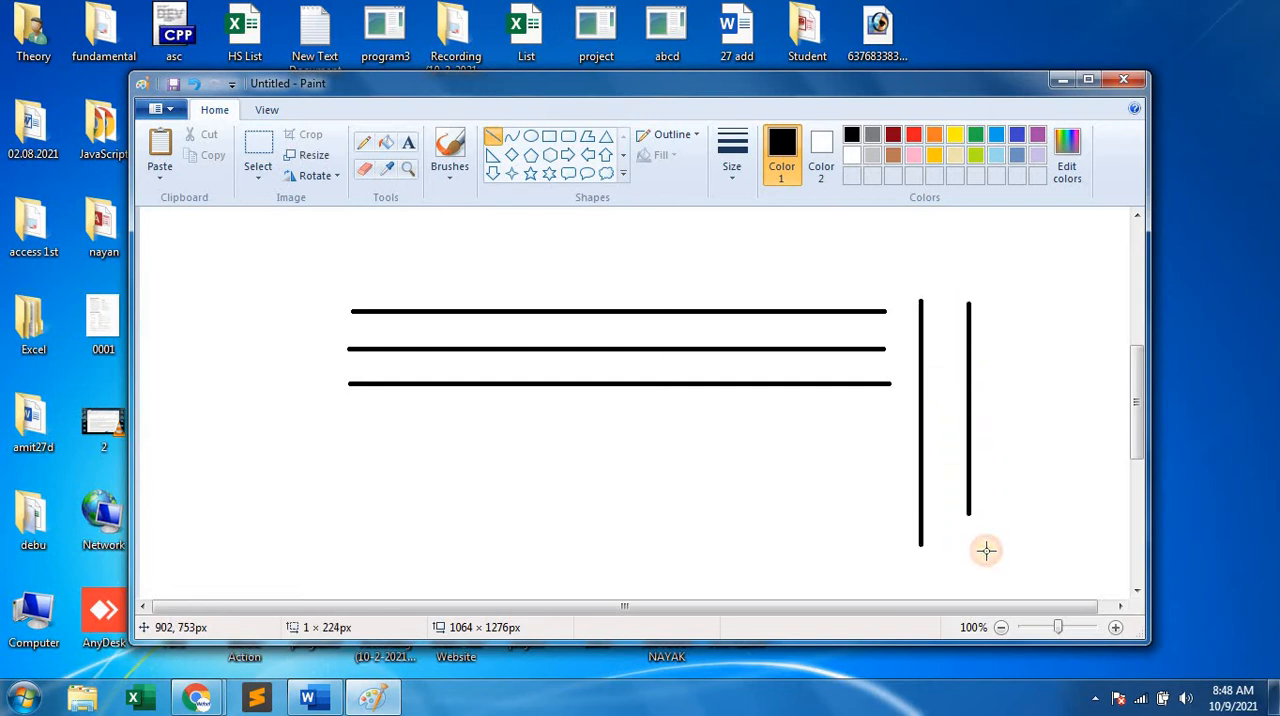
Draw two more parallel vertical black lines beside the existing ones, the last about 274 px long, and maximize the Paint window.
left_click_drag(1009, 307, 1038, 556)
left_click_drag(1052, 303, 1054, 560)
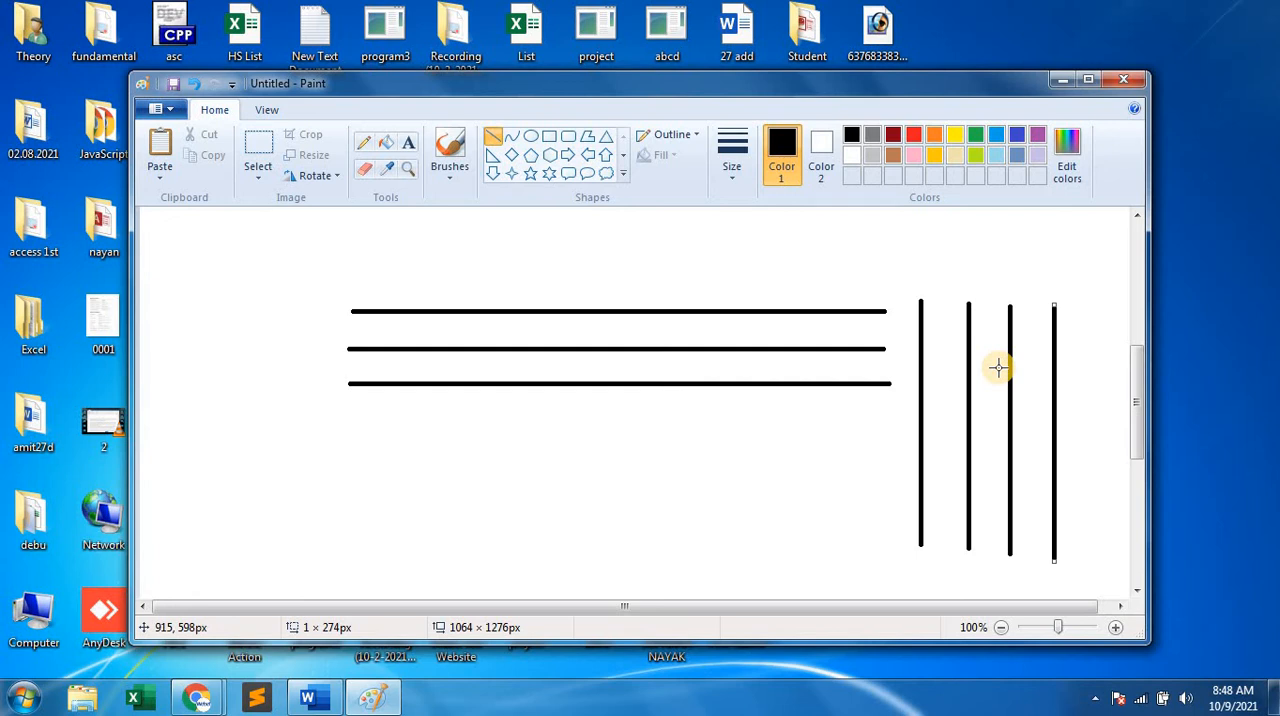
left_click(1088, 80)
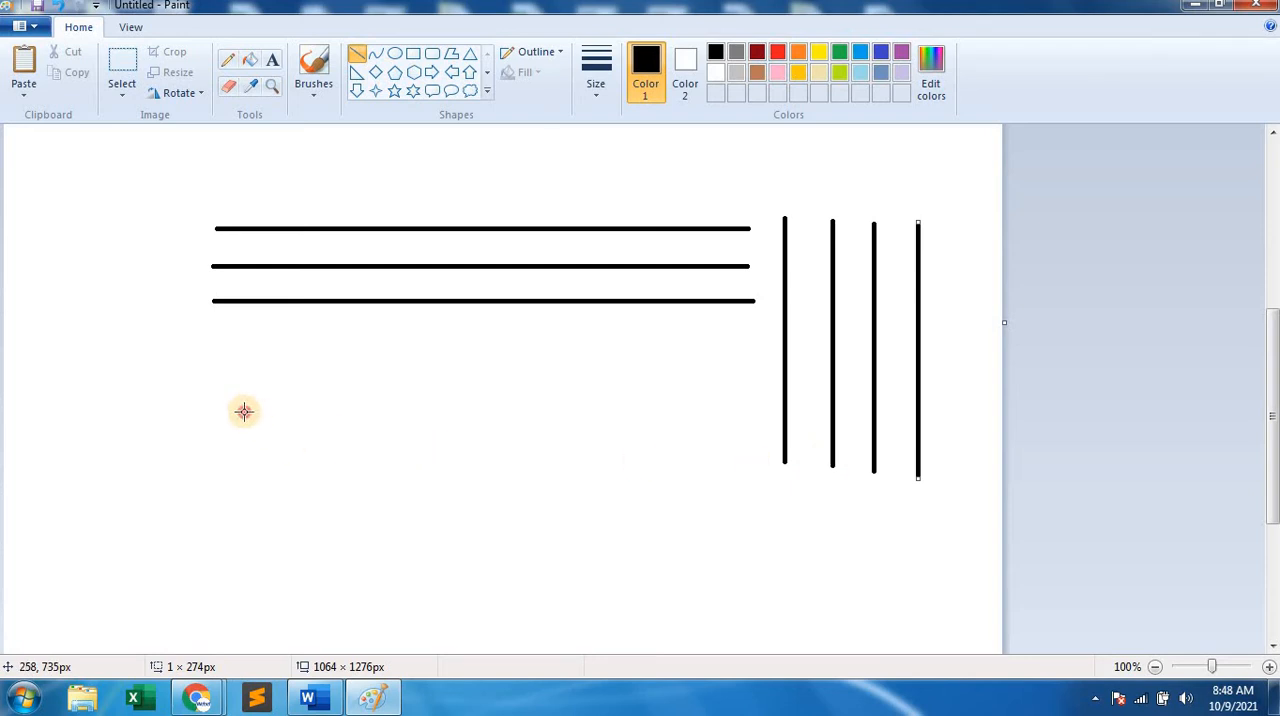
Draw two horizontal lines about 427 px long below the upper lines and cross them with two vertical lines about 246 and 225 px long.
left_click_drag(242, 411, 646, 411)
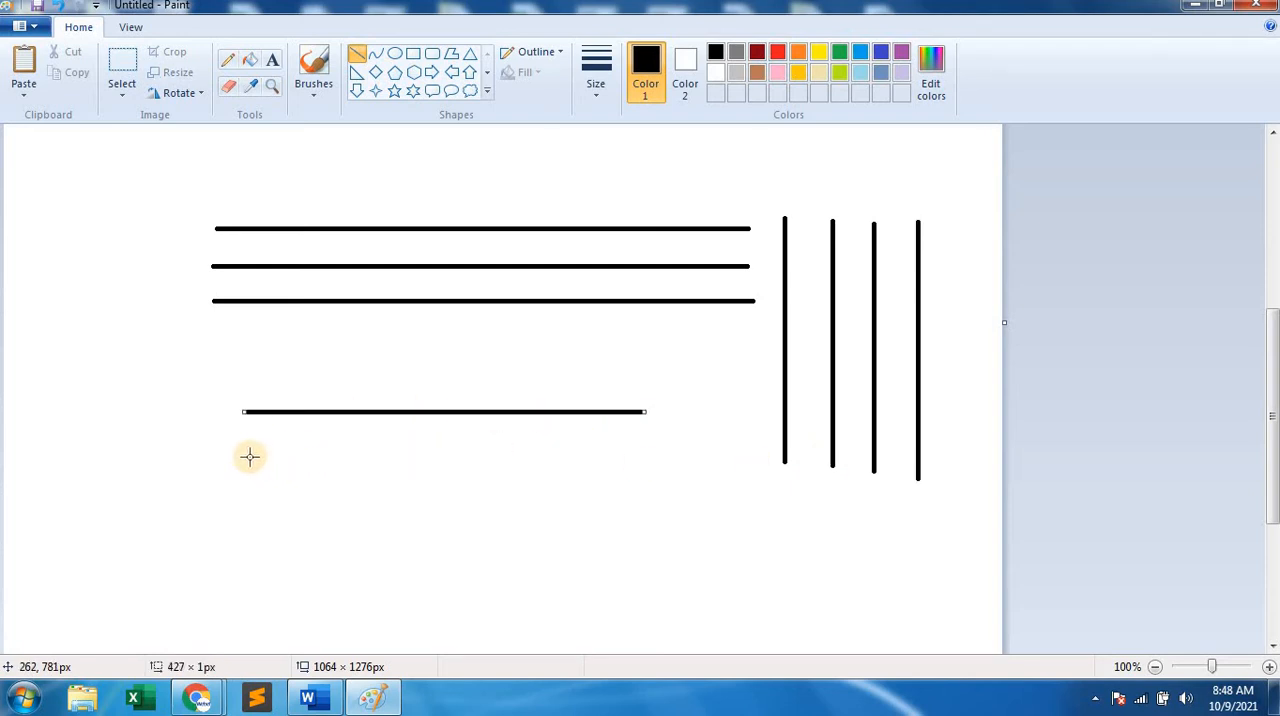
left_click_drag(248, 457, 650, 456)
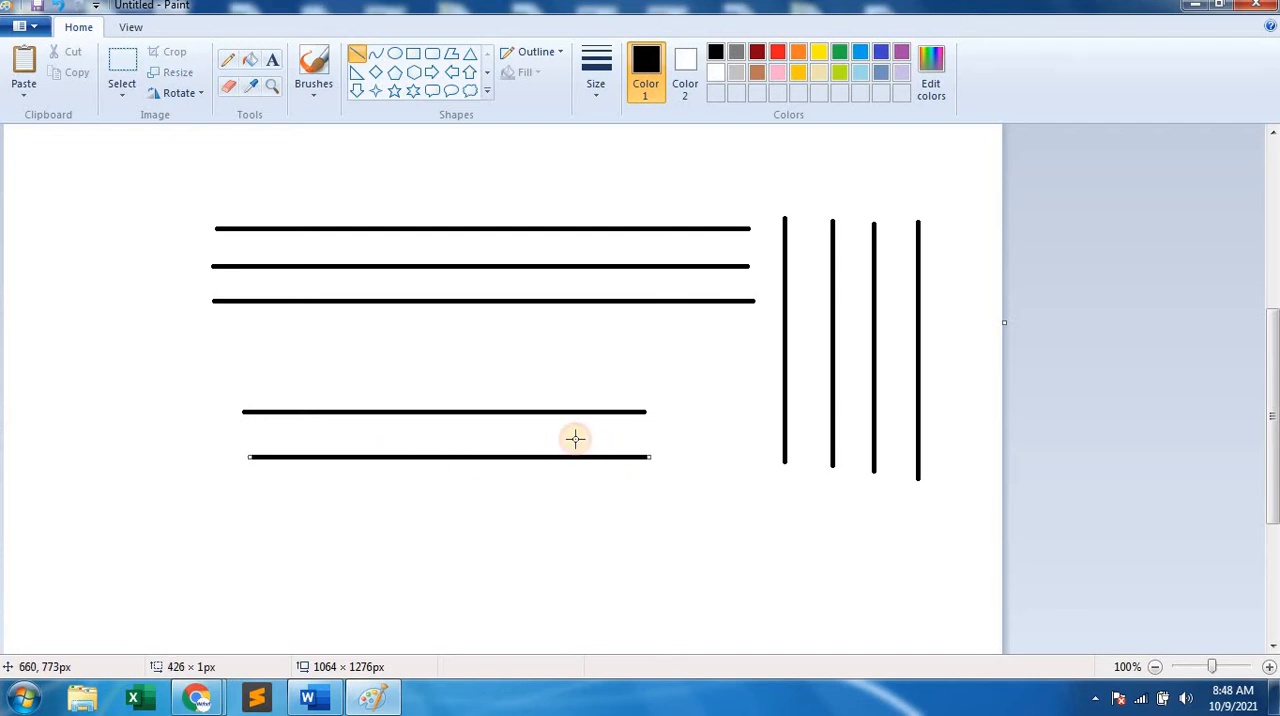
left_click_drag(399, 340, 417, 569)
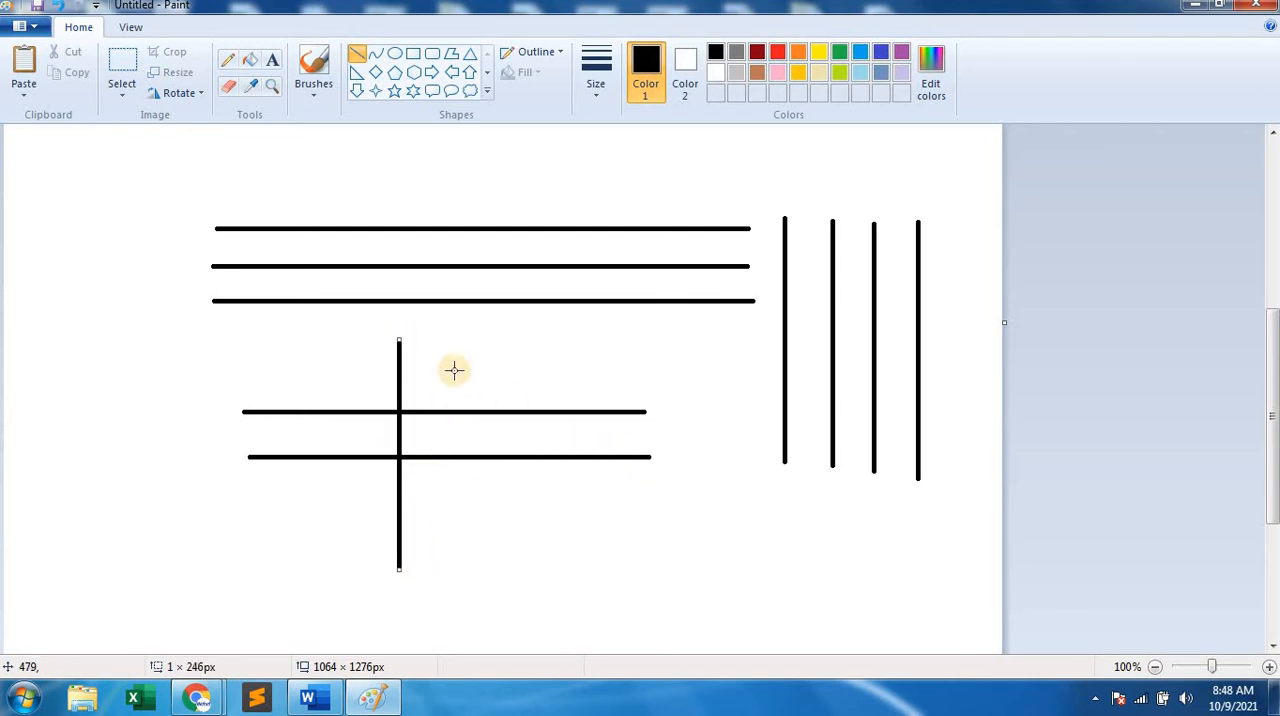
left_click_drag(455, 340, 450, 553)
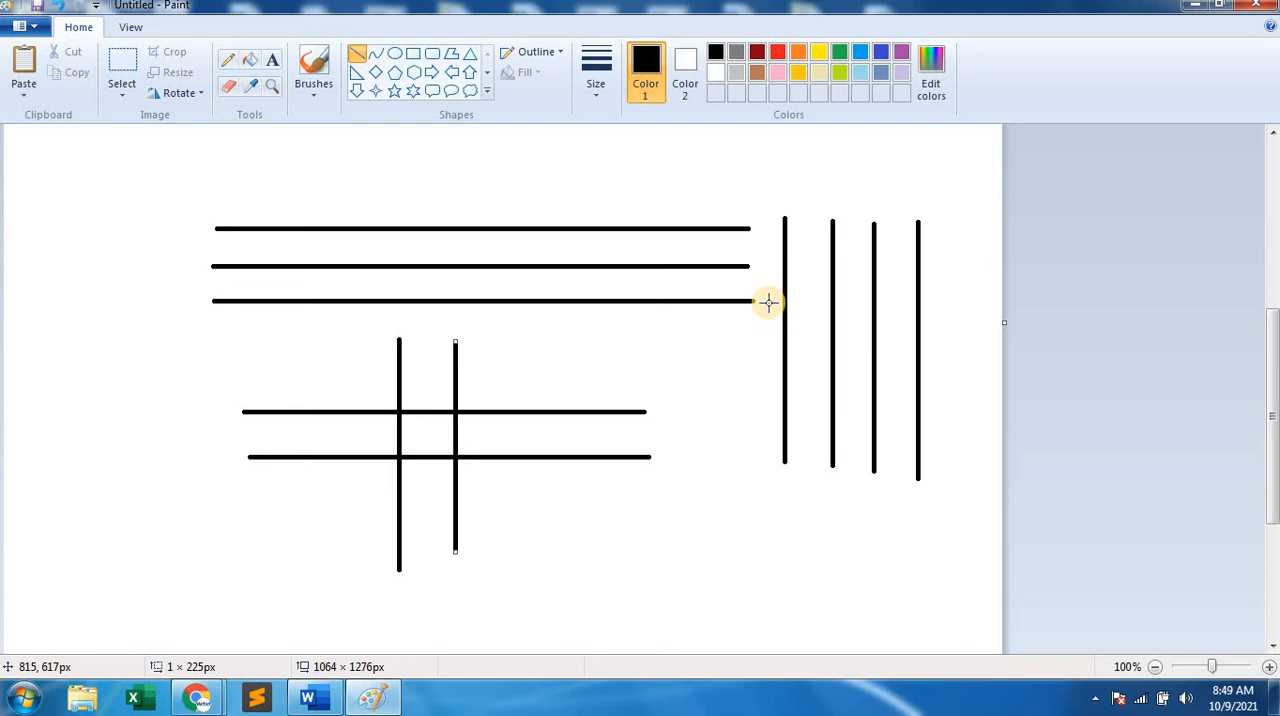
Switch to the blank Word document and enter the line "Row- 1-32767" in enlarged text.
left_click(316, 700)
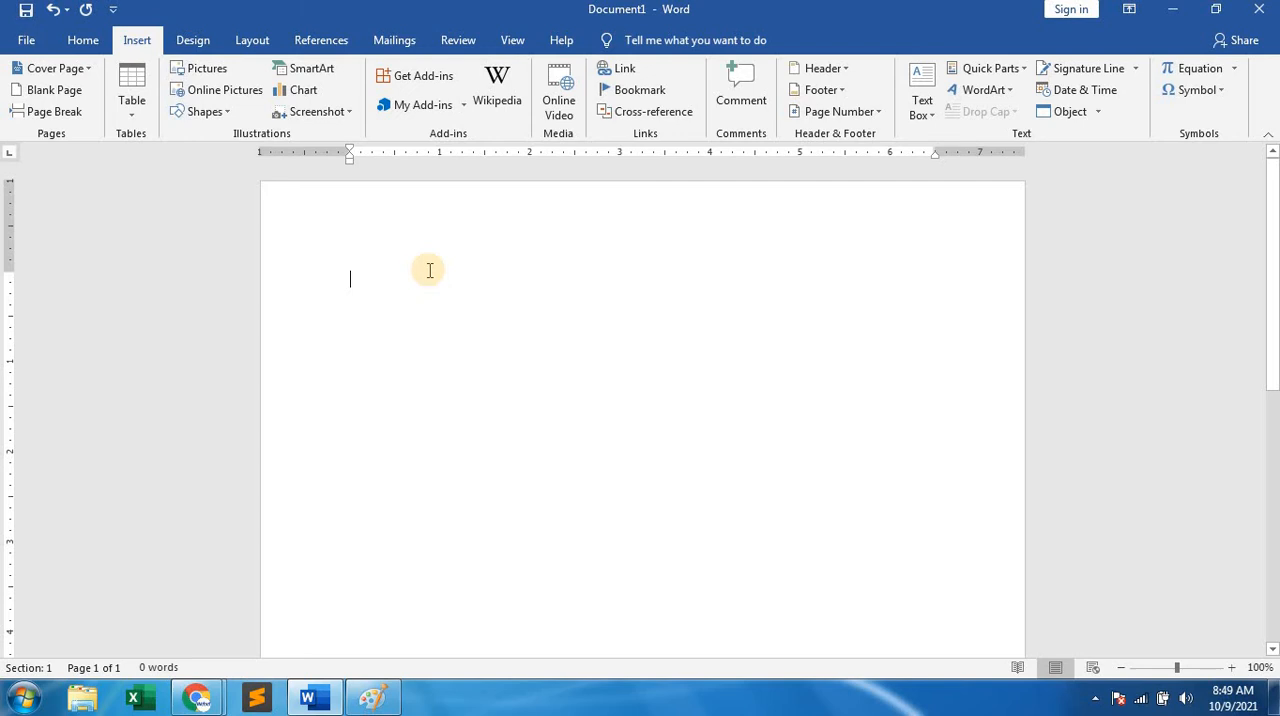
type("row")
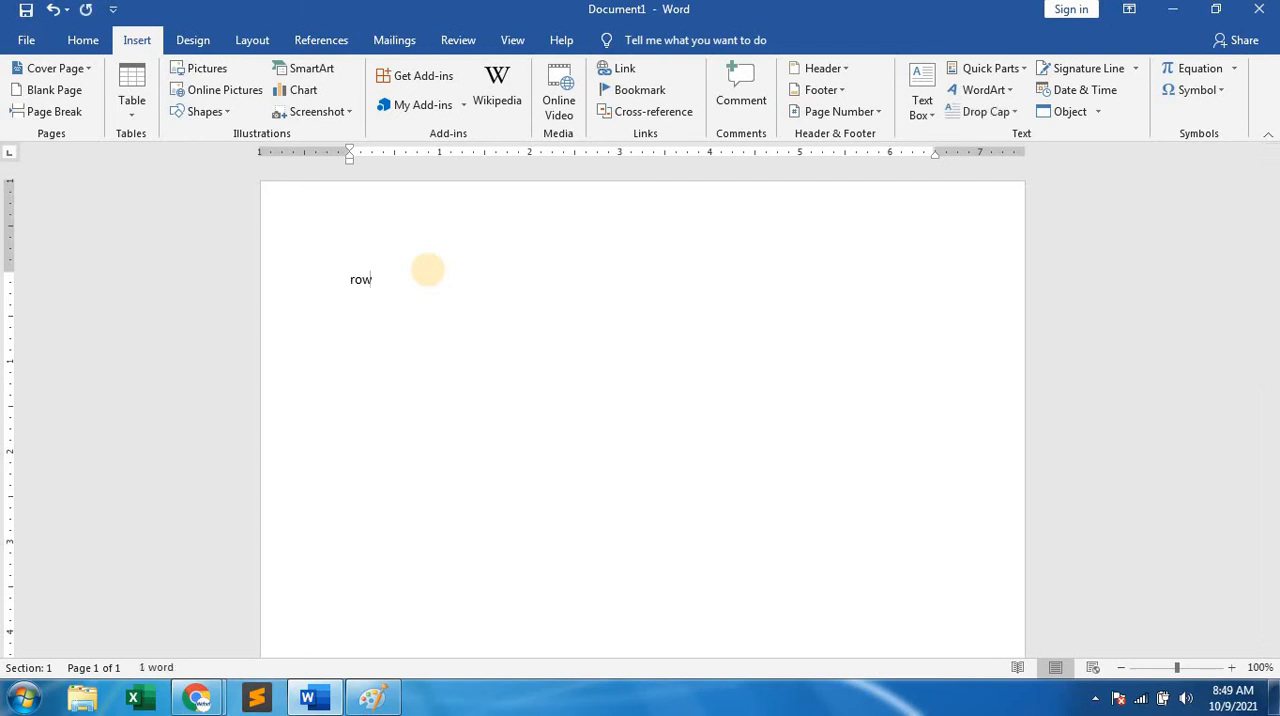
key("BackSpace")
key("BackSpace")
key("BackSpace")
type("row")
type("-32")
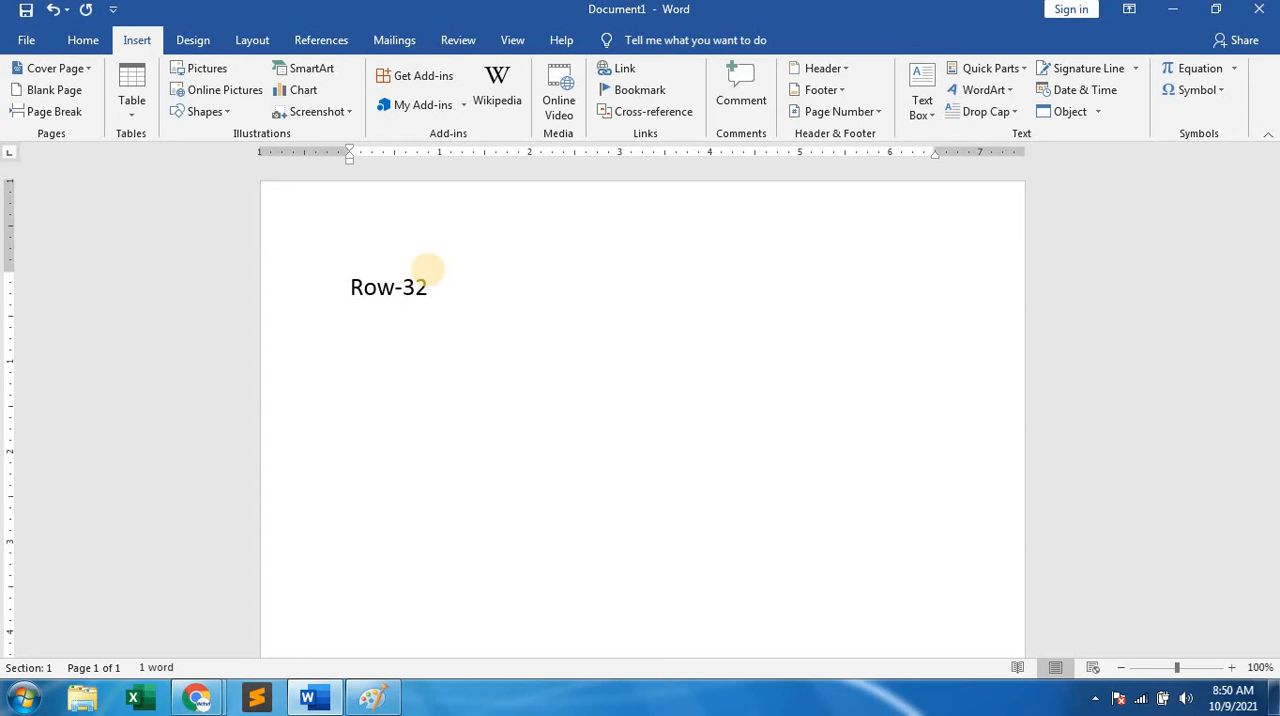
key("BackSpace")
key("BackSpace")
key("BackSpace")
type("- 1-32767")
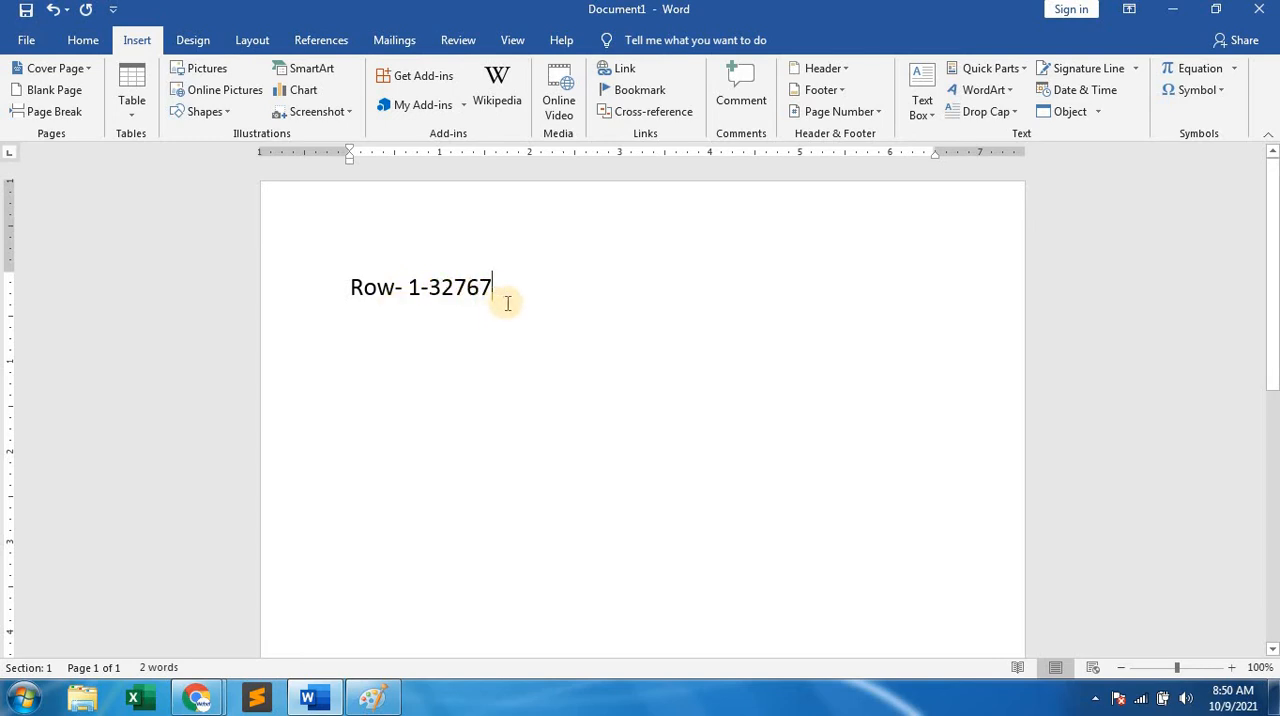
Add a second line reading "Column-1-63(A,B,C.......BK)" below the row range.
key("Return")
type("c")
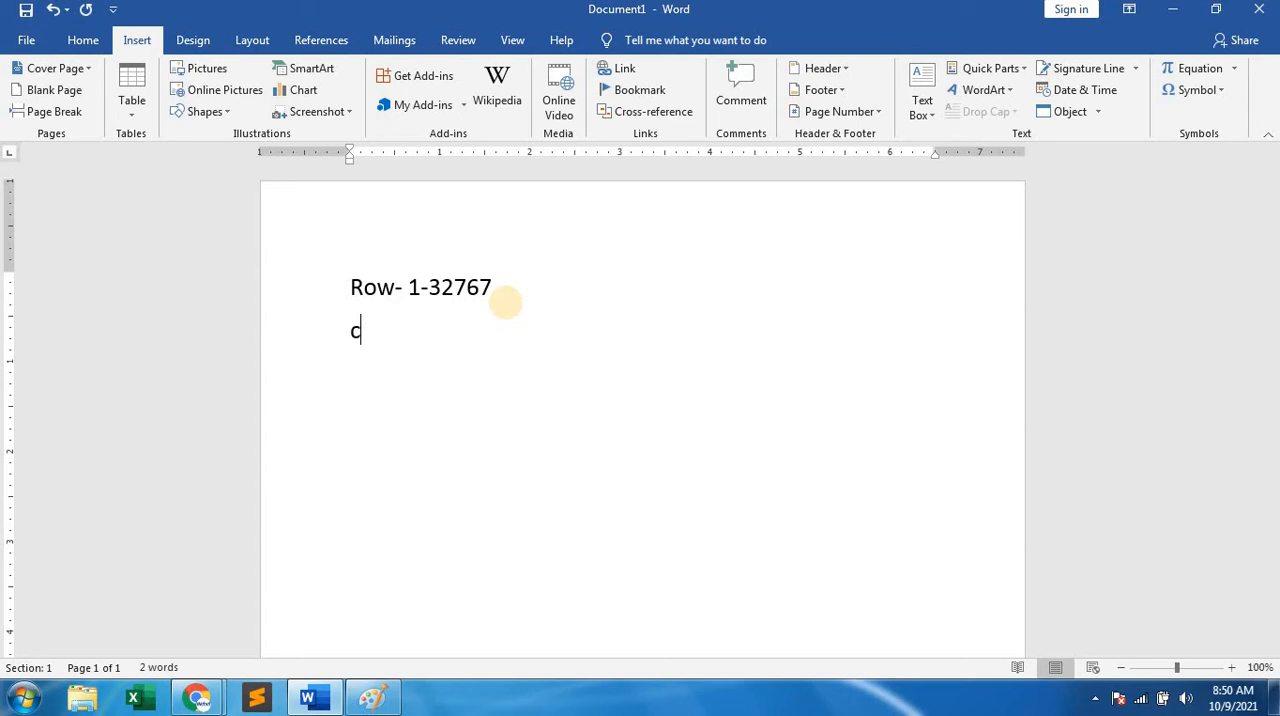
type("olumn")
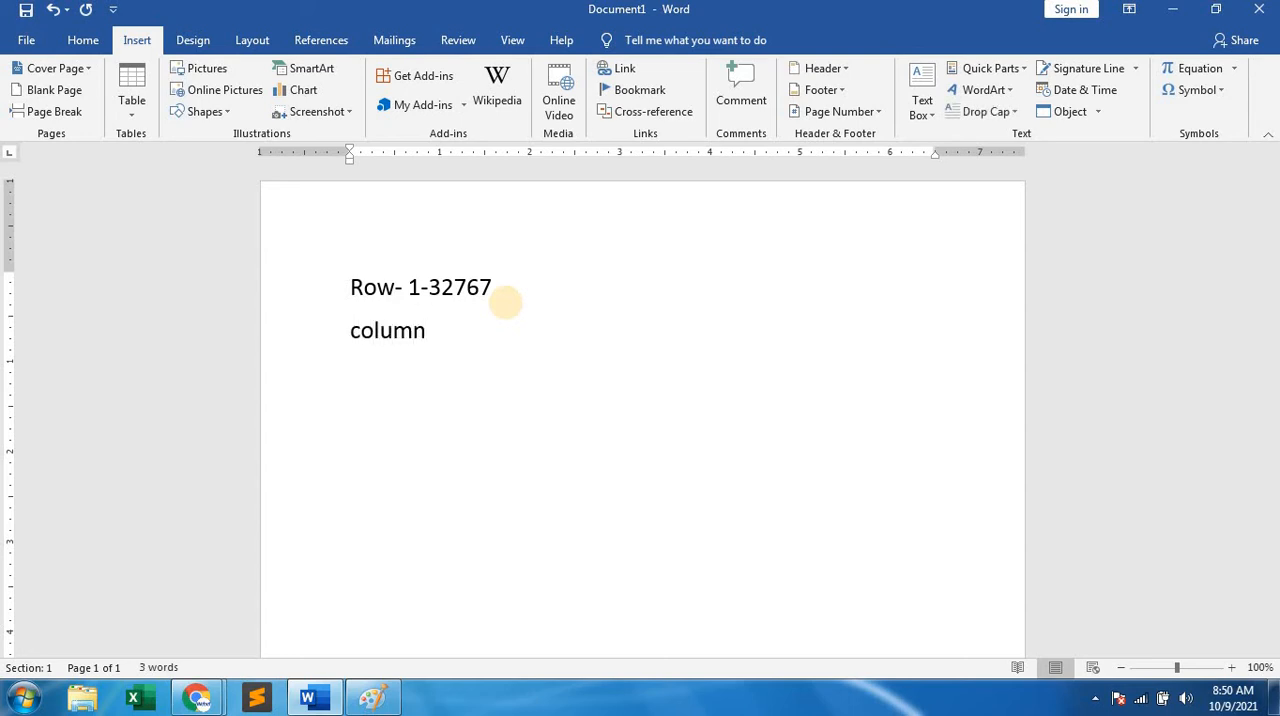
type("-")
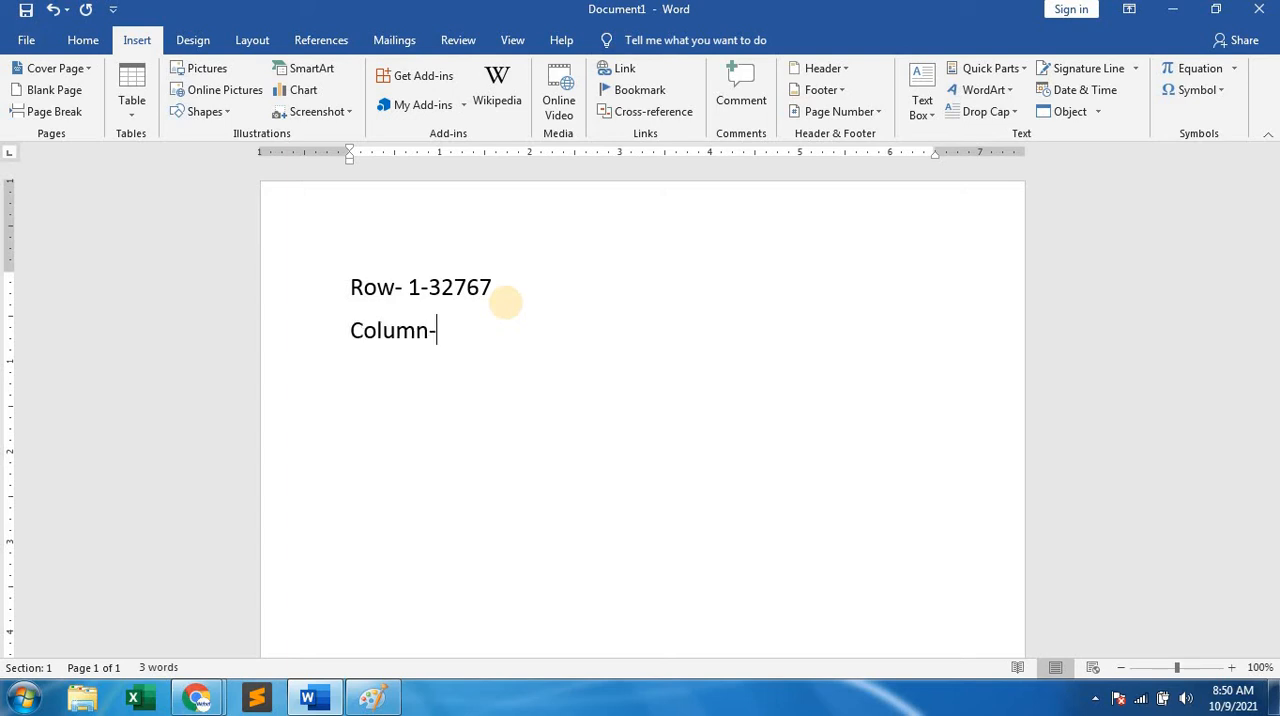
type("1-63")
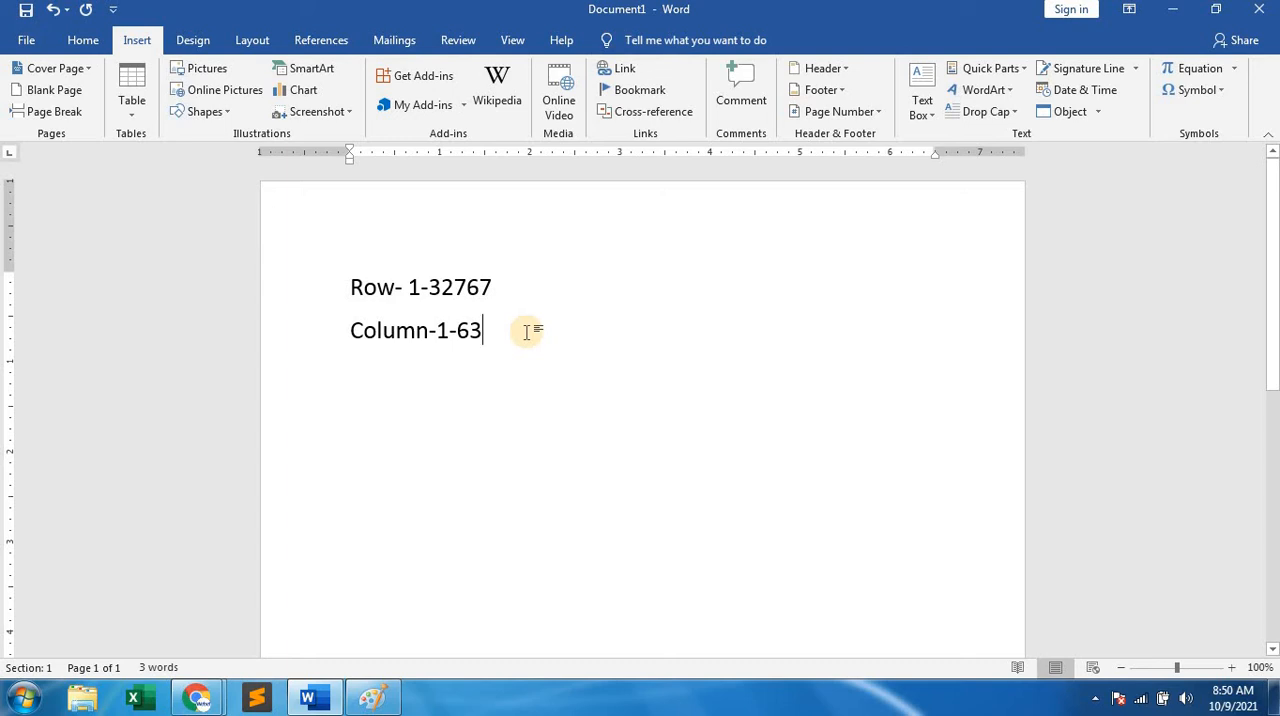
type("(A")
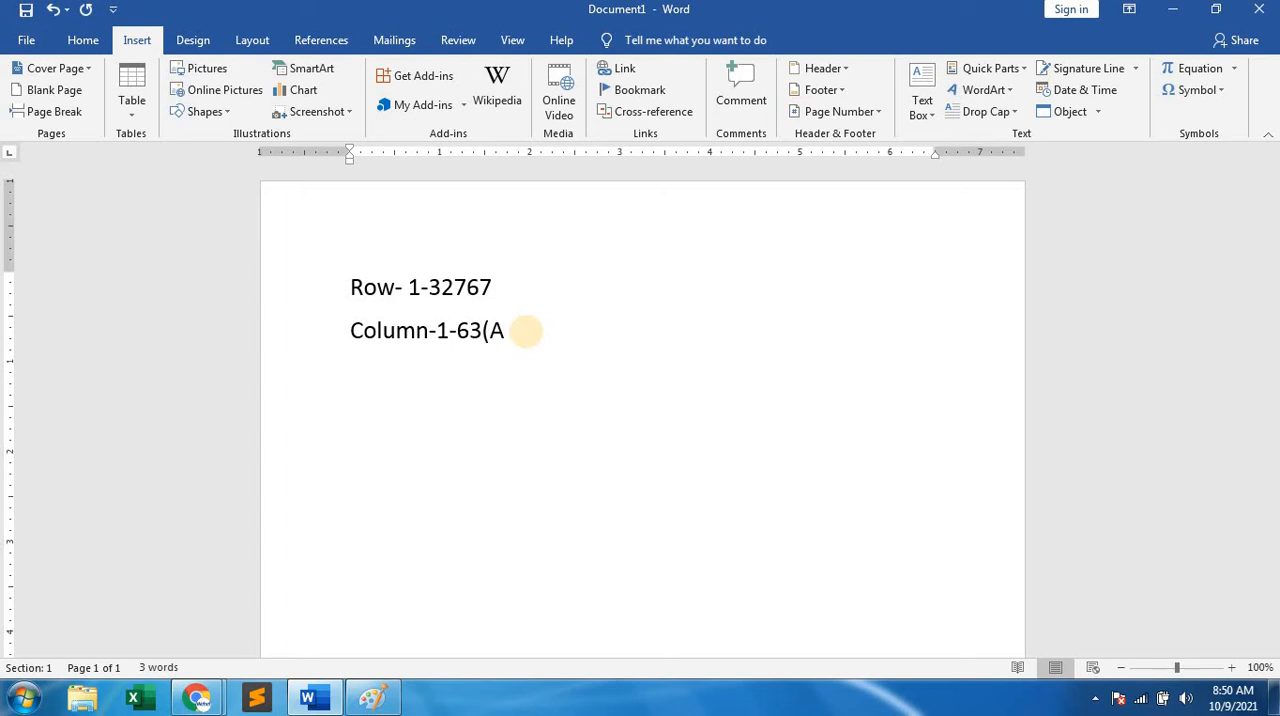
type(",B,C.......BK)")
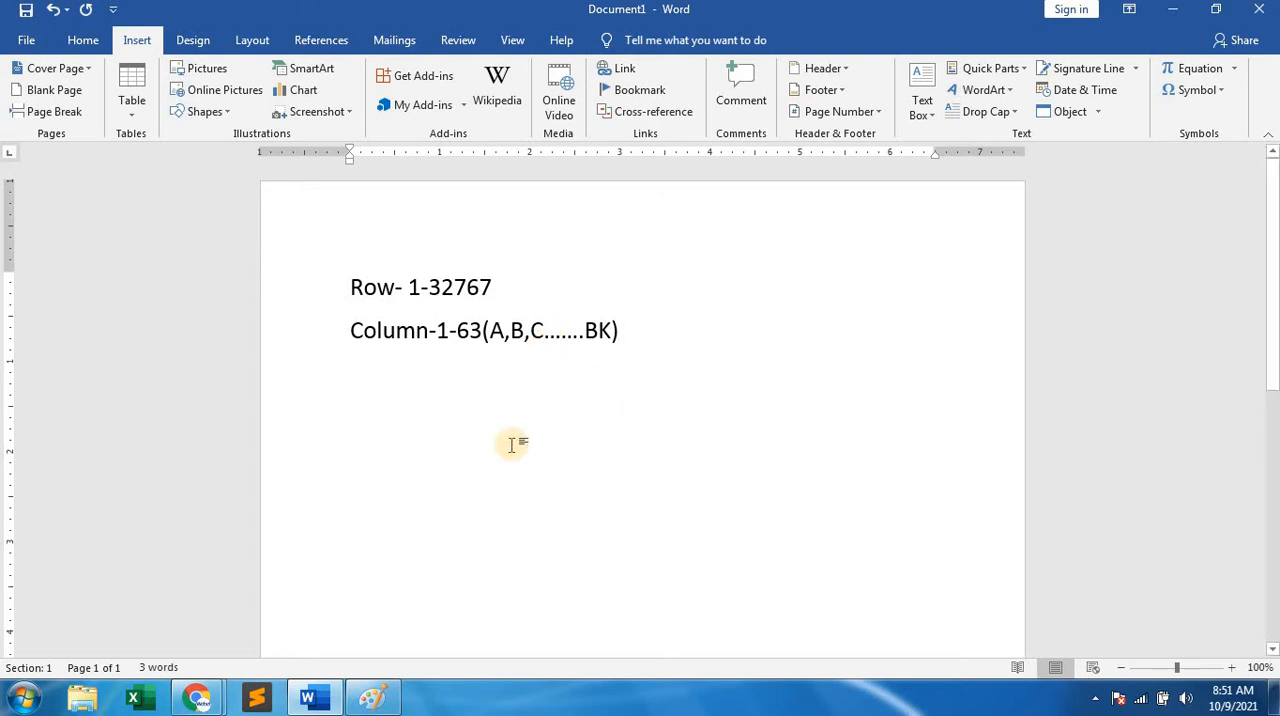
Break the column line before "63(A,B,C.......BK)" and add the line "AA-AZ" beneath it.
left_click(457, 425)
key("Return")
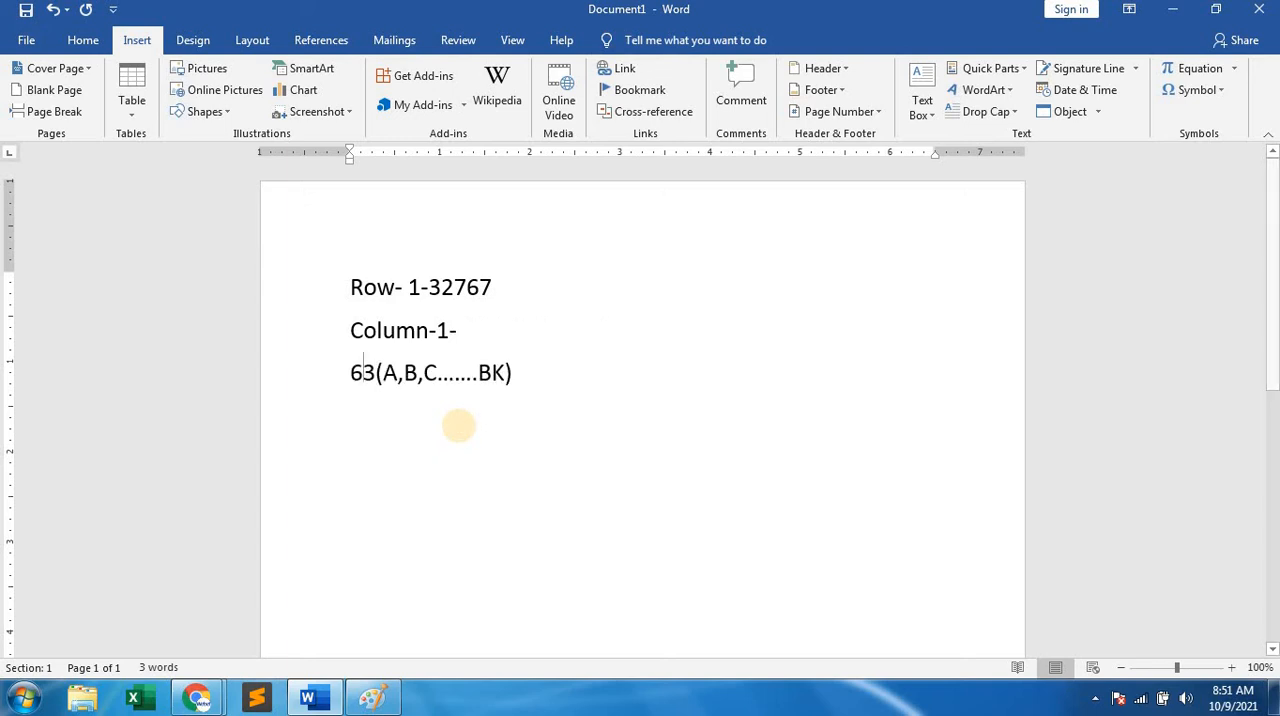
left_click(521, 370)
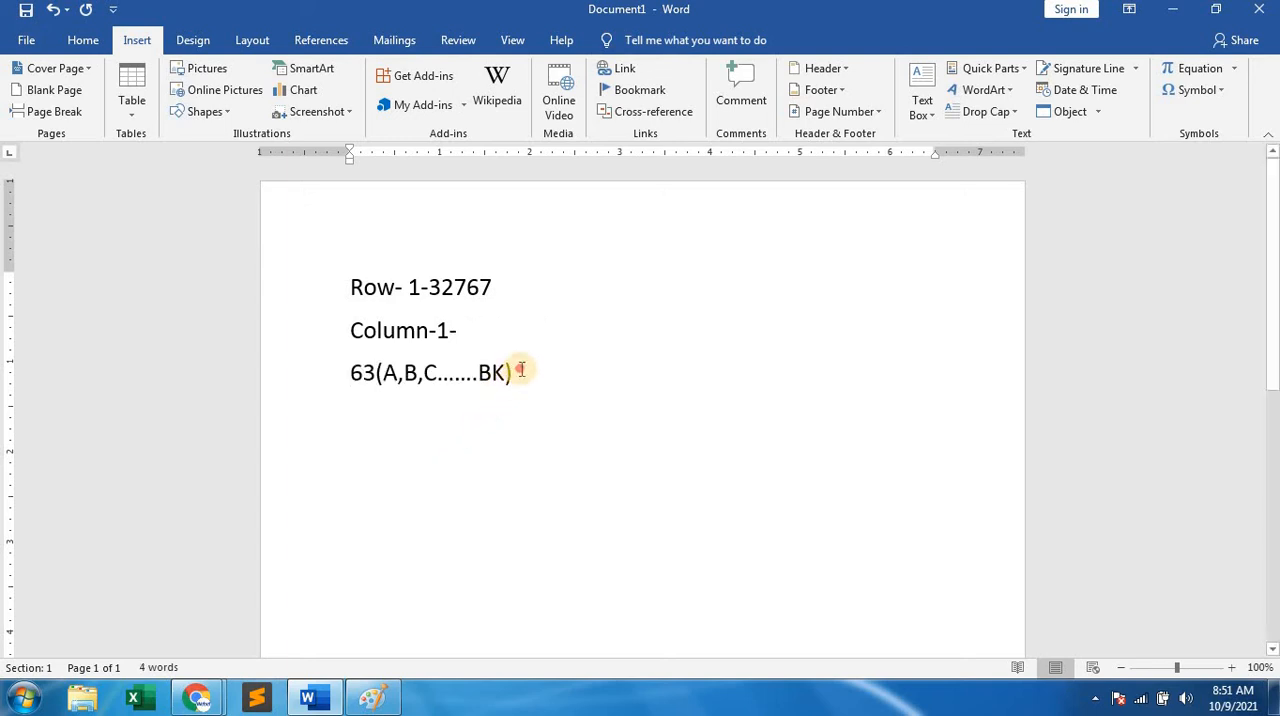
key("Return")
type("AA")
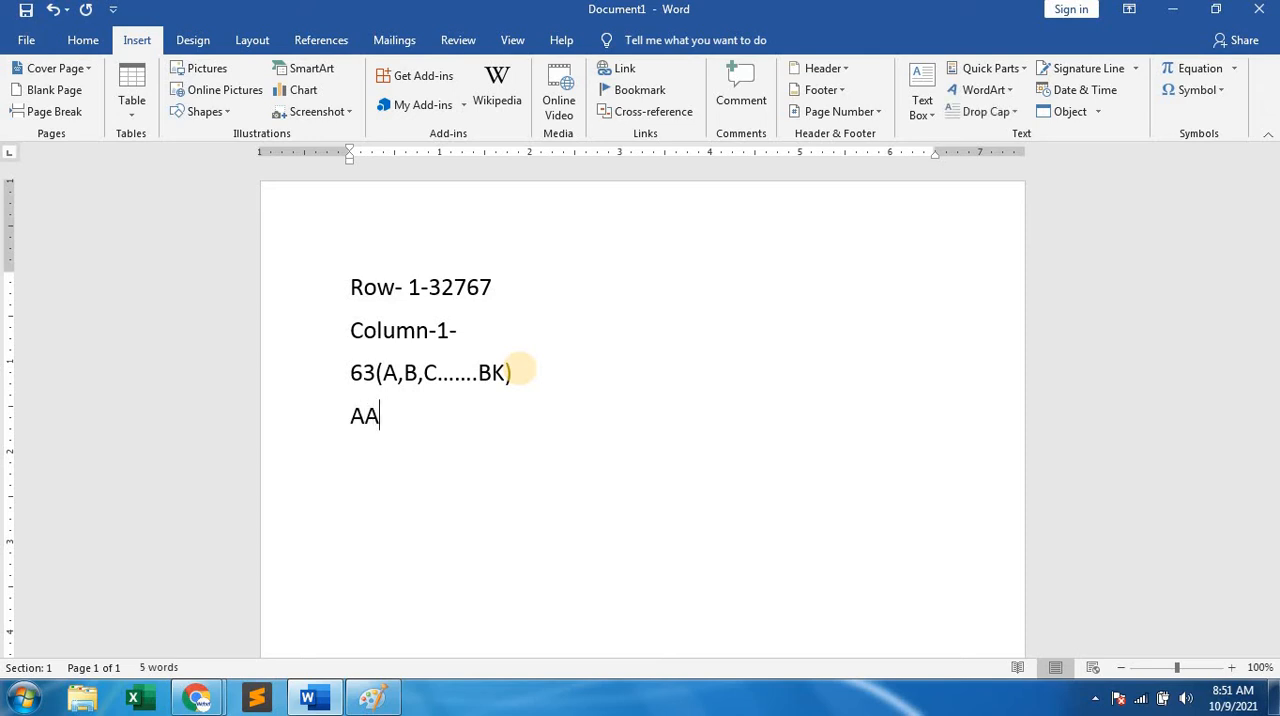
type("-")
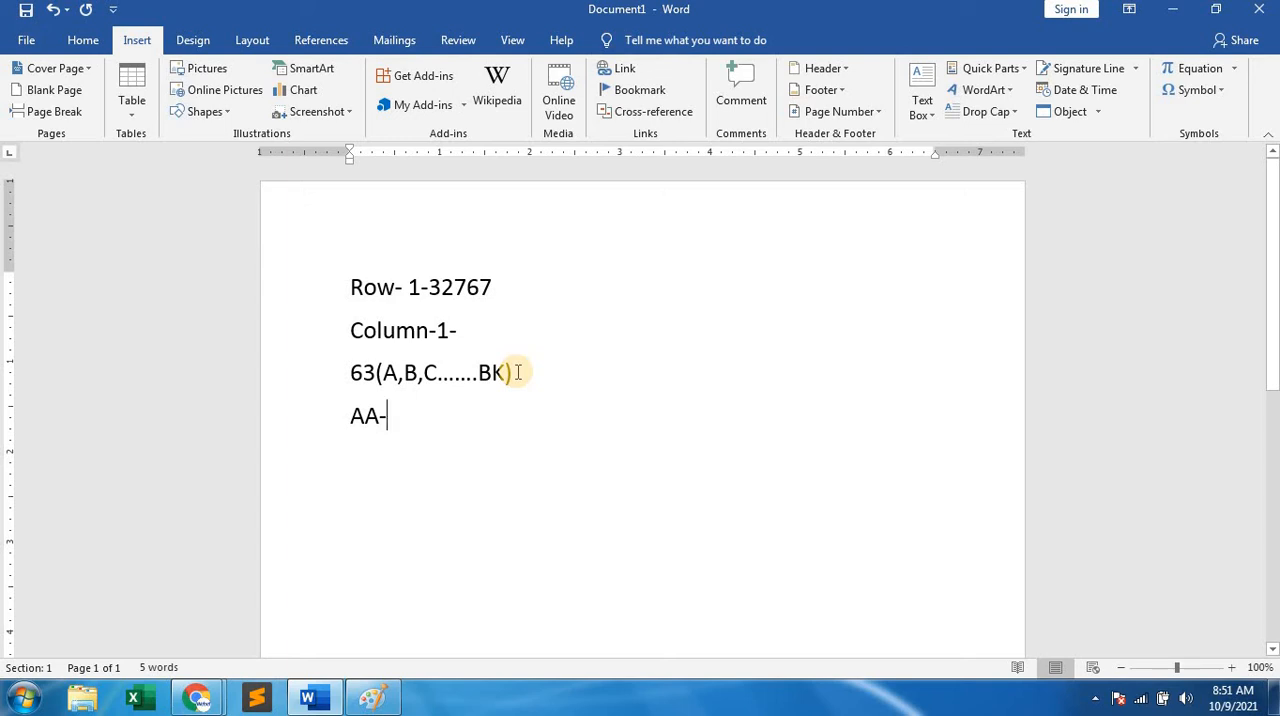
type("AZ")
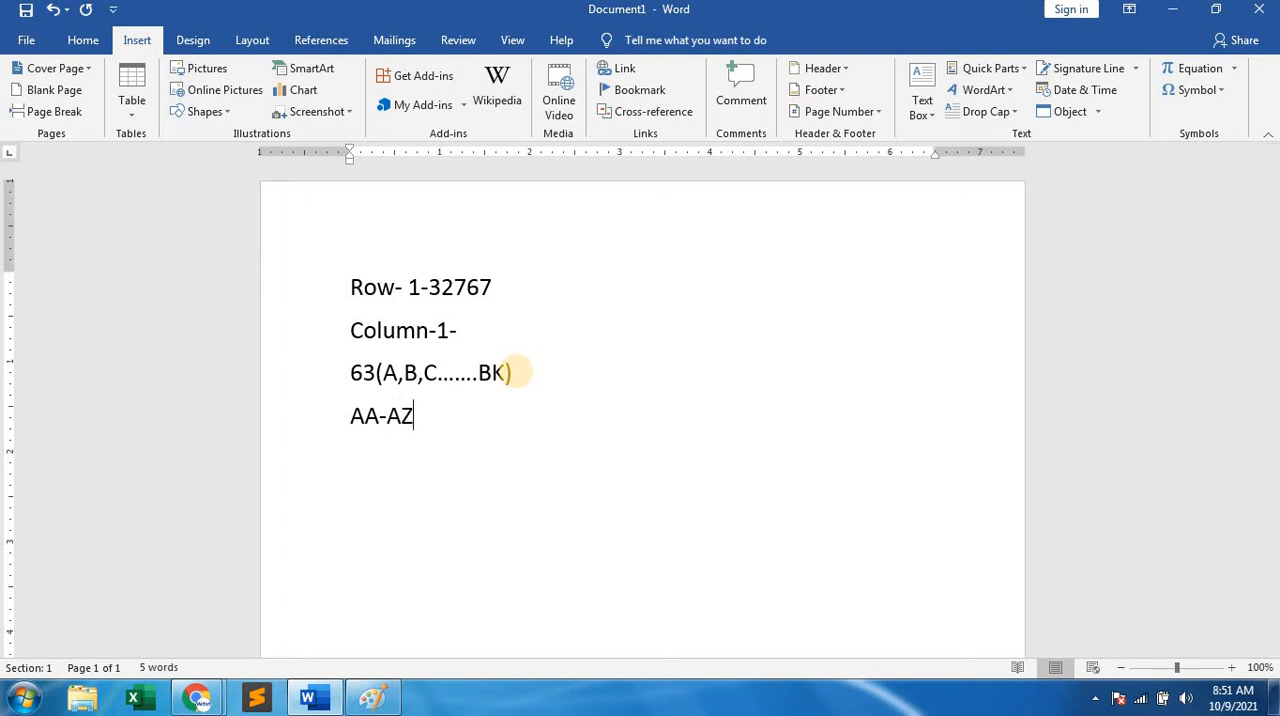
key("Return")
Add the line "BA-BK" beneath "AA-AZ".
left_click(514, 372)
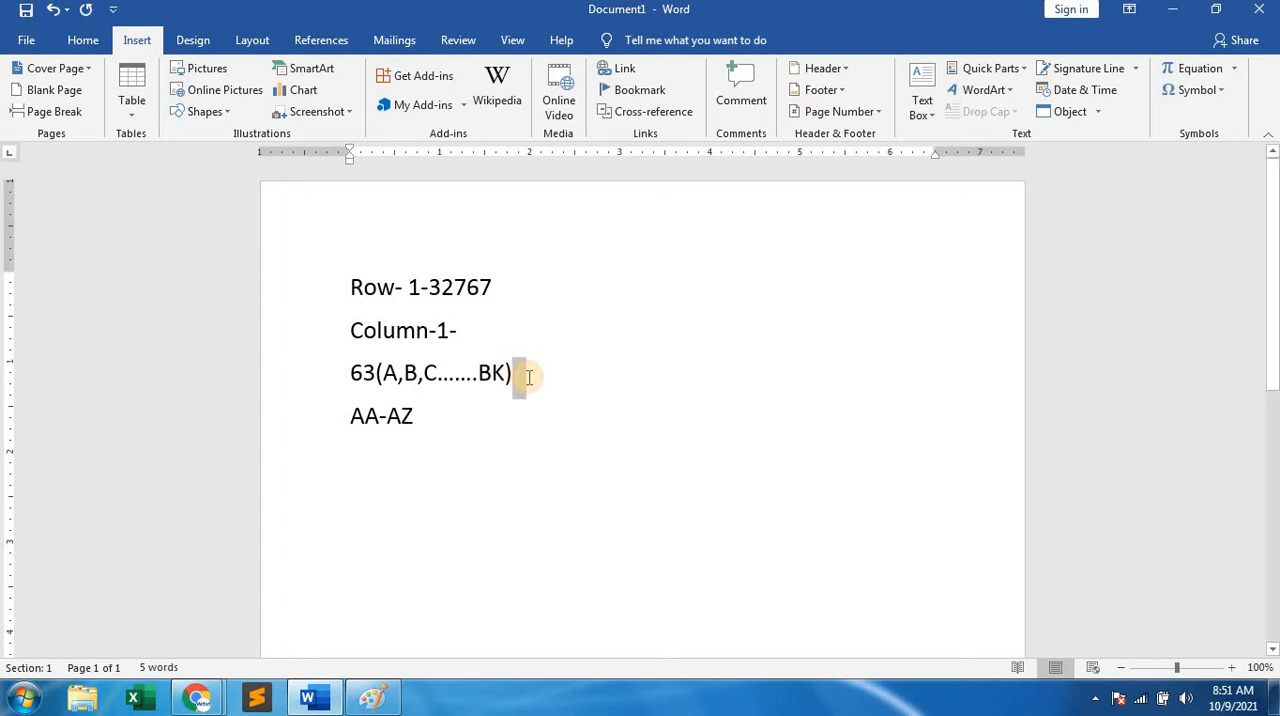
type("B")
key("BackSpace")
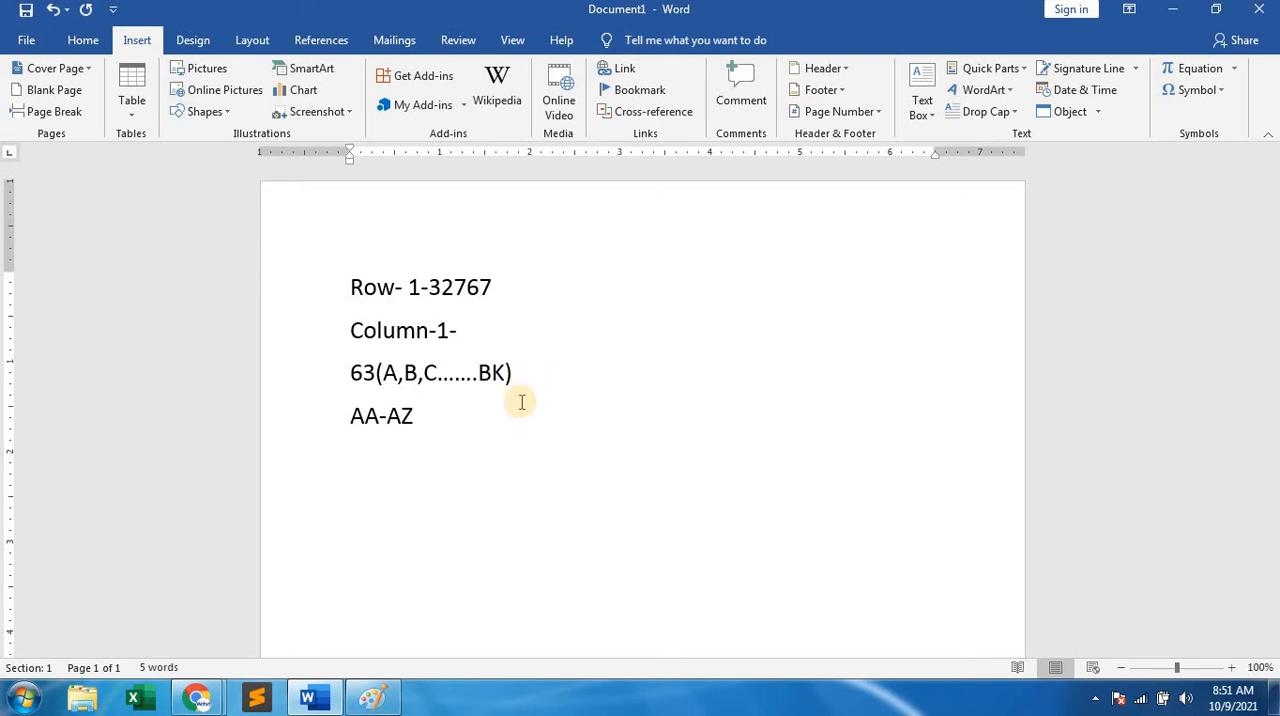
left_click(476, 405)
key("Return")
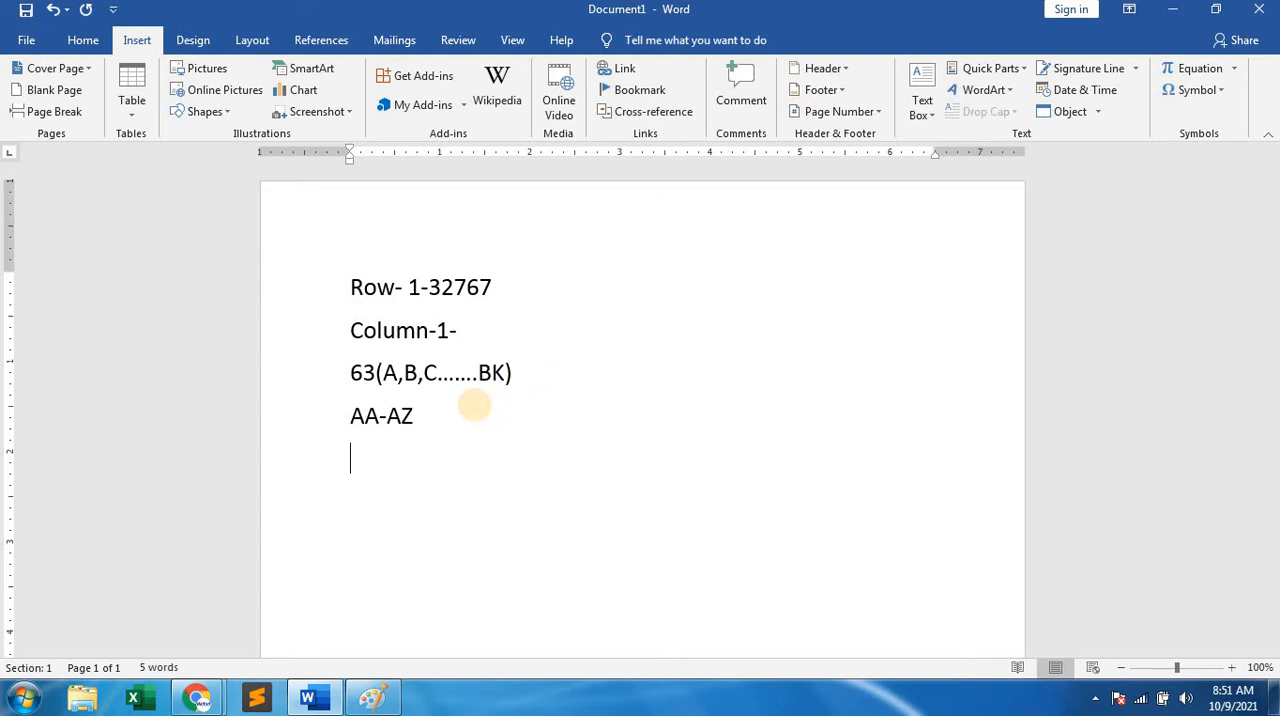
type("BA-BK")
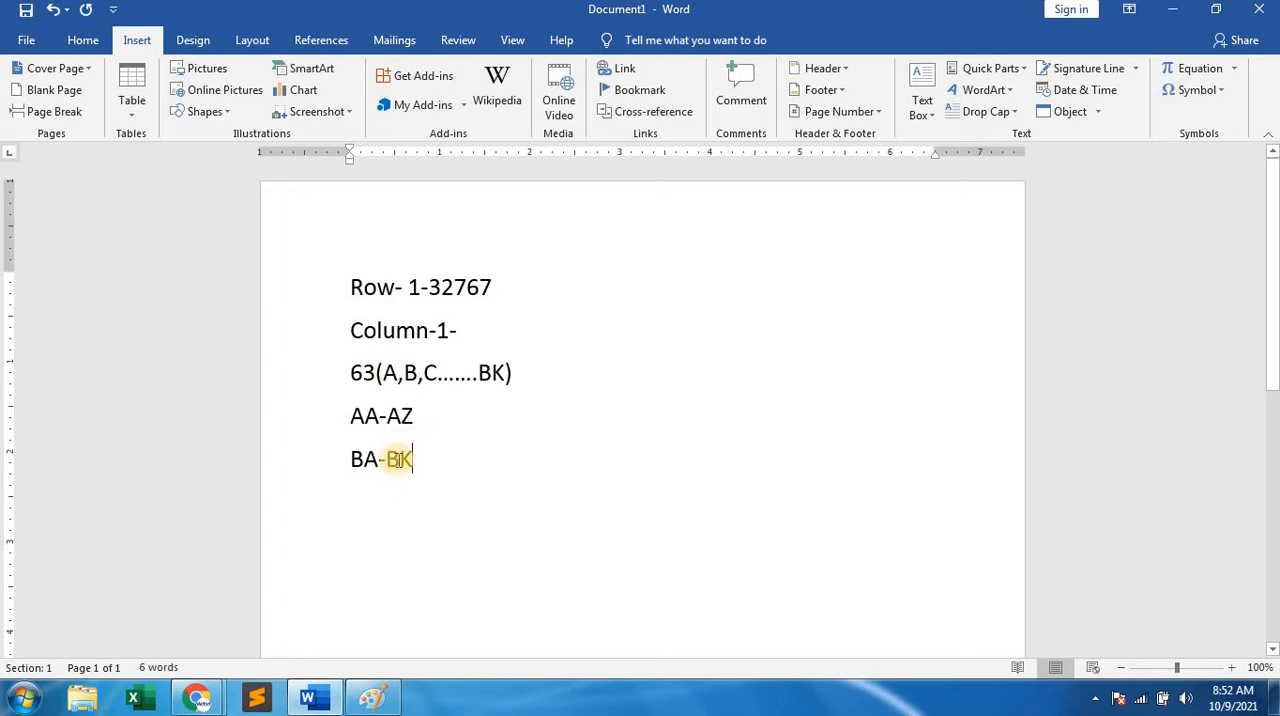
Delete all the notes in the document and insert a table with 5 columns and 7 rows.
key("ctrl+a")
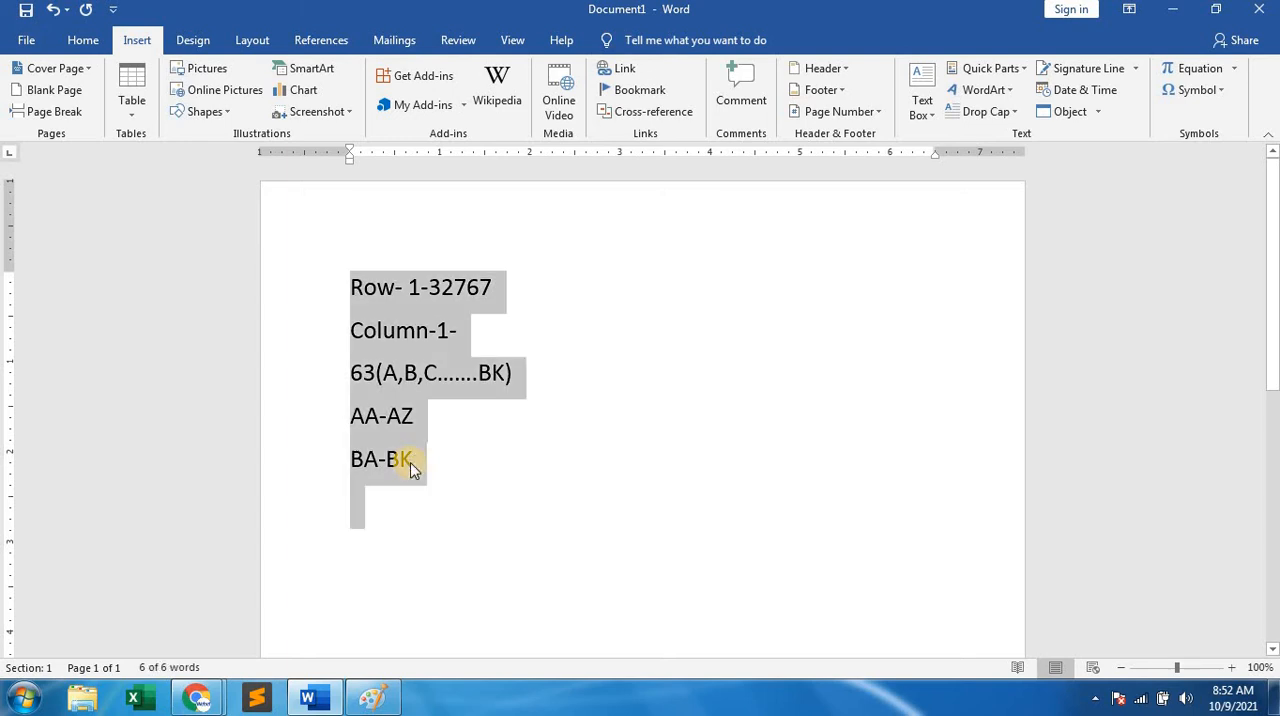
key("Delete")
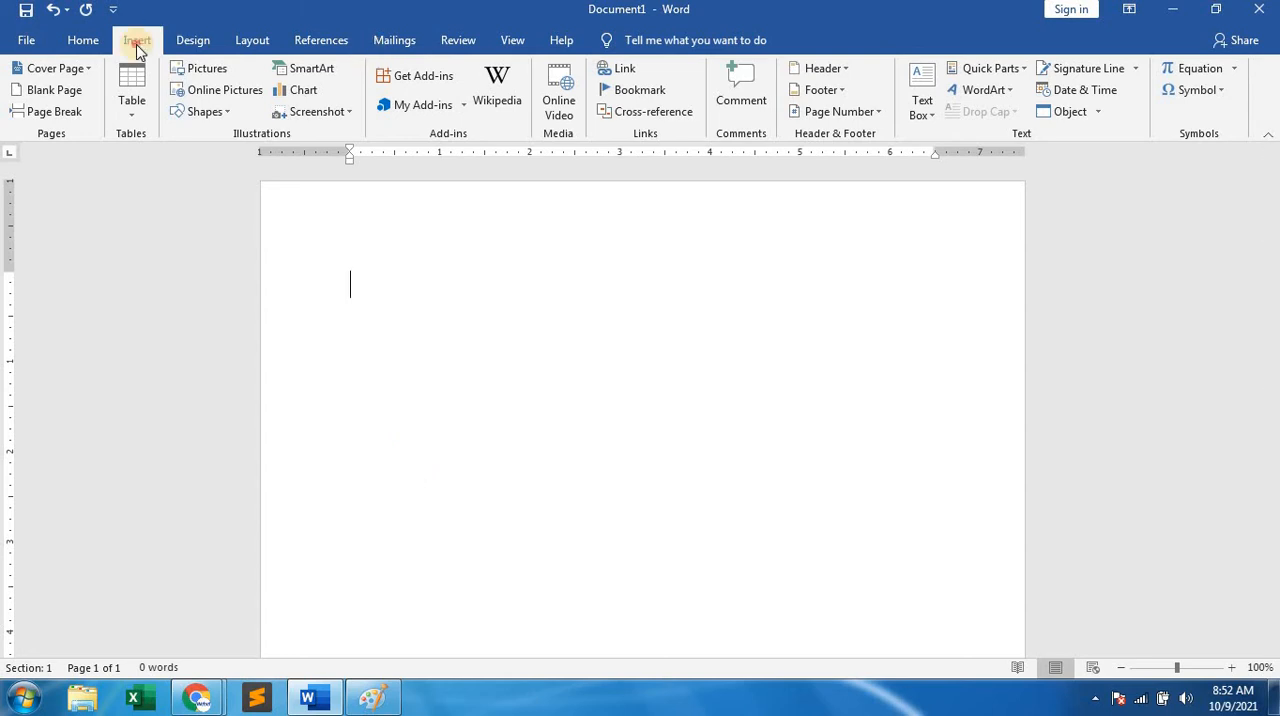
left_click(128, 115)
left_click(137, 43)
left_click(130, 110)
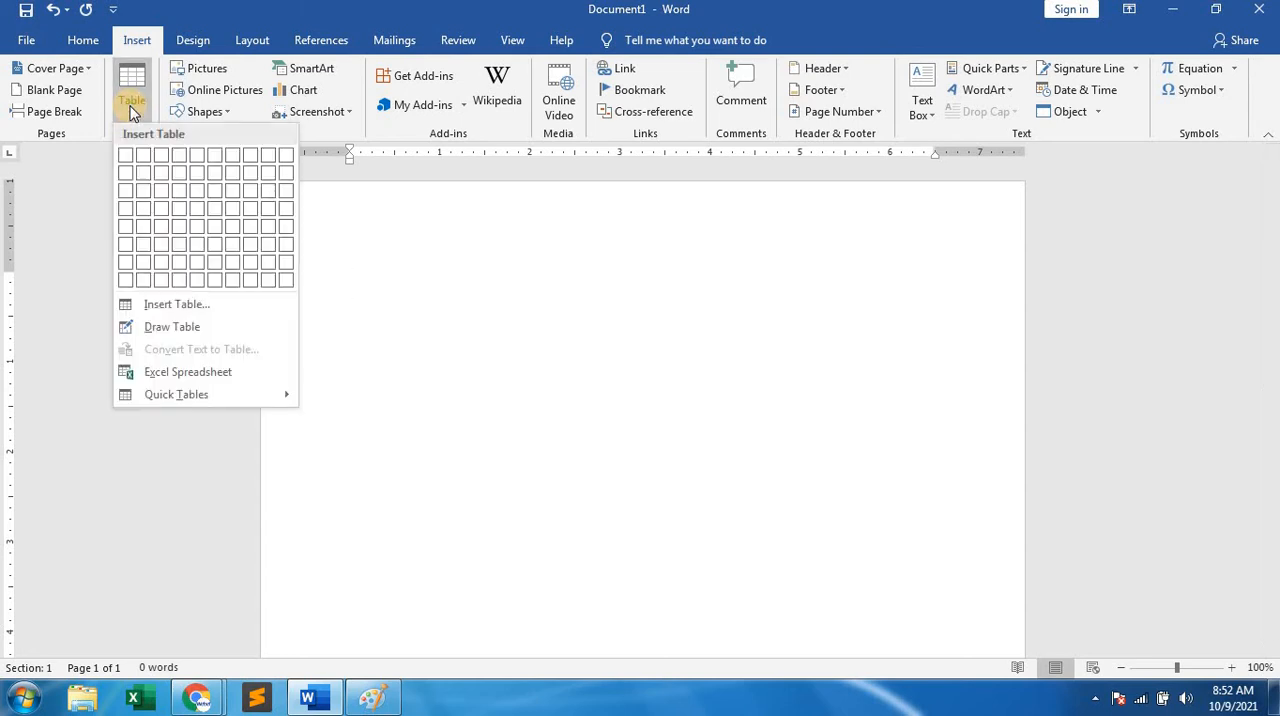
left_click(174, 306)
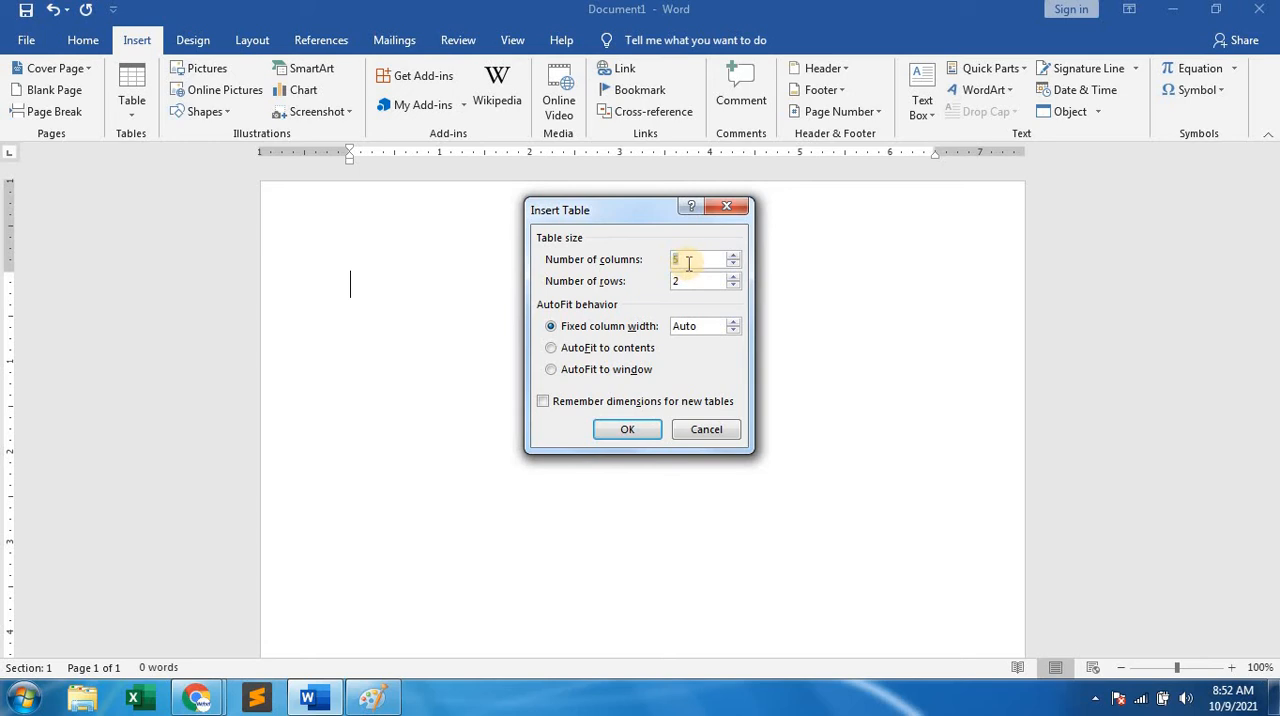
double_click(680, 278)
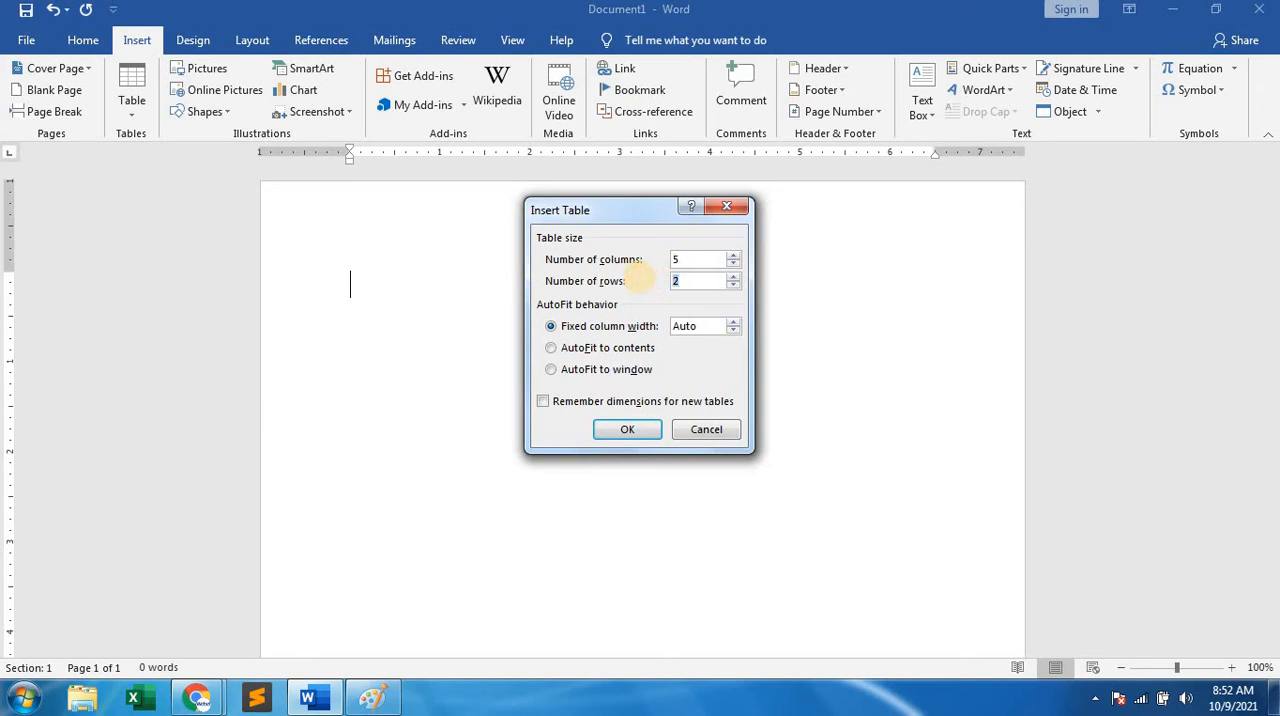
type("7")
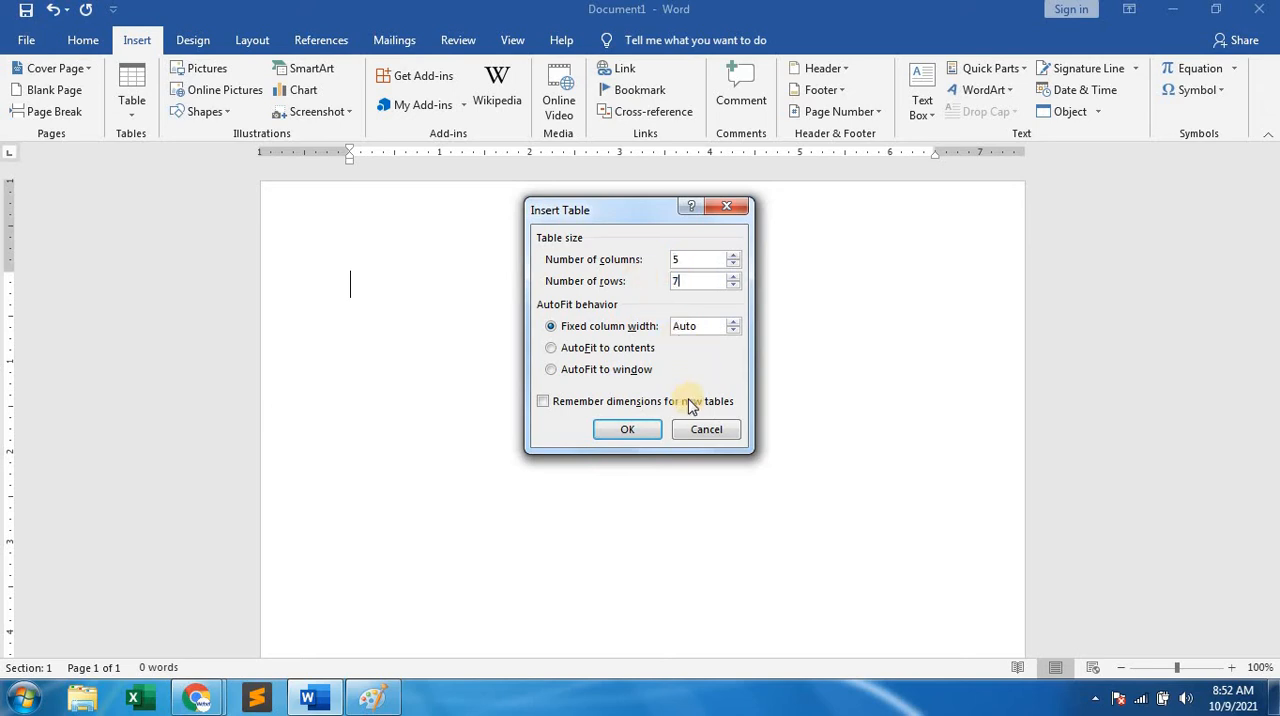
left_click(629, 429)
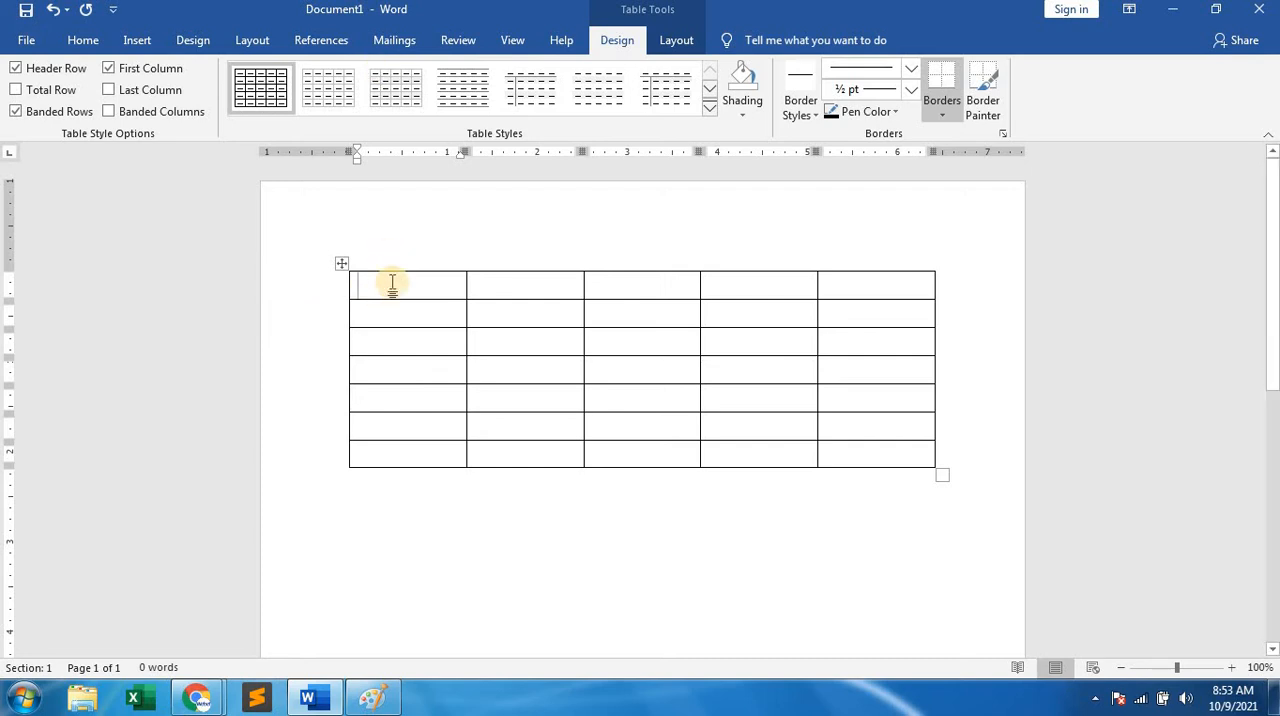
Label the five cells of the table's first row A, B, C, D and E, one letter per cell.
type("A")
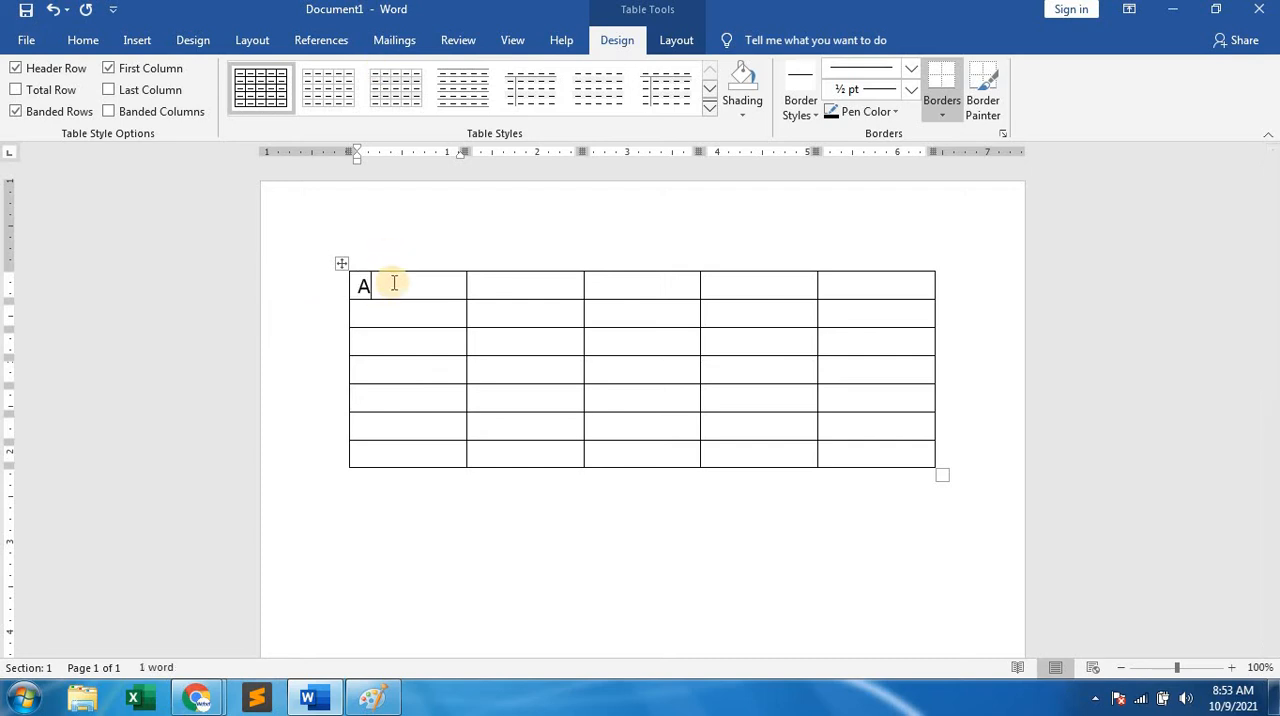
key("Tab")
type("B")
key("Tab")
key("Tab")
type("C")
key("Tab")
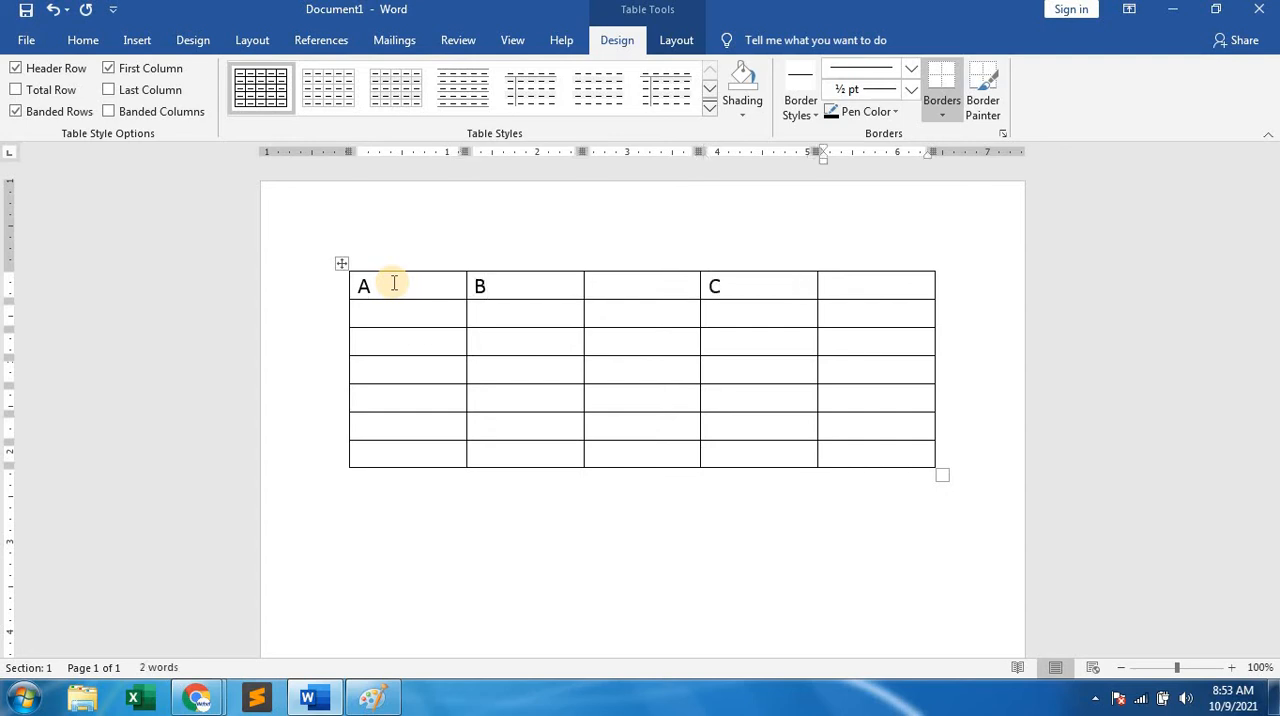
left_click(607, 285)
type("C")
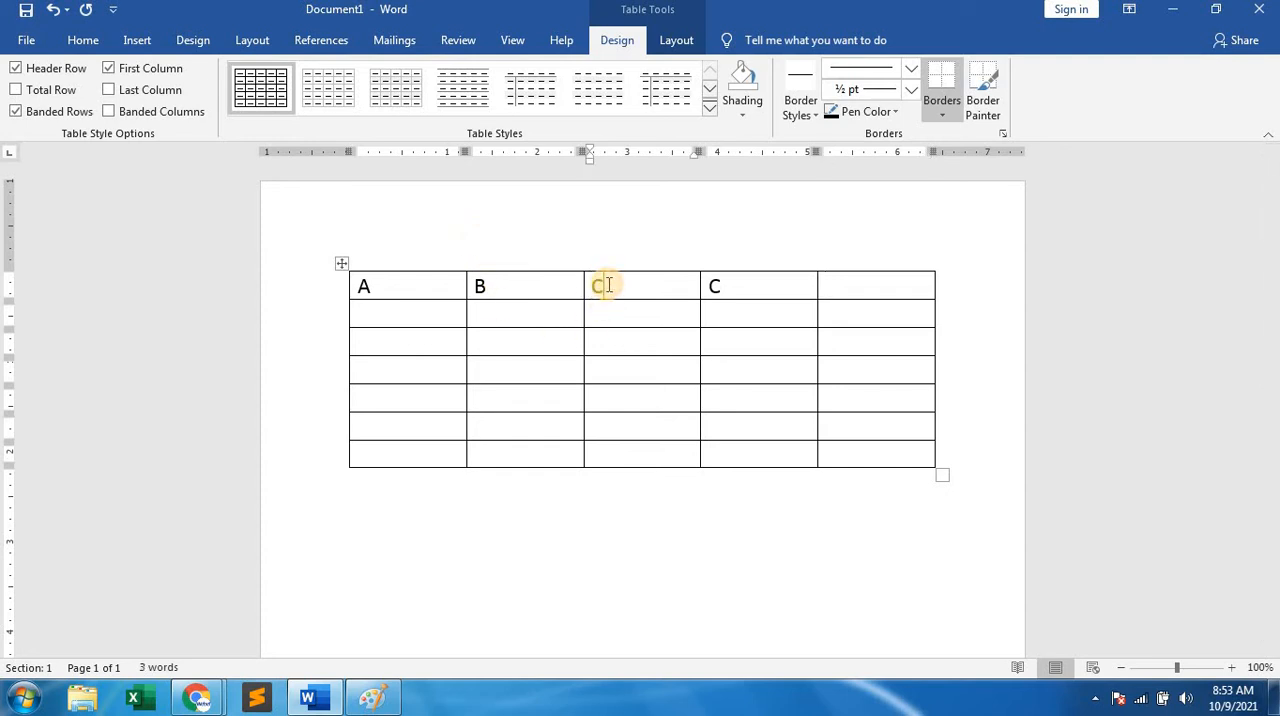
key("Right")
key("Delete")
type("D")
key("Tab")
type("E")
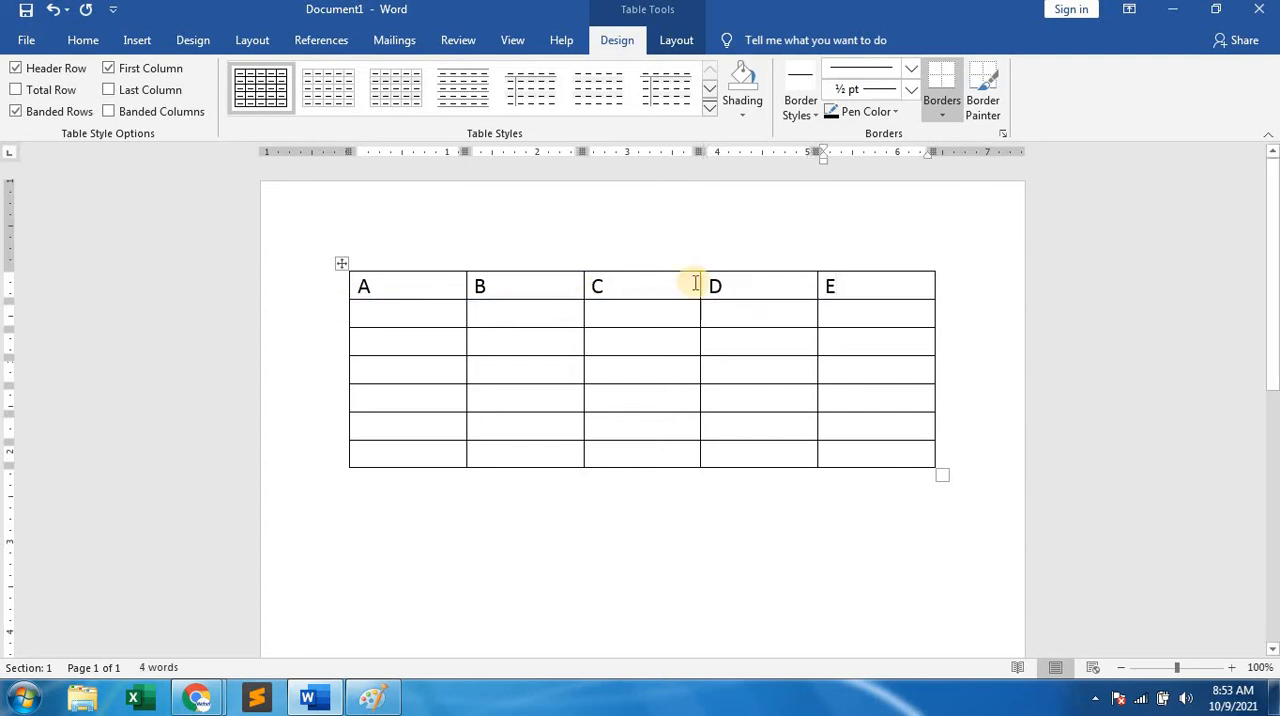
Append the row number 1 to the A in the first cell, undoing the extra digits entered after it.
left_click(380, 286)
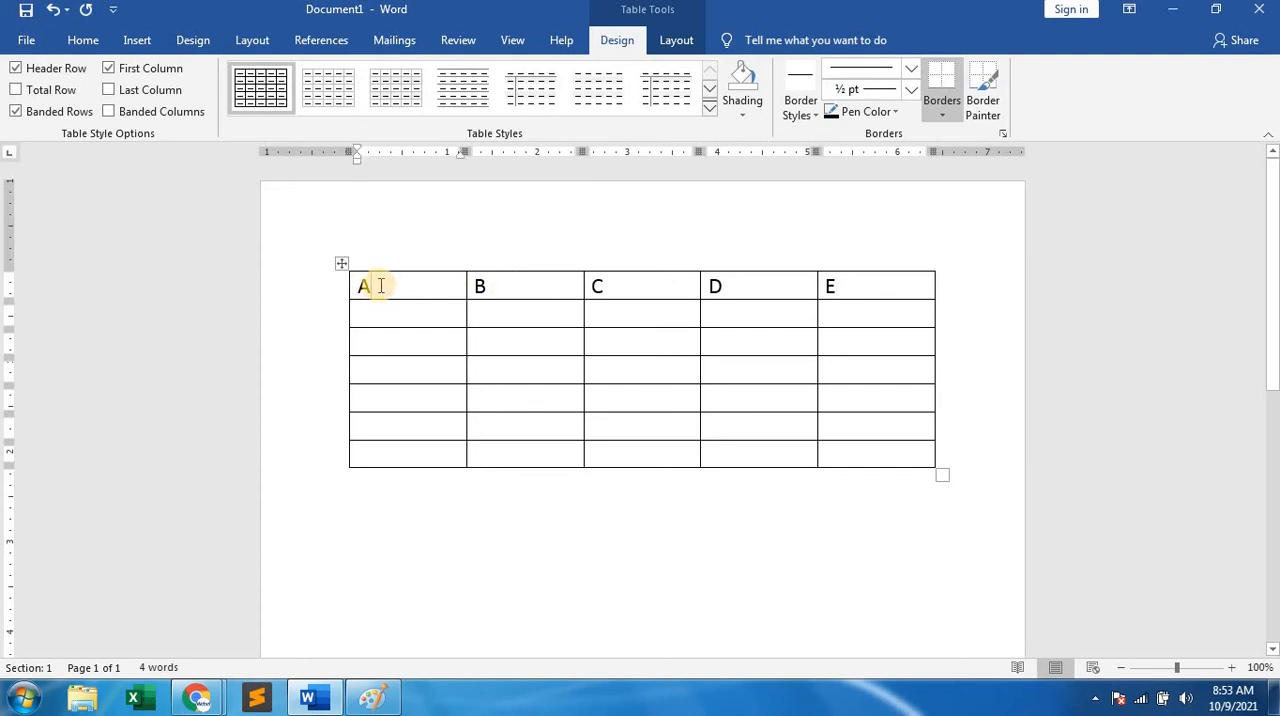
type("12")
key("Down")
type("3")
double_click(372, 287)
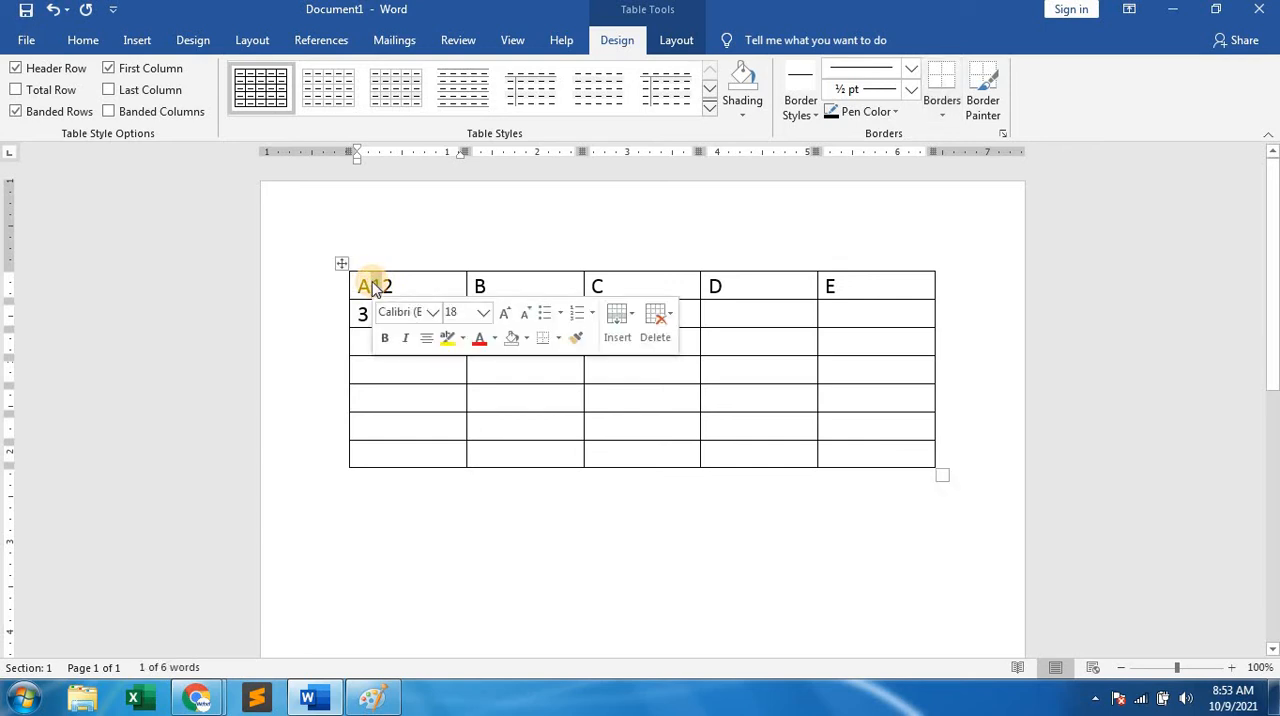
key("ctrl+z")
key("ctrl+z")
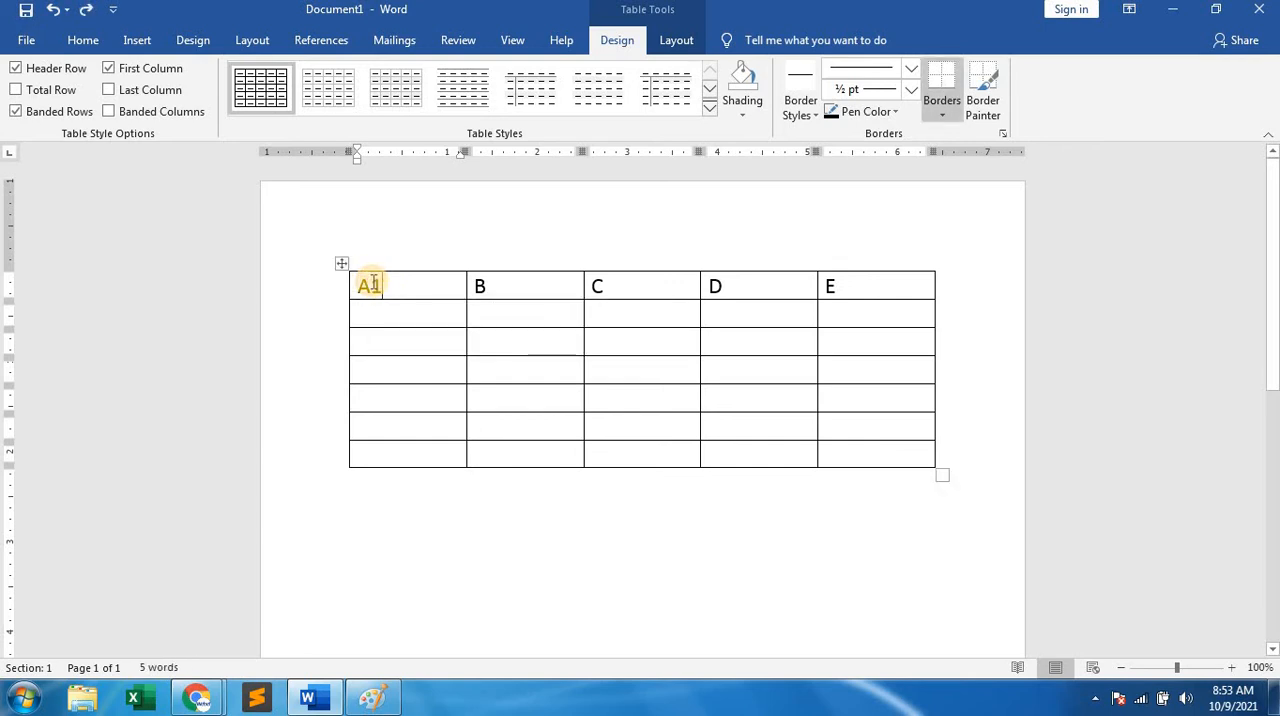
Enter the row numbers 2, 3 and 4 in the first column's cells below A1.
left_click(364, 312)
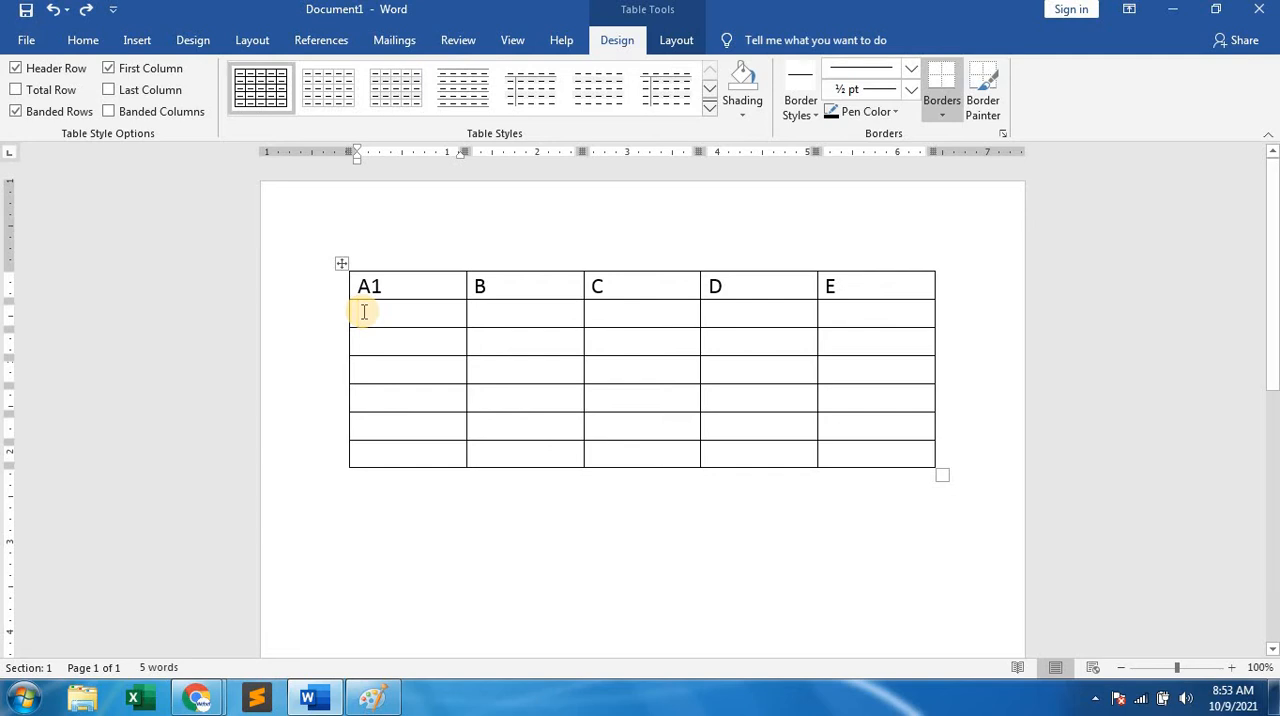
type("2")
key("Down")
type("3")
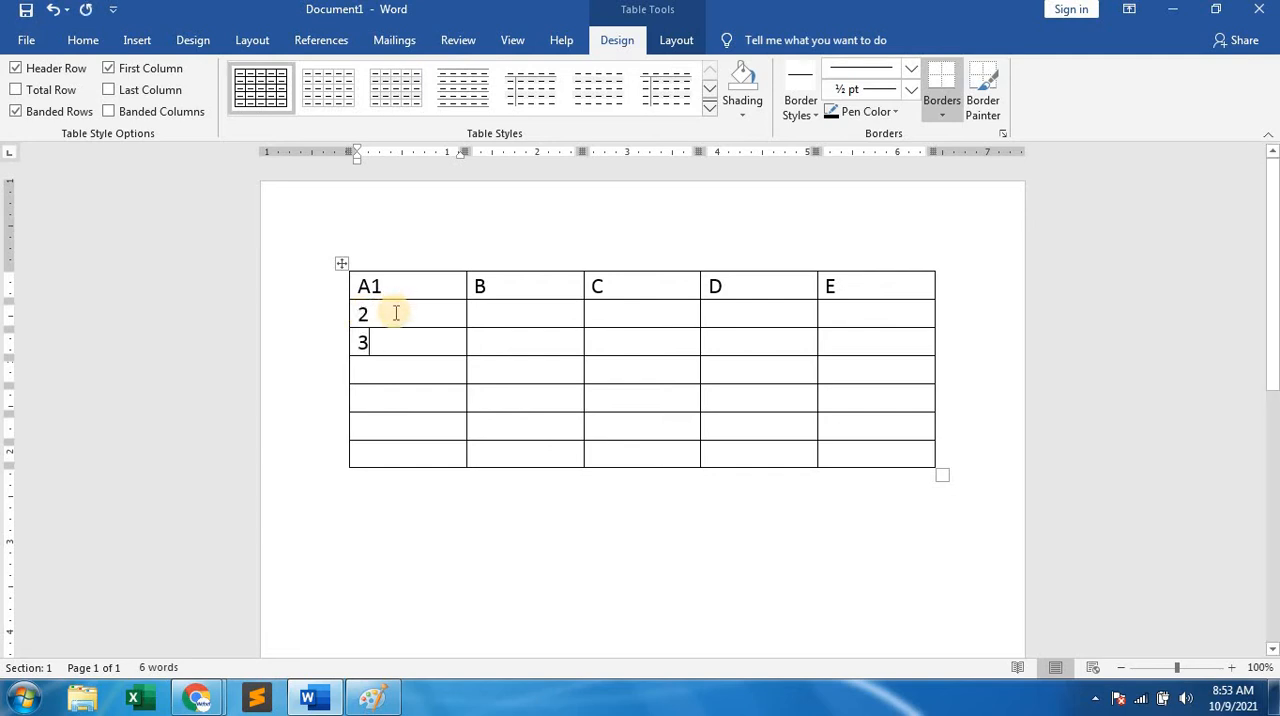
key("Down")
type("4")
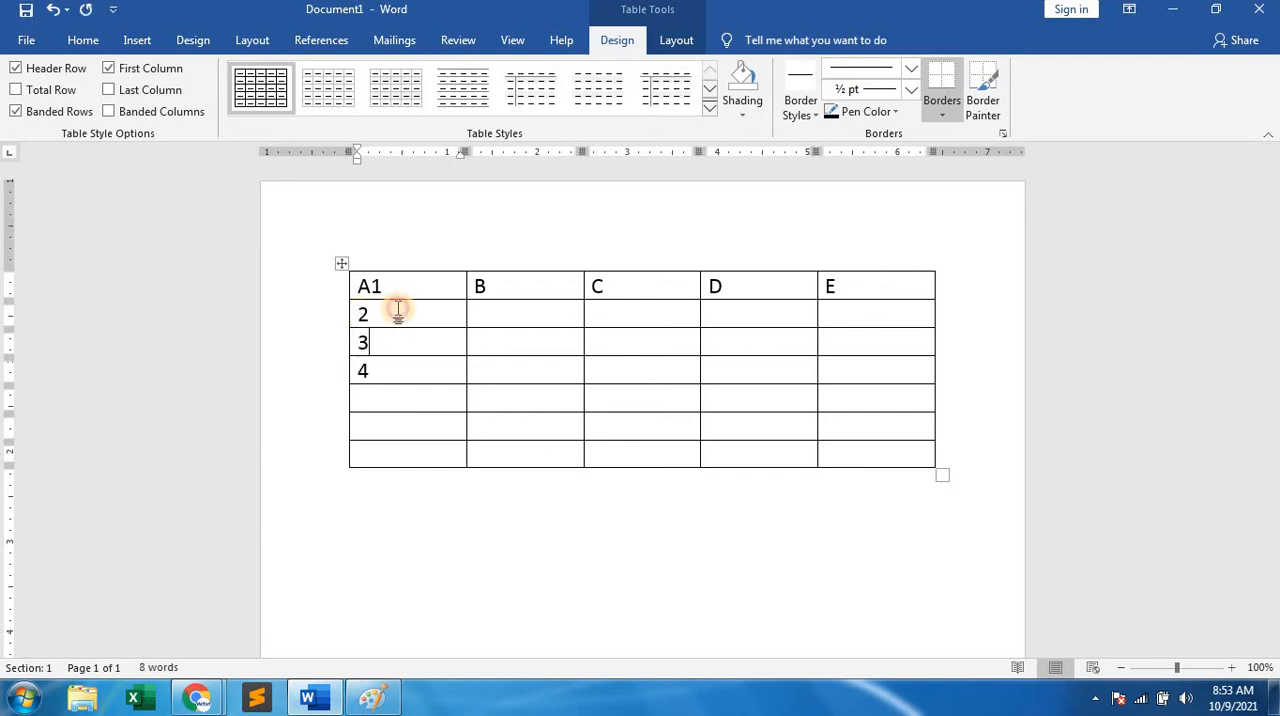
Enter the row numbers 5, 6 and 7 in the last three cells of the first column.
left_click_drag(380, 314, 573, 405)
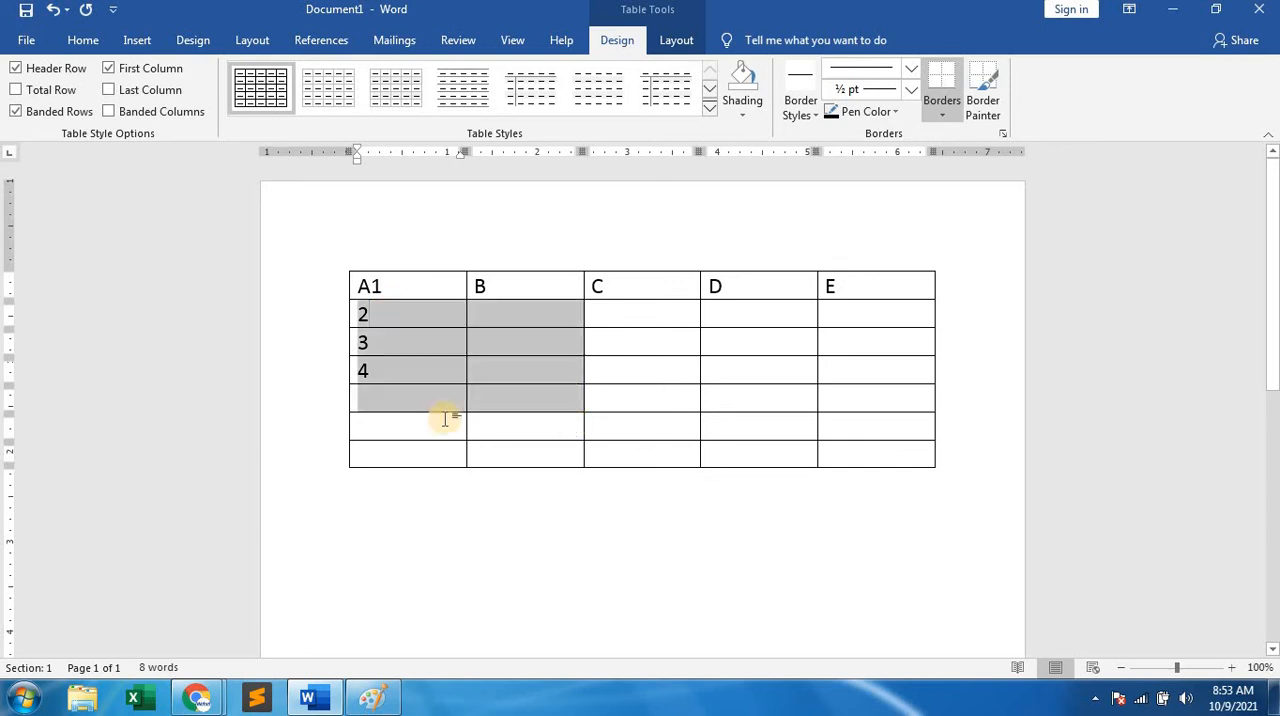
left_click(372, 422)
left_click(368, 399)
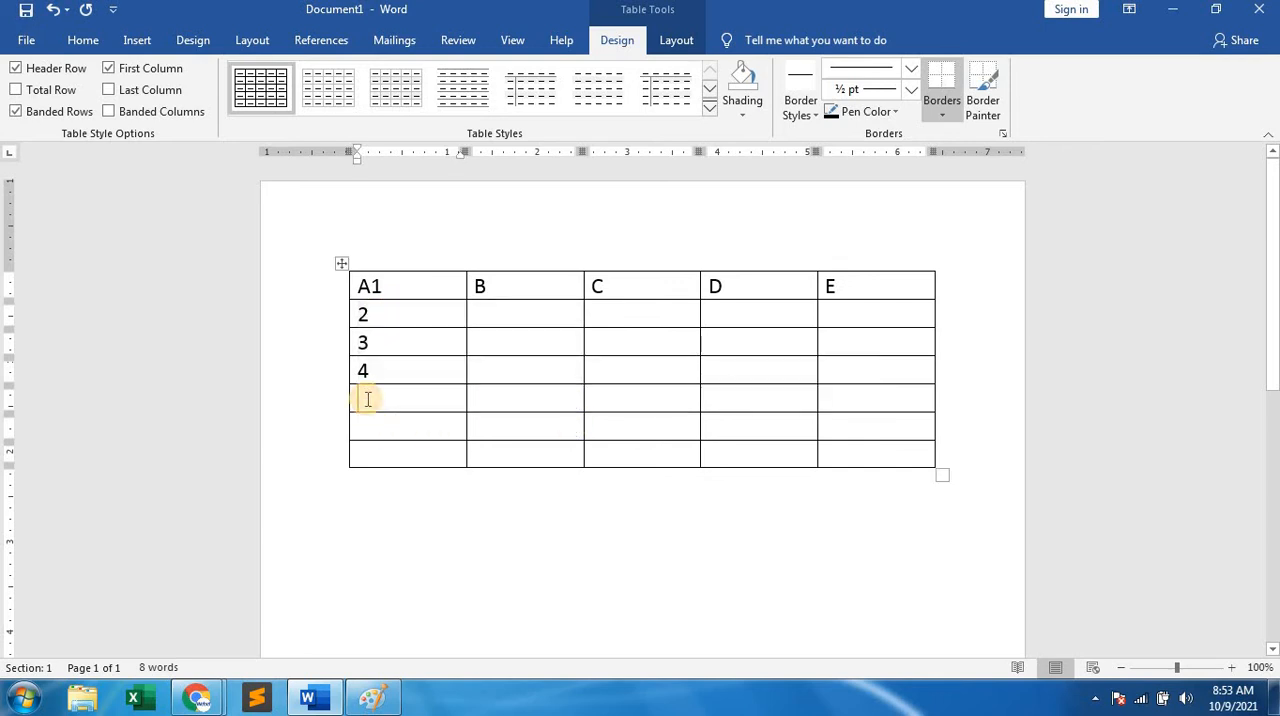
type("5")
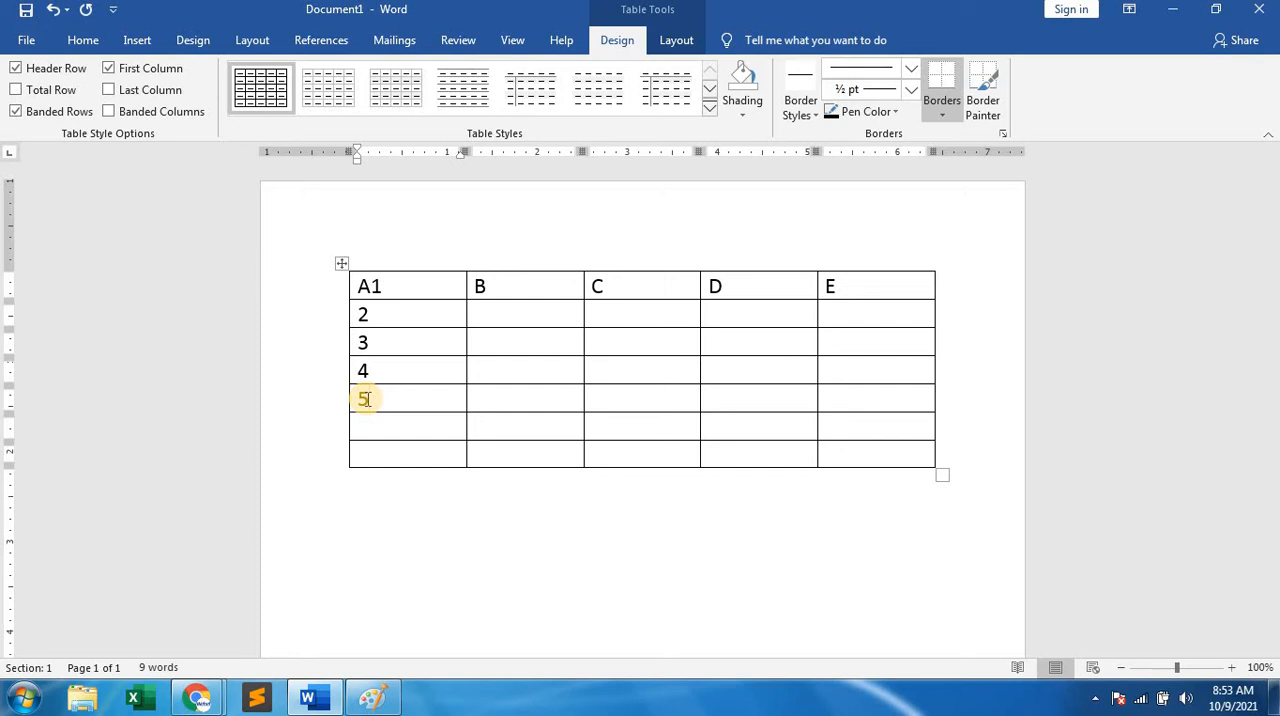
key("Down")
type("6")
key("Down")
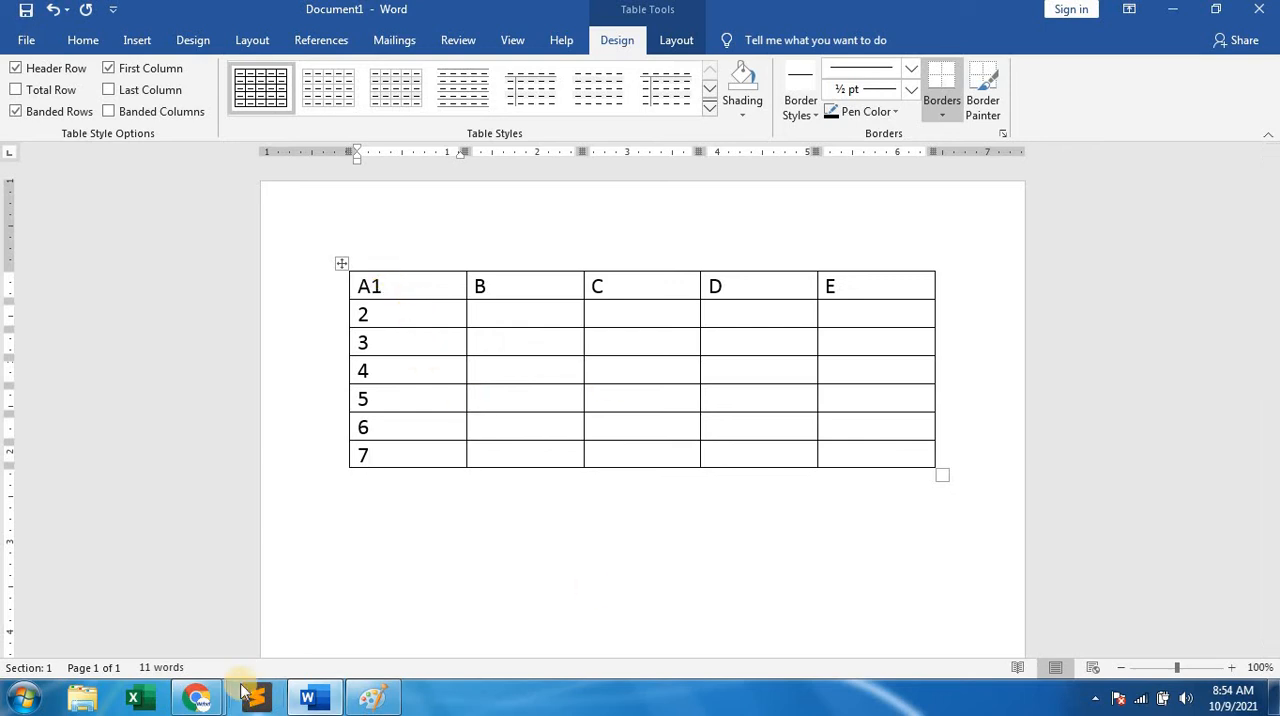
Switch to the Google Meet call, admit the waiting participant, and return to the Word document.
mouse_move(205, 695)
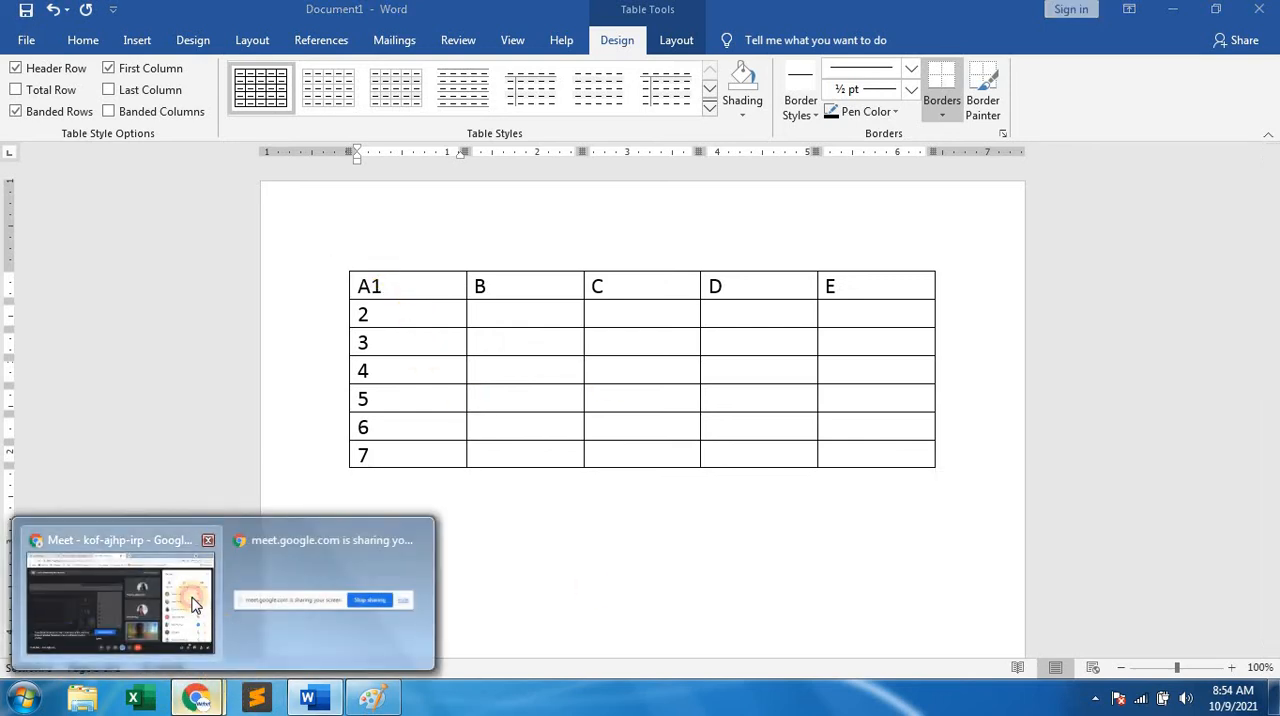
left_click(190, 598)
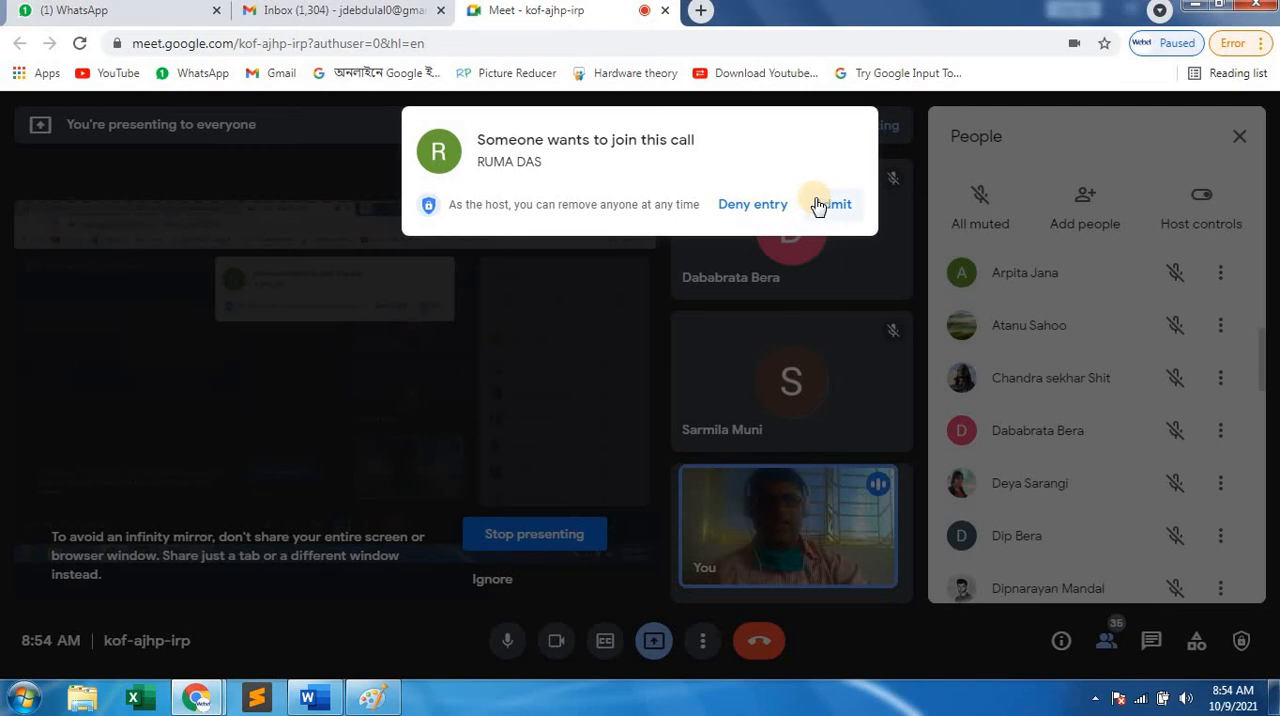
left_click(813, 204)
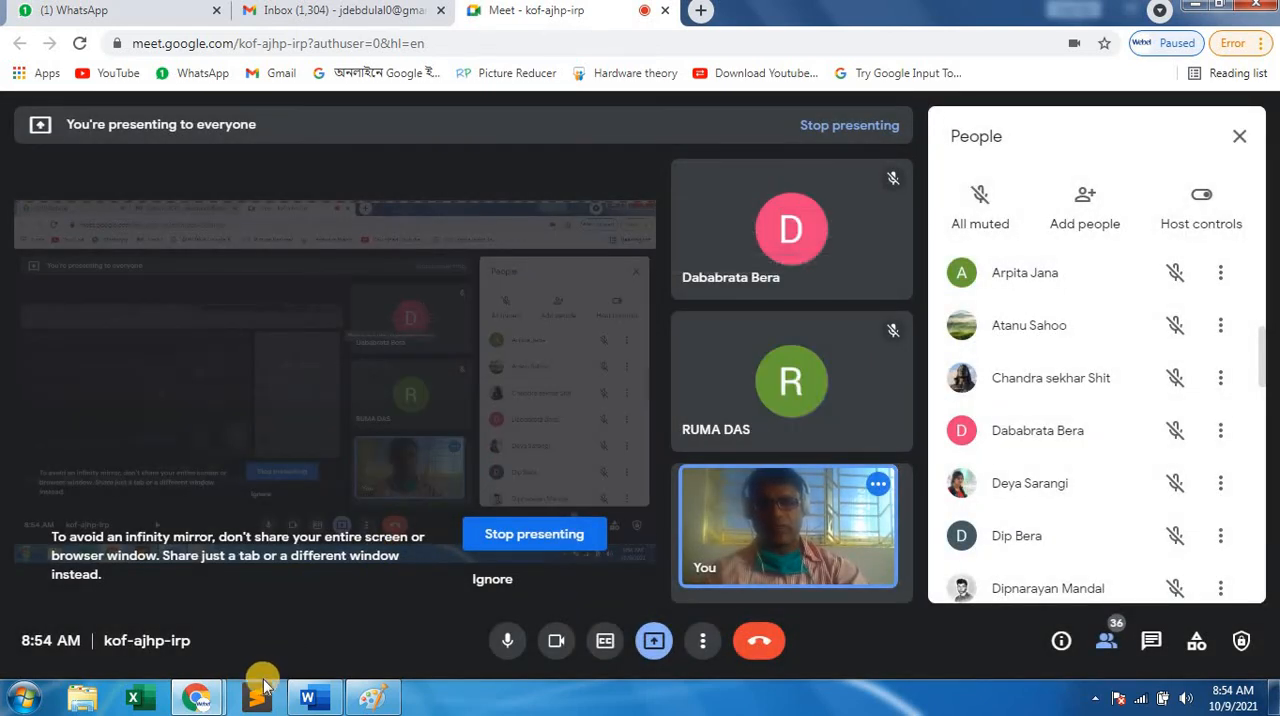
left_click(334, 697)
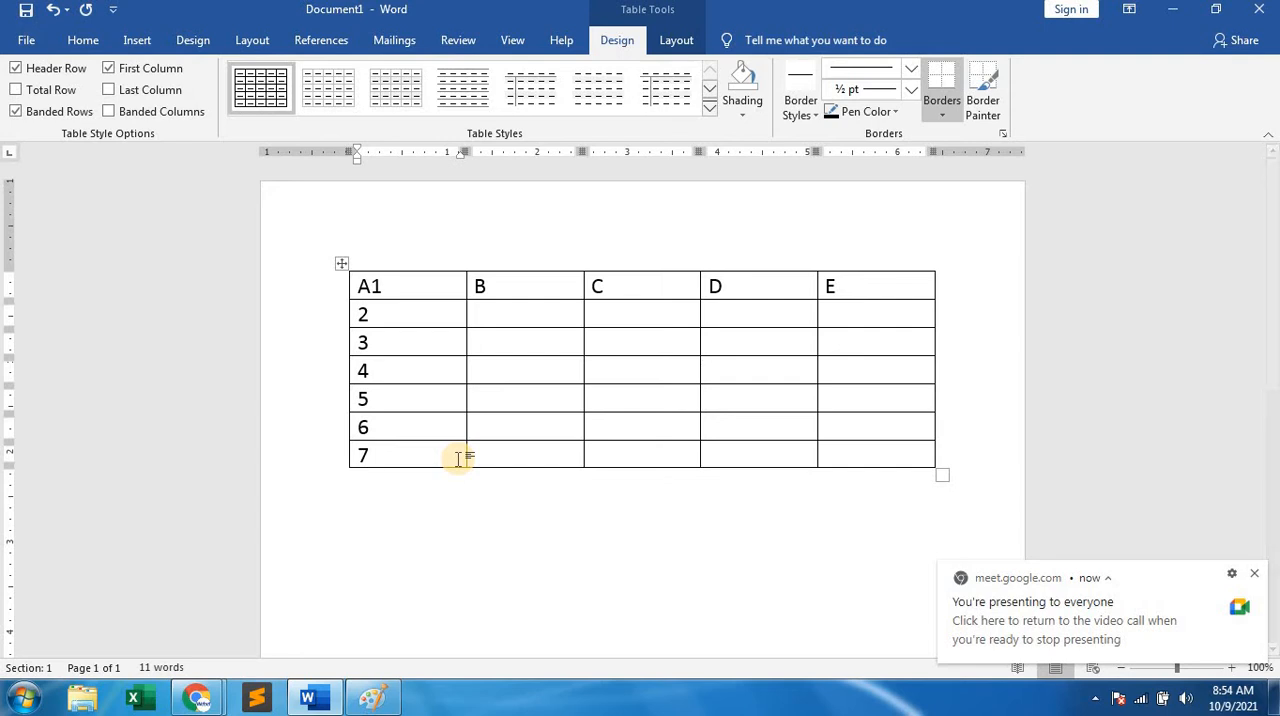
Place the cursor in the empty table cell where column C meets row 4.
left_click(381, 287)
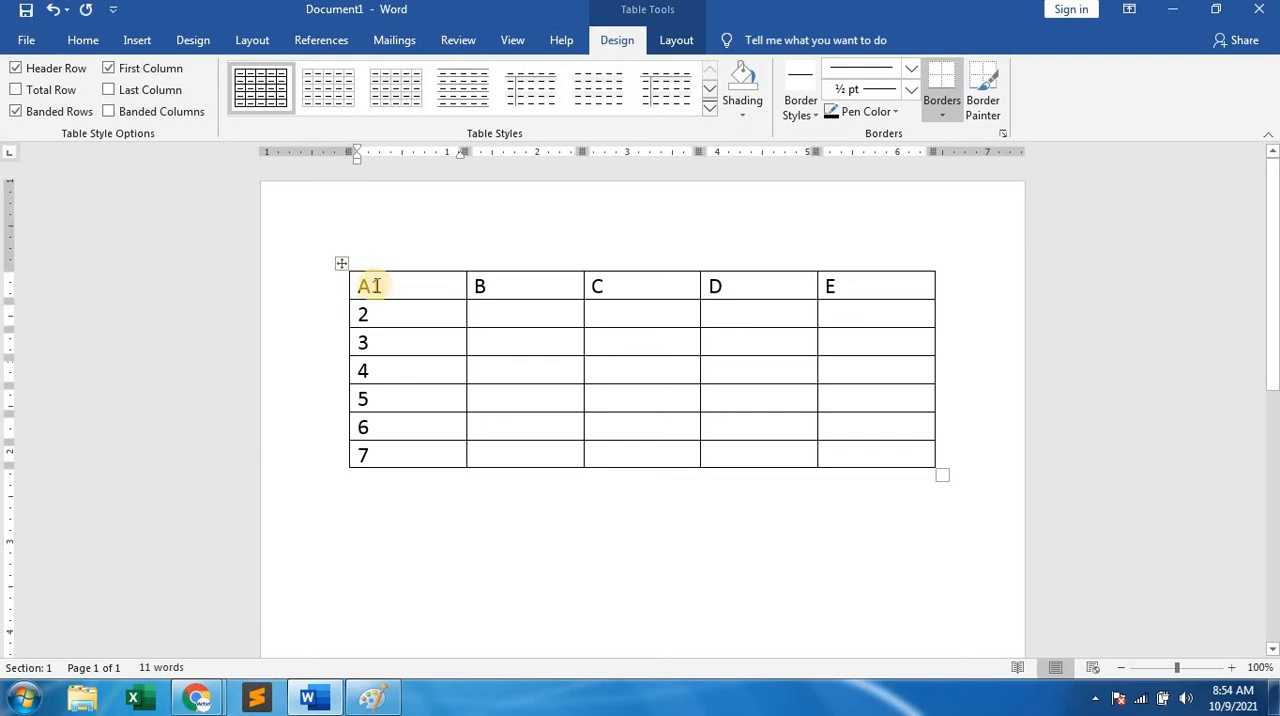
left_click(775, 287)
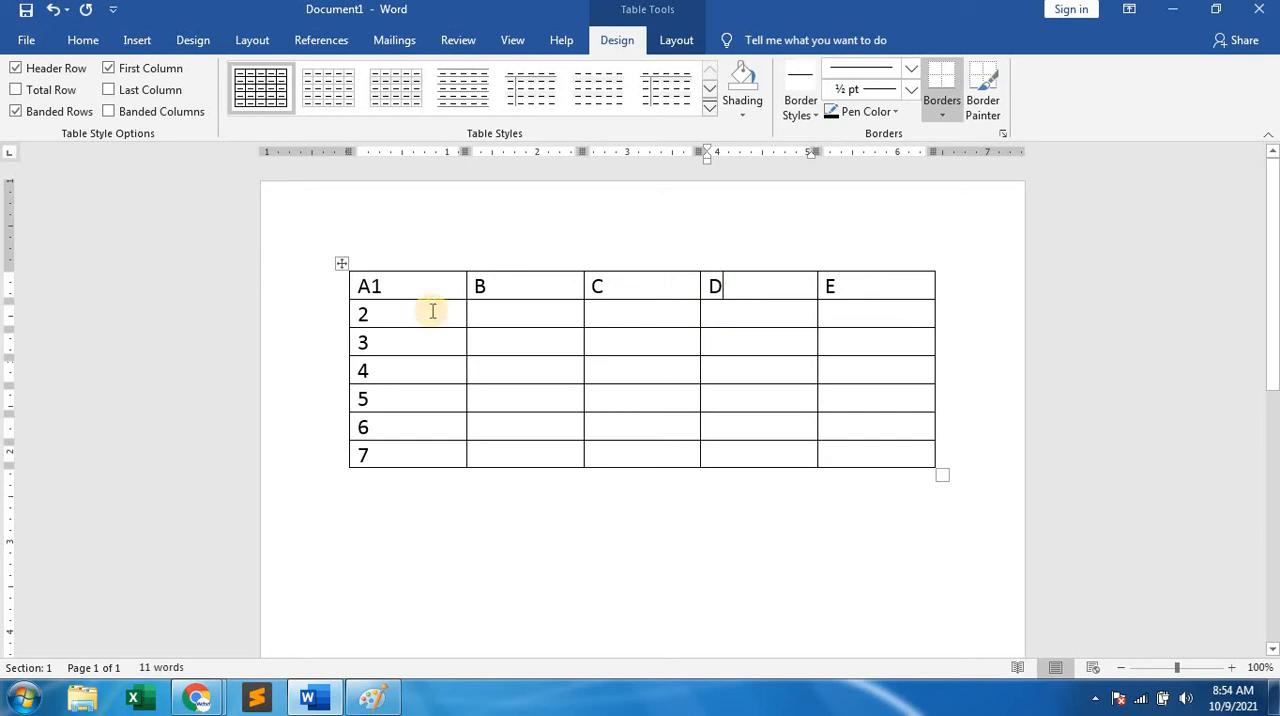
left_click(642, 371)
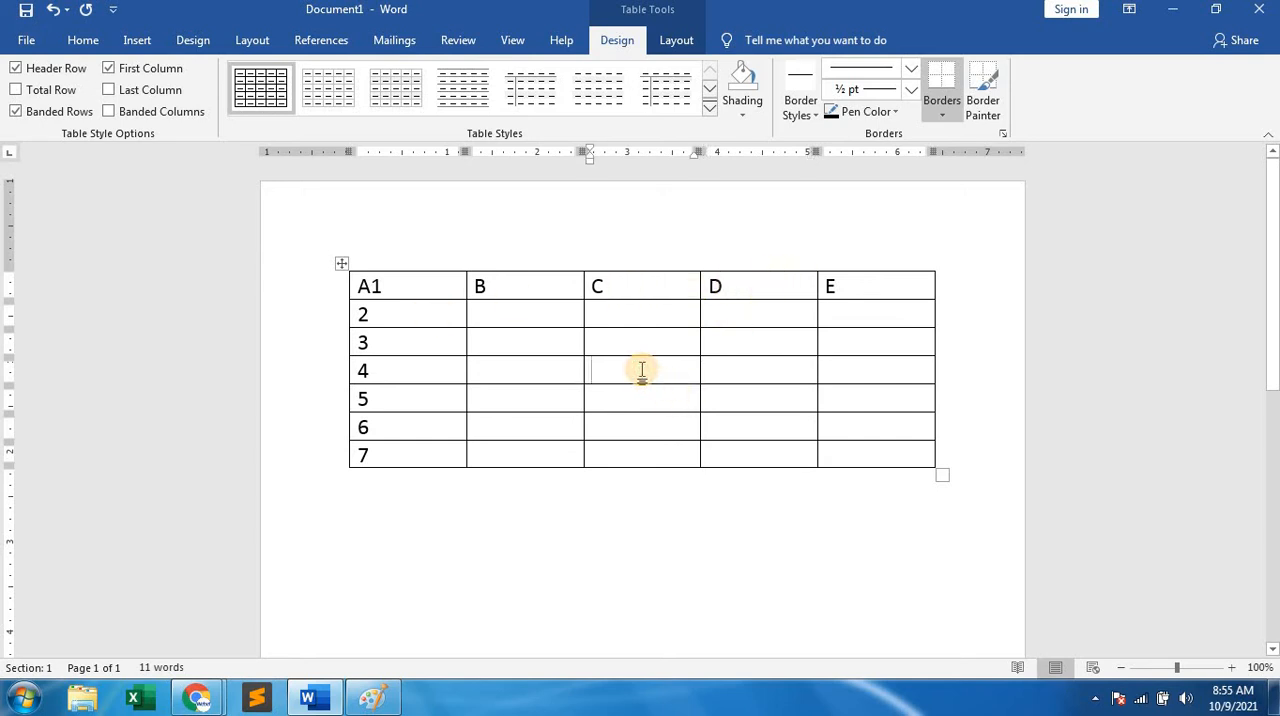
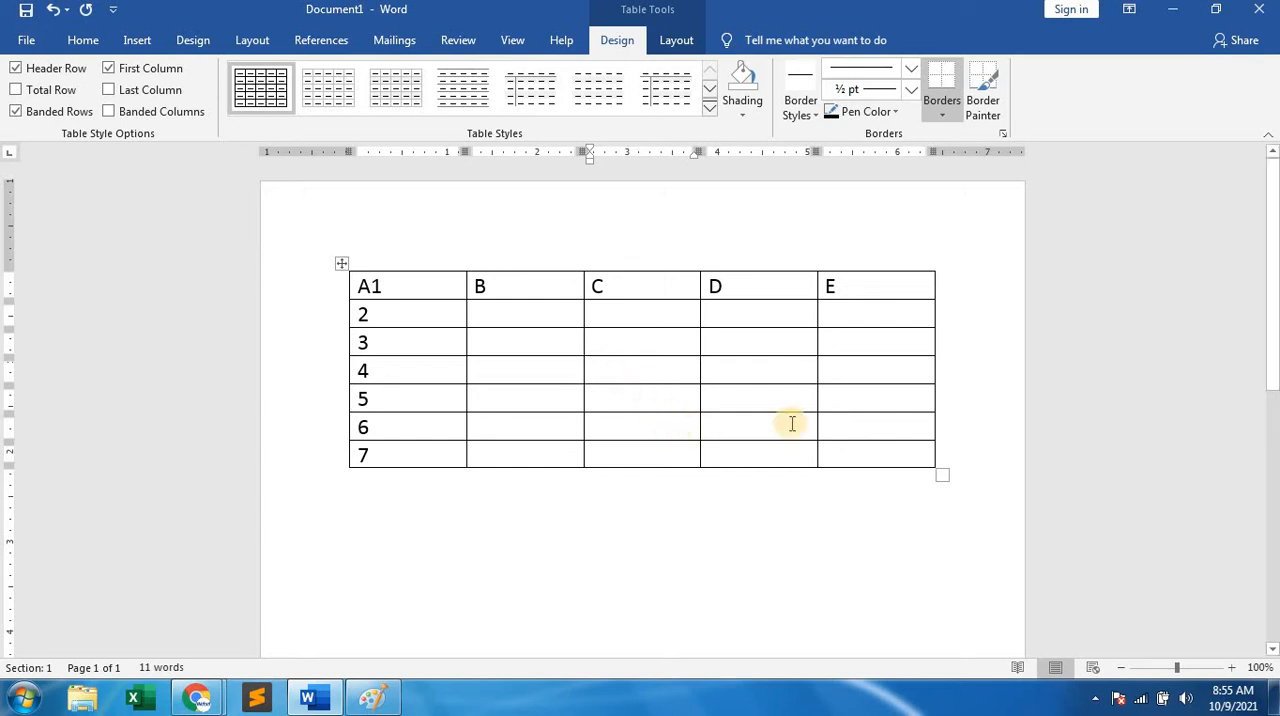
Insert a blank column to the left of column C and remove it again.
left_click(844, 421)
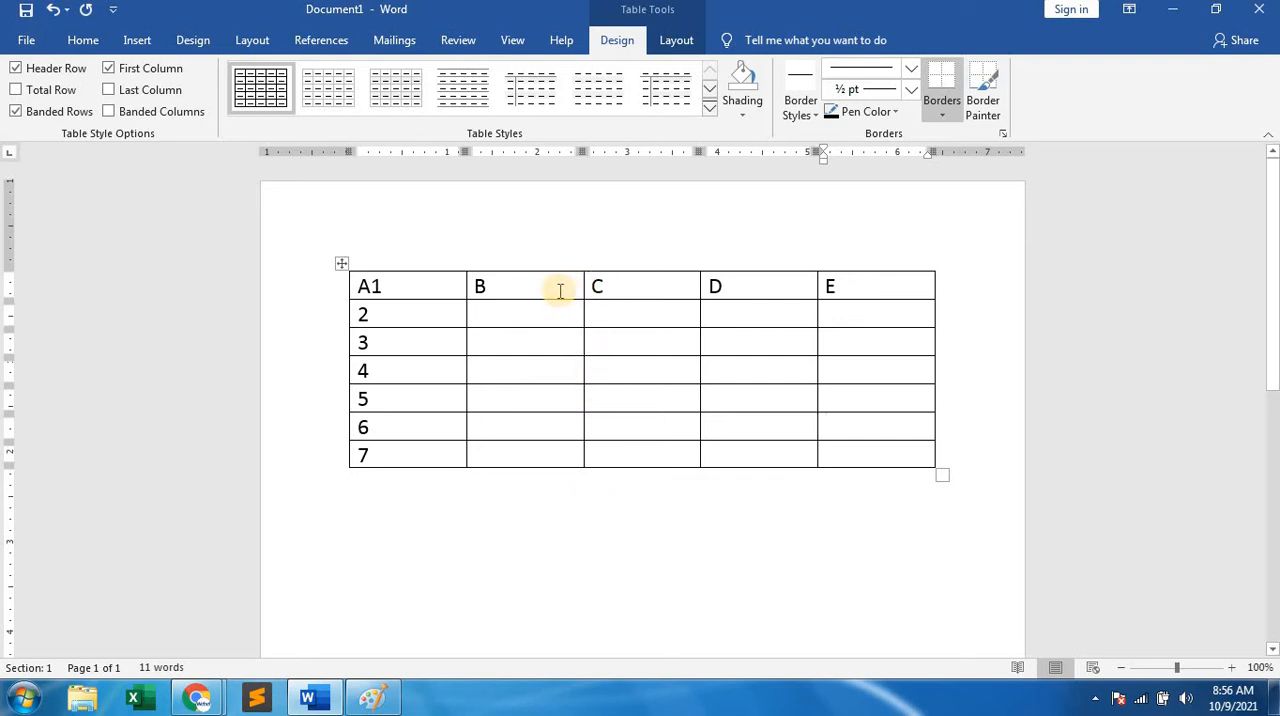
left_click(646, 289)
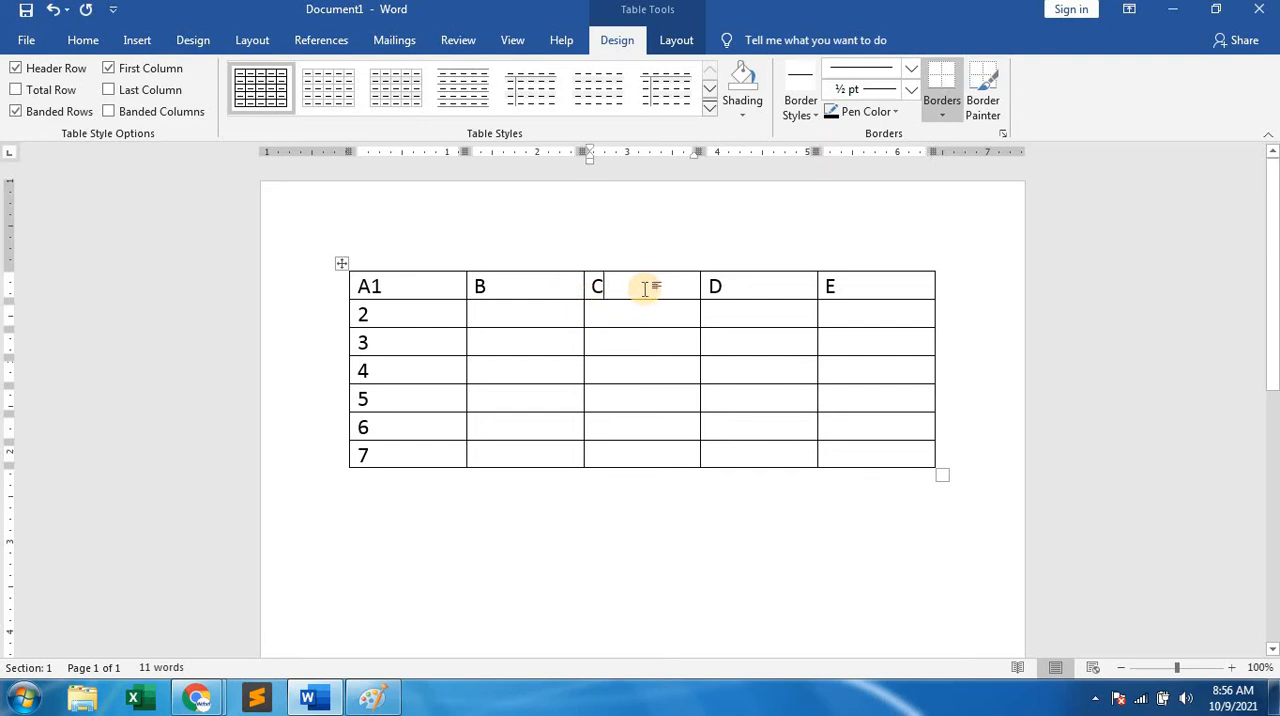
right_click(645, 289)
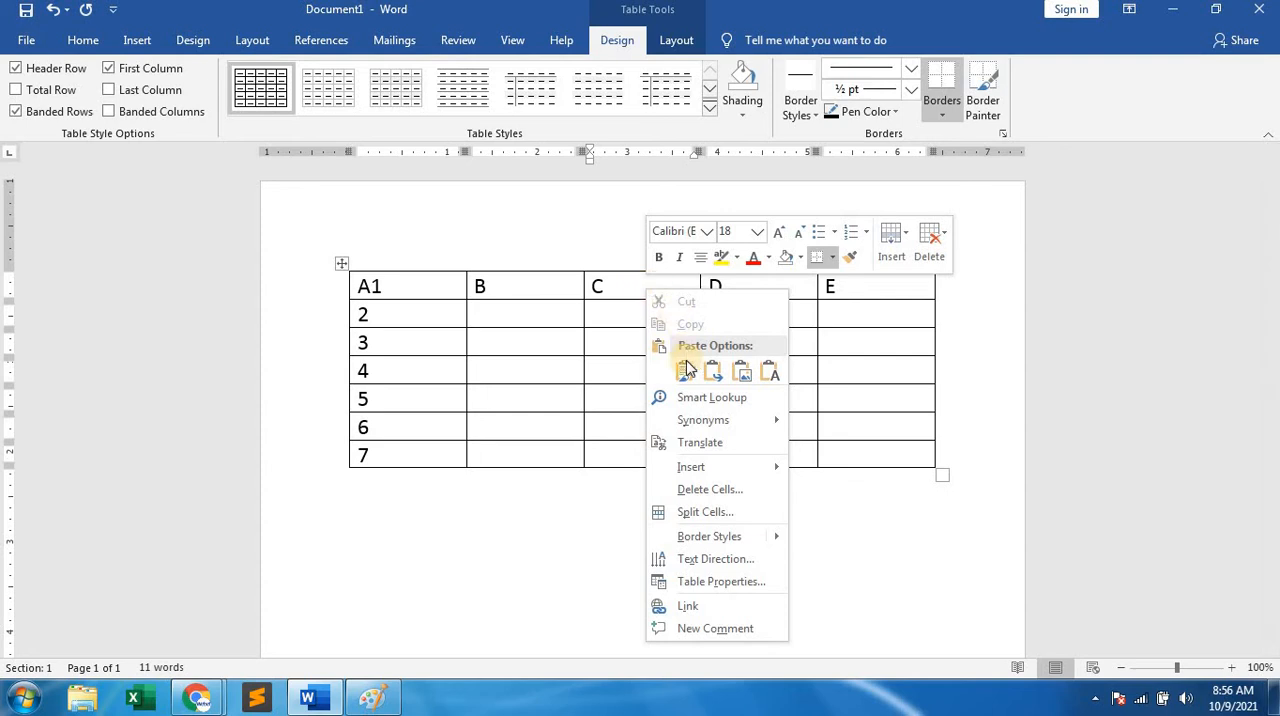
mouse_move(697, 469)
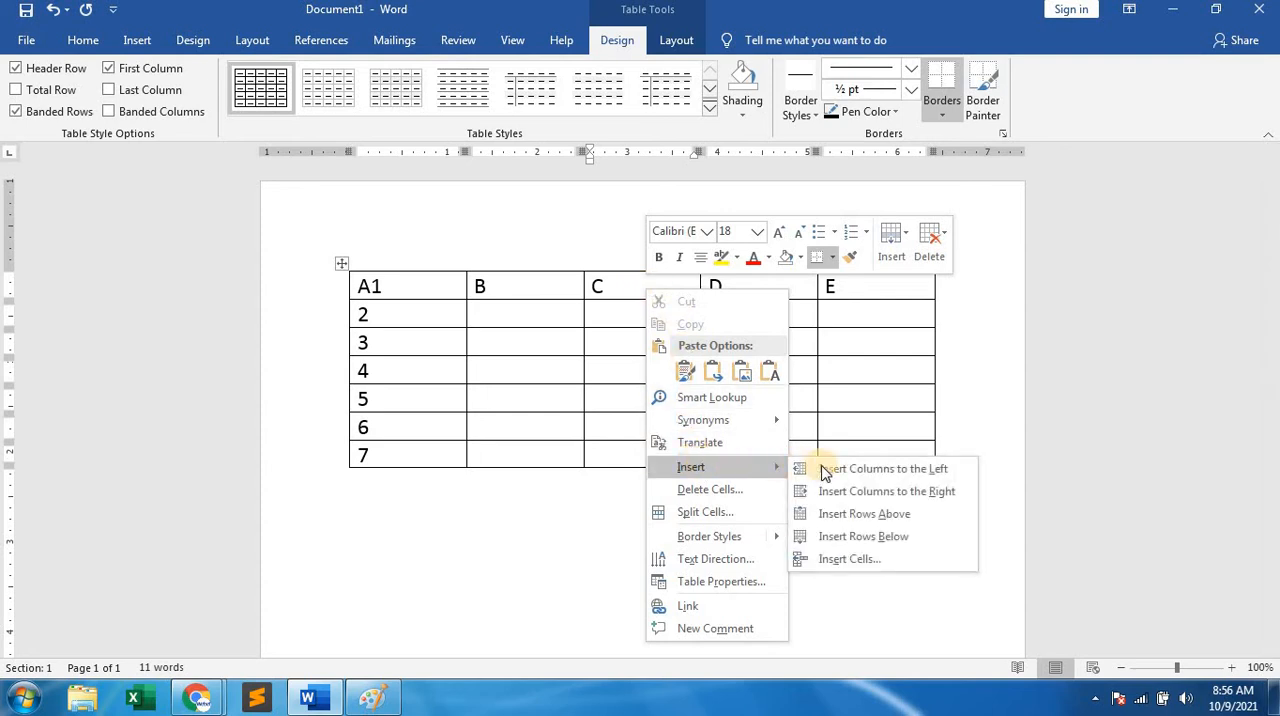
left_click(921, 471)
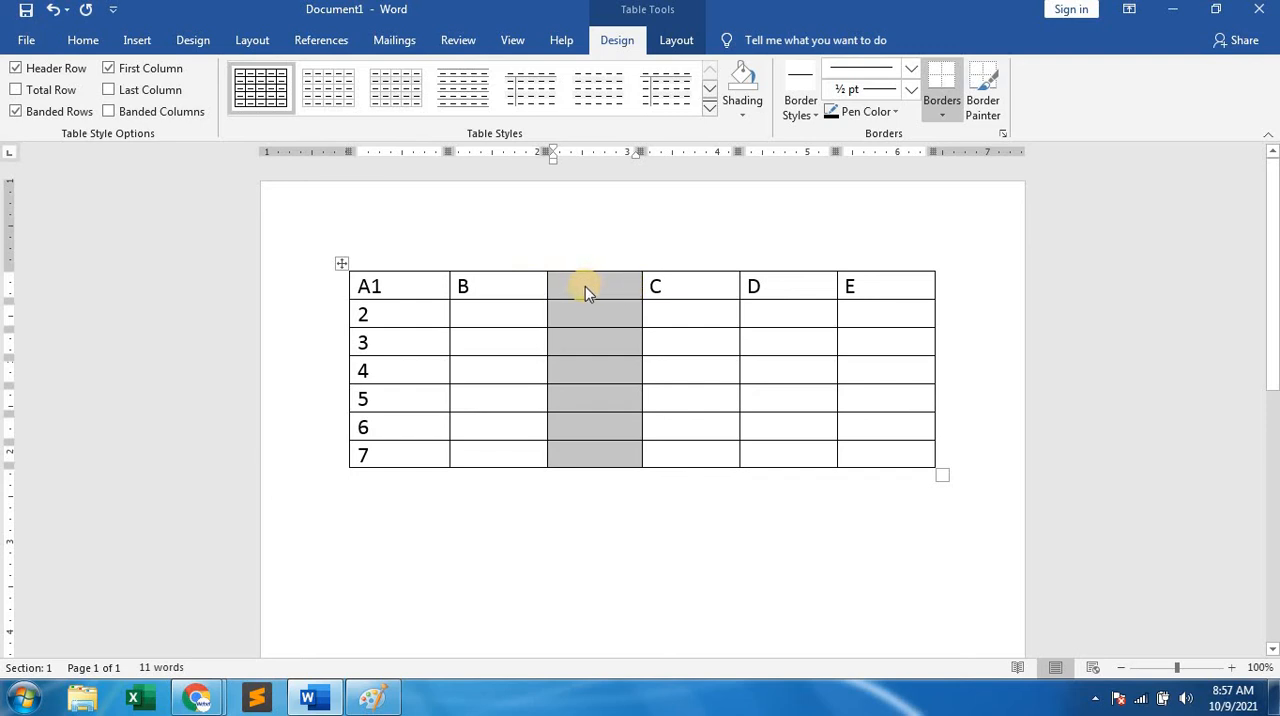
key("BackSpace")
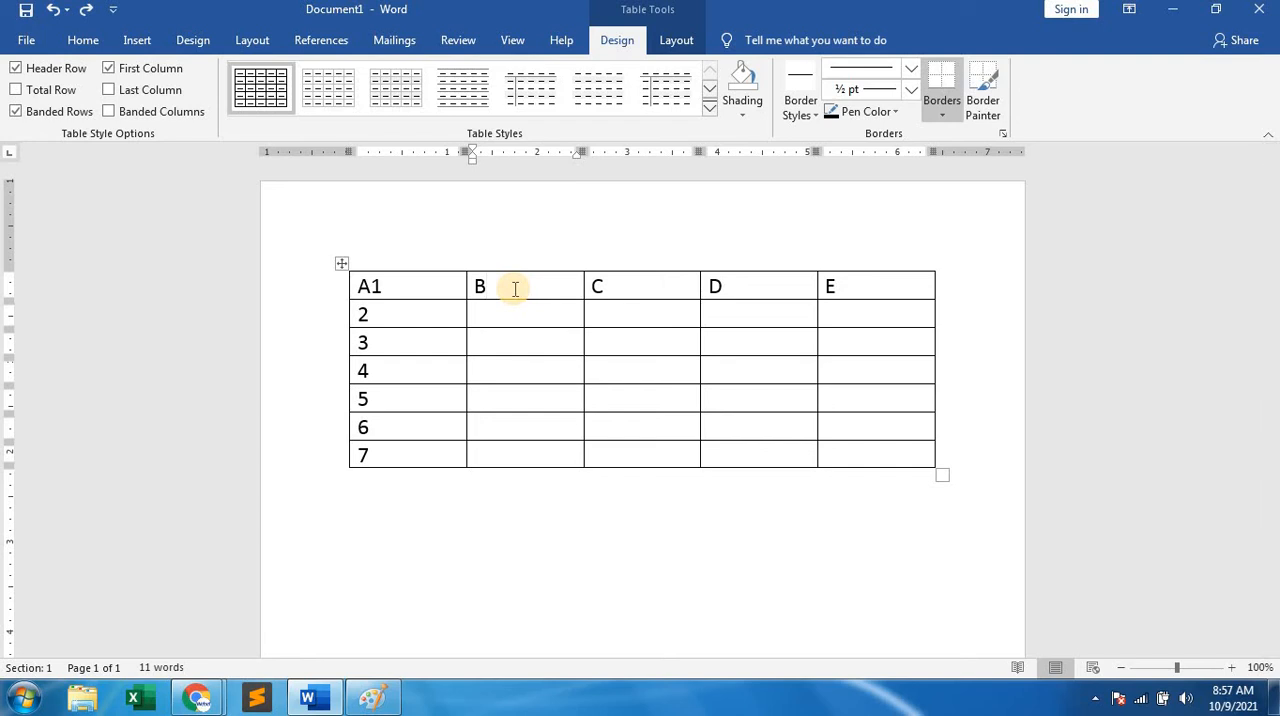
Insert a blank column to the right of column B, place the cursor in its header cell, and undo the insertion.
right_click(505, 285)
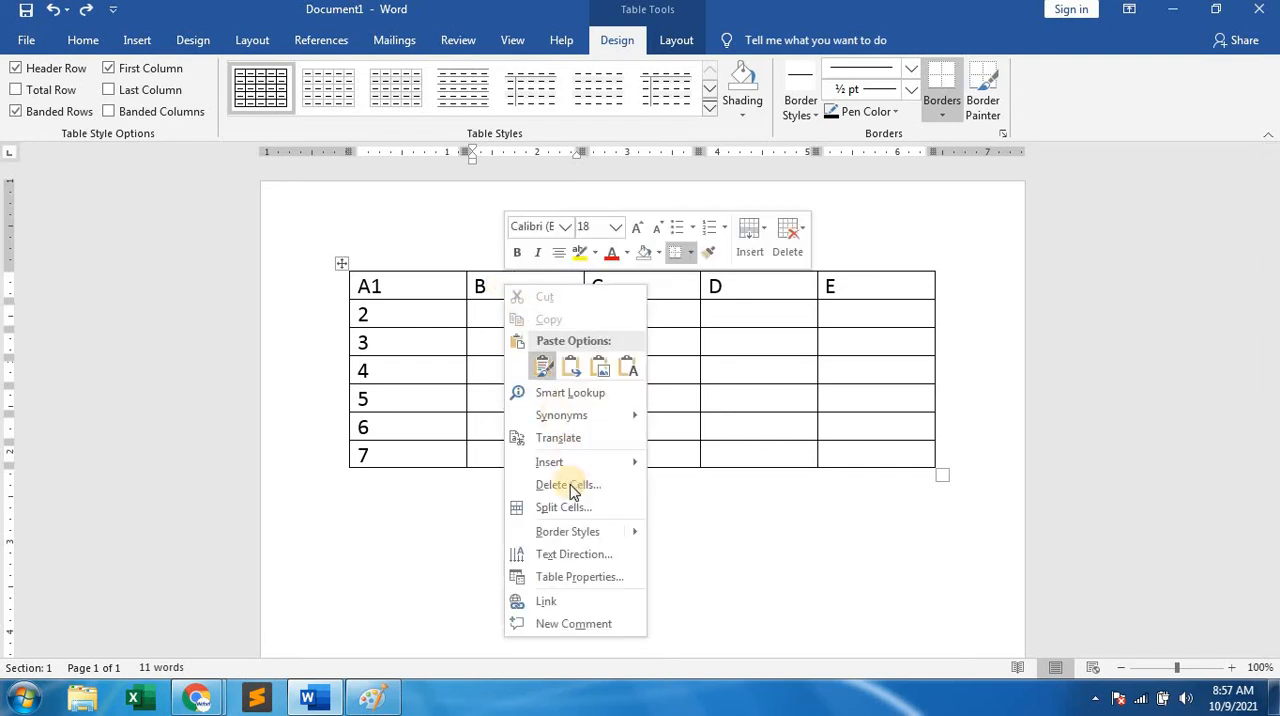
mouse_move(573, 462)
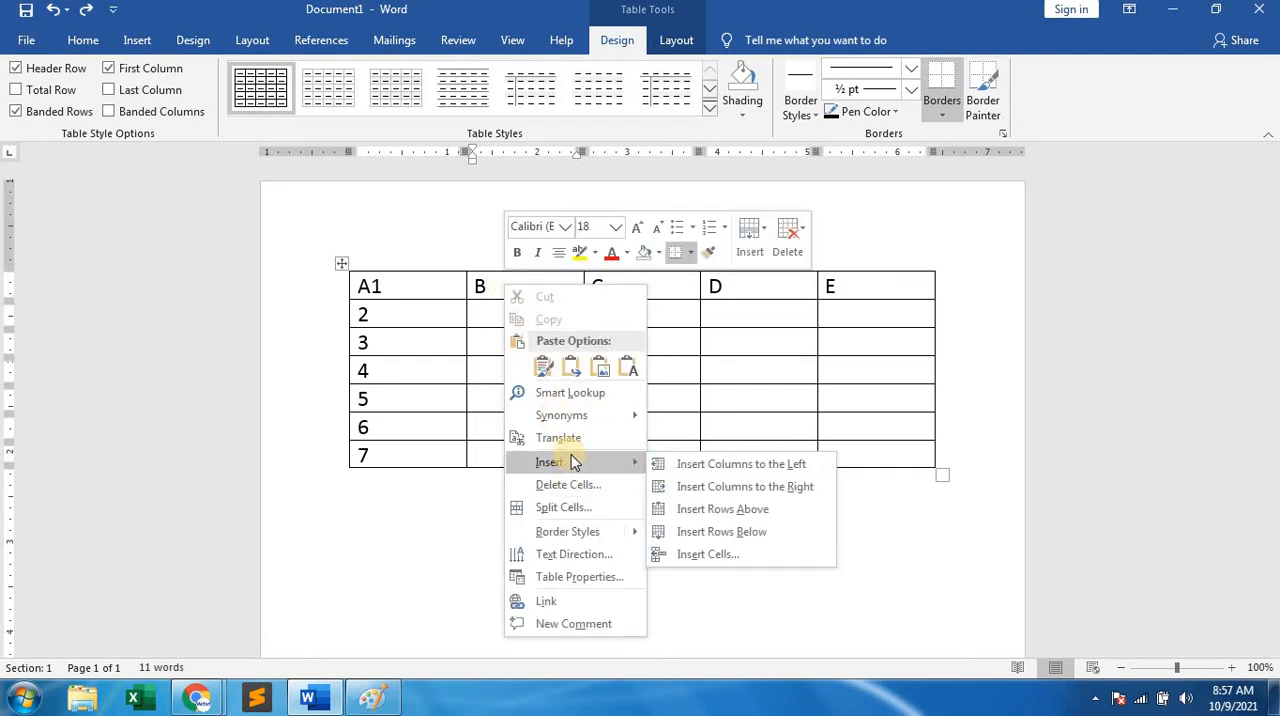
left_click(715, 487)
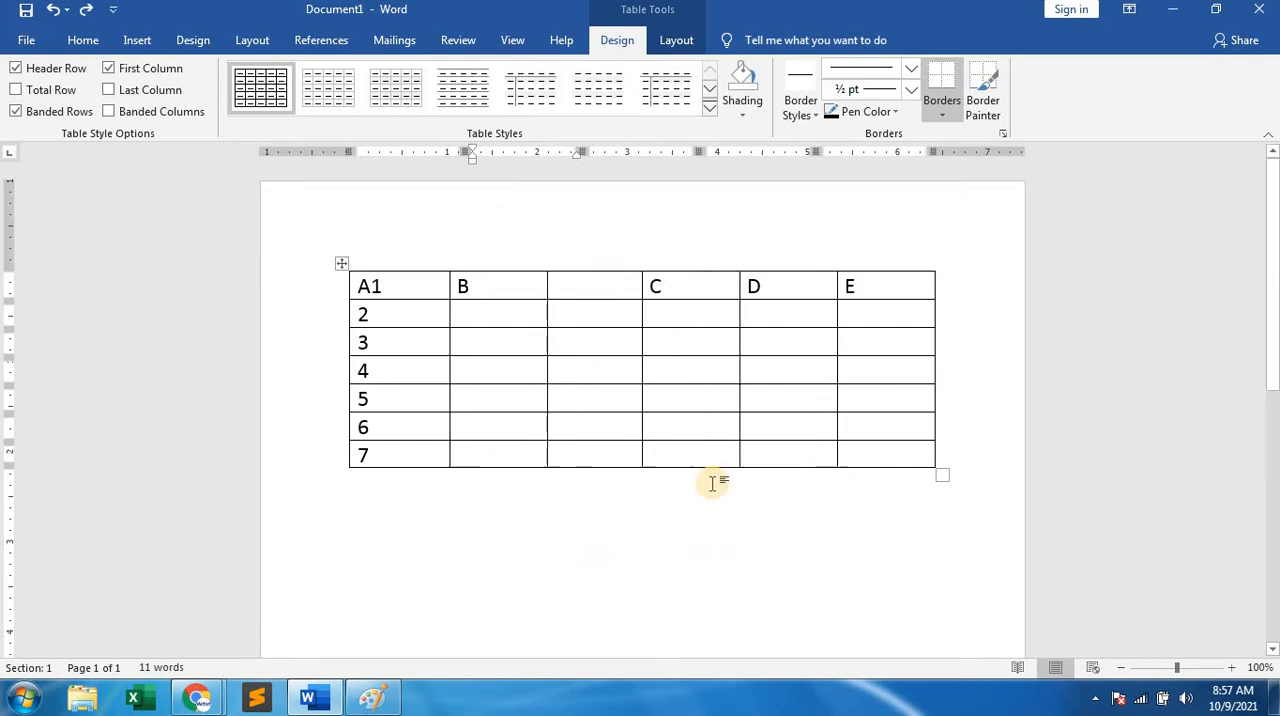
left_click(572, 286)
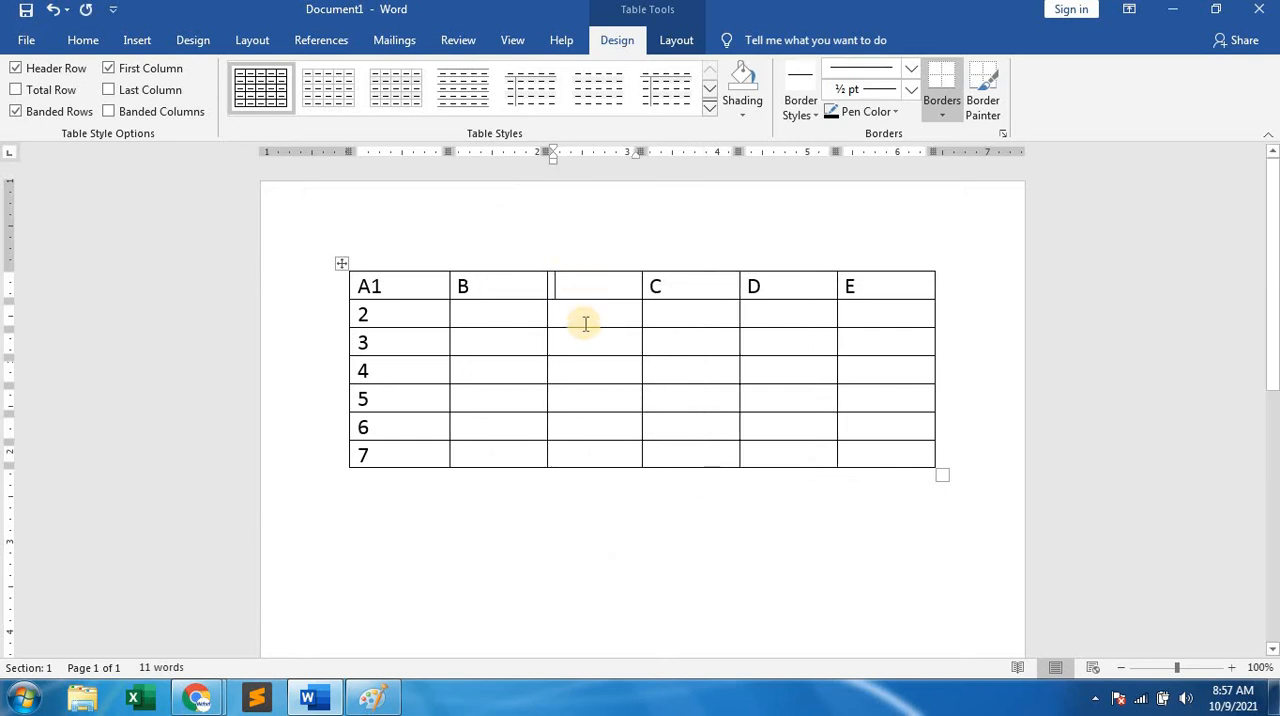
key("ctrl+z")
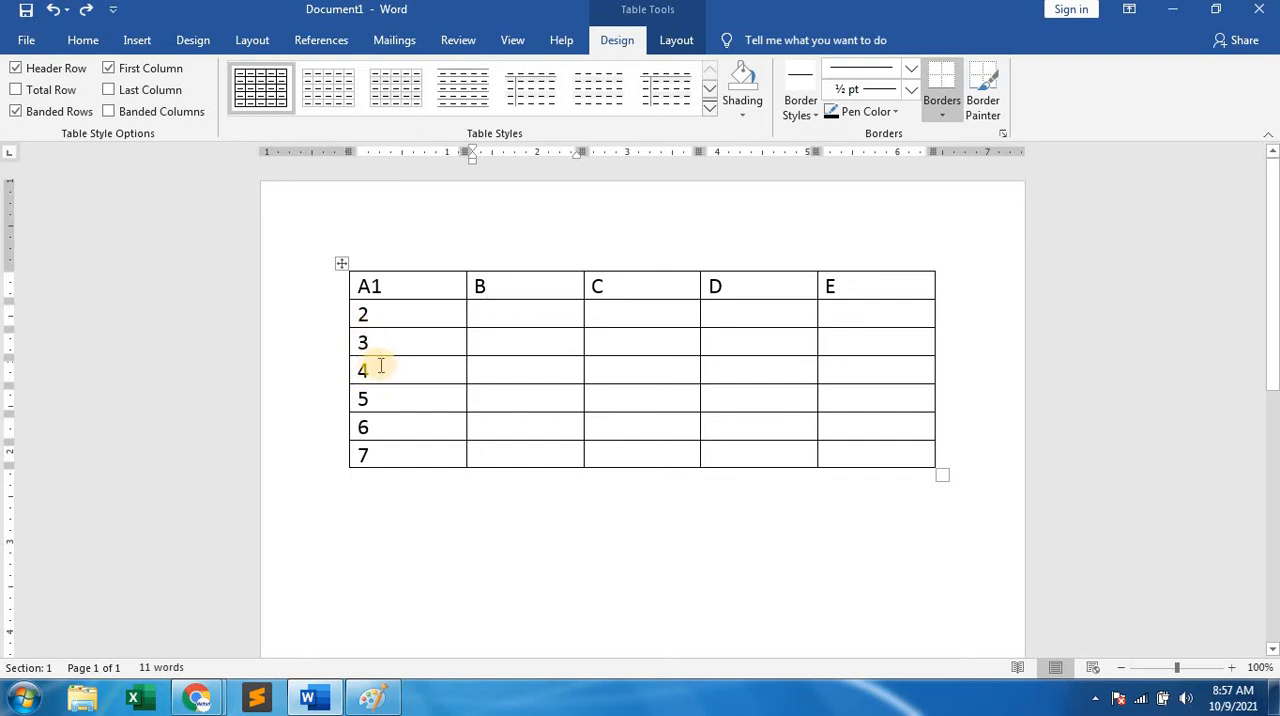
Insert a row below row 3, enter Z in its first cell, and undo both changes.
left_click(381, 342)
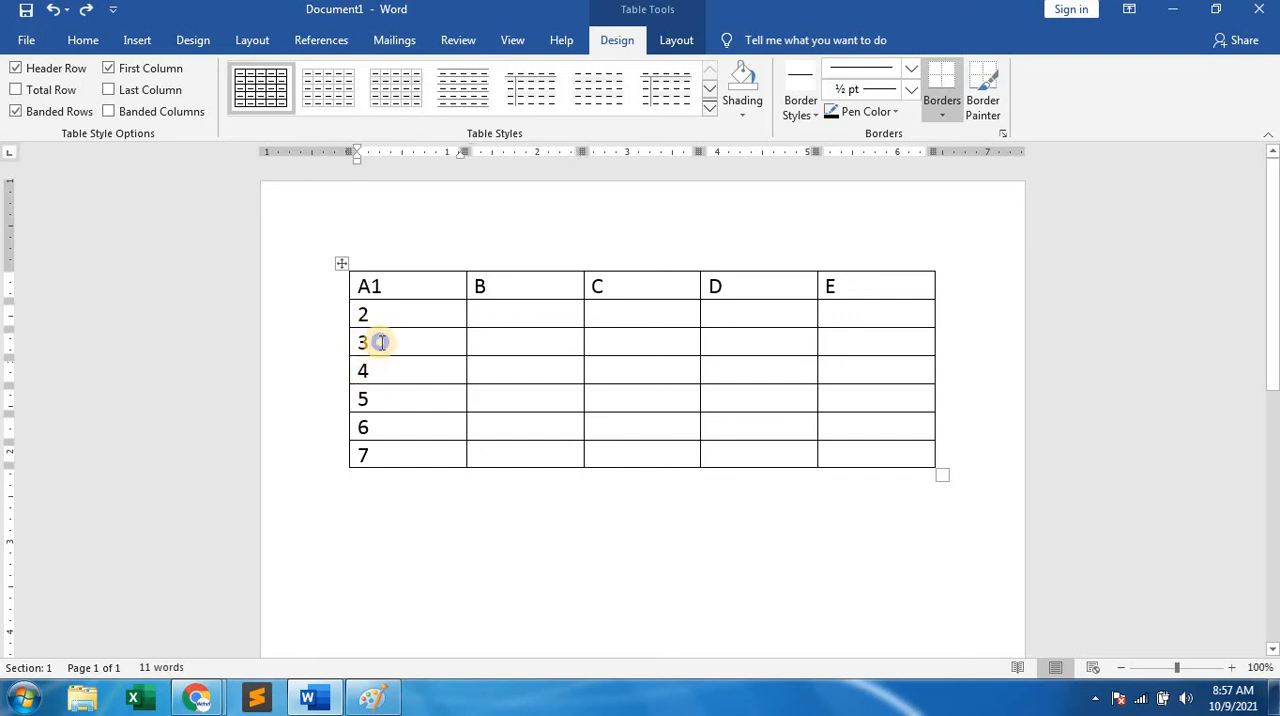
right_click(381, 342)
mouse_move(429, 508)
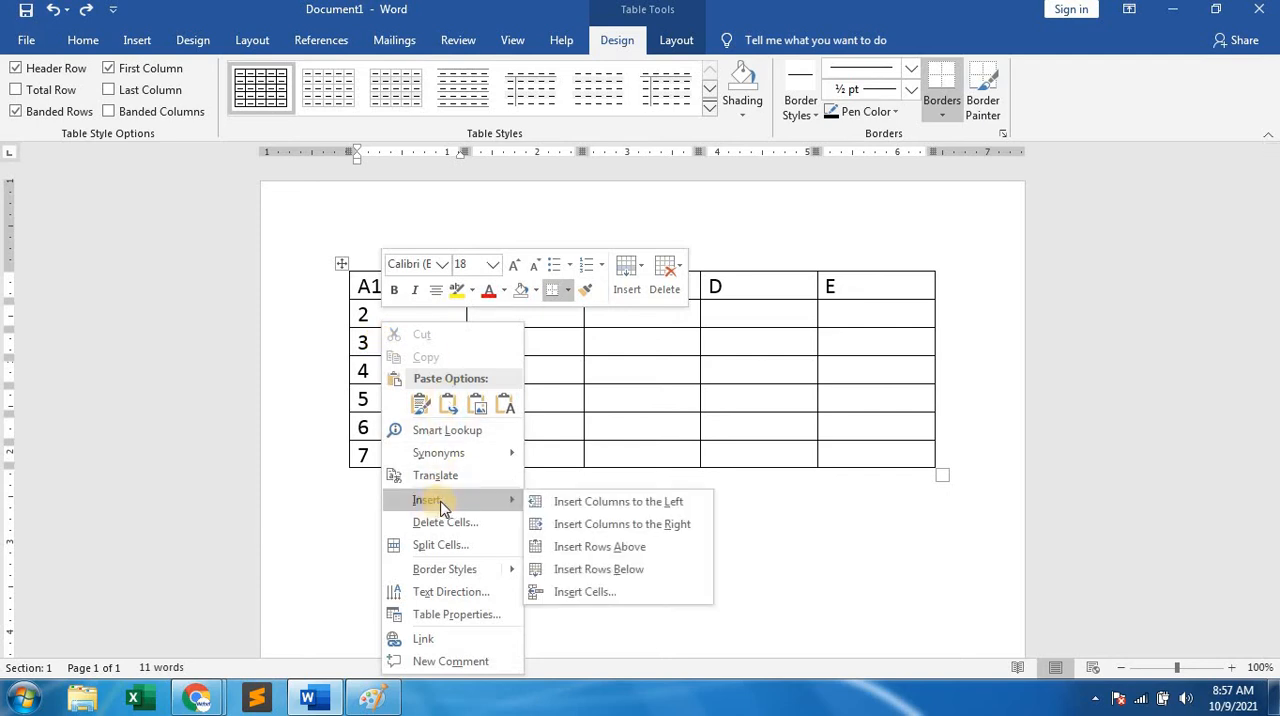
left_click(630, 569)
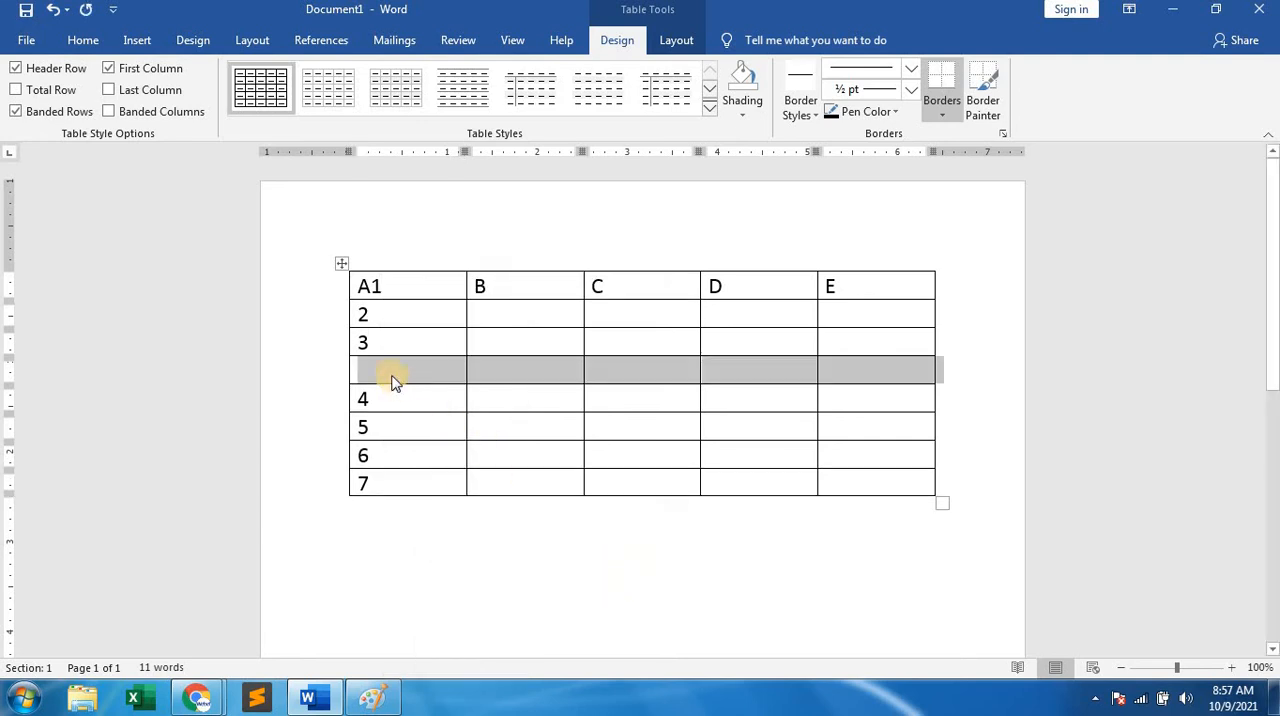
type("Z")
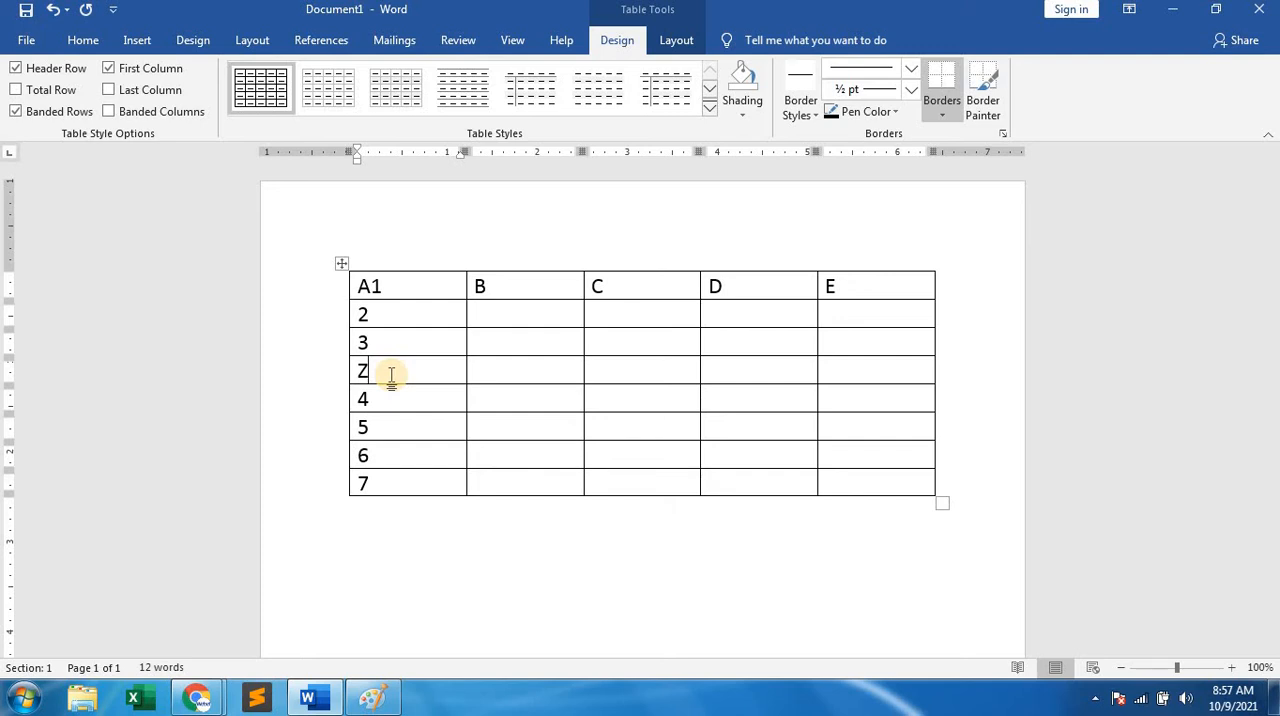
key("ctrl+z")
key("ctrl+z")
Insert a blank row above row 4 and place the cursor beside the number 4.
left_click(385, 369)
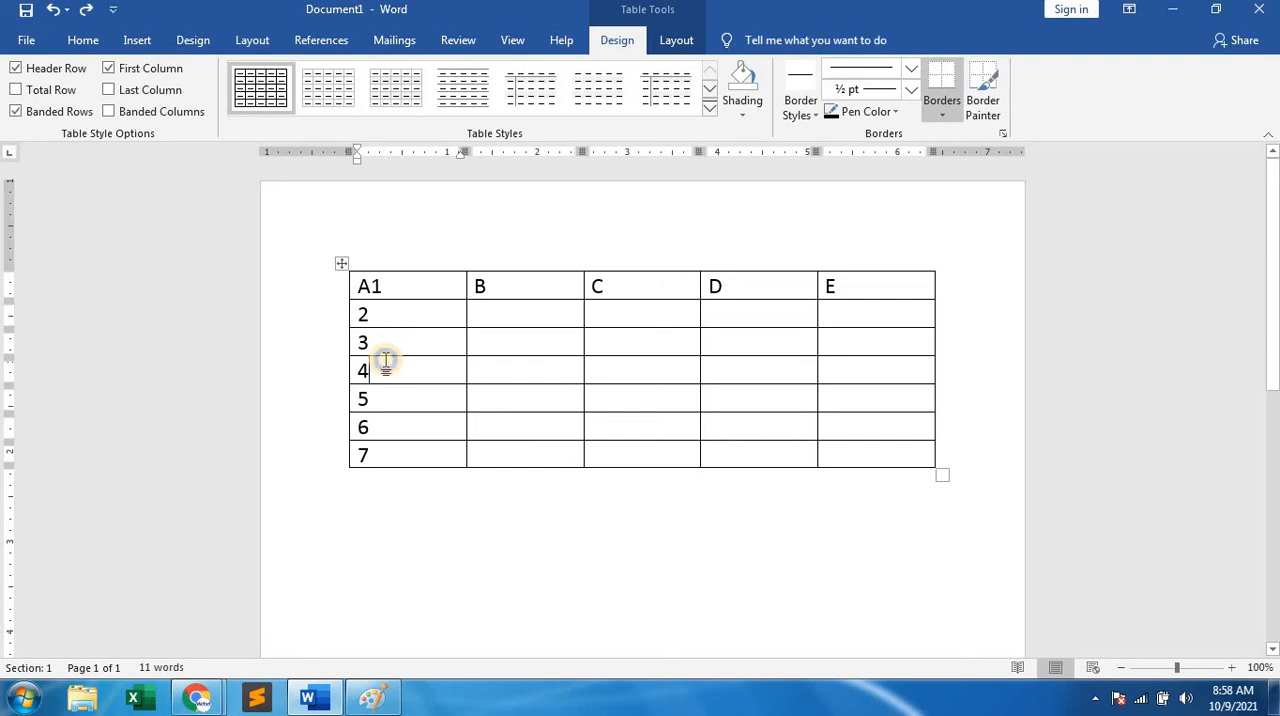
right_click(386, 368)
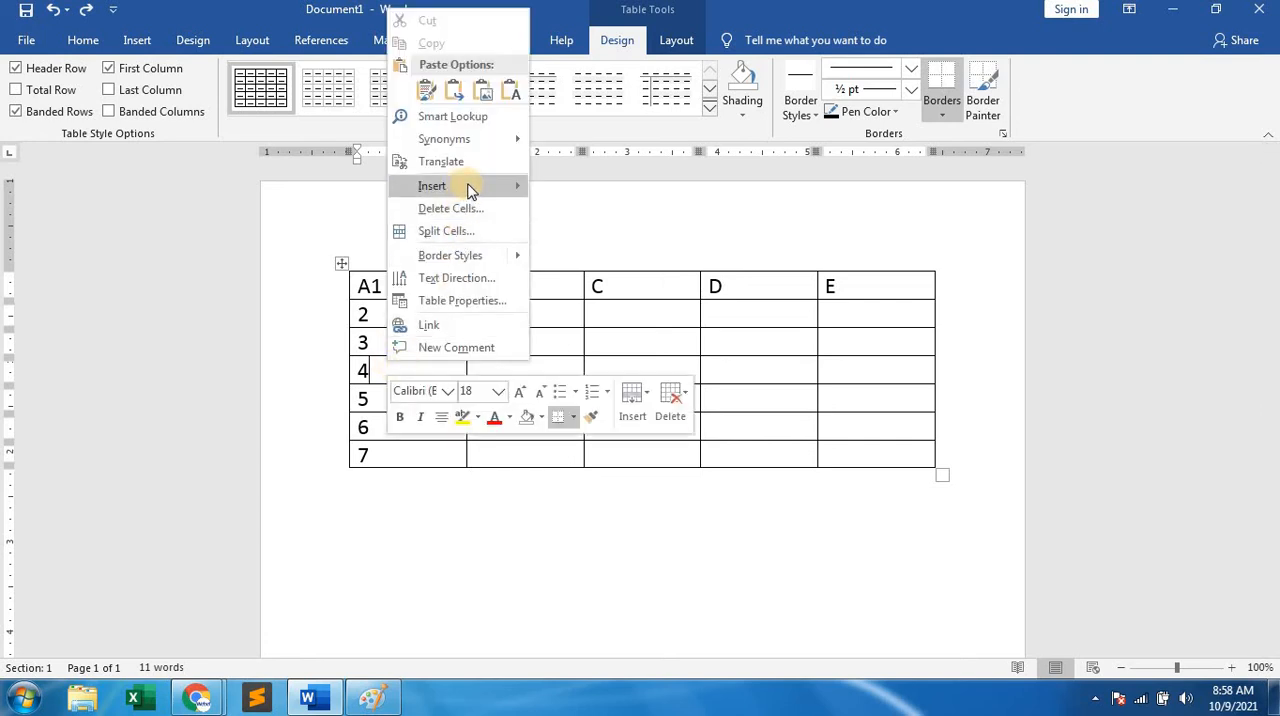
mouse_move(508, 188)
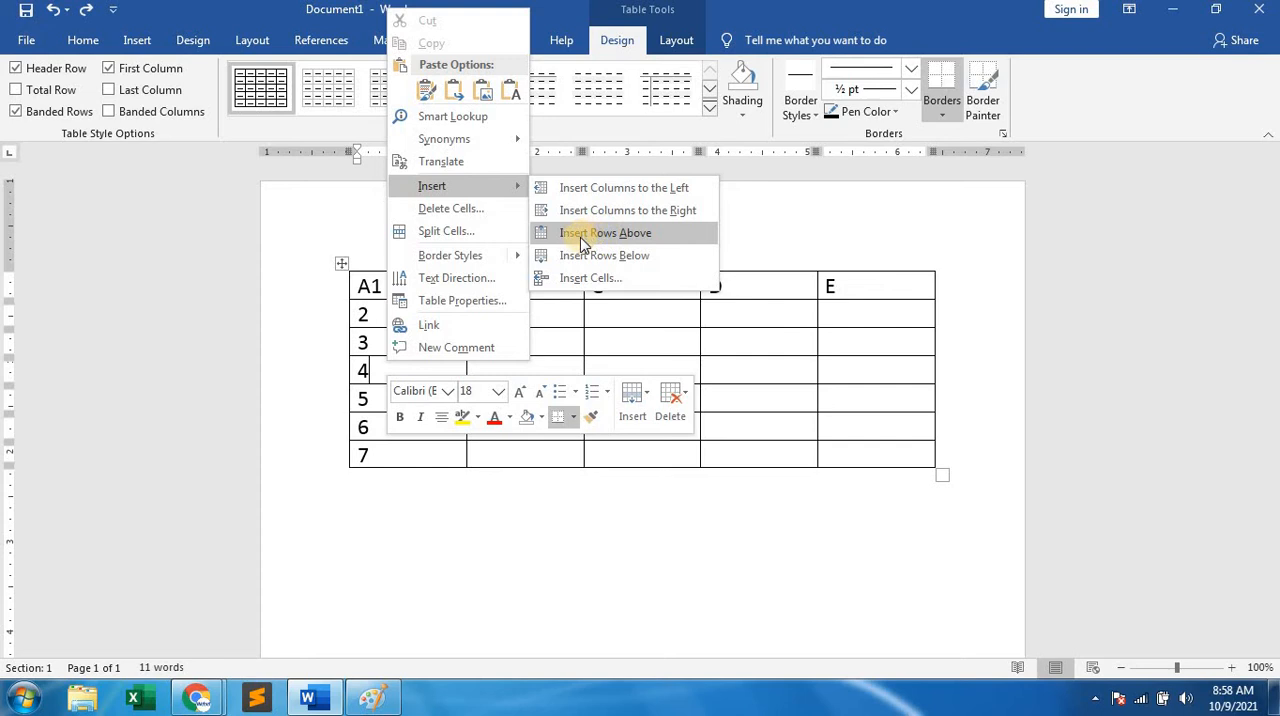
left_click(637, 240)
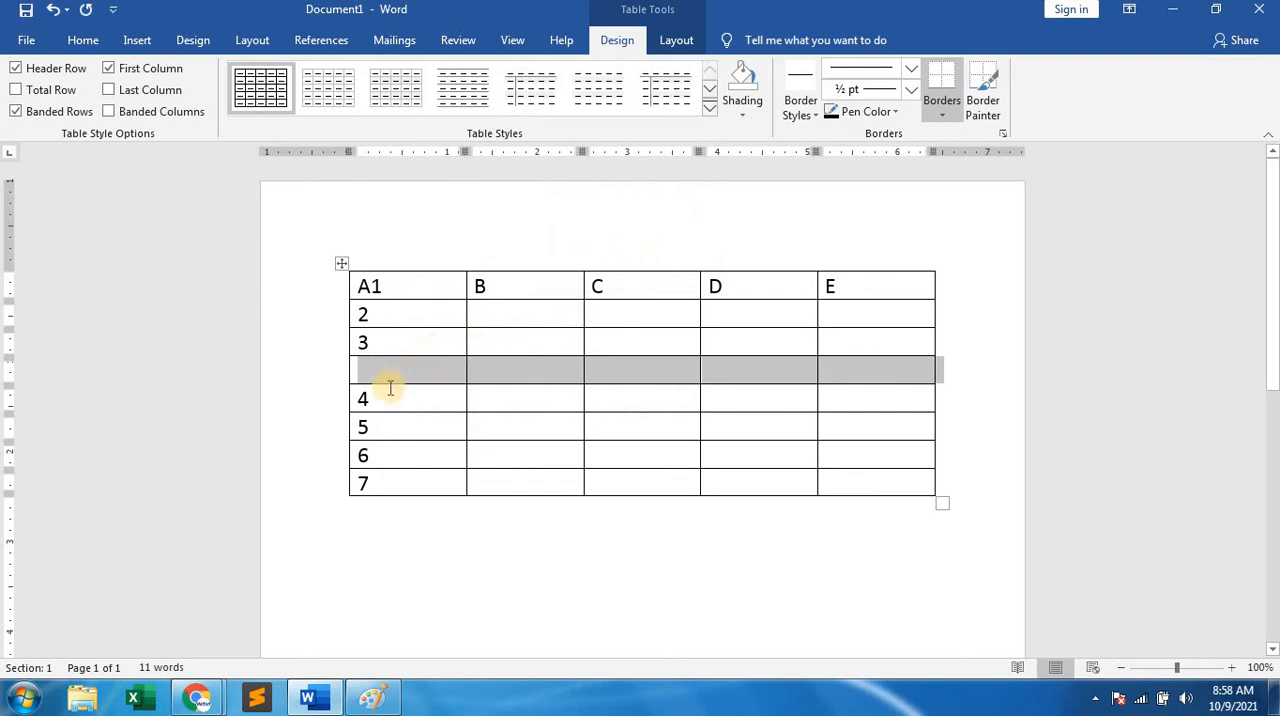
left_click(387, 398)
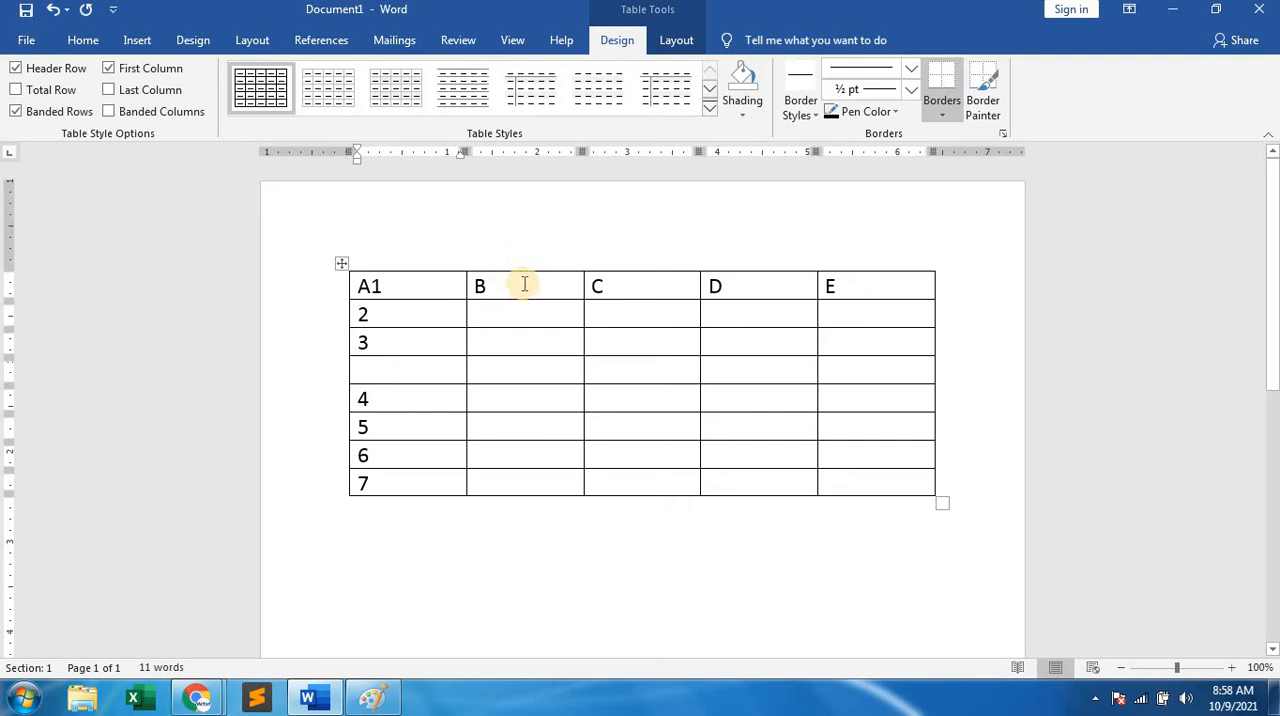
Place the cursor in the column C header cell, and undo and redo the row insertion.
left_click(613, 289)
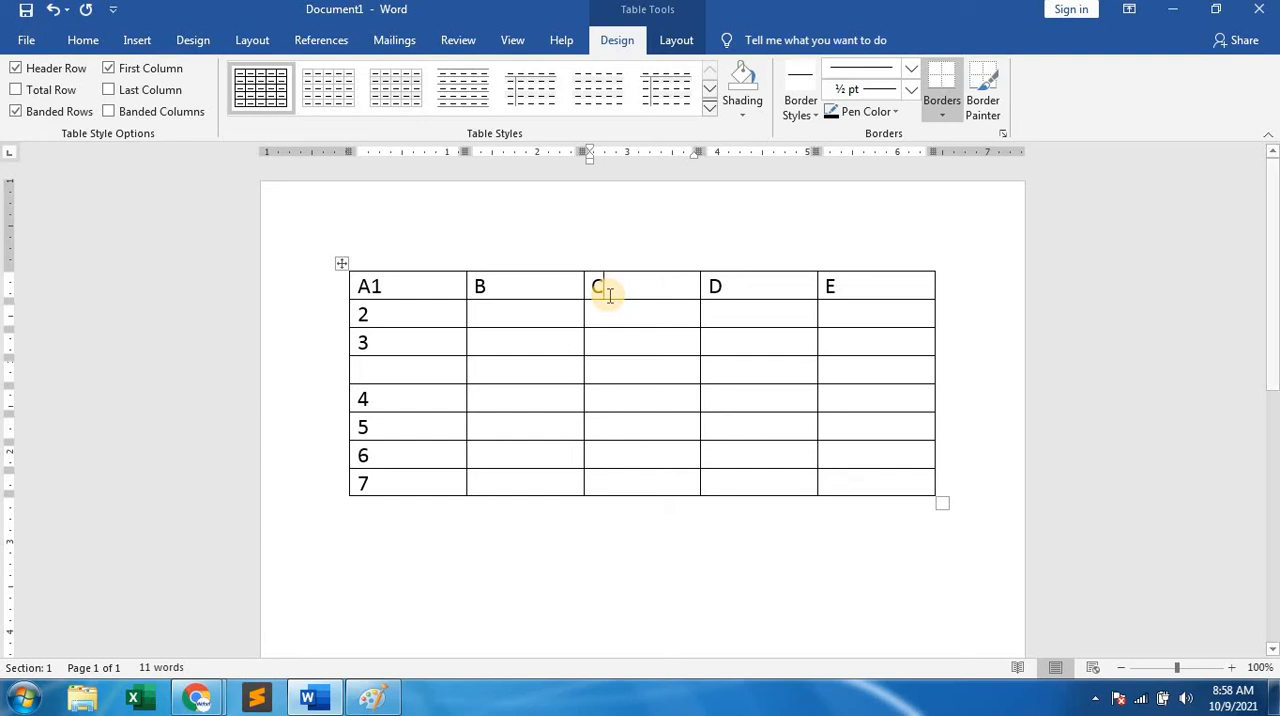
key("ctrl+z")
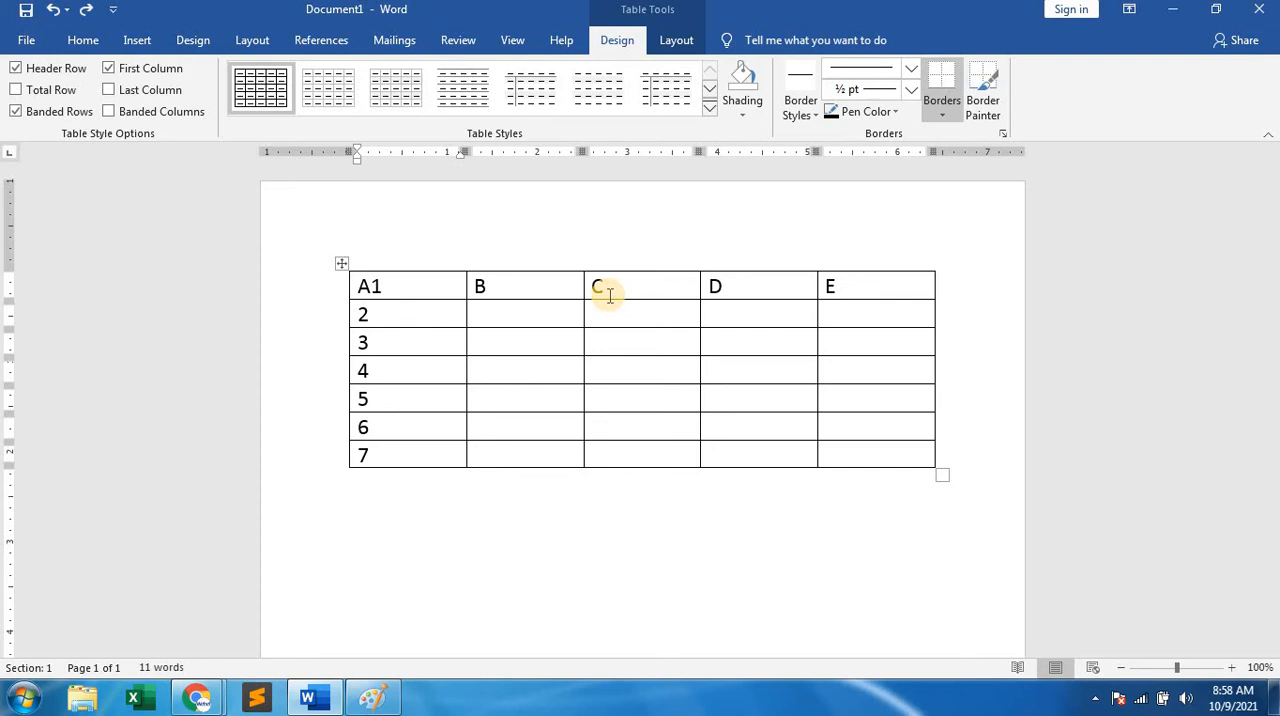
key("ctrl+y")
Delete the blank row between rows 3 and 4 from the table.
left_click(388, 374)
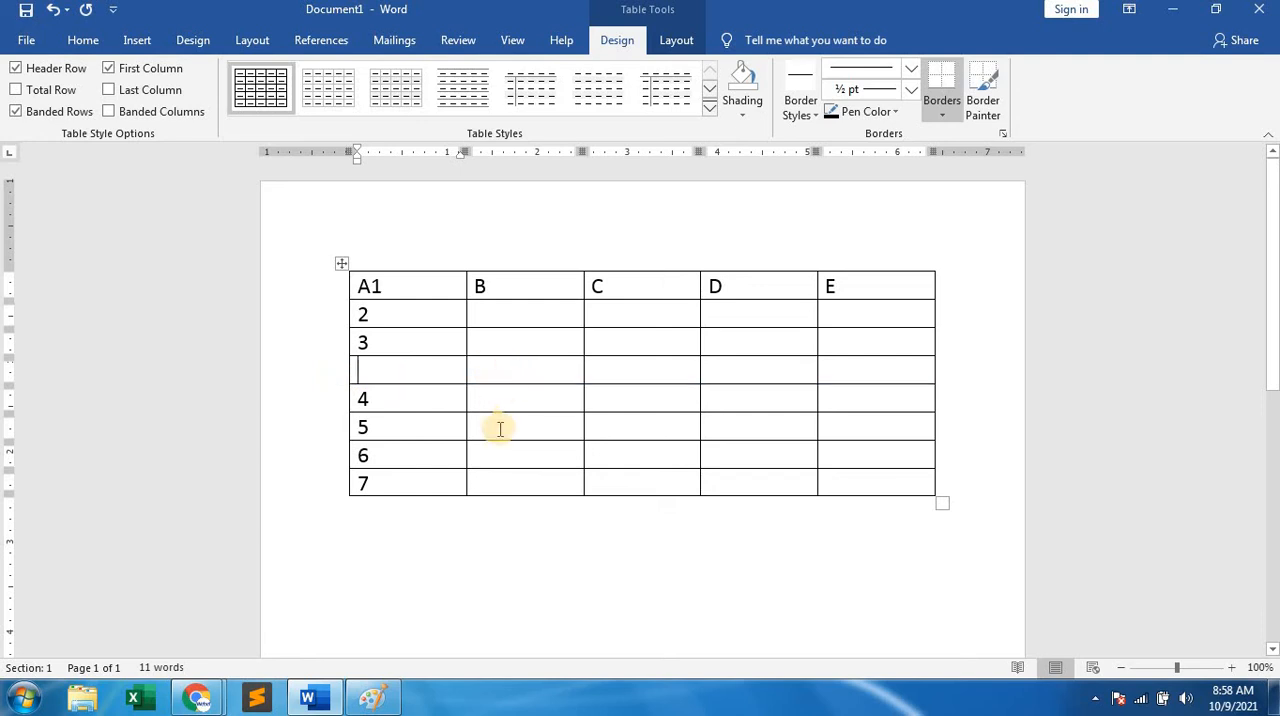
right_click(368, 374)
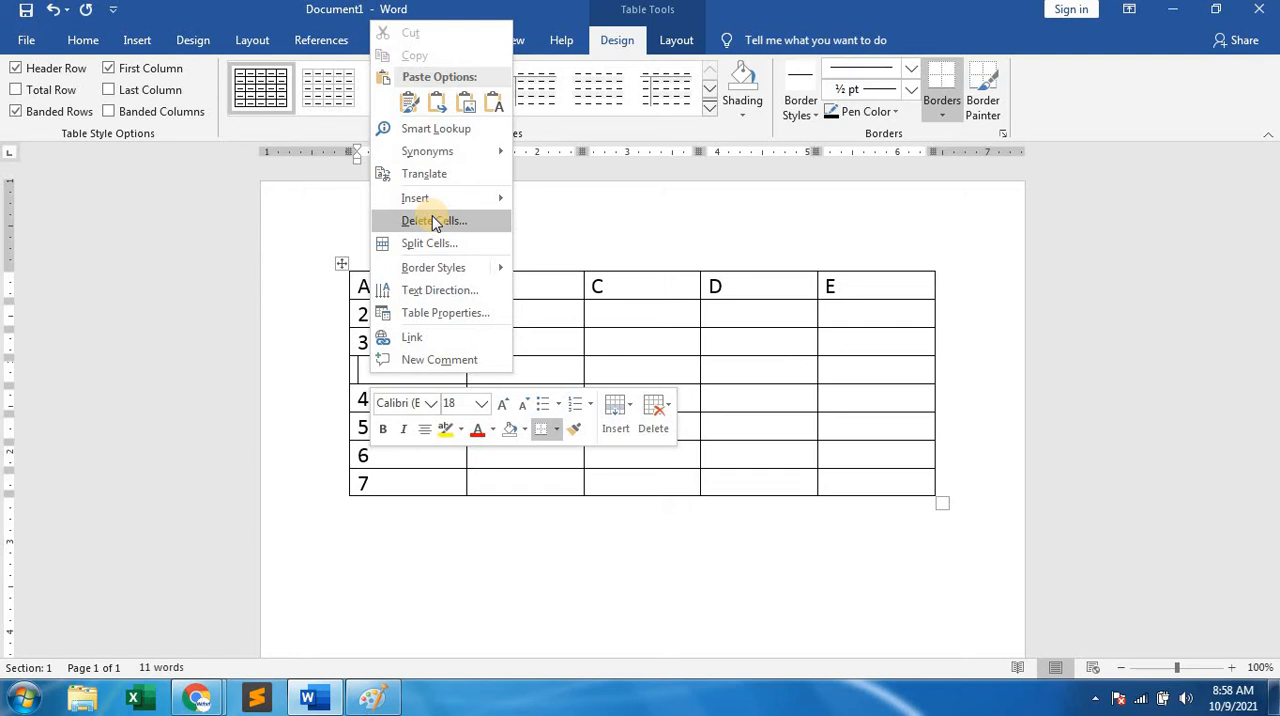
left_click(362, 370)
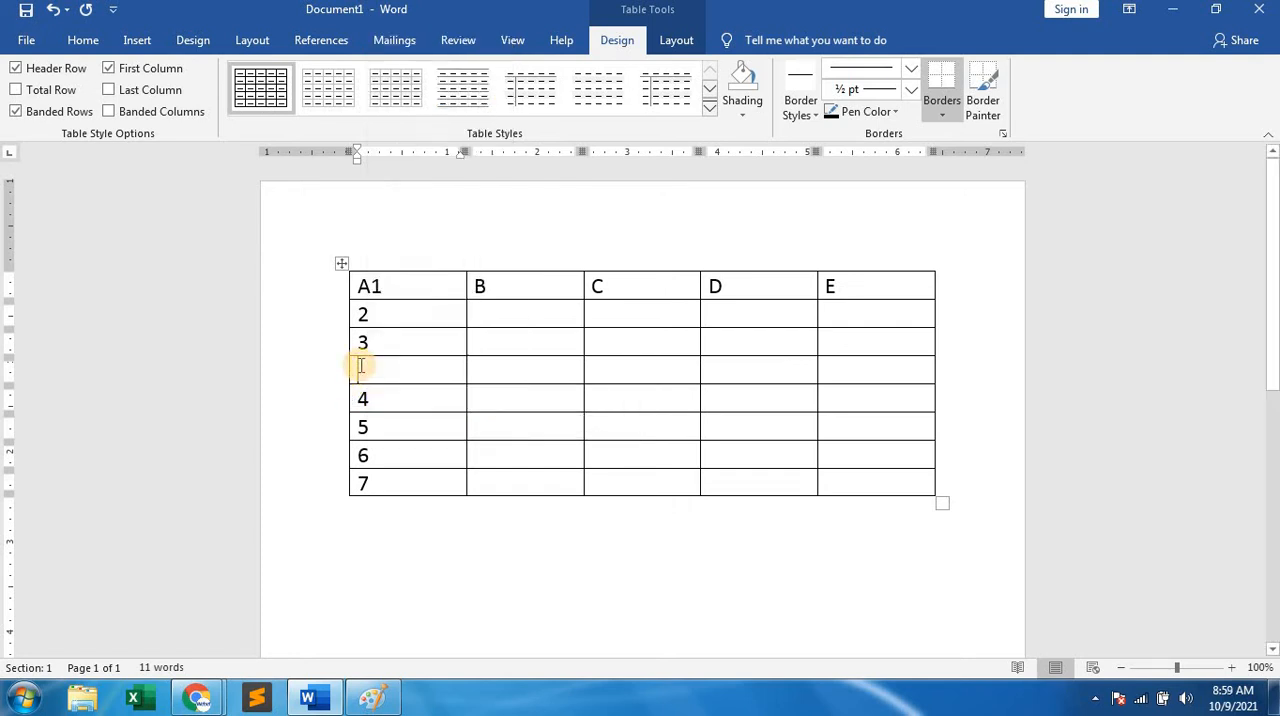
left_click(677, 42)
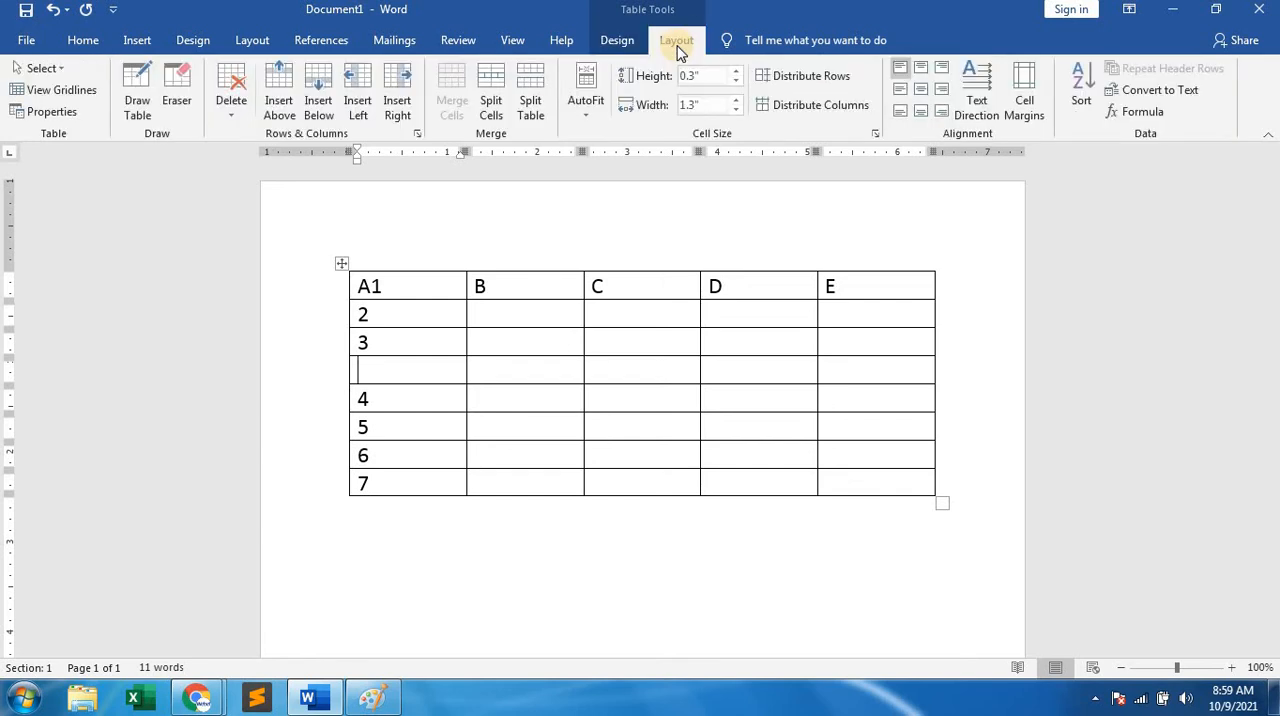
left_click(231, 105)
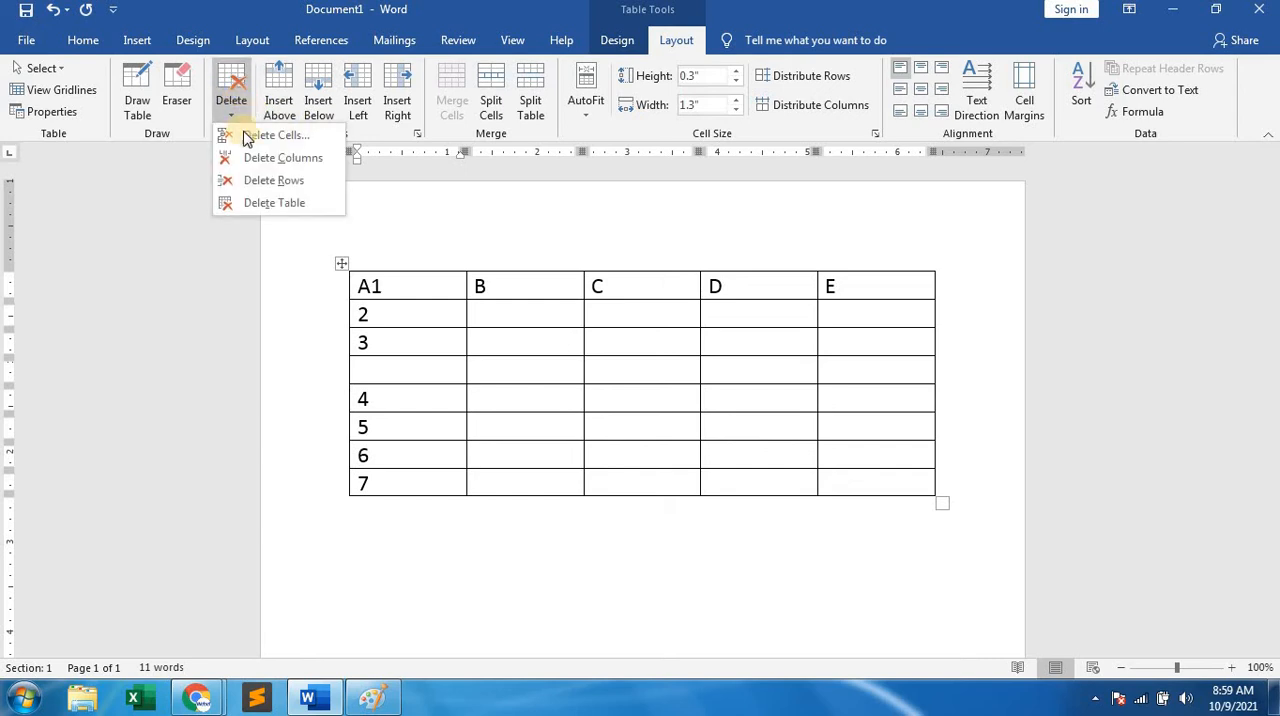
left_click(285, 182)
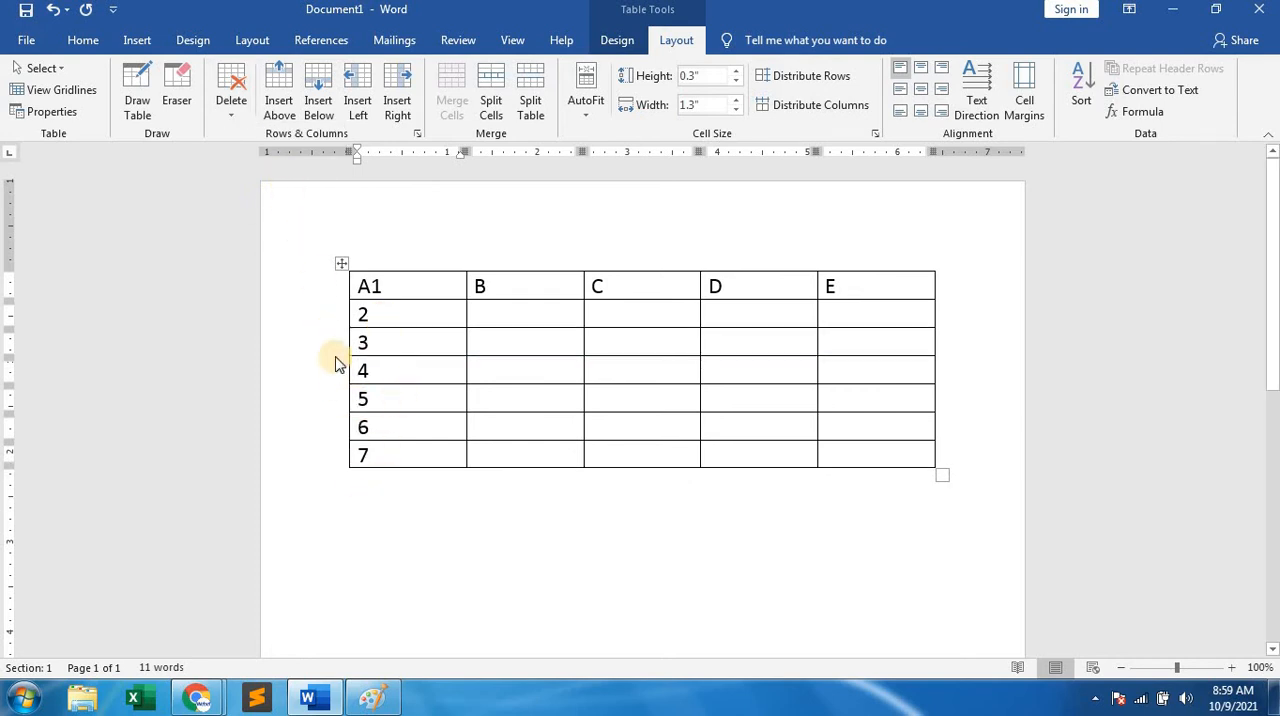
Delete row 3 and column B from the table.
left_click(443, 342)
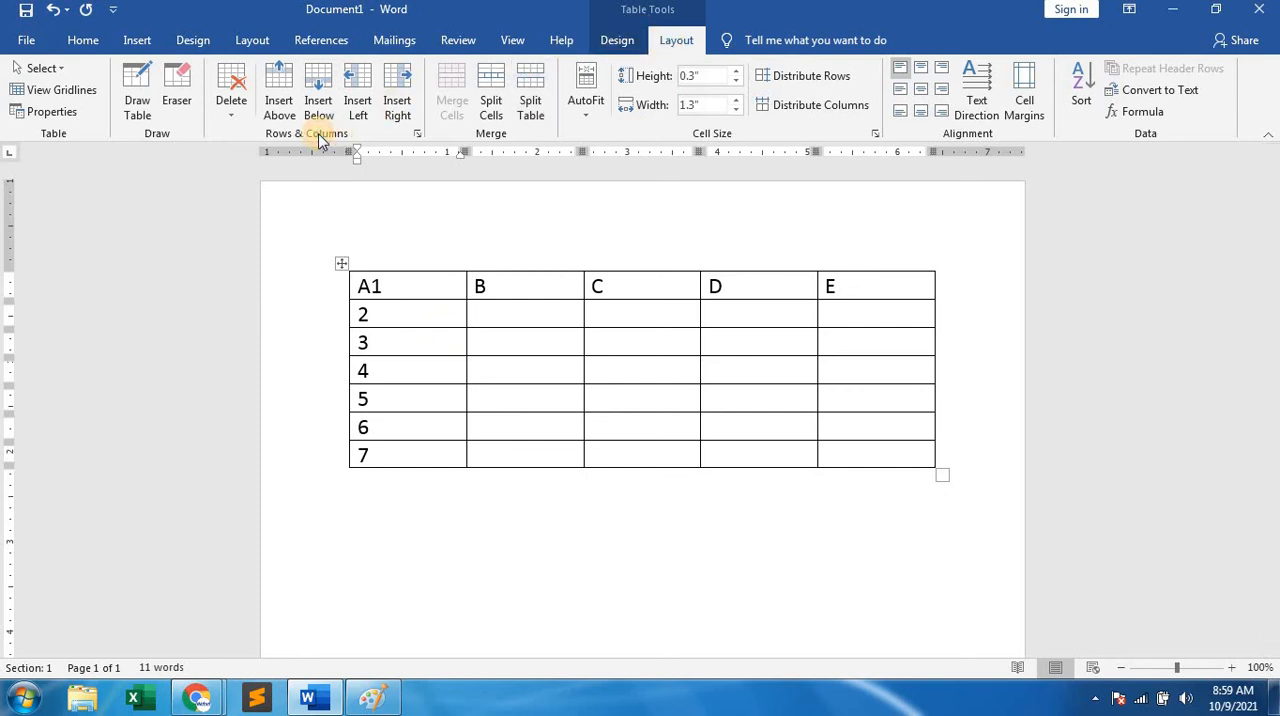
left_click(248, 107)
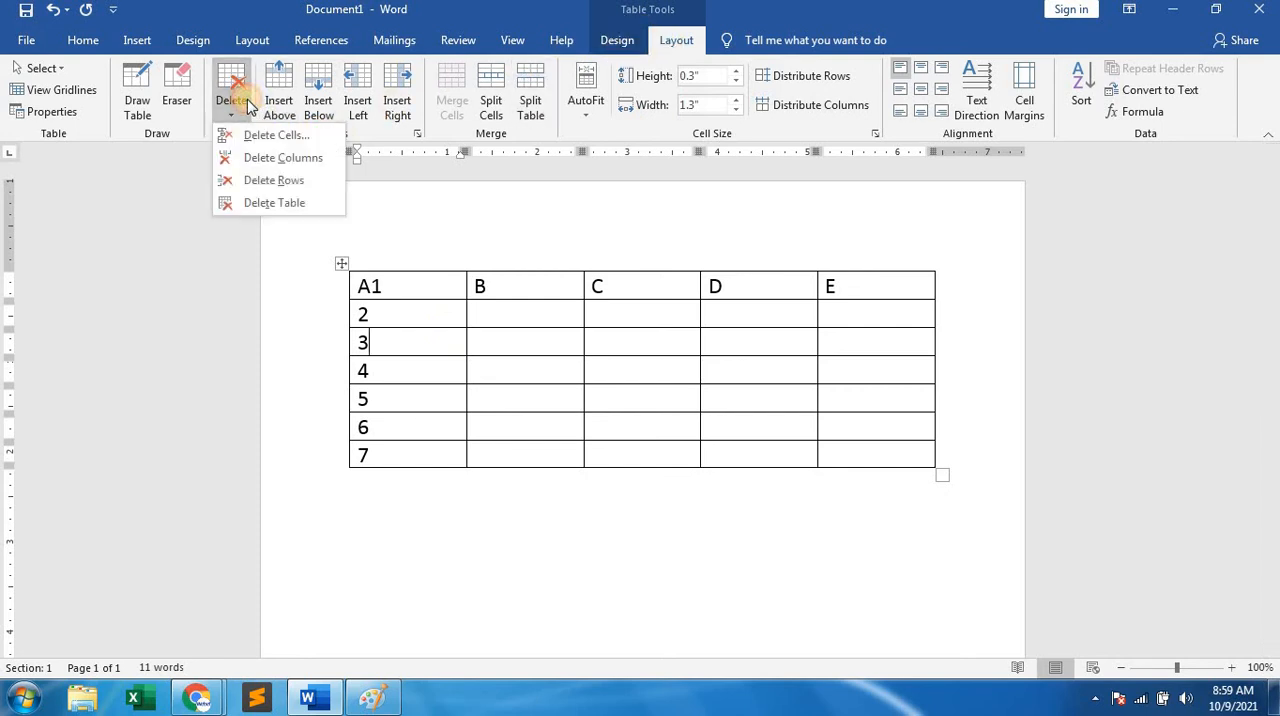
left_click(258, 180)
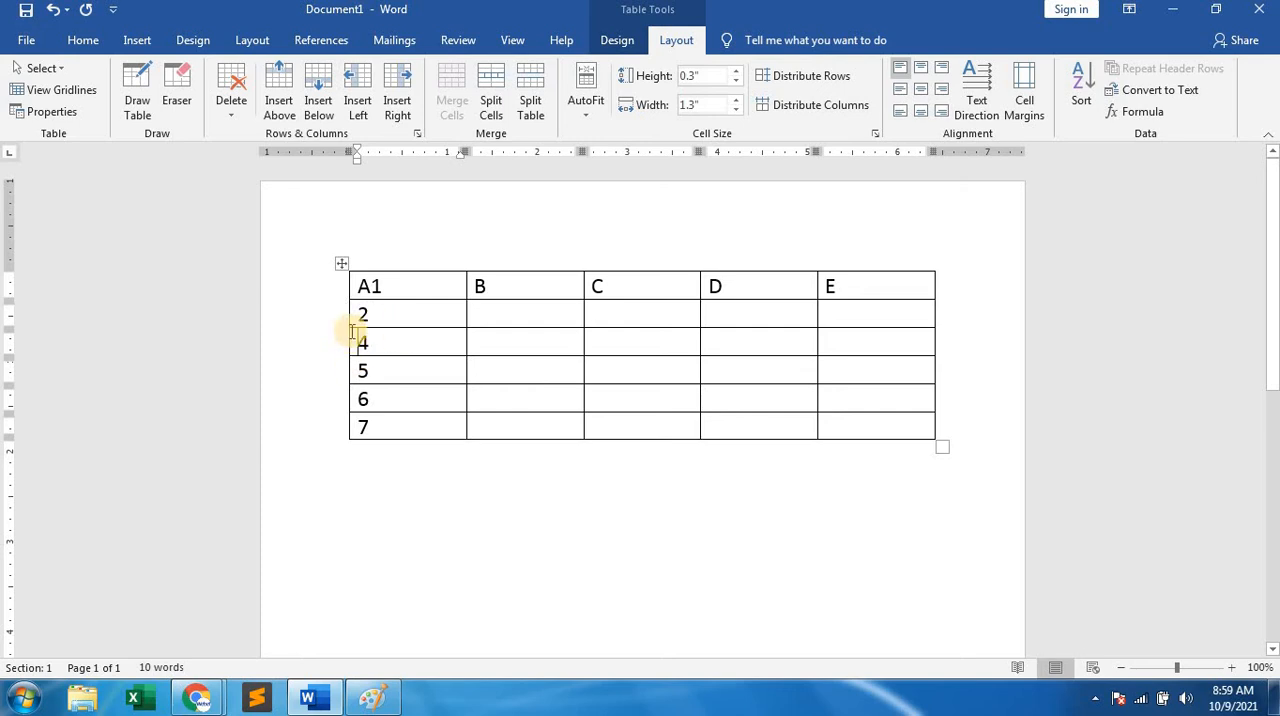
left_click(508, 281)
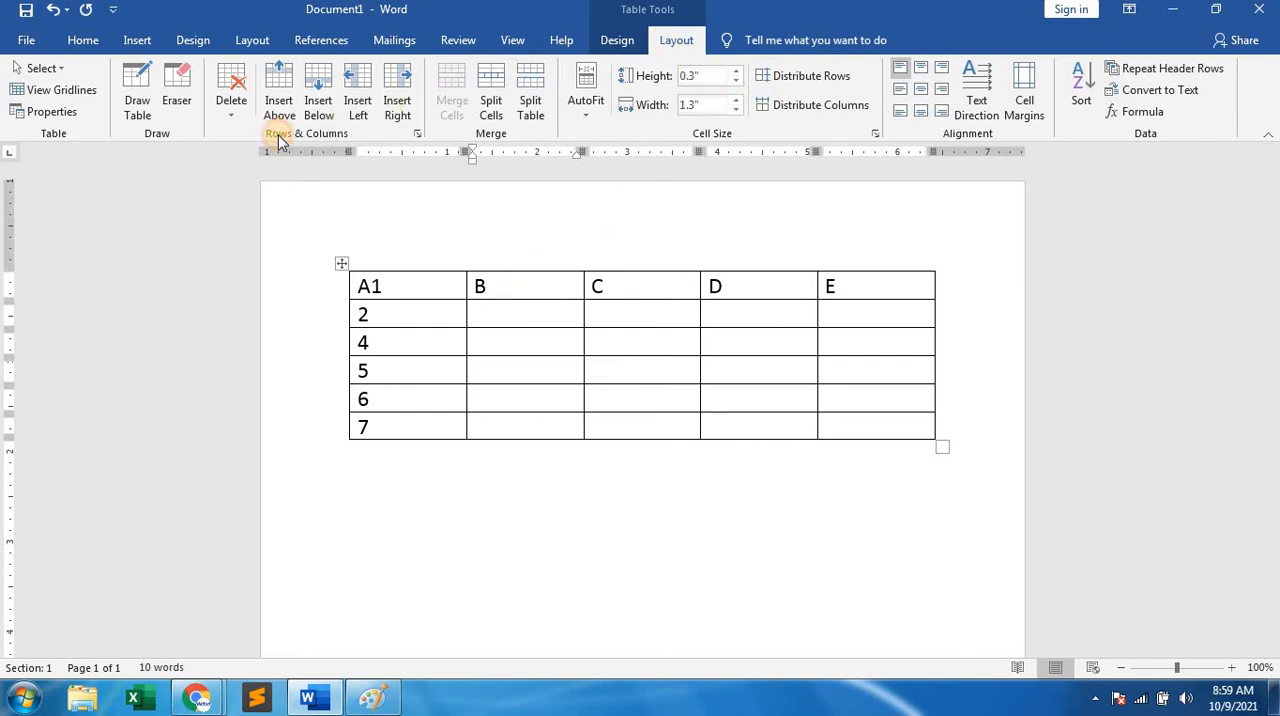
left_click(231, 100)
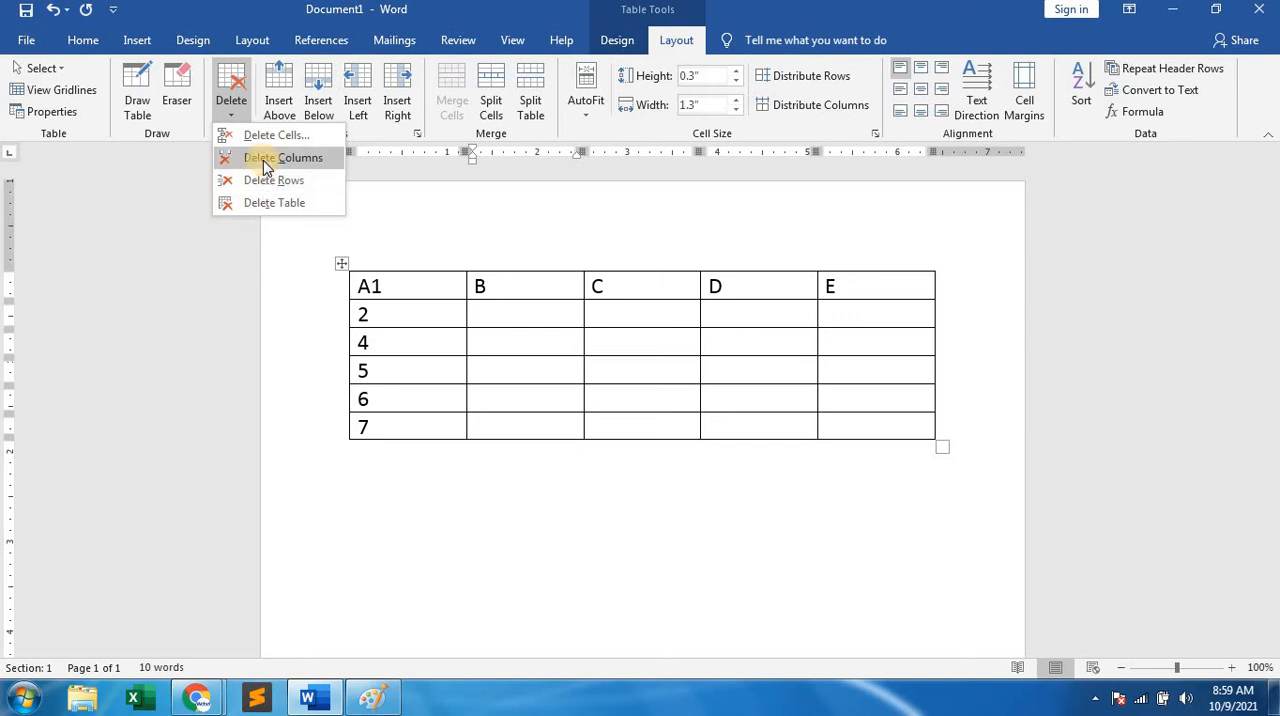
left_click(265, 162)
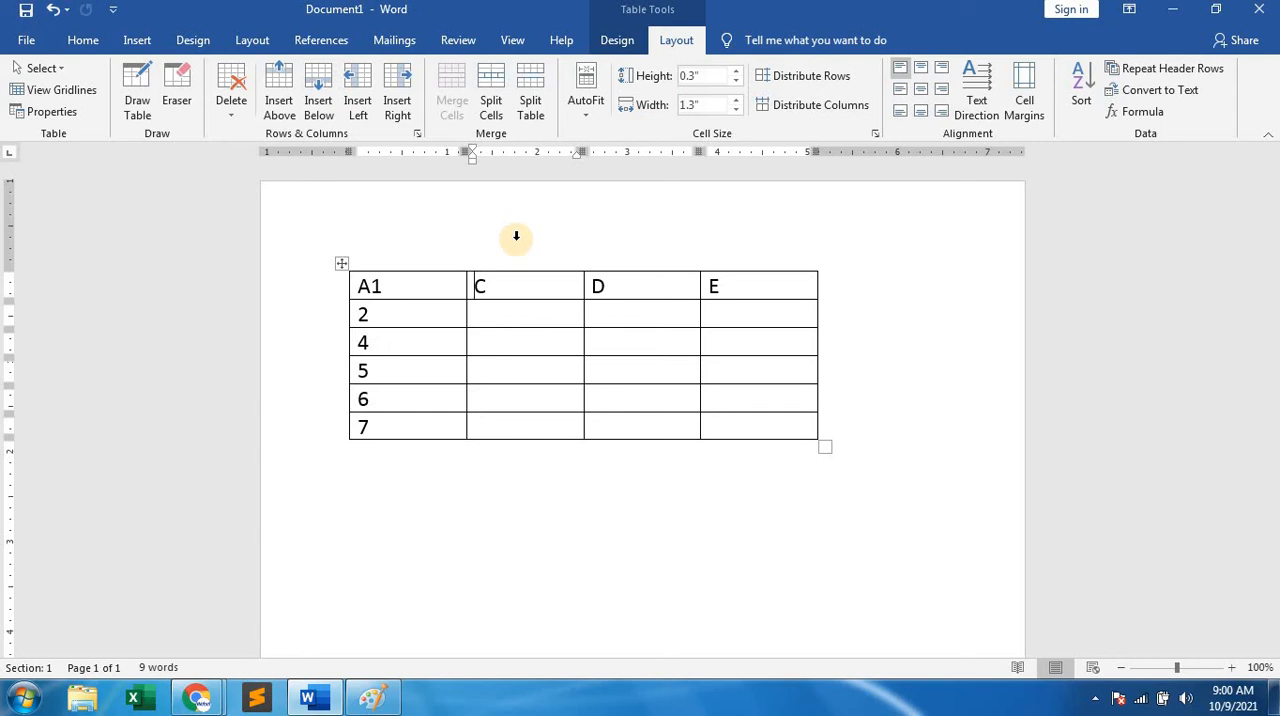
Undo the column and row deletions, and place the cursor below the table.
key("ctrl+z")
key("ctrl+z")
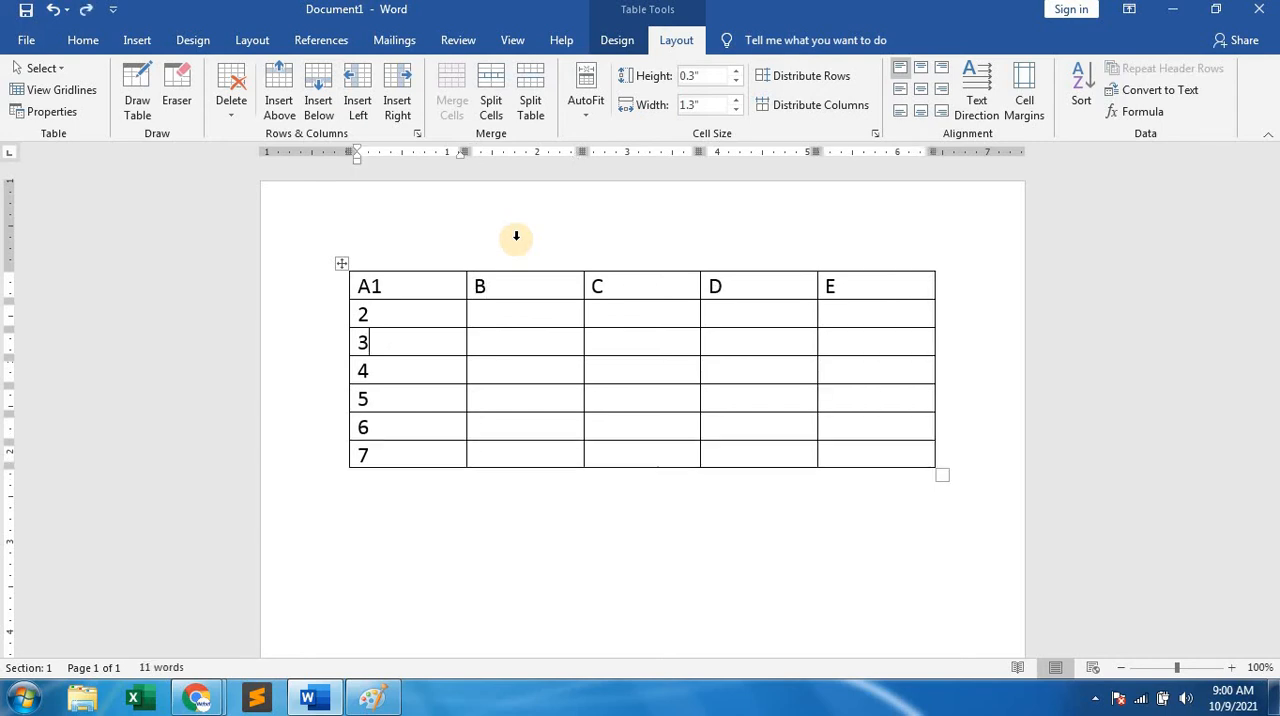
left_click(729, 510)
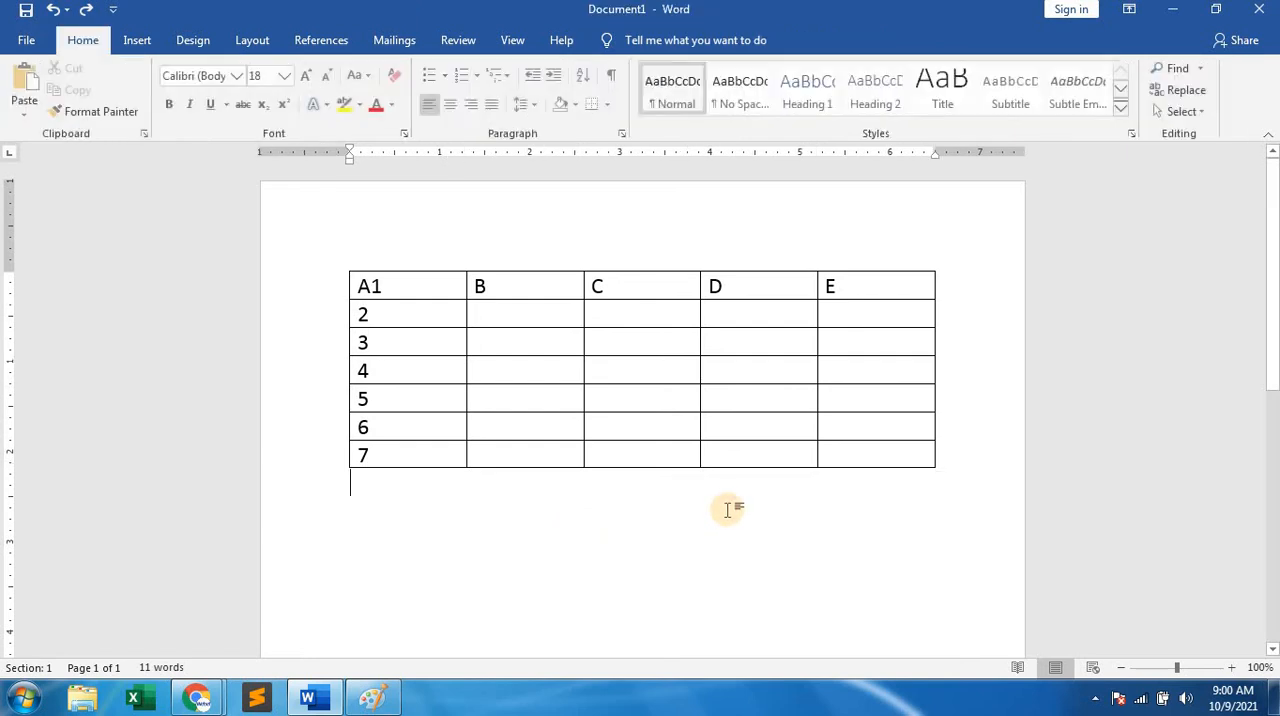
left_click(654, 401)
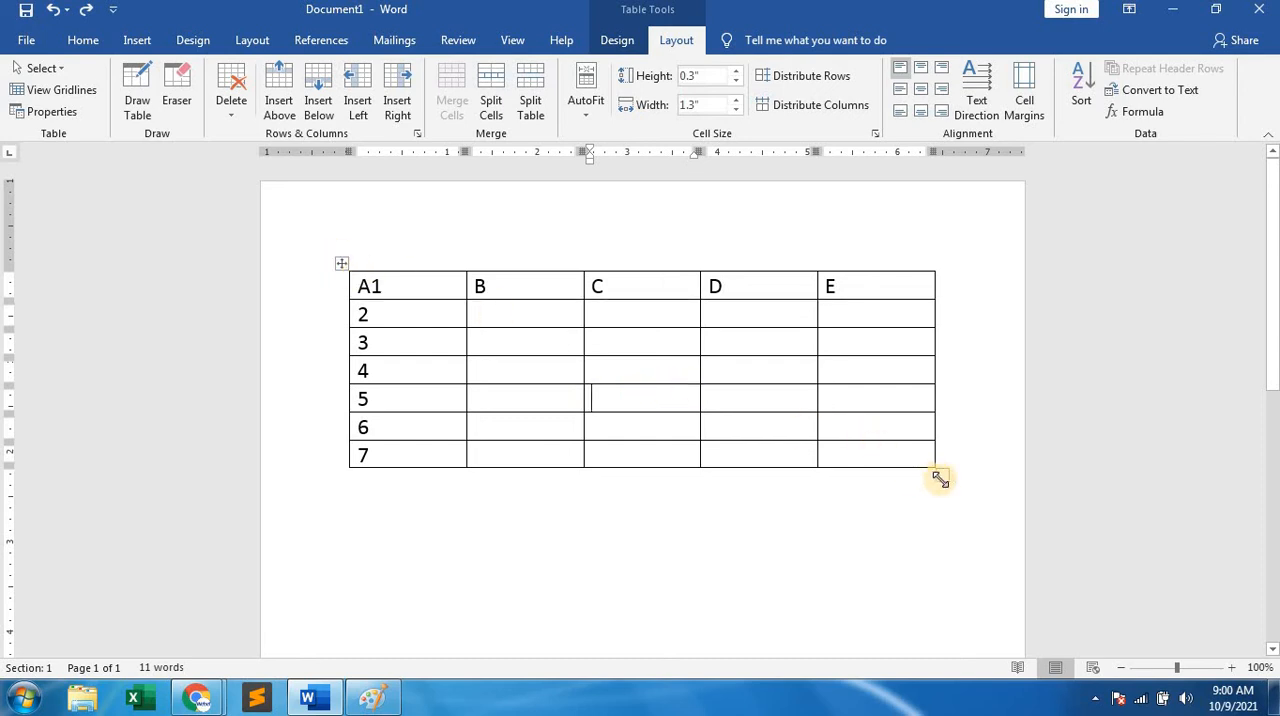
left_click(440, 565)
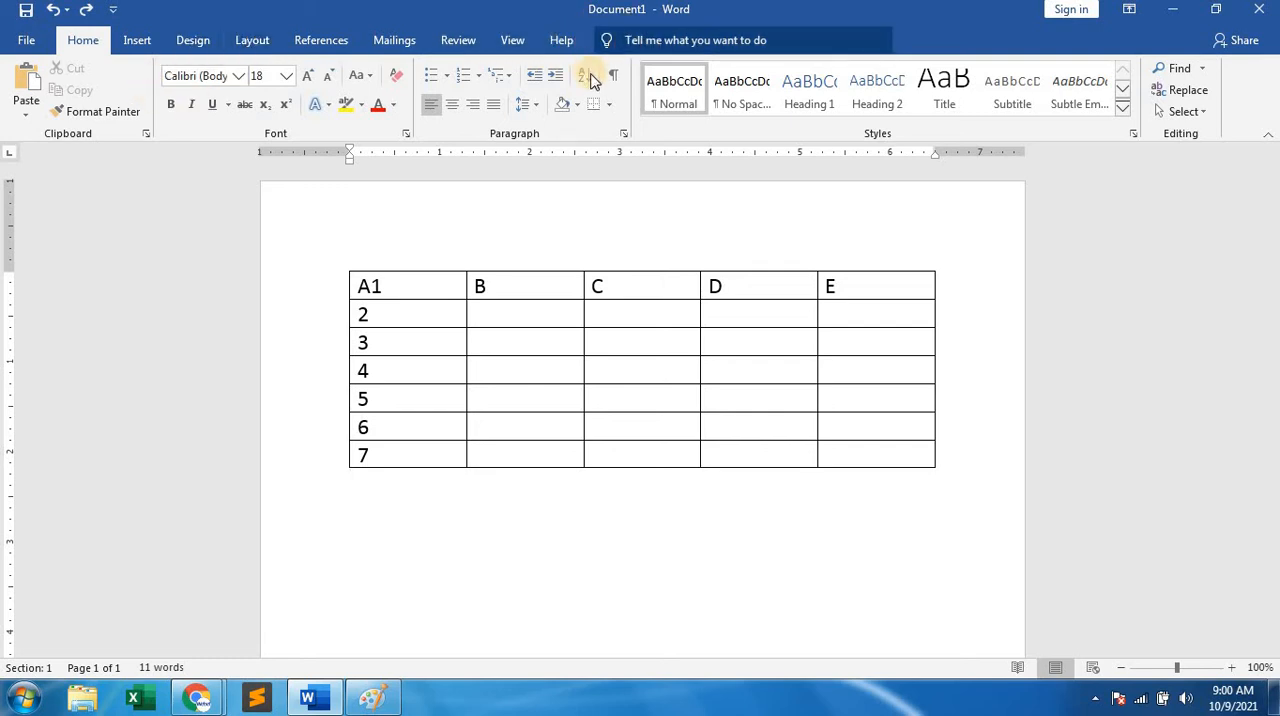
left_click(506, 390)
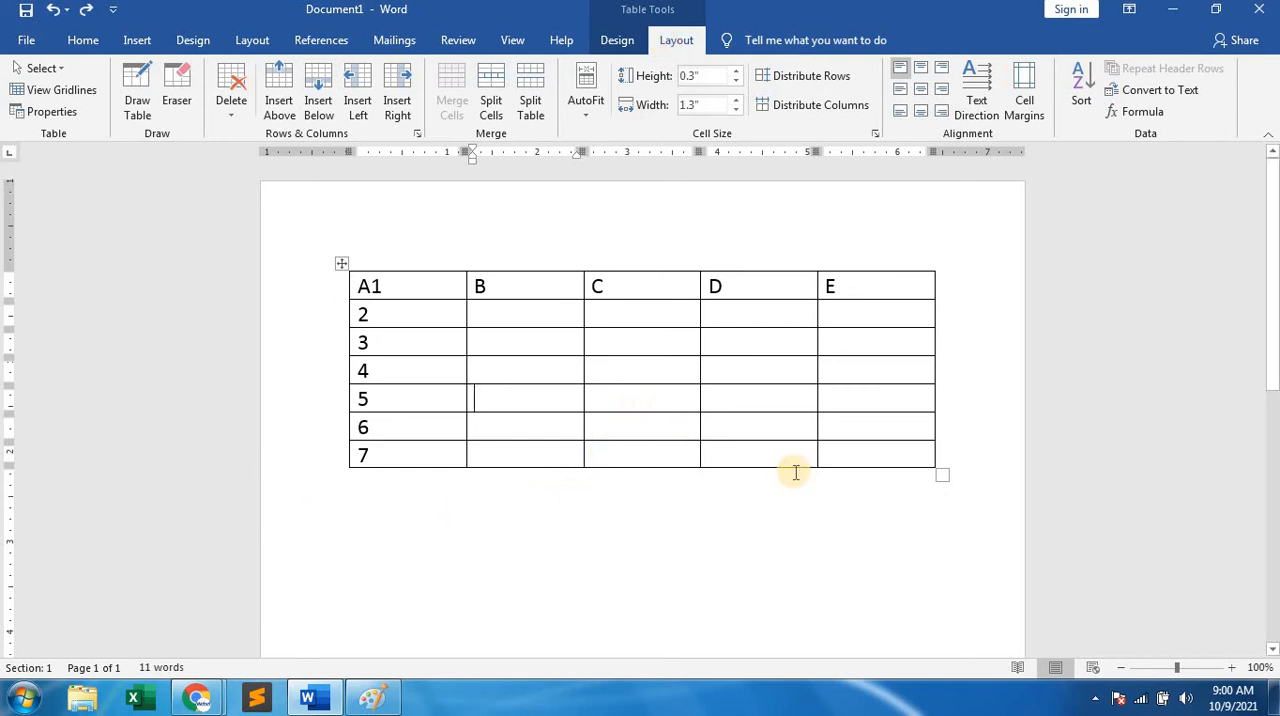
Enlarge the whole table proportionally to rows about 0.97" high and columns about 1.43" wide.
left_click(942, 474)
left_click_drag(942, 474, 977, 591)
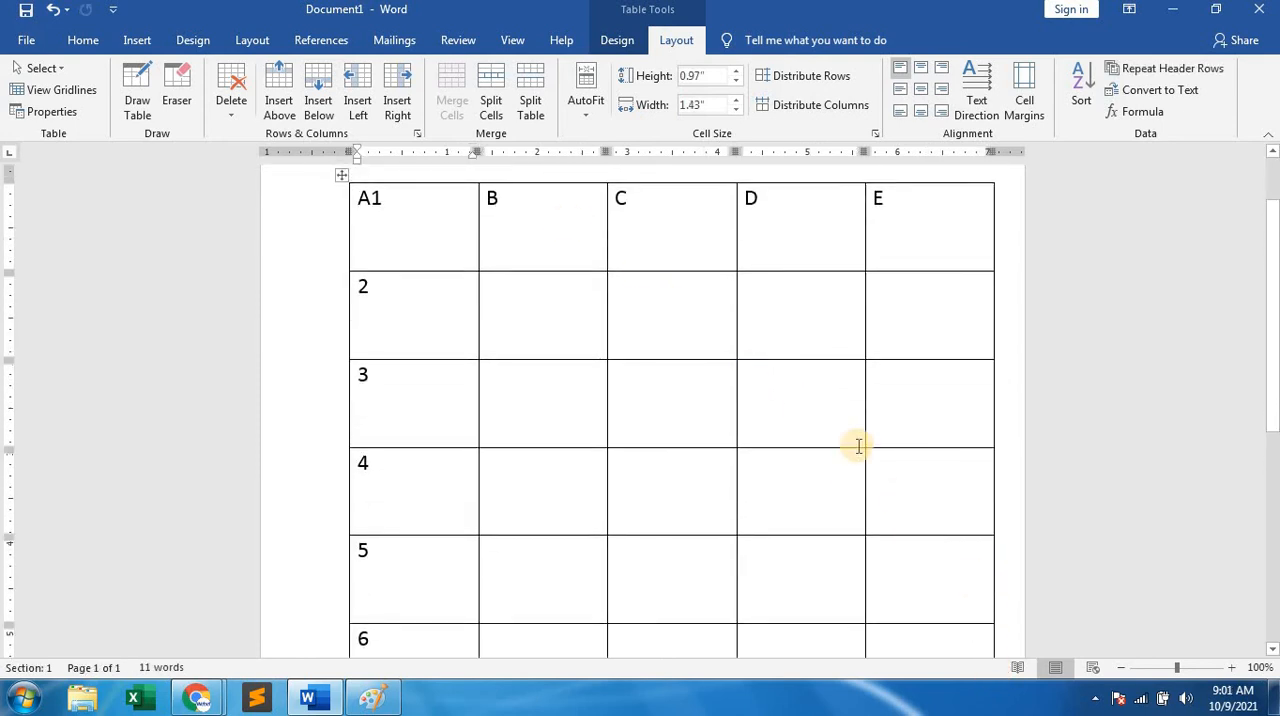
scroll(823, 434, "down", 4)
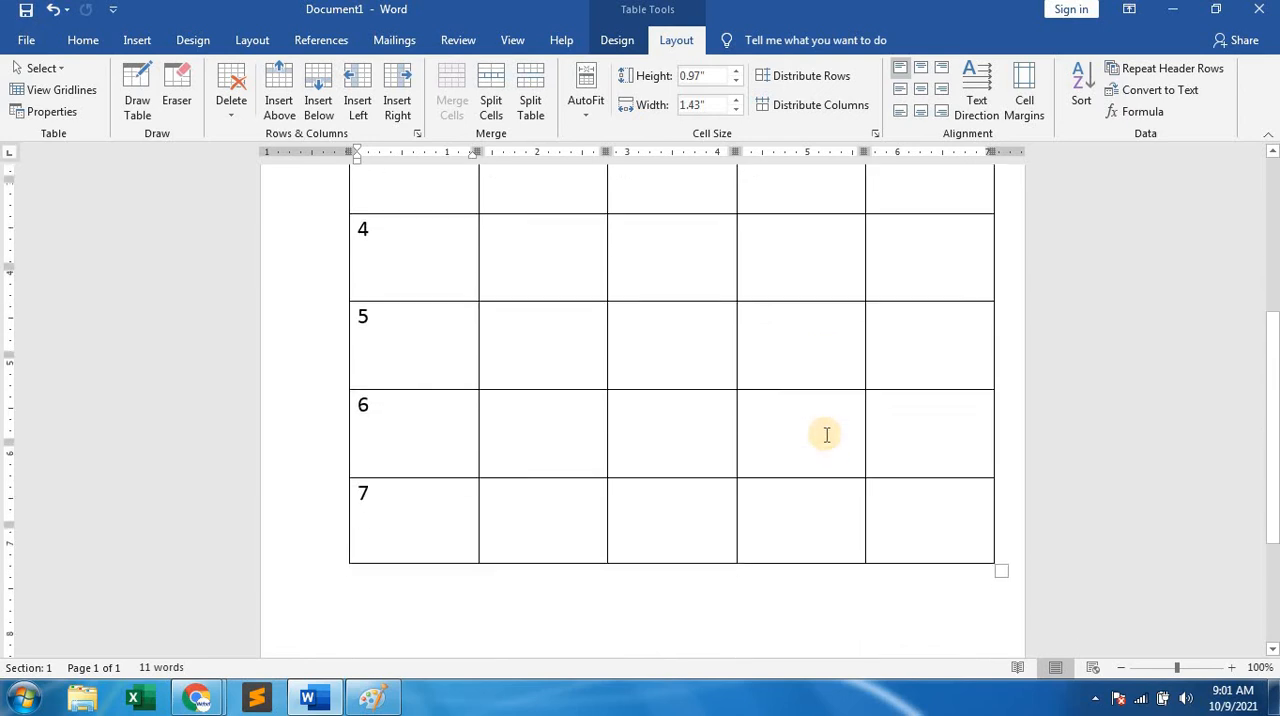
Shrink the whole table to rows about 0.34" high and columns about 1.42" wide, and place the cursor in cell B2.
left_click_drag(1000, 443, 985, 158)
scroll(849, 448, "up", 5)
scroll(849, 450, "up", 1)
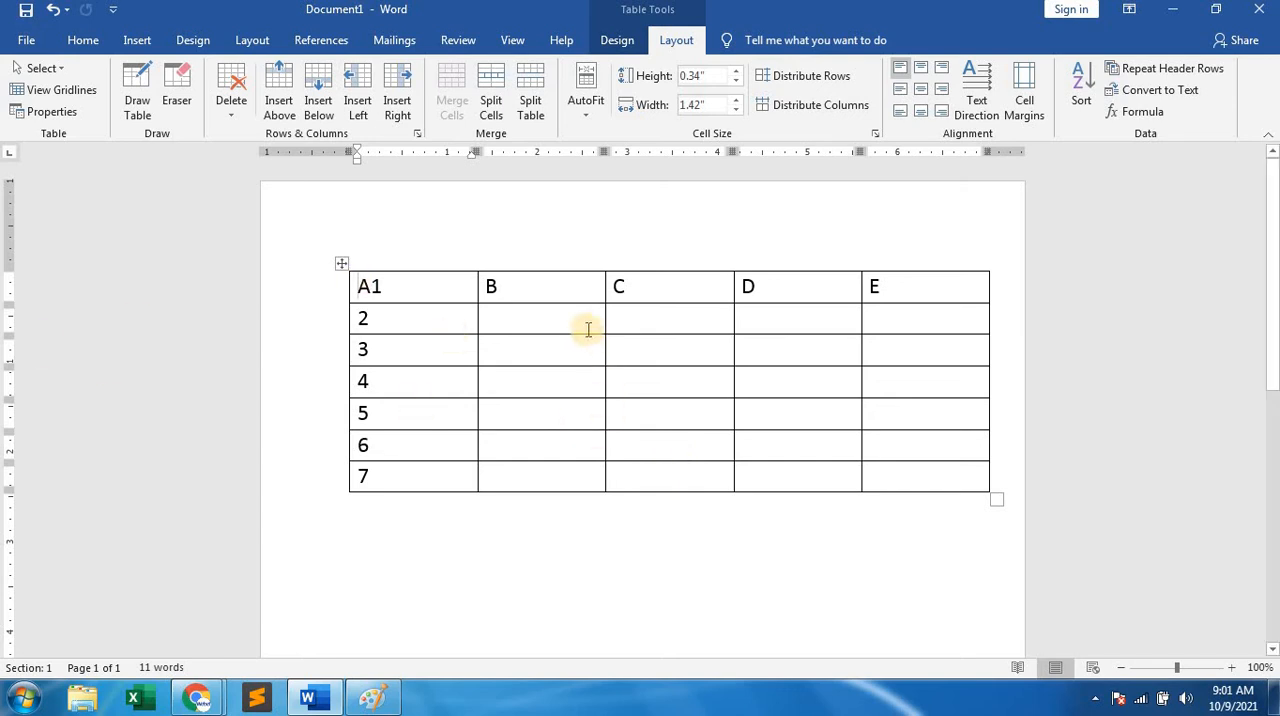
left_click(543, 318)
left_click(565, 318)
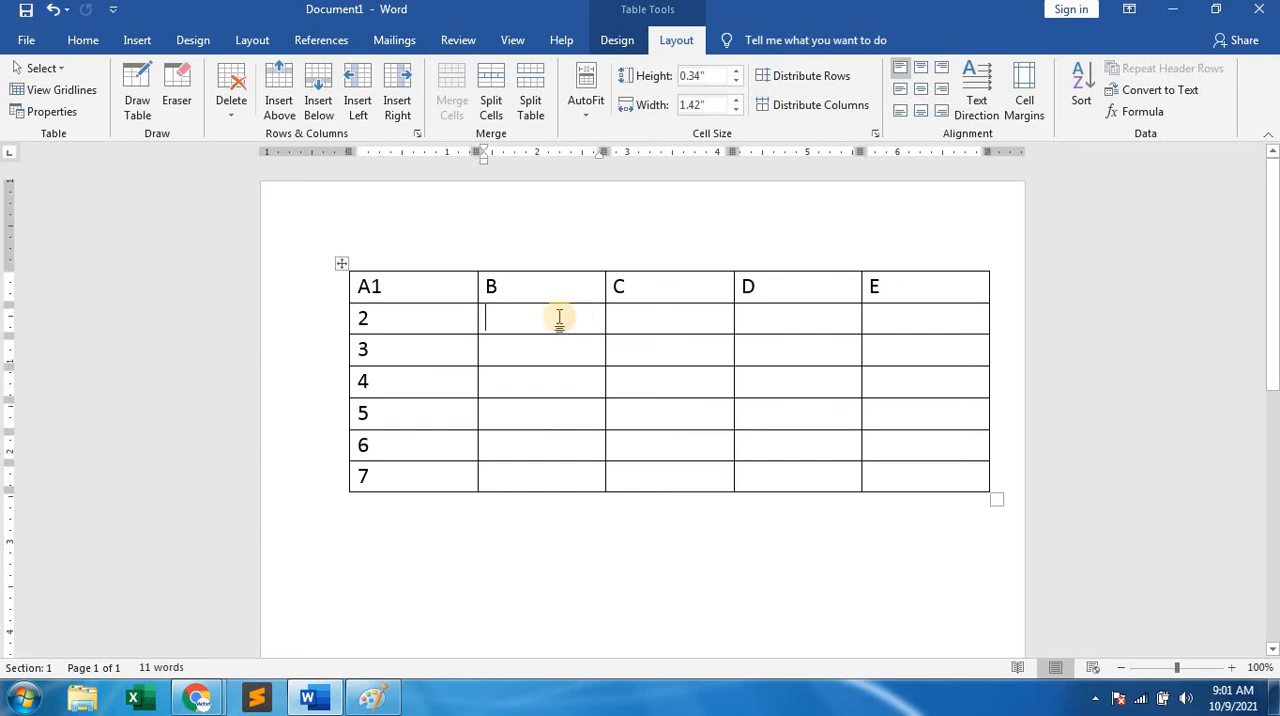
Merge cells D7 and E7 in the table's last row.
left_click_drag(811, 474, 903, 471)
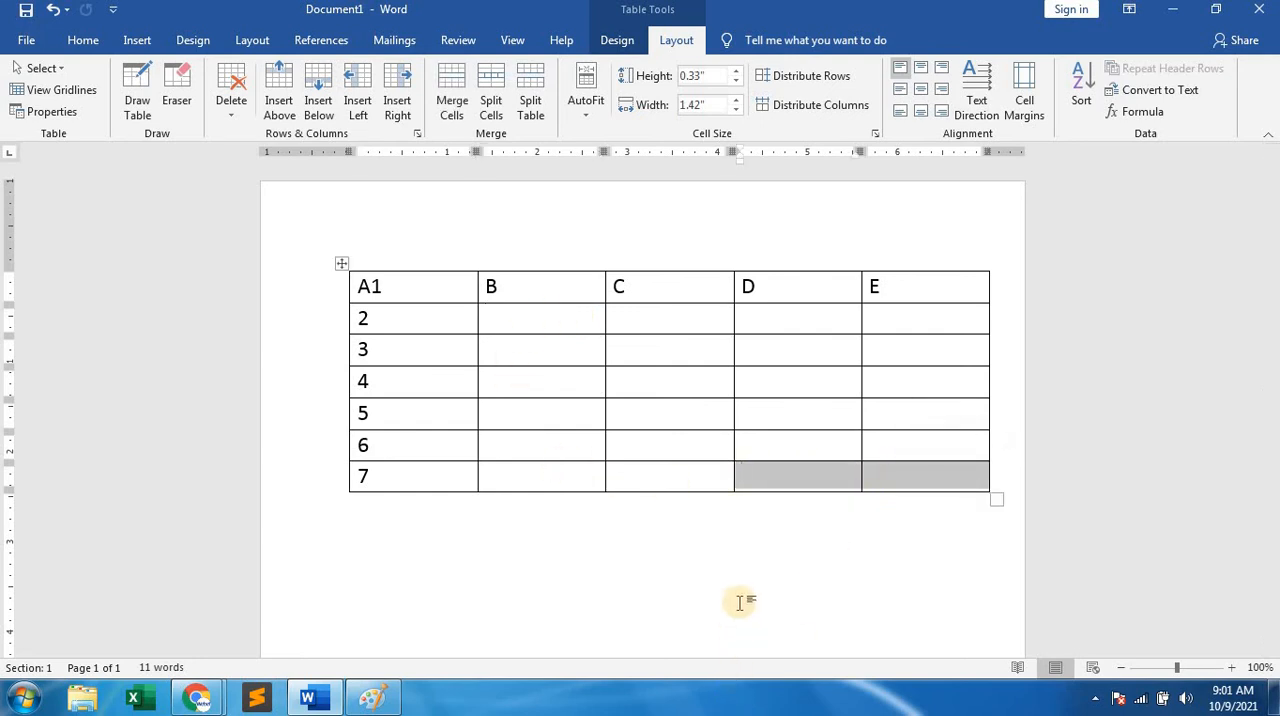
right_click(850, 481)
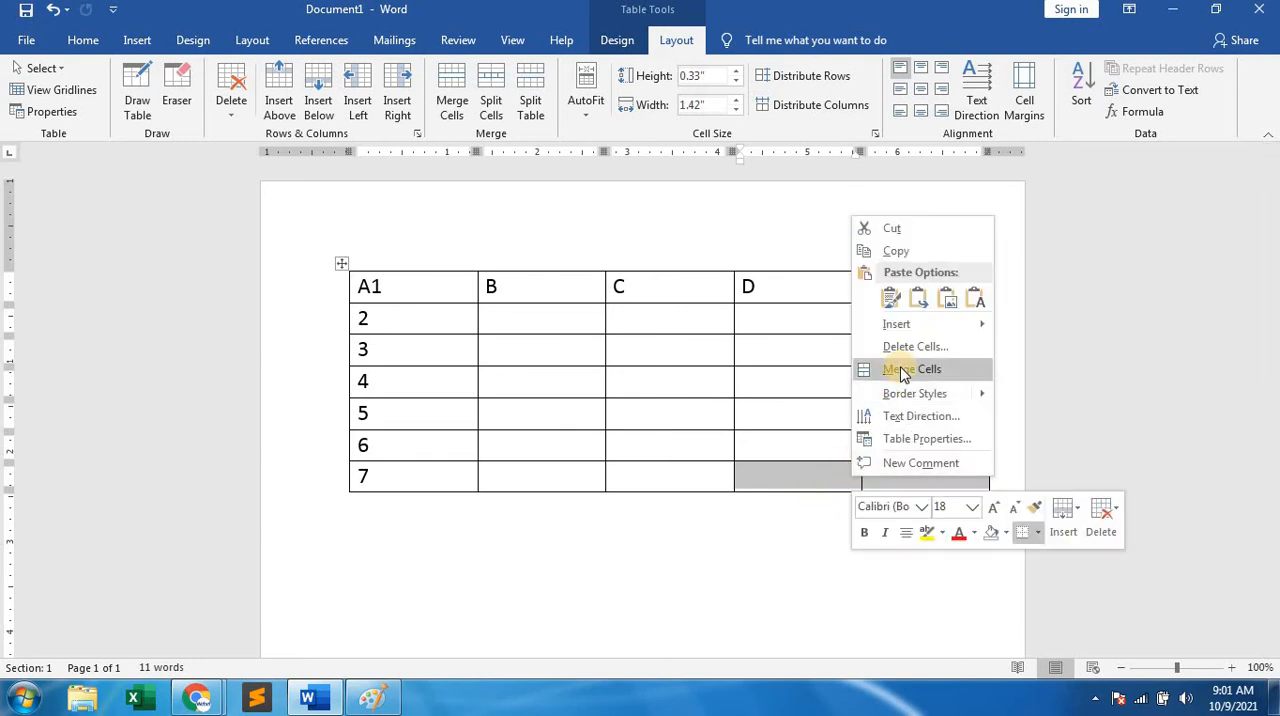
left_click(903, 370)
left_click(870, 479)
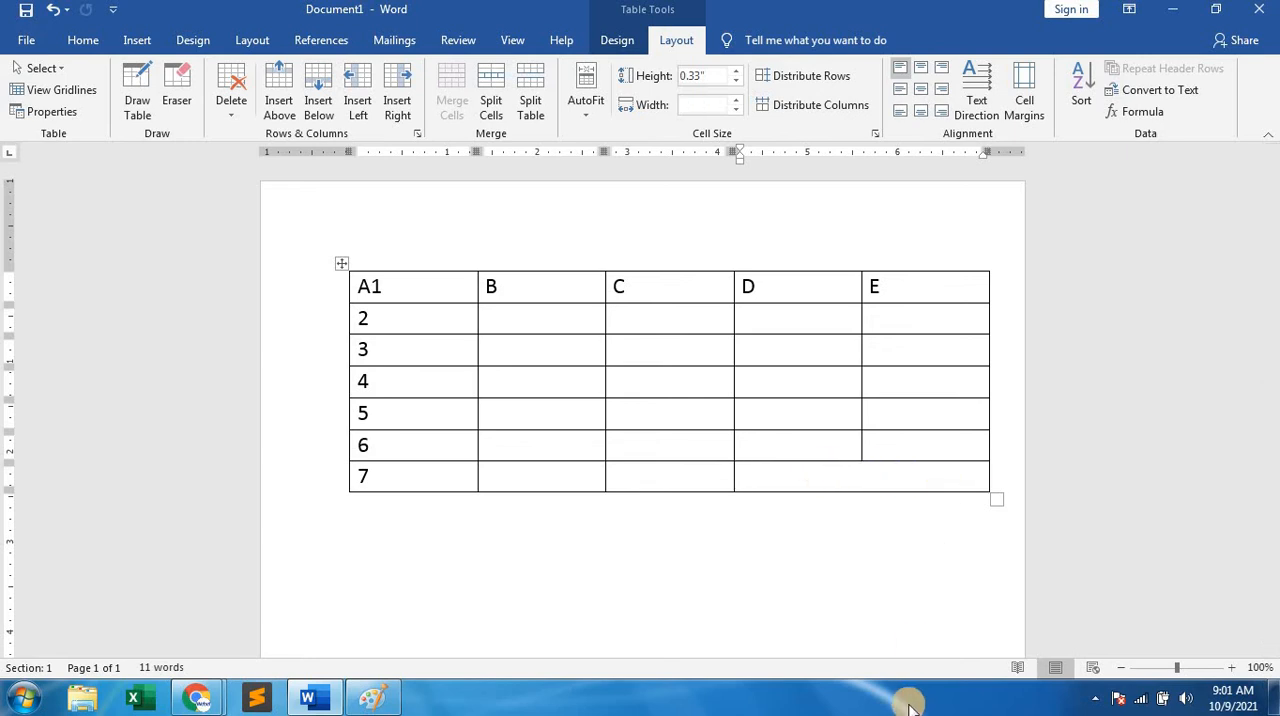
Merge the four cells of columns B and C in rows 4 and 5 into one cell.
left_click_drag(549, 381, 631, 418)
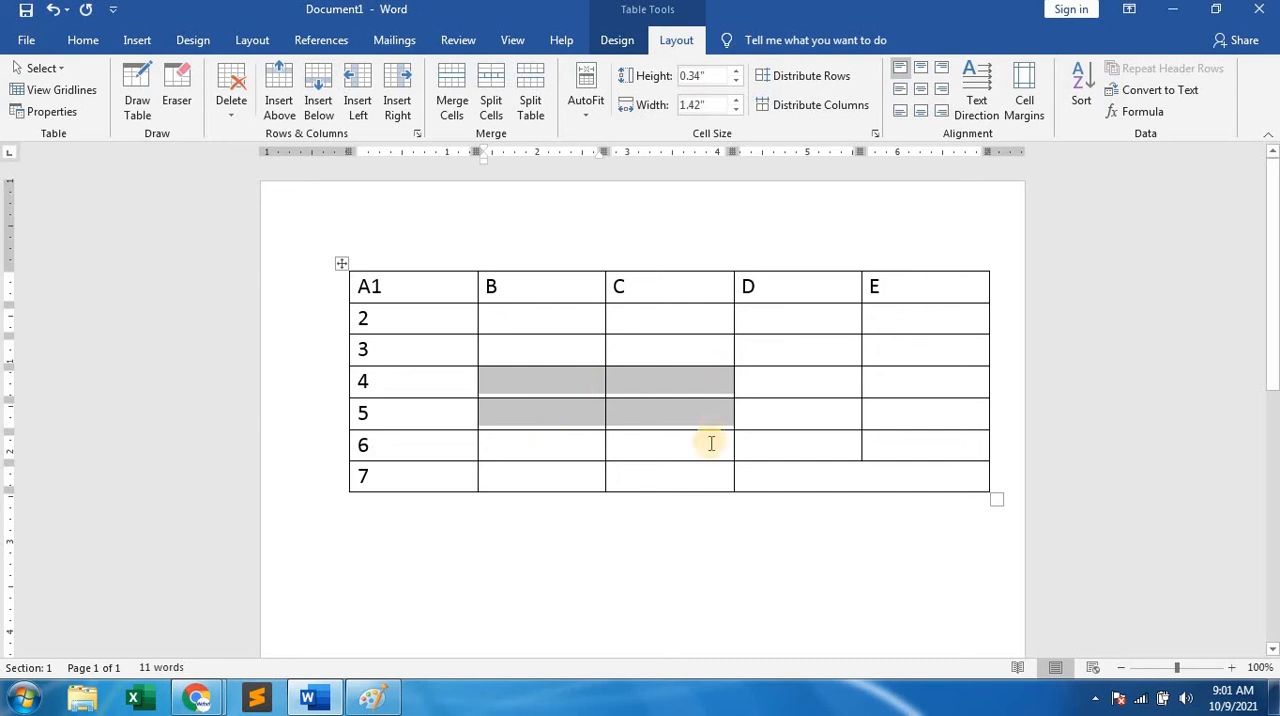
right_click(634, 390)
left_click(710, 538)
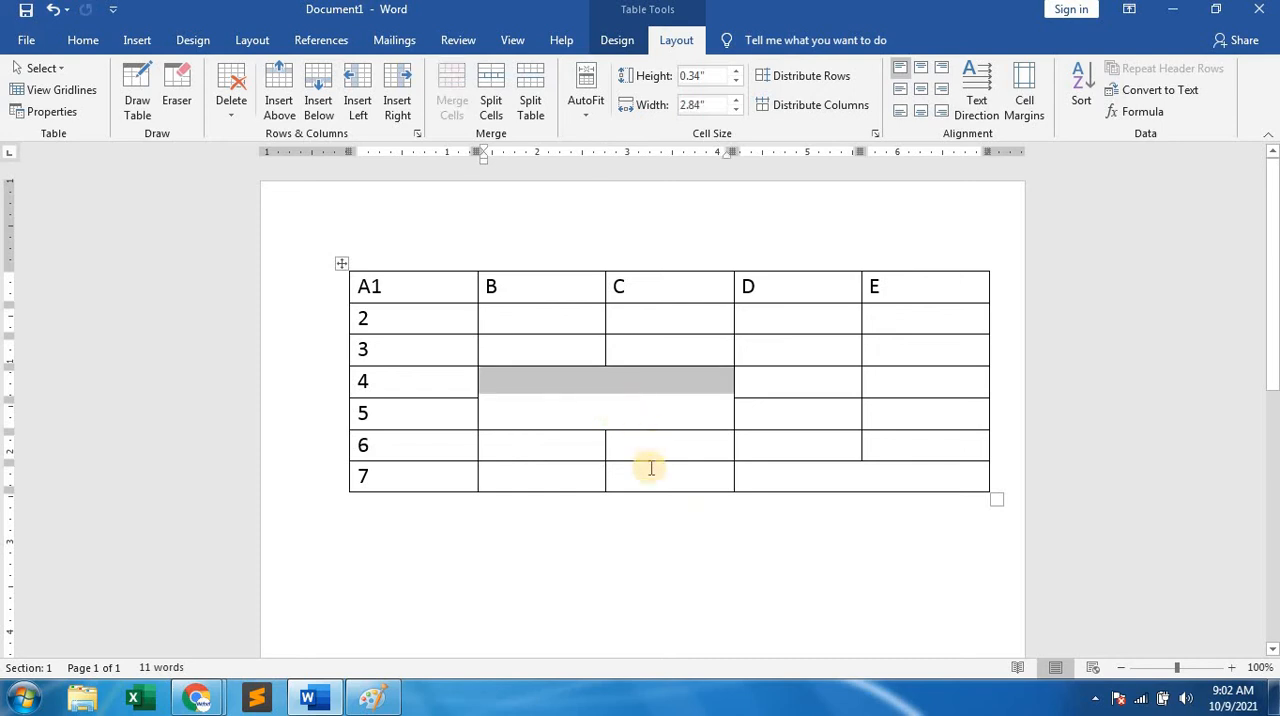
left_click(607, 393)
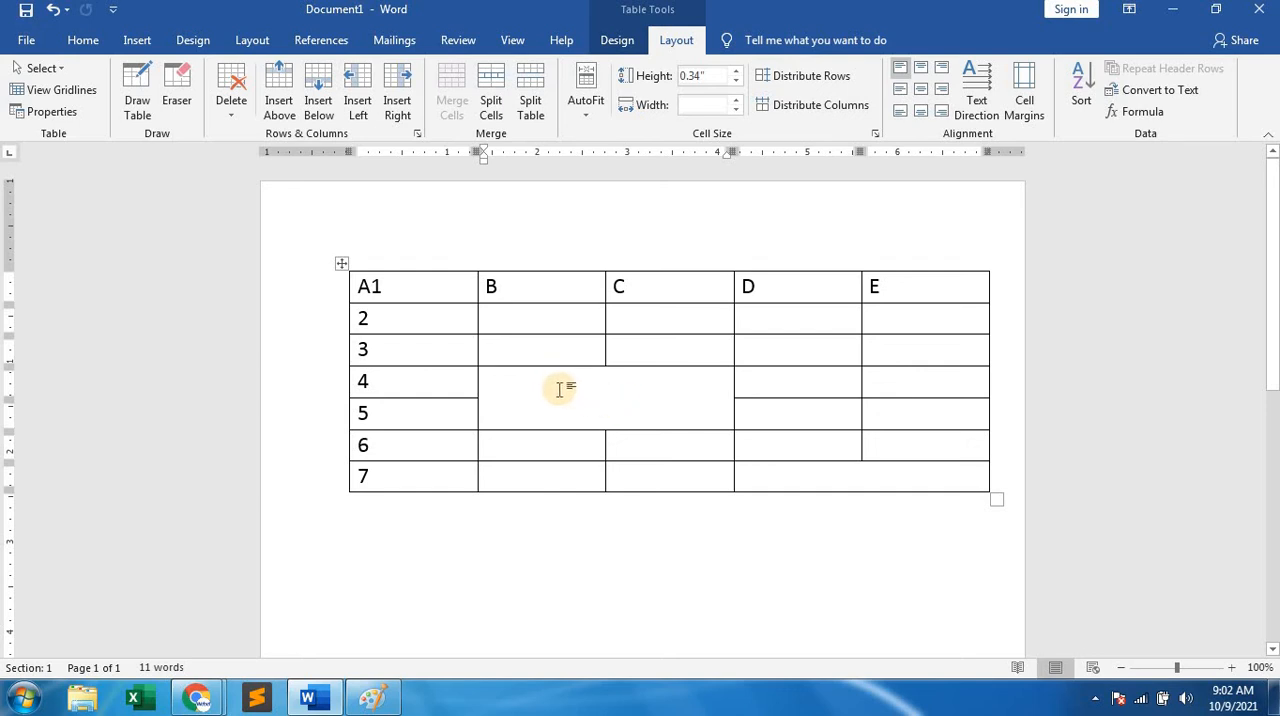
Split the merged cell across columns B and C in rows 4 and 5 into 2 columns and 1 row.
left_click(564, 400)
right_click(564, 400)
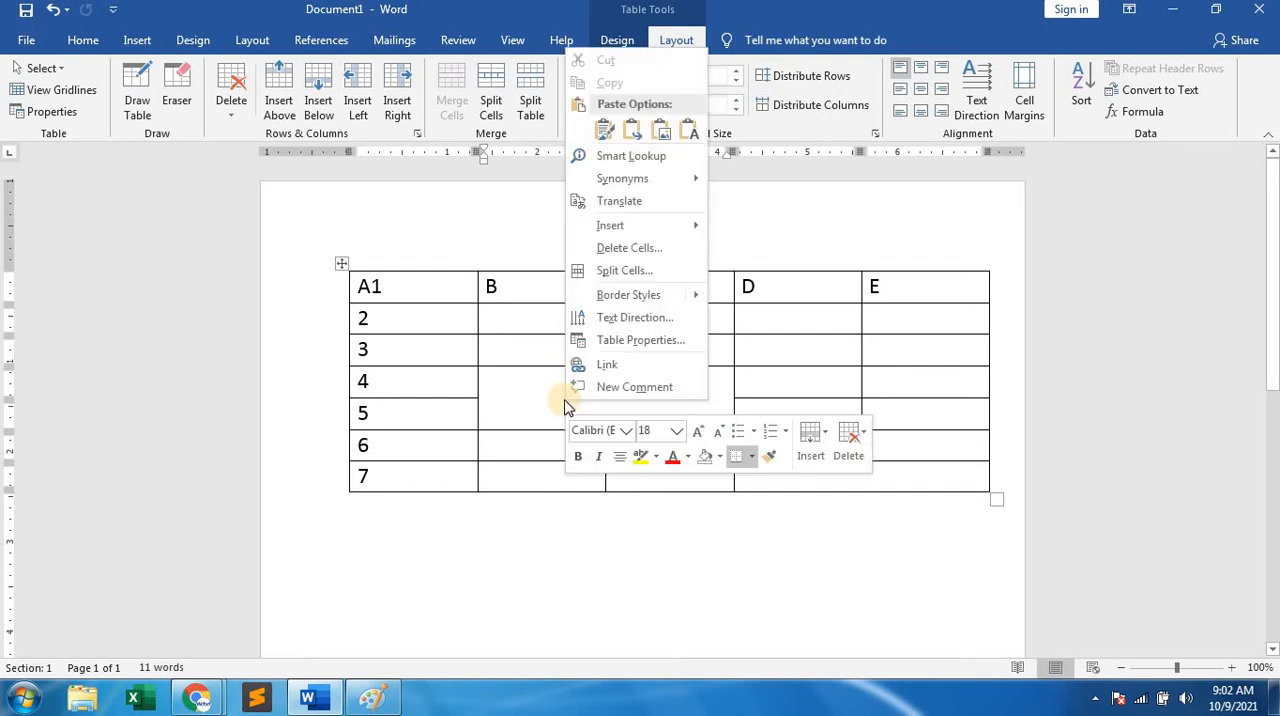
left_click(622, 272)
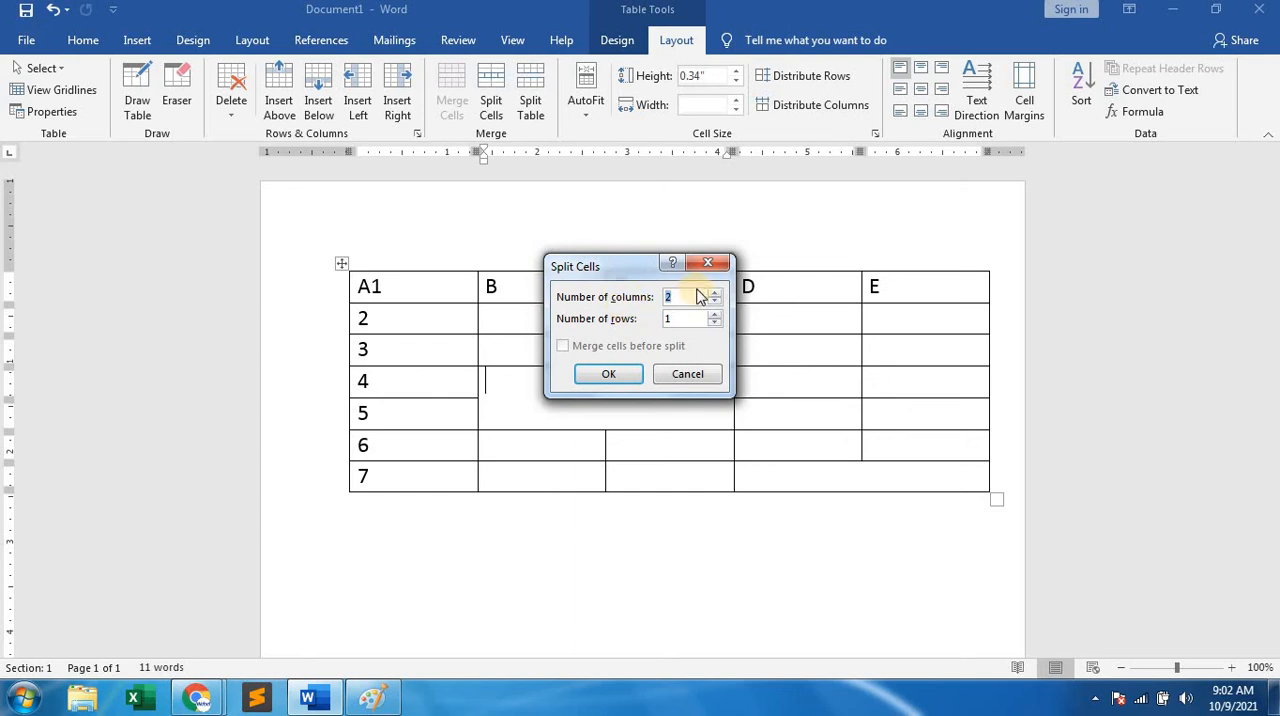
left_click(618, 378)
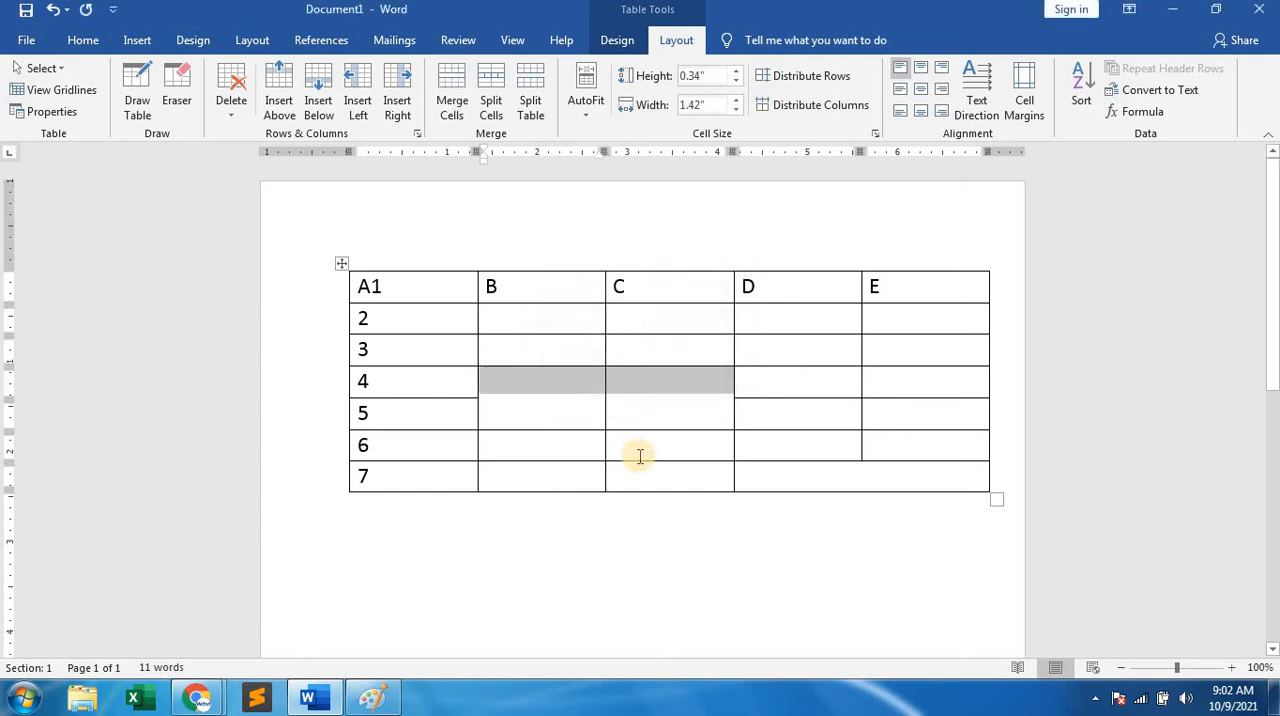
left_click(601, 436)
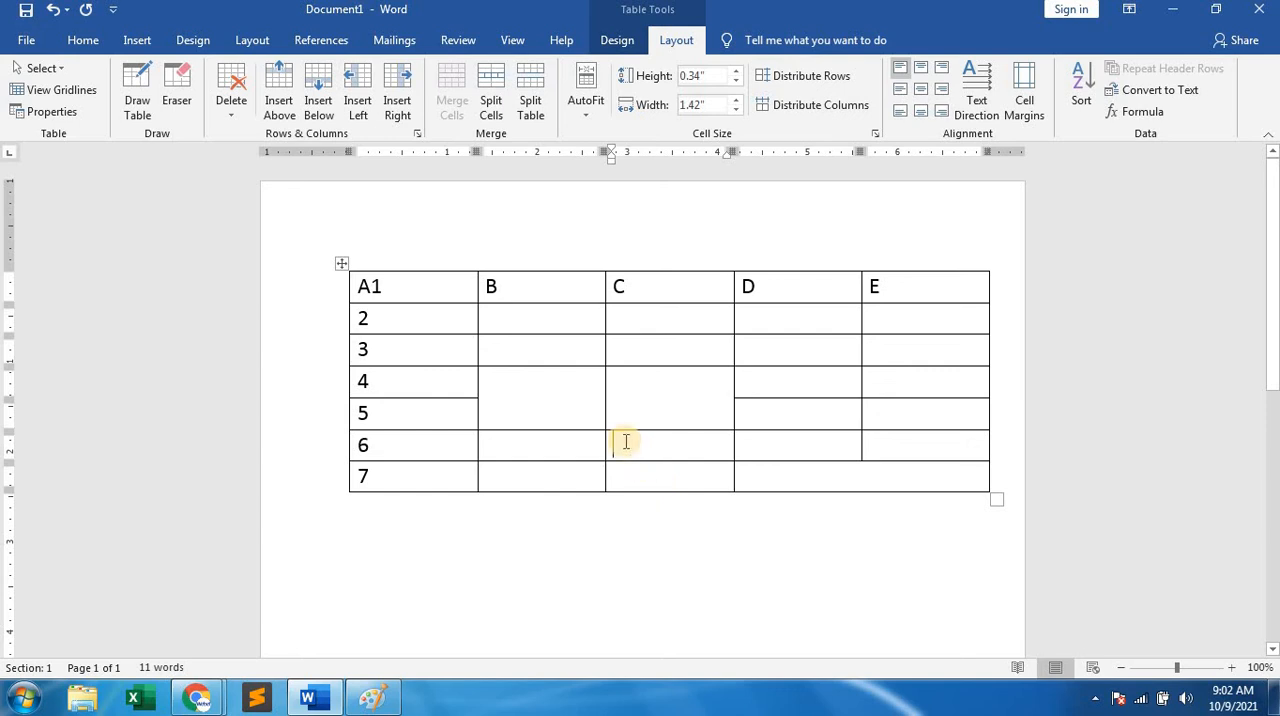
Split the tall column B cell spanning rows 4 and 5 into 2 columns and 2 rows.
left_click(533, 388)
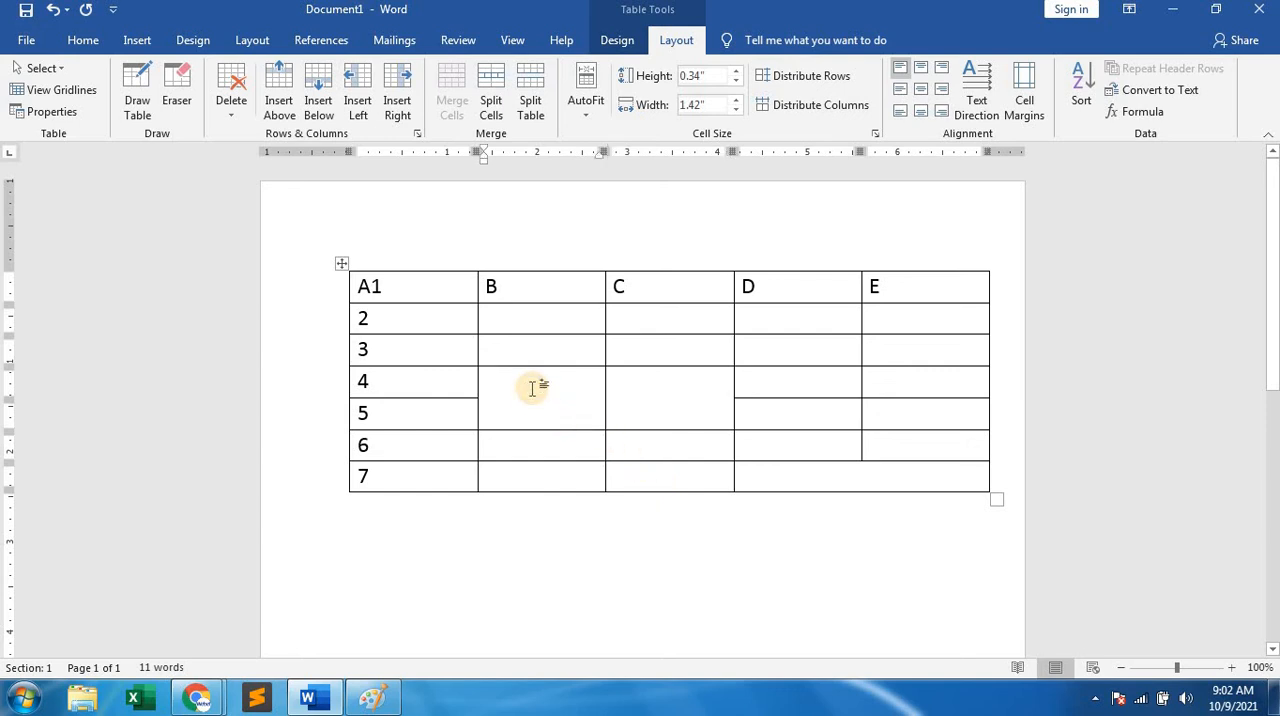
right_click(531, 387)
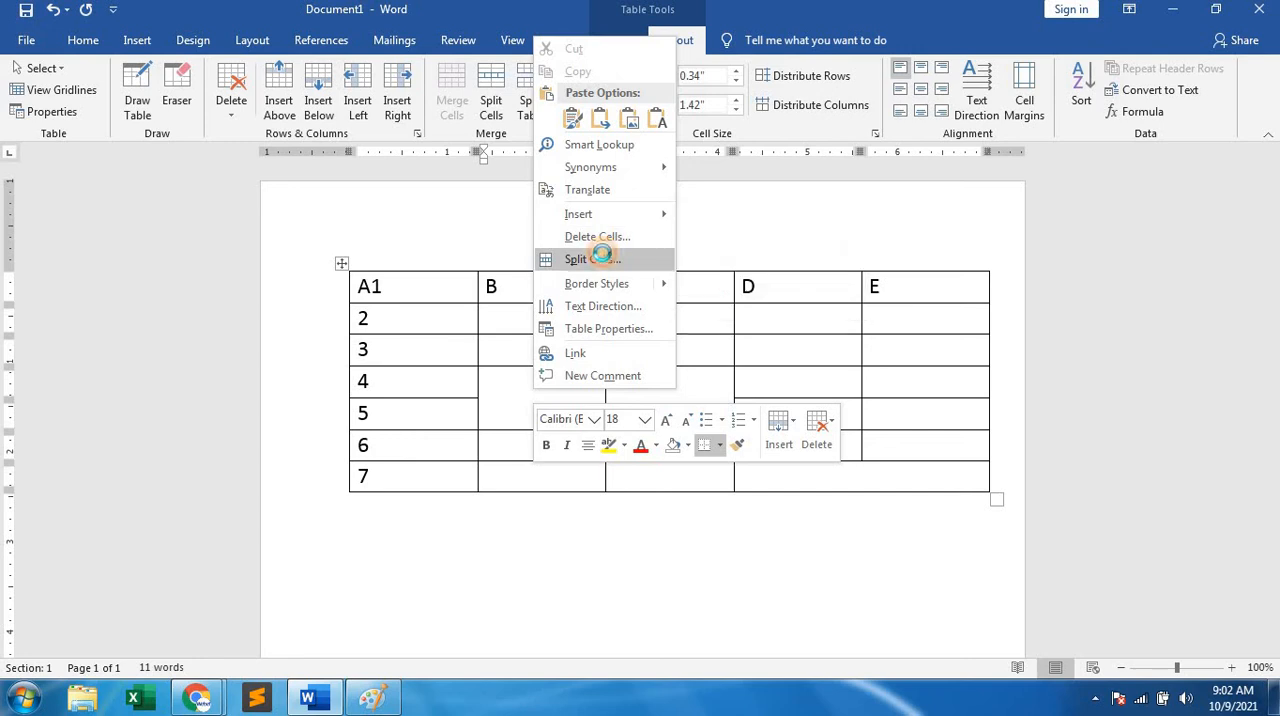
left_click(596, 259)
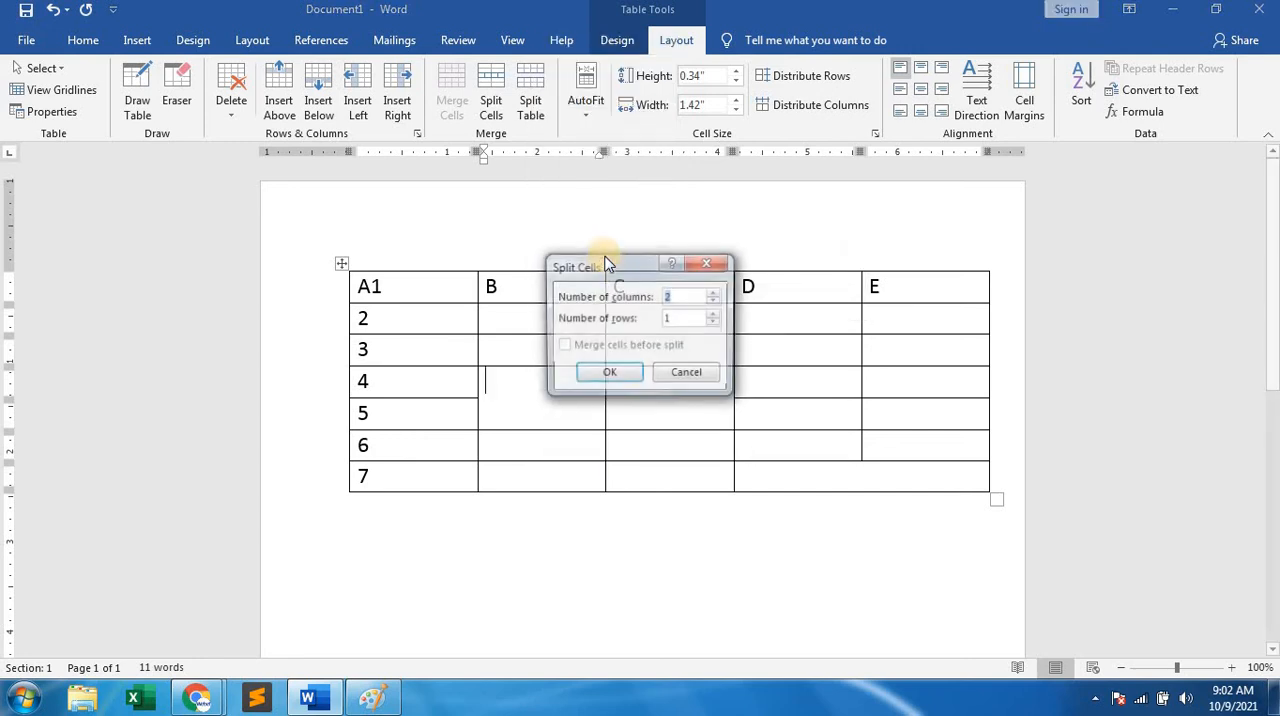
left_click(714, 314)
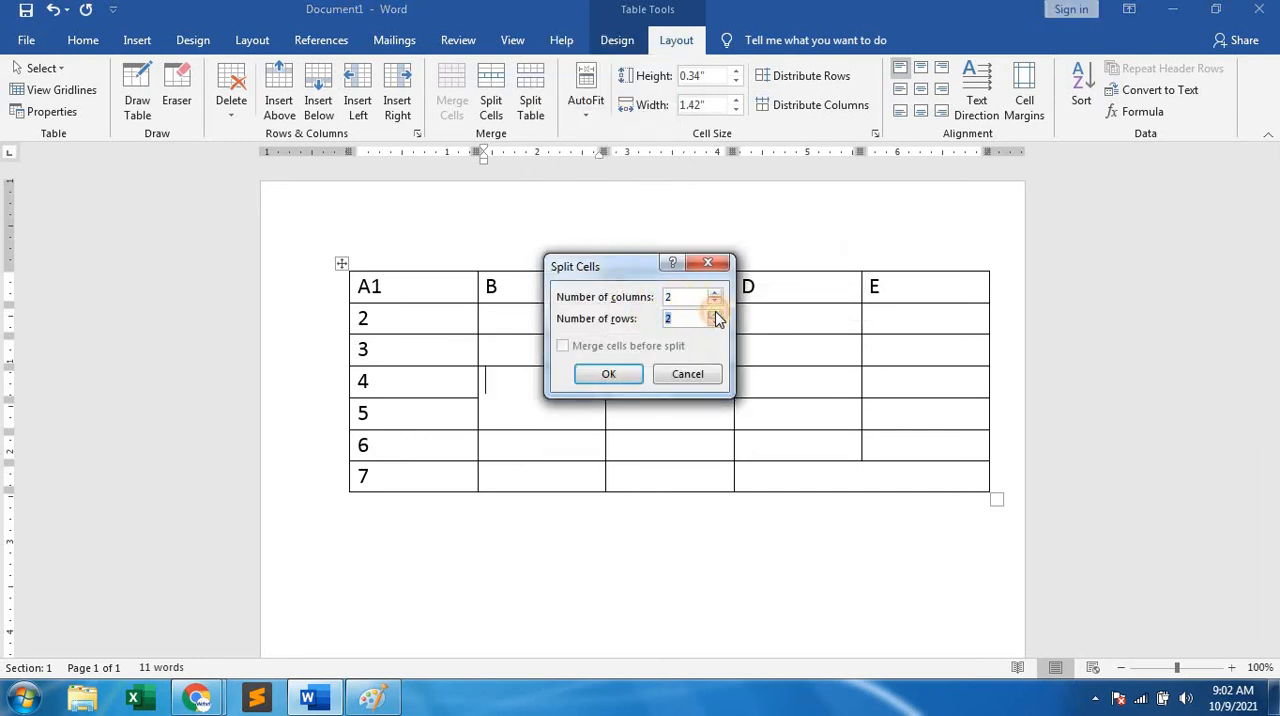
left_click(608, 374)
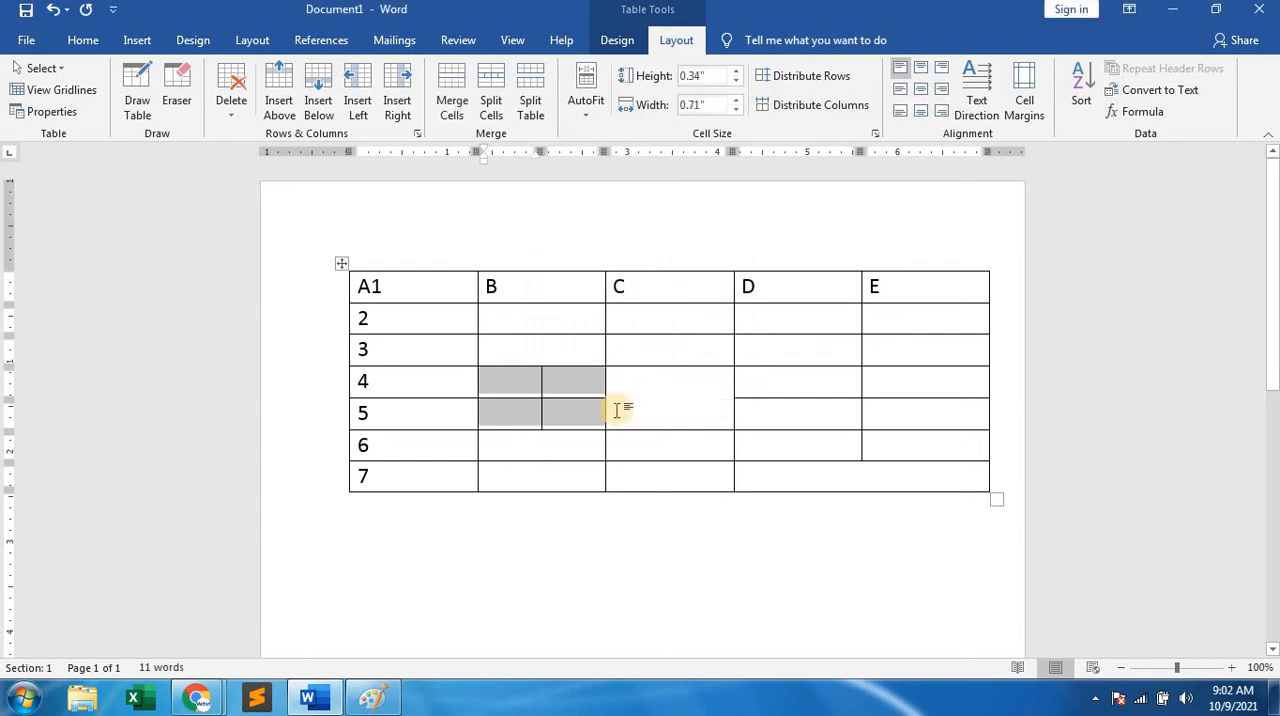
left_click(598, 421)
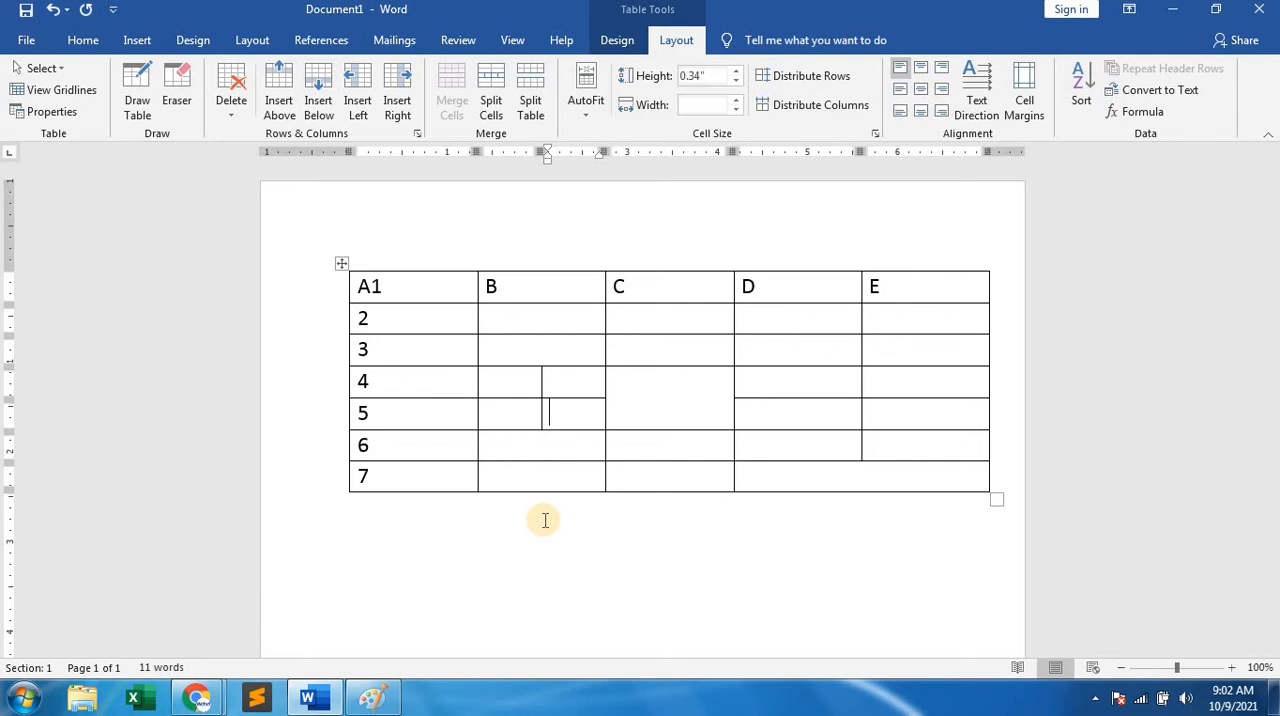
Enter RAMAYAN in the tall column C cell spanning rows 4 and 5.
left_click(639, 400)
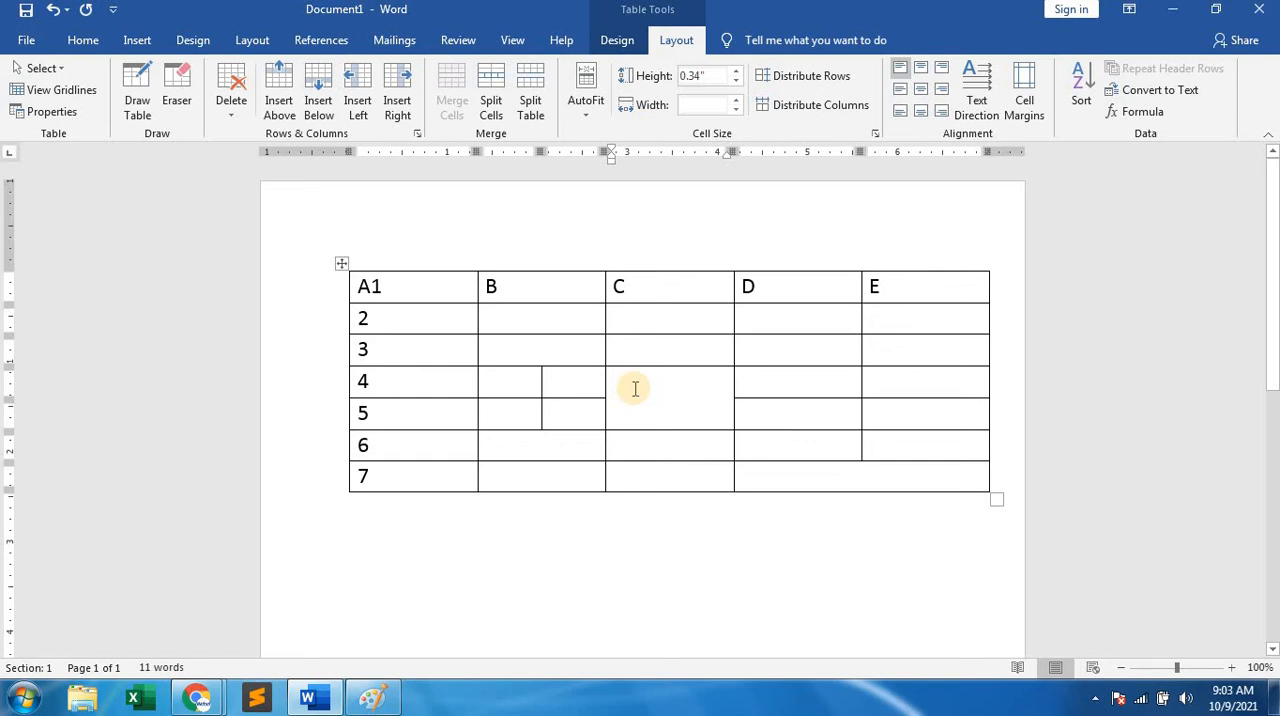
type("RAMAYAN")
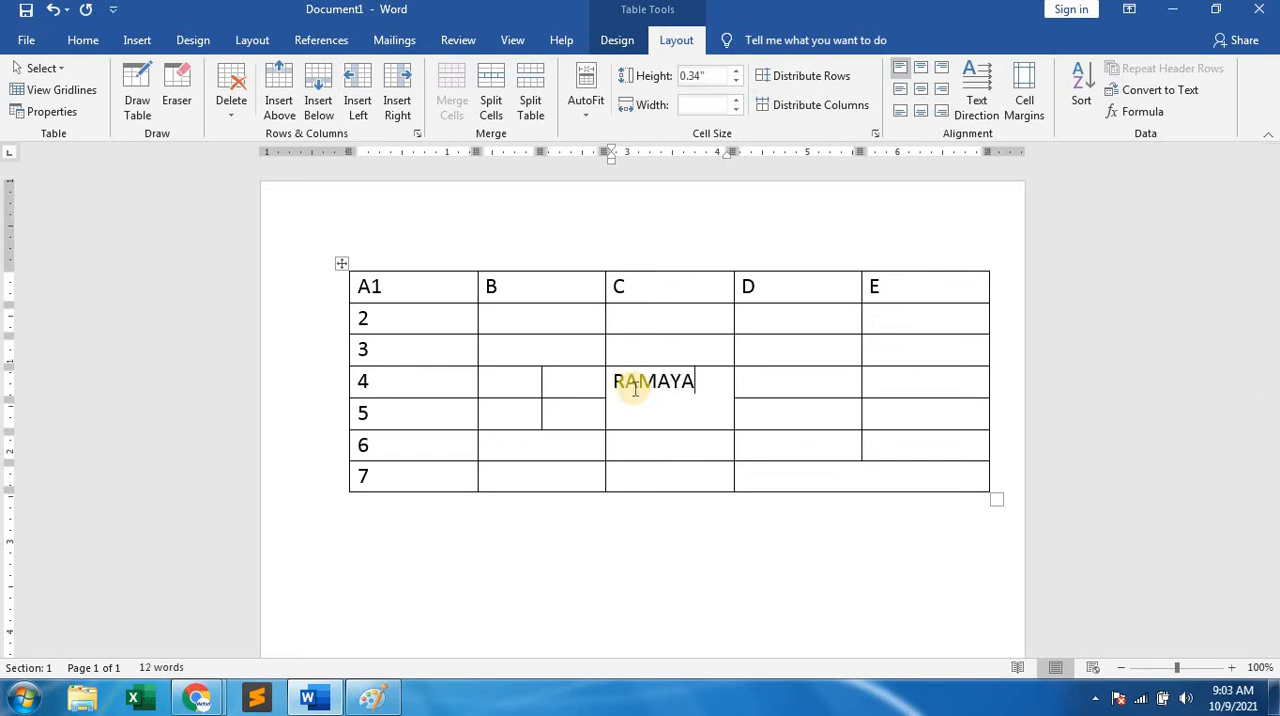
left_click(674, 456)
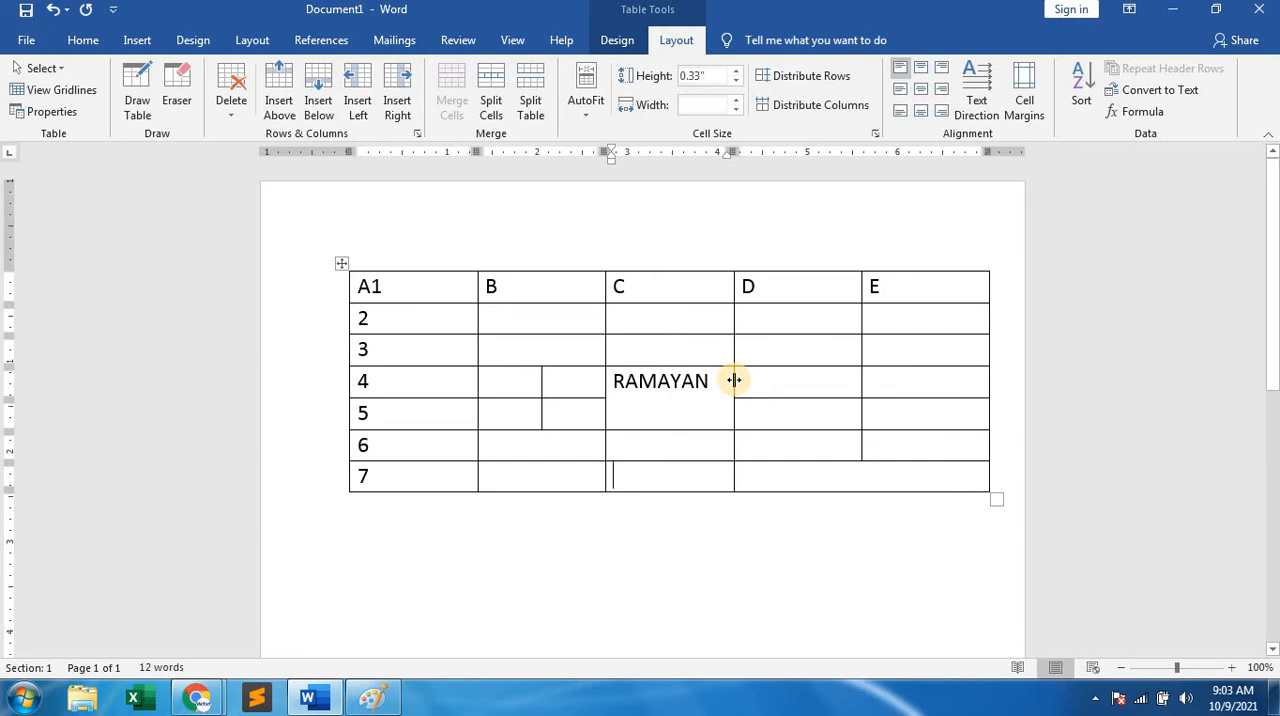
Set the text direction of the RAMAYAN cell to vertical, reading from bottom to top.
right_click(648, 397)
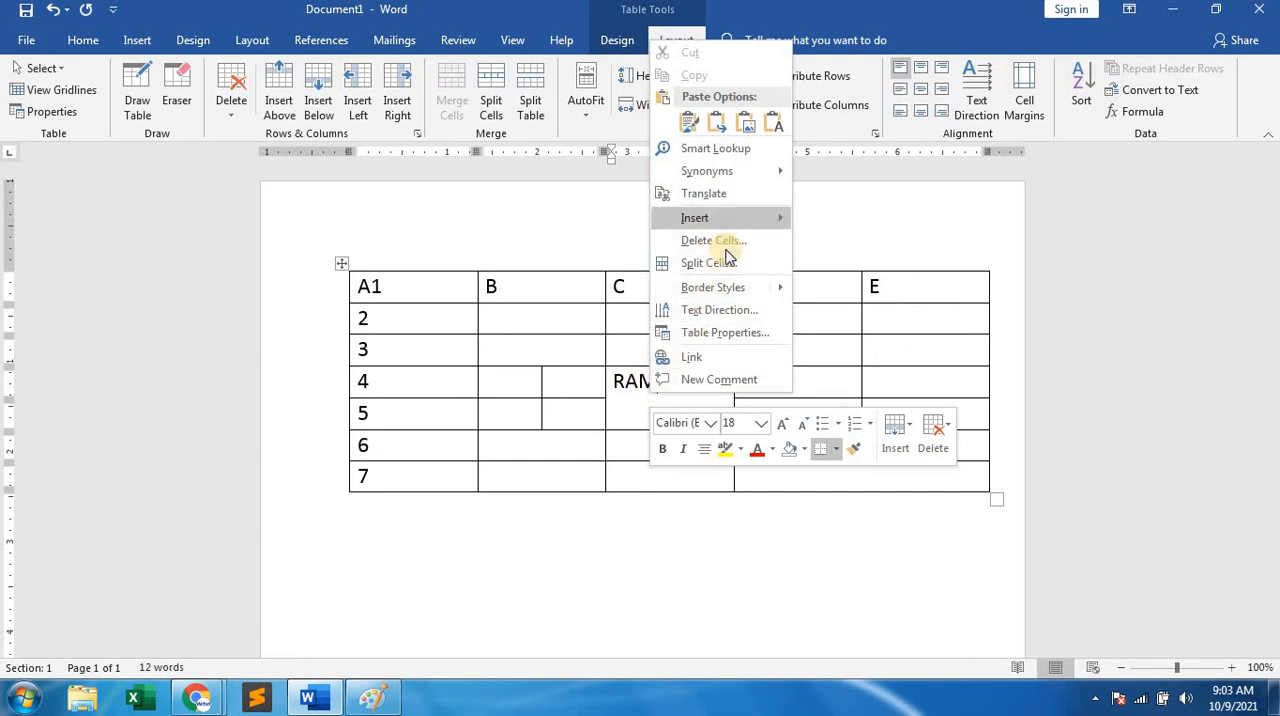
left_click(722, 311)
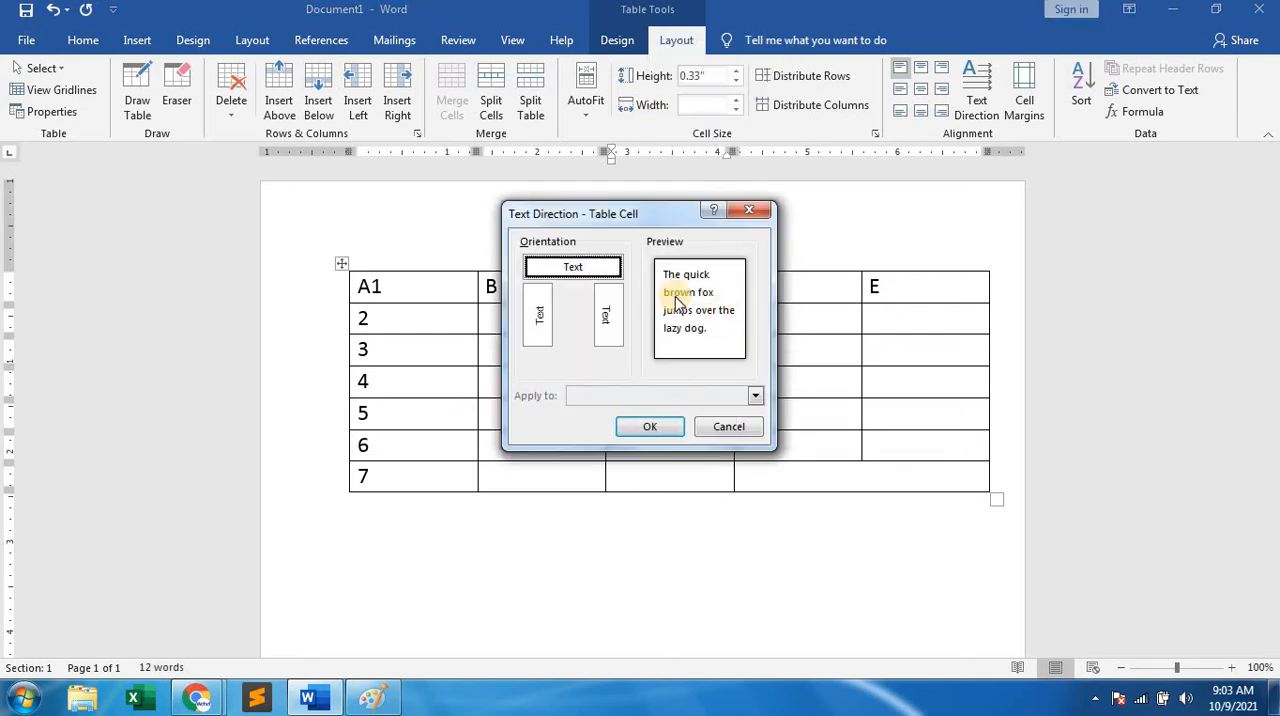
left_click(544, 318)
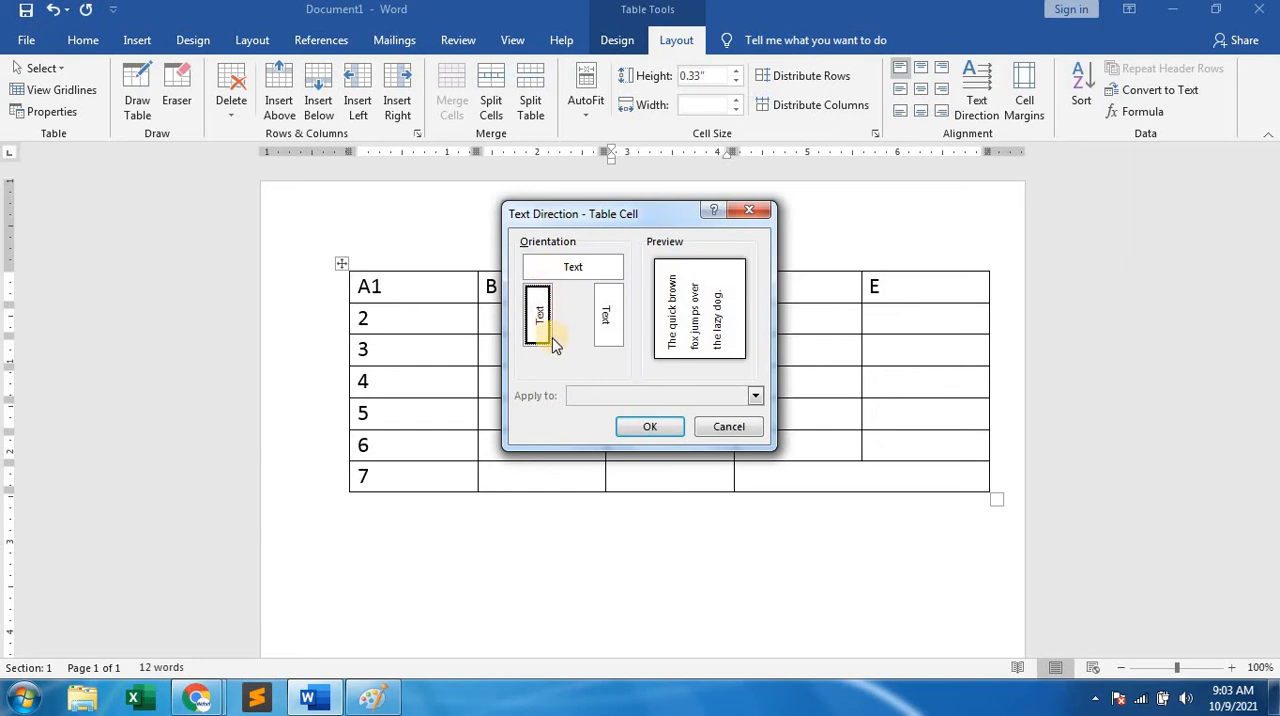
left_click(652, 428)
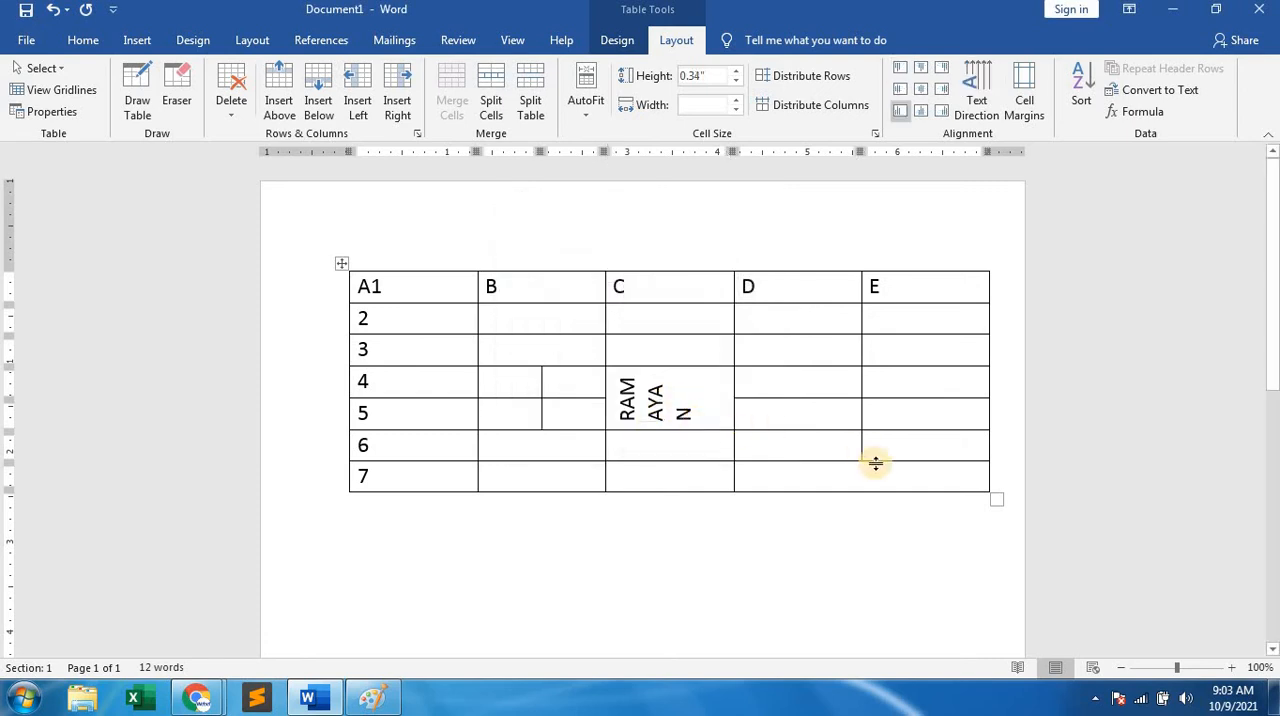
Enlarge the whole table to rows about 1.08" high and columns about 1.49" wide.
left_click_drag(997, 499, 1008, 590)
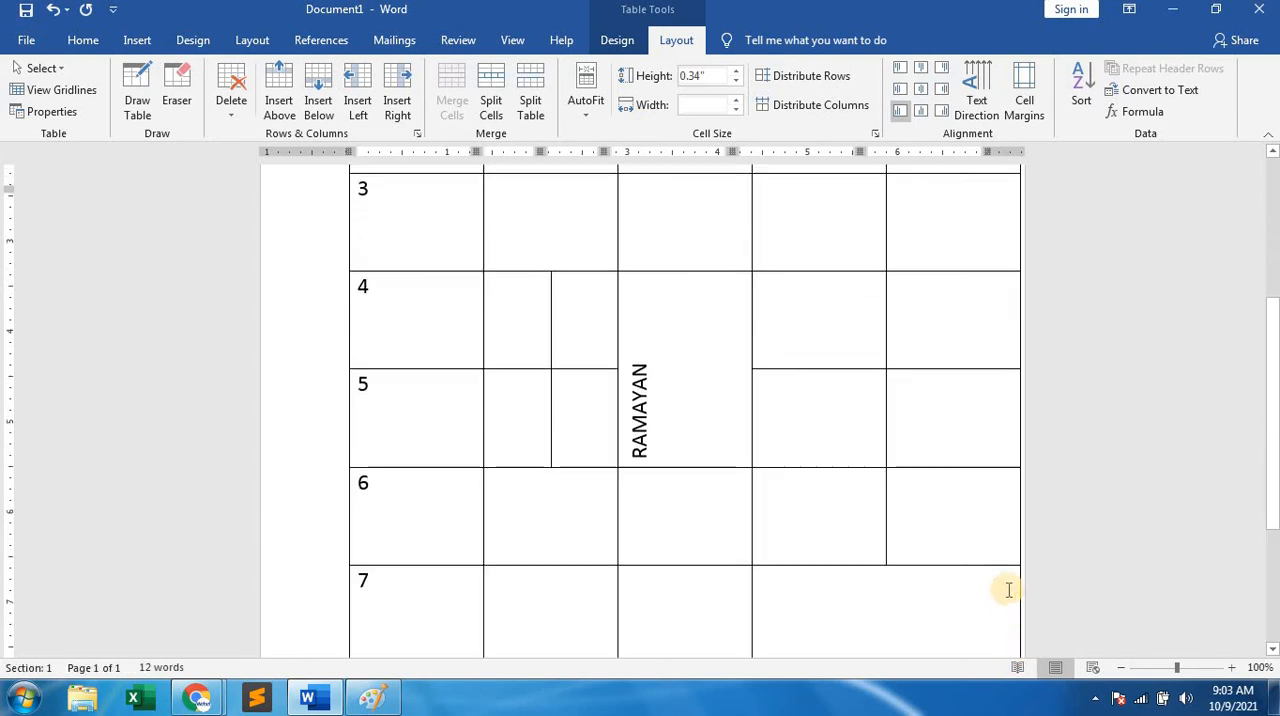
scroll(889, 450, "up", 3)
scroll(886, 454, "down", 3)
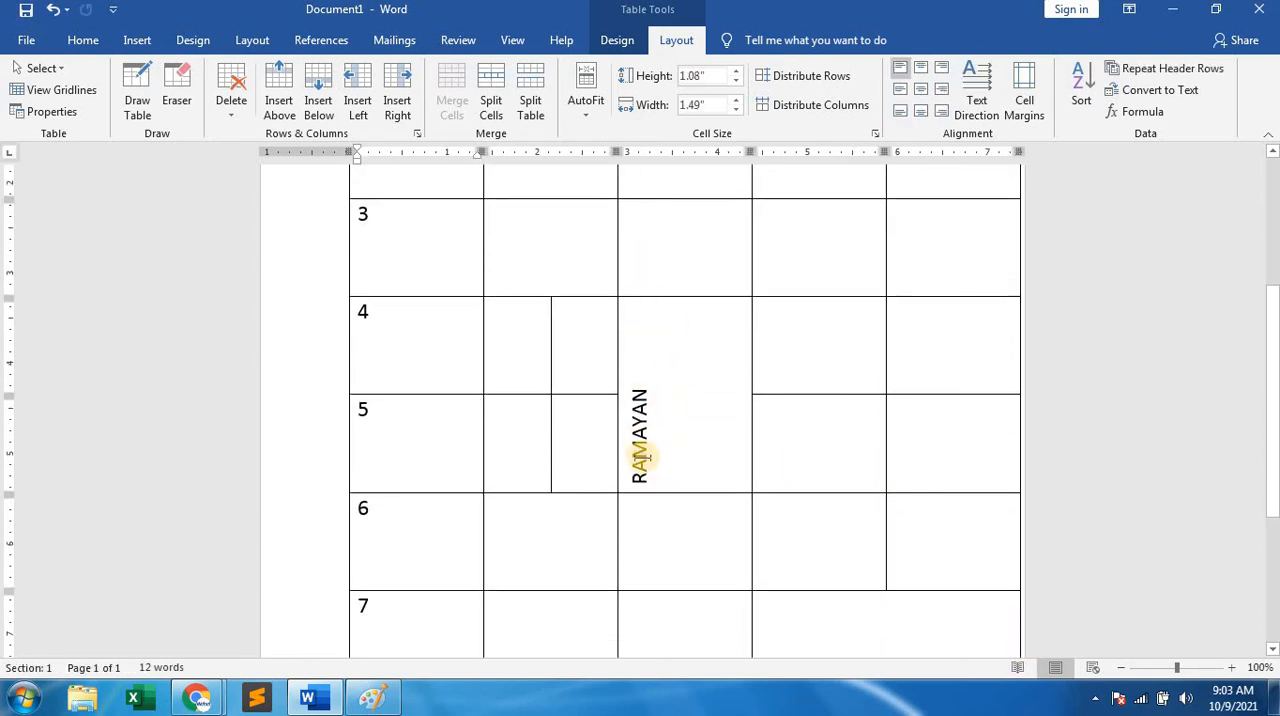
Change the text direction of the RAMAYAN cell to vertical, reading from top to bottom.
right_click(706, 361)
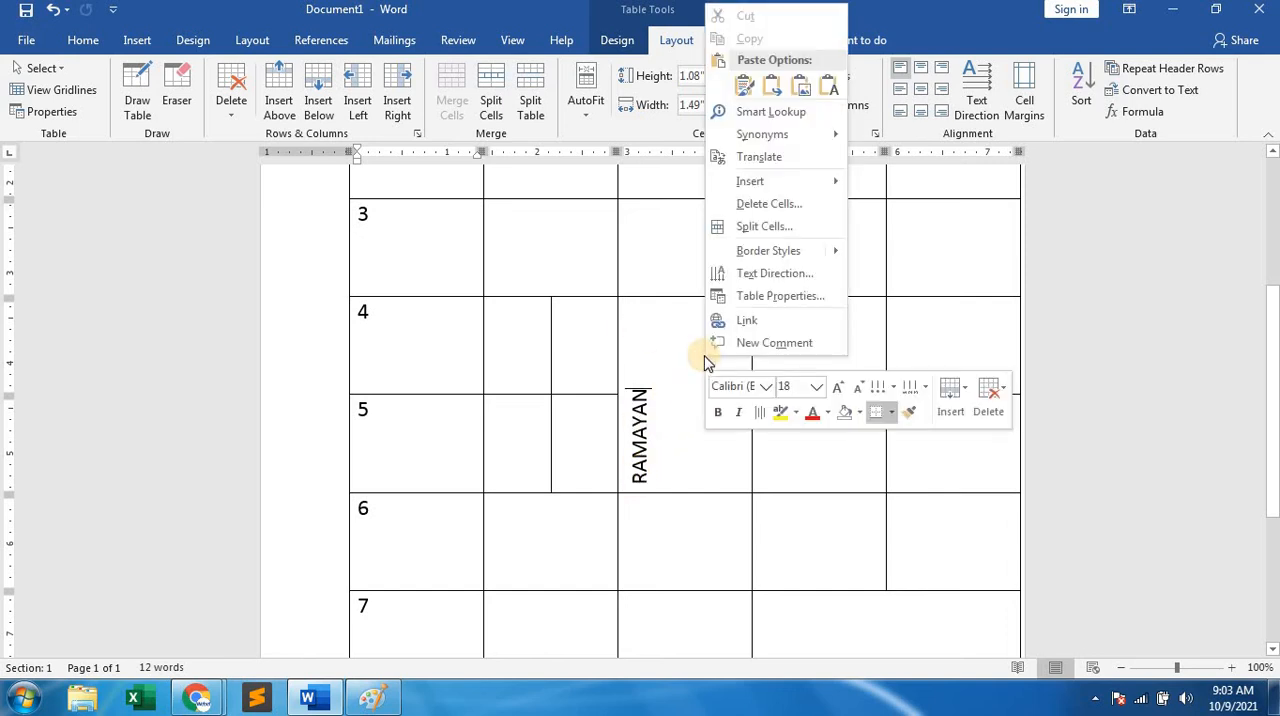
left_click(790, 277)
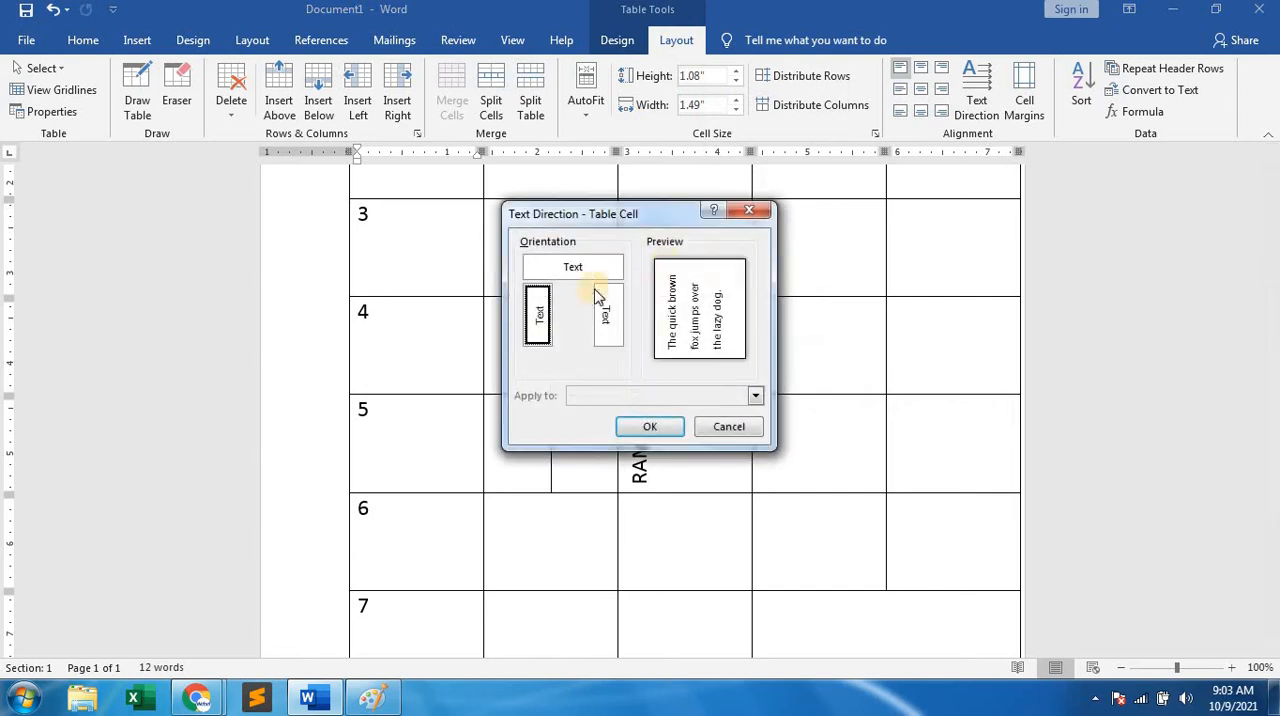
left_click(604, 310)
left_click(650, 426)
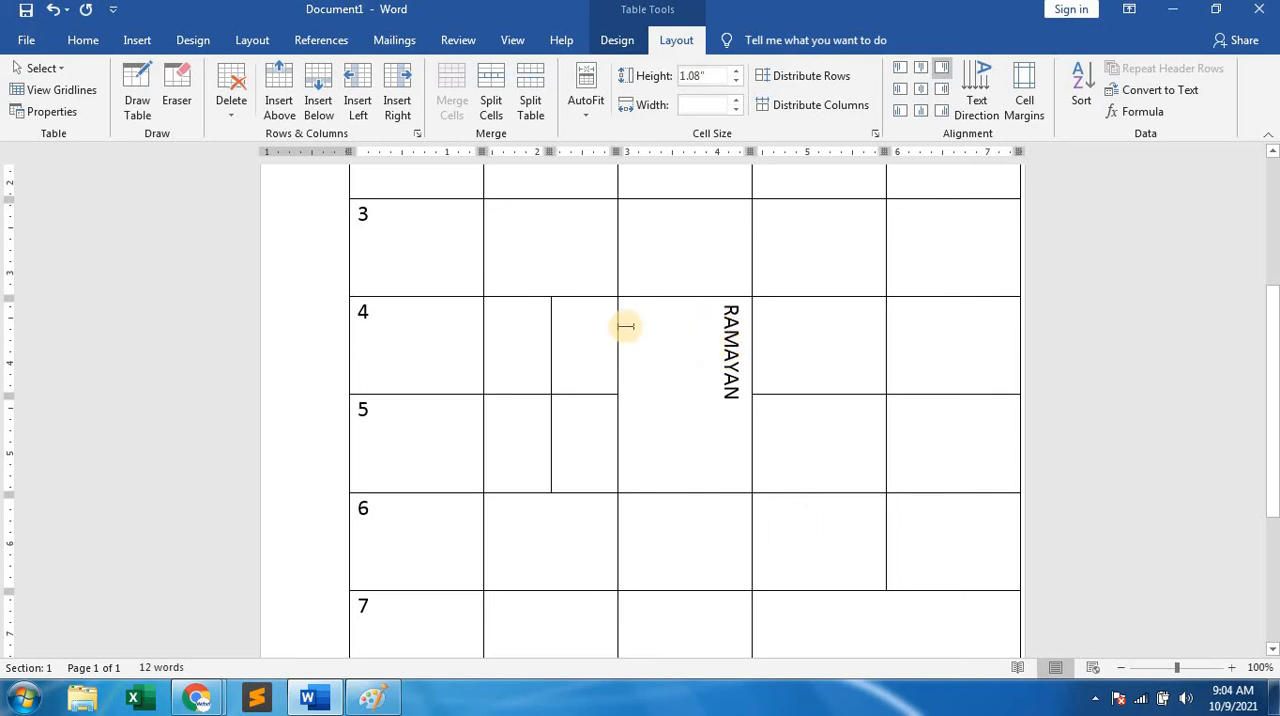
Set the text direction of the RAMAYAN cell back to horizontal.
right_click(663, 331)
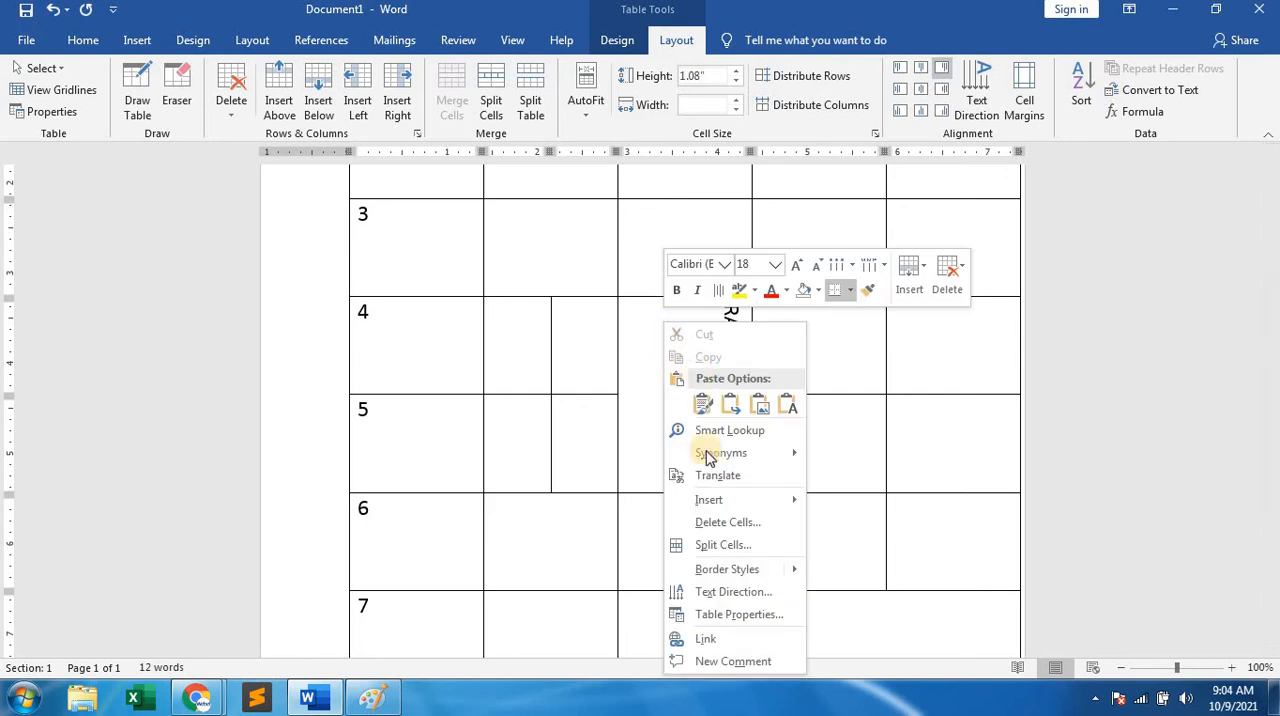
left_click(722, 591)
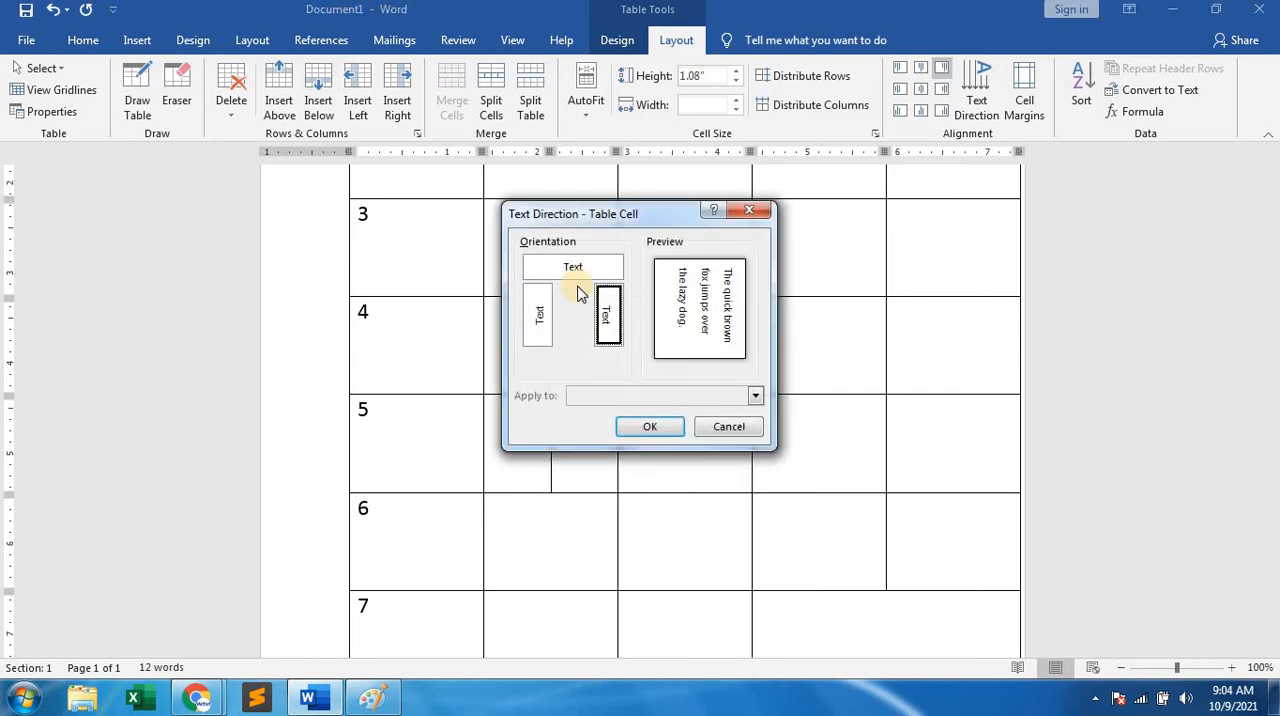
left_click(573, 264)
left_click(649, 426)
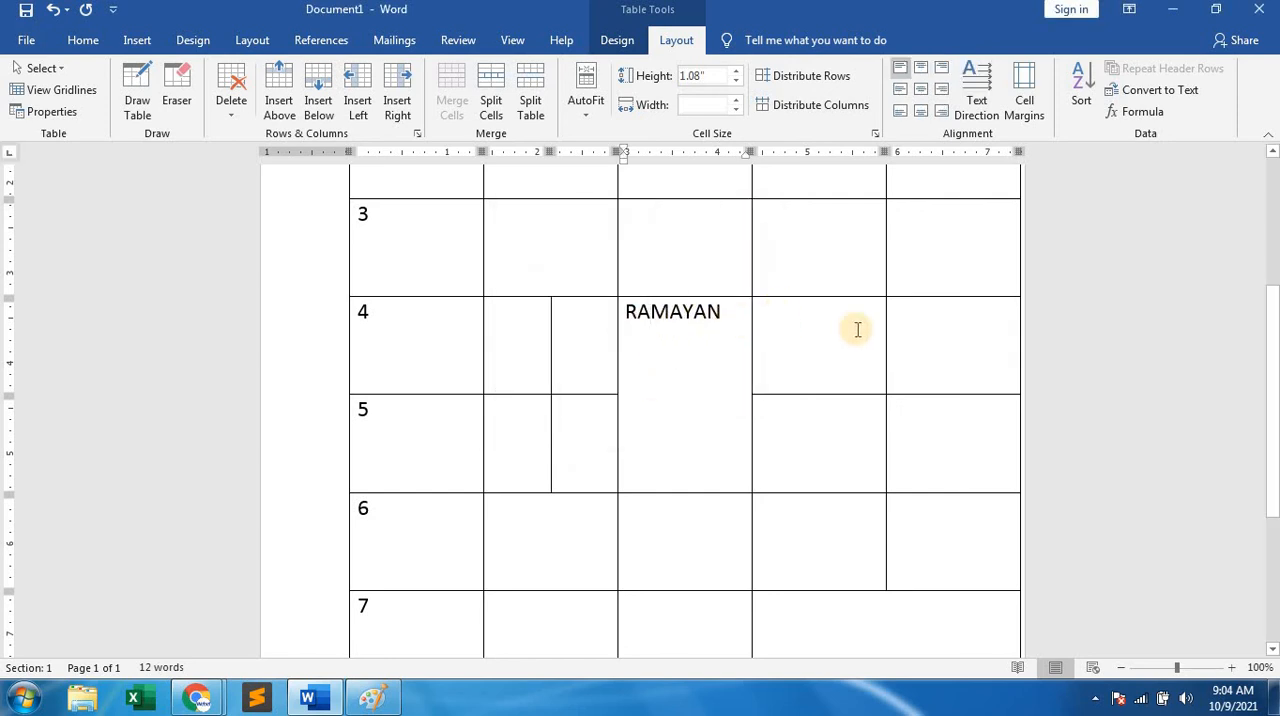
Try bottom left, top right, center right and center left alignment on the RAMAYAN cell, ending with the text centered both ways.
left_click(652, 314)
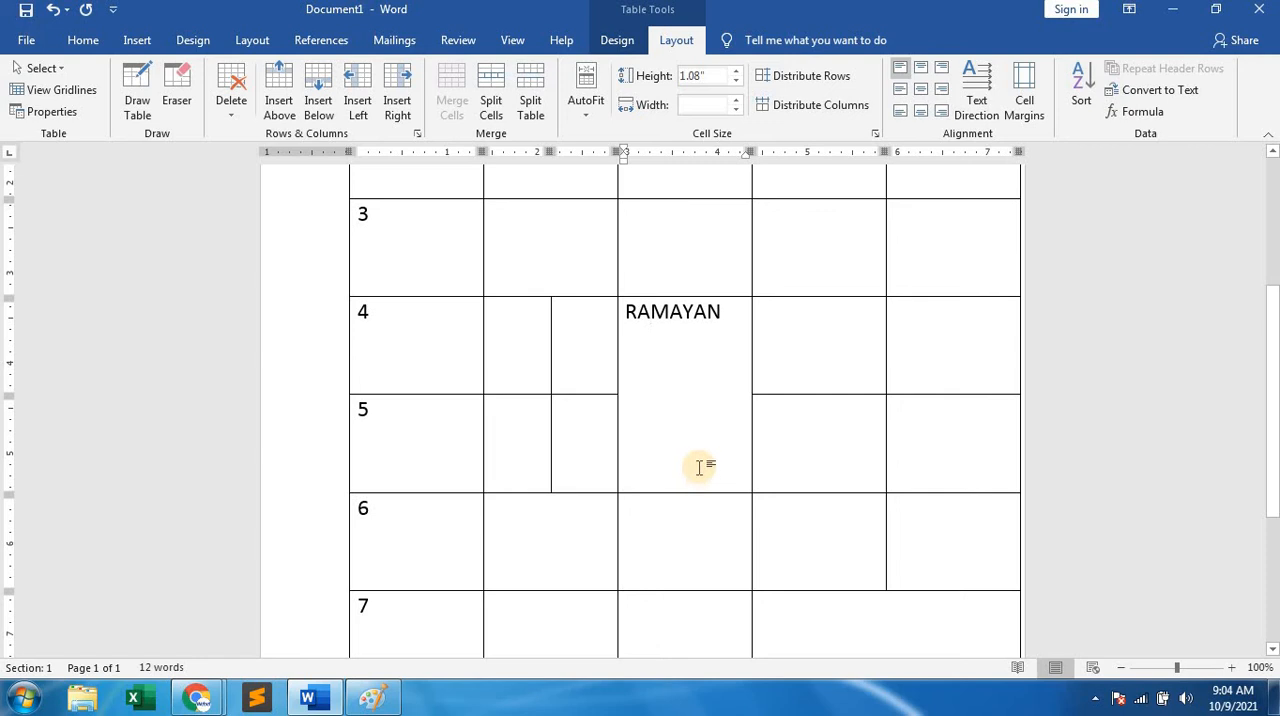
right_click(676, 392)
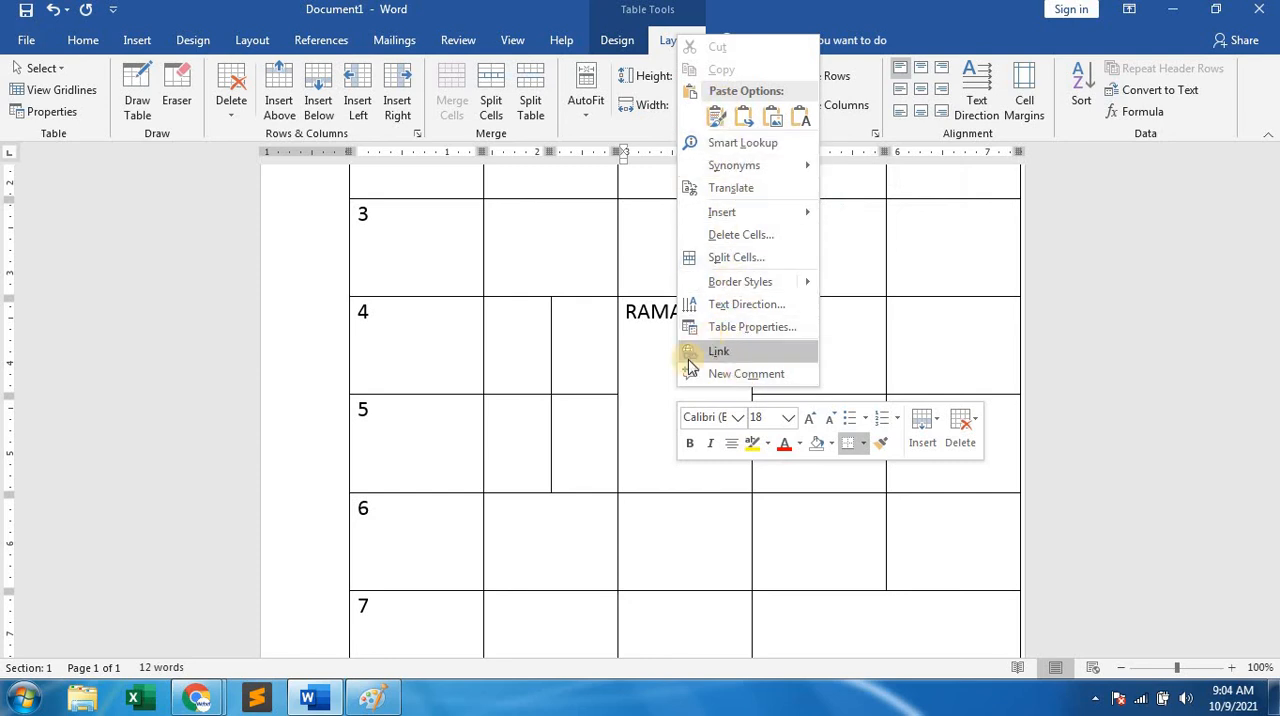
left_click(660, 389)
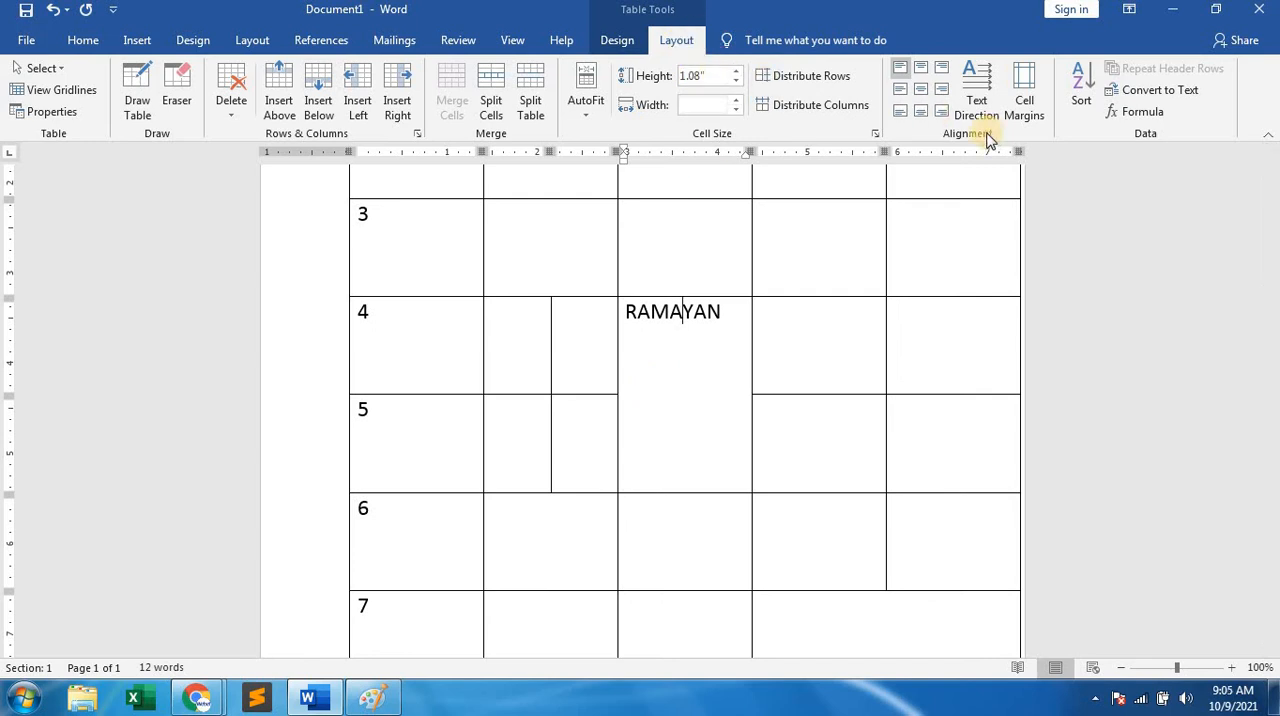
left_click(903, 112)
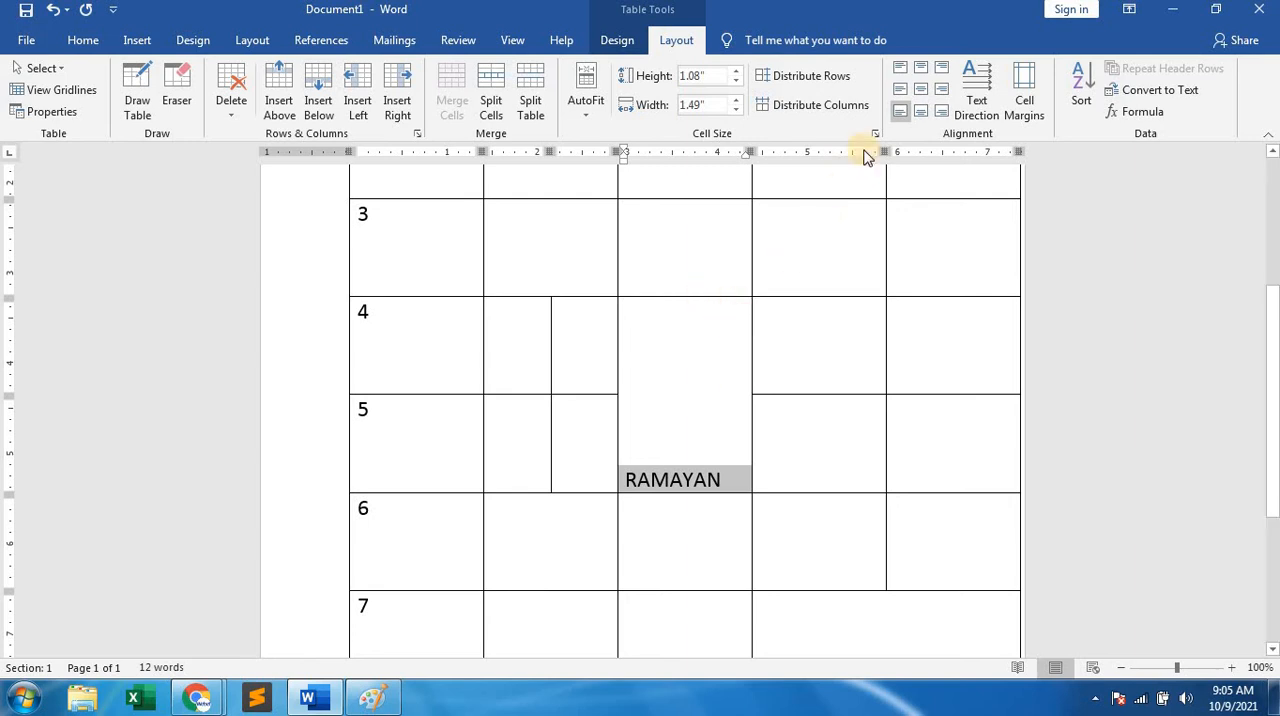
left_click(945, 70)
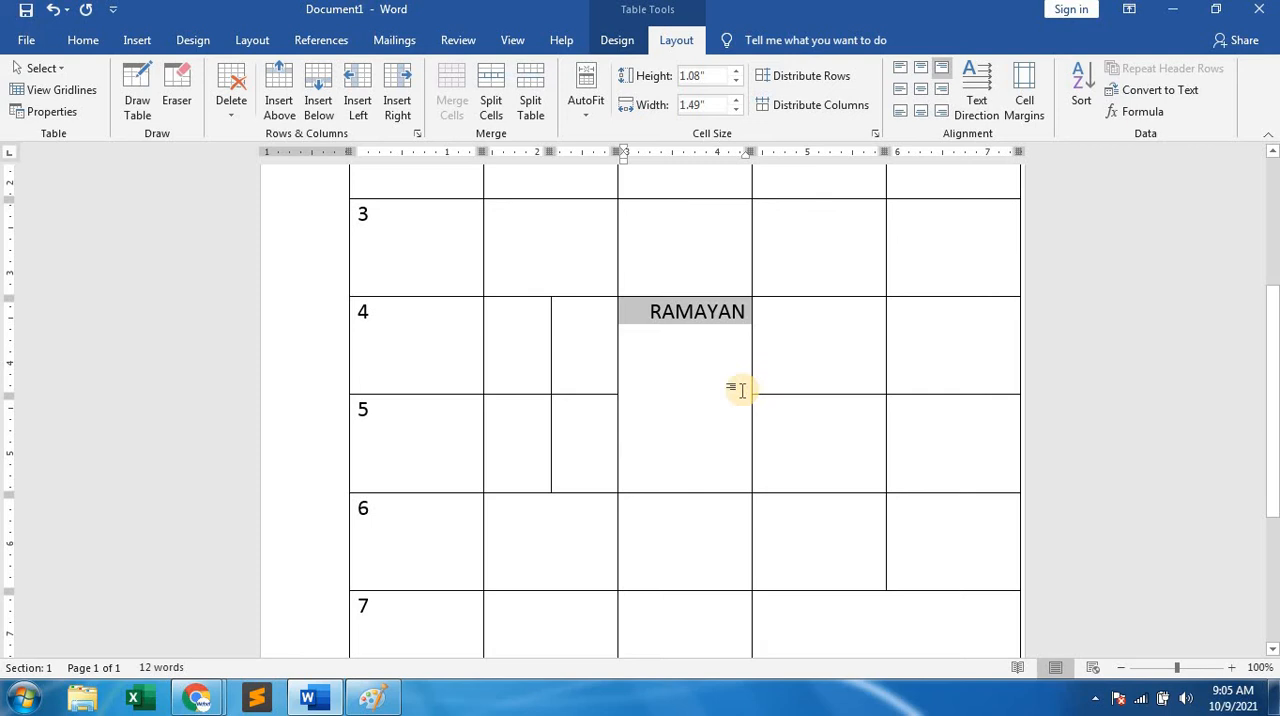
left_click(942, 90)
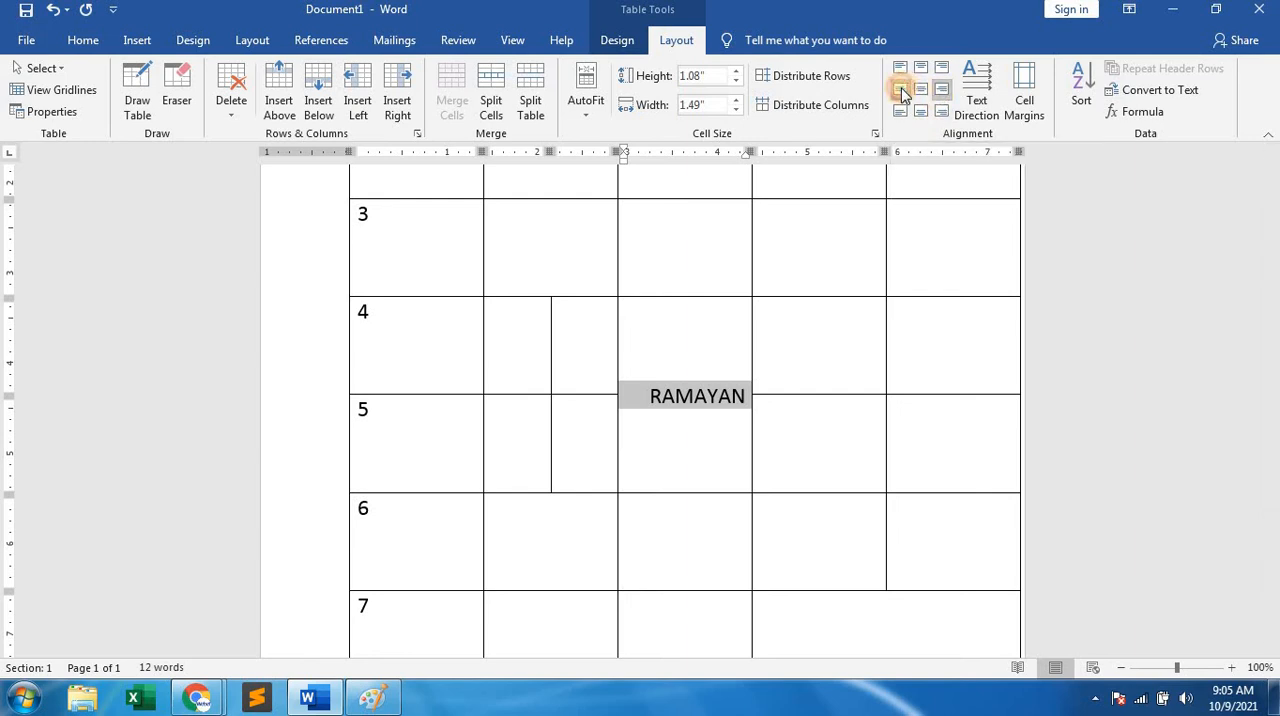
left_click(901, 92)
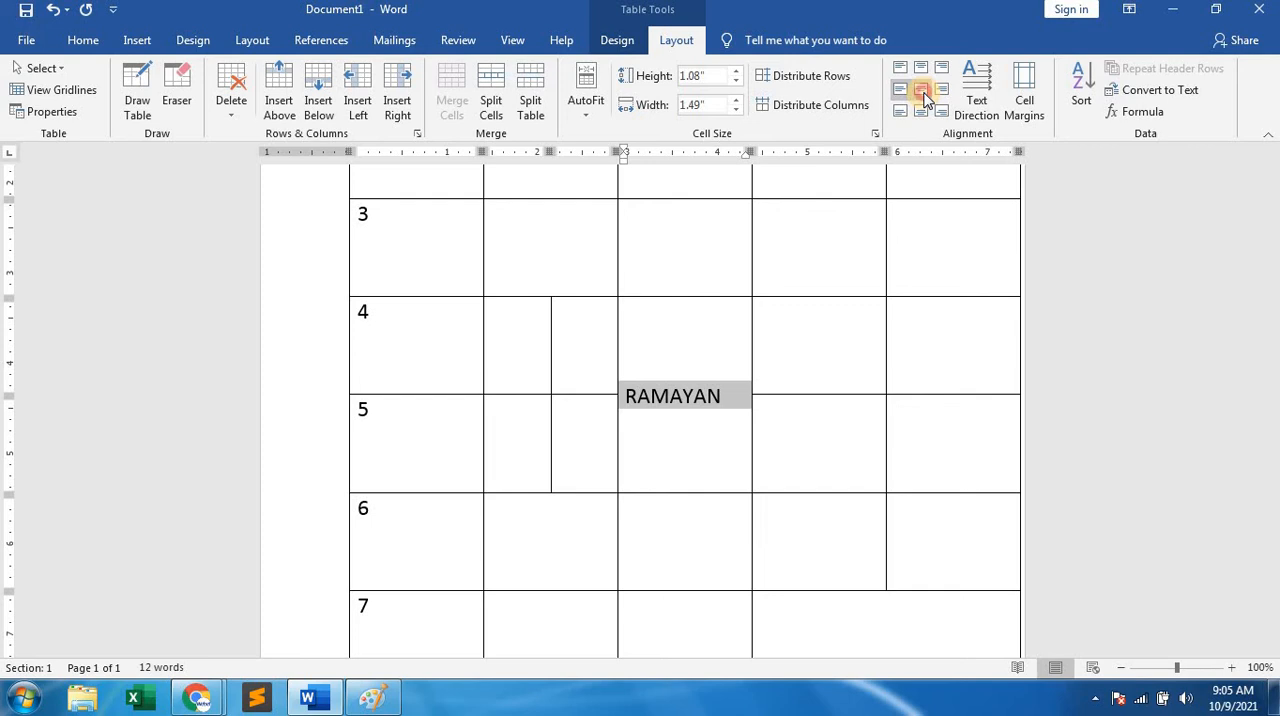
left_click(920, 90)
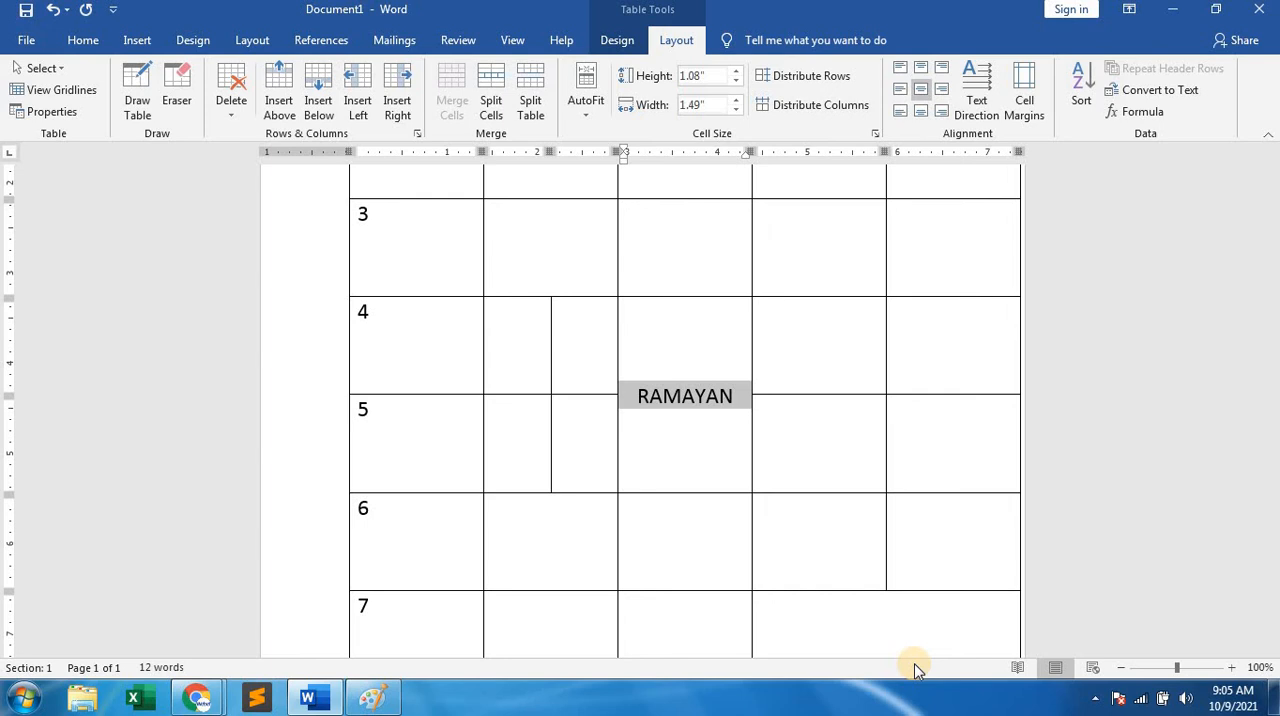
Delete the entire table containing the RAMAYAN cell from the document.
scroll(813, 366, "up", 4)
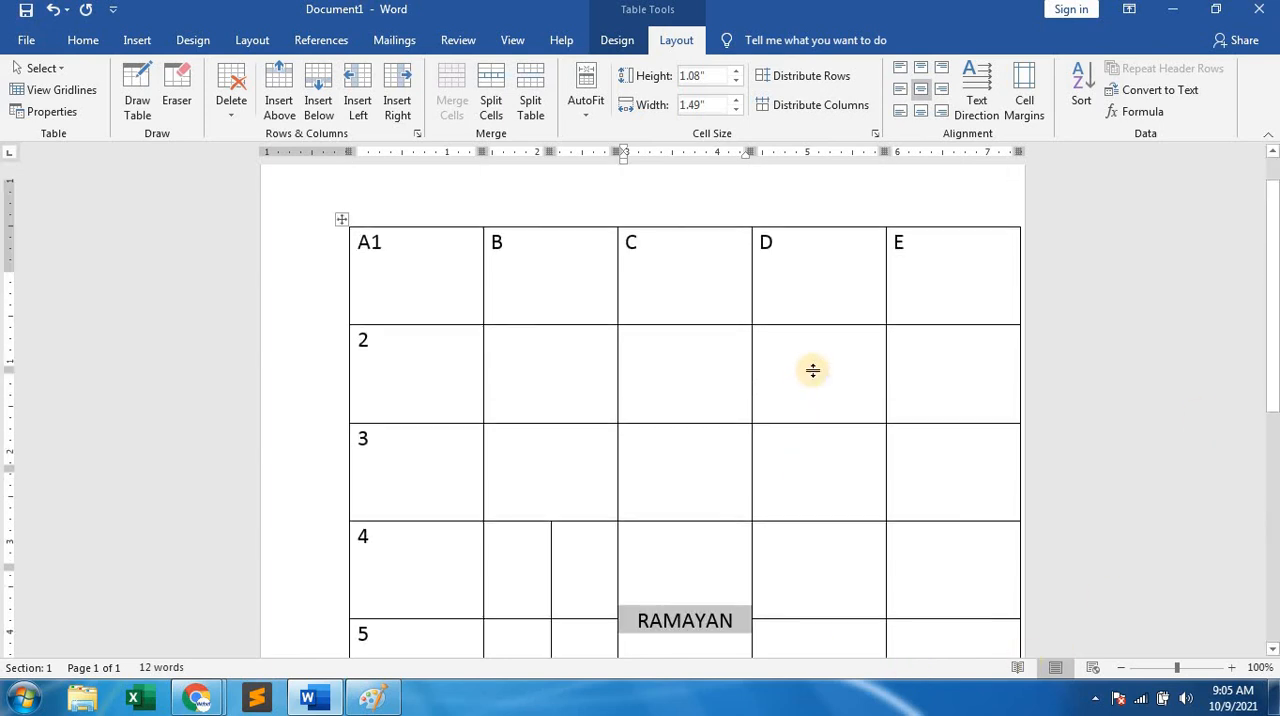
scroll(813, 370, "down", 3)
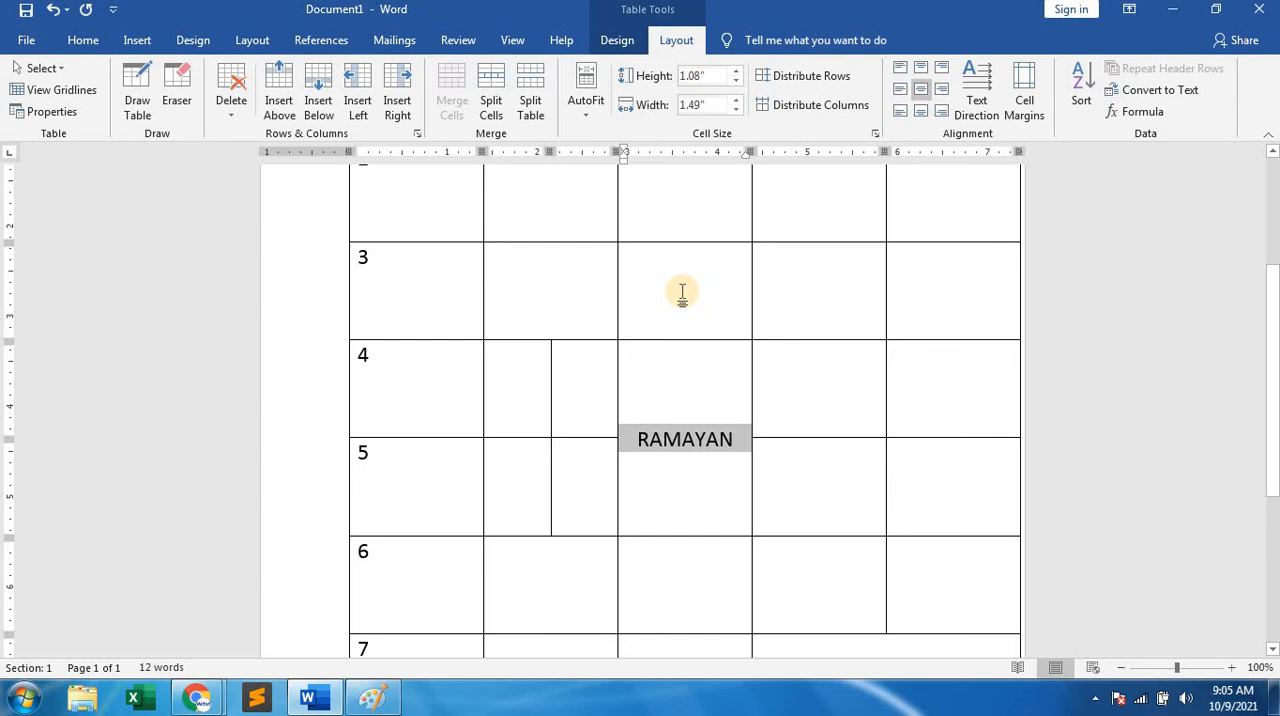
left_click(682, 292)
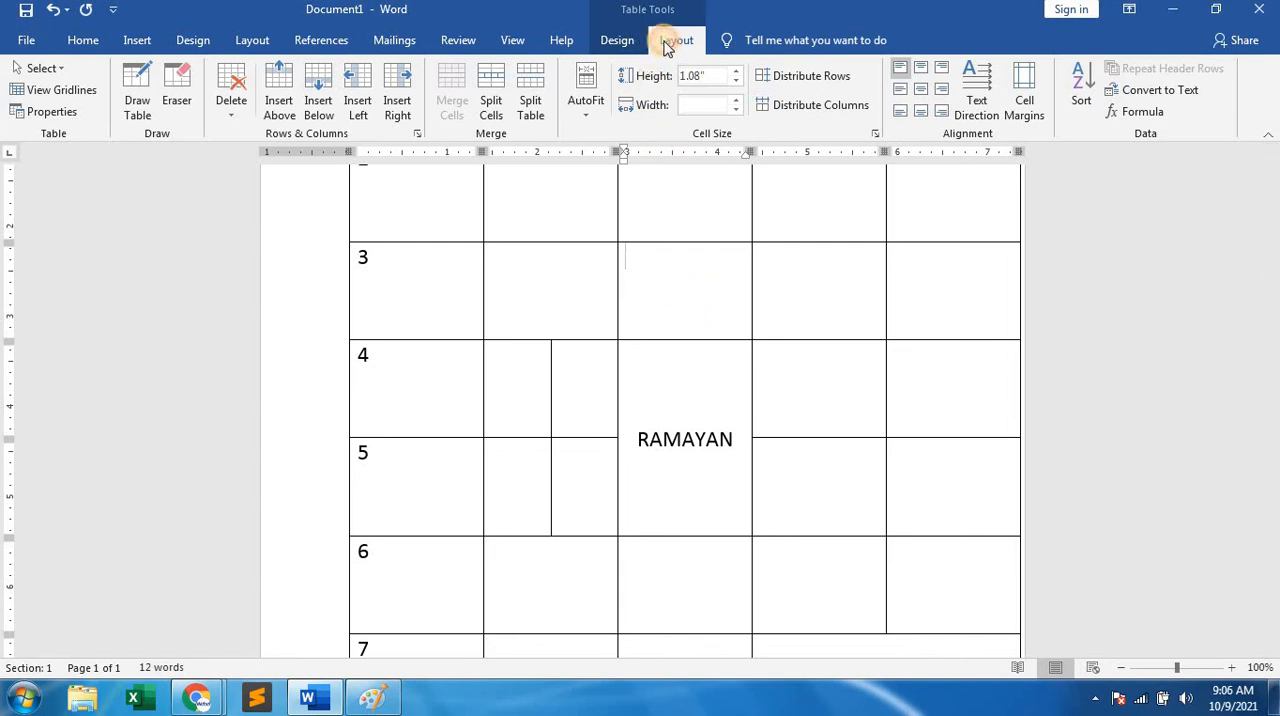
left_click(236, 112)
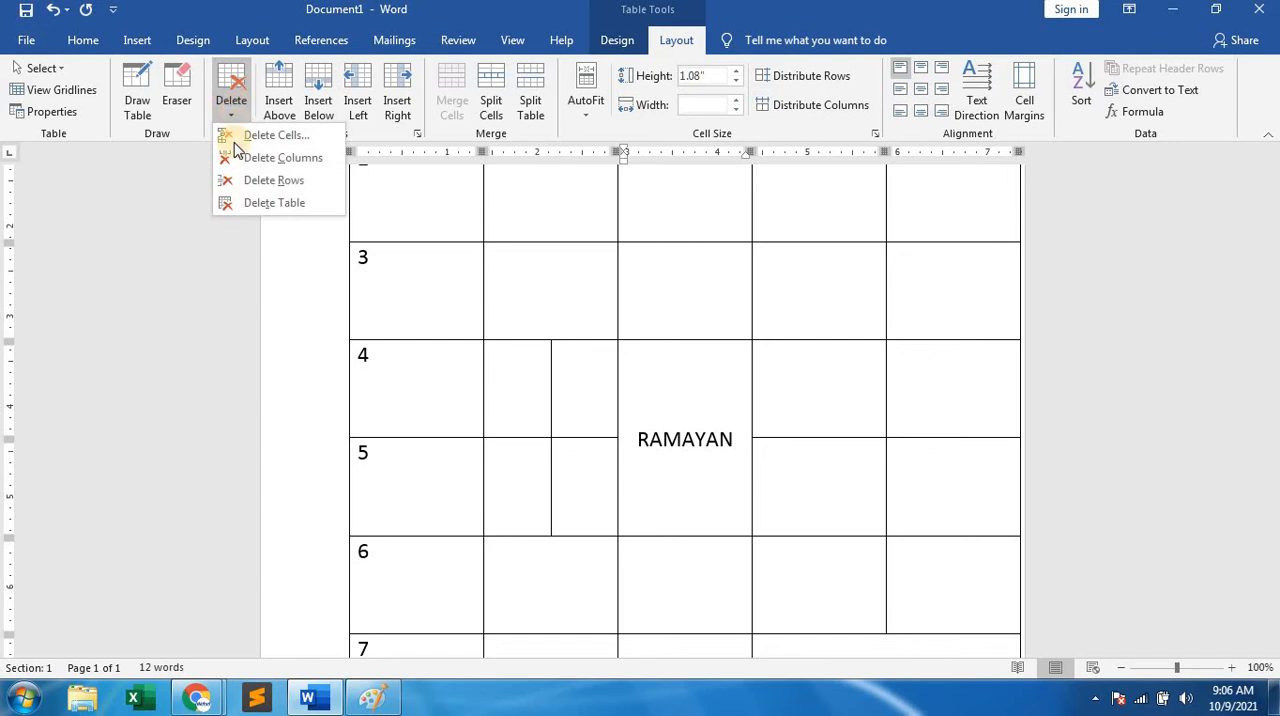
left_click(248, 208)
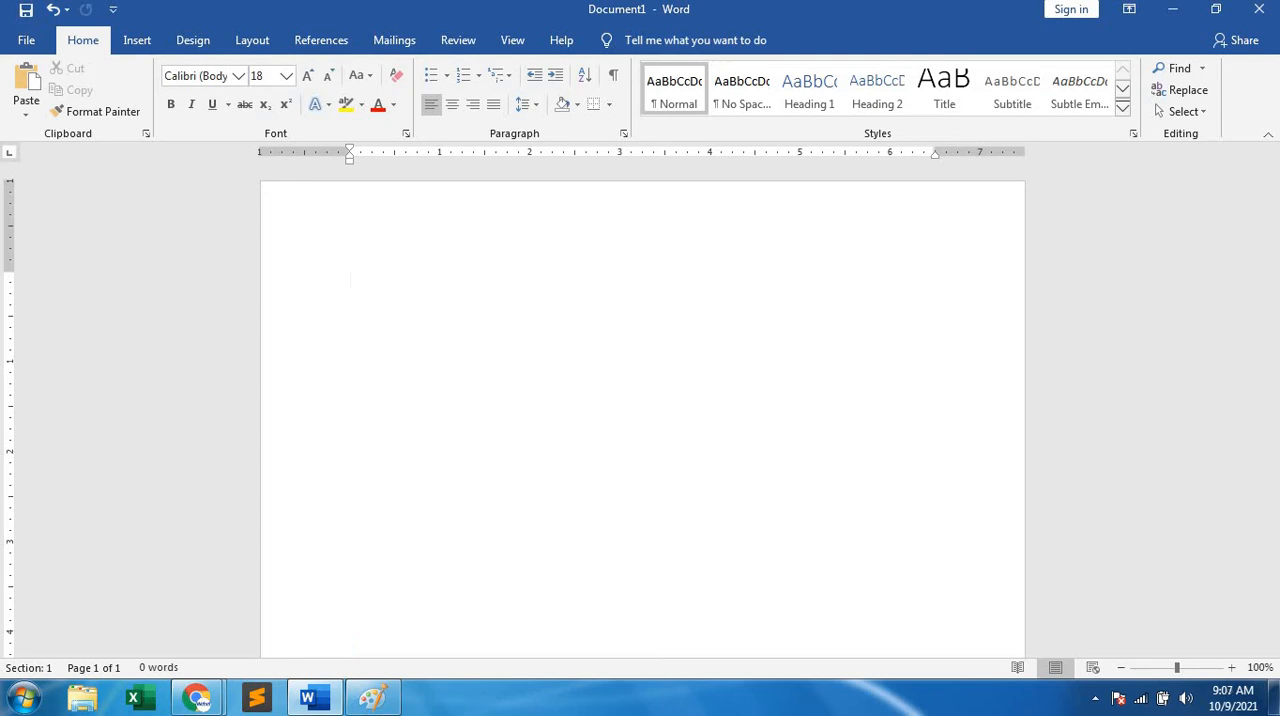
Insert a new table with 7 columns and 12 rows, keeping the automatic fixed column width.
left_click(140, 38)
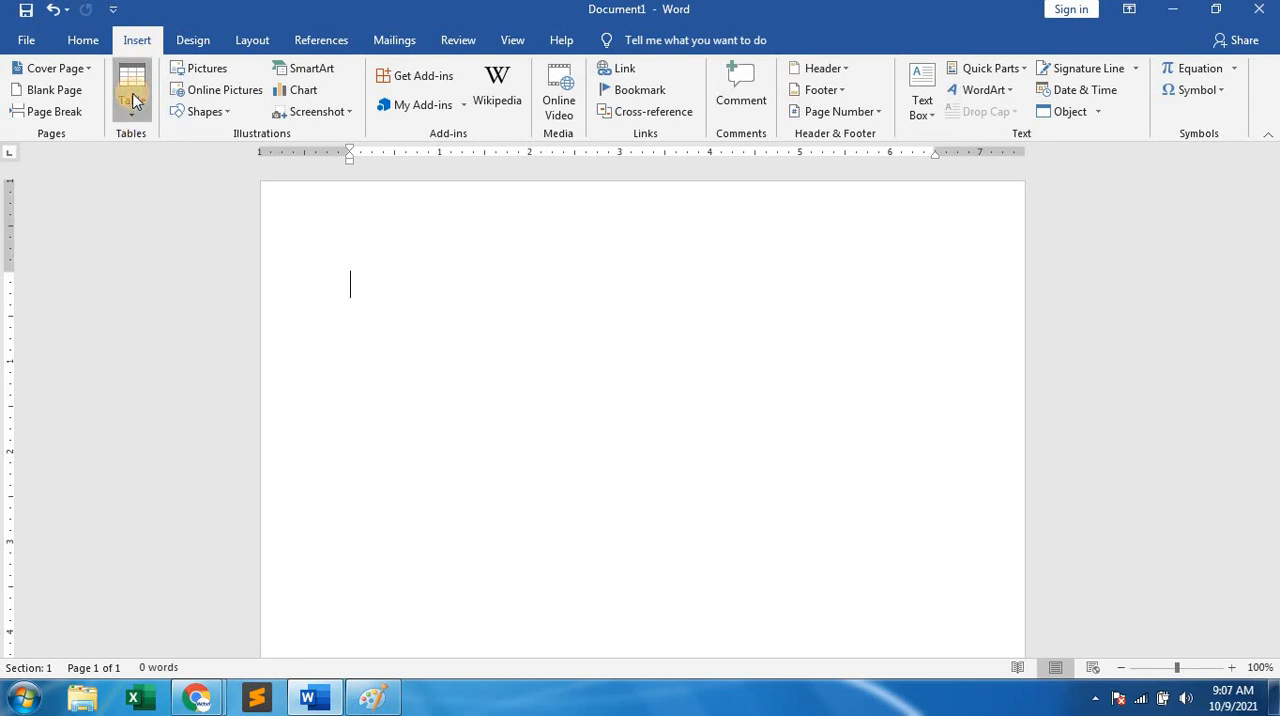
left_click(130, 98)
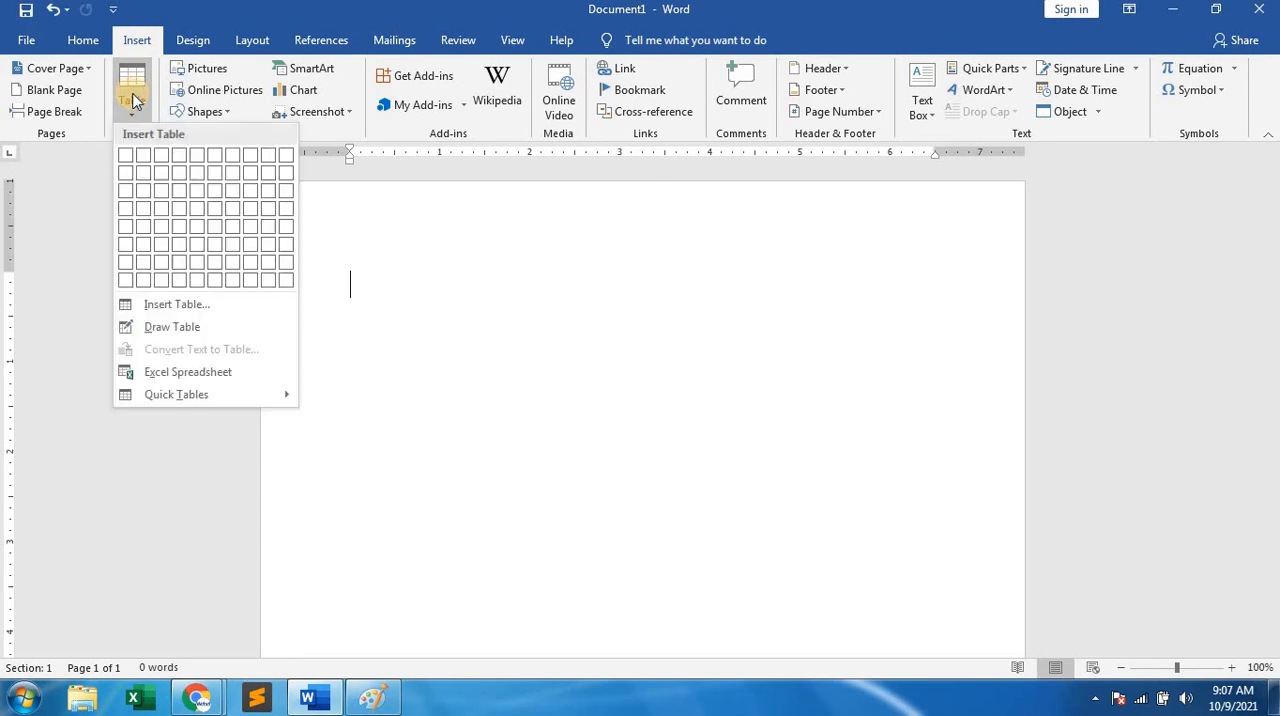
left_click(177, 304)
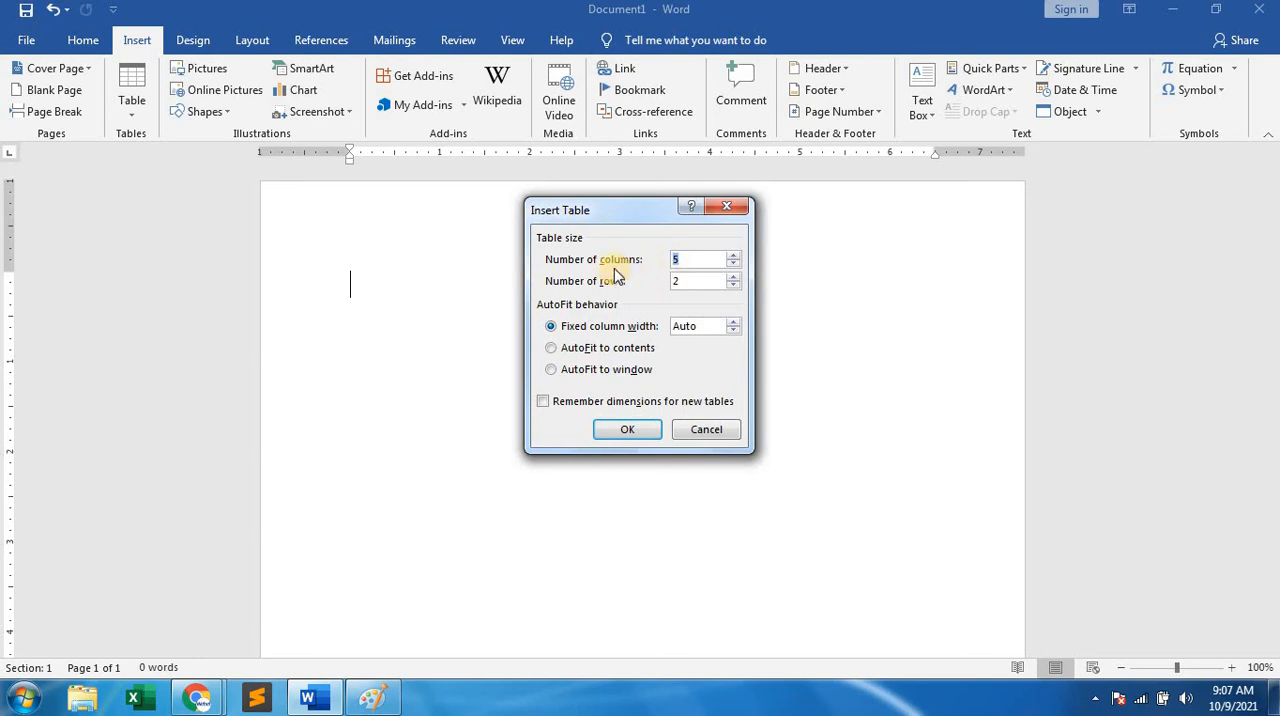
left_click(733, 255)
left_click(733, 255)
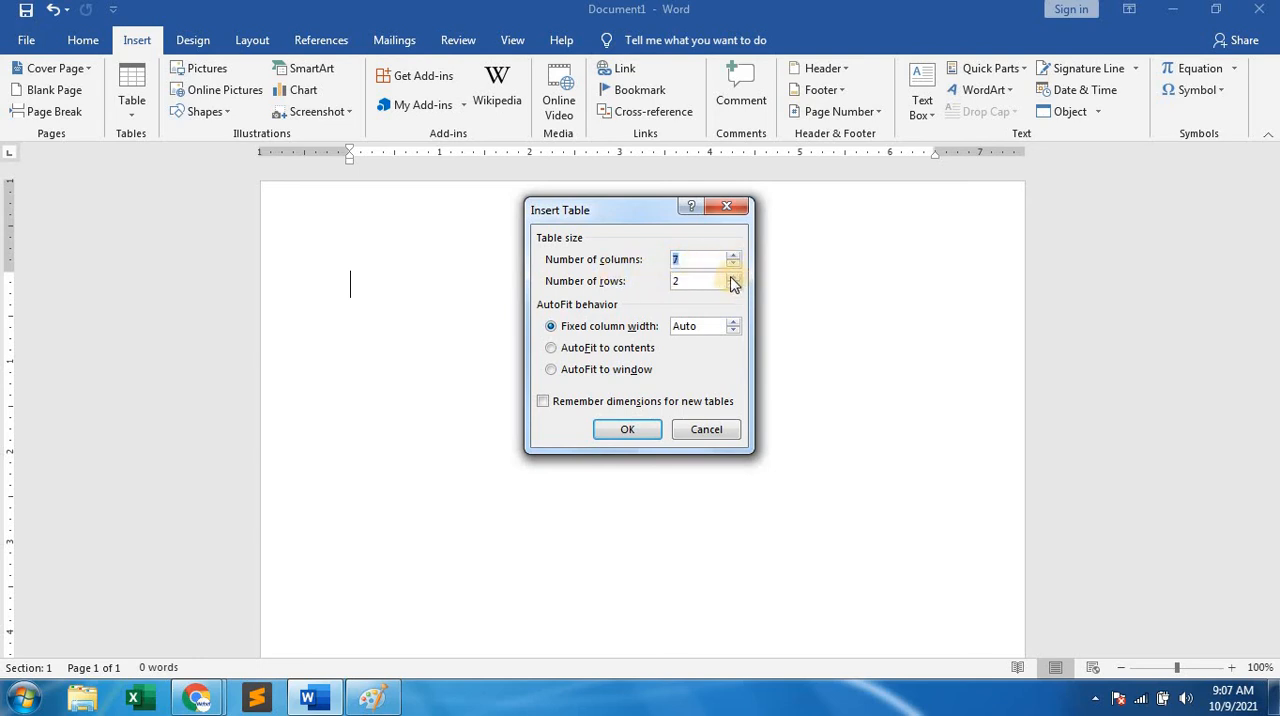
left_click_drag(703, 282, 656, 280)
type("12")
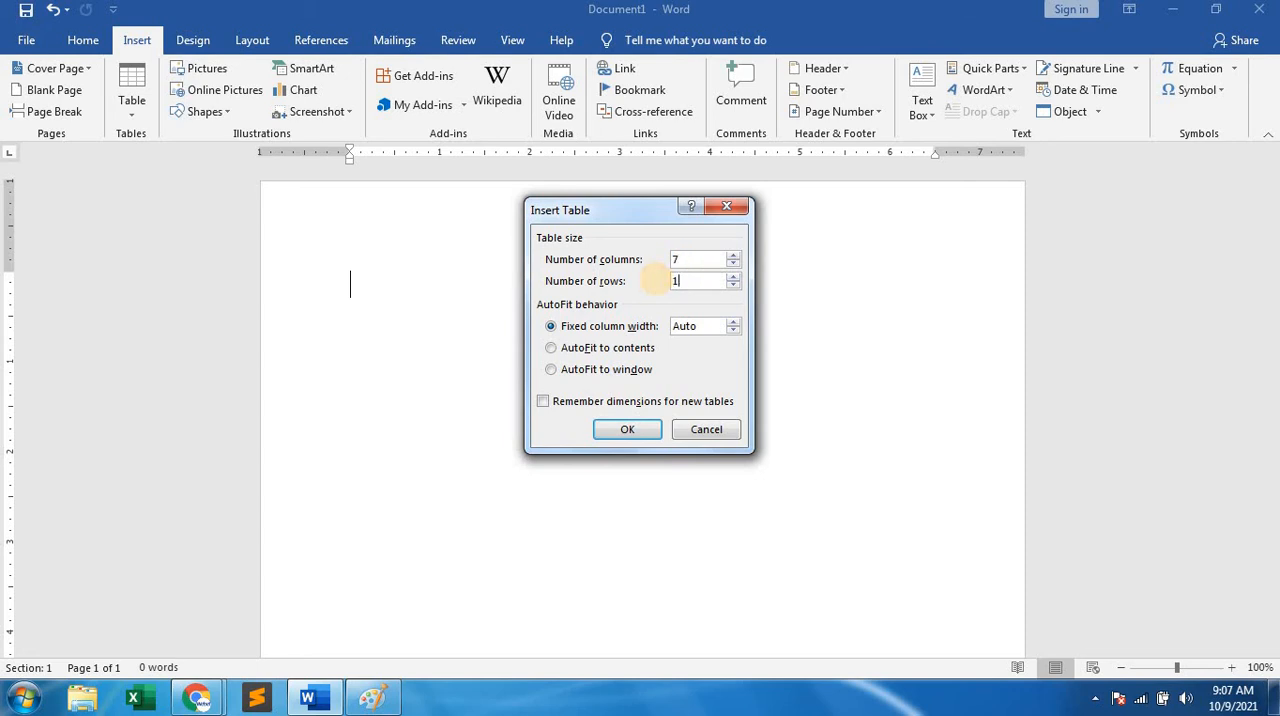
left_click(627, 432)
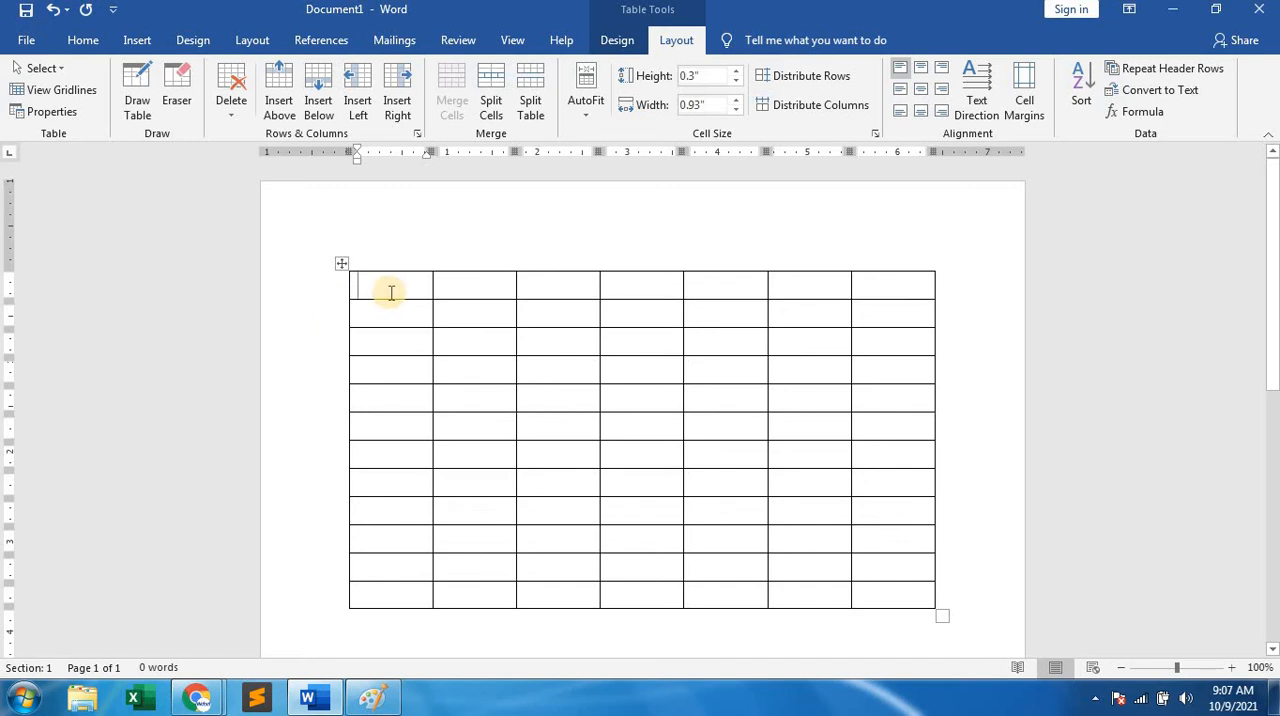
Merge all seven cells of the new table's first row into a single cell.
mouse_move(391, 291)
left_mouse_down()
mouse_move(463, 285)
mouse_move(742, 313)
mouse_move(889, 289)
left_mouse_up()
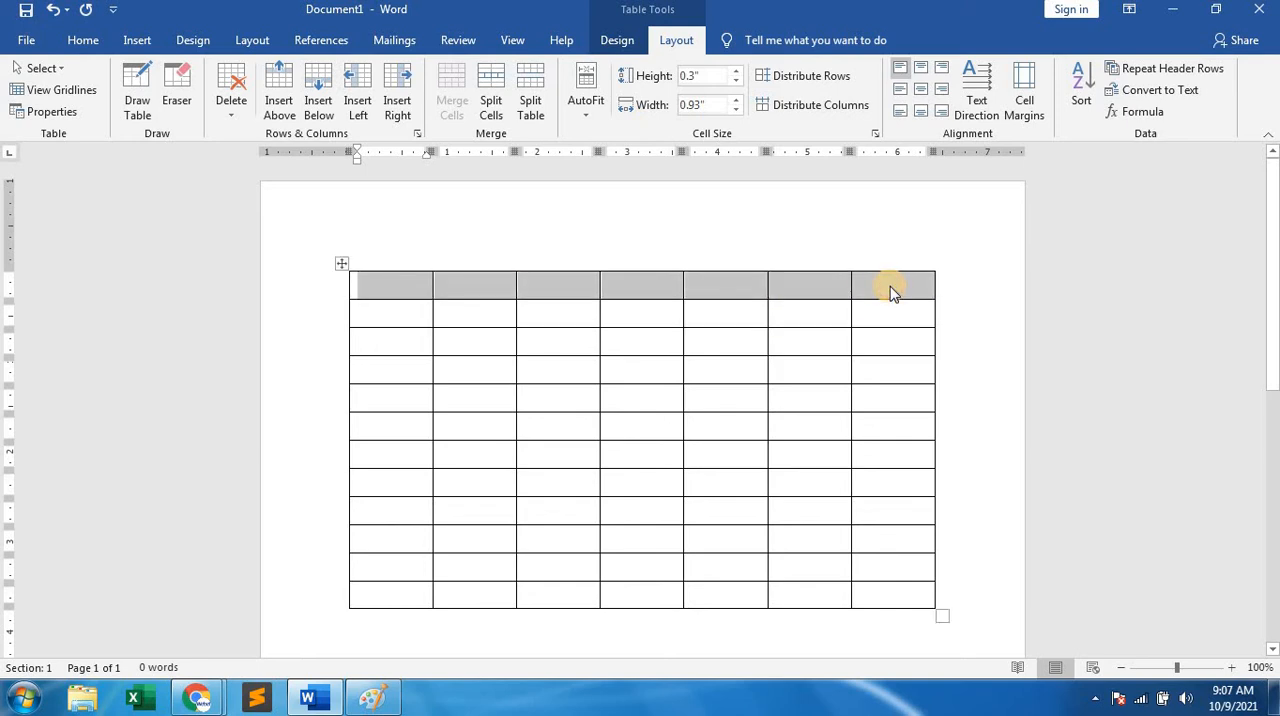
right_click(617, 291)
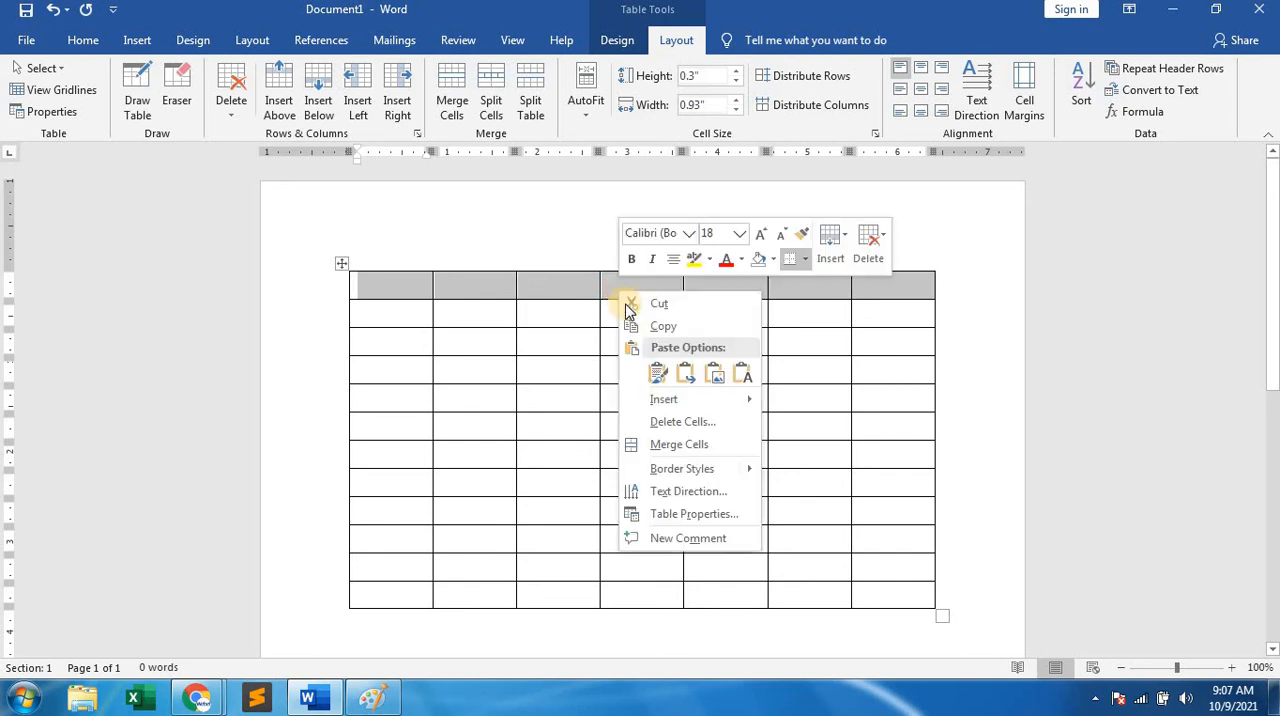
left_click(675, 447)
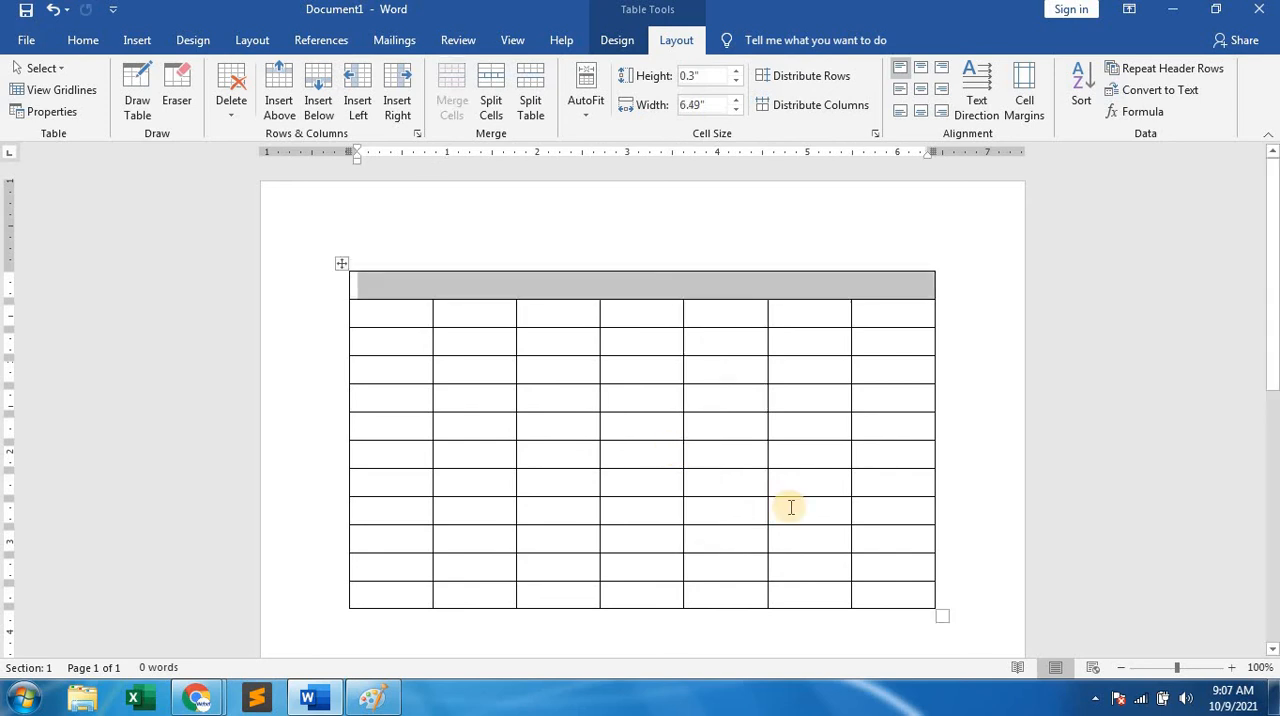
left_click(706, 426)
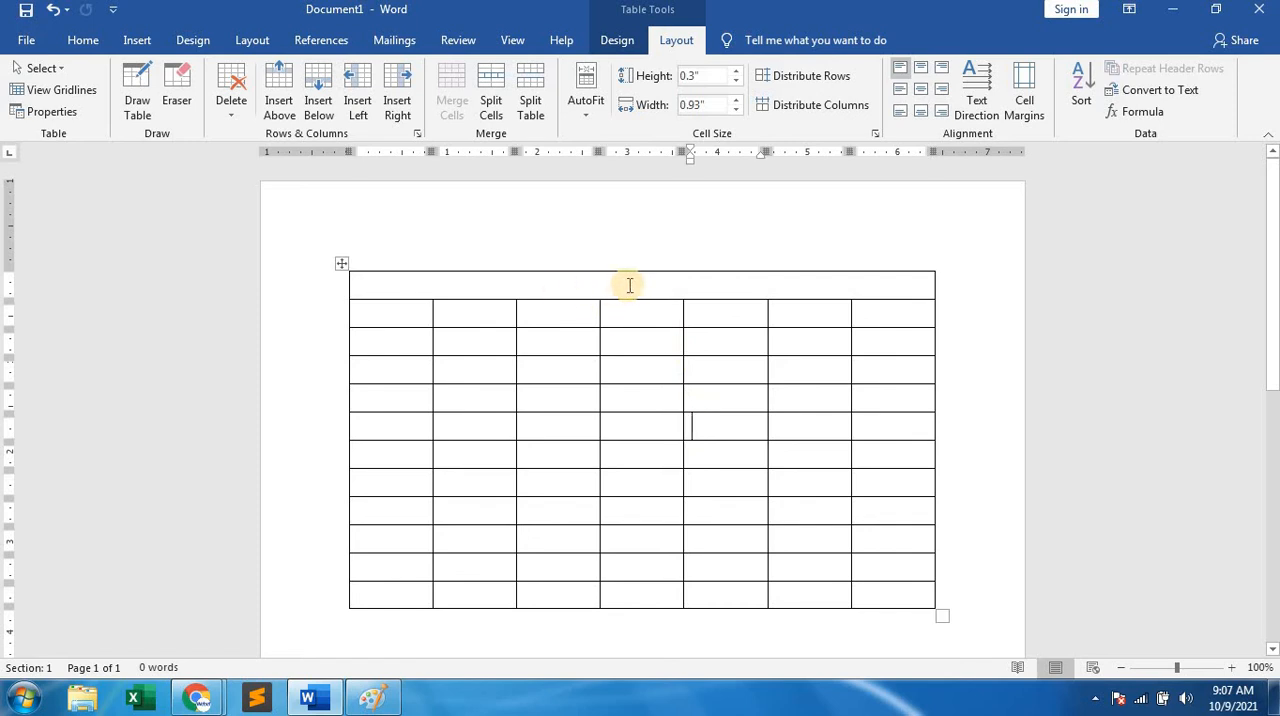
Enter WEBEL COMPUTER TRAINING CENTER in the merged first row and center it horizontally and vertically.
left_click(628, 286)
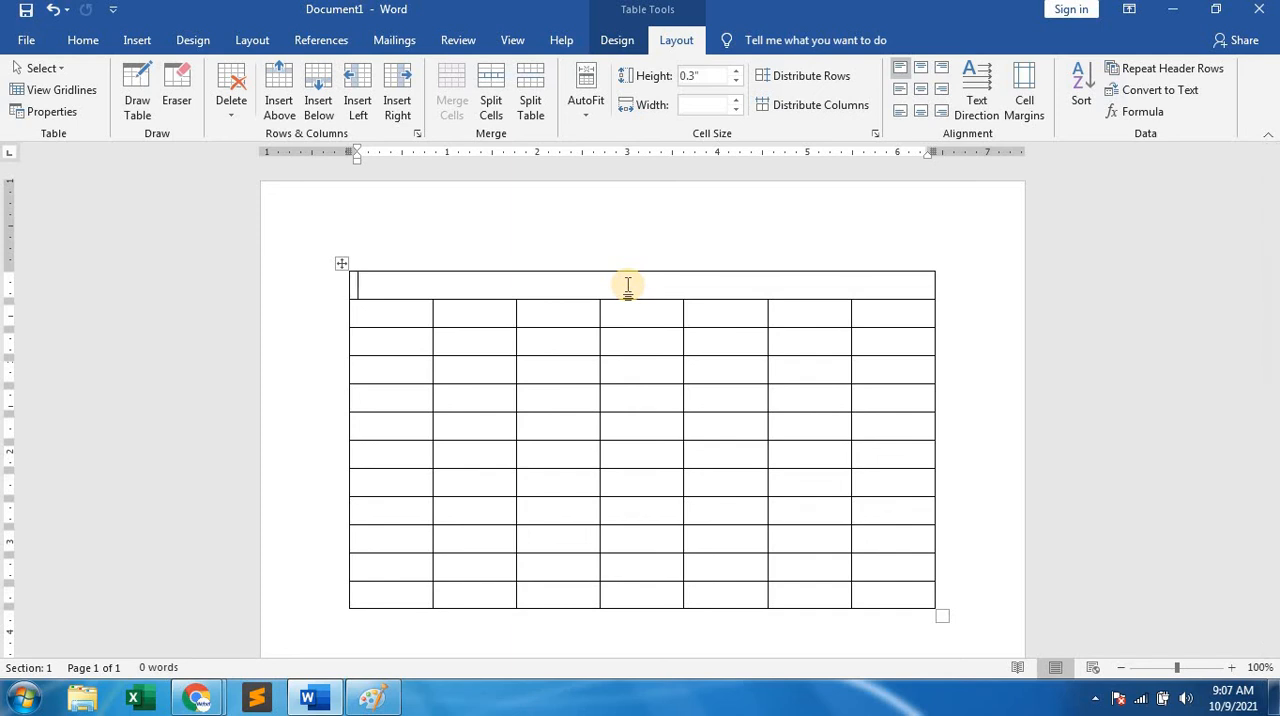
type("WEBEL C")
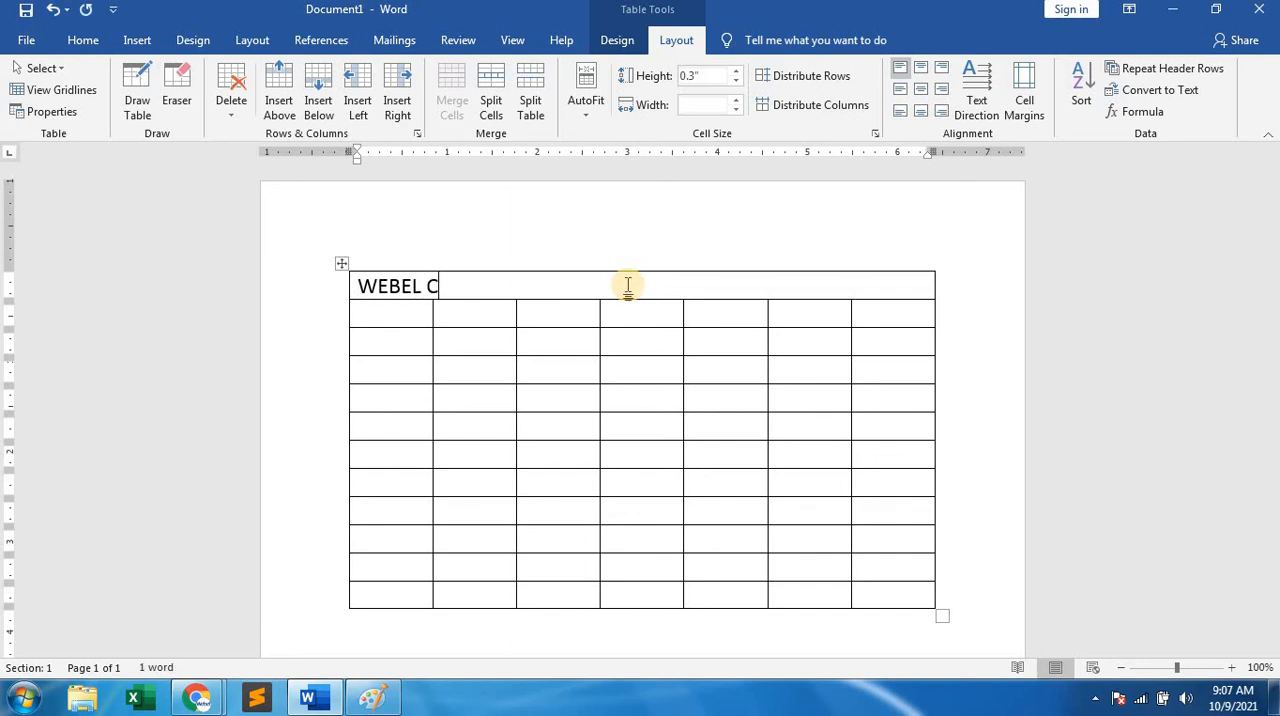
type("OMPUTER")
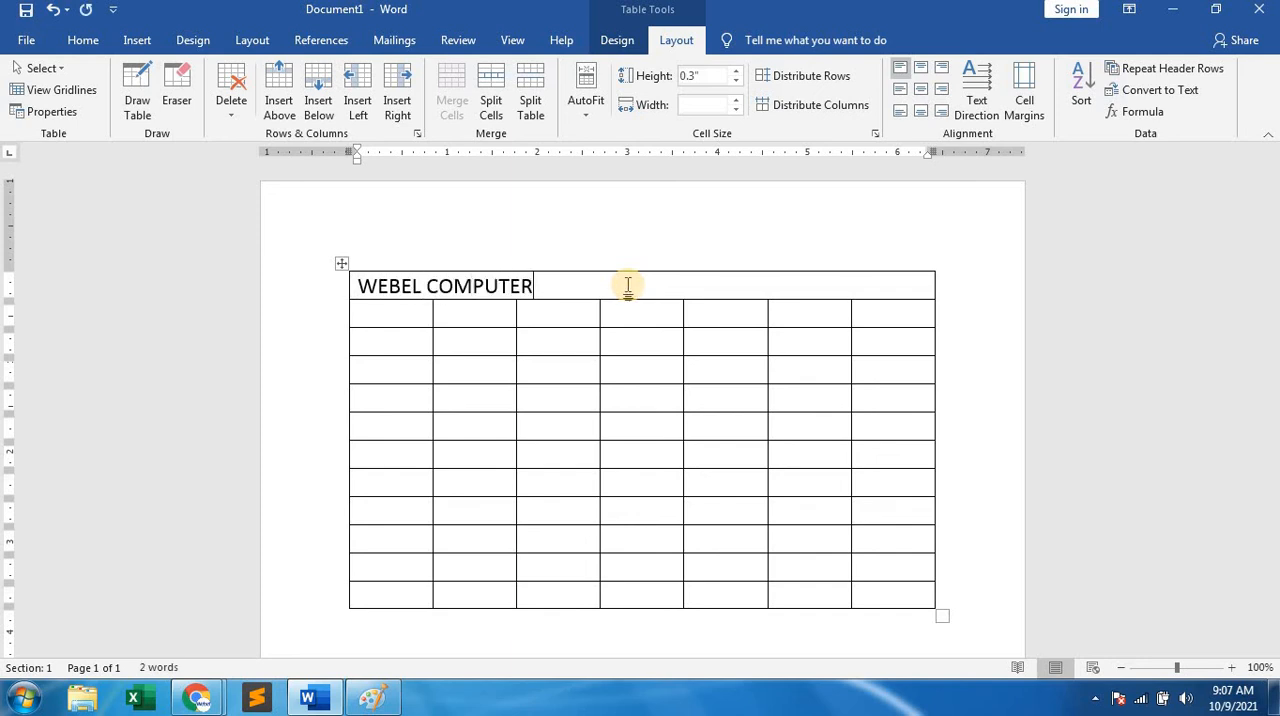
type(" TRAINING")
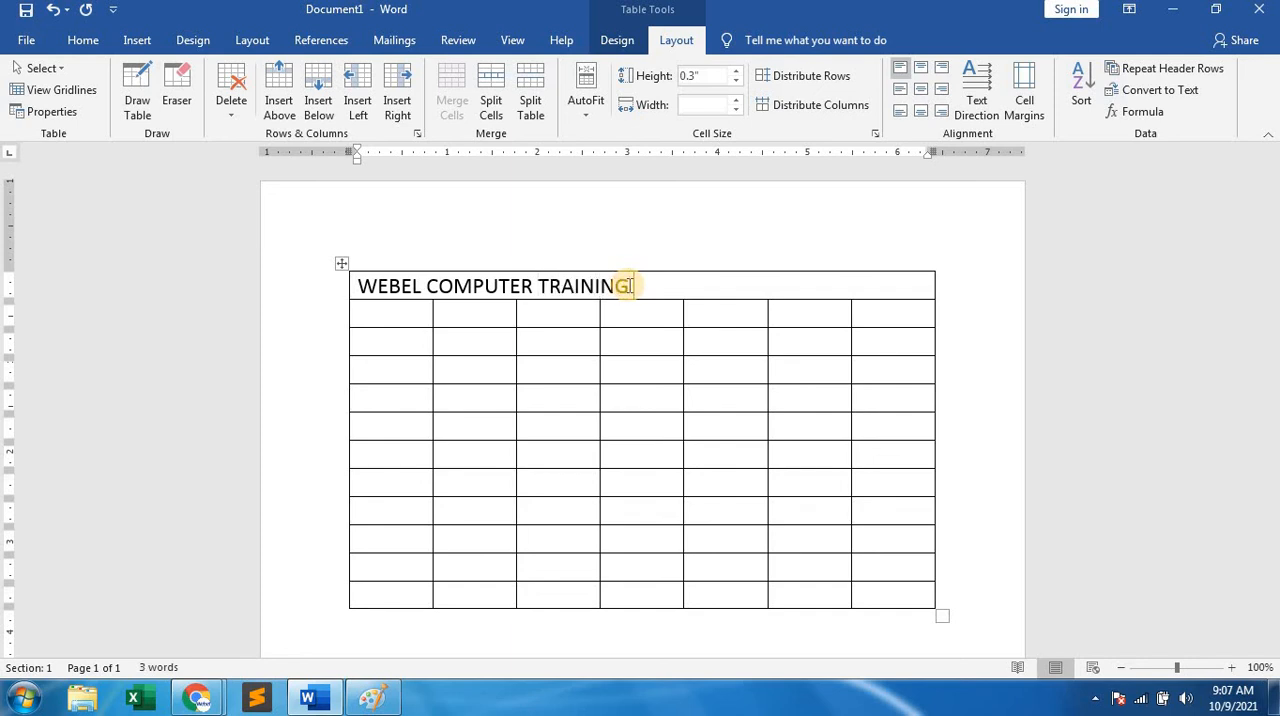
type(" CENTER")
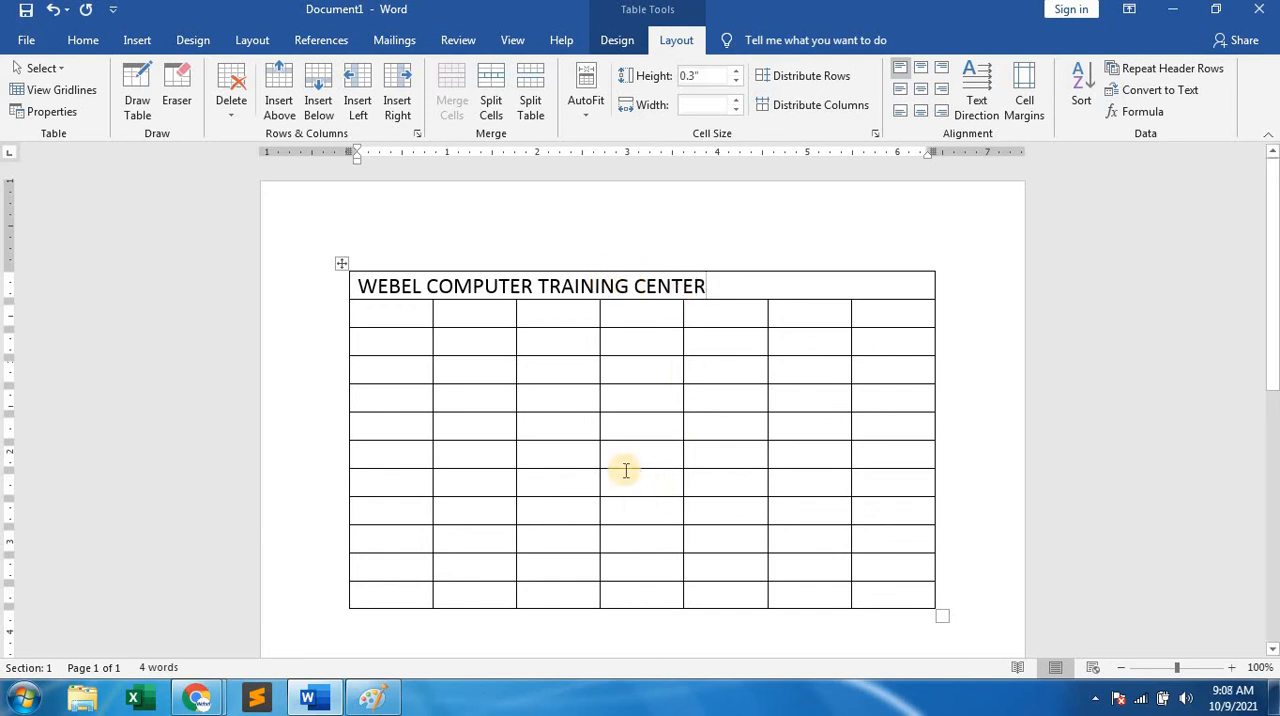
left_click(470, 285)
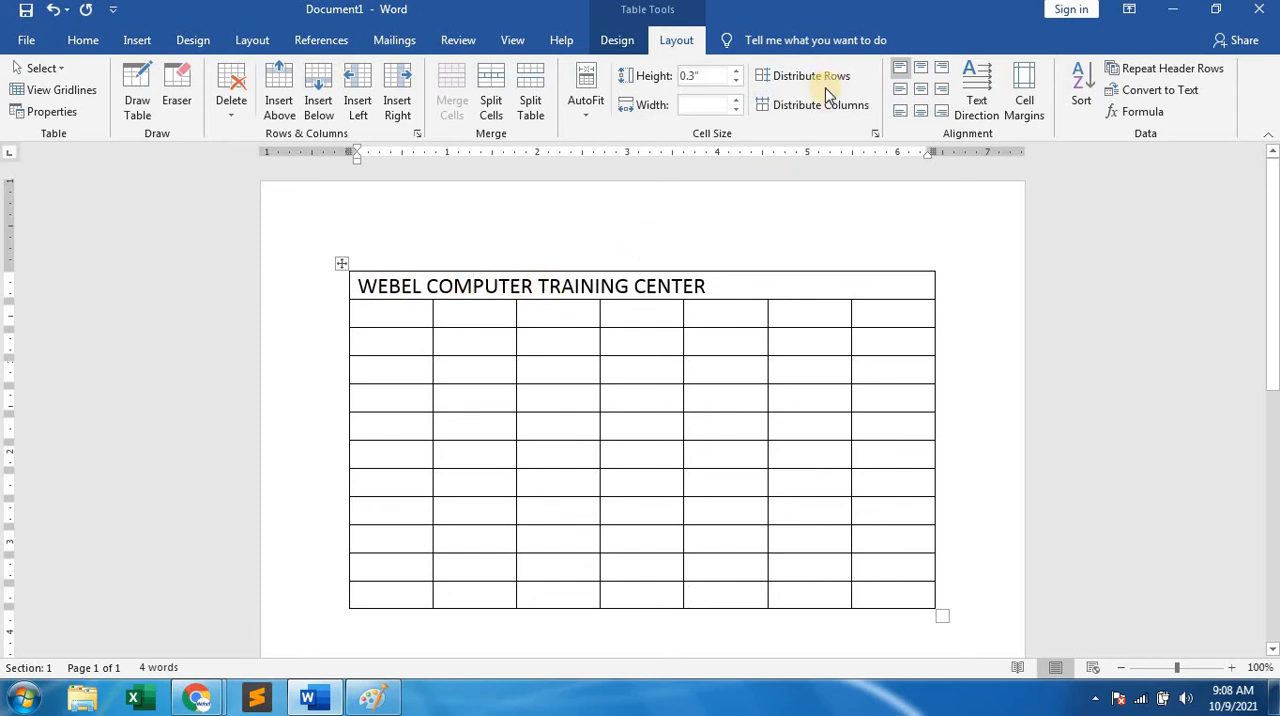
left_click(921, 91)
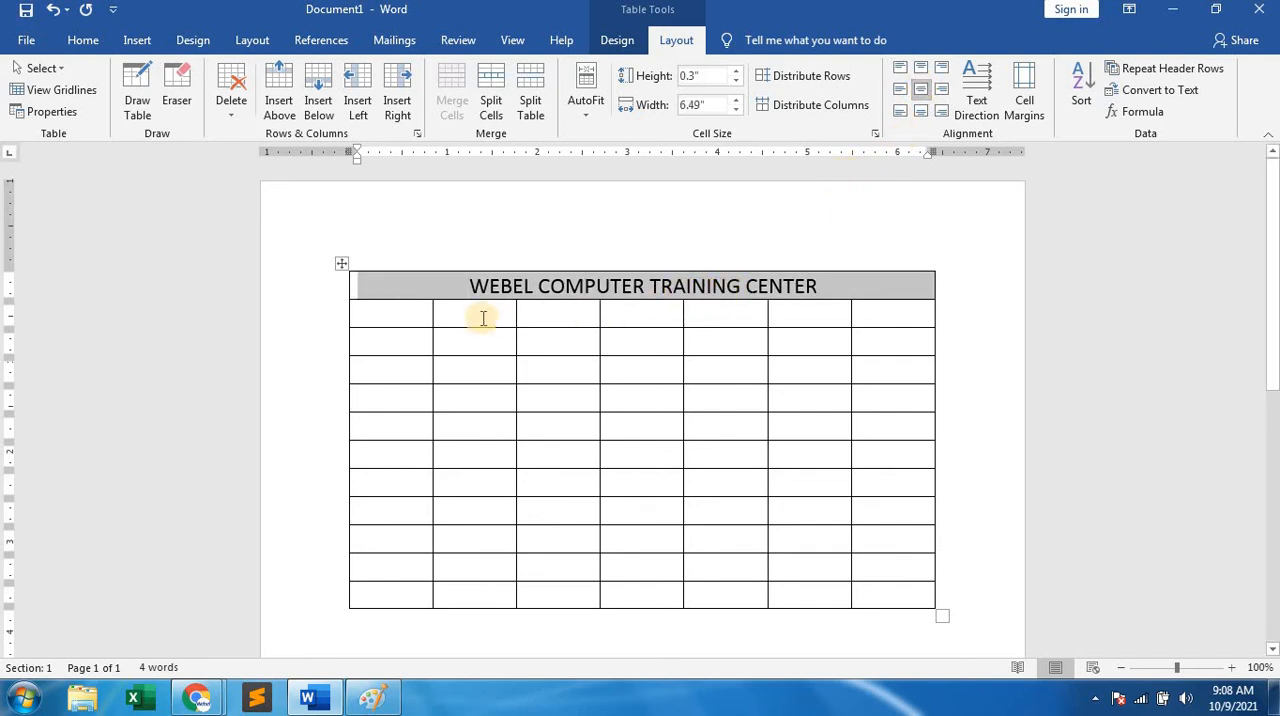
Merge the first-column cells of rows two and three vertically and enter NAME in the merged cell.
left_click(376, 324)
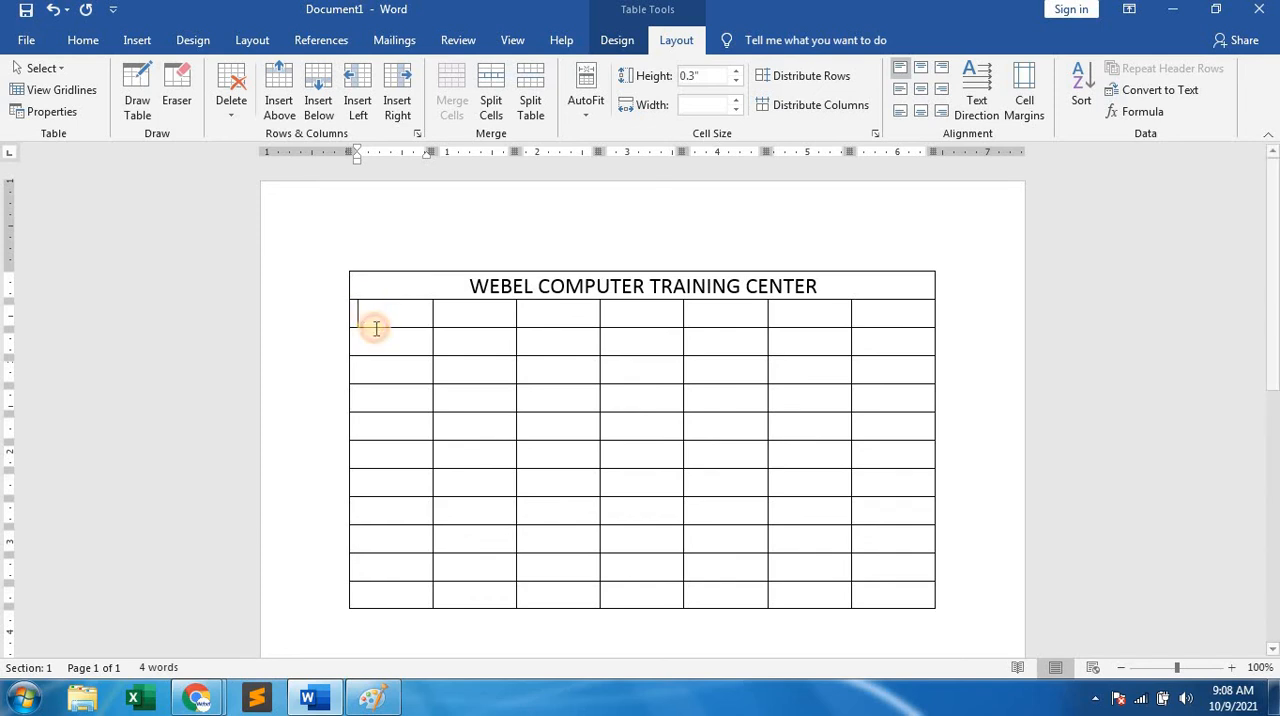
left_click_drag(371, 326, 378, 340)
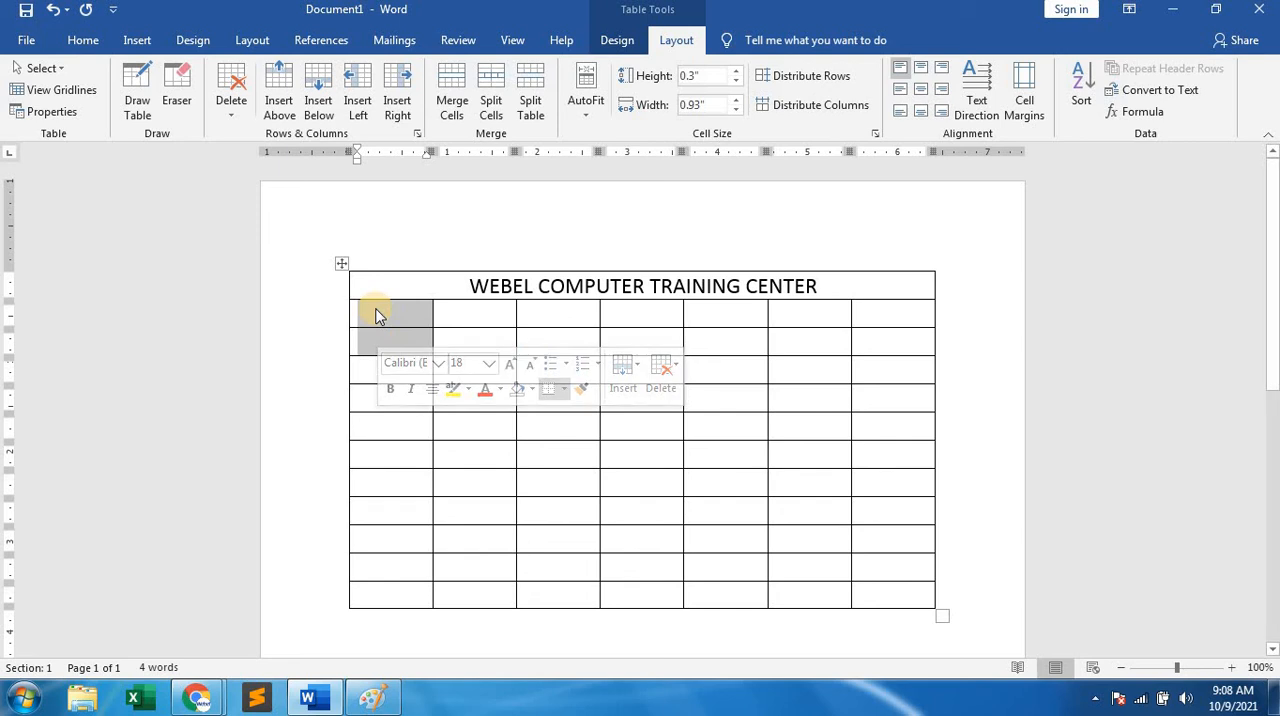
right_click(377, 310)
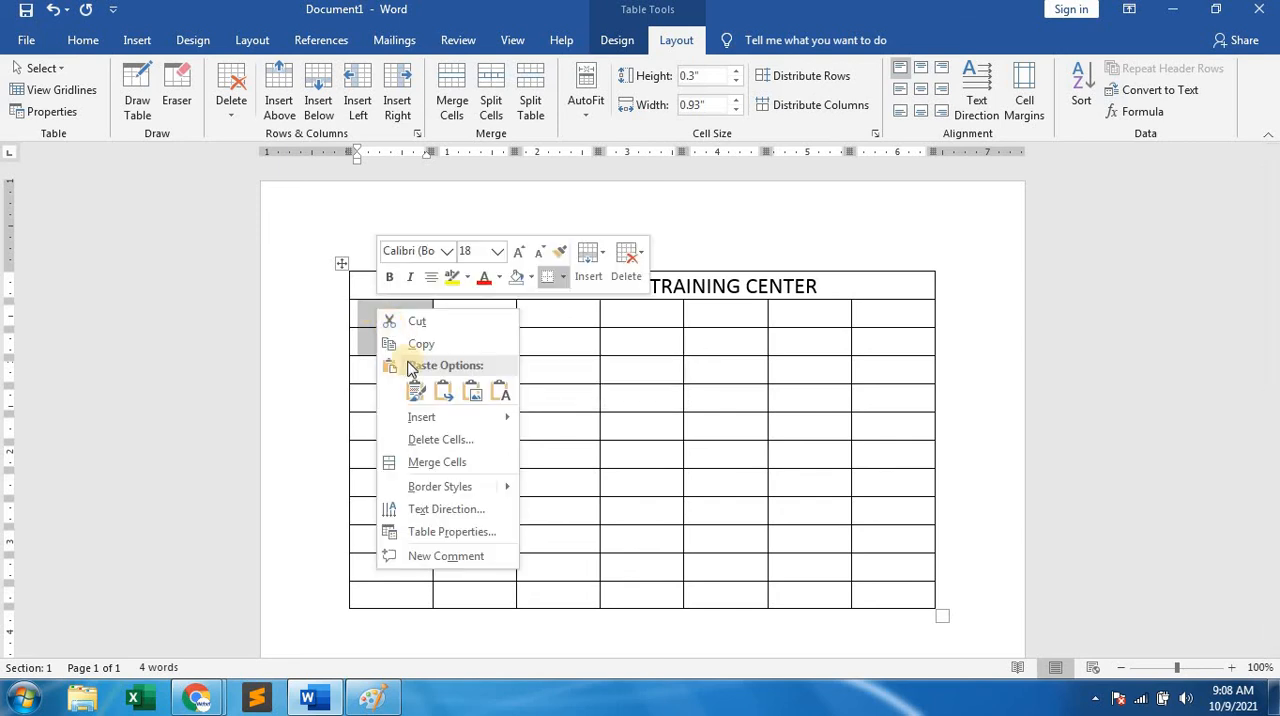
left_click(423, 461)
left_click(396, 323)
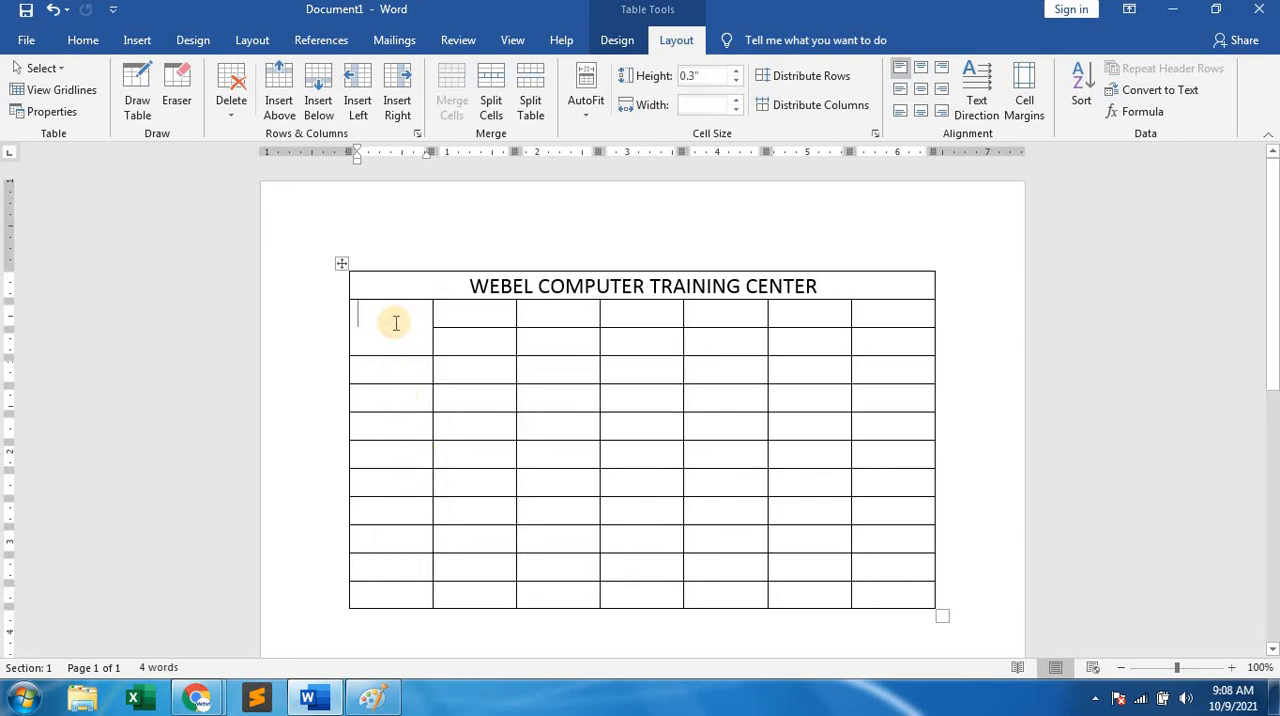
type("NAME")
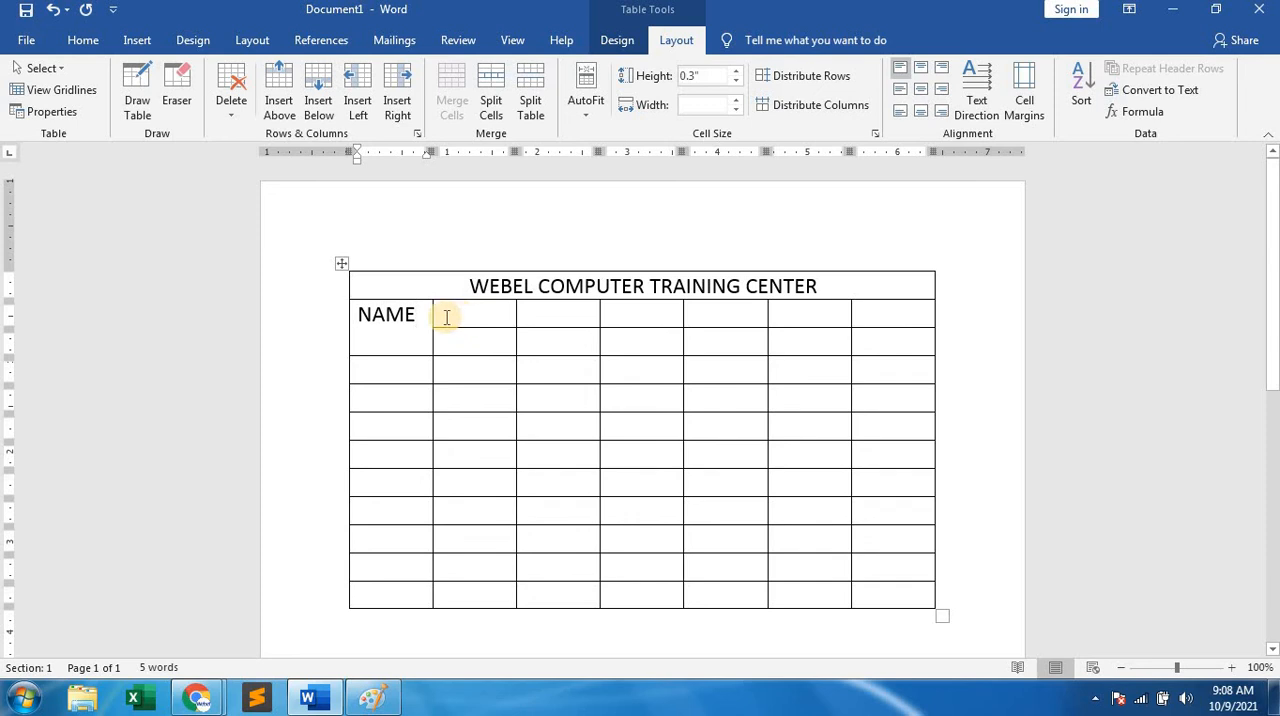
Merge the two cells next to NAME in the second row and enter the heading 1ST TERMINAL.
left_click_drag(454, 311, 538, 316)
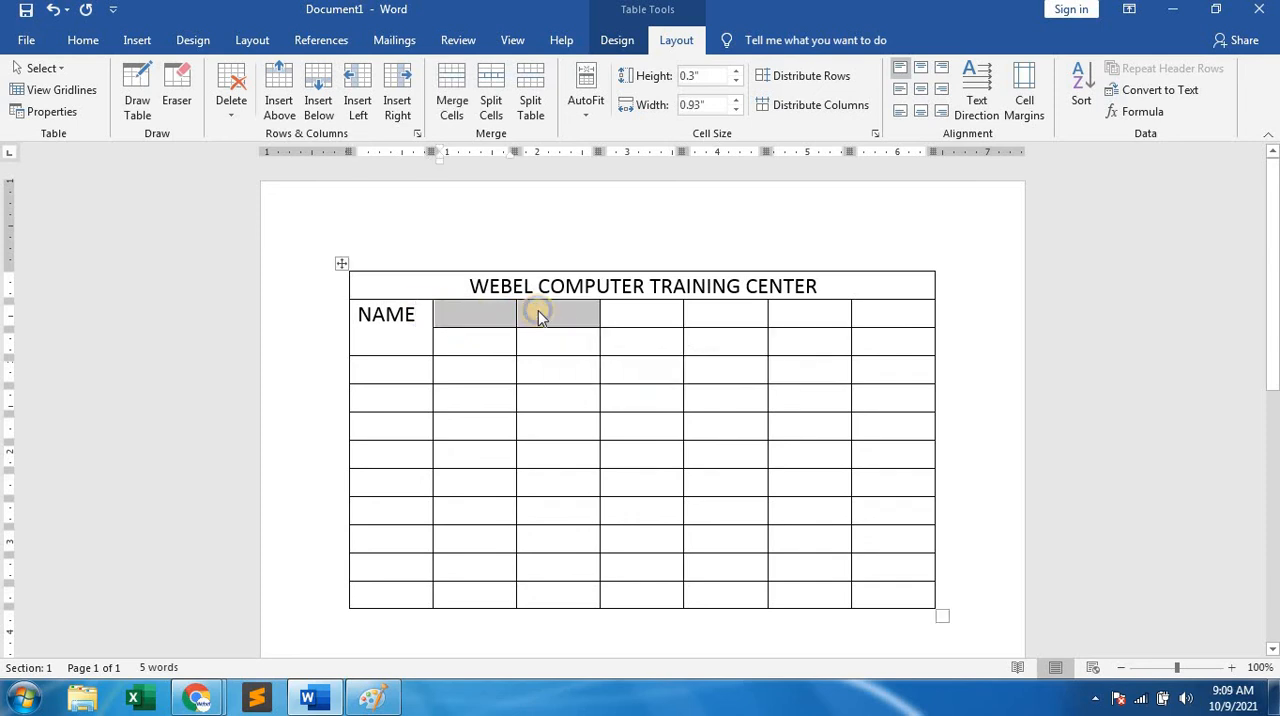
right_click(538, 314)
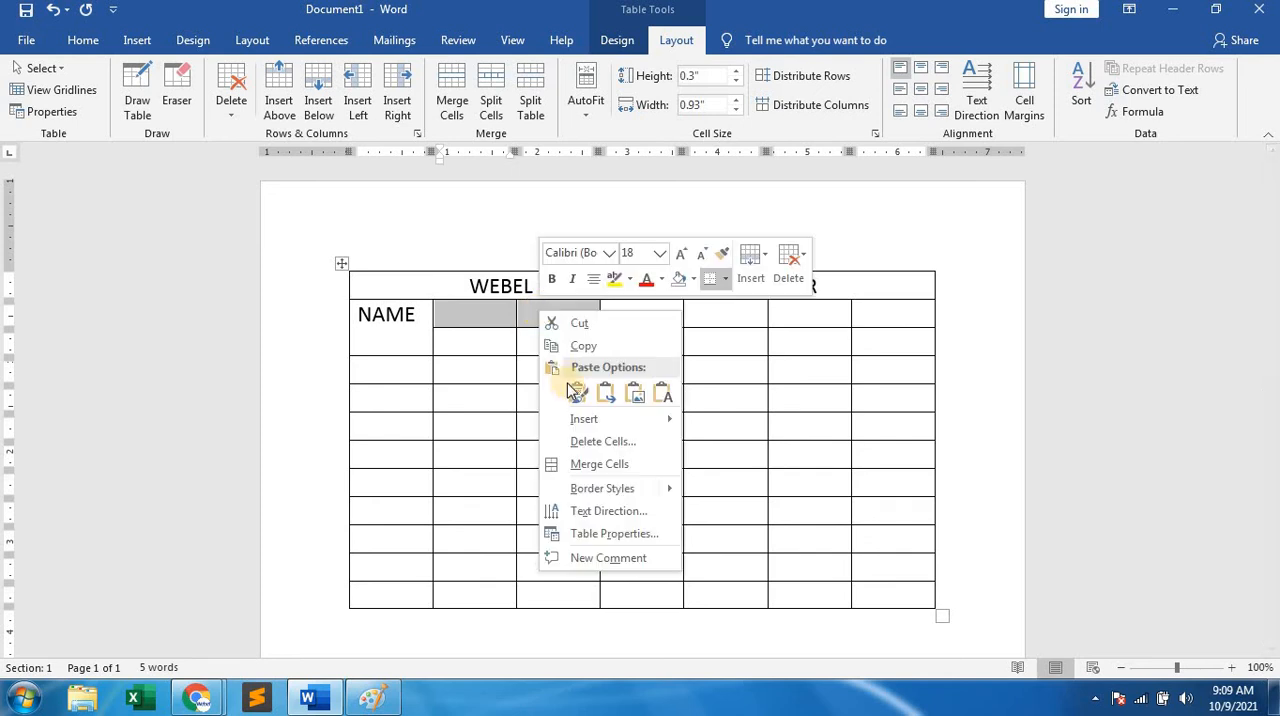
left_click(583, 464)
left_click(494, 312)
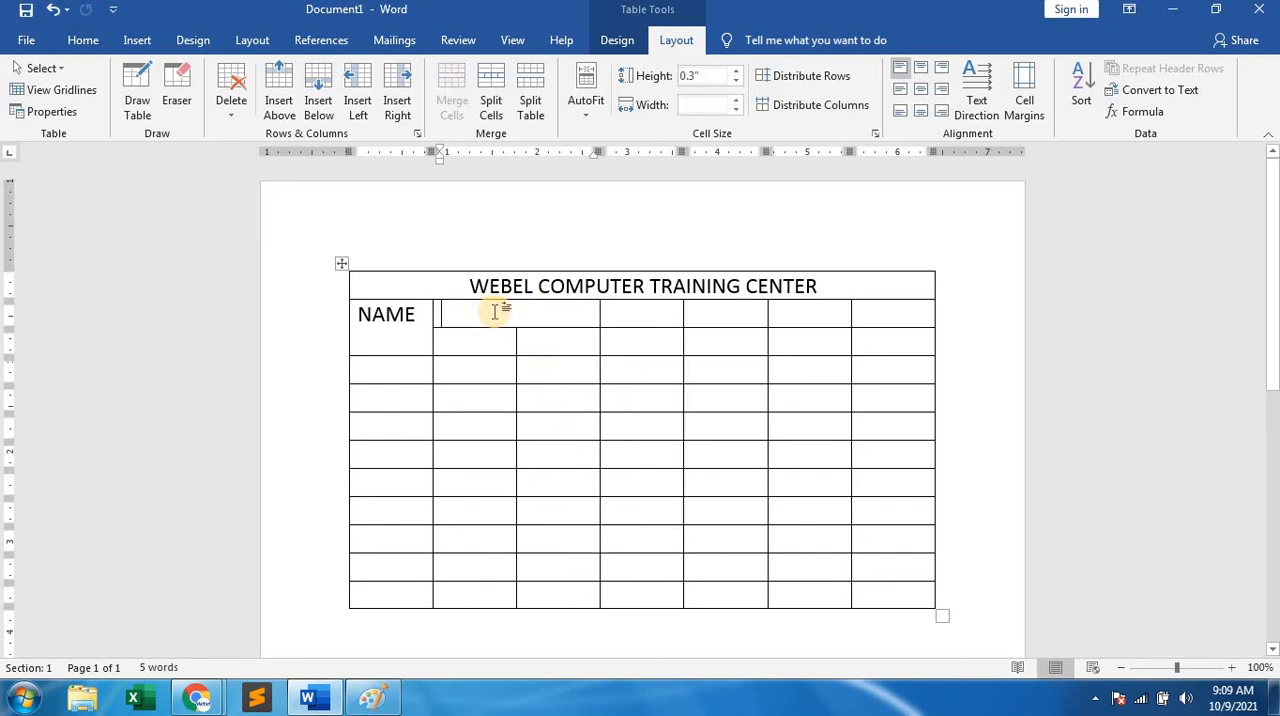
type("1ST")
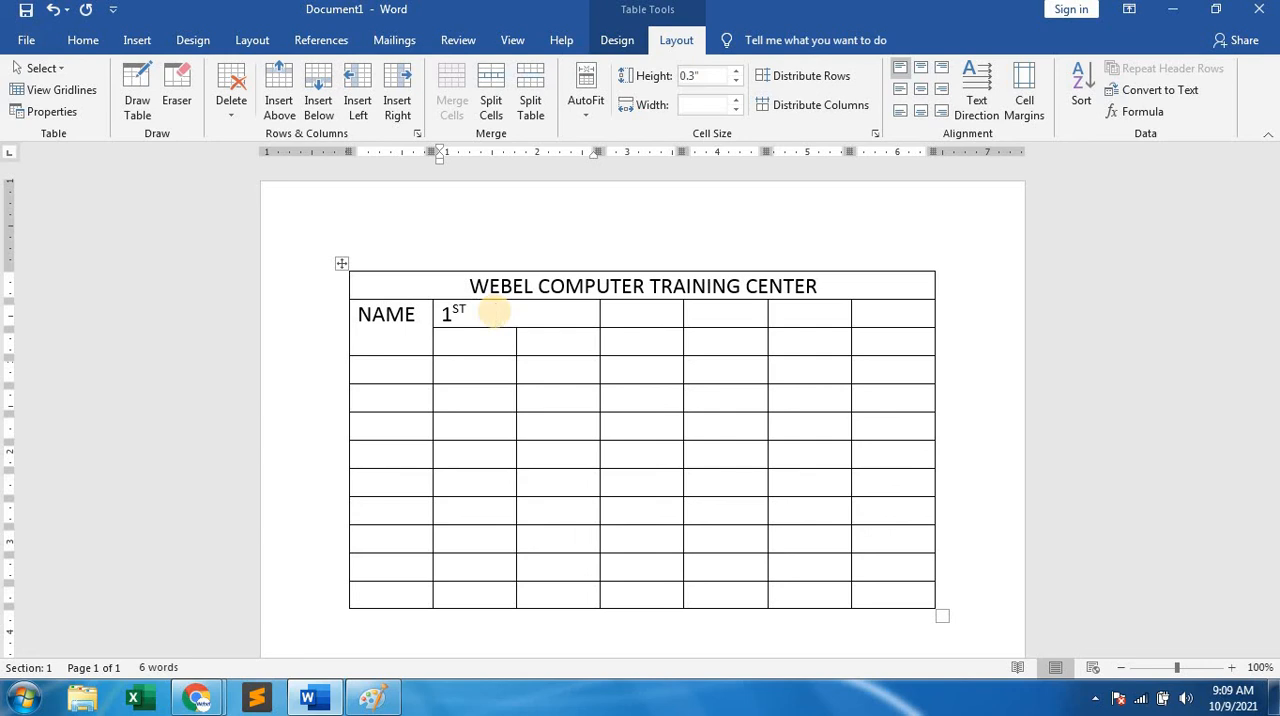
type("ERMINA")
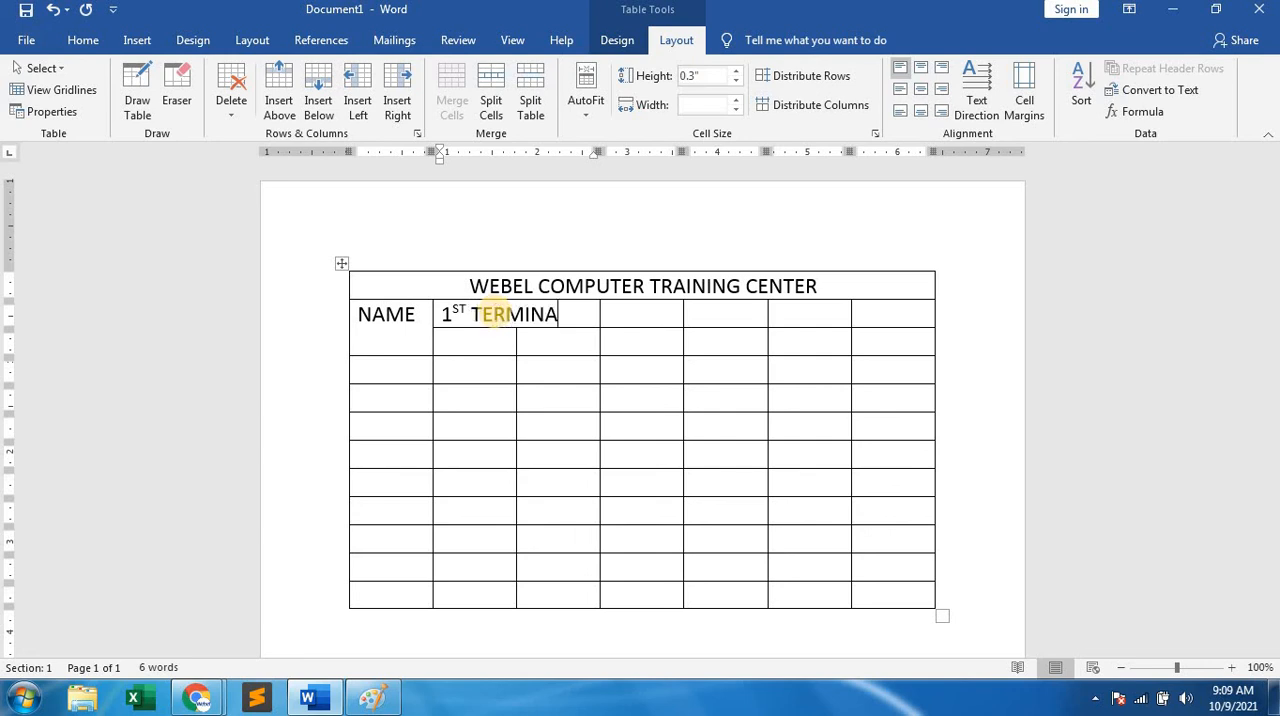
type("L")
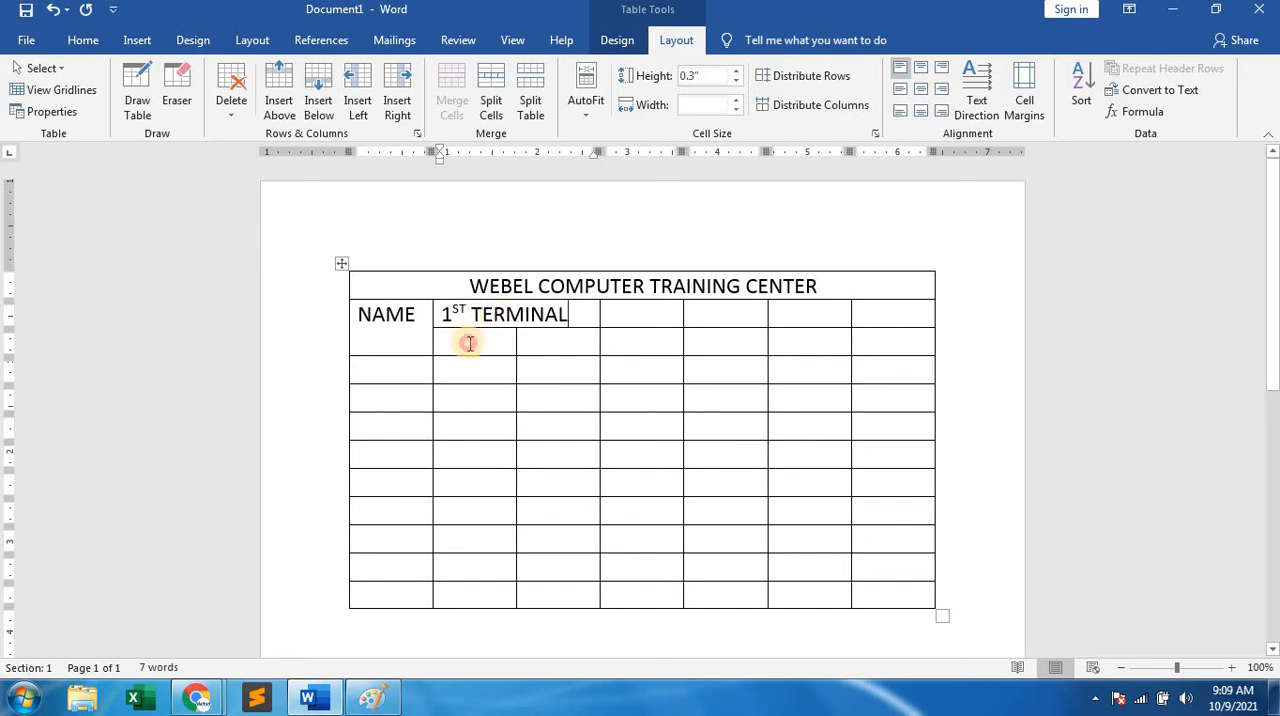
Enter the subheadings THEORY and PRACTICAL in the two cells below 1ST TERMINAL.
left_click(469, 343)
type("THEORY")
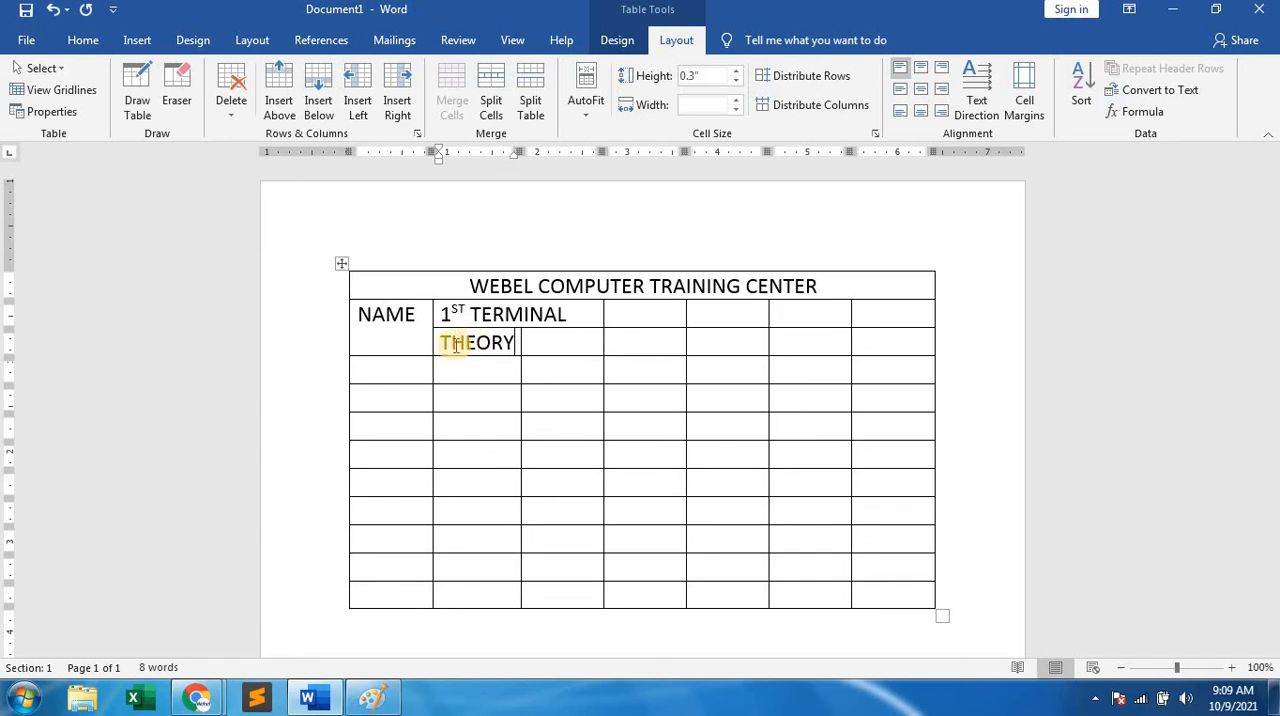
left_click(551, 345)
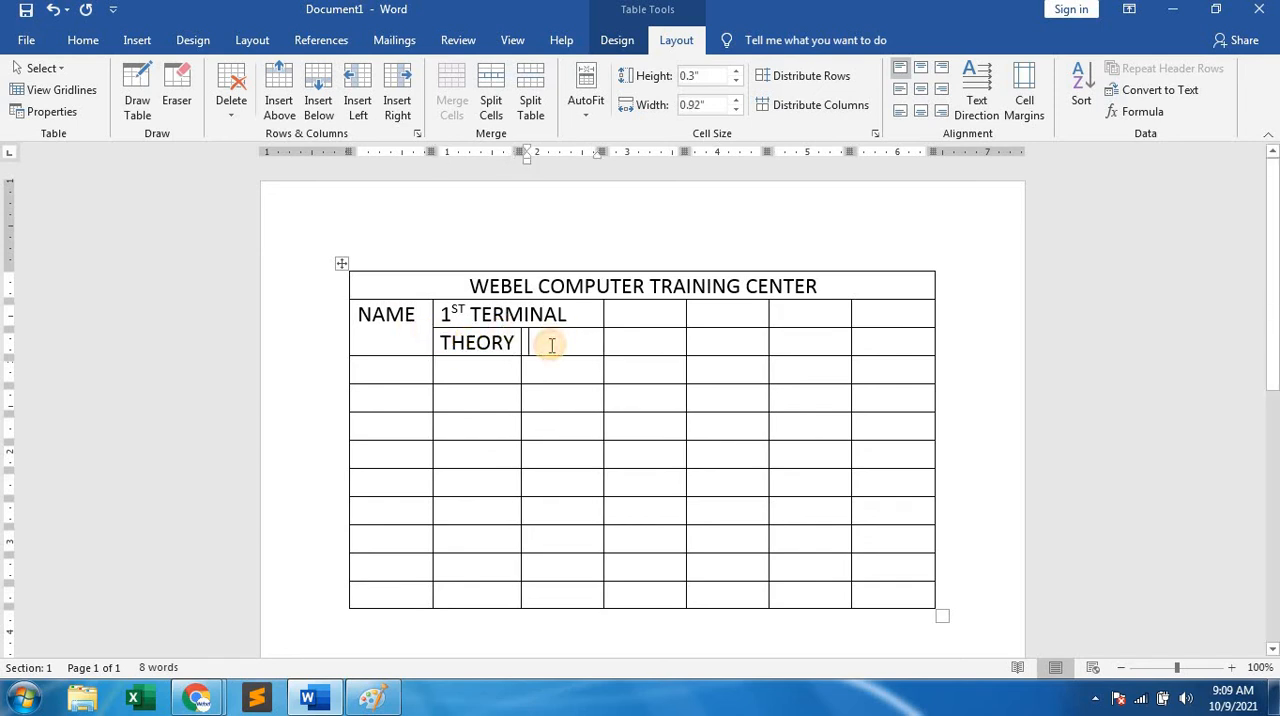
type("PRACT")
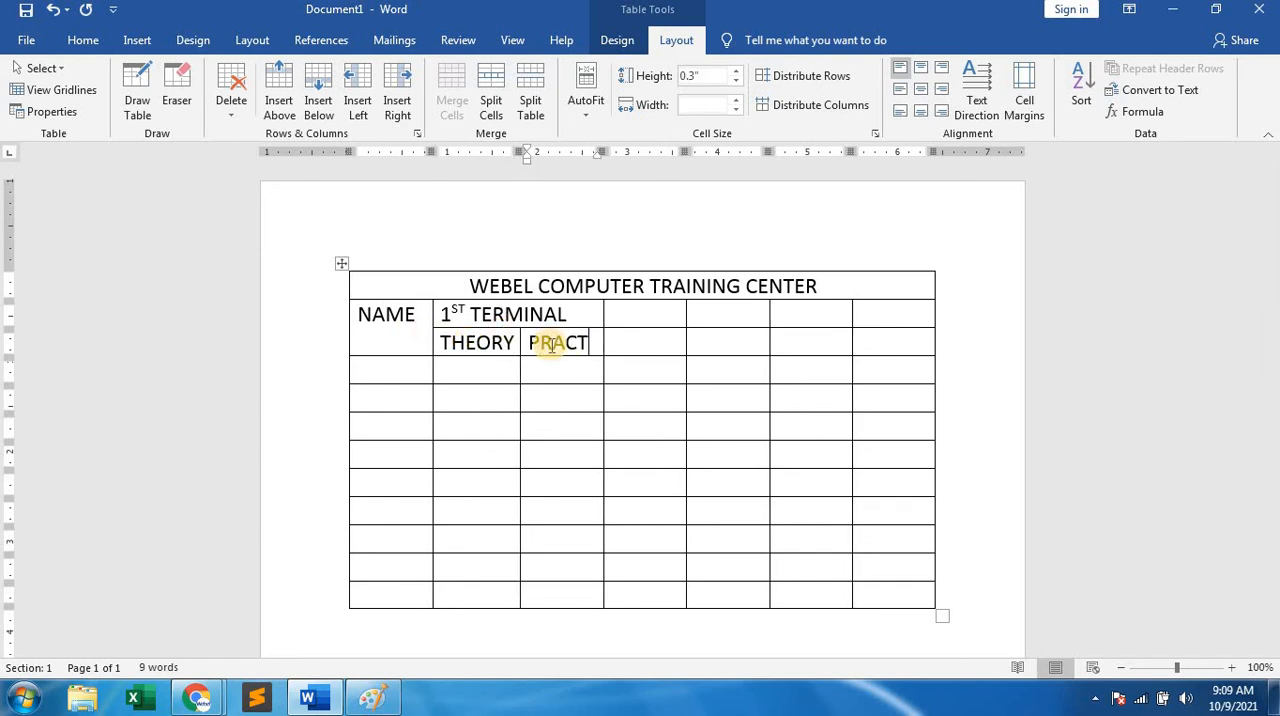
type("ICAL")
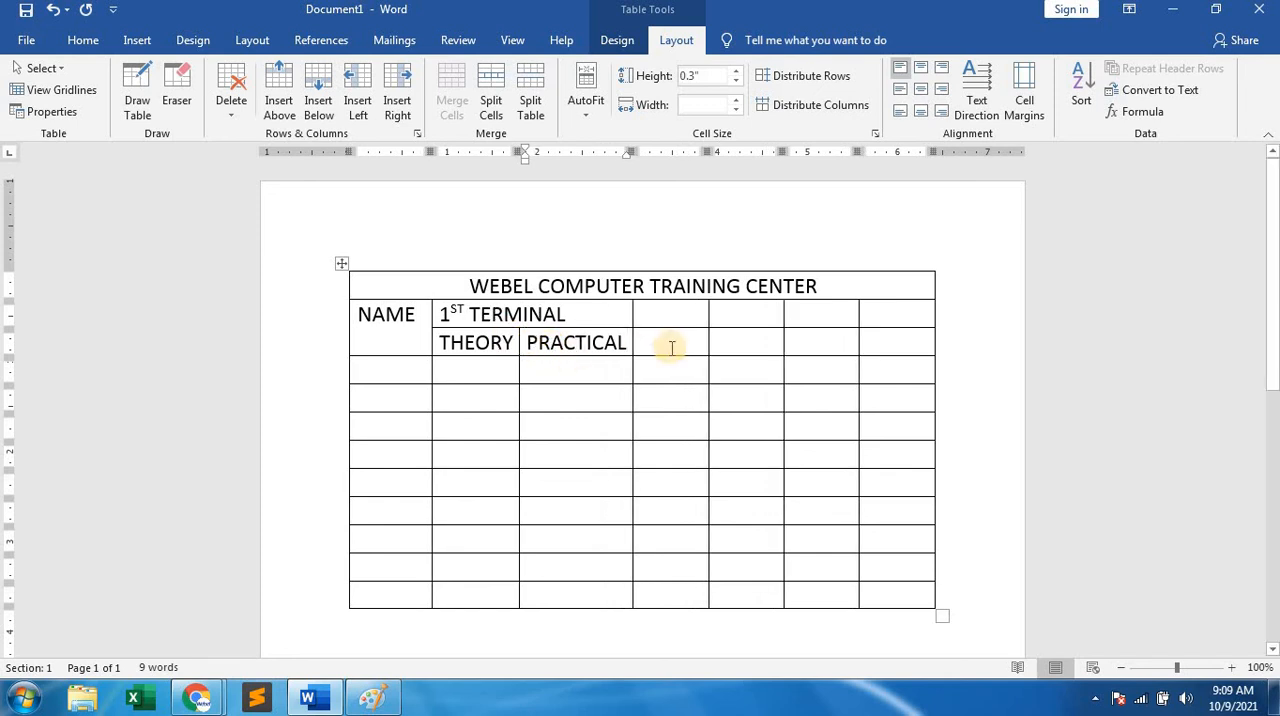
Merge the two cells following 1ST TERMINAL in the second row and enter the heading 2ND TERMINAL.
left_click(672, 314)
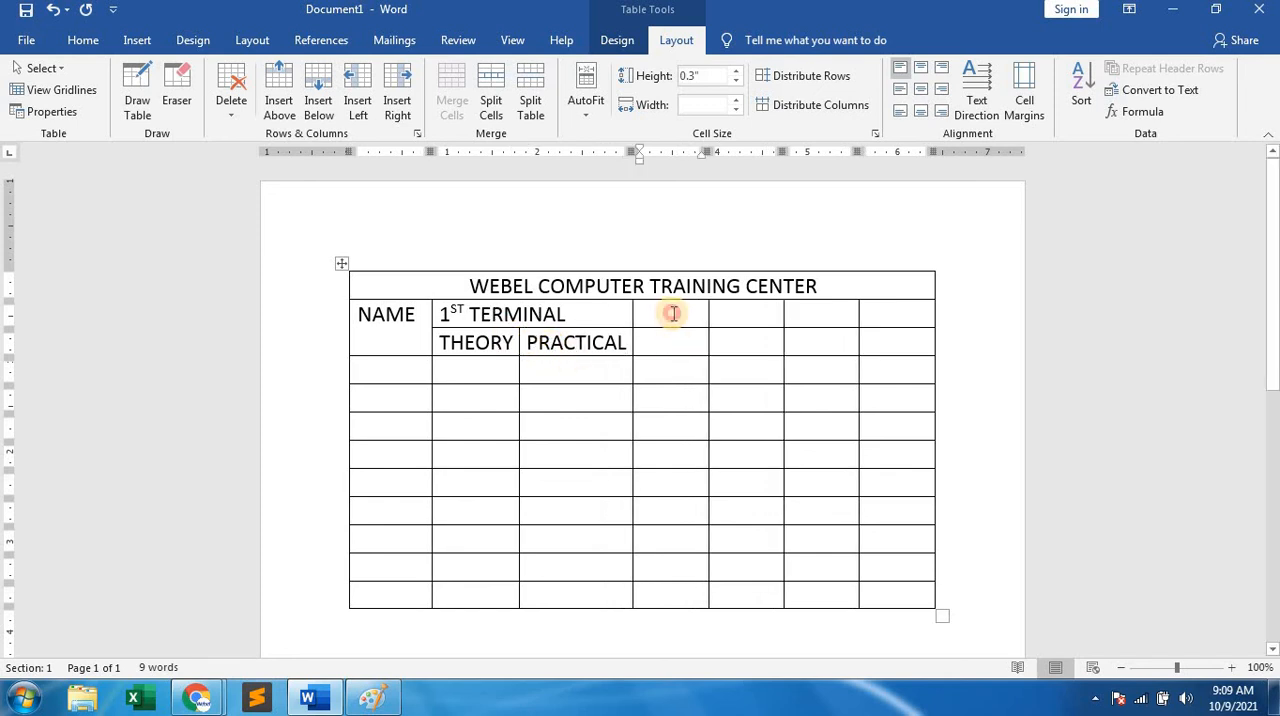
left_click_drag(672, 314, 719, 310)
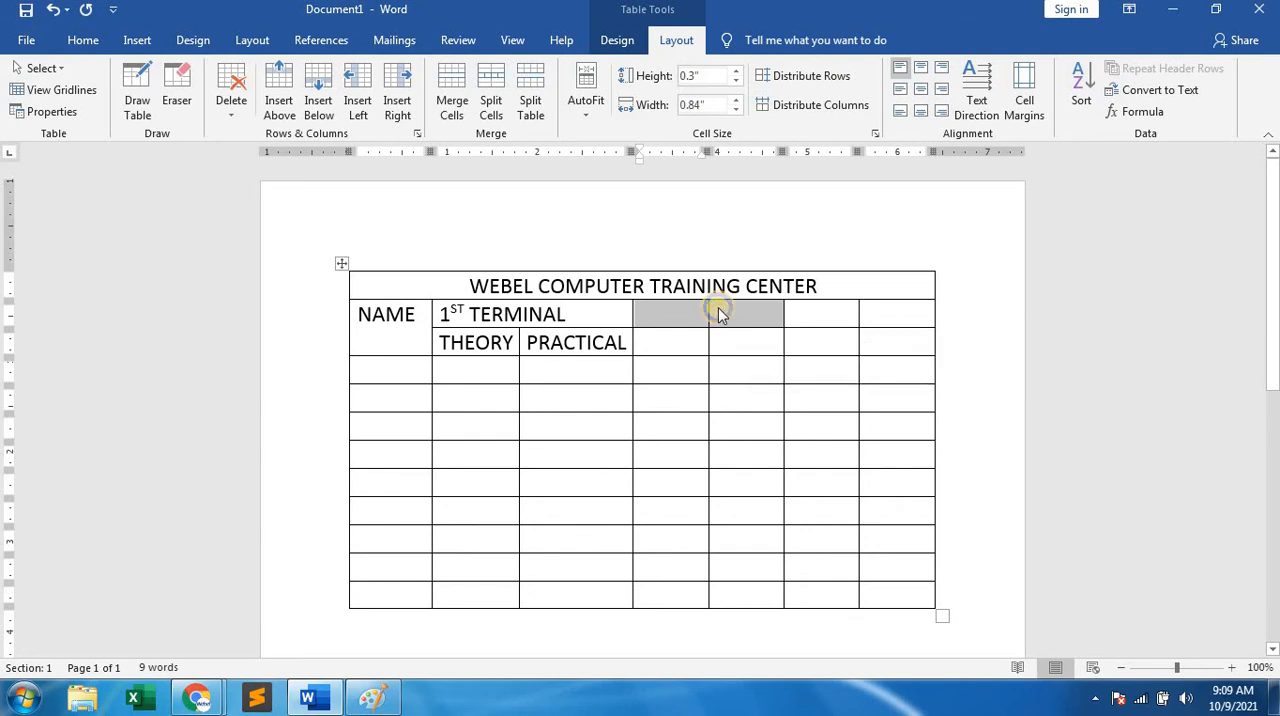
right_click(718, 313)
left_click(766, 460)
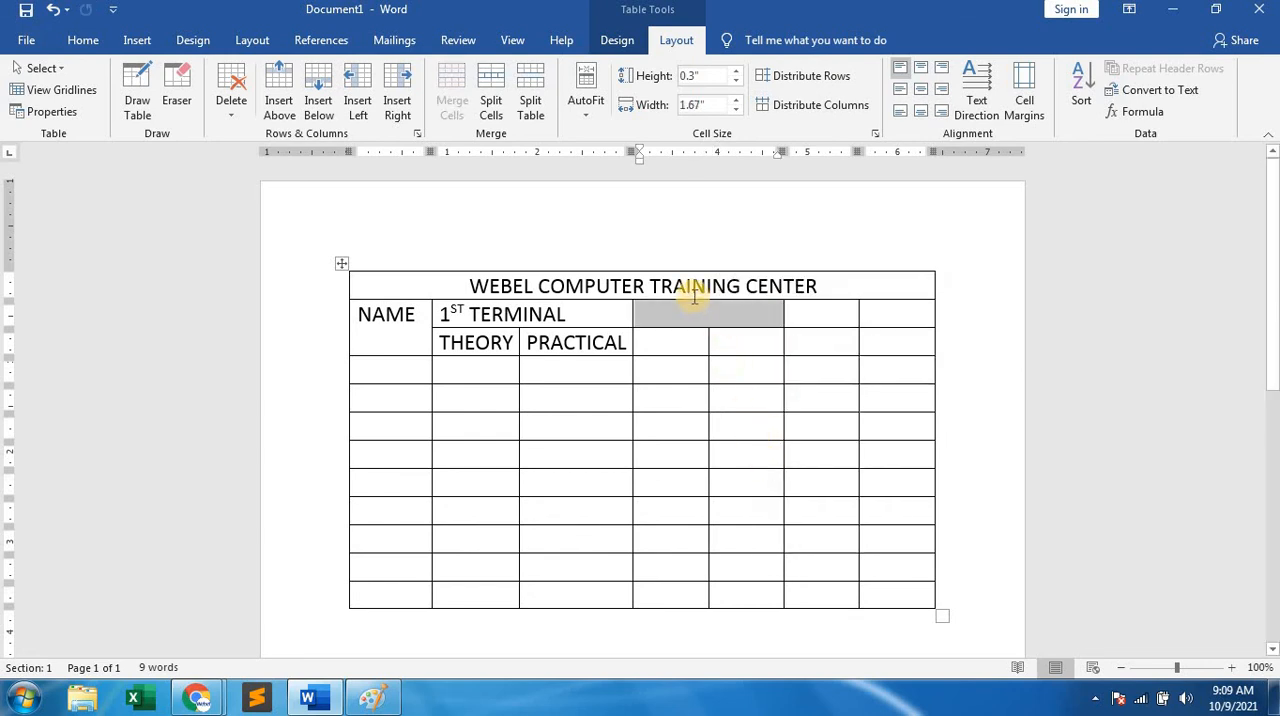
type("2ND ")
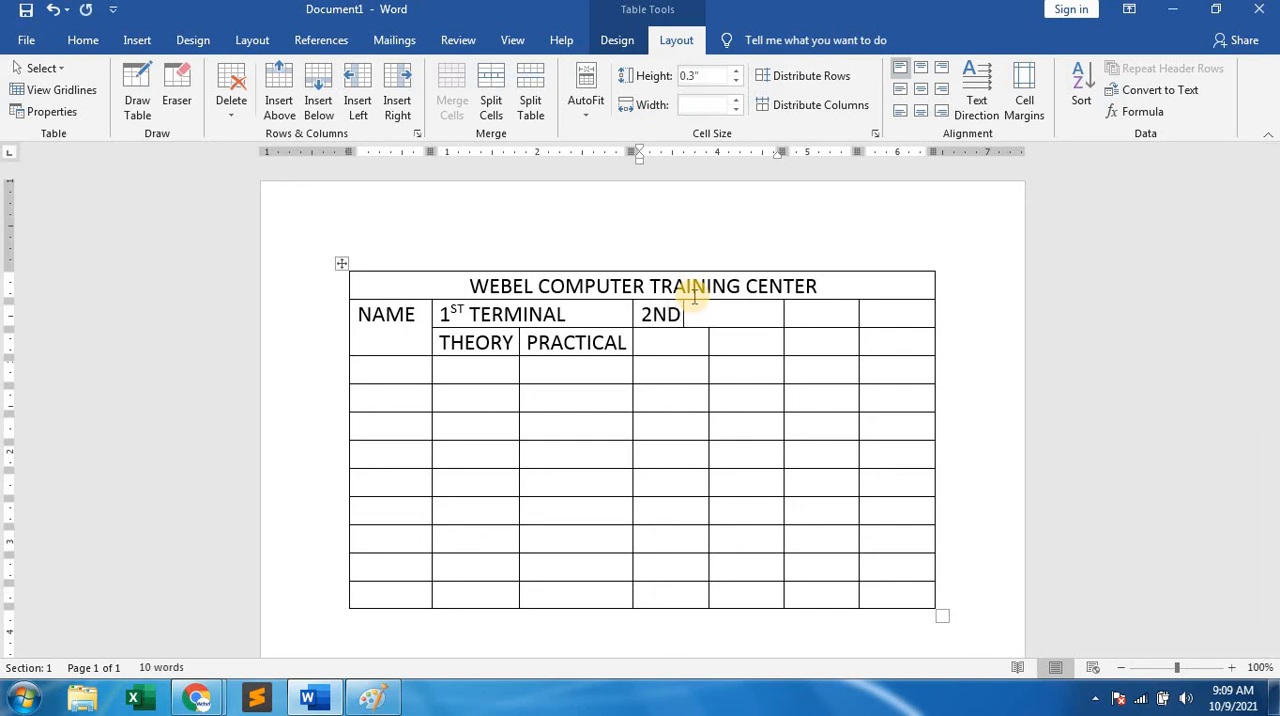
type("TER")
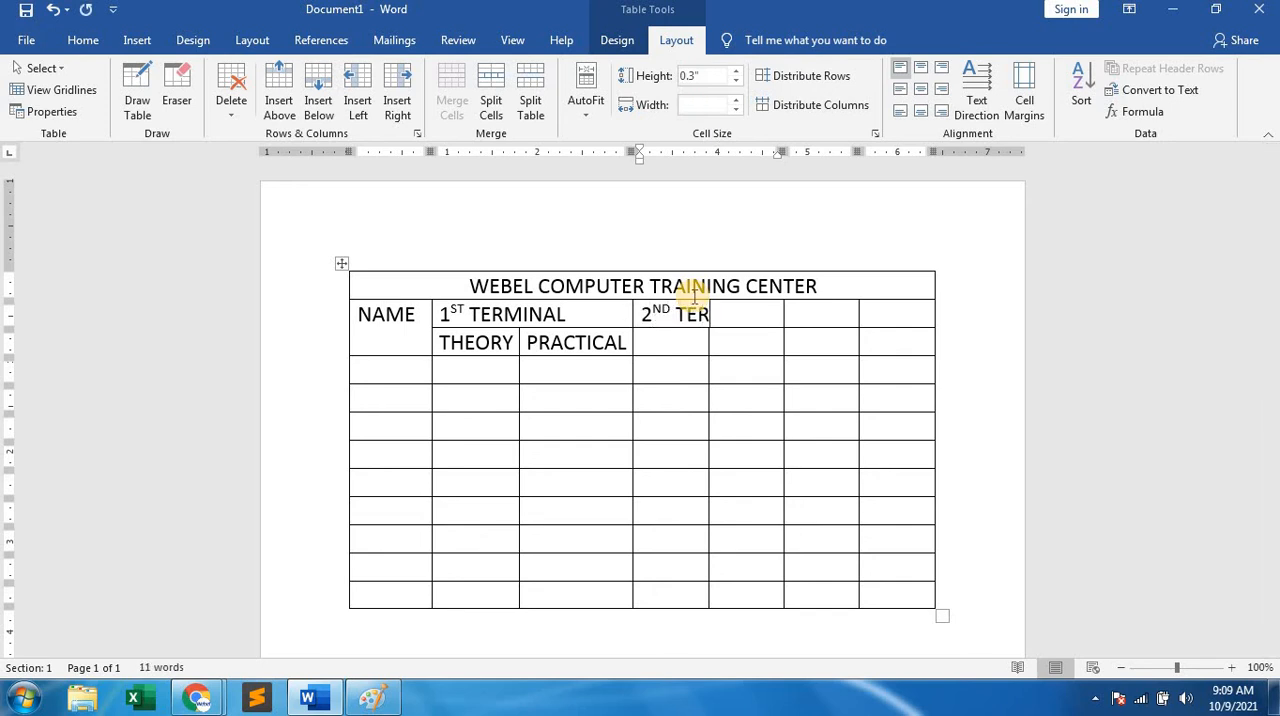
type("MINAL")
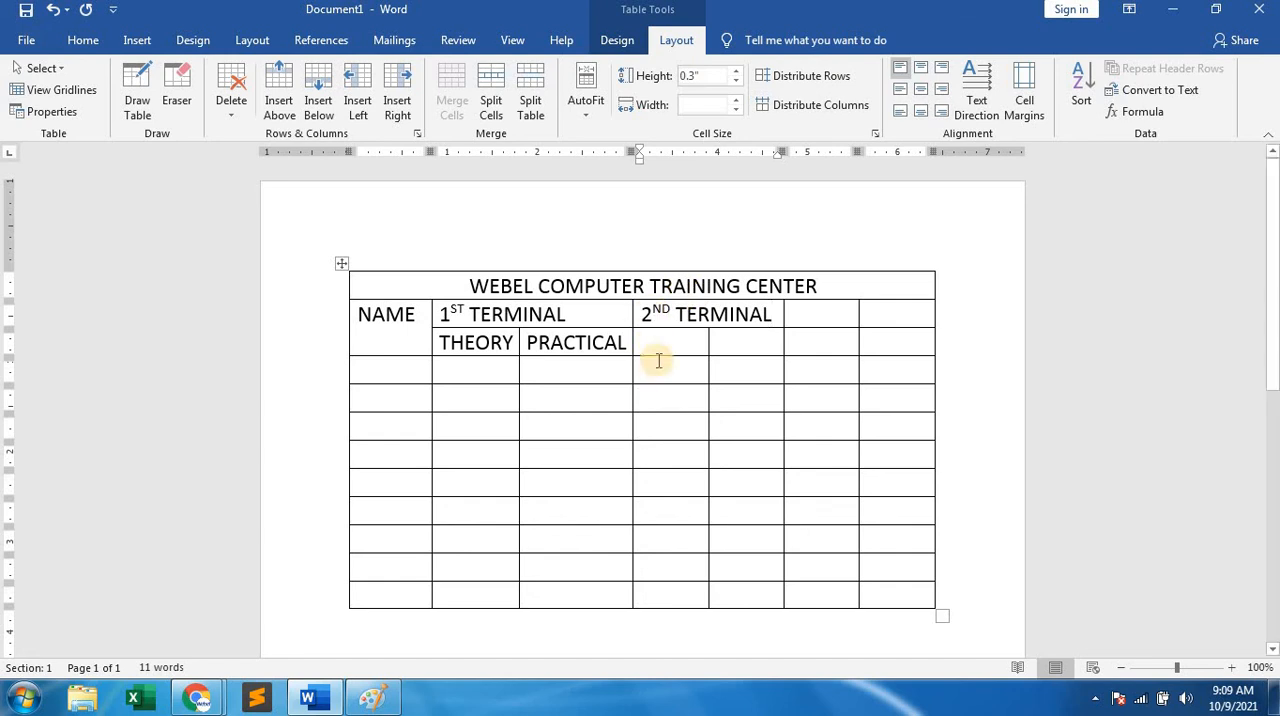
Enter the subheadings THEO and PRAC in the two cells below 2ND TERMINAL.
left_click(658, 340)
type("THEO")
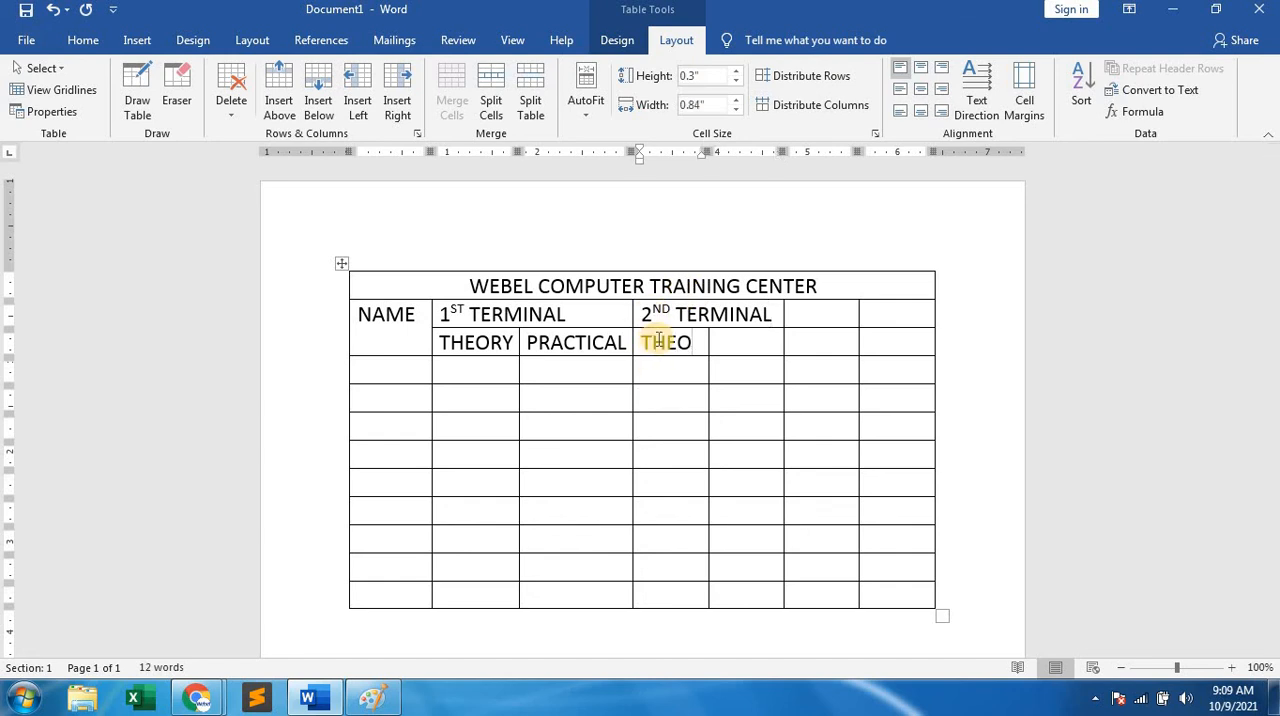
key("Tab")
type("PRAC")
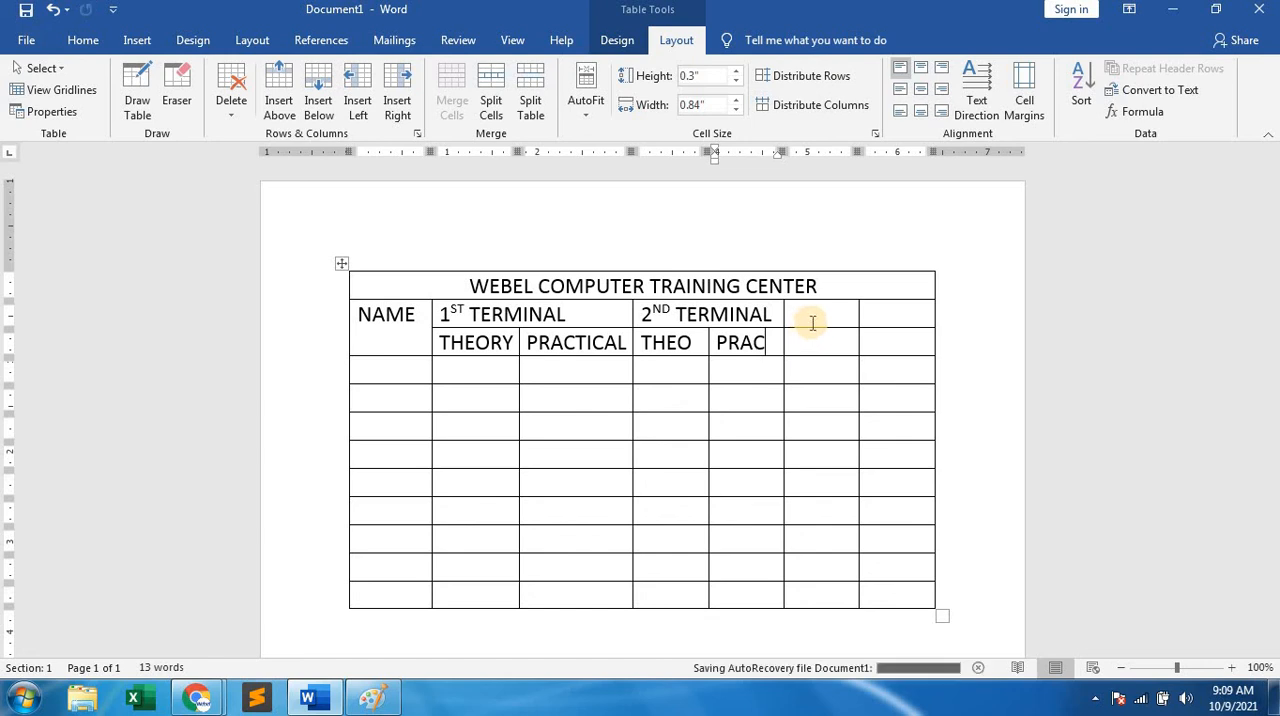
Merge the sixth-column cells of rows two and three vertically and enter TOTAL in the merged cell.
left_click_drag(809, 320, 811, 344)
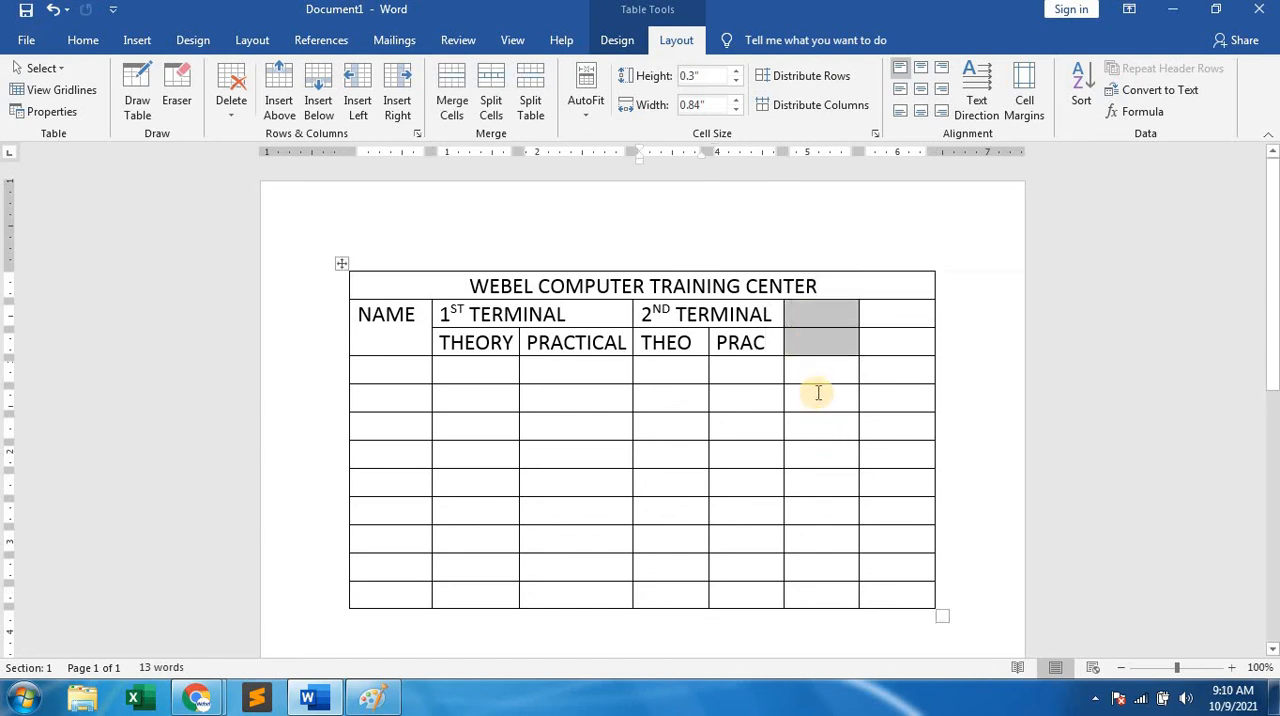
right_click(804, 342)
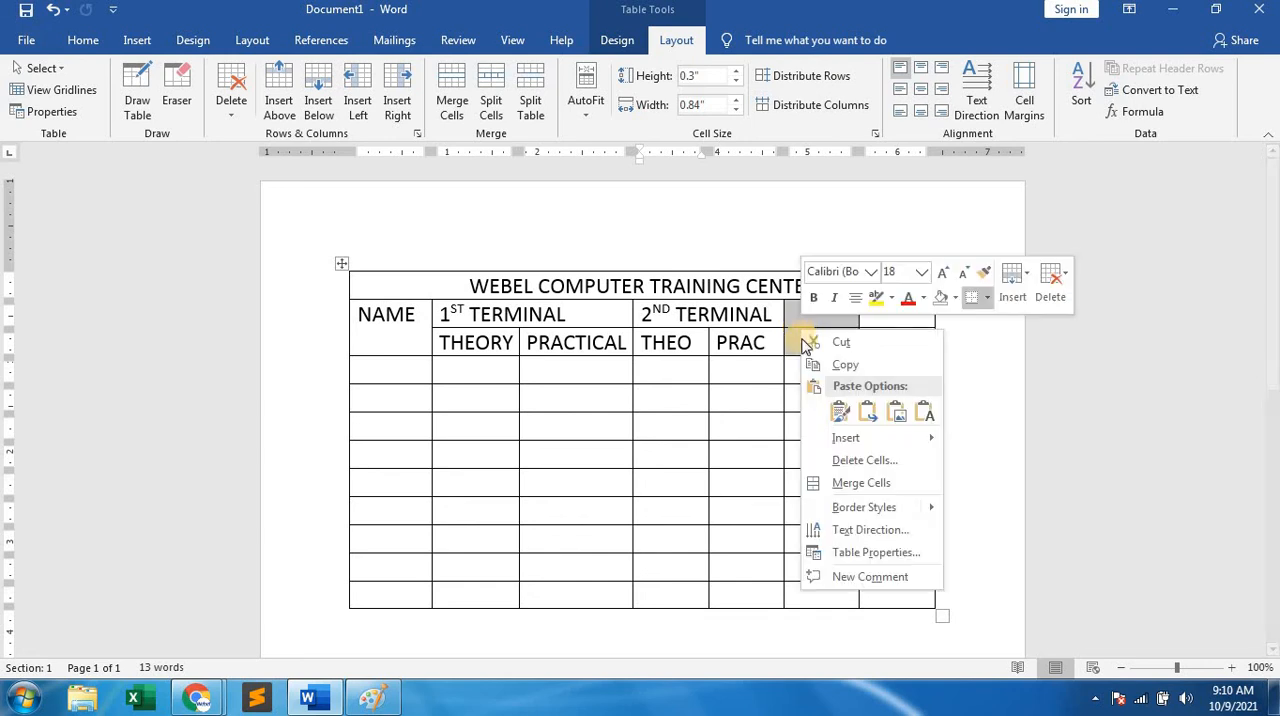
left_click(845, 483)
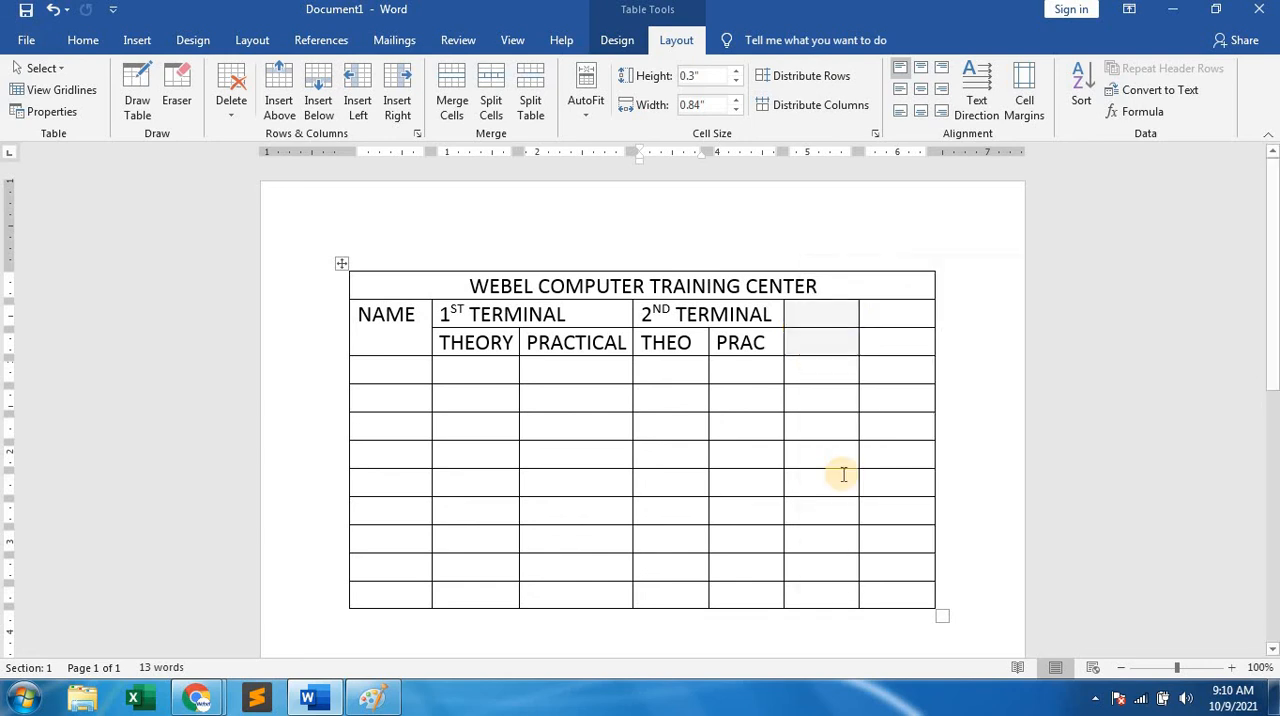
left_click(819, 320)
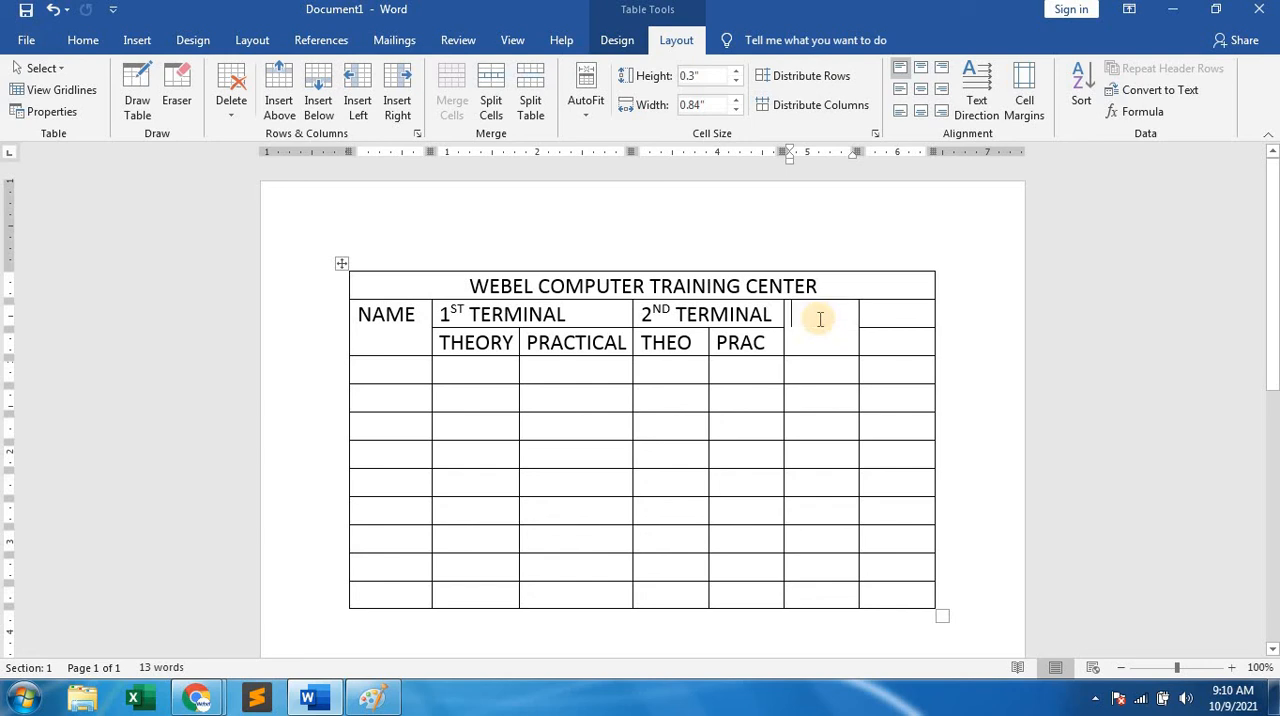
type("TOTAL")
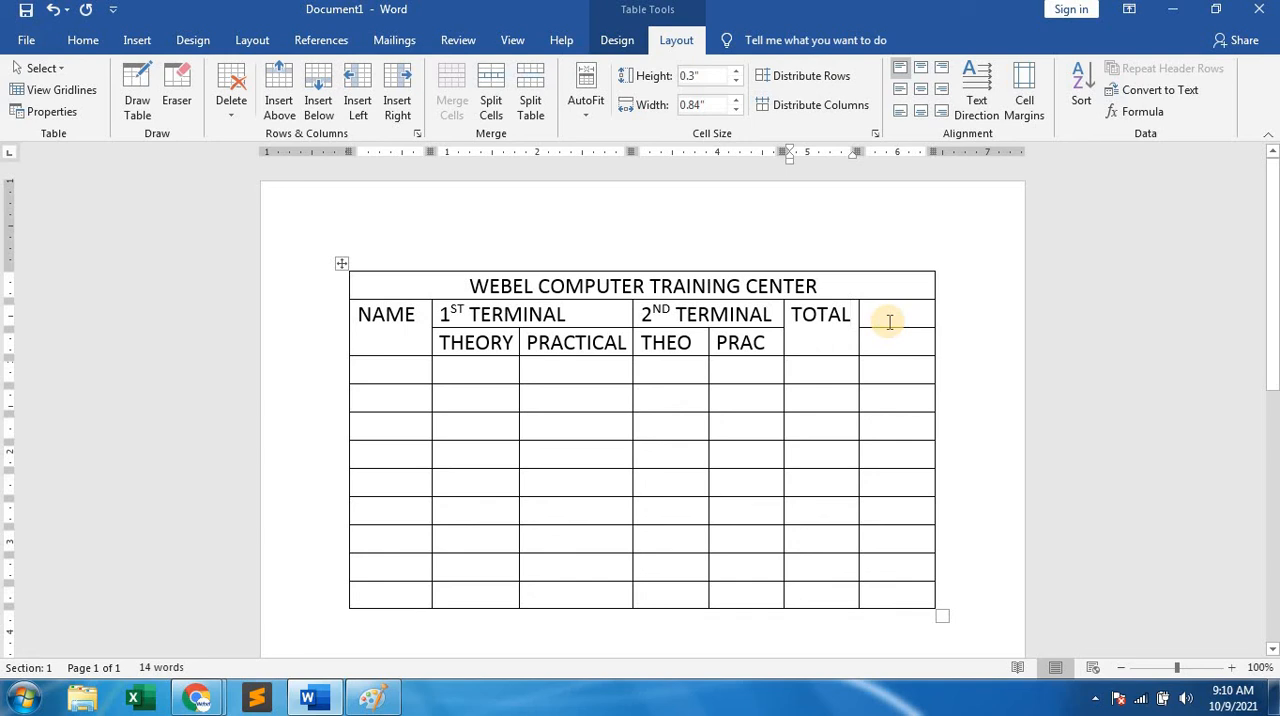
Merge the last-column cells of rows two and three vertically and enter % in the merged cell.
left_click_drag(888, 318, 889, 348)
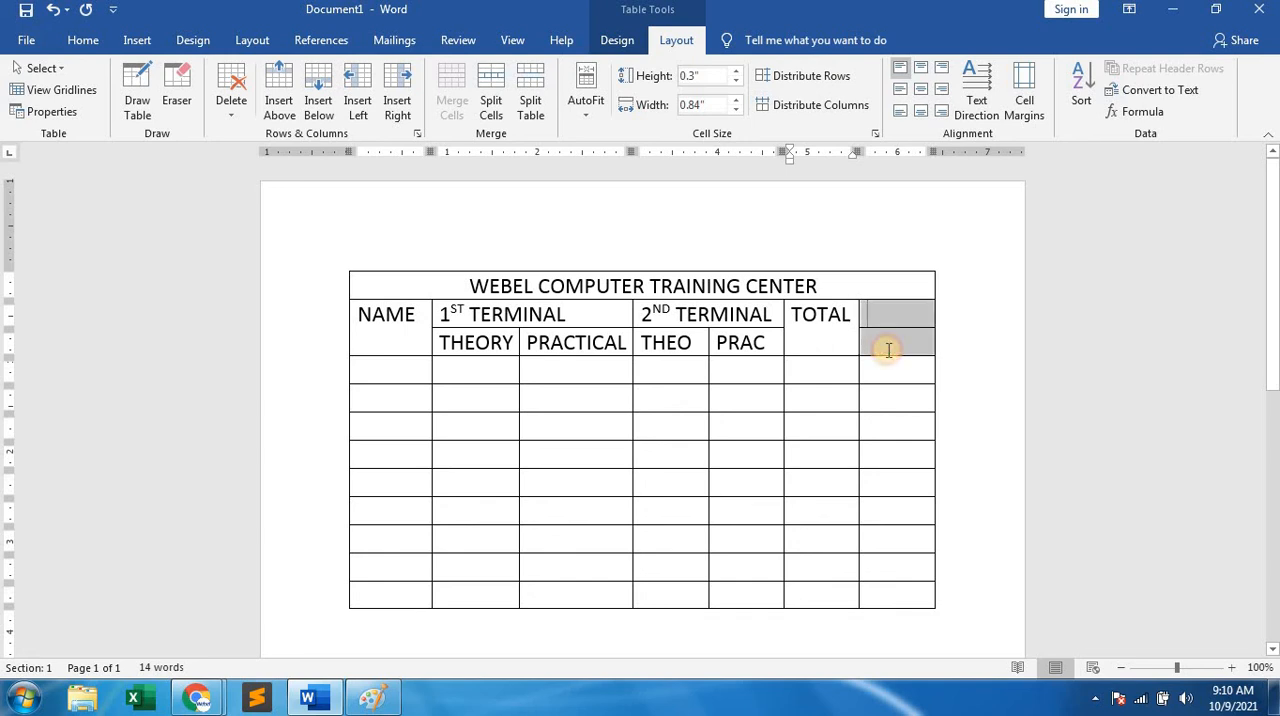
right_click(873, 324)
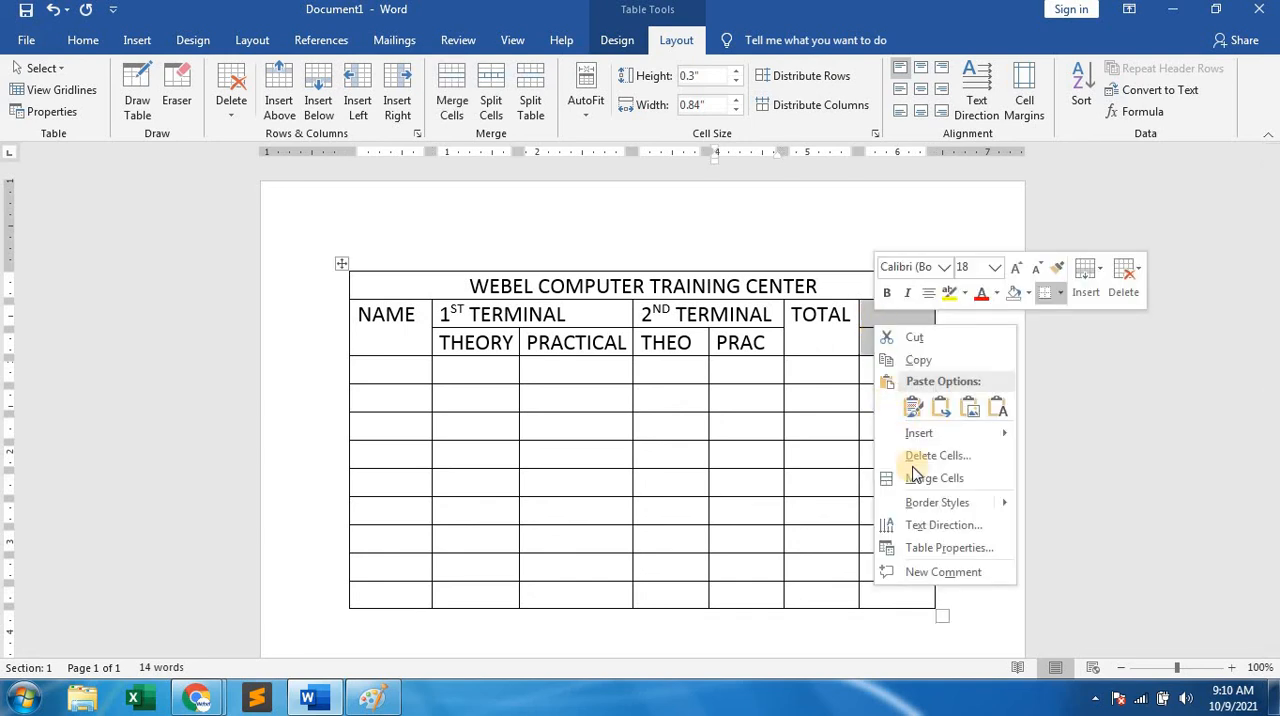
left_click(917, 479)
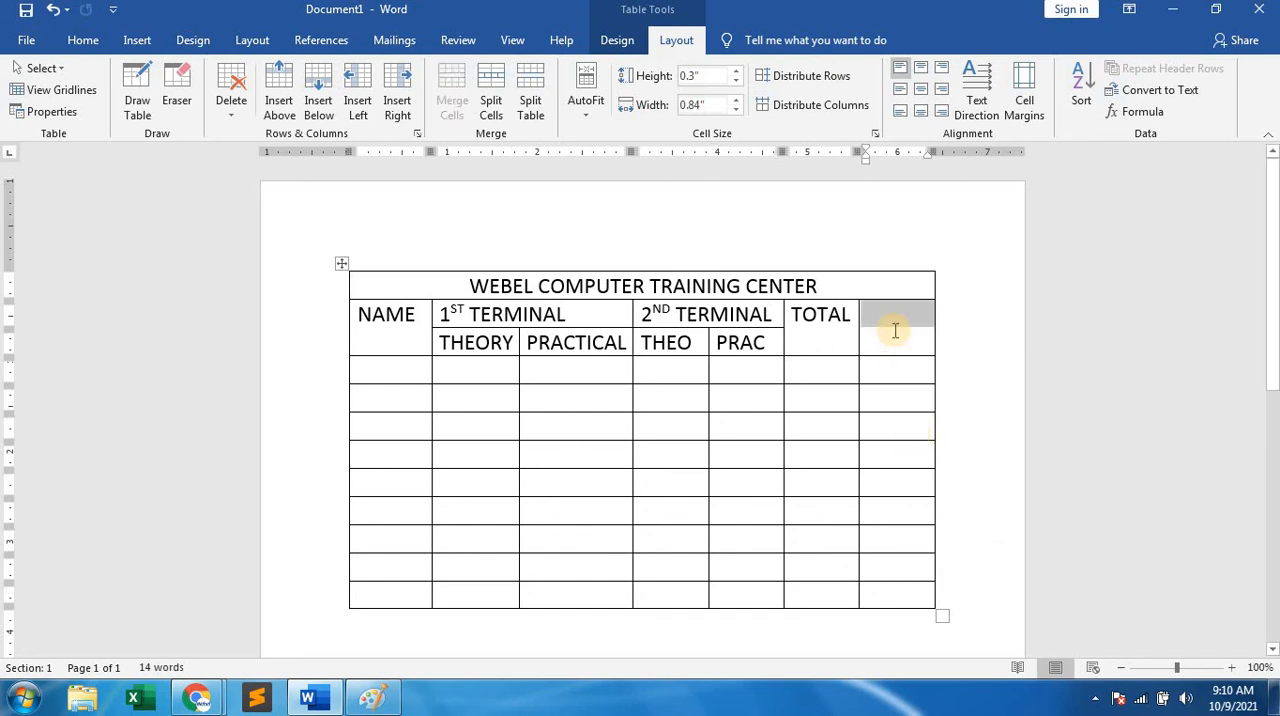
type("%")
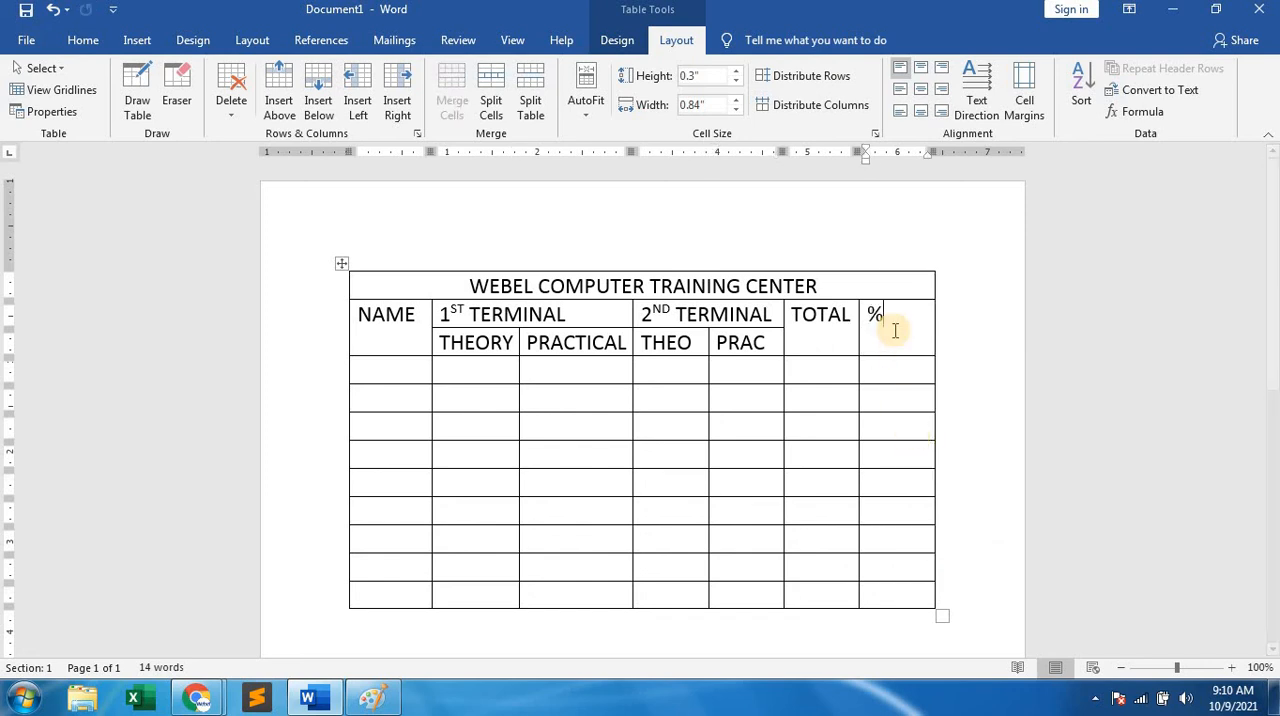
Enter two students' first names in the first two rows below the NAME heading.
left_click(398, 374)
type("RAJU")
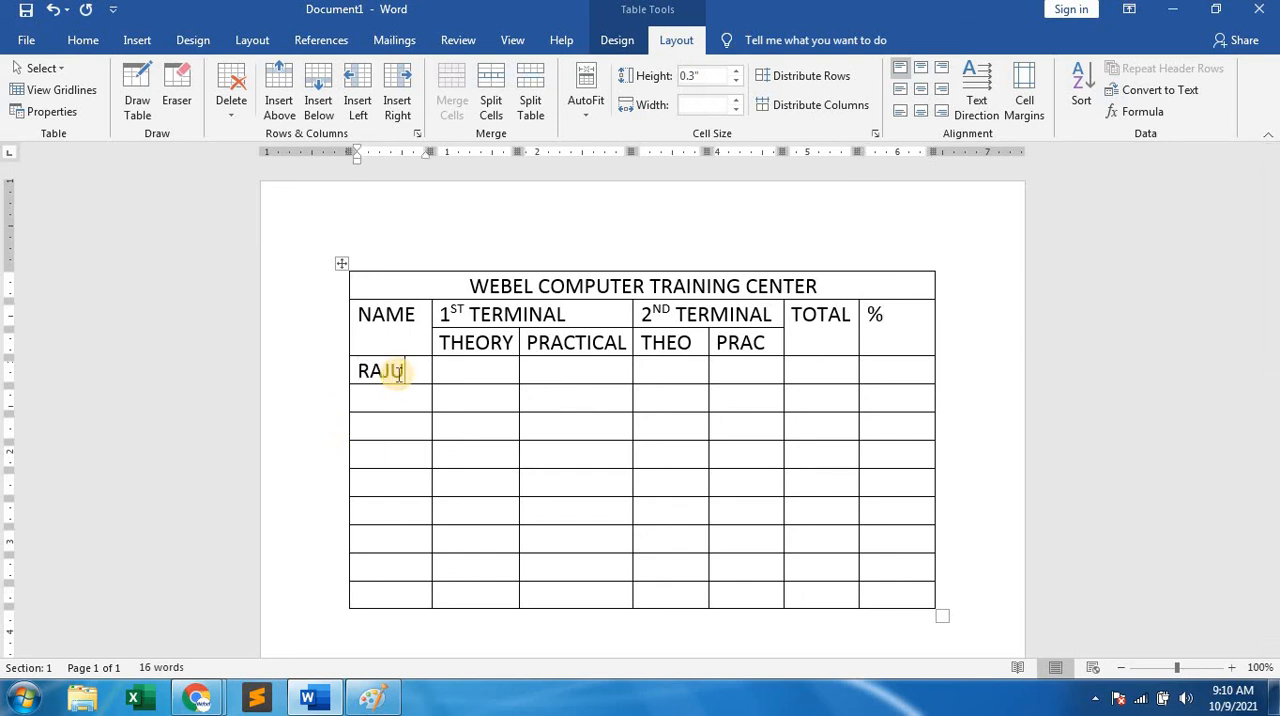
key("Down")
type("BAU")
Enter the 1st-terminal theory and practical marks for the first two students: 78 and 45, then 57 and 84.
left_click(444, 371)
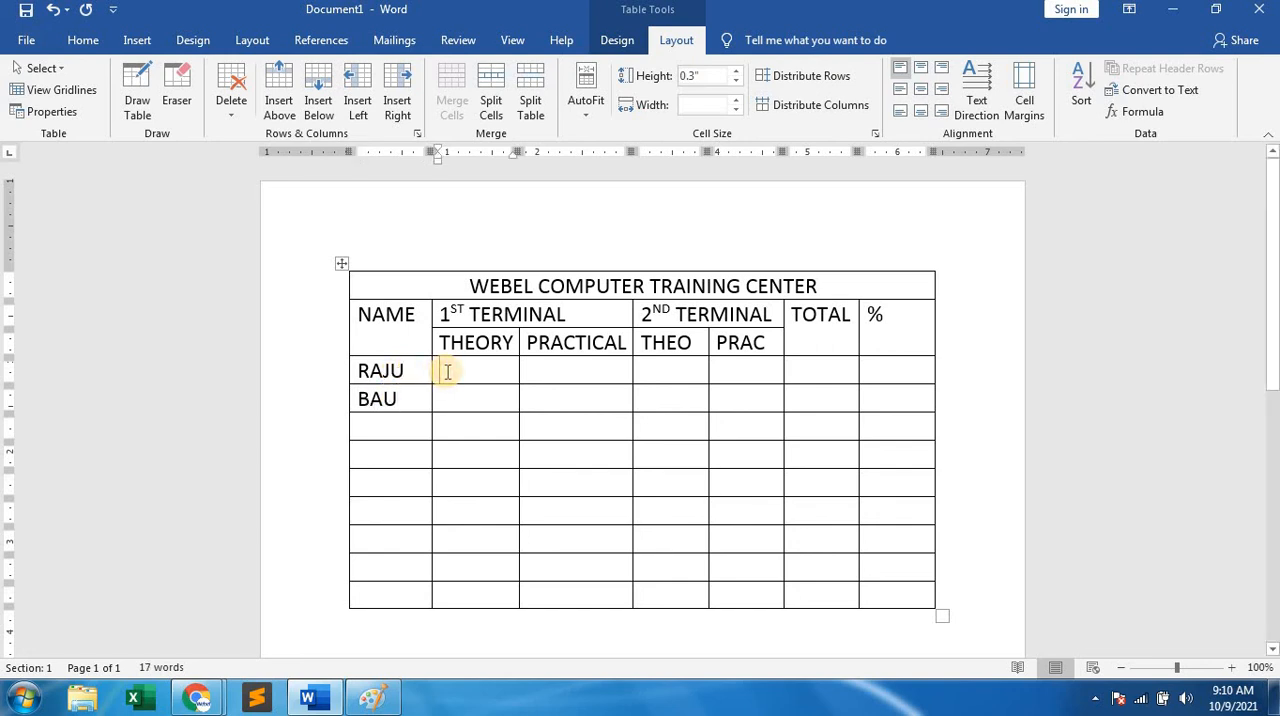
type("78")
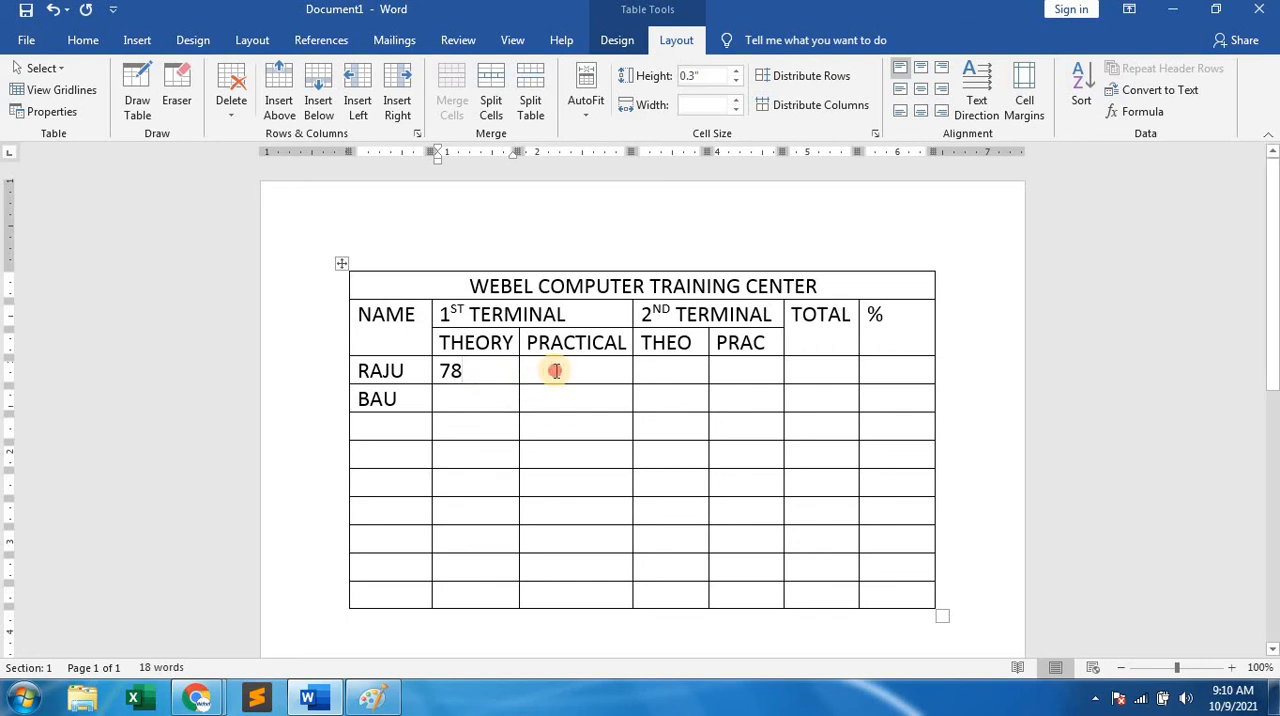
left_click(554, 371)
type("45")
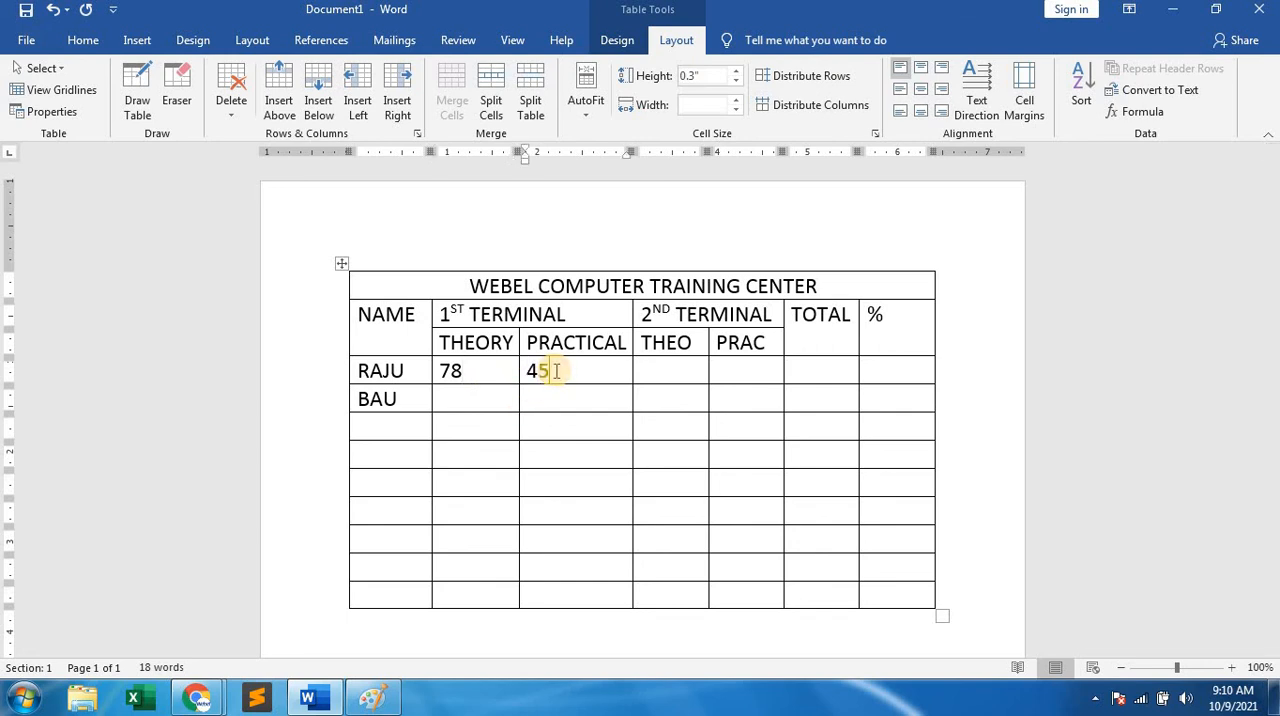
left_click(485, 397)
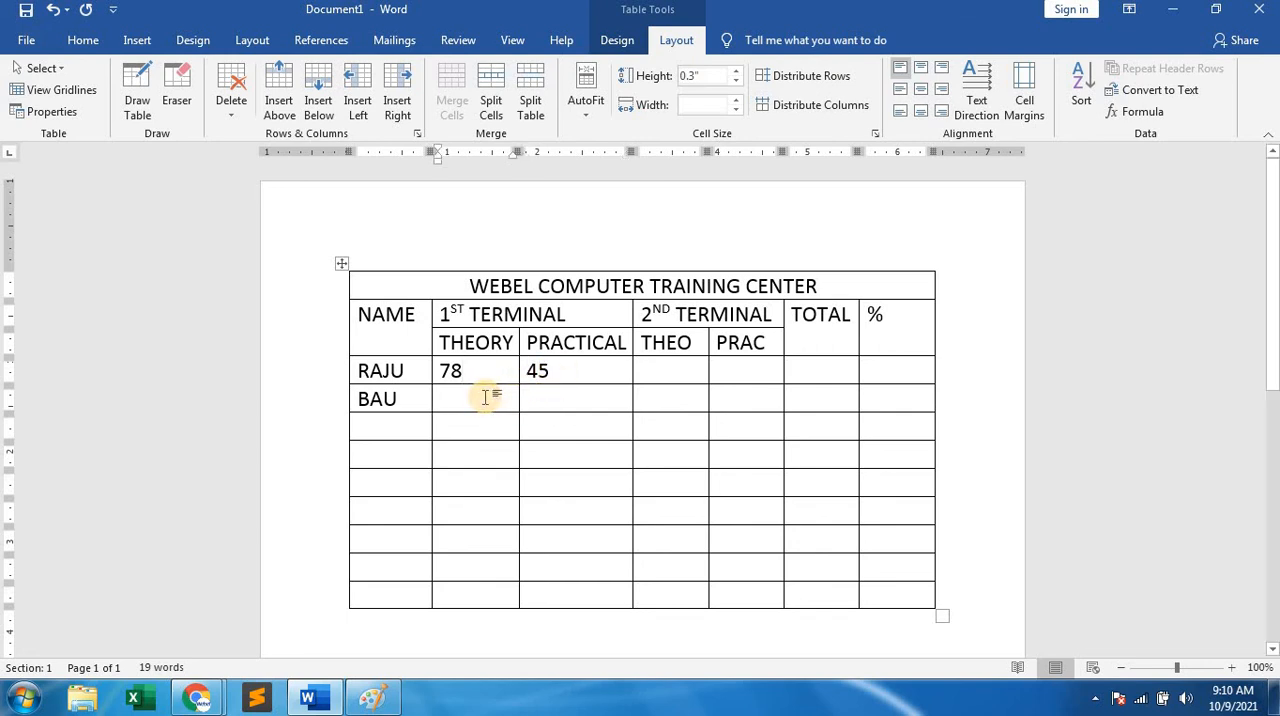
type("57")
left_click(555, 399)
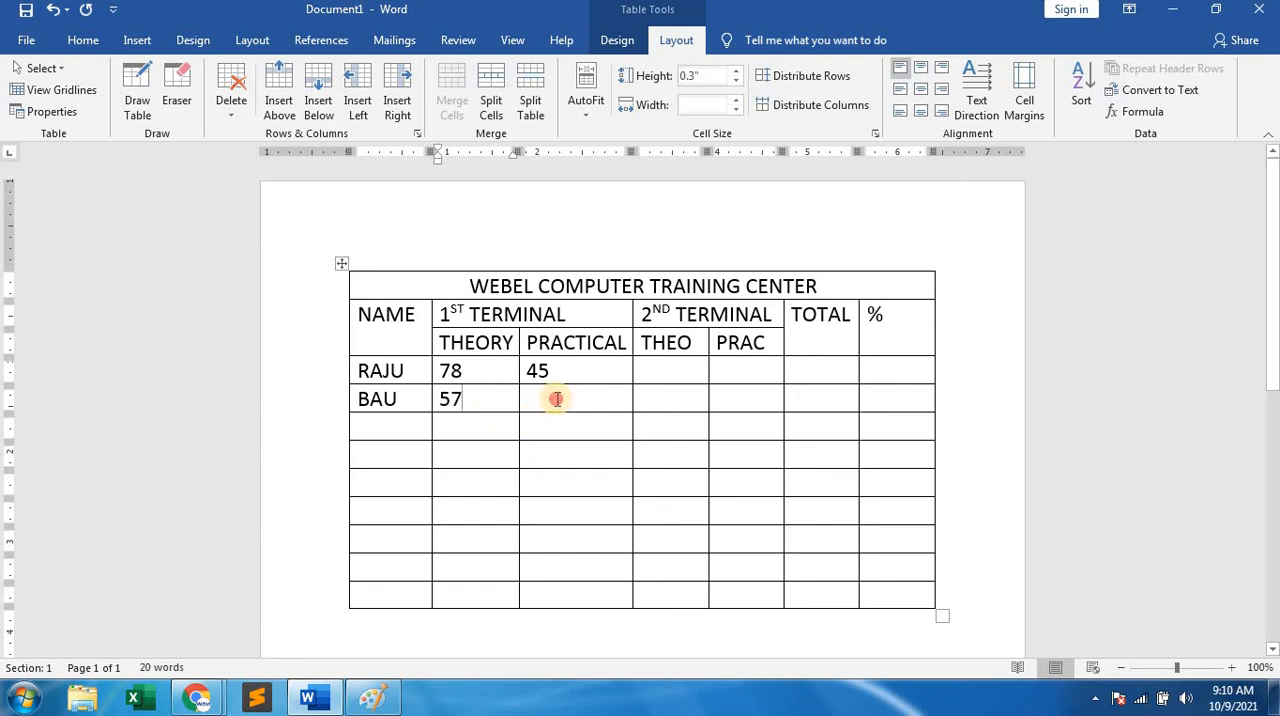
type("84")
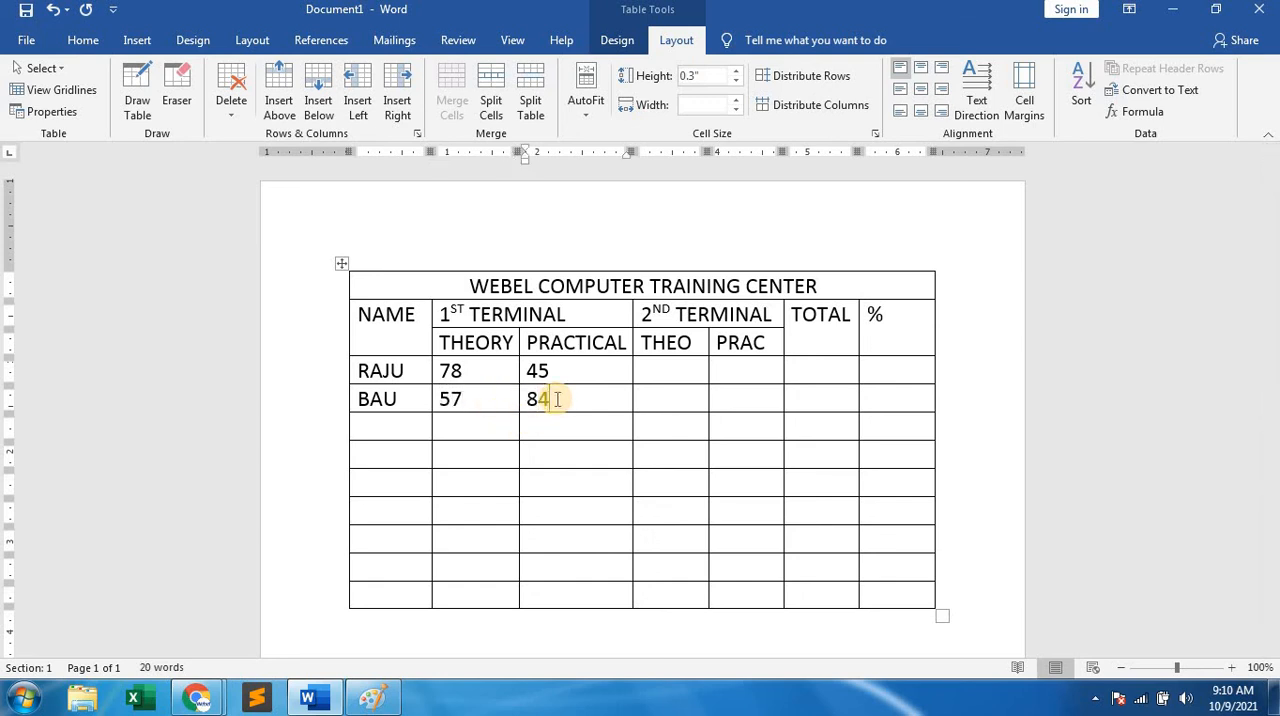
Enter the 2nd-terminal theory and practical marks for the first two students: 75 and 57, then 48 and 94.
left_click(686, 366)
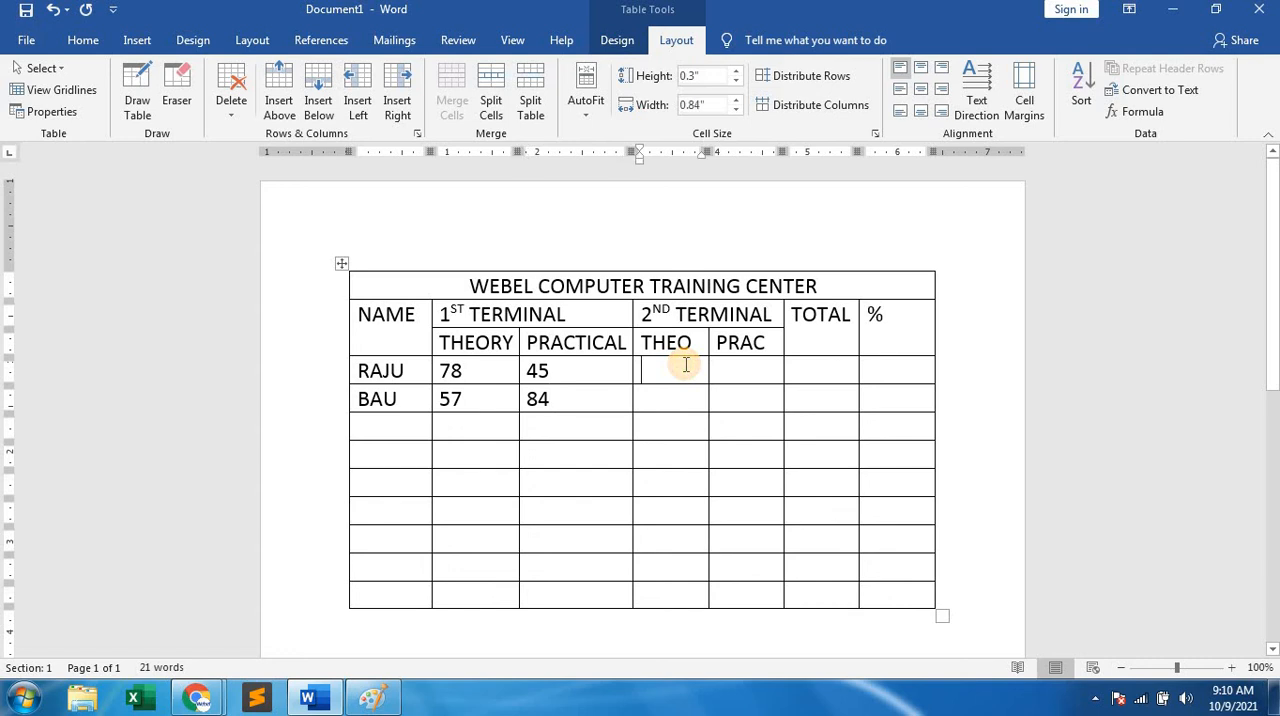
type("75")
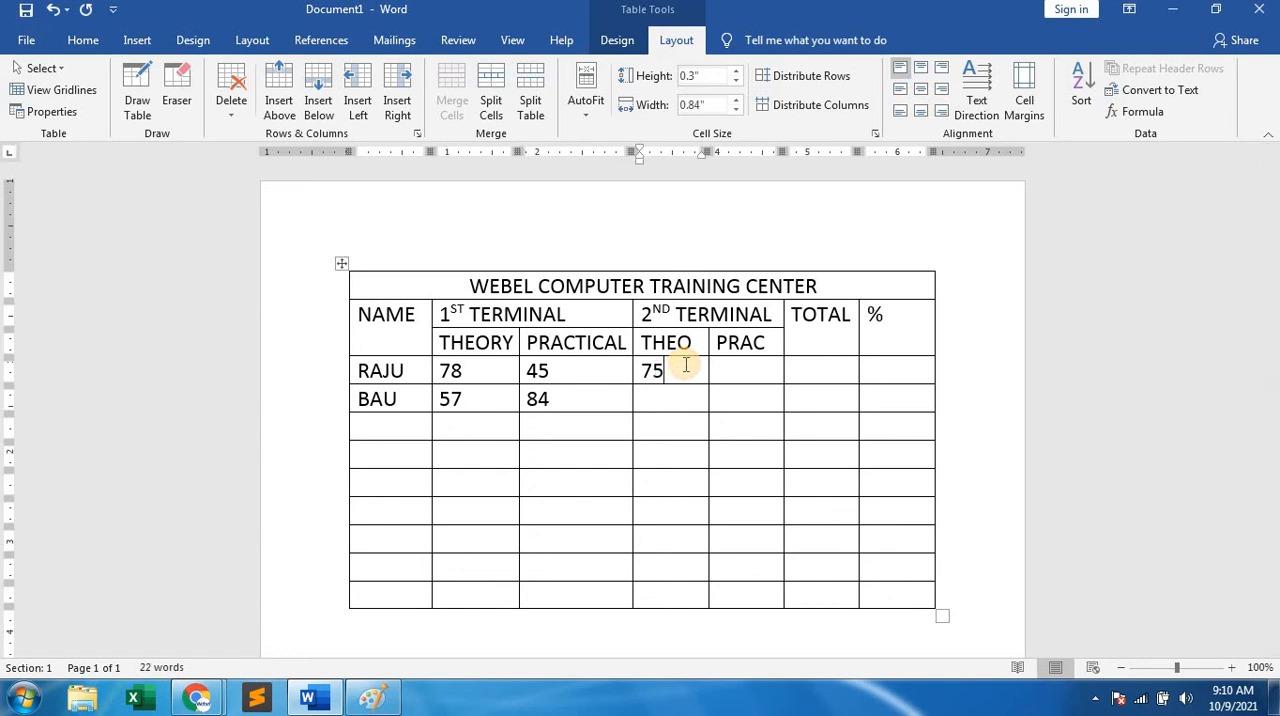
key("Tab")
type("57")
left_click(661, 404)
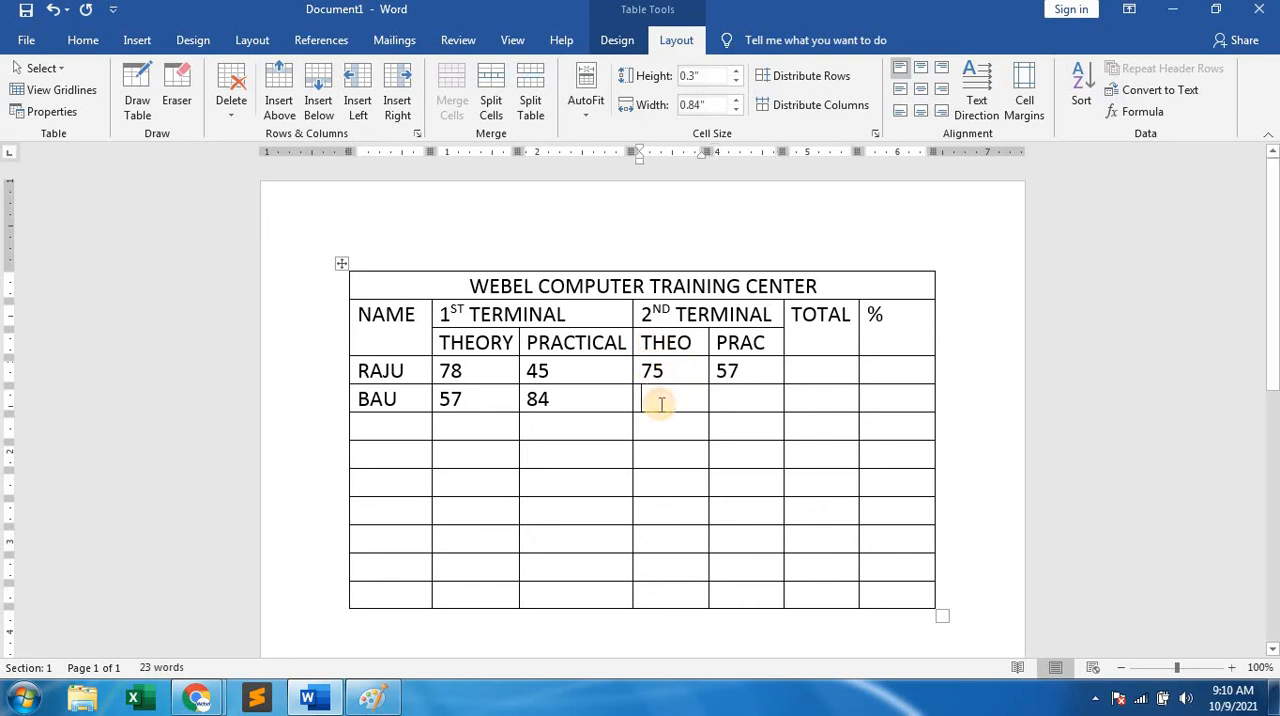
type("48")
key("Tab")
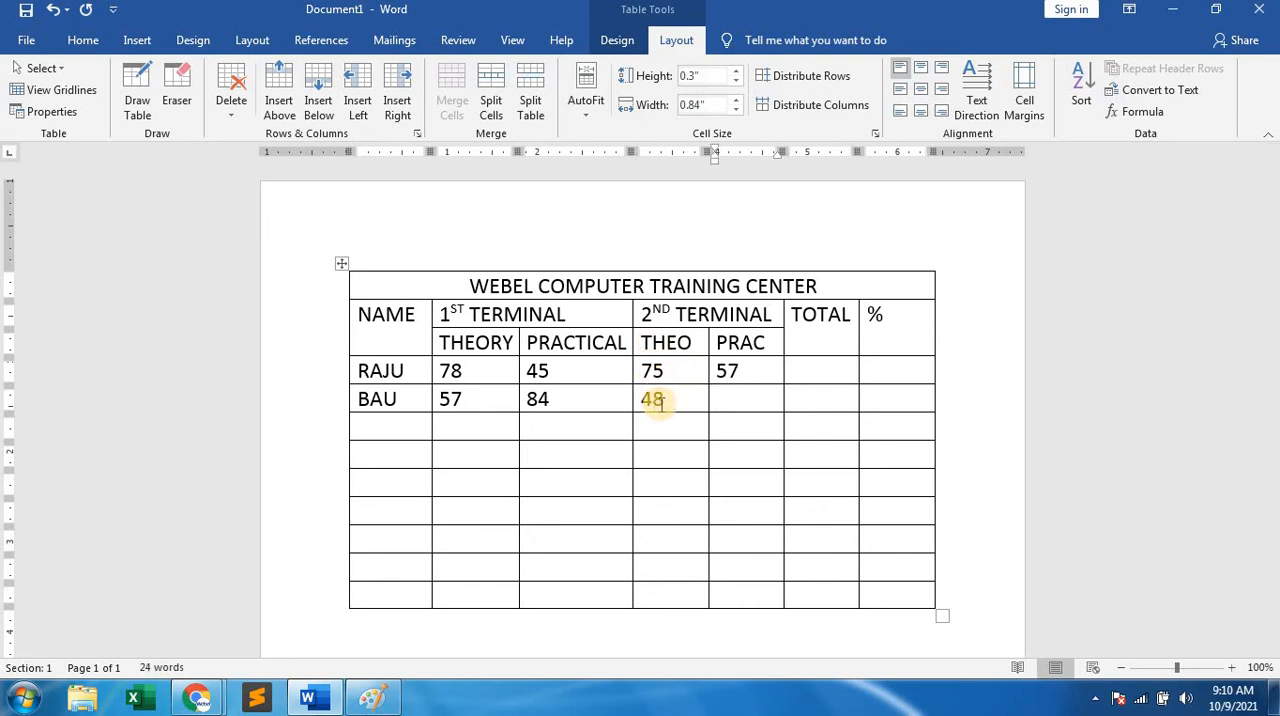
type("94")
left_click(660, 516)
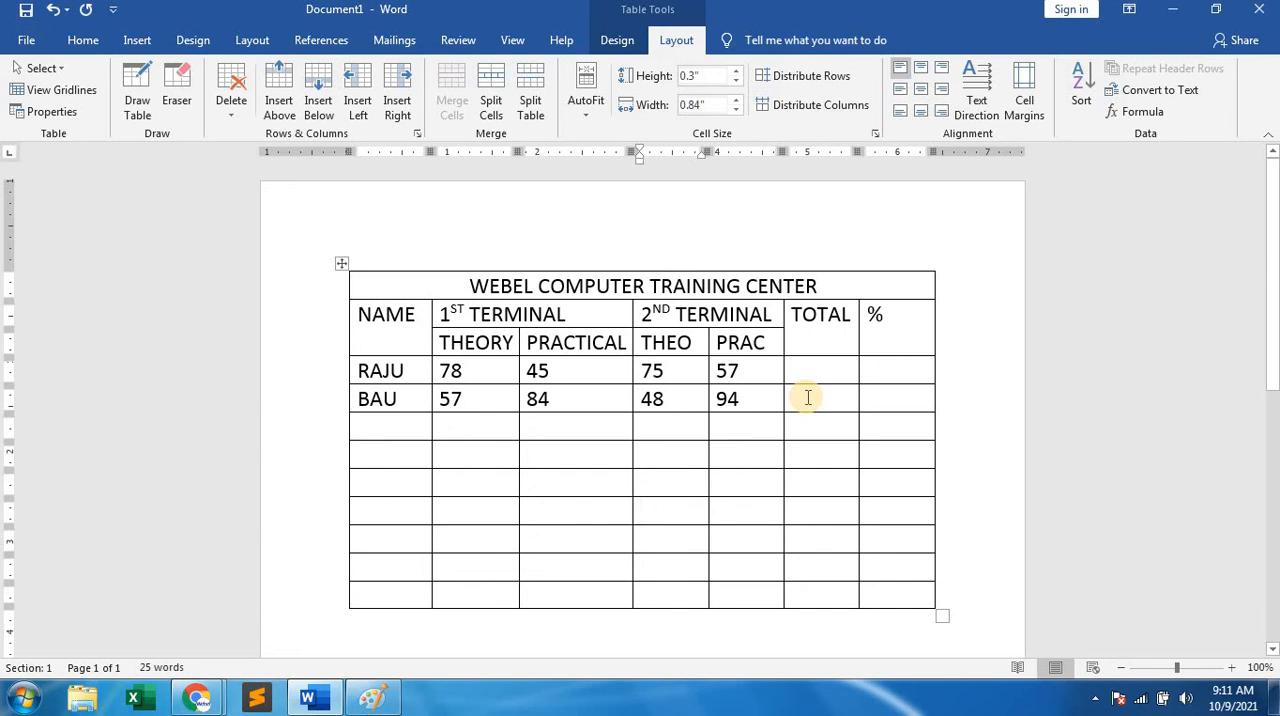
Enter three more students' first names in the next three cells of the NAME column.
left_click(382, 424)
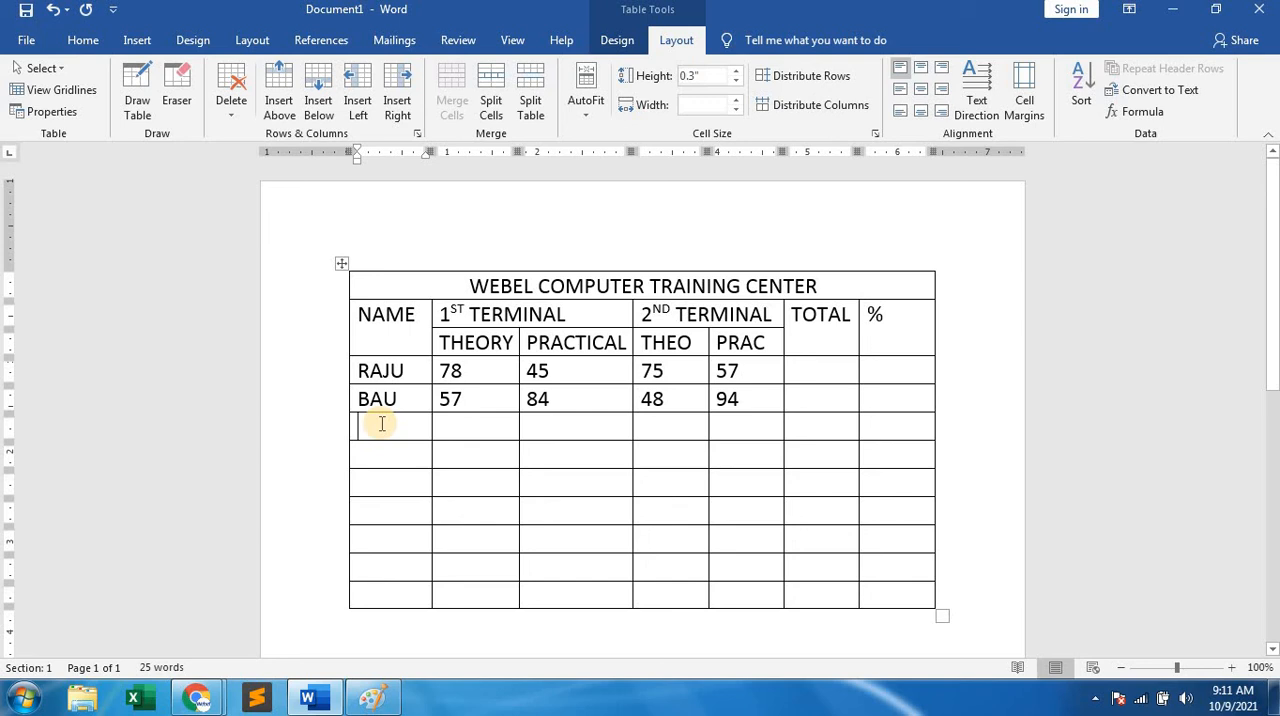
type("BABU")
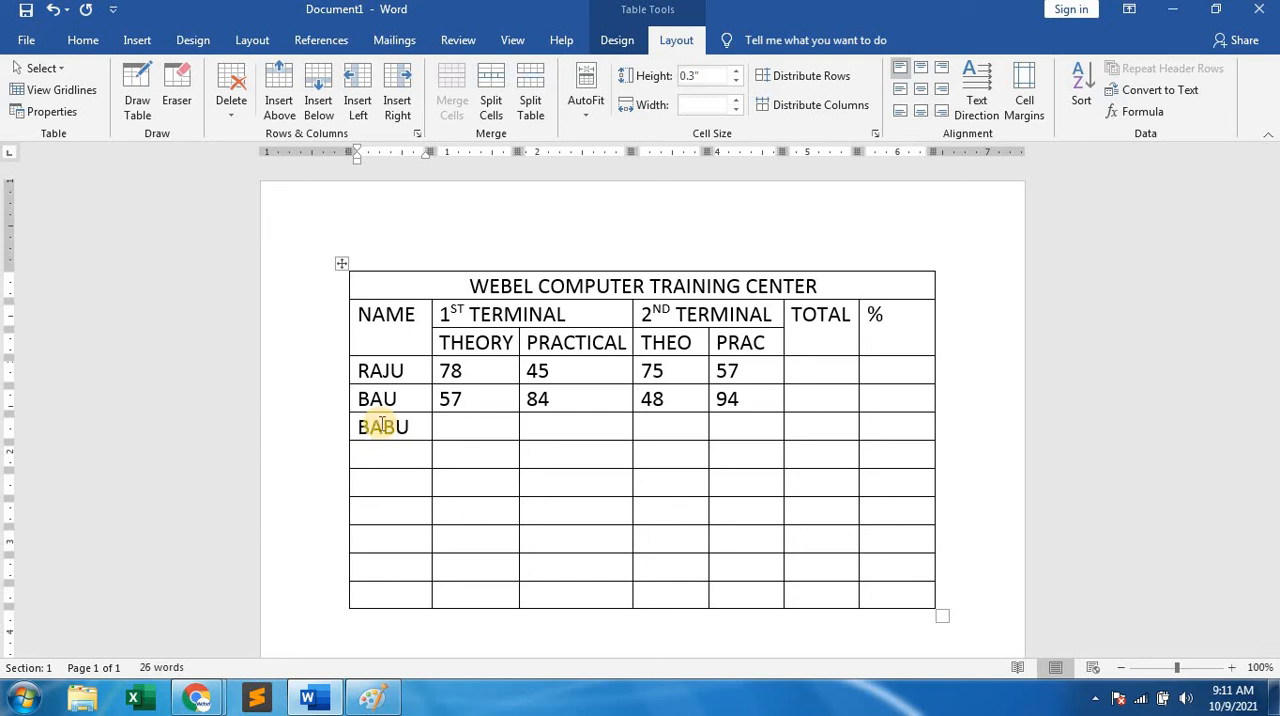
key("Down")
type("HABU")
left_click(392, 478)
type("MINU")
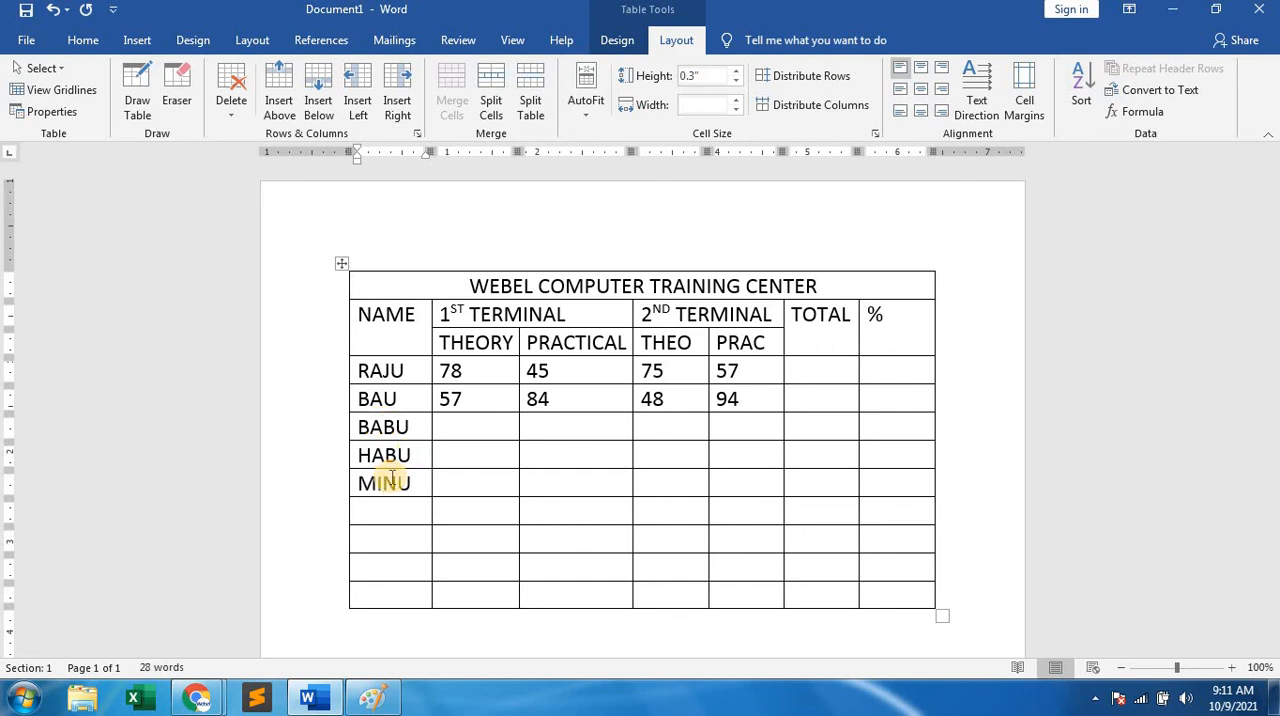
Enter students' first names in the last four empty cells of the NAME column.
key("Down")
type("ANUSANU")
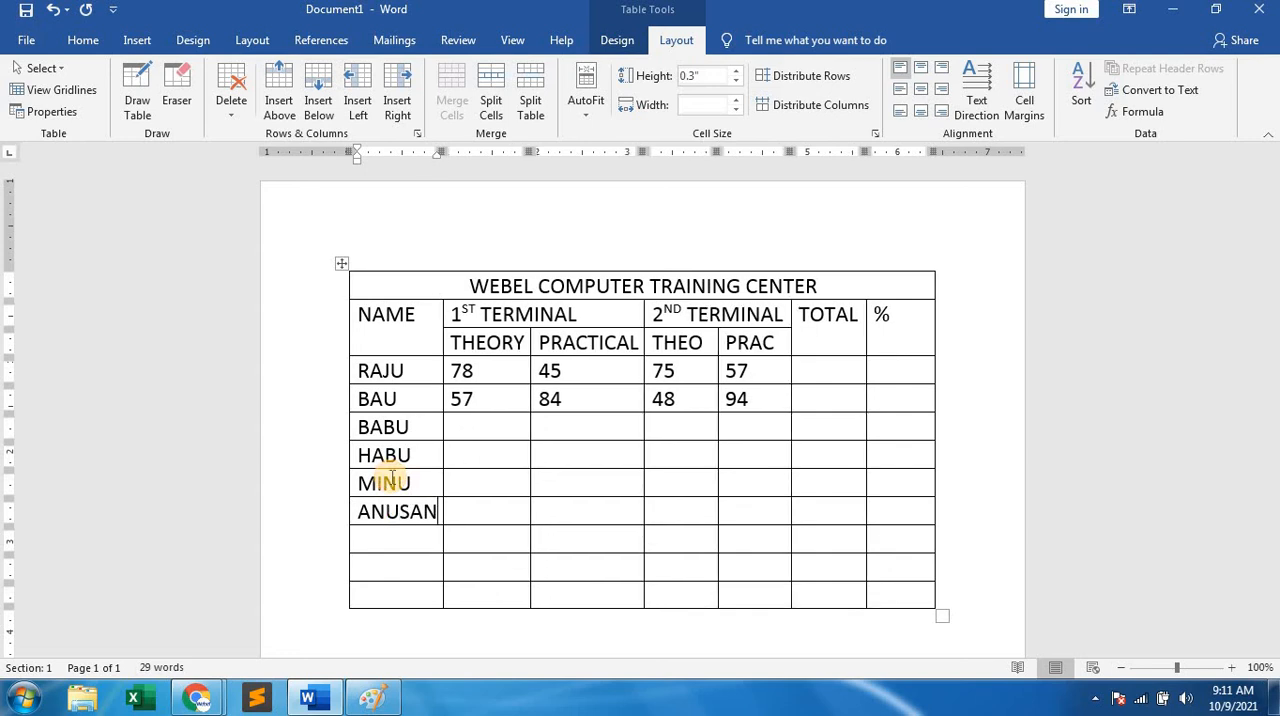
key("BackSpace")
key("BackSpace")
key("BackSpace")
key("BackSpace")
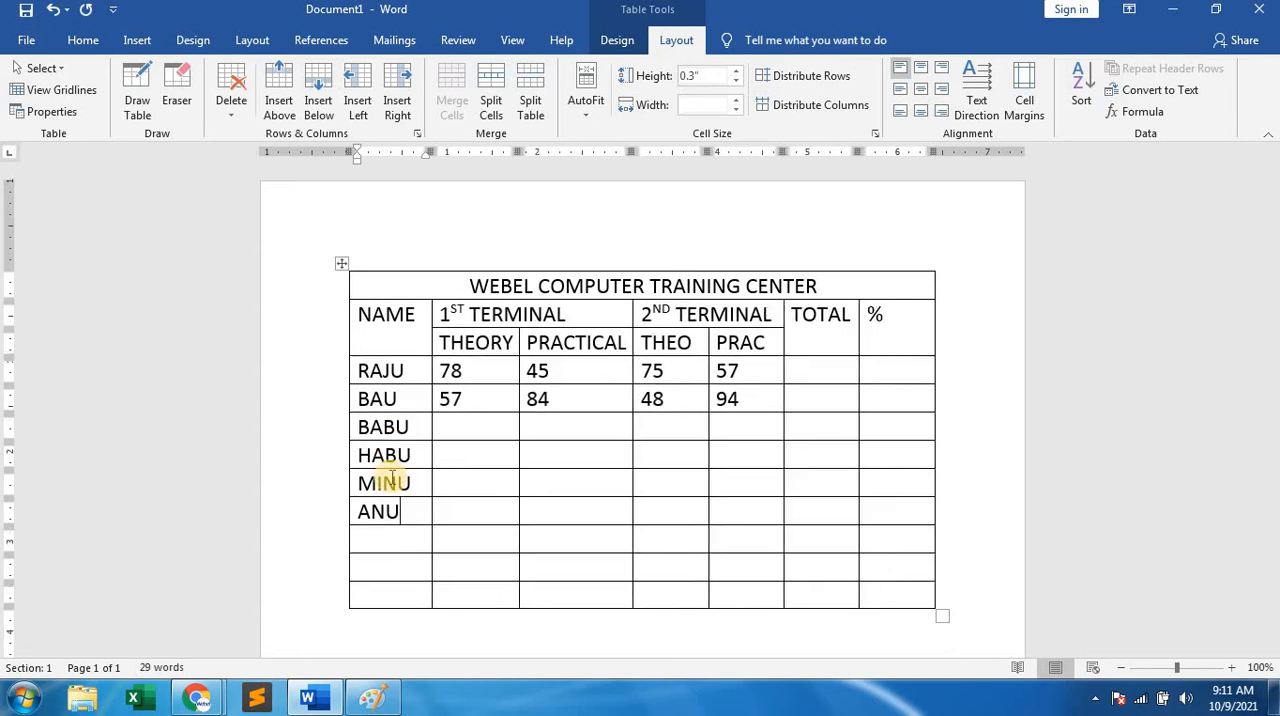
key("Down")
type("SANU ")
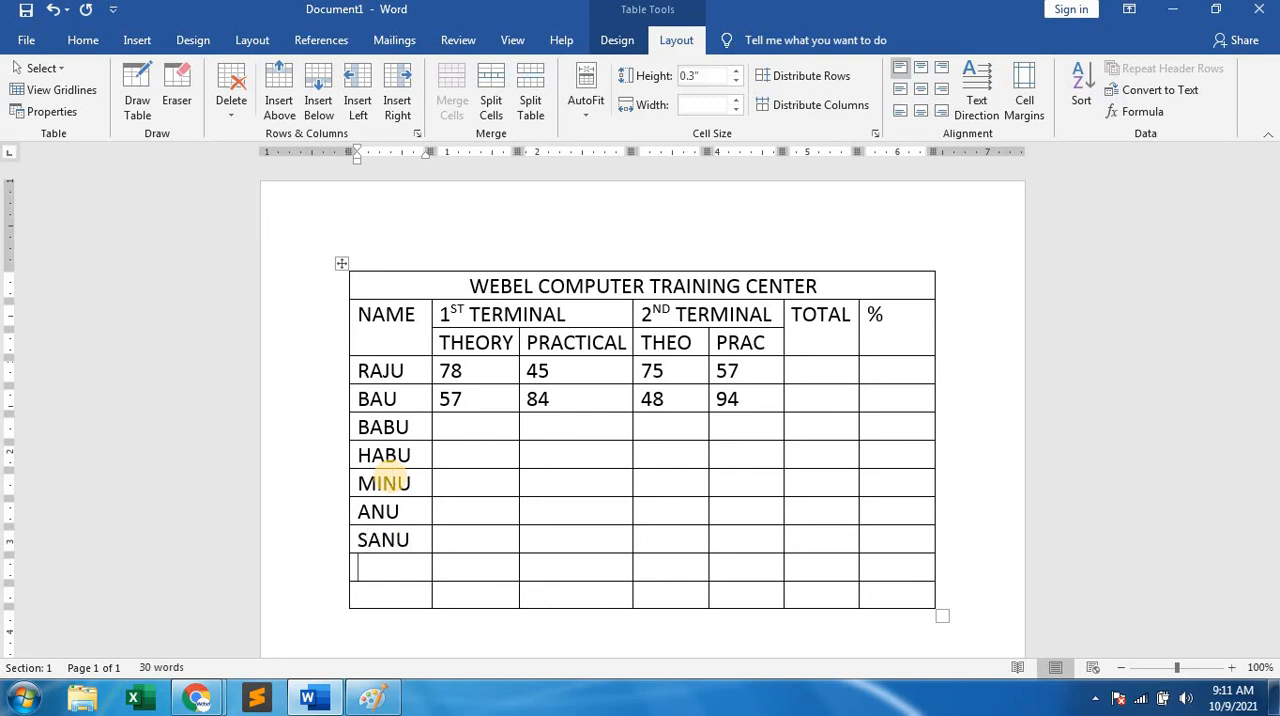
type("SONU ")
type("DIPU")
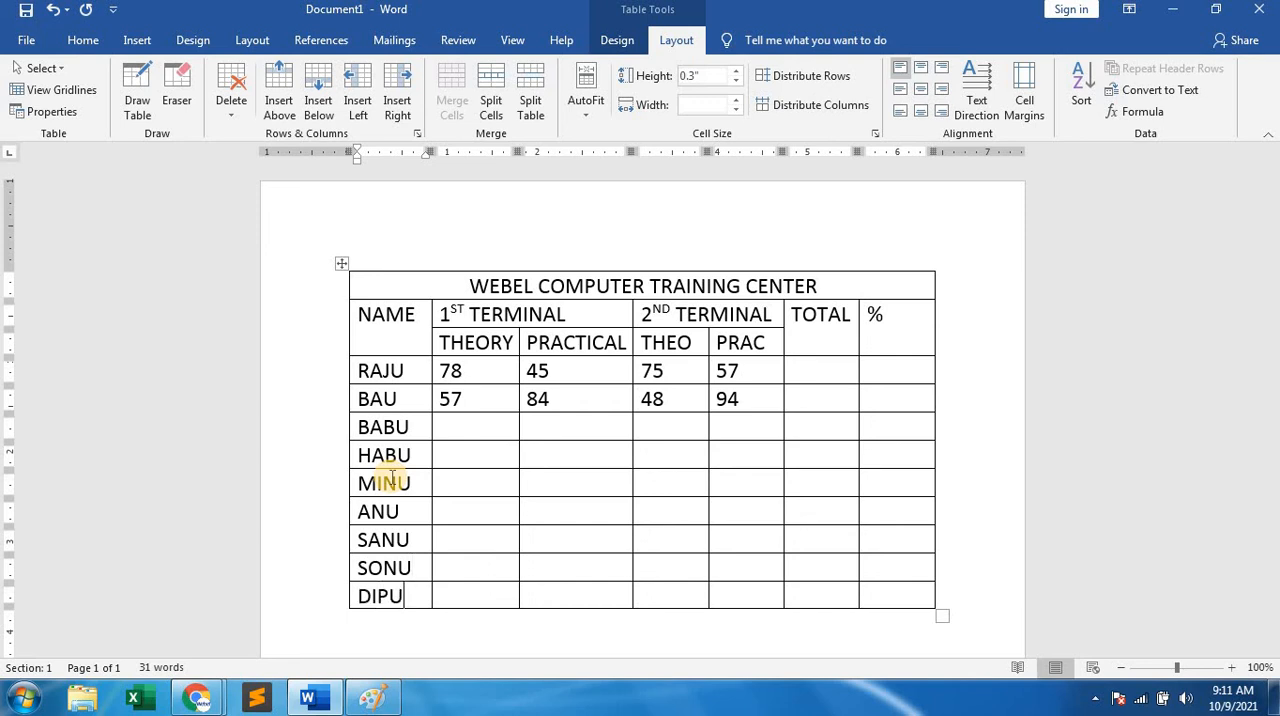
Enter the 1st-terminal THEORY marks 45 and 58 for the third and fourth students.
left_click(458, 421)
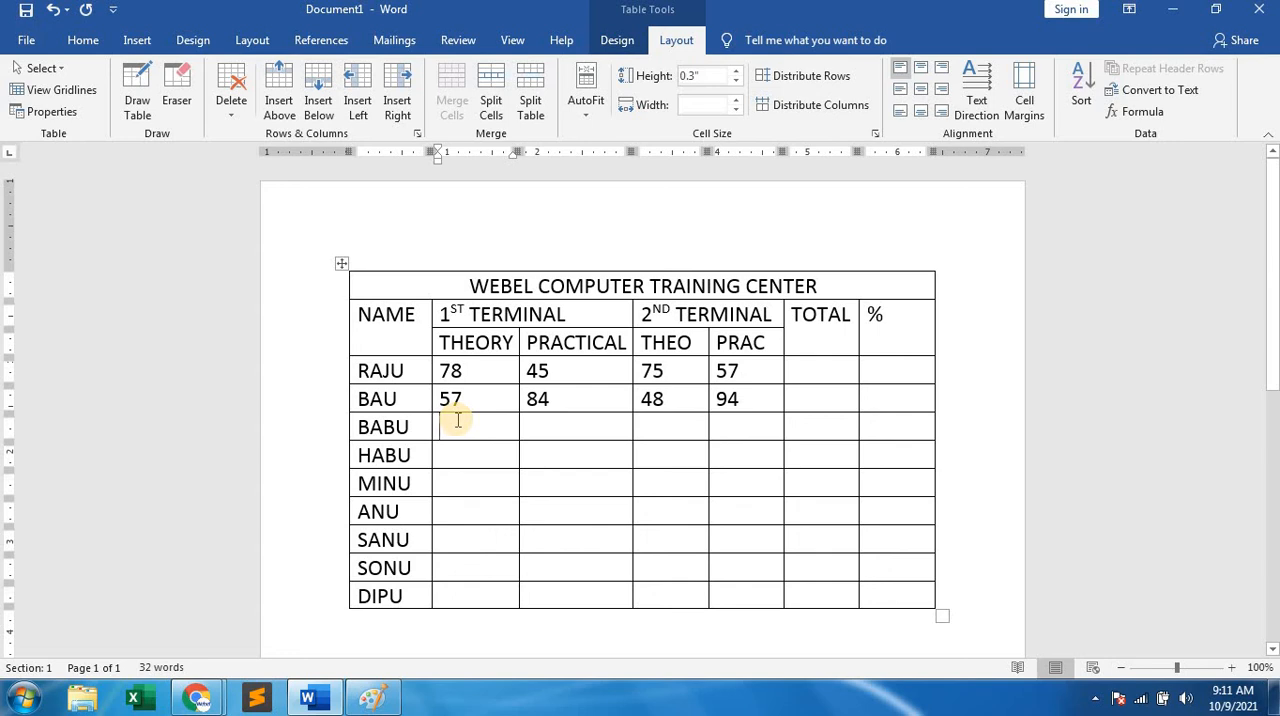
type("45")
key("Down")
type("58")
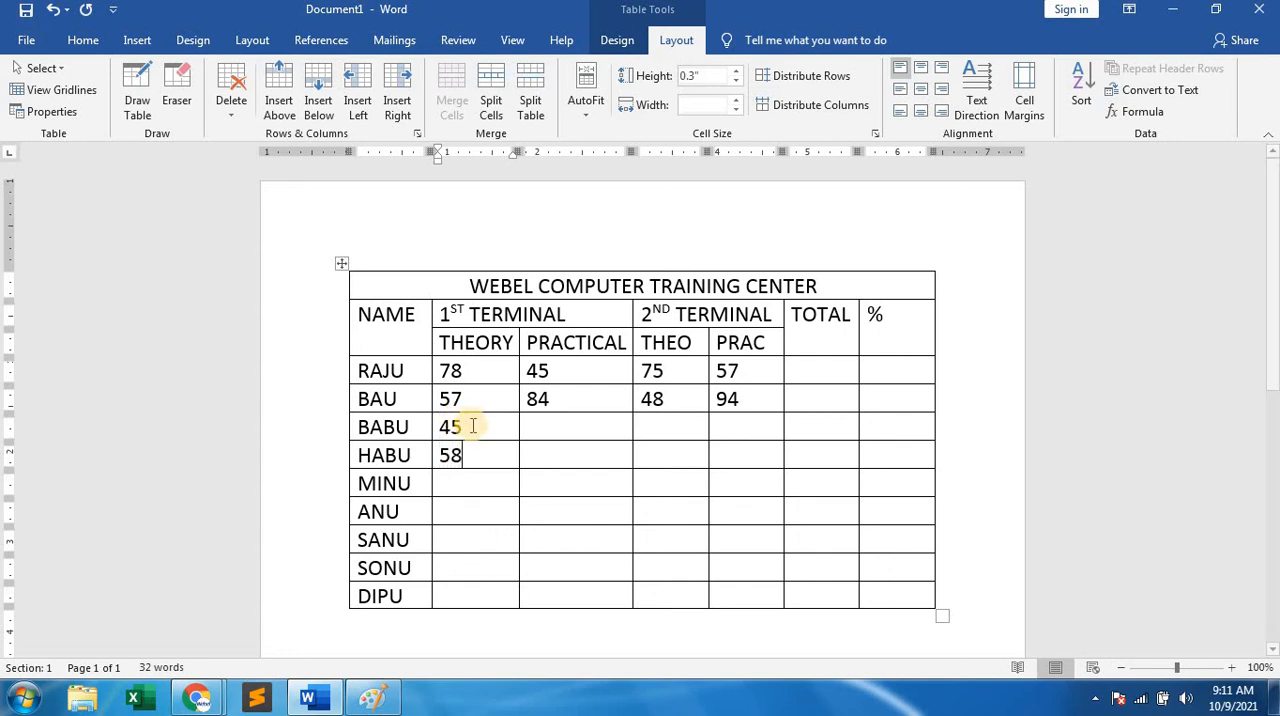
type("87")
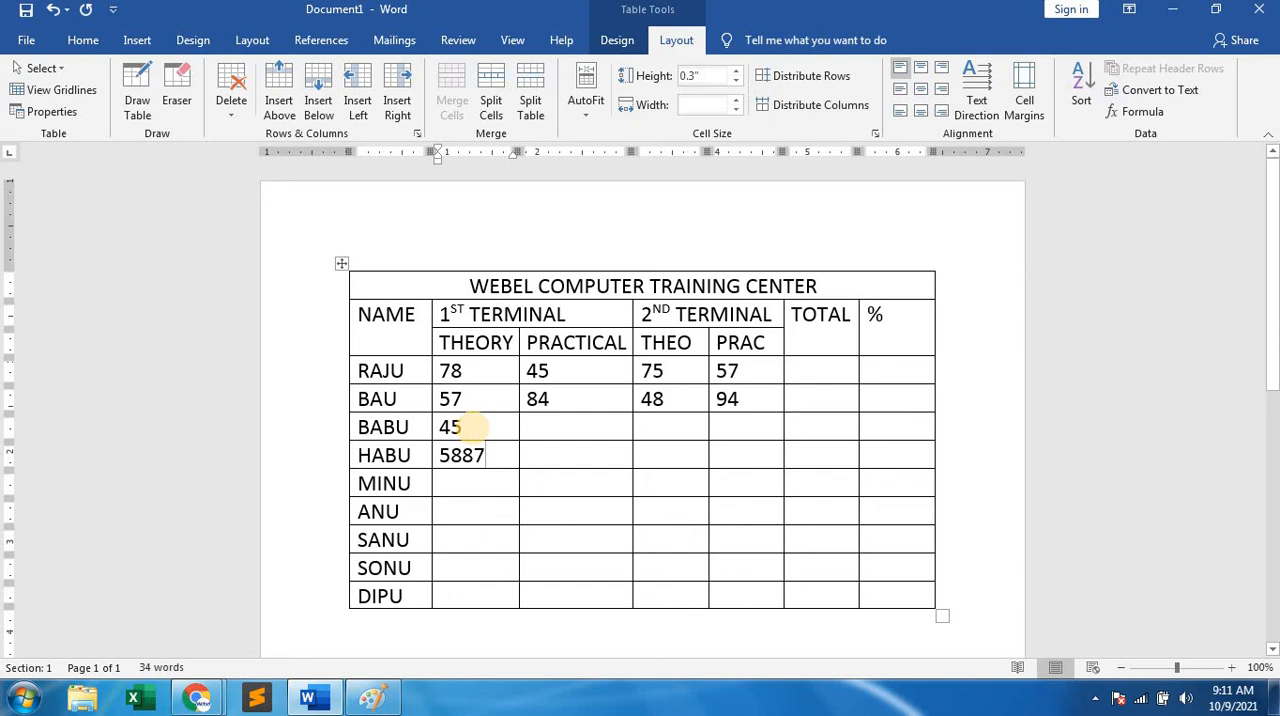
key("BackSpace")
key("BackSpace")
key("BackSpace")
type("8")
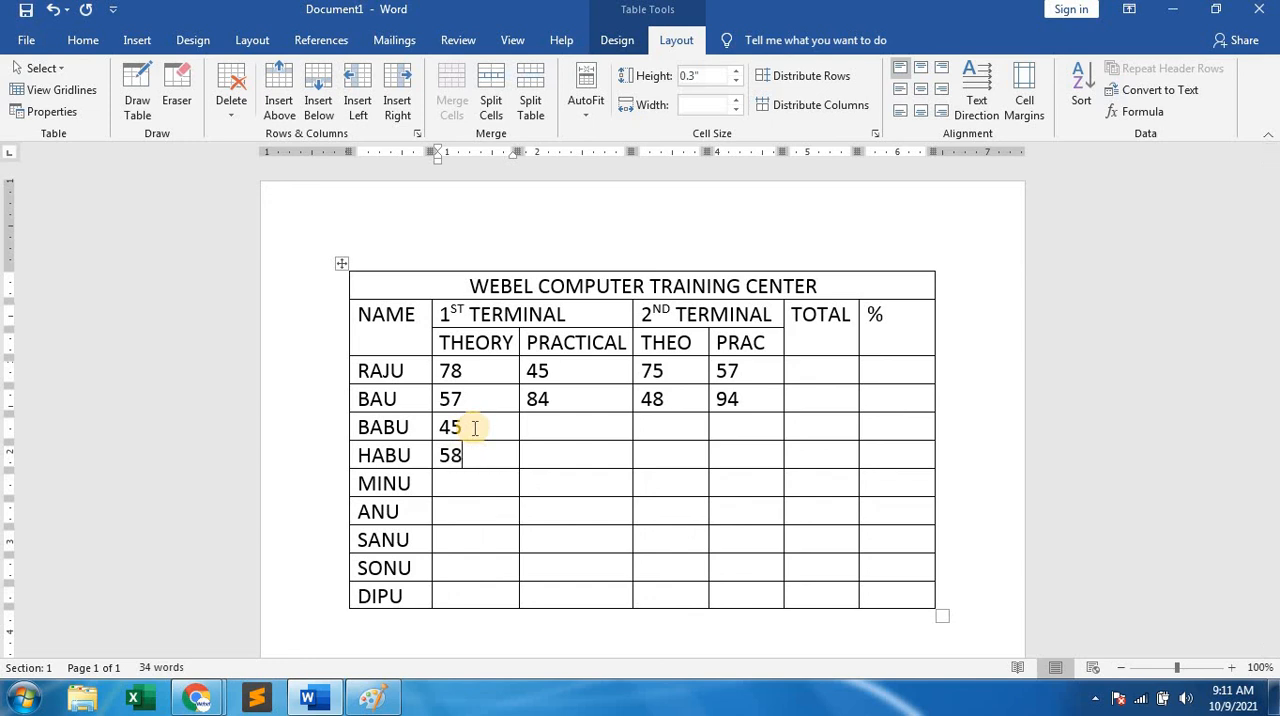
Enter the 1st-terminal THEORY marks 45, 95, 68, 57 and 48 for the last five students.
key("Down")
type("45")
key("Down")
type("95")
key("Down")
type("68")
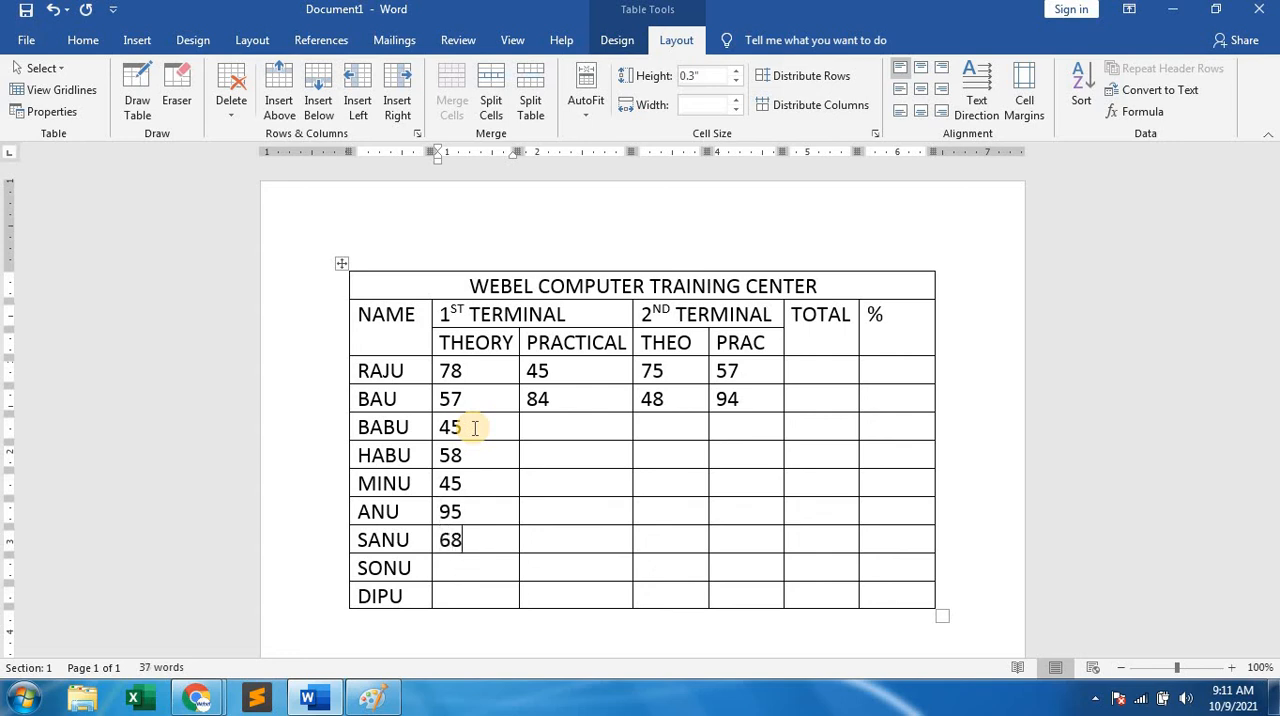
key("Down")
type("57")
key("Down")
type("48")
Fill the rest of the 1st-terminal PRACTICAL column from the third student down with 48, 57, 78, 84, 89, 86 and 57.
left_click(590, 425)
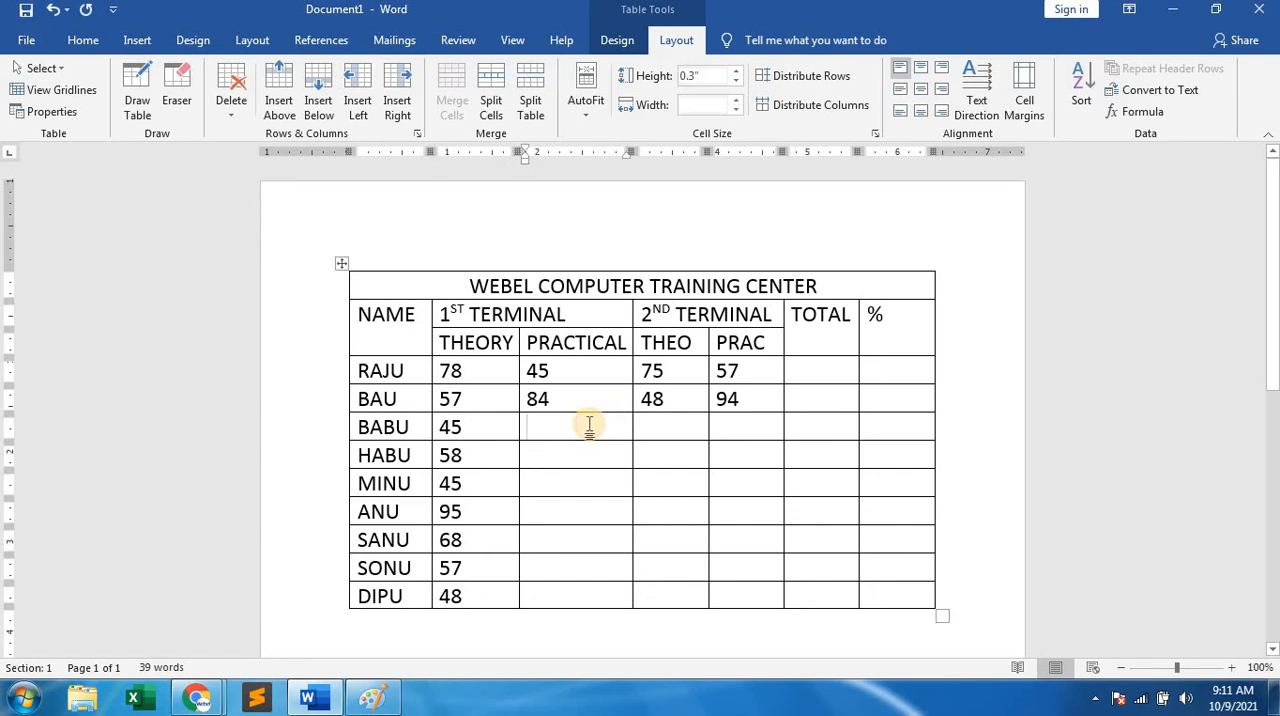
type("48")
key("Down")
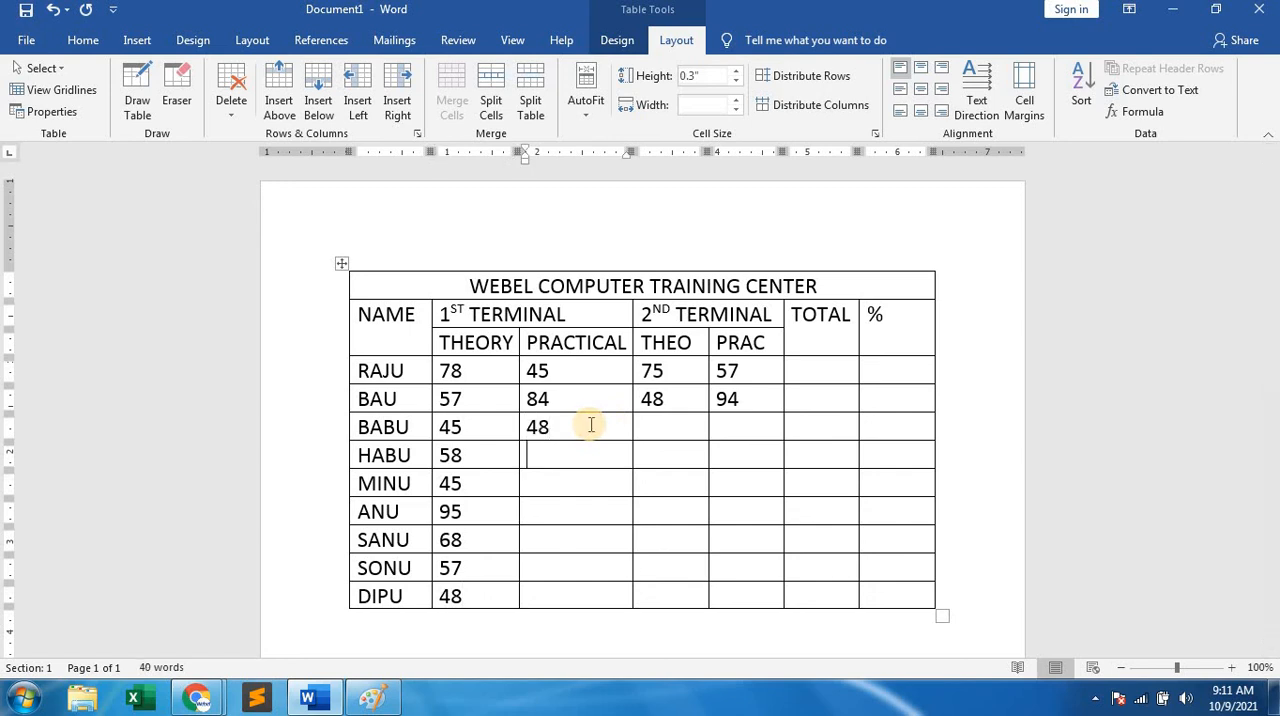
type("57")
key("Down")
type("78")
key("Down")
type("84")
key("Down")
type("89")
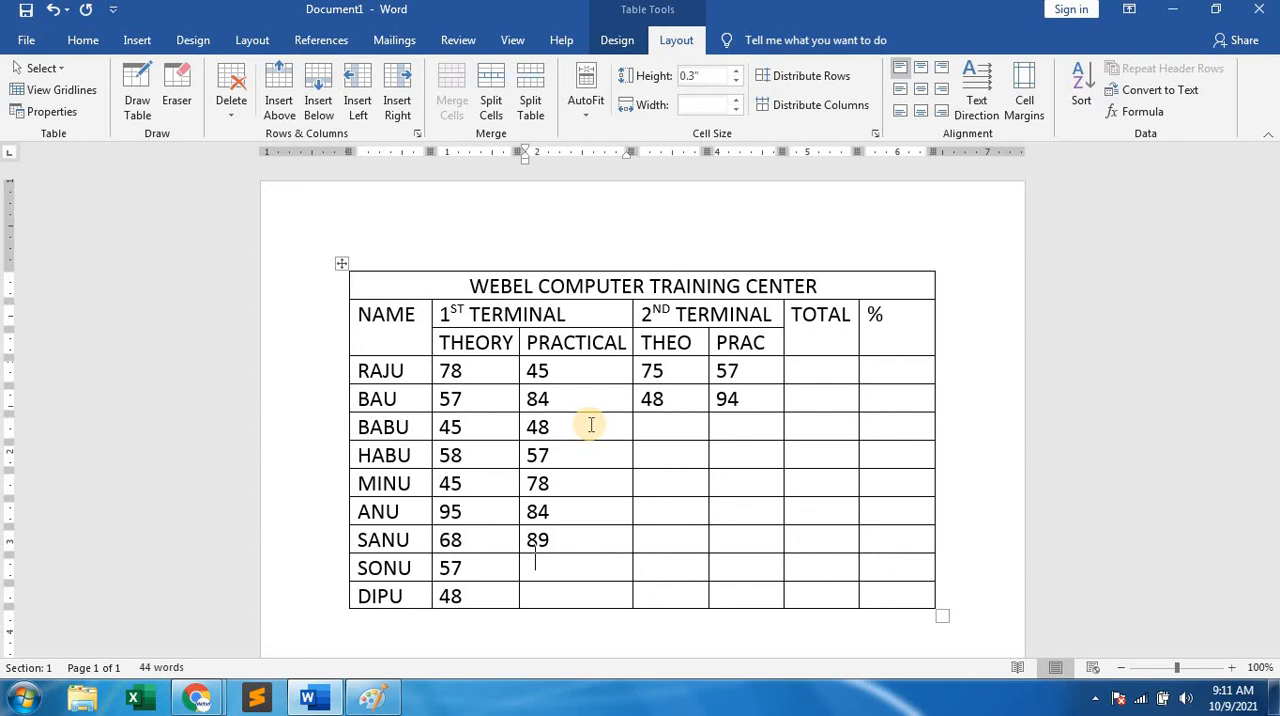
key("Down")
type("86")
type("57")
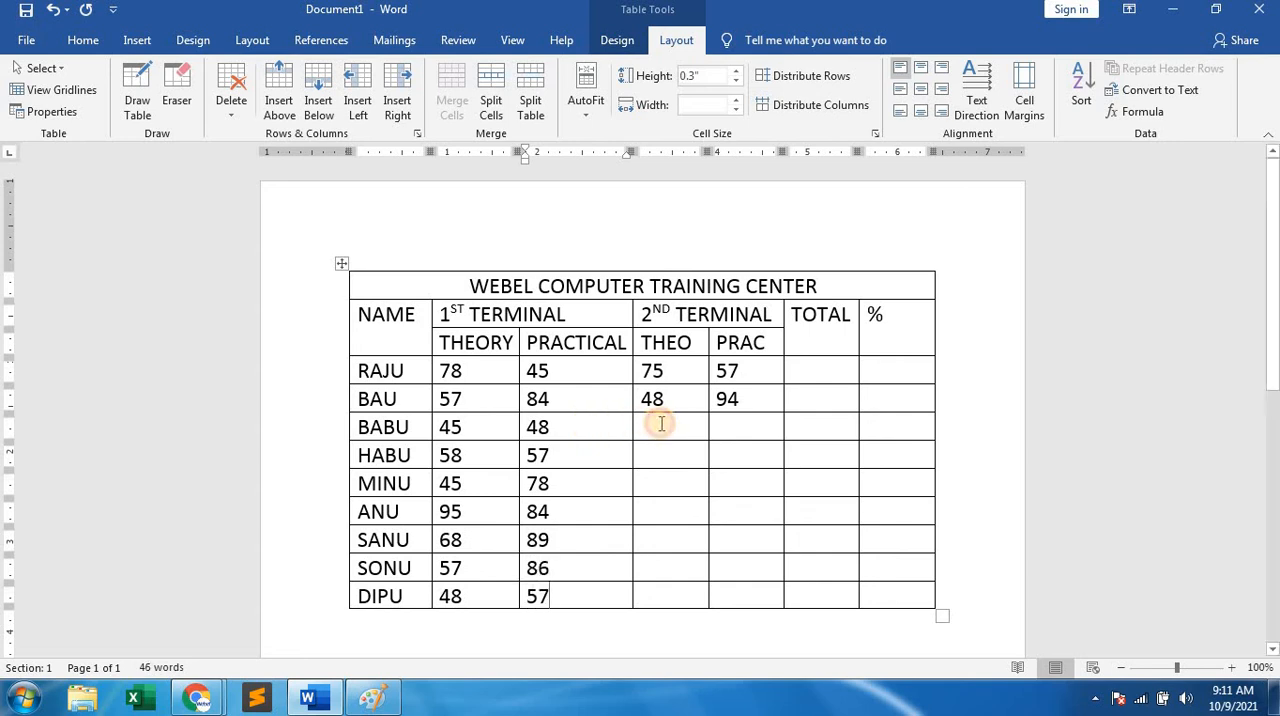
Fill the rest of the 2nd-terminal THEO column from the third student down with 78, 57, 48, 49, 56, 68 and 87.
left_click(661, 424)
type("78")
key("Down")
type("57")
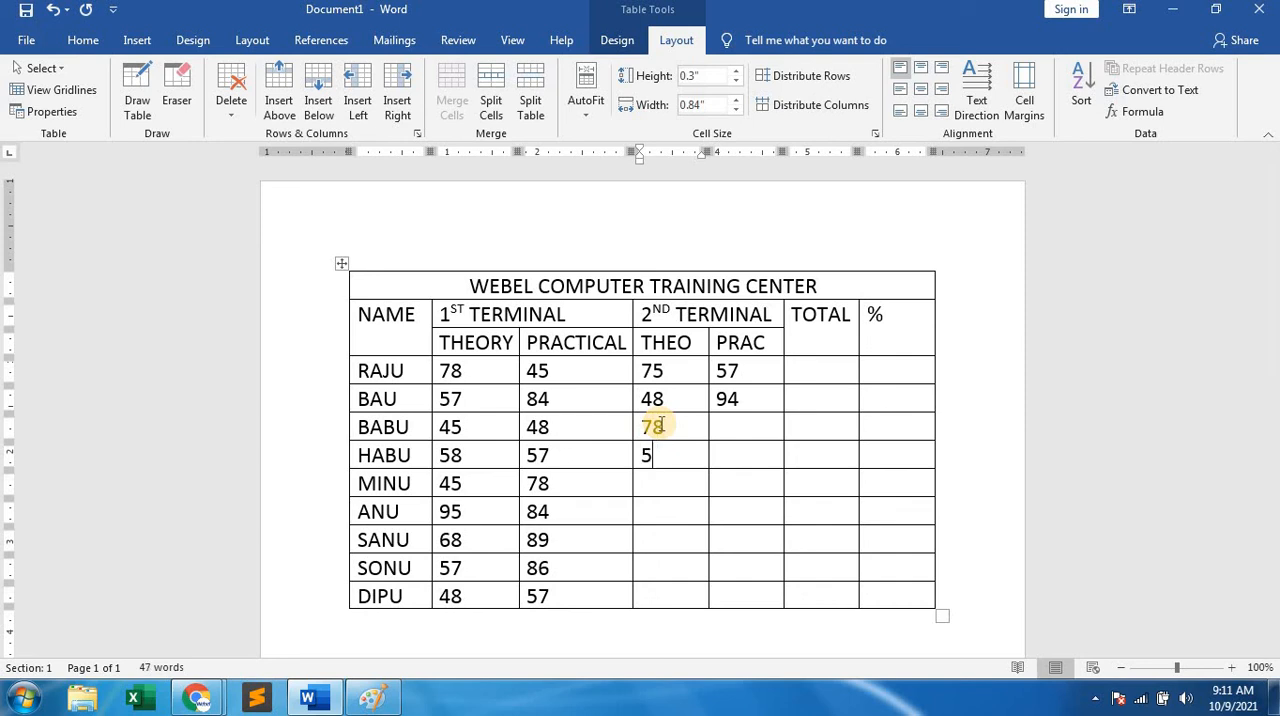
key("Down")
type("48")
key("Down")
type("49")
key("Down")
type("56")
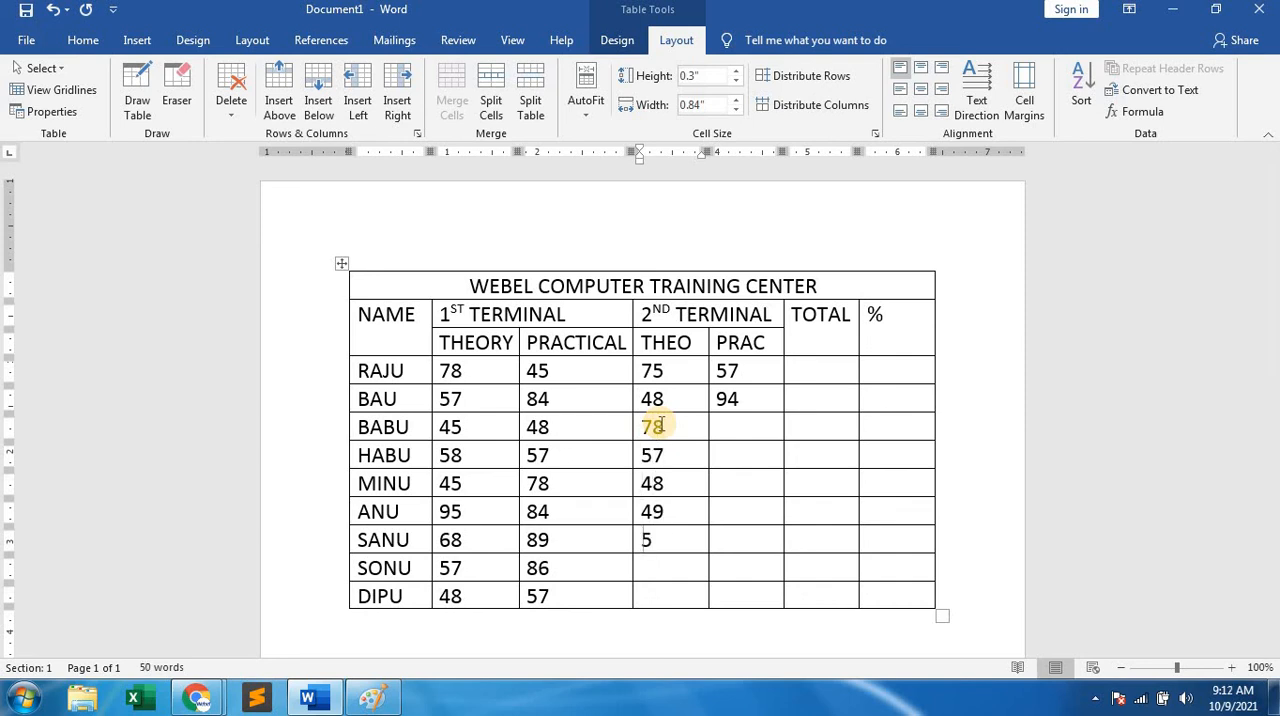
key("Down")
type("68")
key("Down")
type("87")
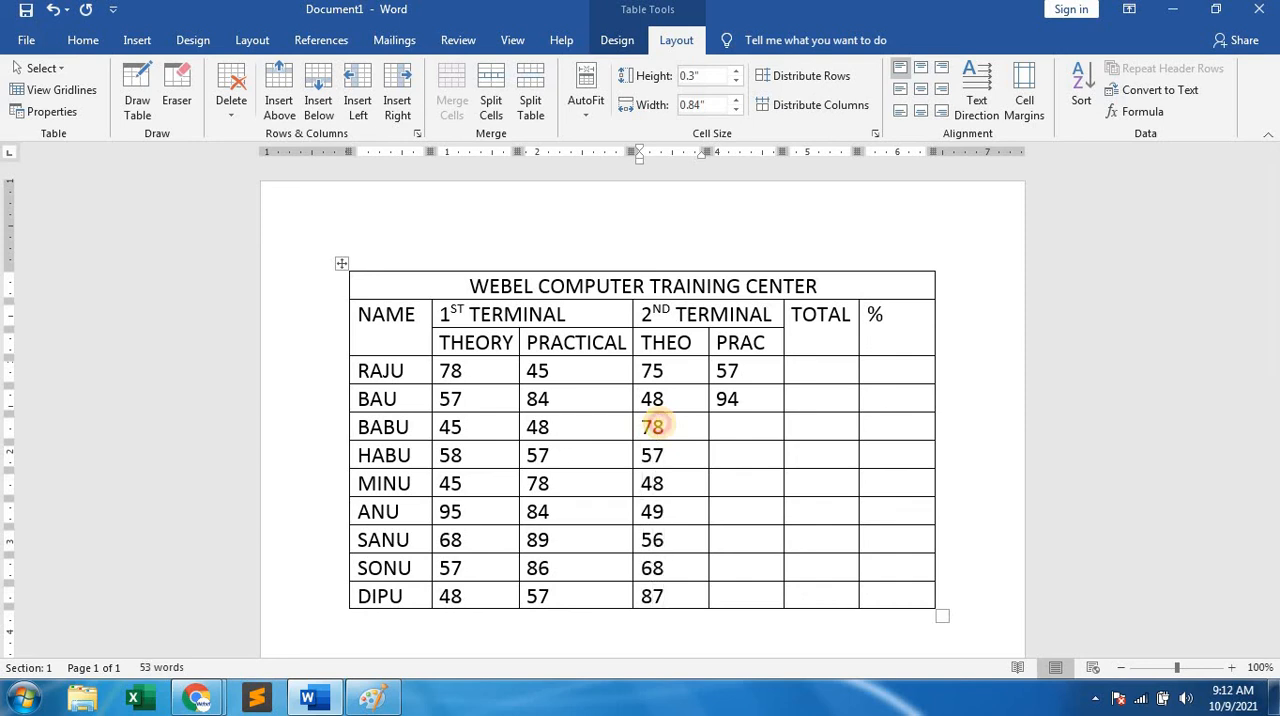
Fill the rest of the 2nd-terminal PRAC column from the third student down with 47, 48, 57, 85, 51, 52 and 48.
left_click(727, 423)
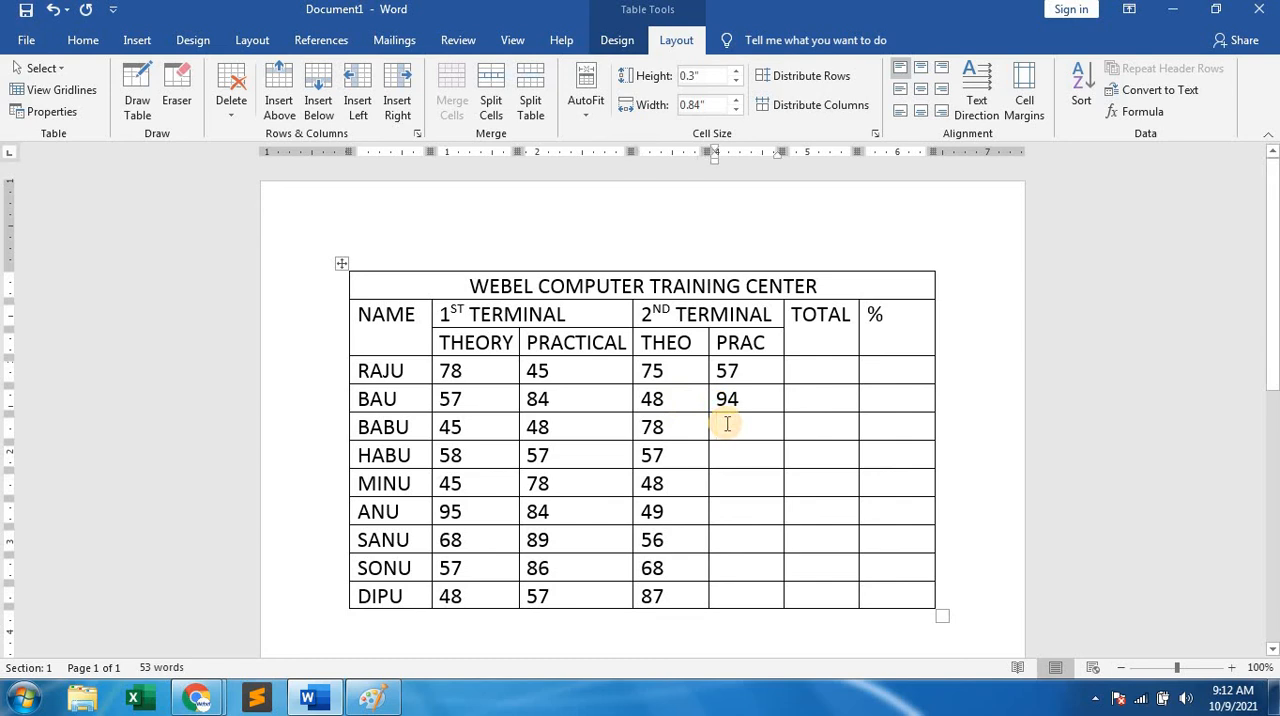
type("47")
key("Down")
type("48")
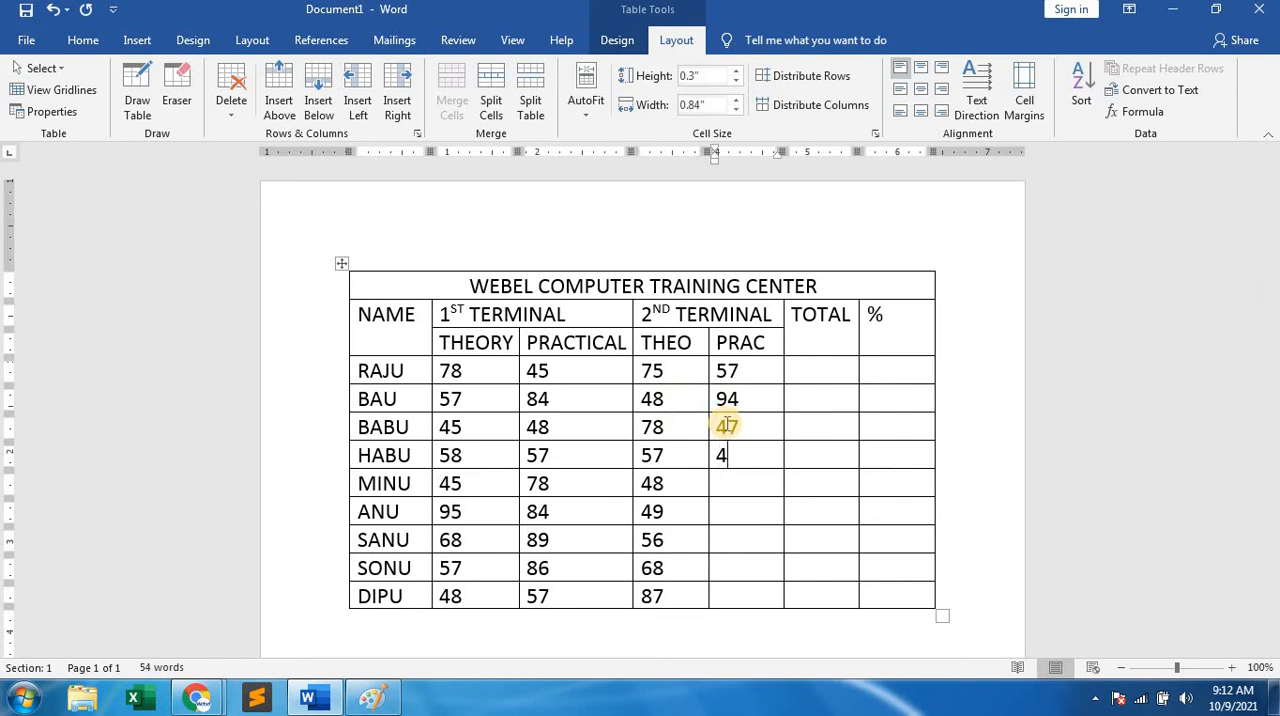
key("Down")
type("57")
key("Down")
type("85")
key("Down")
type("51")
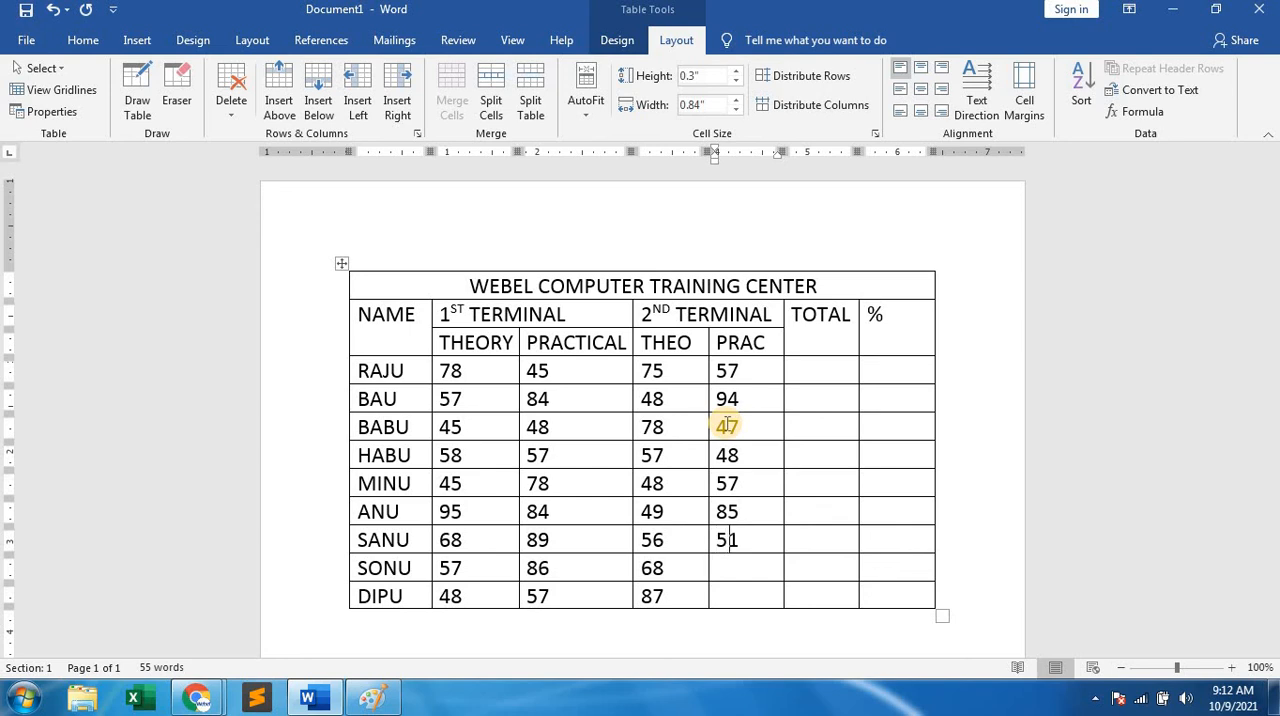
key("Down")
type("52")
type("48")
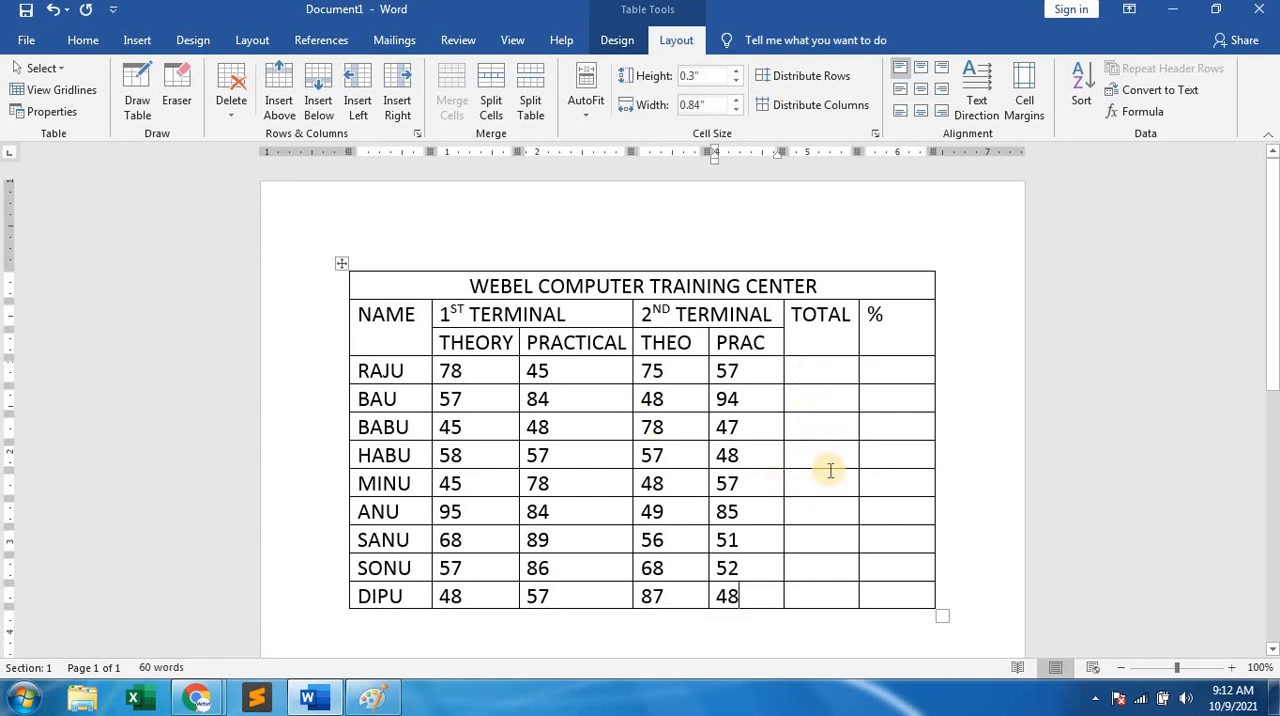
Insert the formula =SUM(LEFT) in the last student's TOTAL cell.
left_click(812, 597)
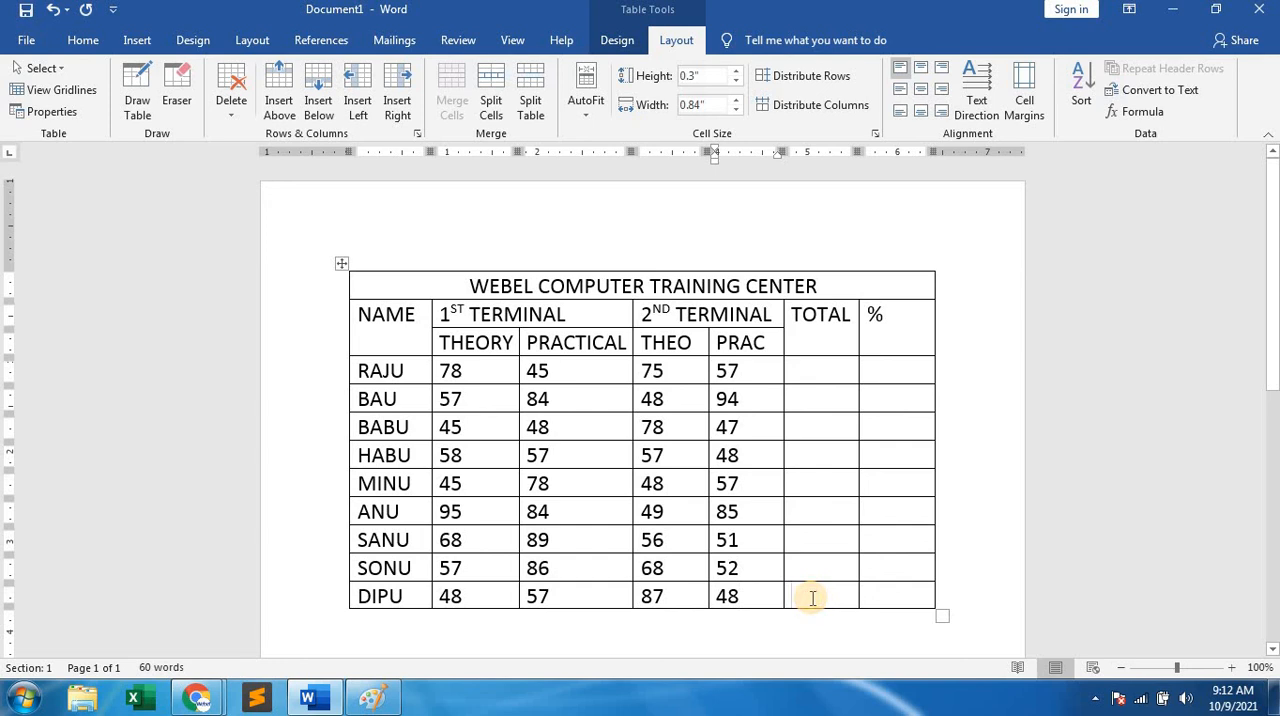
left_click(820, 372)
left_click(808, 598)
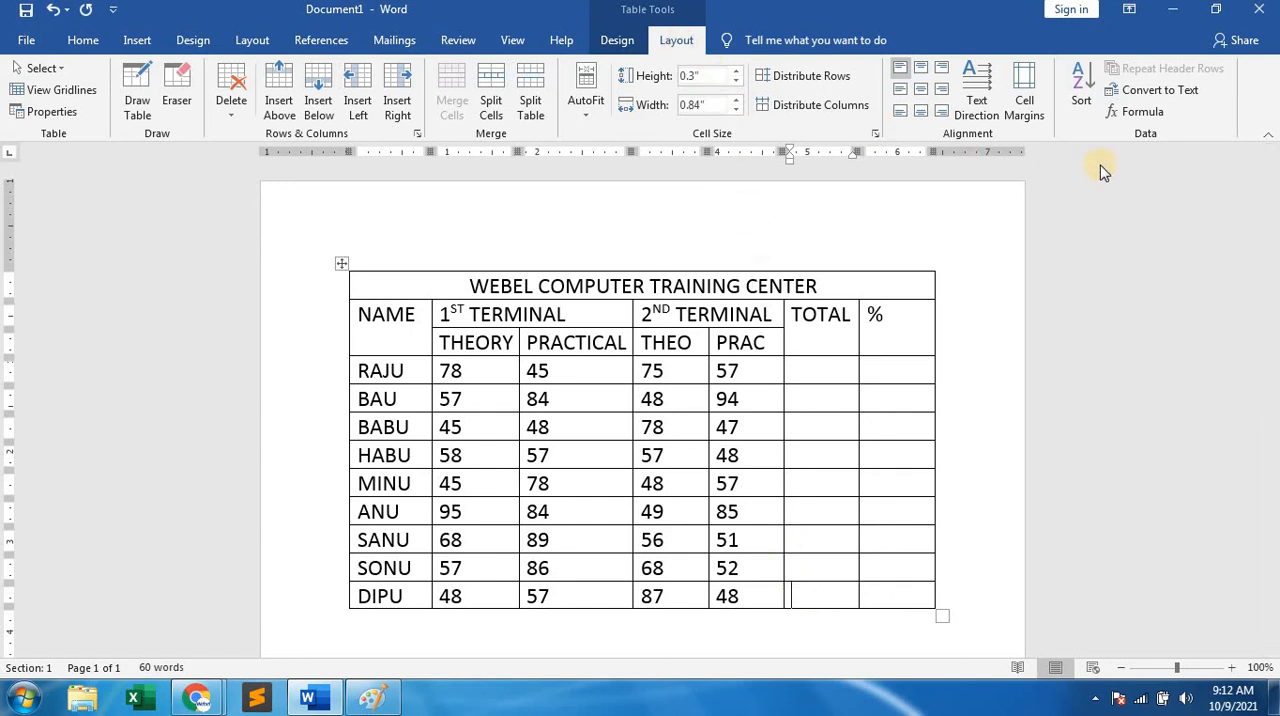
left_click(1150, 112)
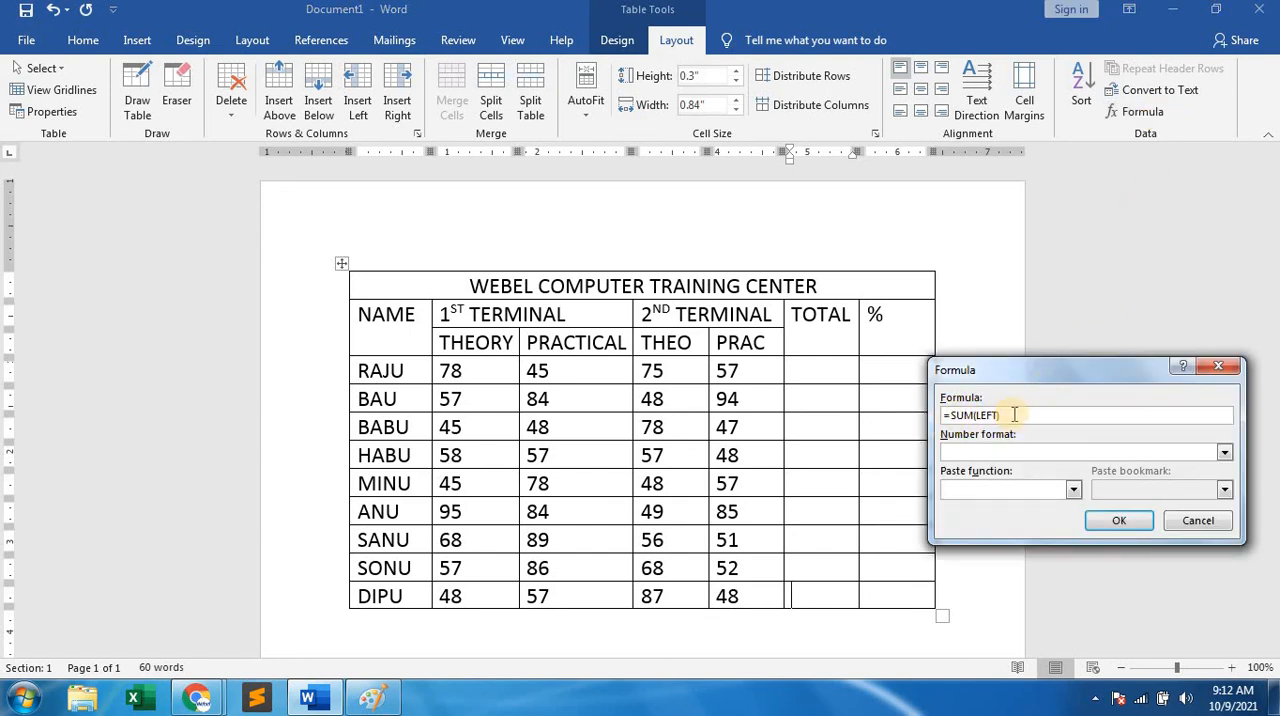
left_click(1125, 521)
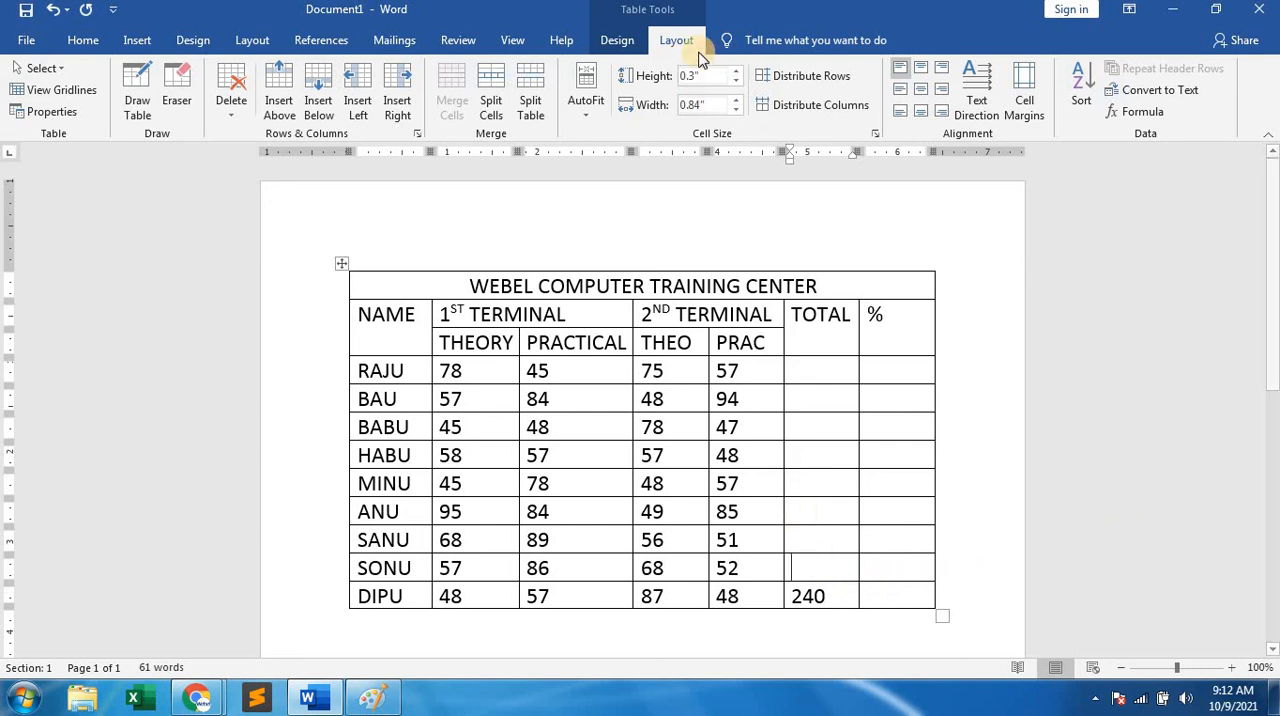
Insert =SUM(LEFT) in the TOTAL cells of the eighth, seventh and sixth students, working upward.
left_click(1137, 112)
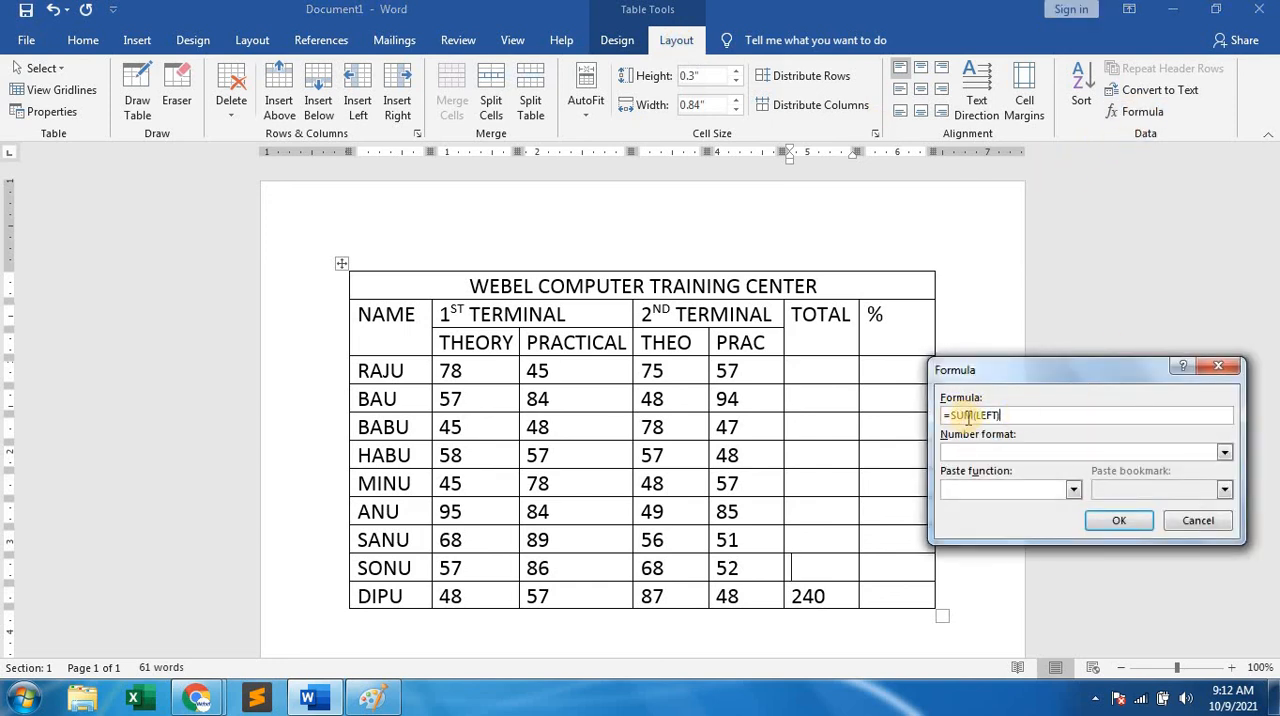
left_click(1114, 521)
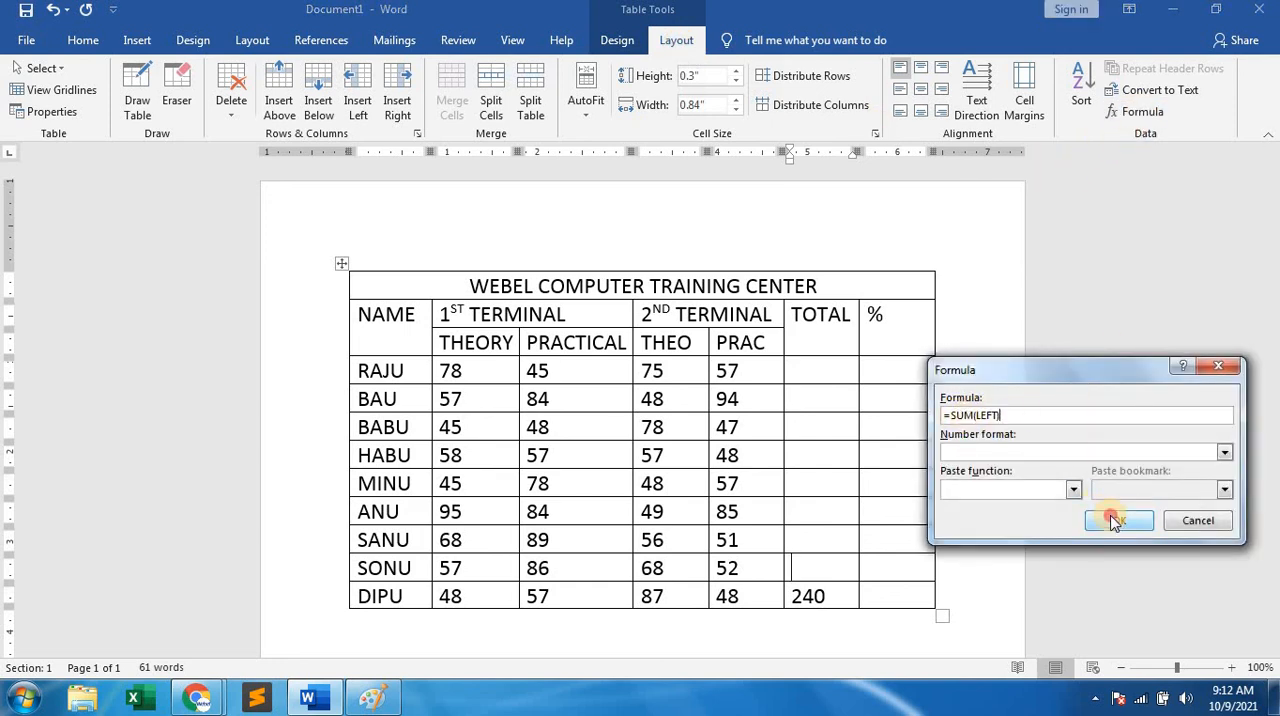
left_click(823, 533)
left_click(1138, 110)
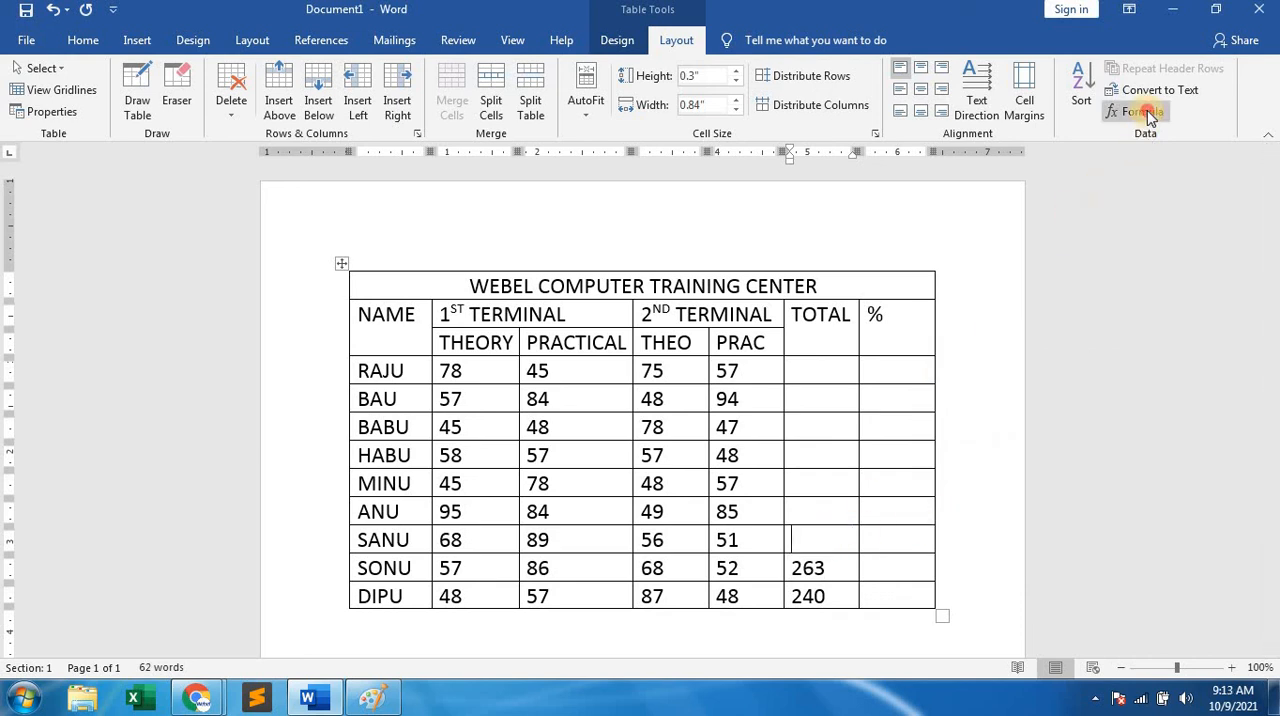
left_click(1113, 518)
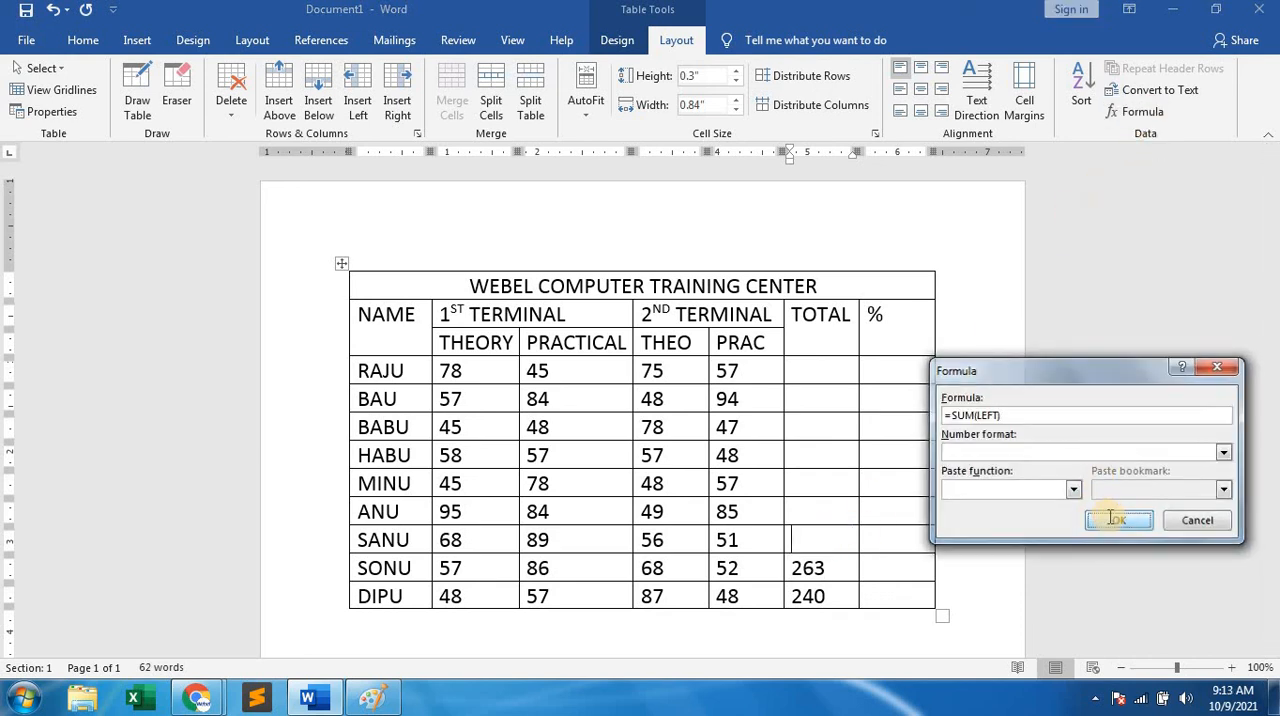
left_click(820, 503)
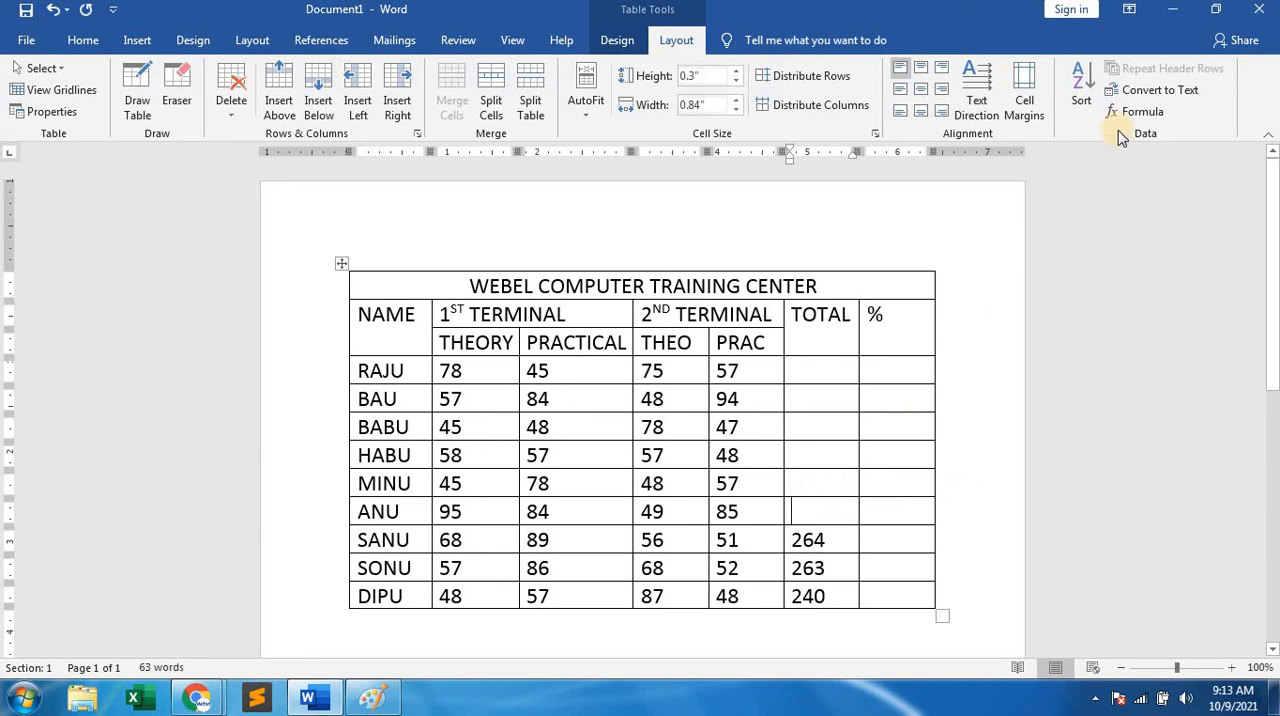
left_click(1130, 110)
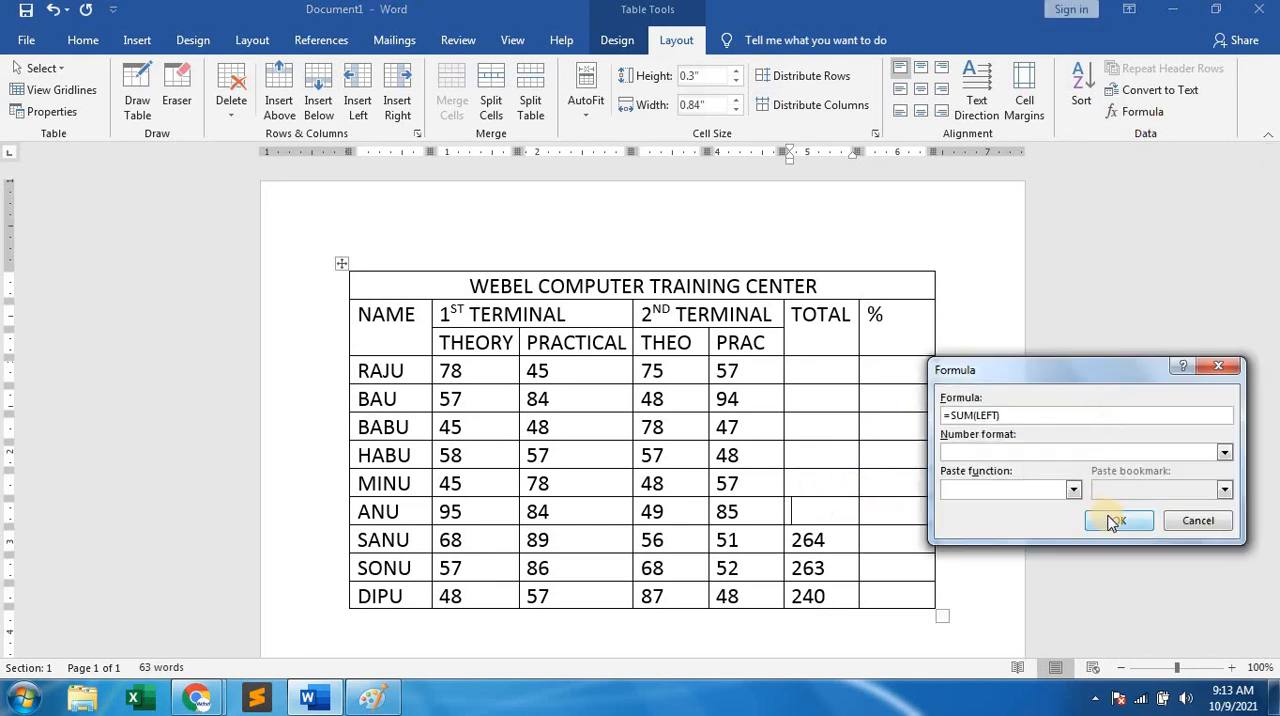
left_click(1113, 519)
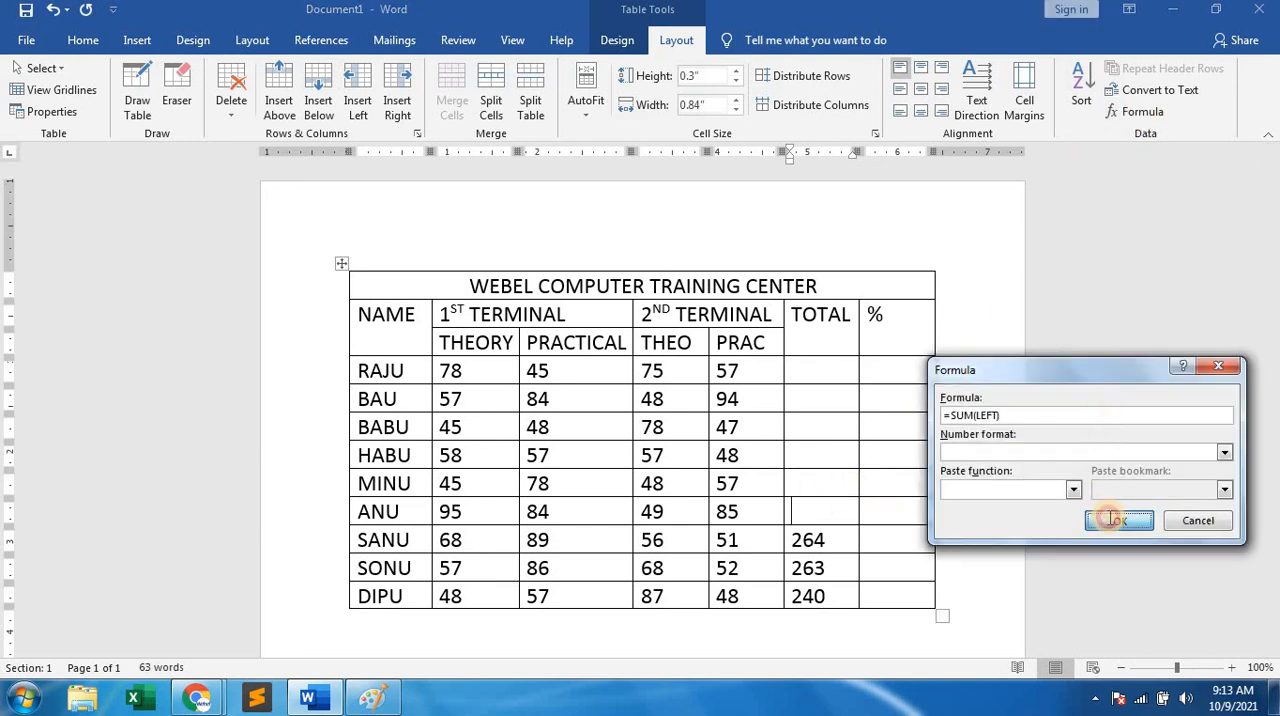
Insert =SUM(LEFT) in the TOTAL cells of the fifth, fourth, third and second students, working upward.
left_click(1140, 108)
left_click(1120, 520)
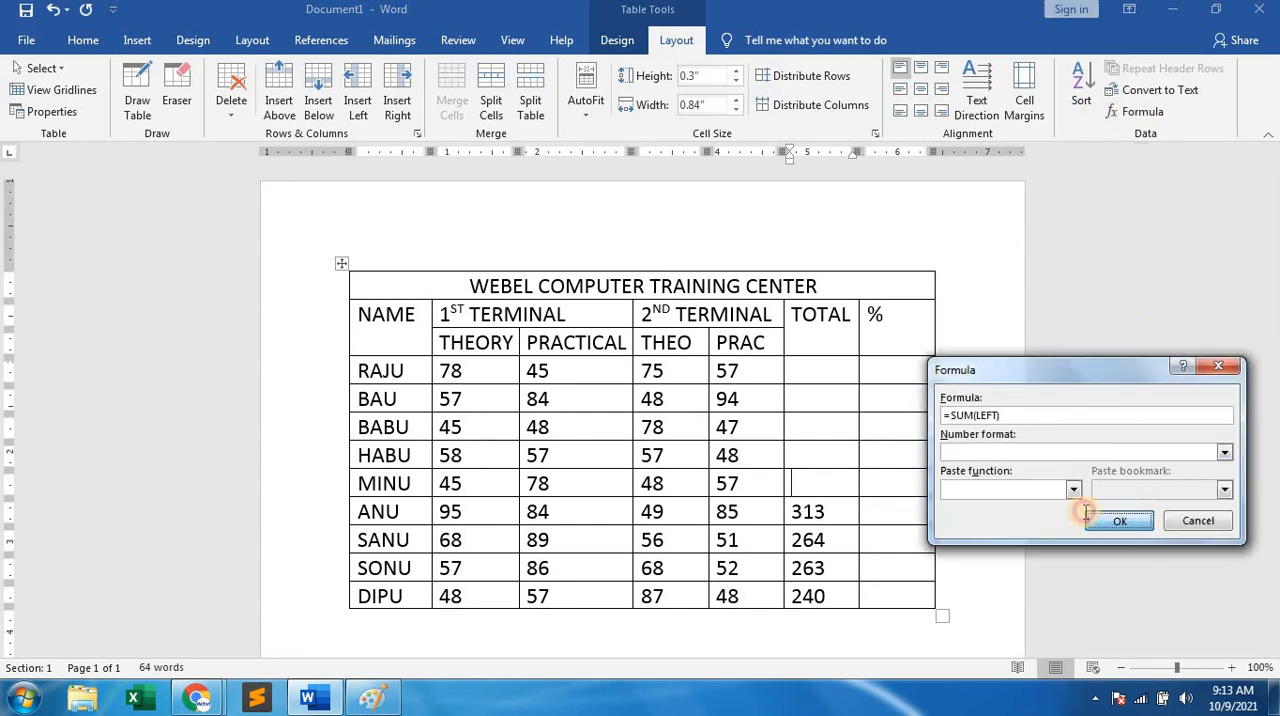
left_click(826, 455)
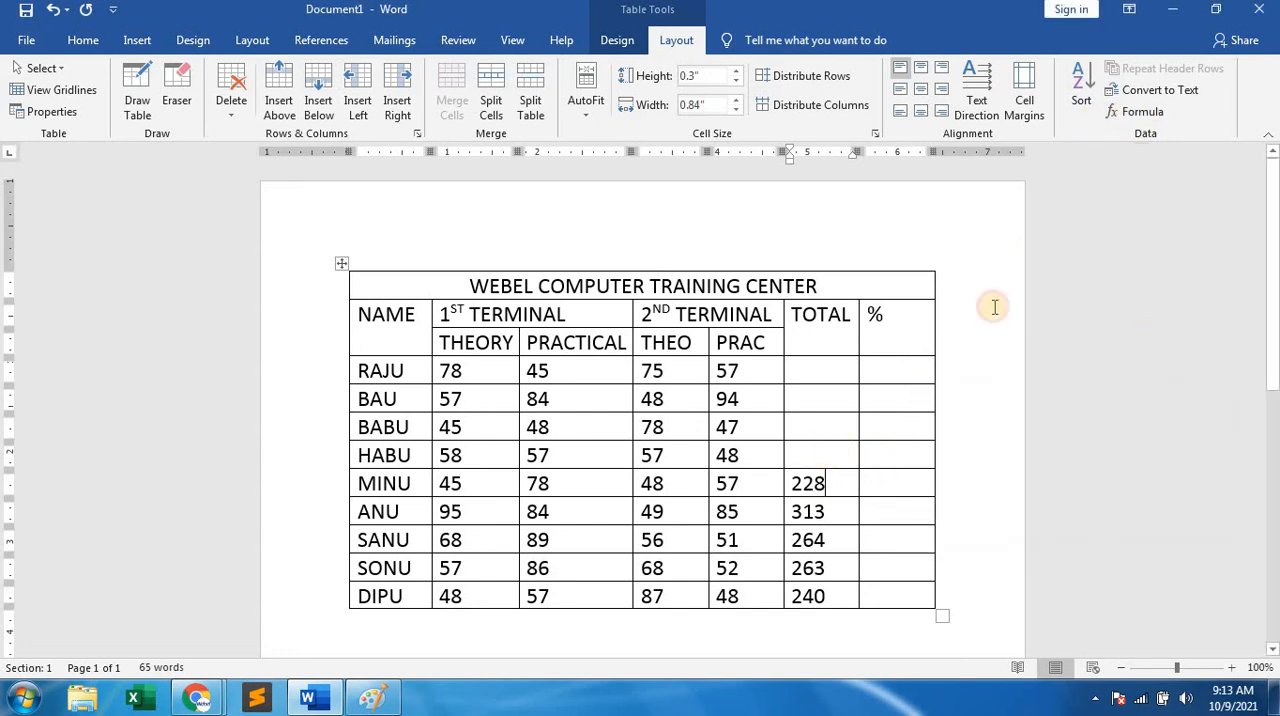
left_click(1140, 110)
left_click(1117, 522)
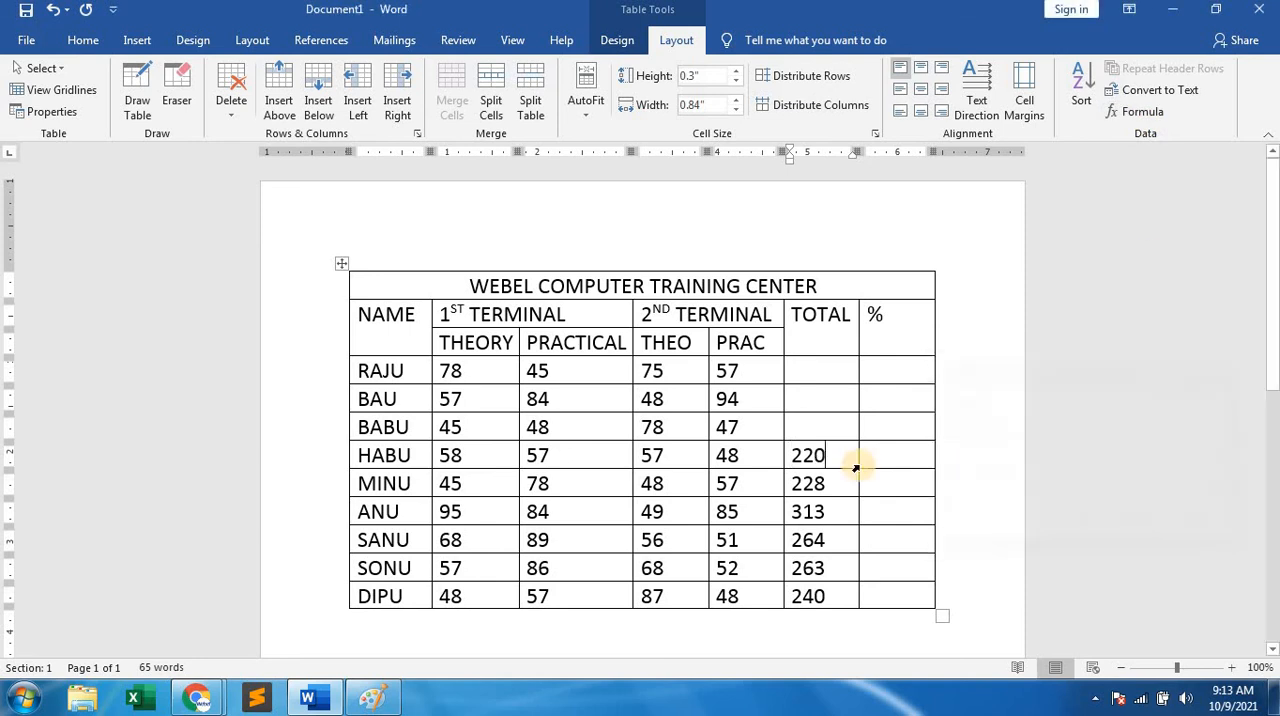
left_click(814, 425)
left_click(1140, 113)
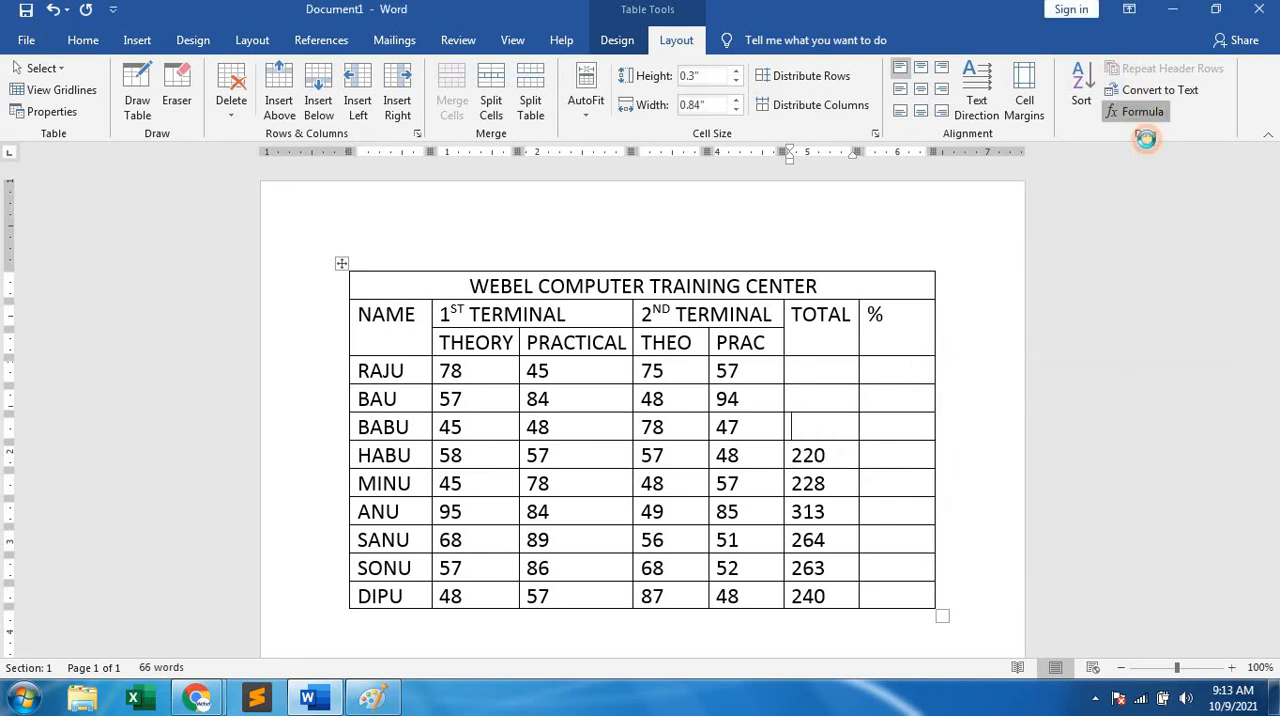
left_click(1117, 521)
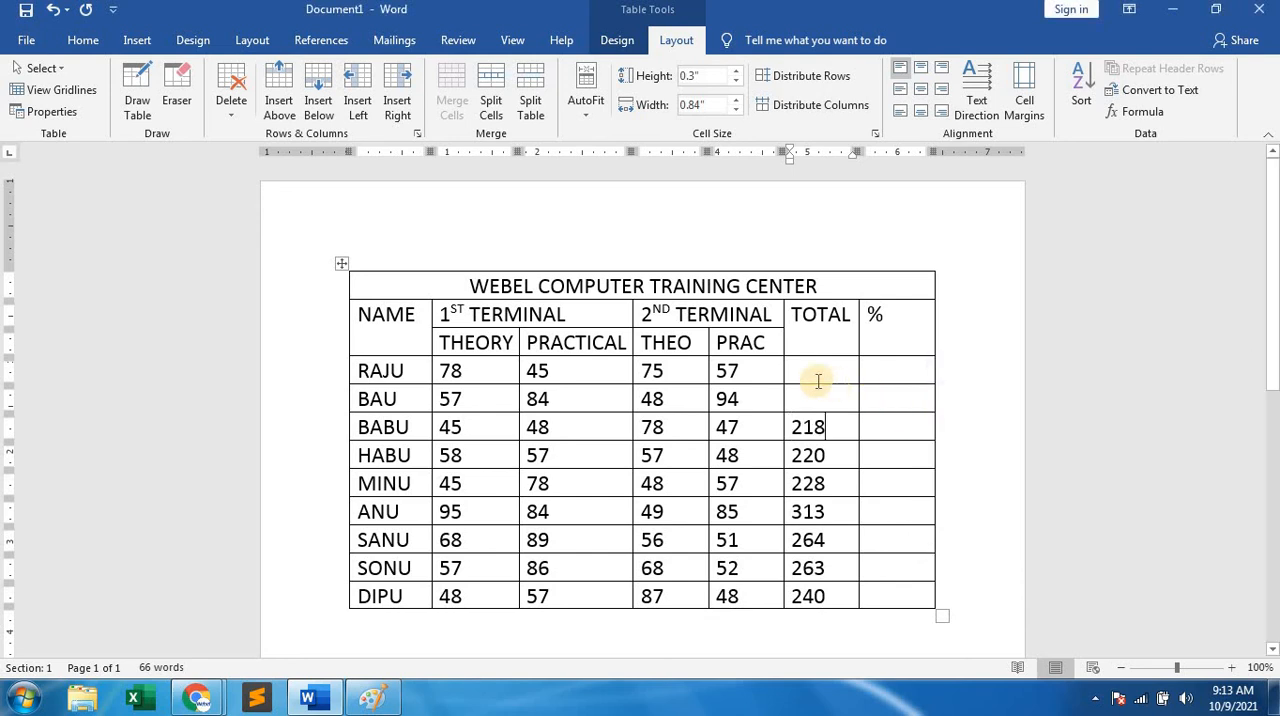
left_click(817, 382)
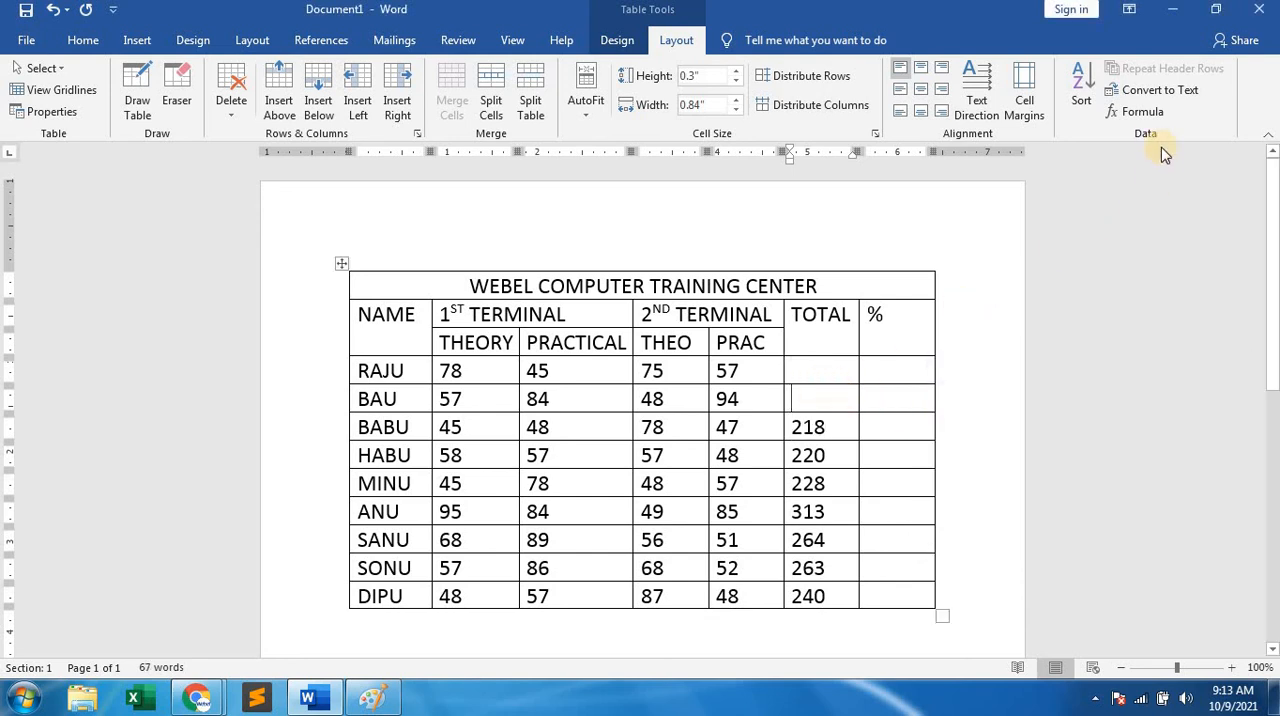
left_click(1143, 113)
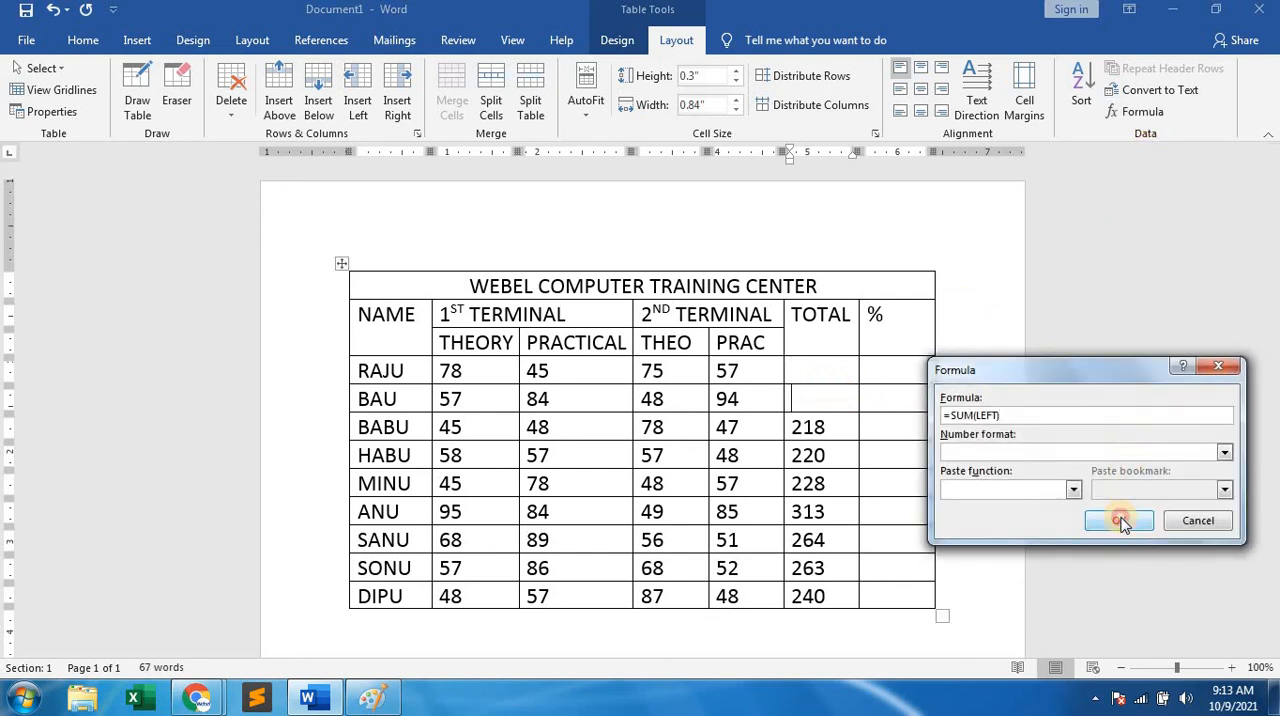
left_click(1121, 518)
Total the first student's marks, replacing ABOVE with LEFT in the proposed SUM formula.
left_click(819, 376)
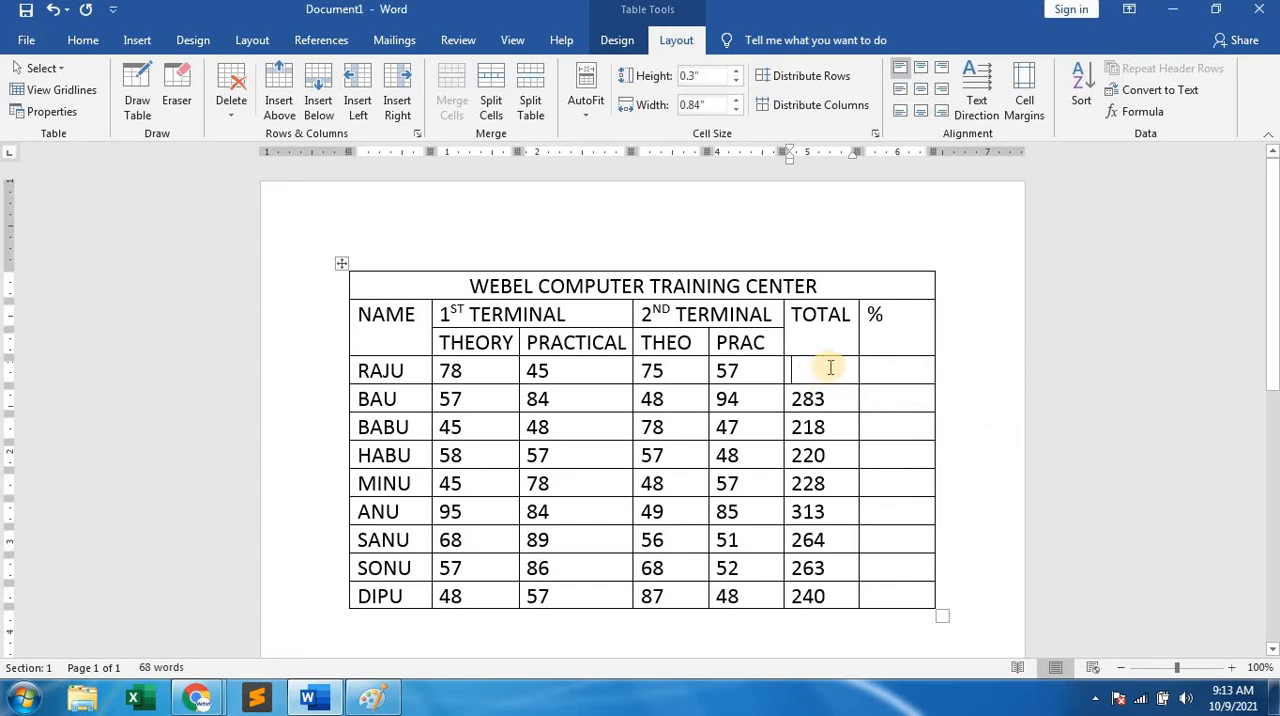
left_click(1143, 113)
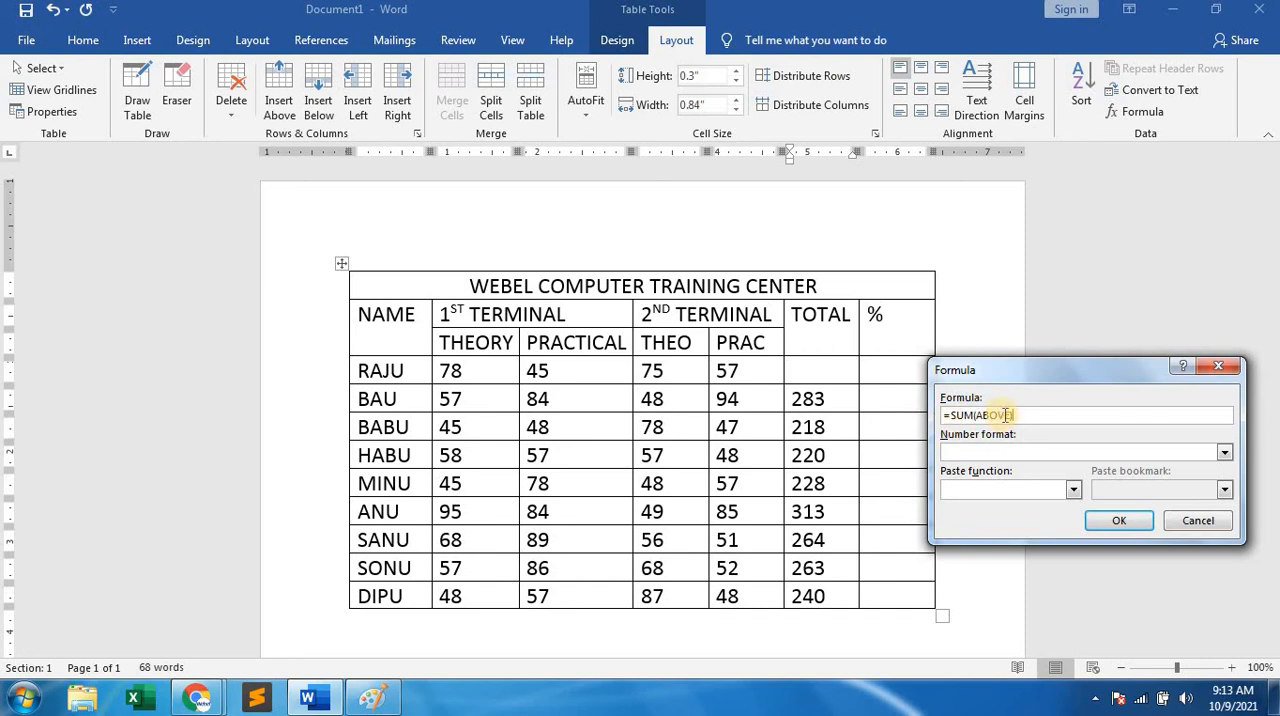
left_click(1009, 415)
left_click(1116, 522)
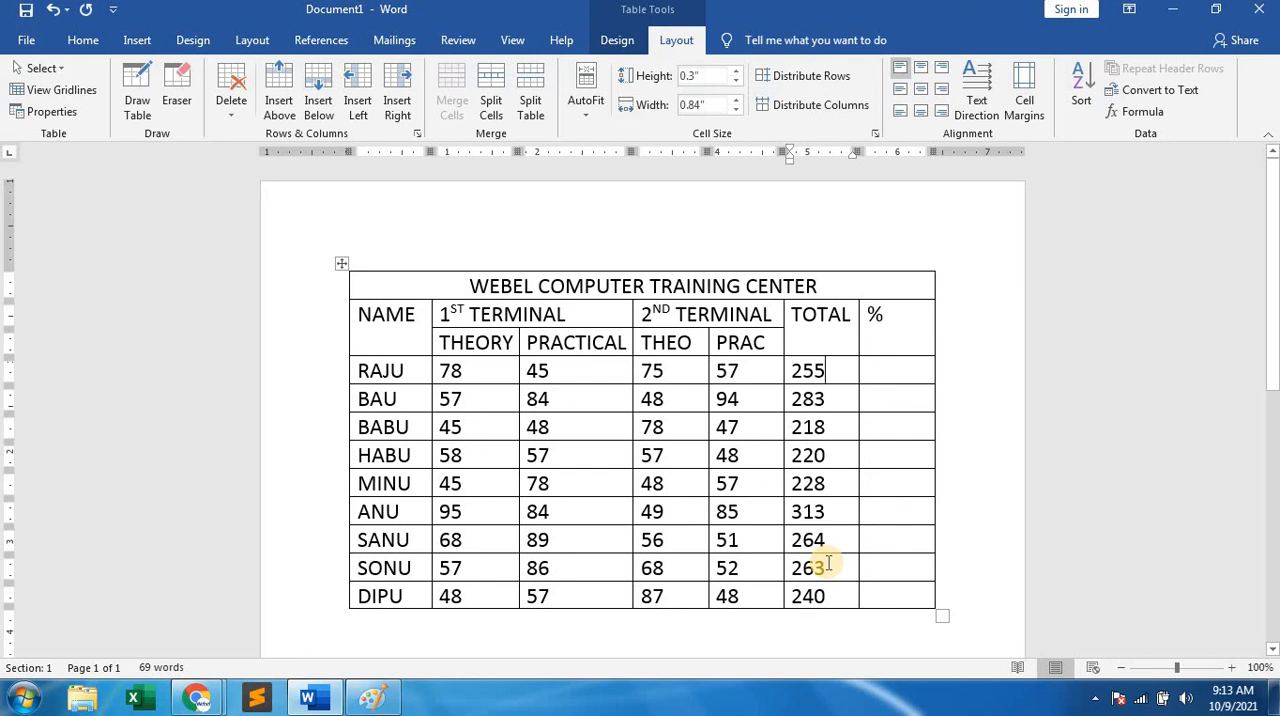
Delete the first student's total and reinsert it with the formula changed from ABOVE to =SUM(LEFT).
left_click_drag(828, 373, 776, 367)
left_click(820, 366)
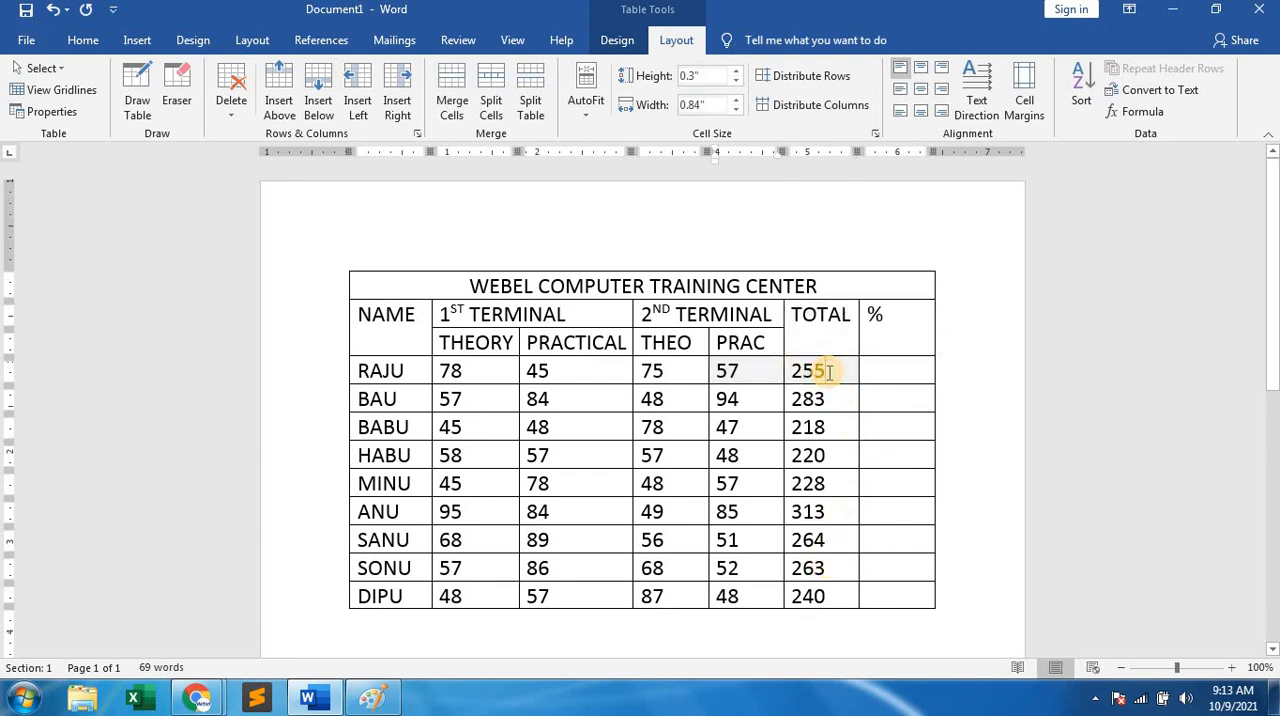
double_click(795, 367)
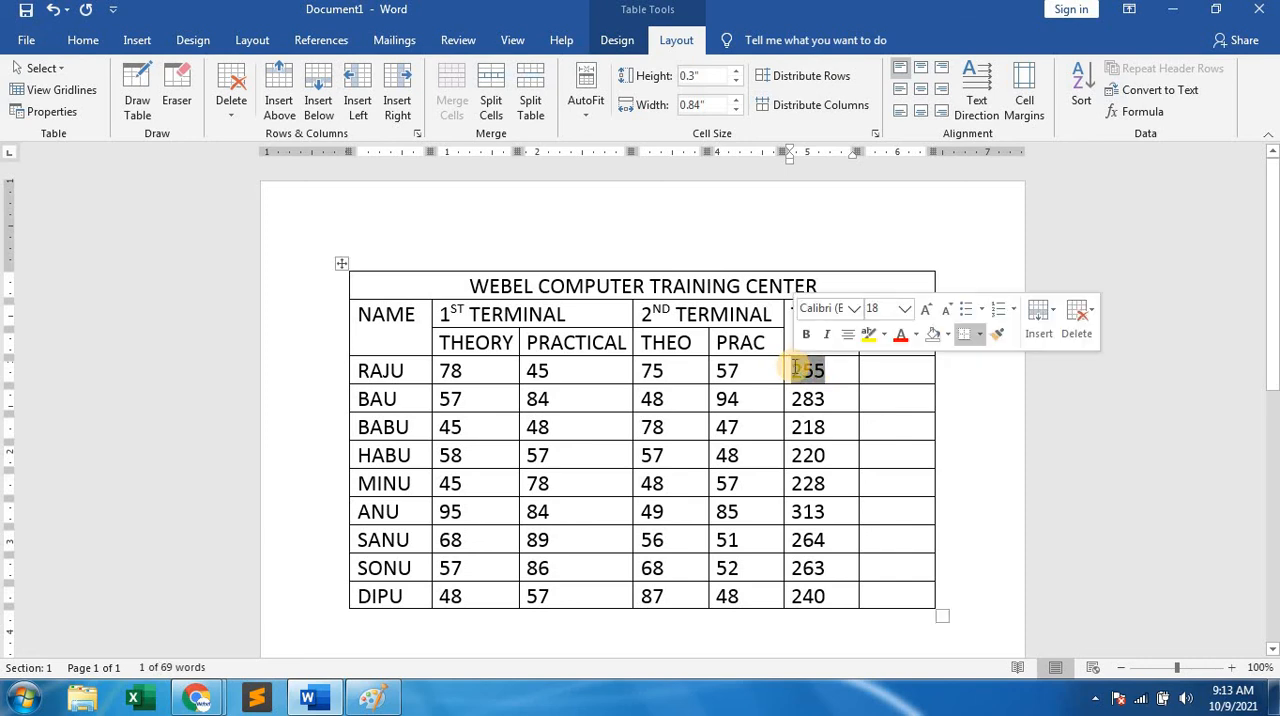
key("BackSpace")
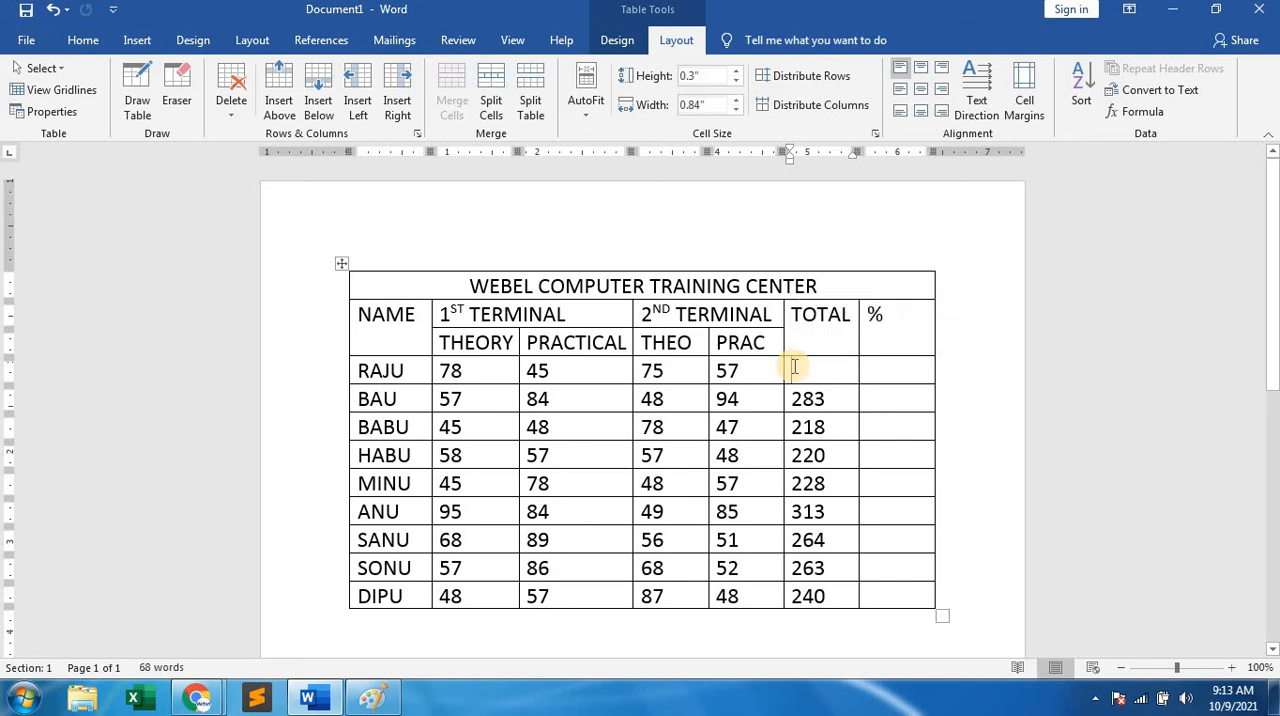
left_click(1145, 115)
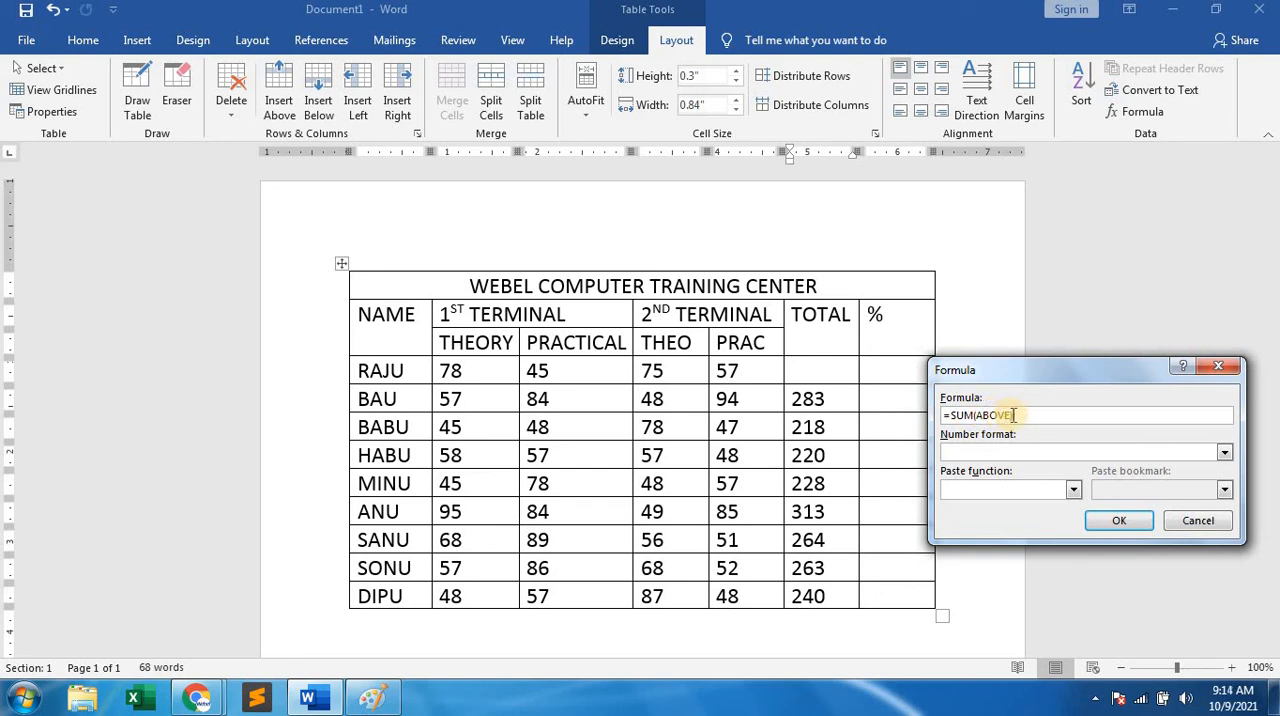
left_click(1009, 414)
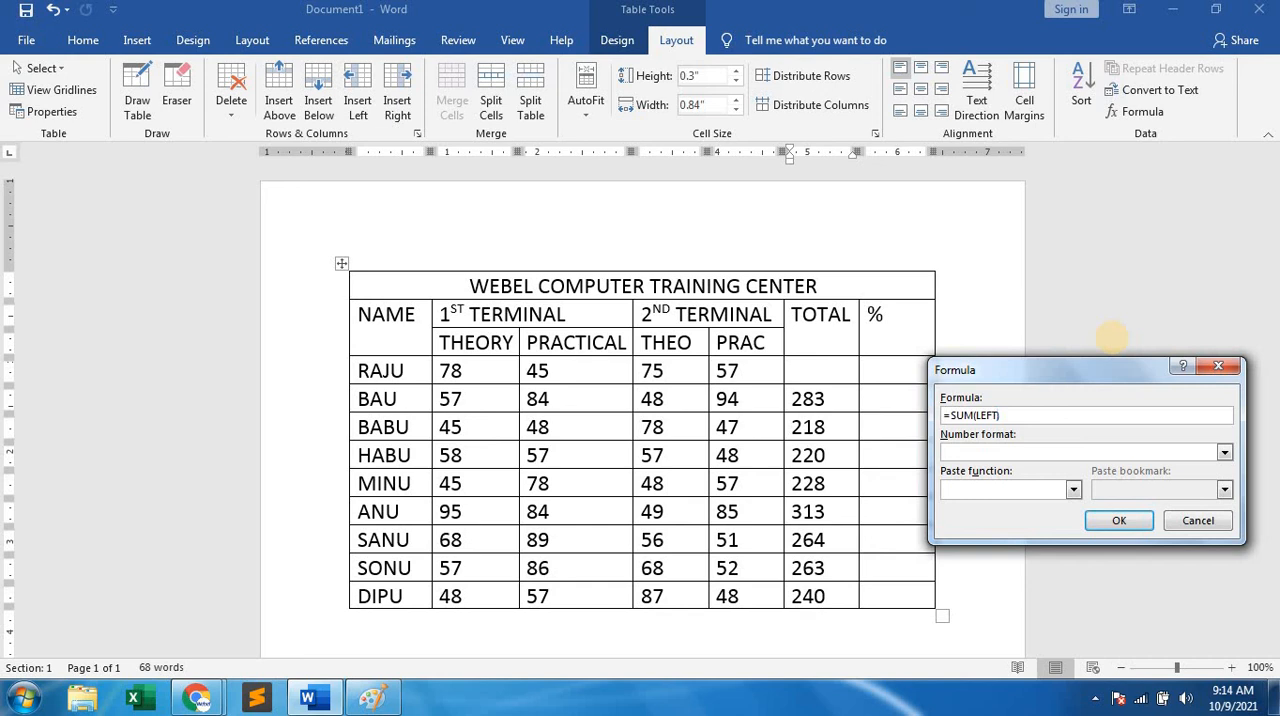
left_click(1022, 414)
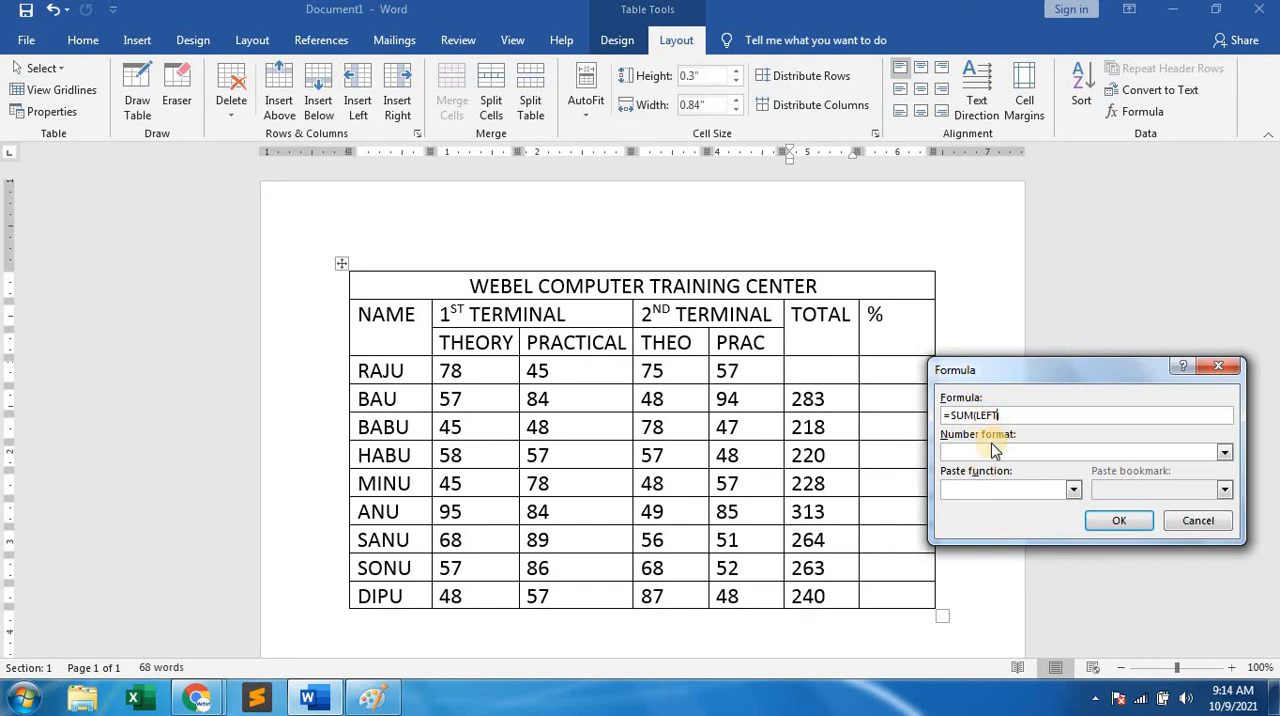
left_click(1115, 522)
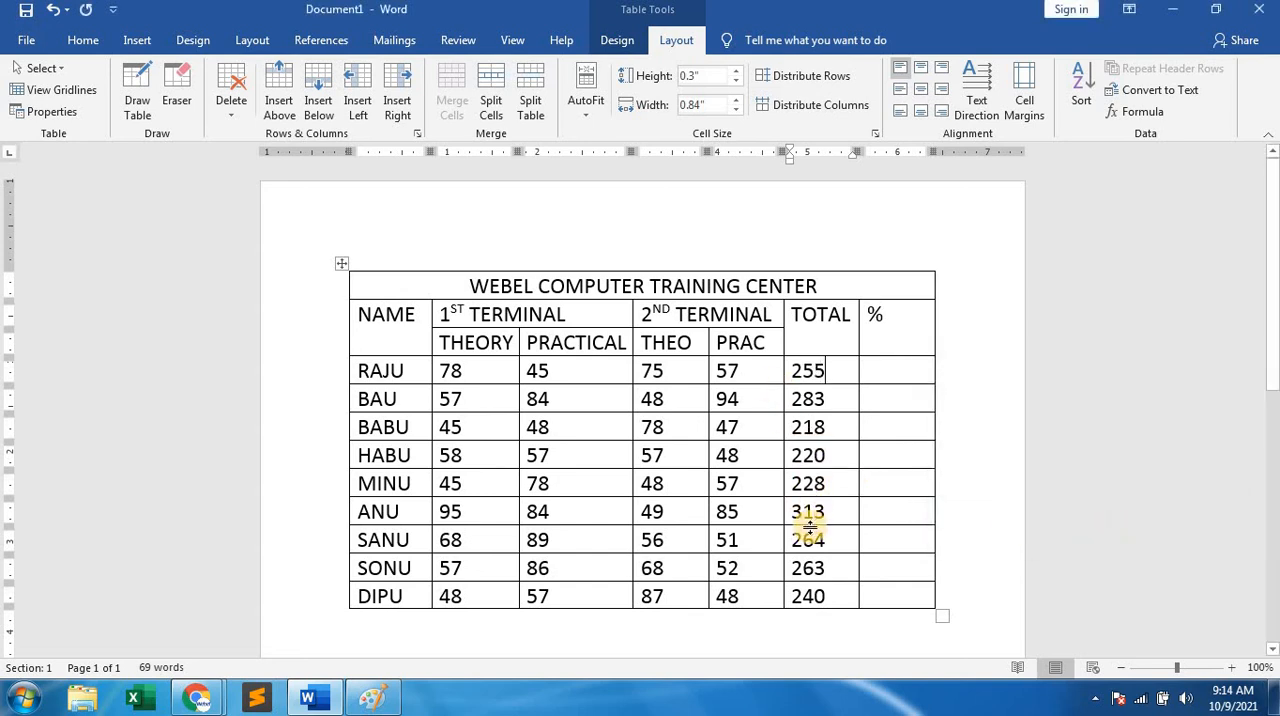
Delete the last student's total, view the formula proposed for the empty cell, and close the dialog without inserting it.
left_click(894, 372)
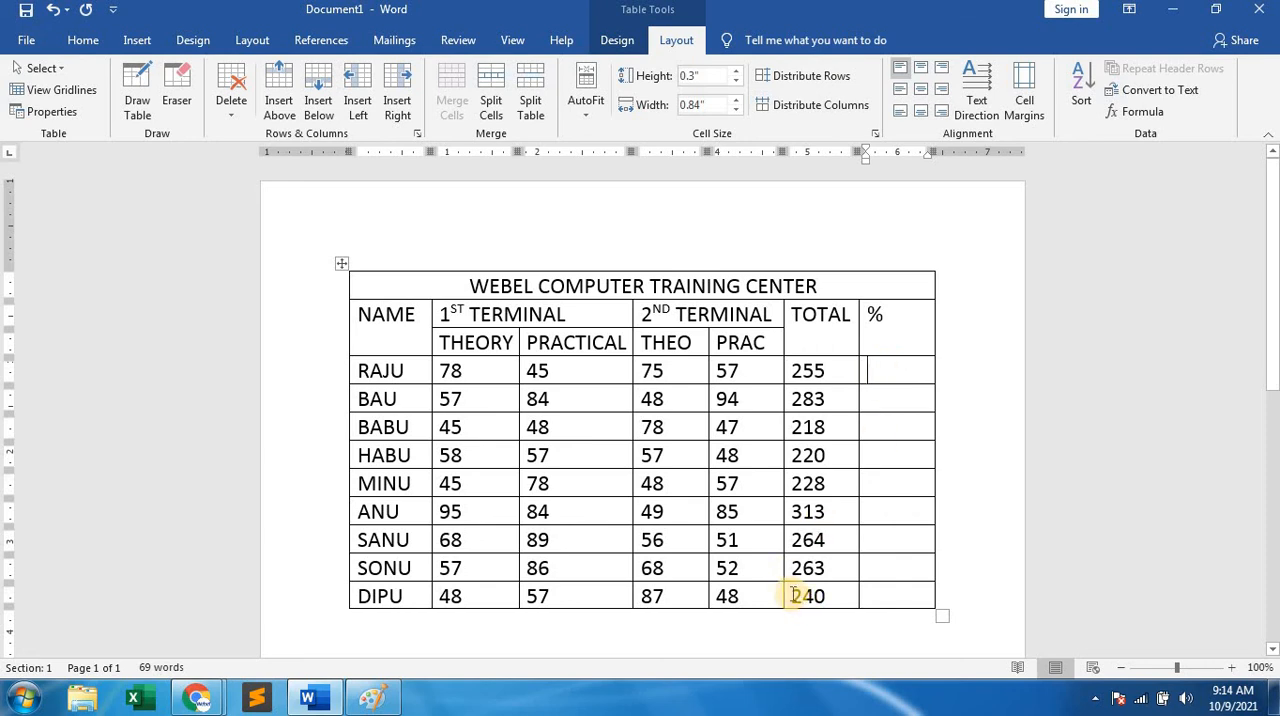
left_click_drag(794, 594, 845, 591)
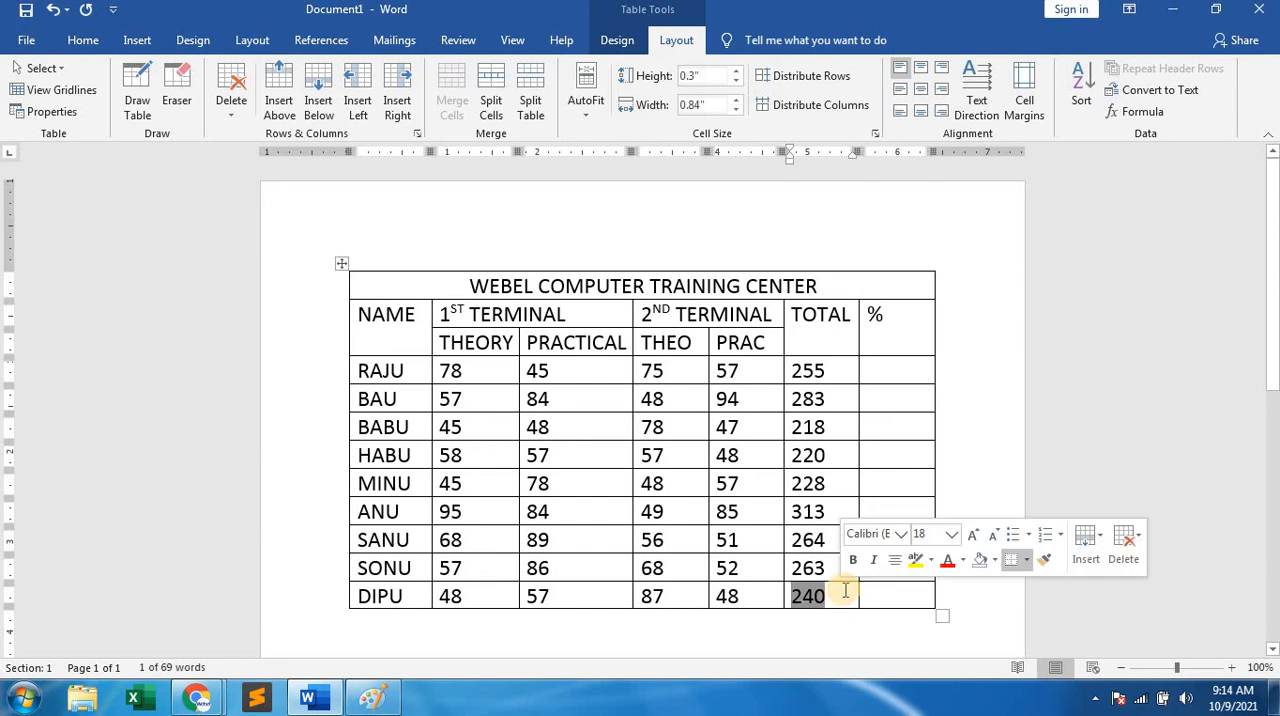
key("Delete")
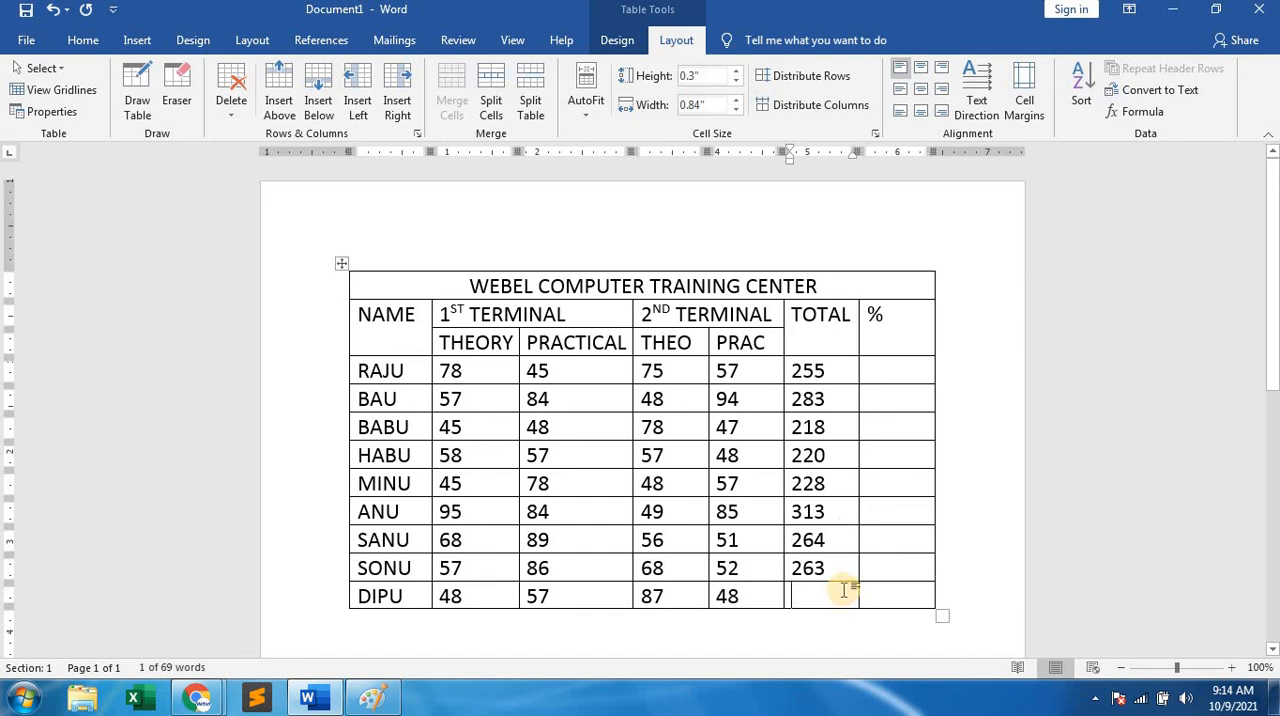
left_click(1138, 111)
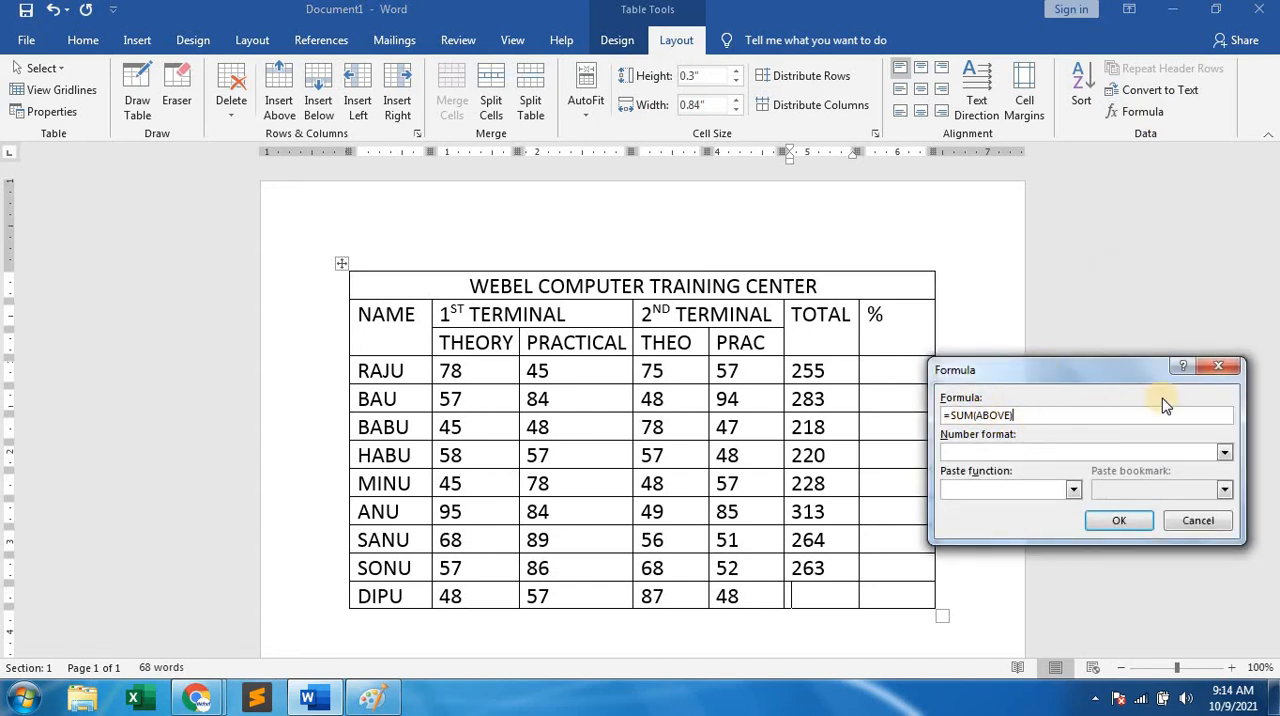
left_click(1220, 366)
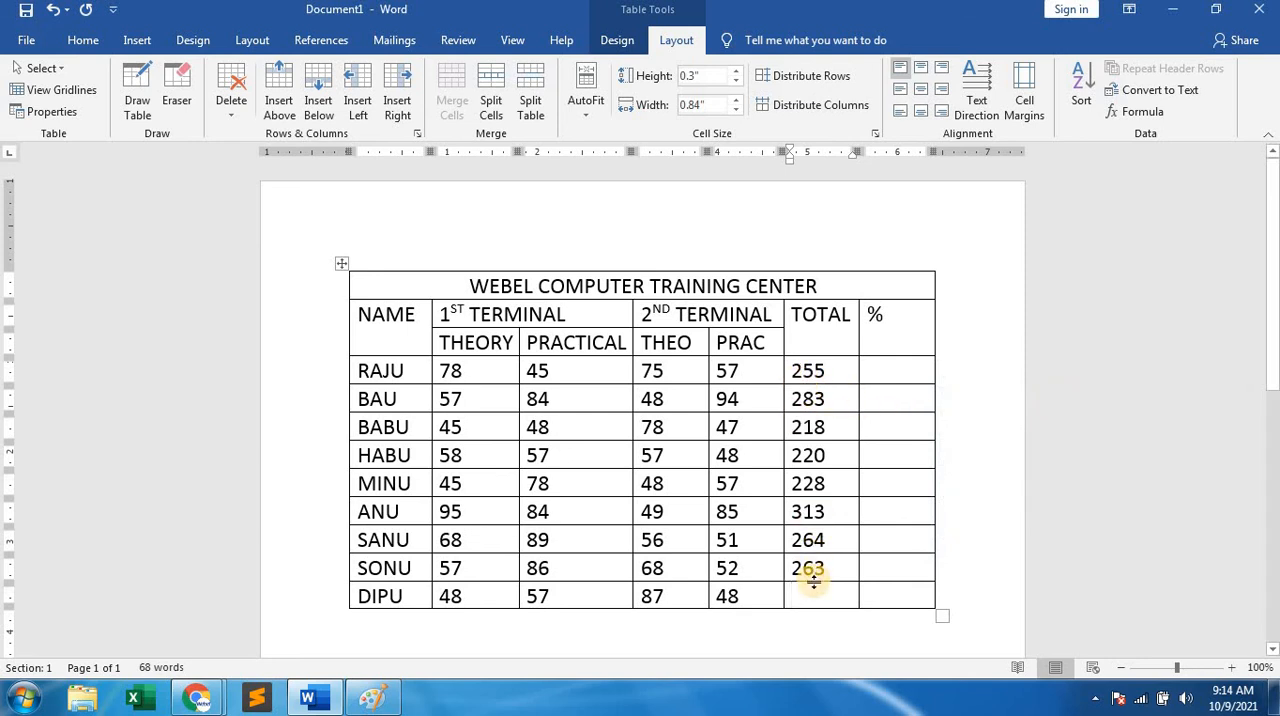
Undo the deleted total and the TOTAL formulas of the first eight students, keeping only the last student's total.
key("ctrl+z")
key("ctrl+z")
key("ctrl+z")
key("ctrl+z")
key("ctrl+z")
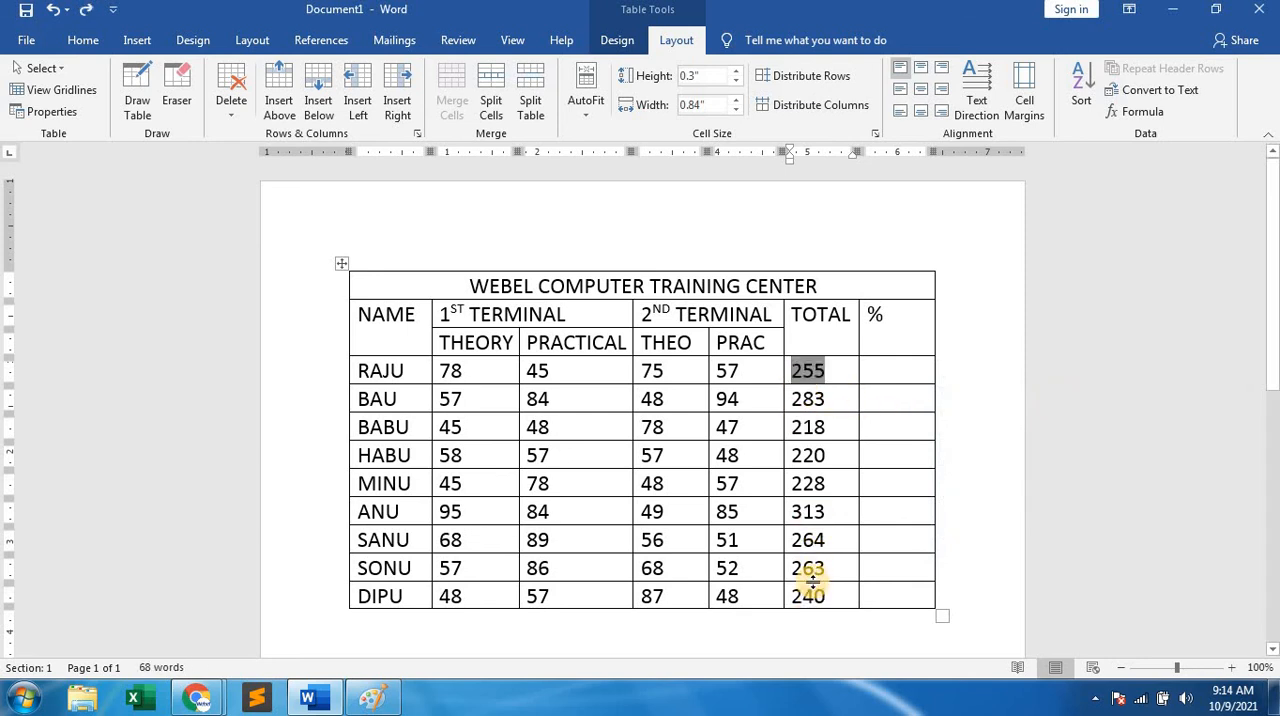
key("ctrl+z")
key("ctrl+z")
key("ctrl+z")
key("ctrl+z")
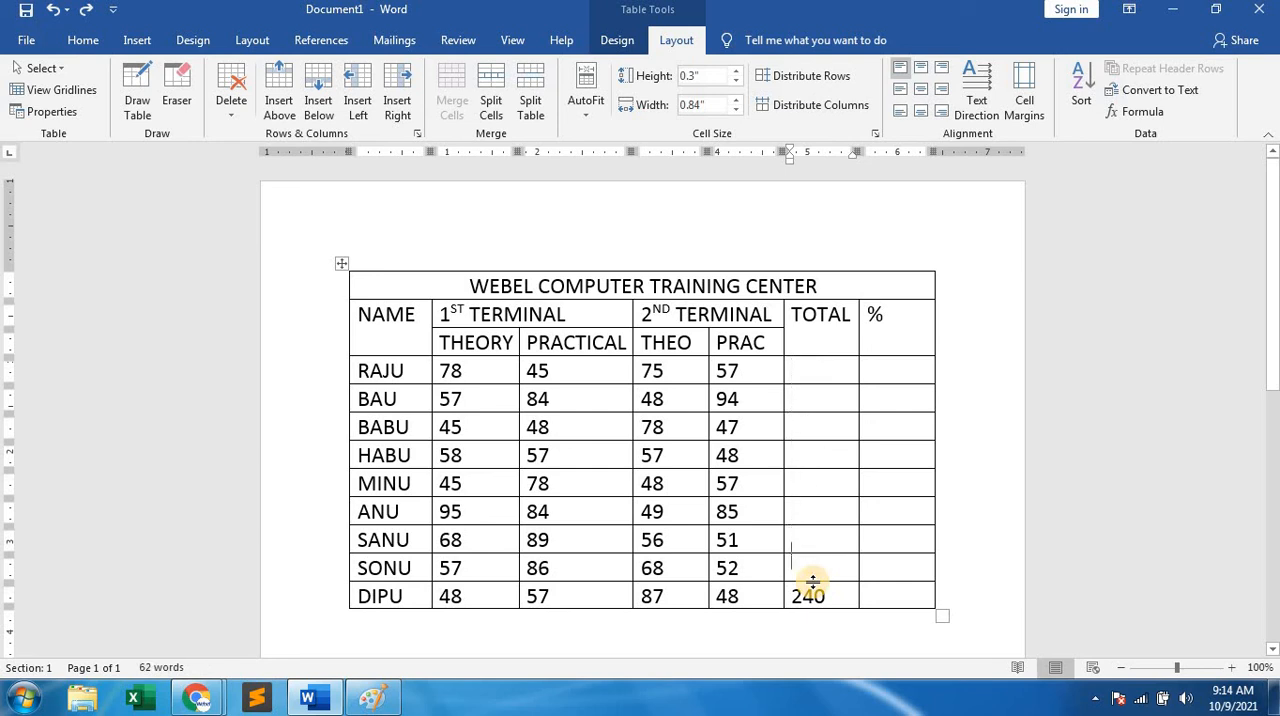
Undo the last student's total and reinsert it in the empty TOTAL cell with the formula =SUM(LEFT).
key("ctrl+z")
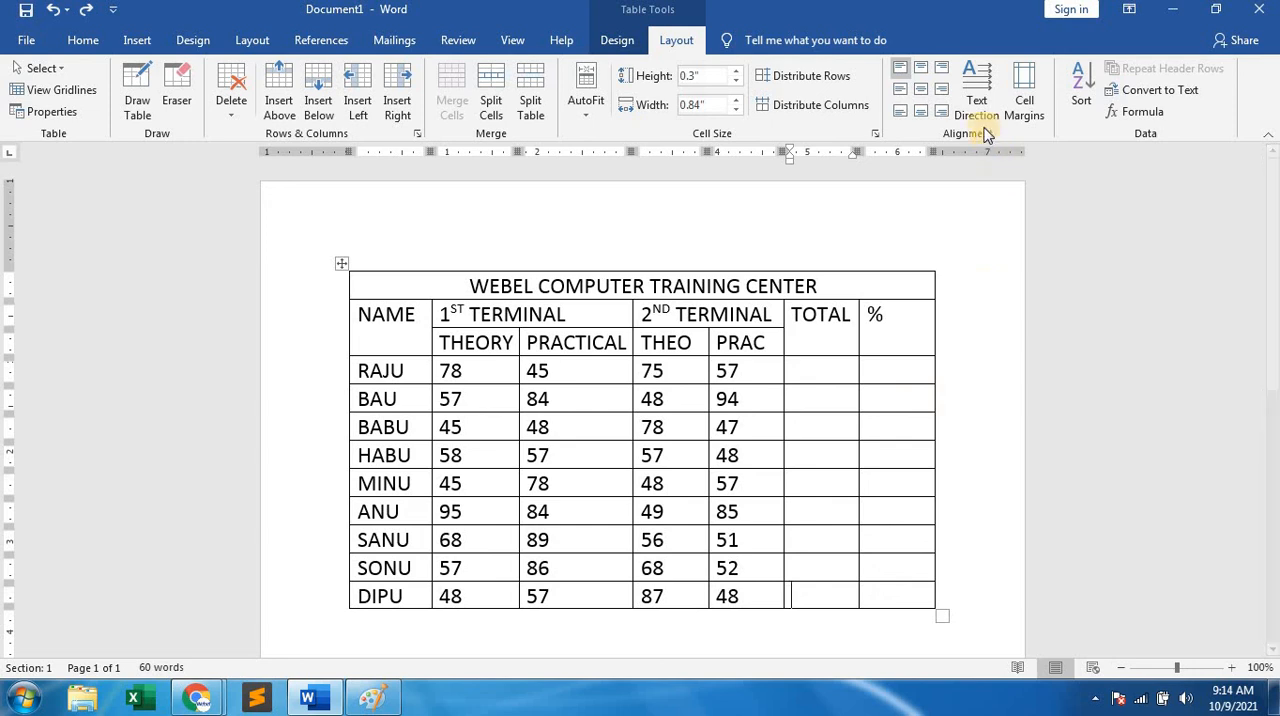
left_click(1143, 118)
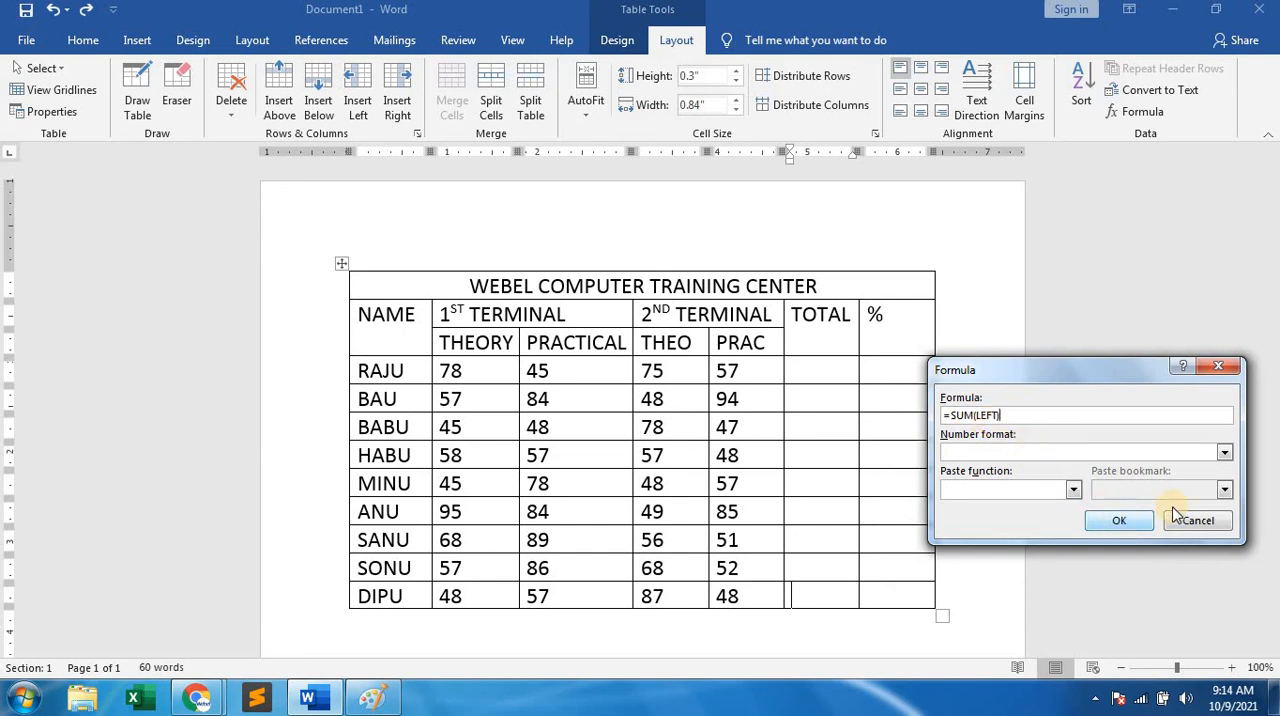
left_click(1122, 522)
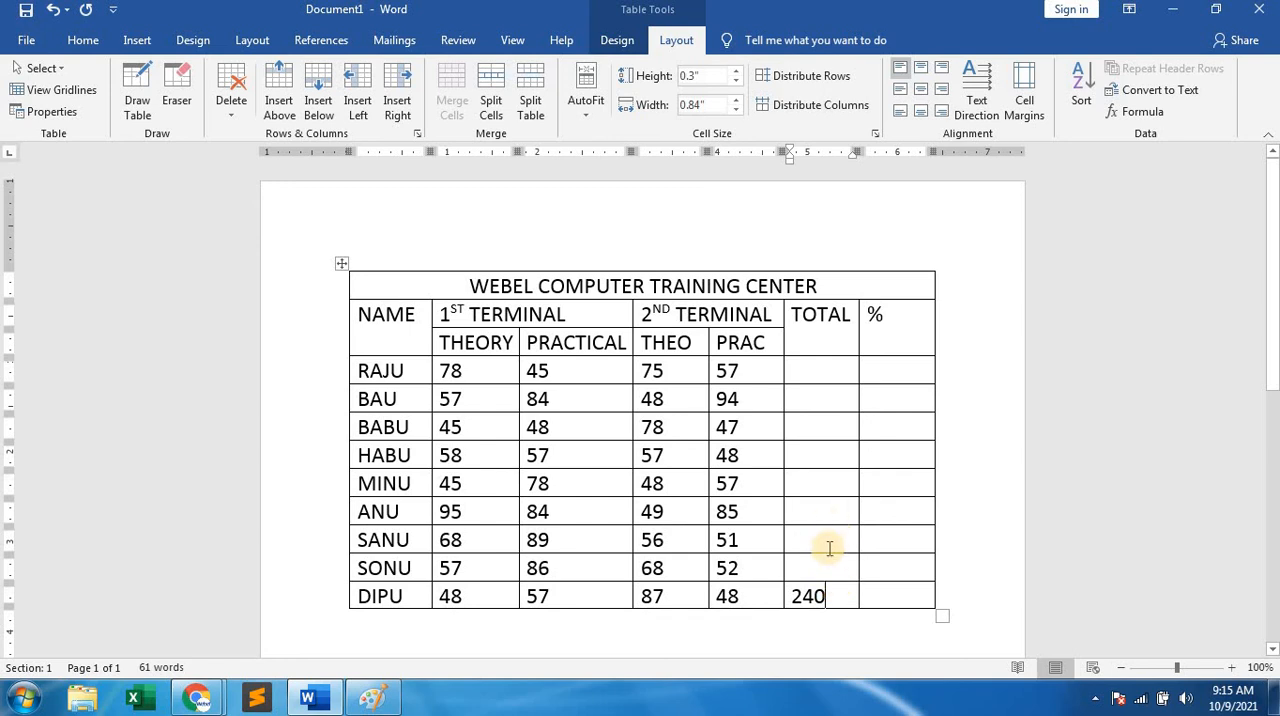
left_click(819, 372)
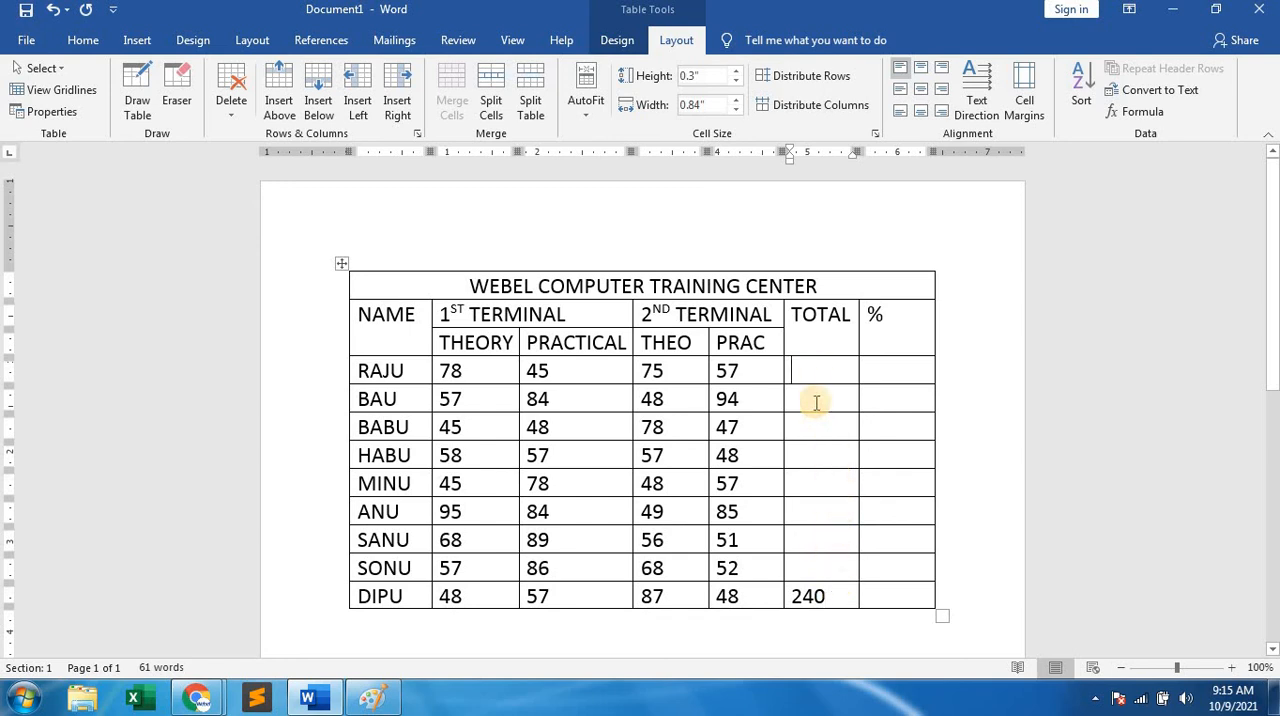
Try to calculate the last student's percentage by entering 240/4 as the formula in the % cell.
left_click(871, 593)
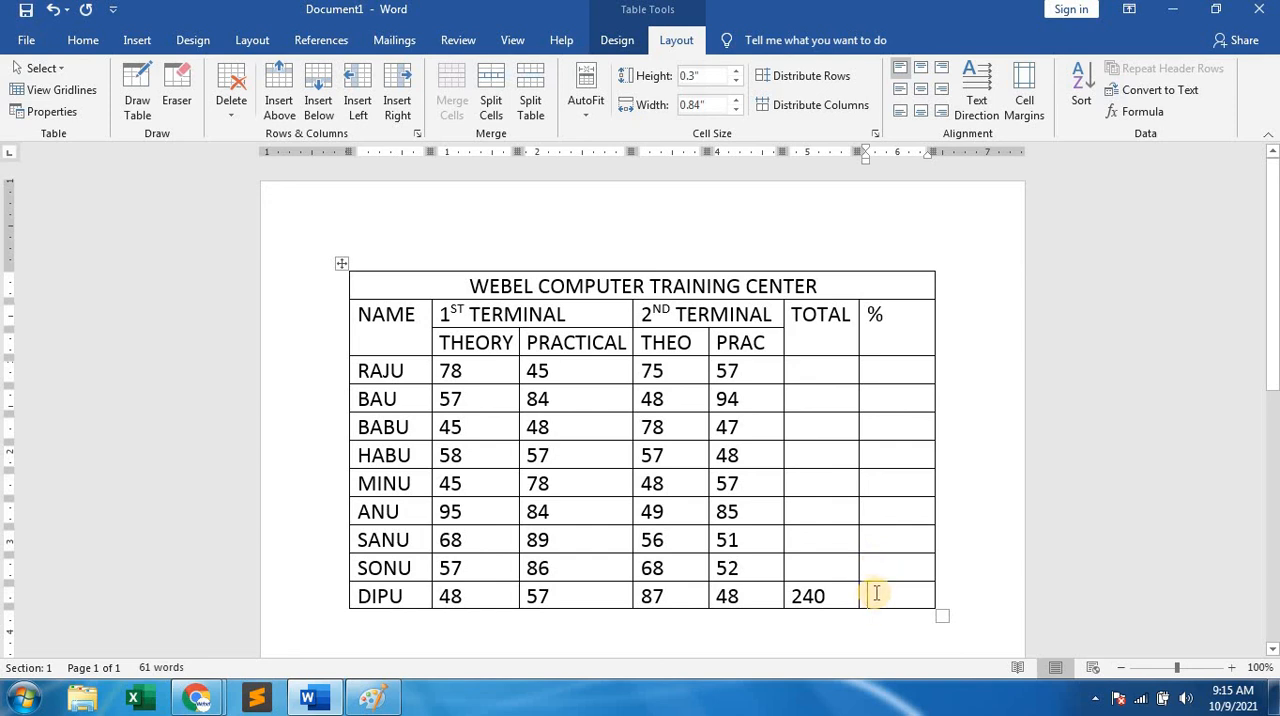
left_click(1142, 111)
left_click_drag(1020, 418, 953, 416)
key("BackSpace")
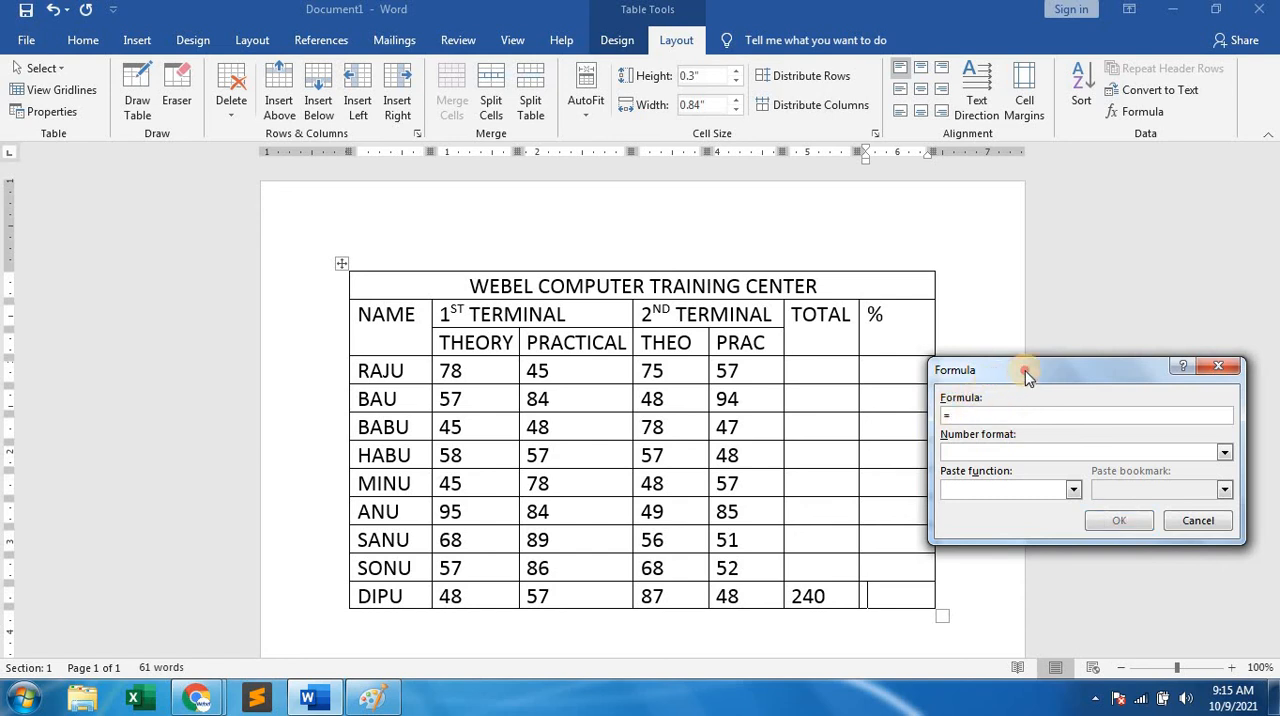
left_click_drag(993, 380, 1031, 372)
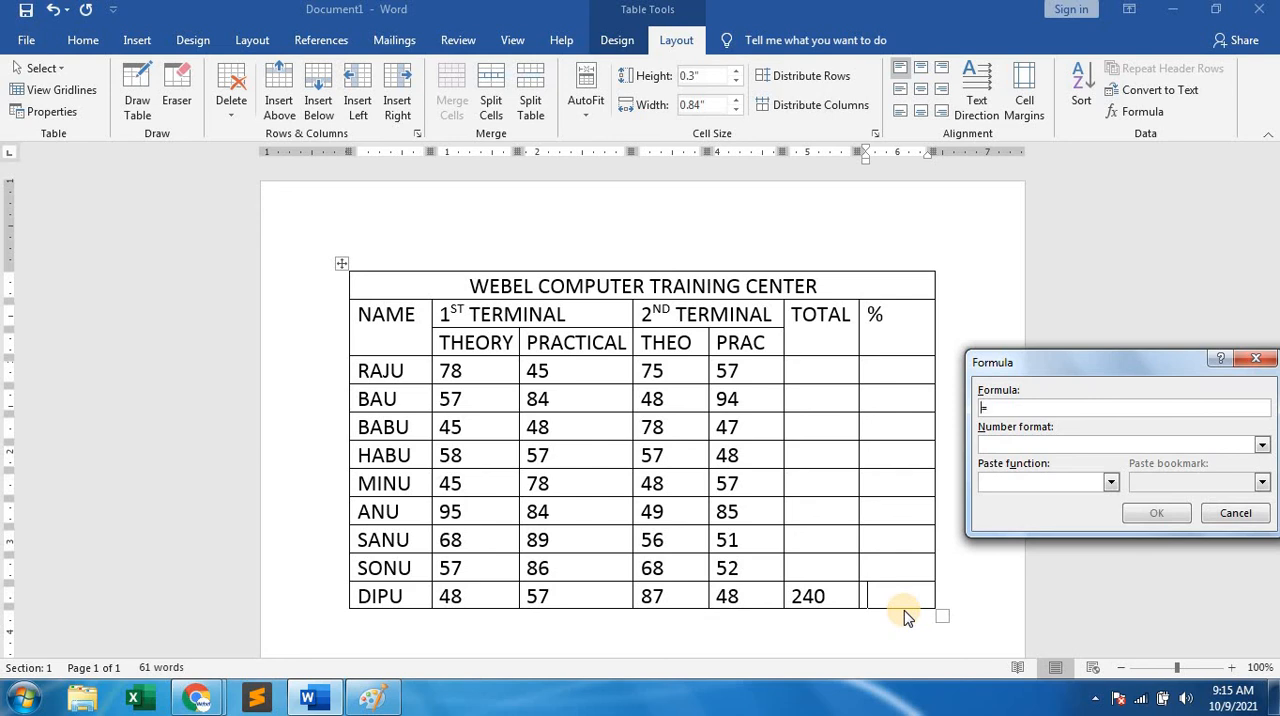
type("240/4")
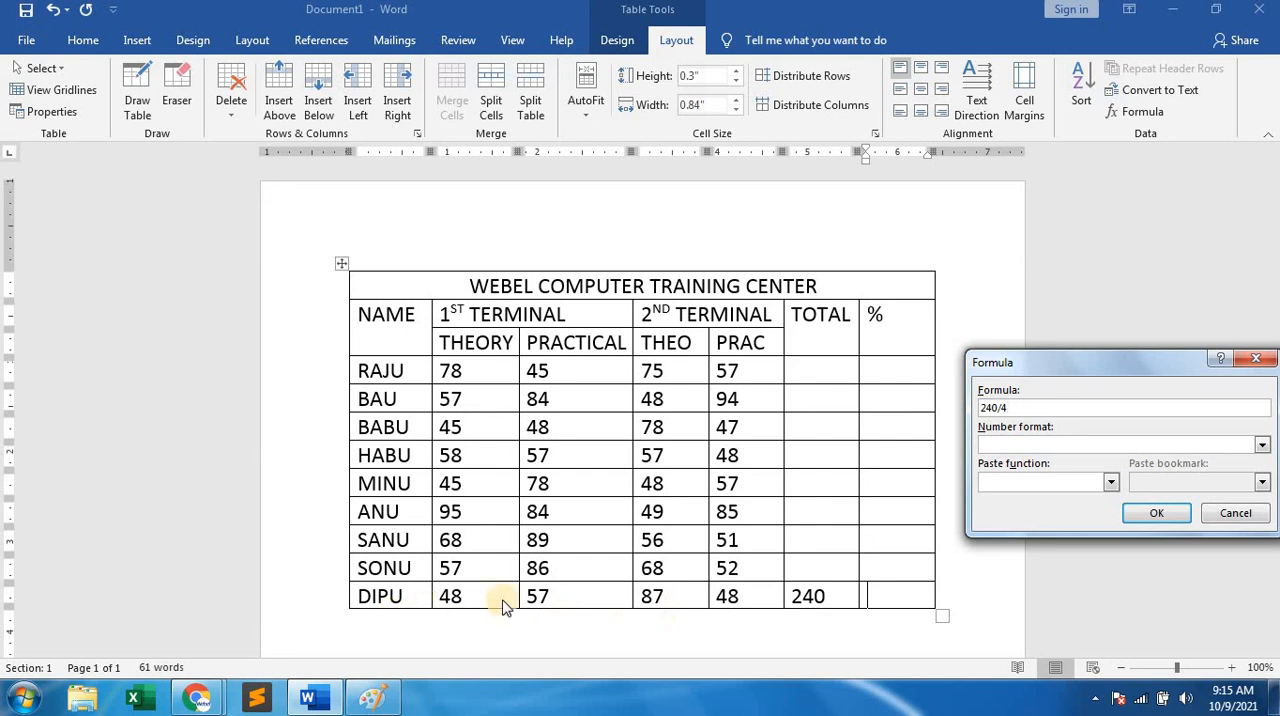
left_click(1150, 513)
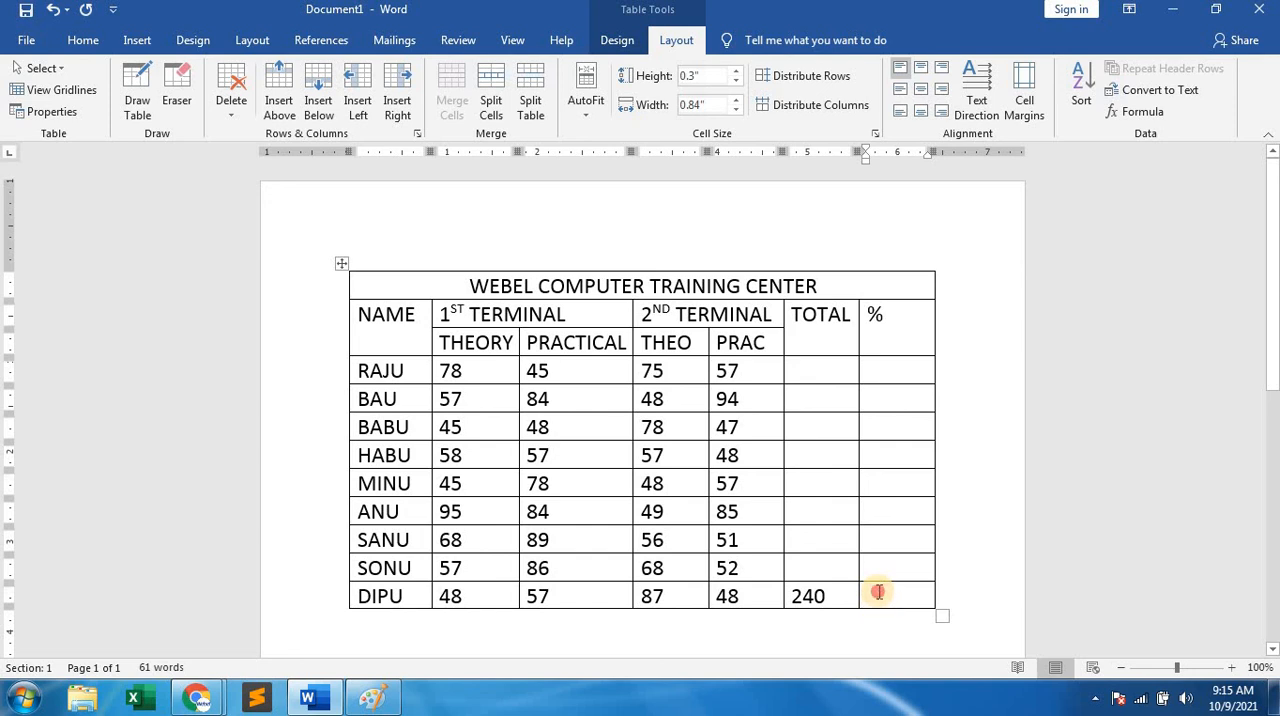
Calculate the last student's percentage in the % column with the formula =240/4.
left_click(1131, 112)
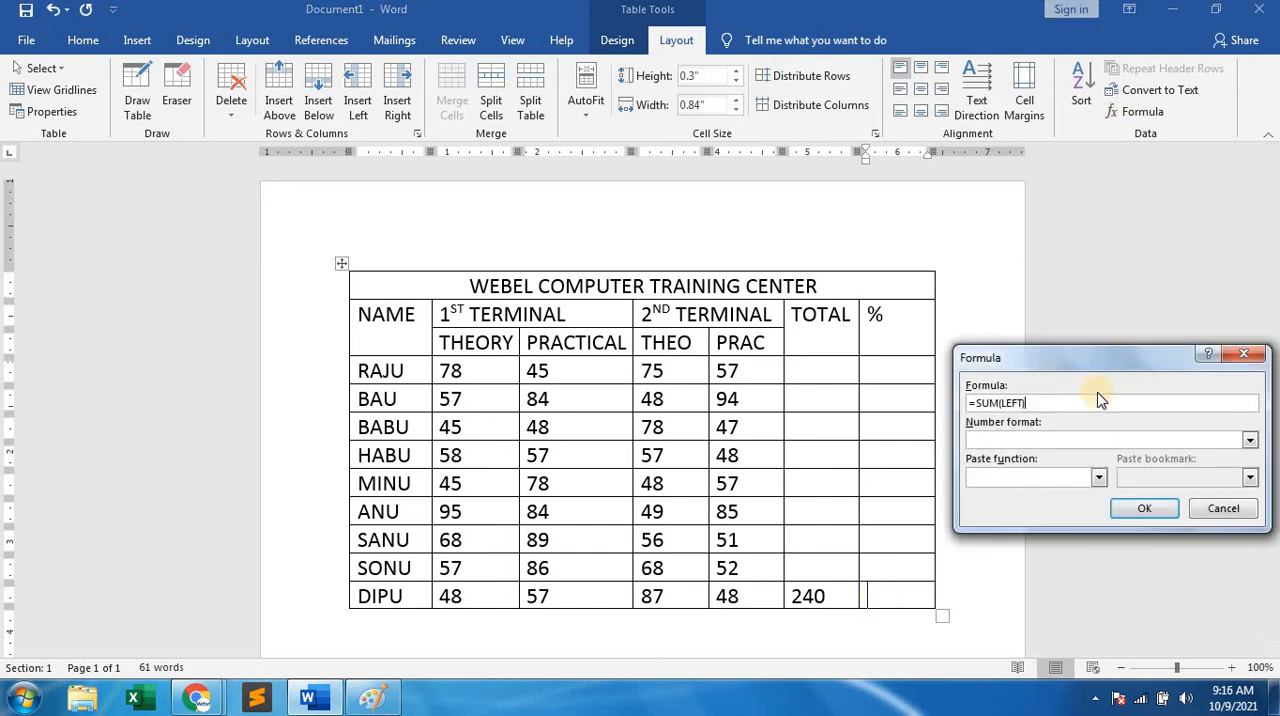
left_click_drag(1064, 402, 961, 403)
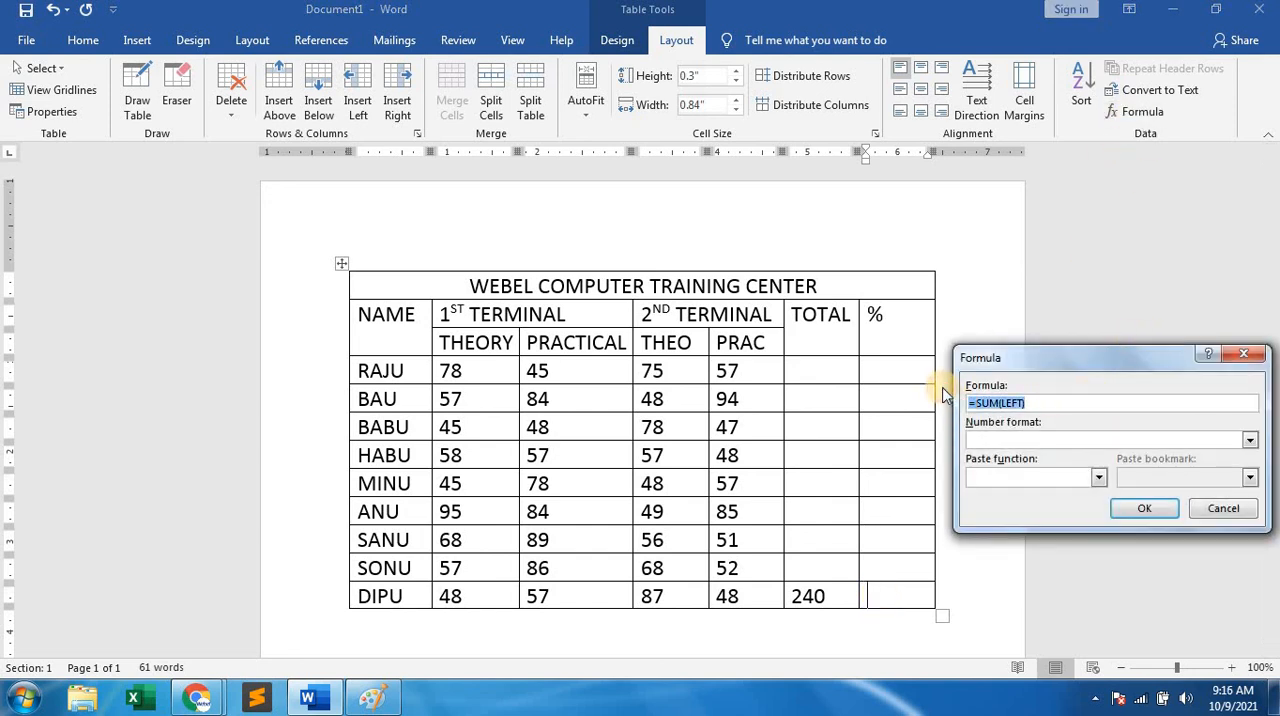
key("BackSpace")
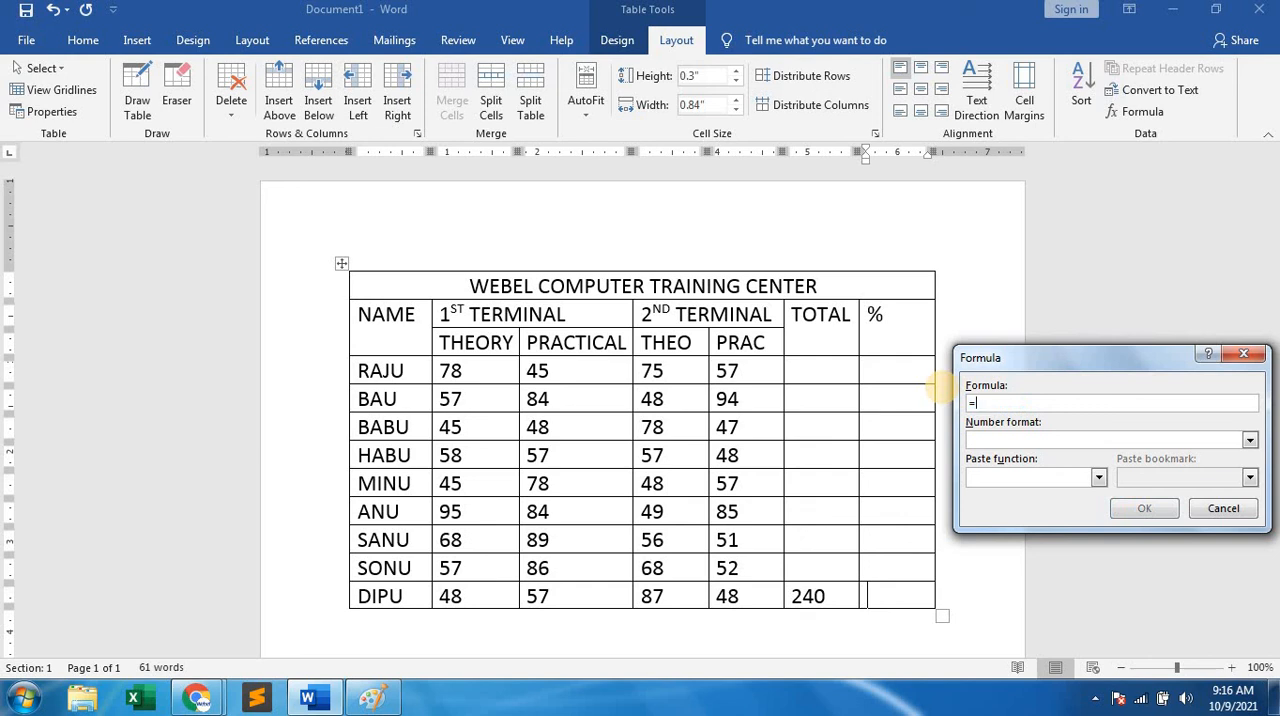
type("240/4")
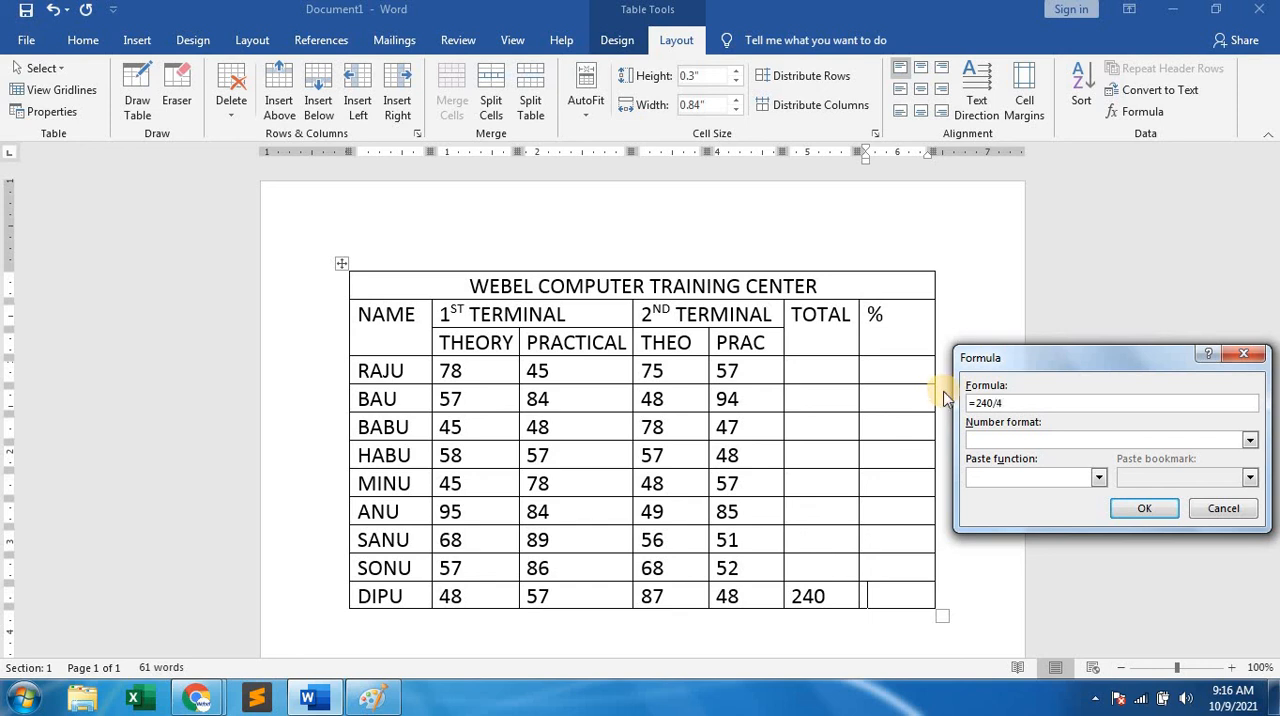
left_click(1138, 508)
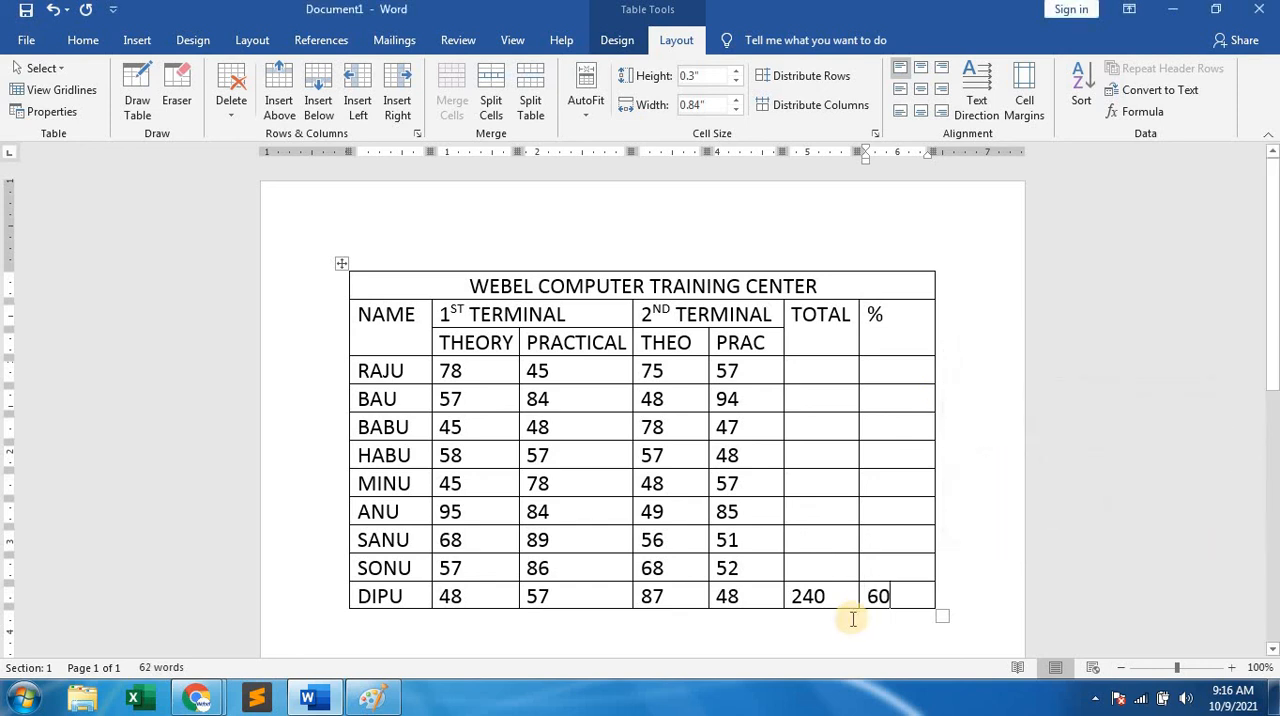
Total the second-to-last student's marks in the TOTAL column with the proposed SUM formula.
left_click(820, 567)
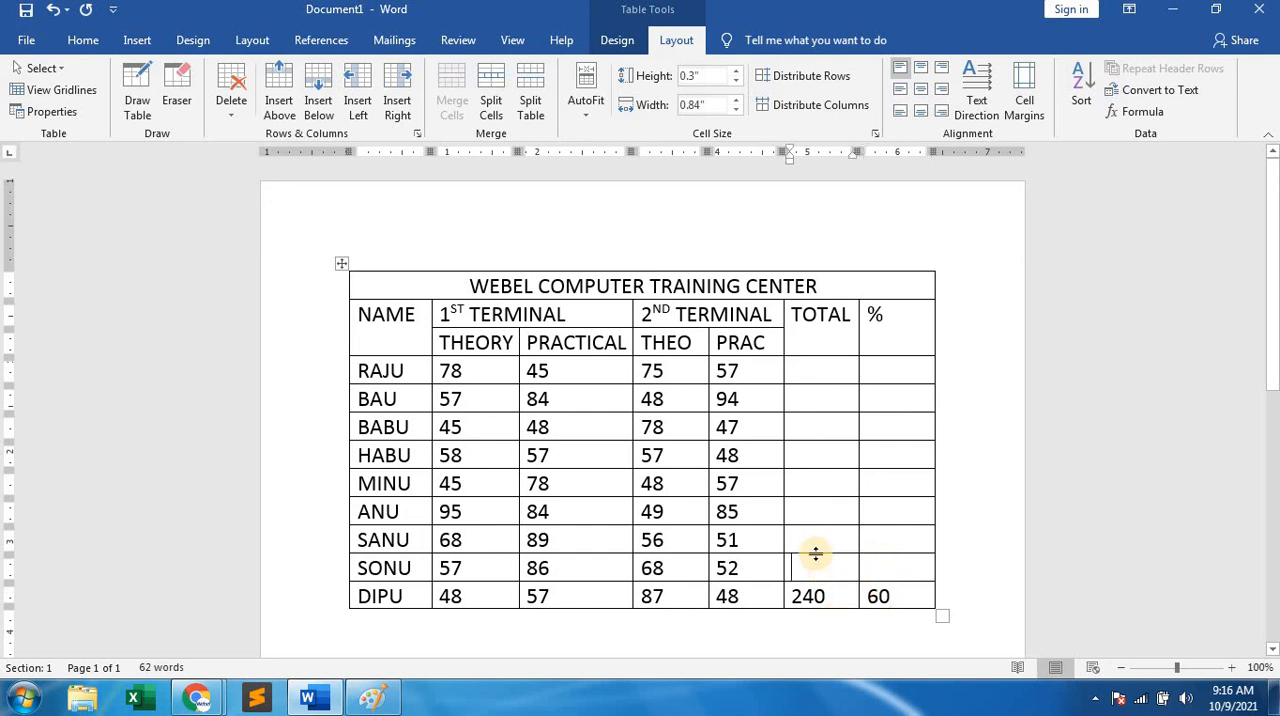
left_click(1142, 110)
left_click(1132, 509)
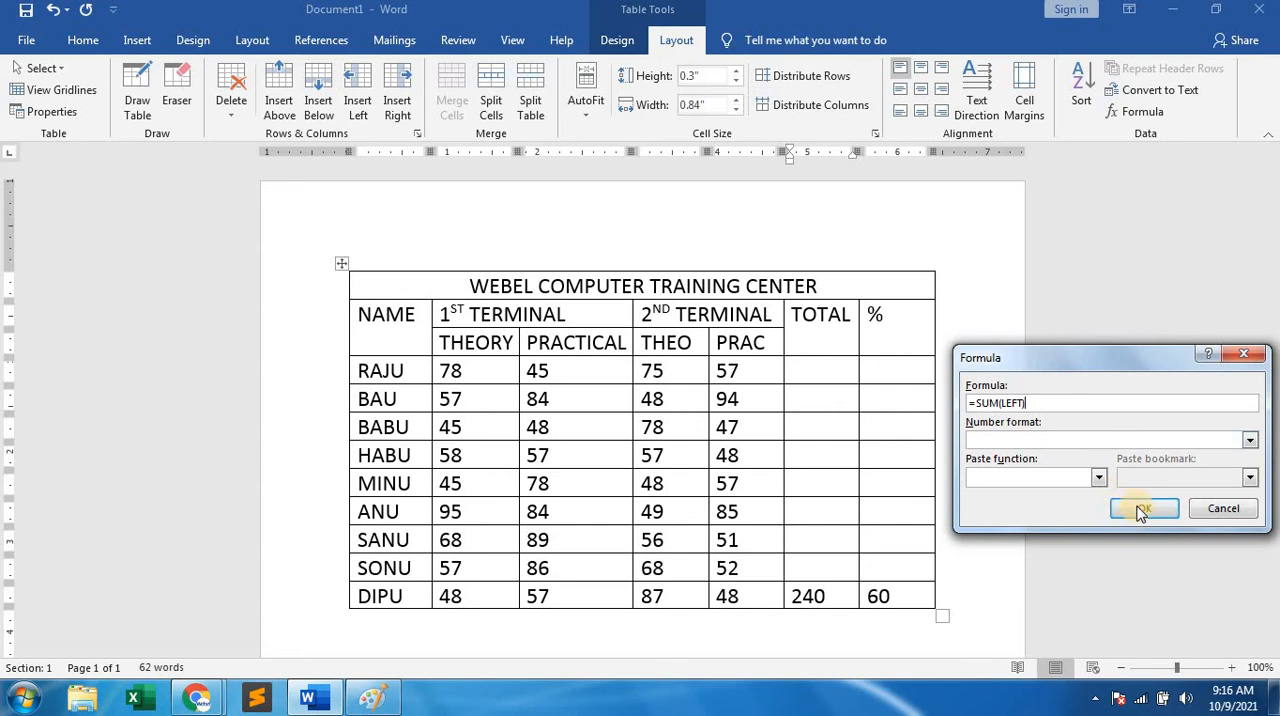
Calculate the second-to-last student's percentage in the % column with the formula =263/4.
left_click(906, 562)
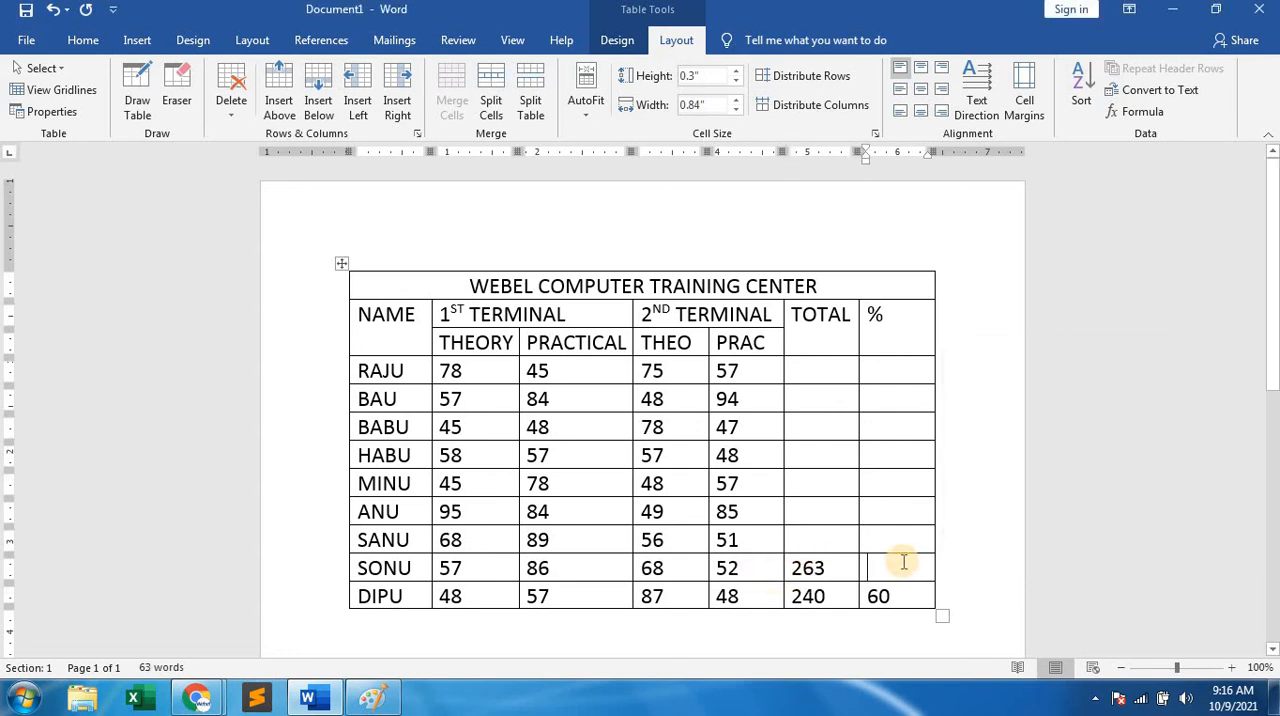
left_click(1141, 111)
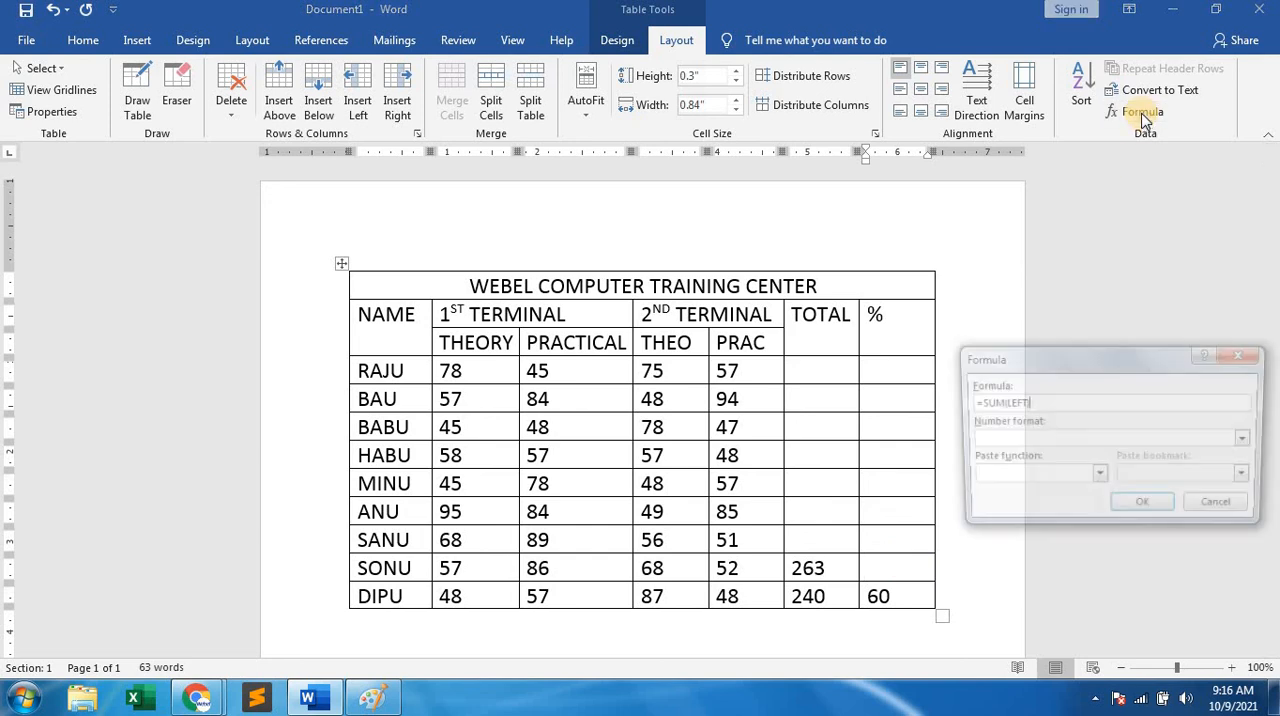
left_click_drag(1030, 403, 966, 402)
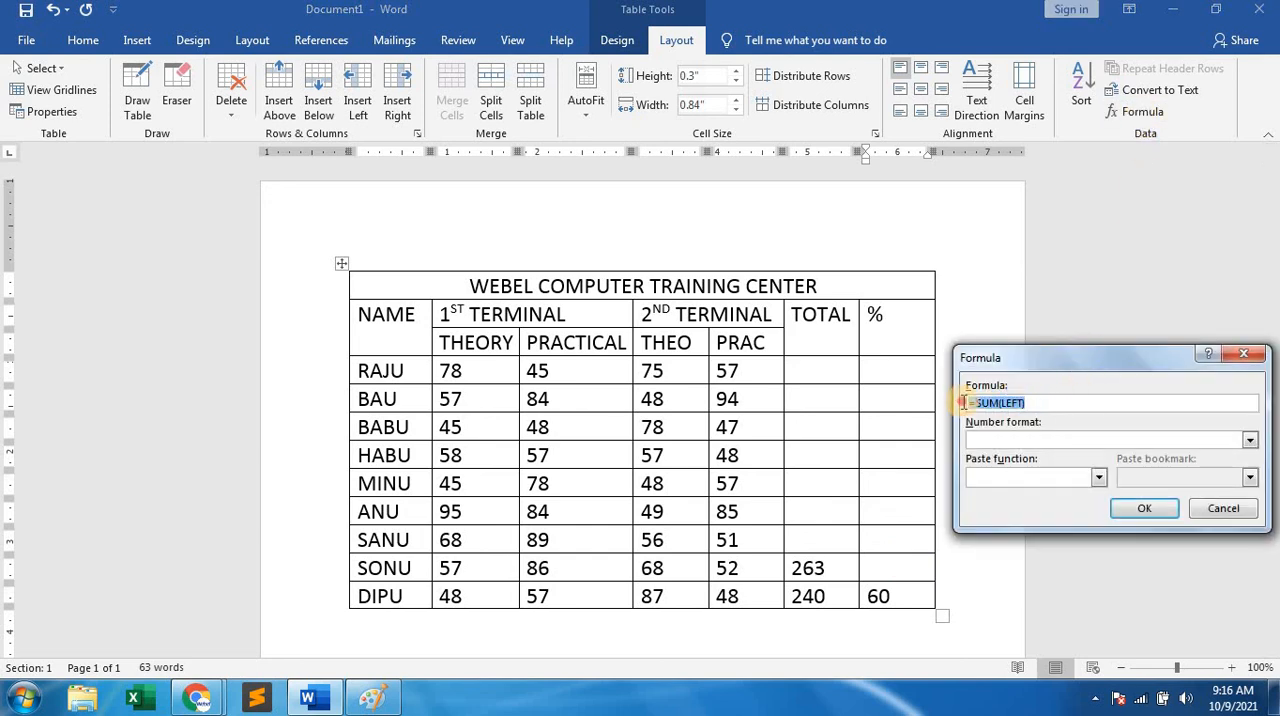
type("=")
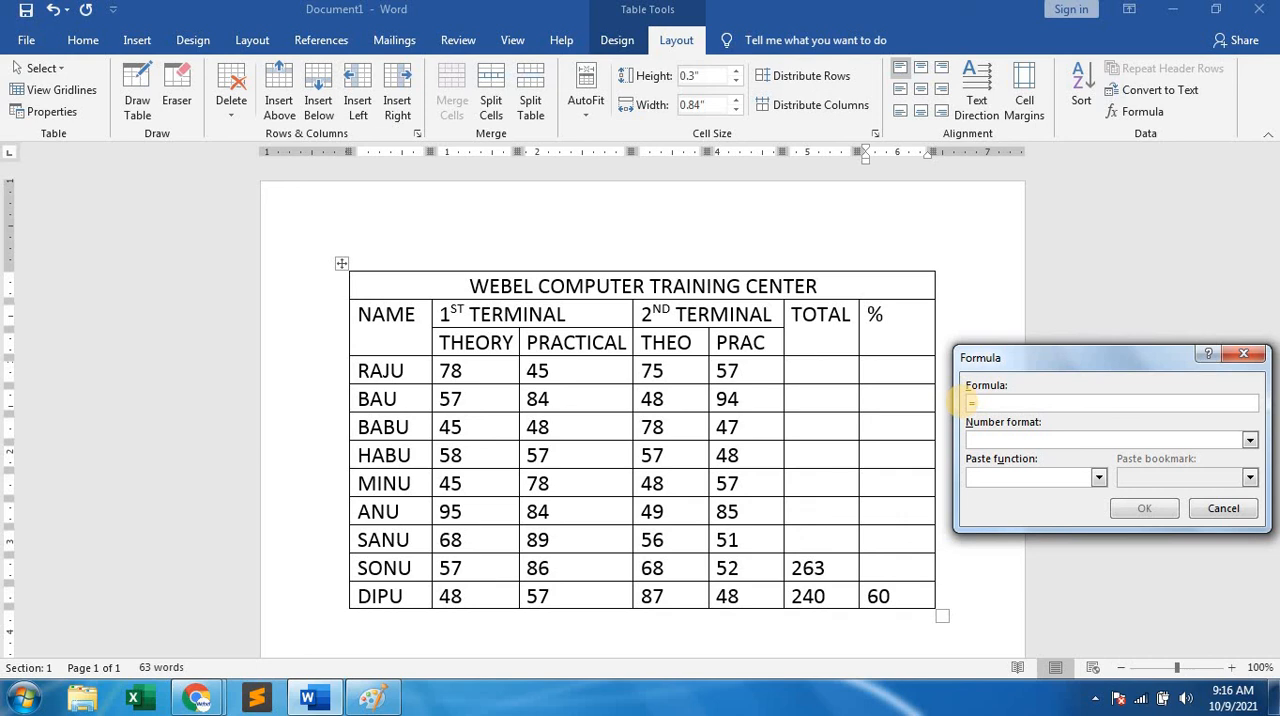
type("263/4")
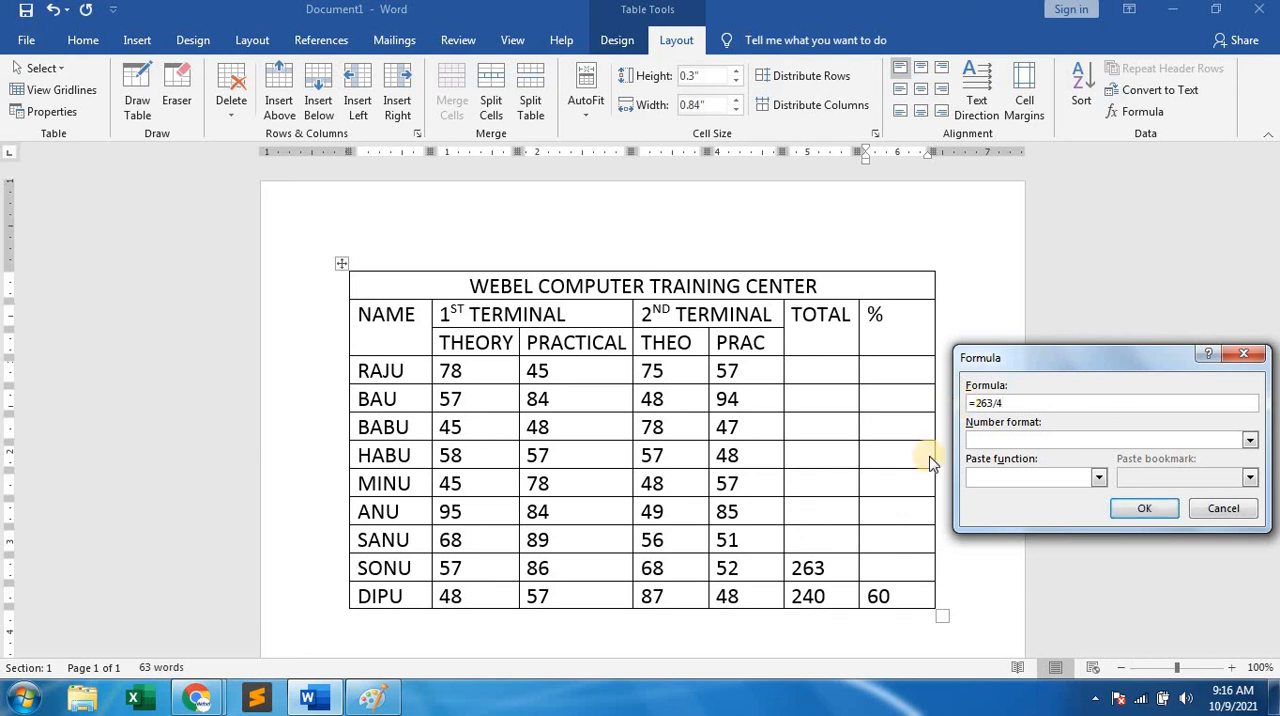
left_click(1141, 508)
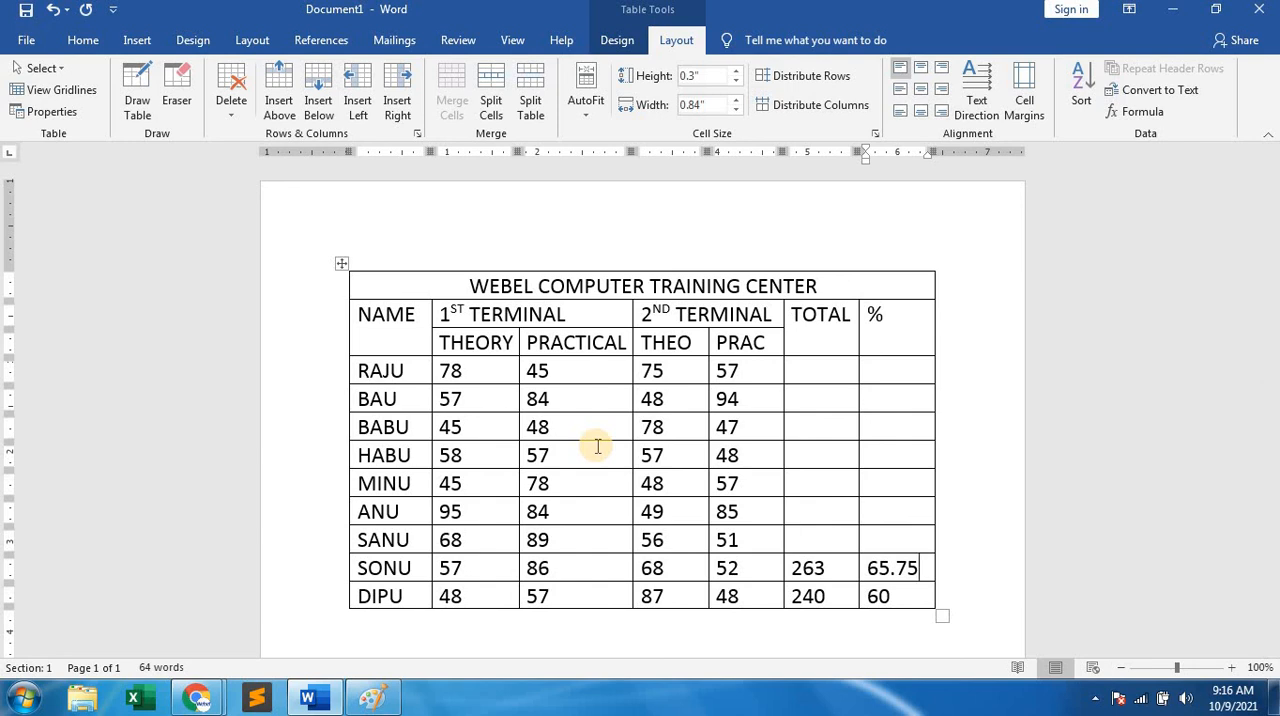
Delete the whole marks table and undo the deletion.
key("ctrl+a")
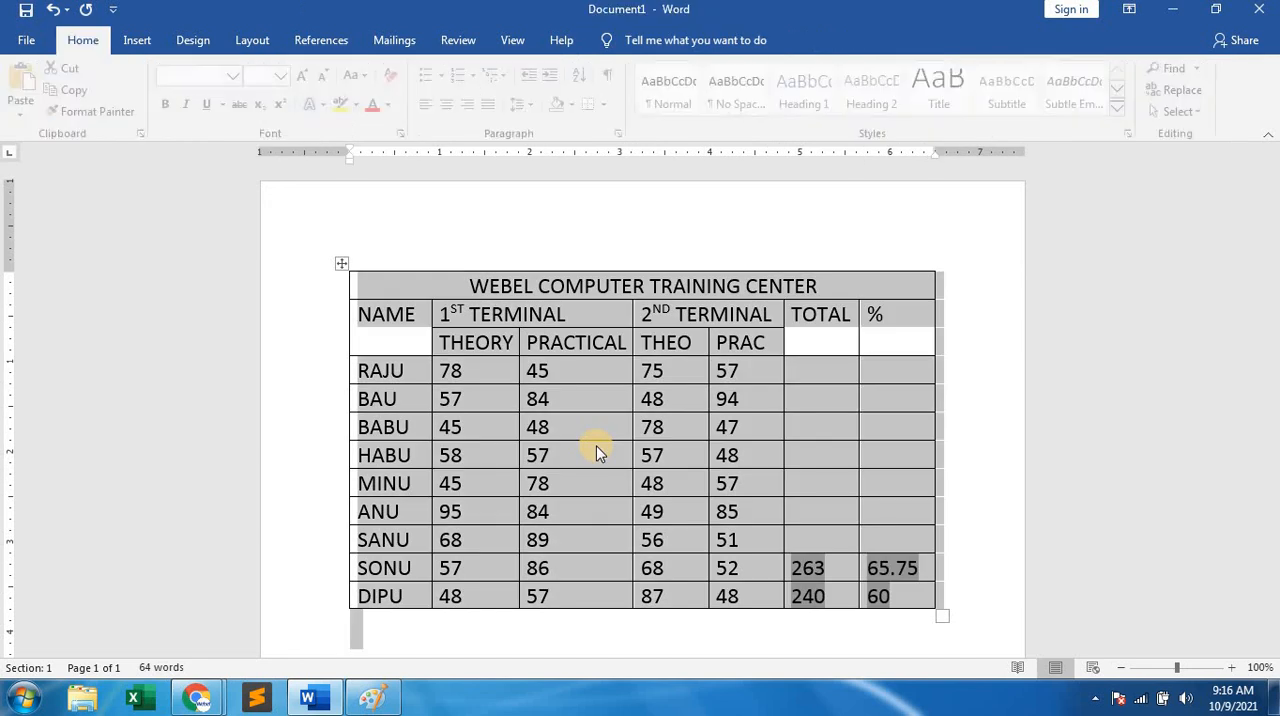
left_click(586, 434)
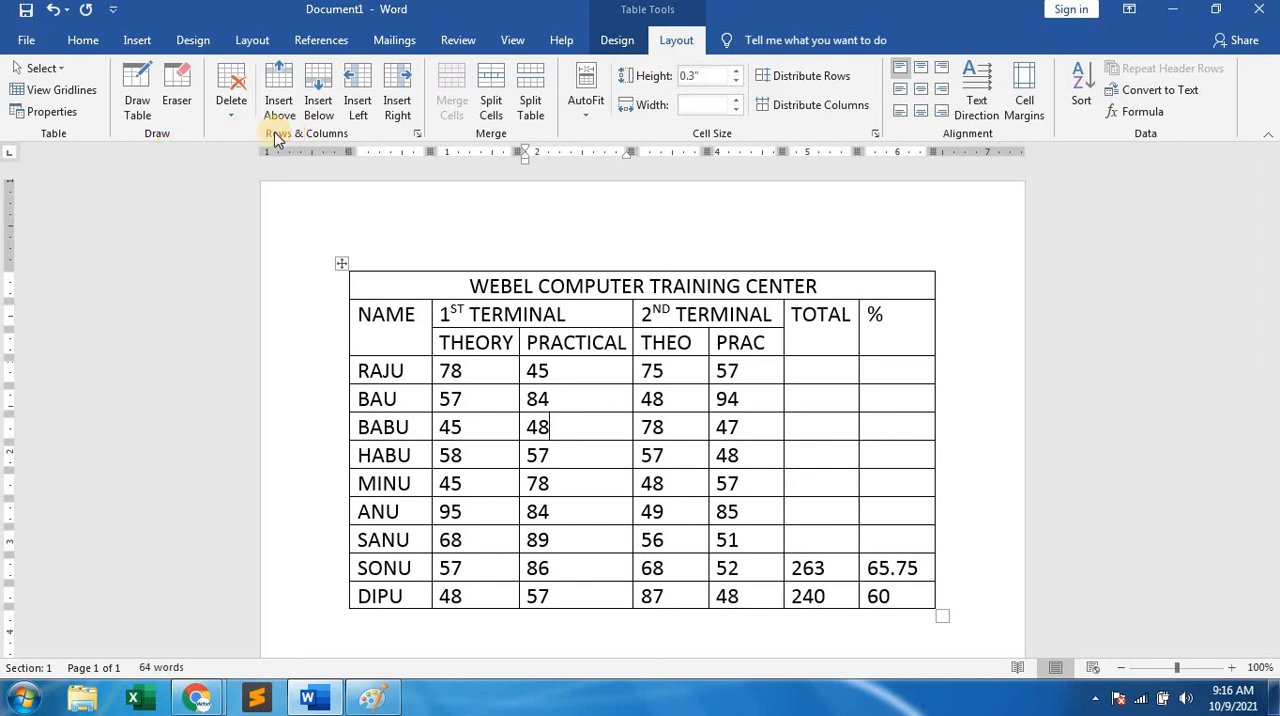
left_click(231, 95)
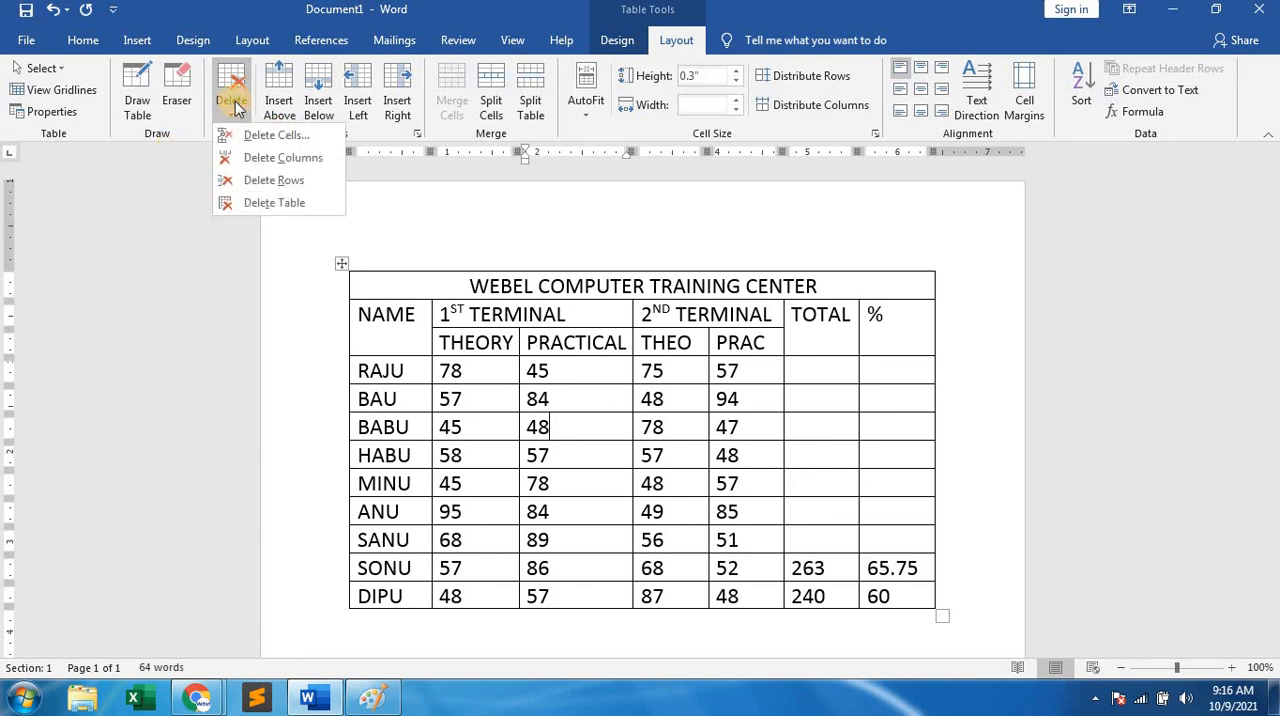
left_click(254, 203)
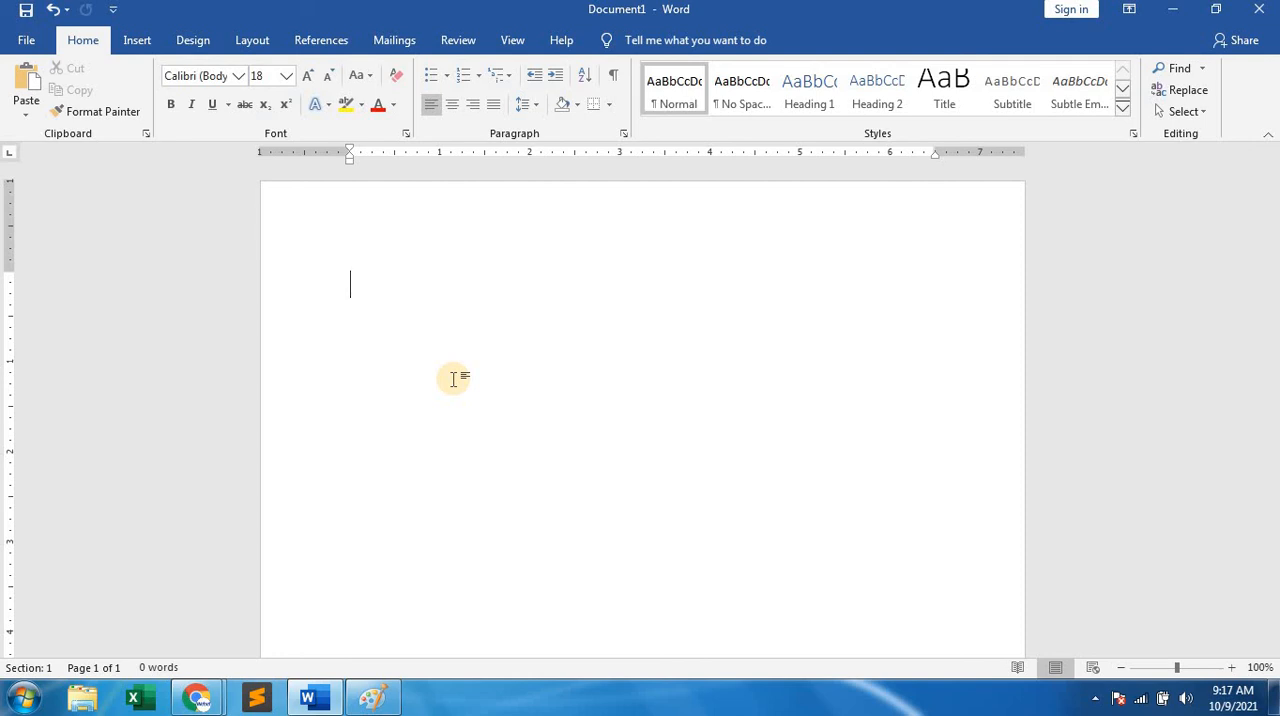
key("ctrl+z")
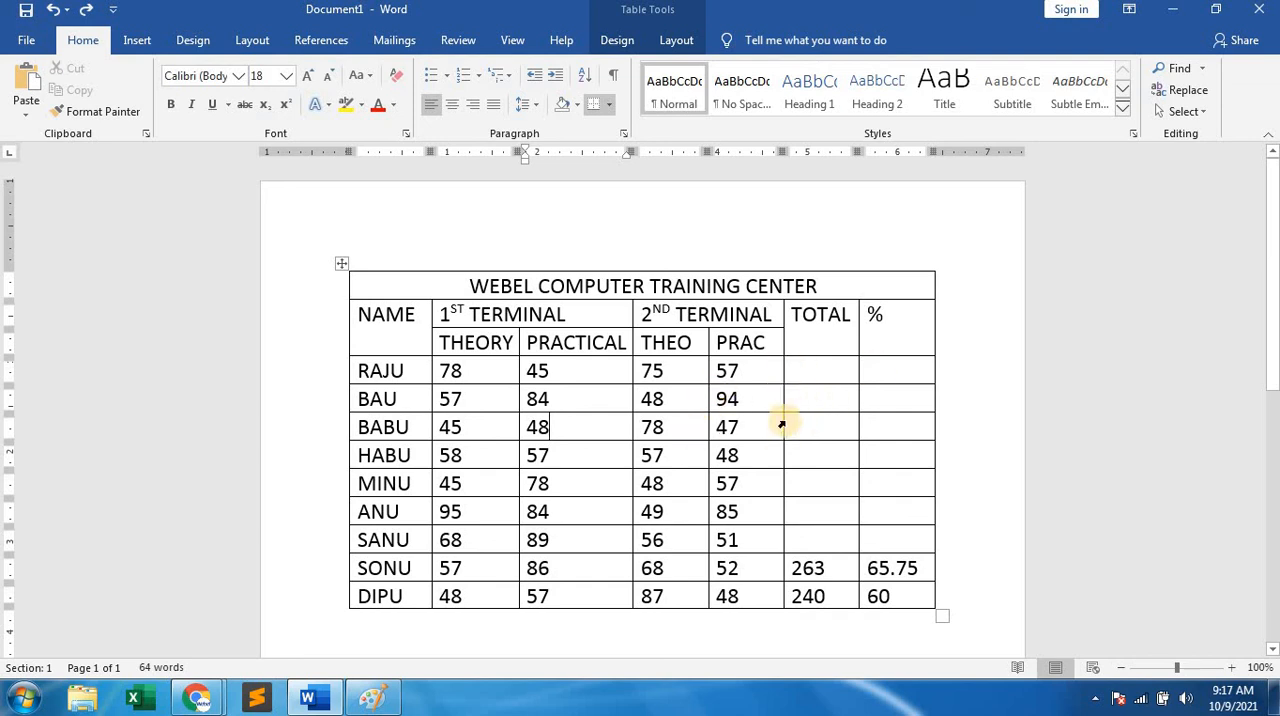
View the Borders and Shading settings of the marks table and close the dialog without changes.
left_click(689, 403)
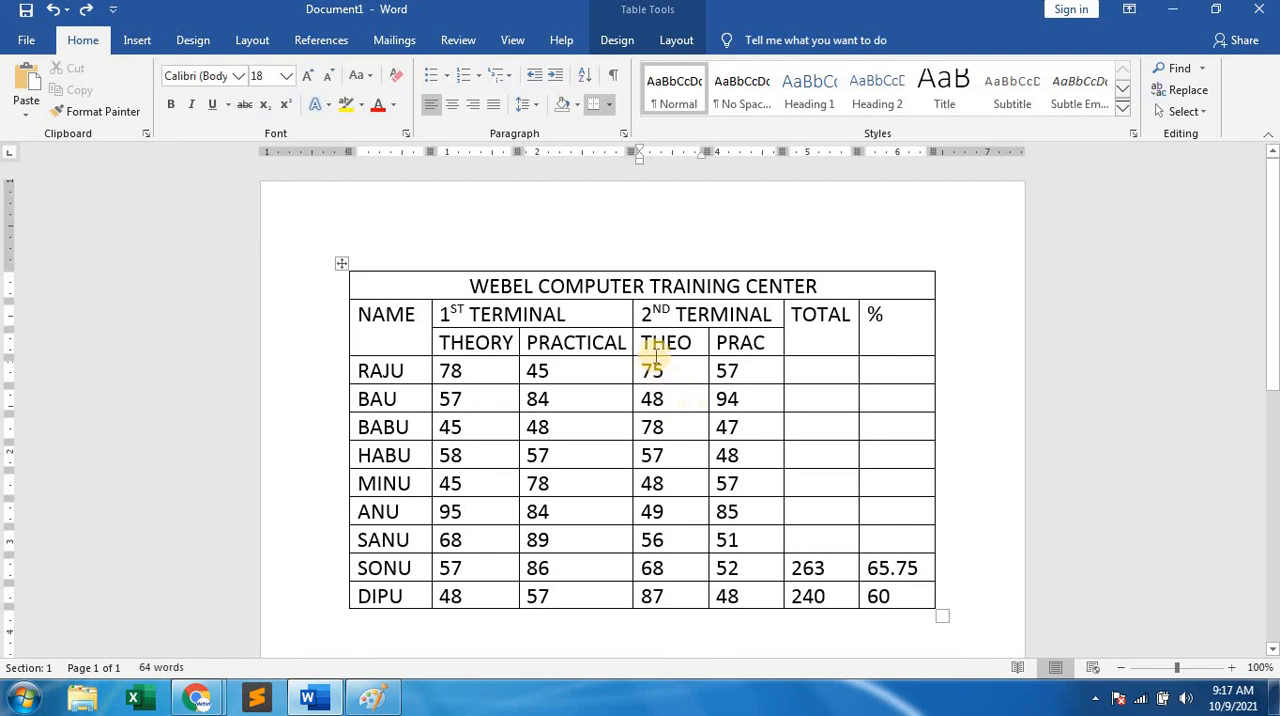
left_click(619, 42)
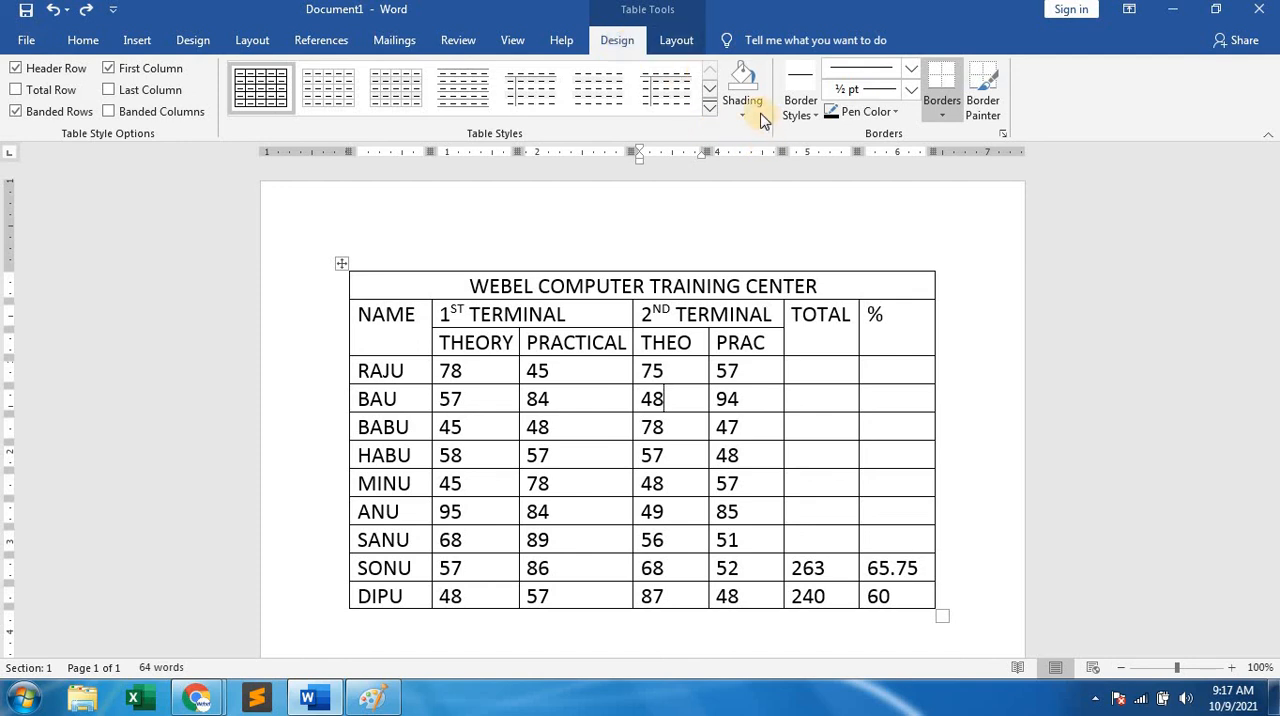
left_click(1006, 136)
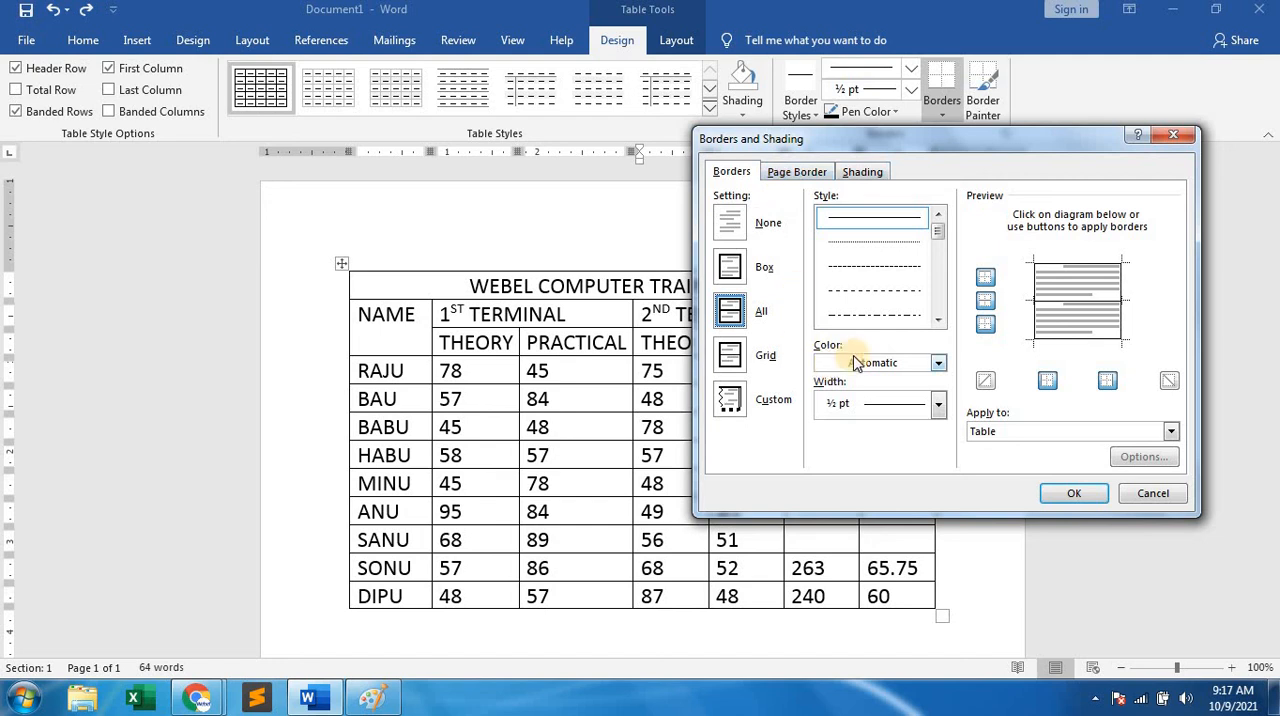
left_click(1174, 134)
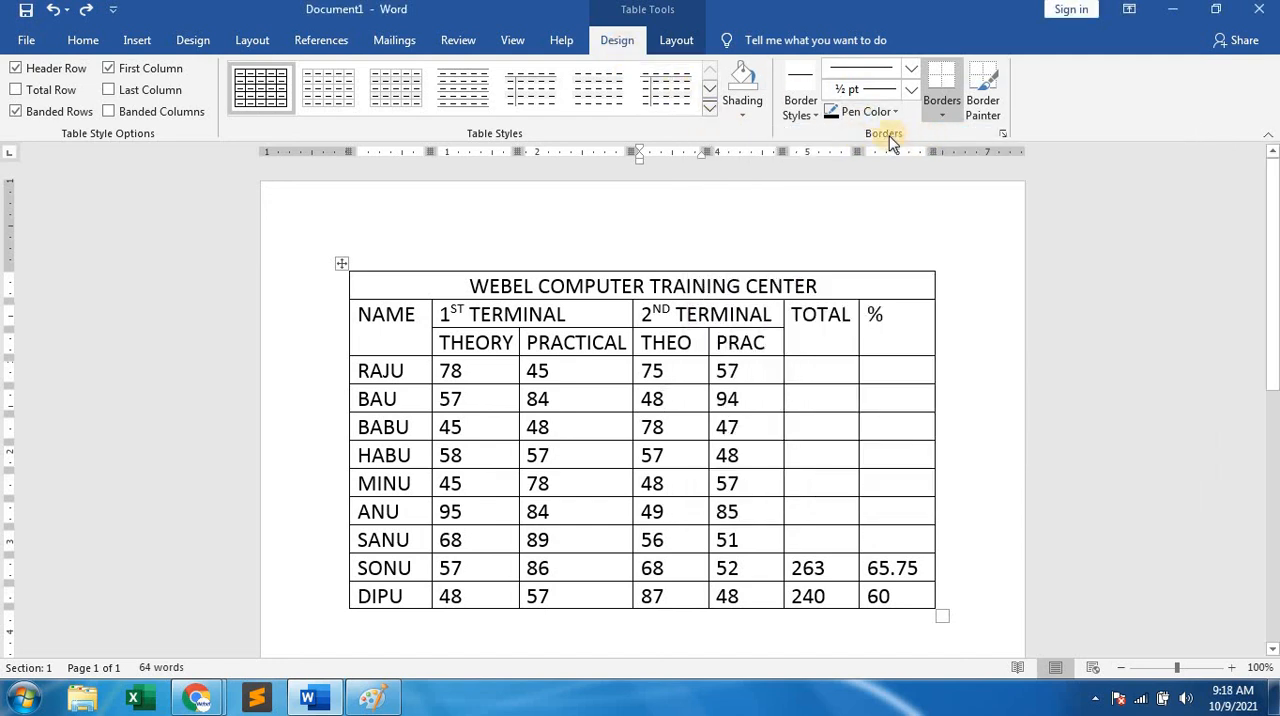
Change the color of all borders of the marks table to the green theme color.
left_click(1006, 136)
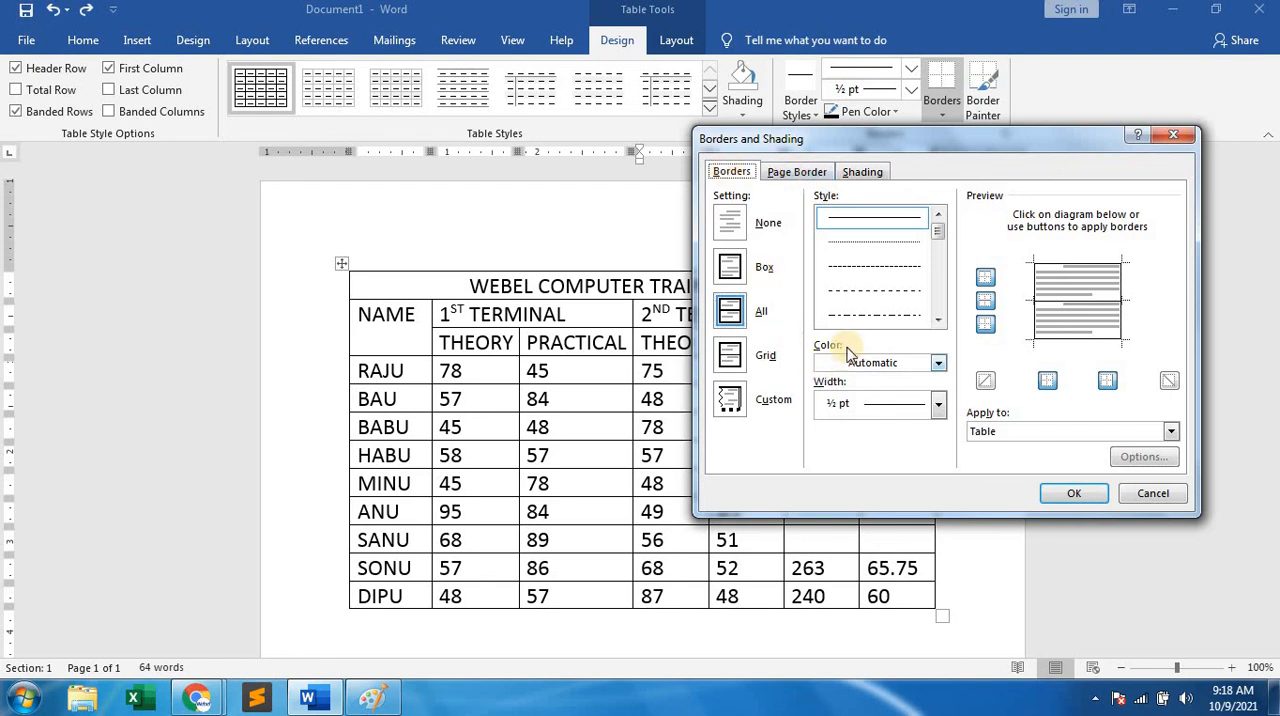
left_click(872, 362)
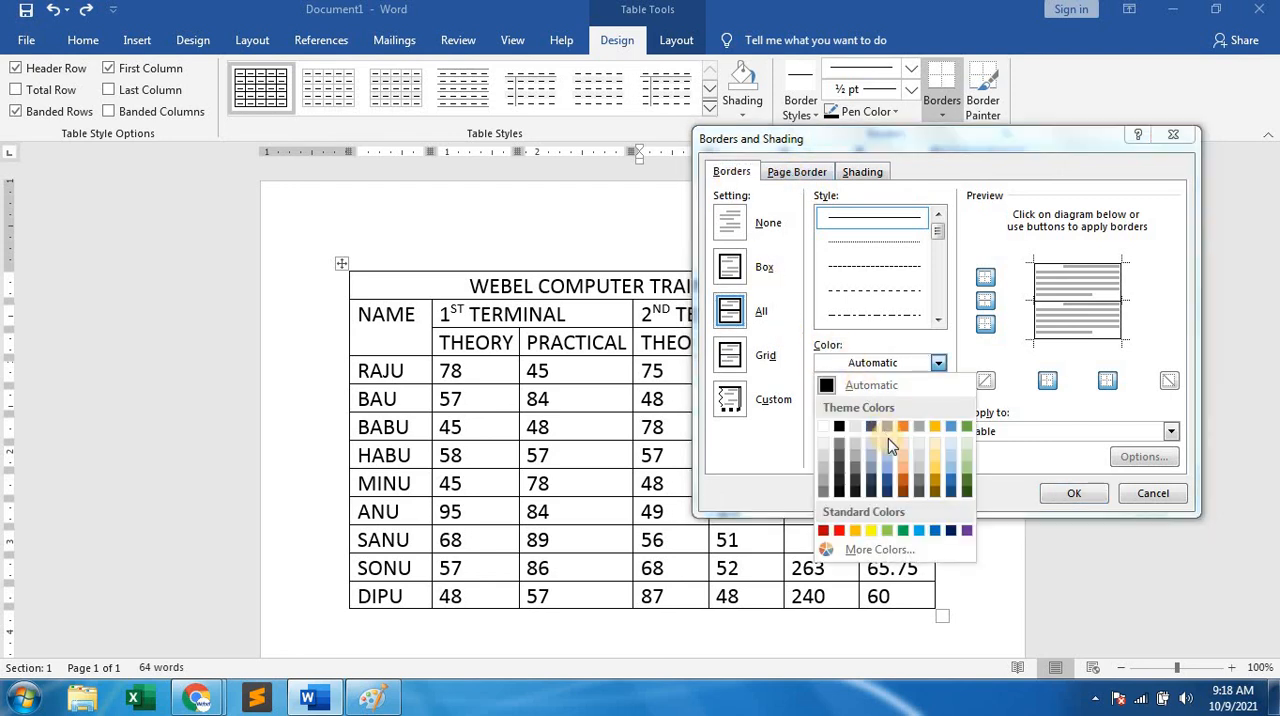
left_click(964, 428)
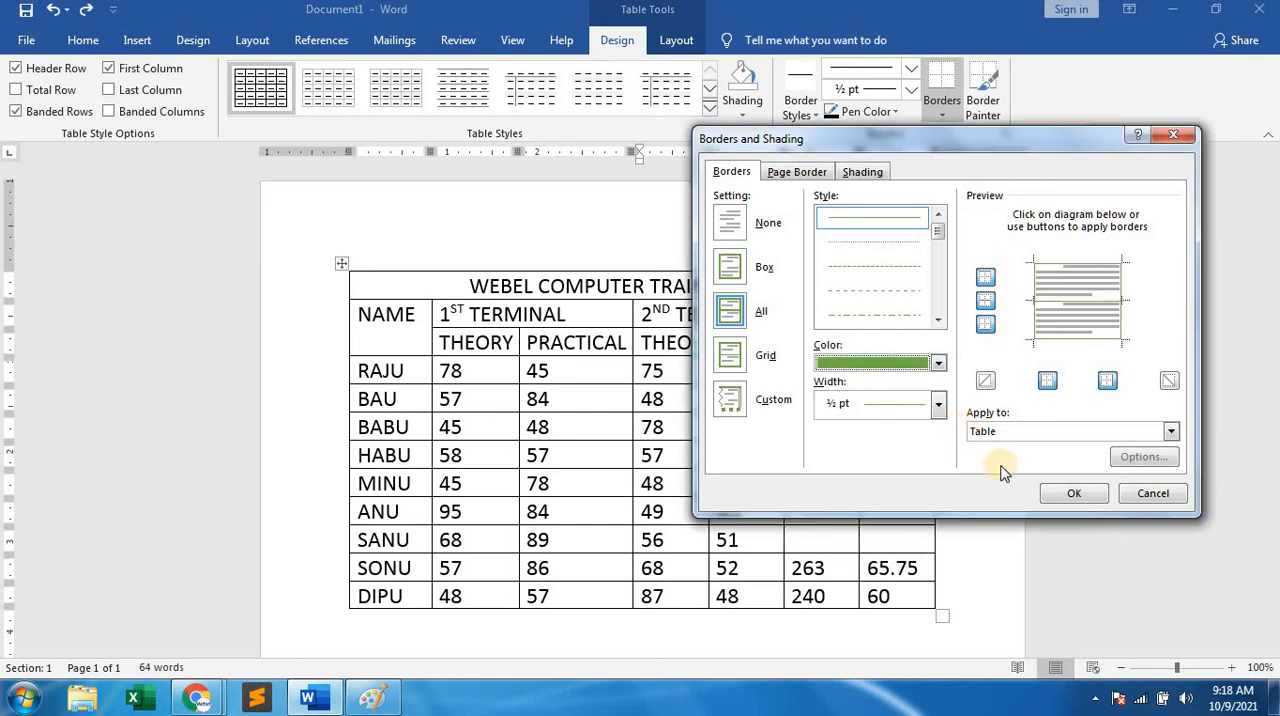
left_click(1068, 492)
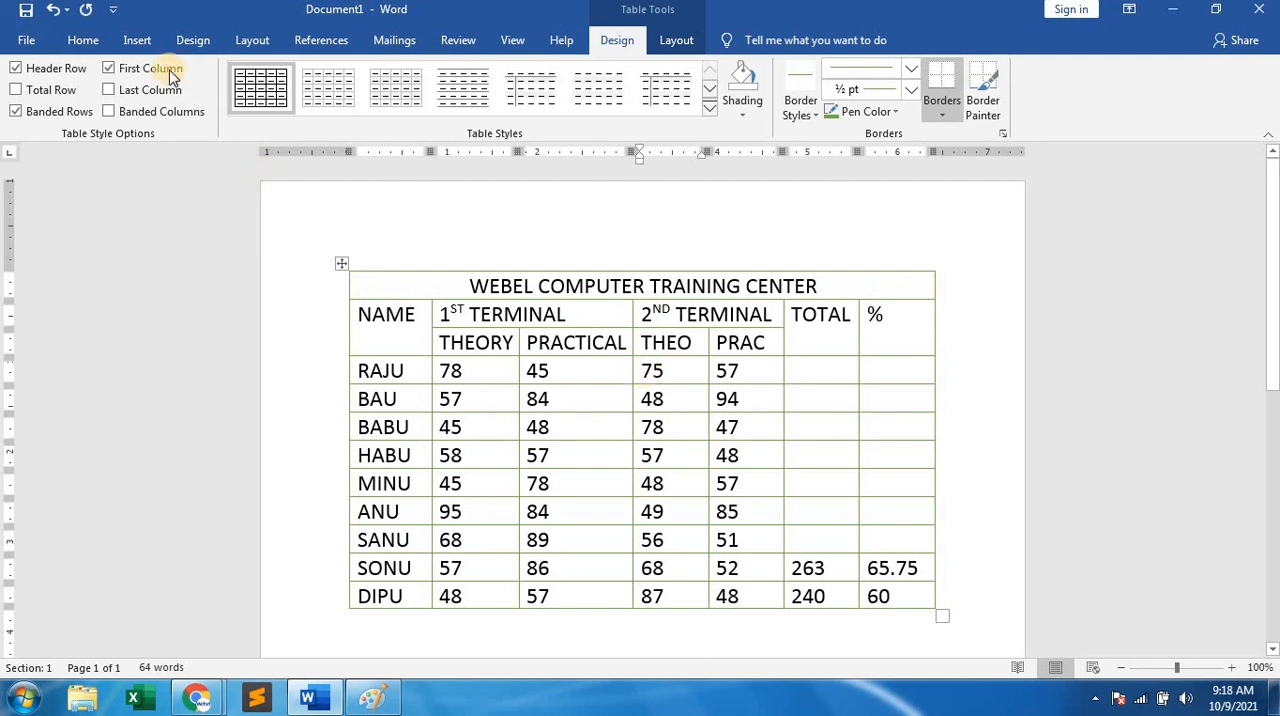
left_click(84, 41)
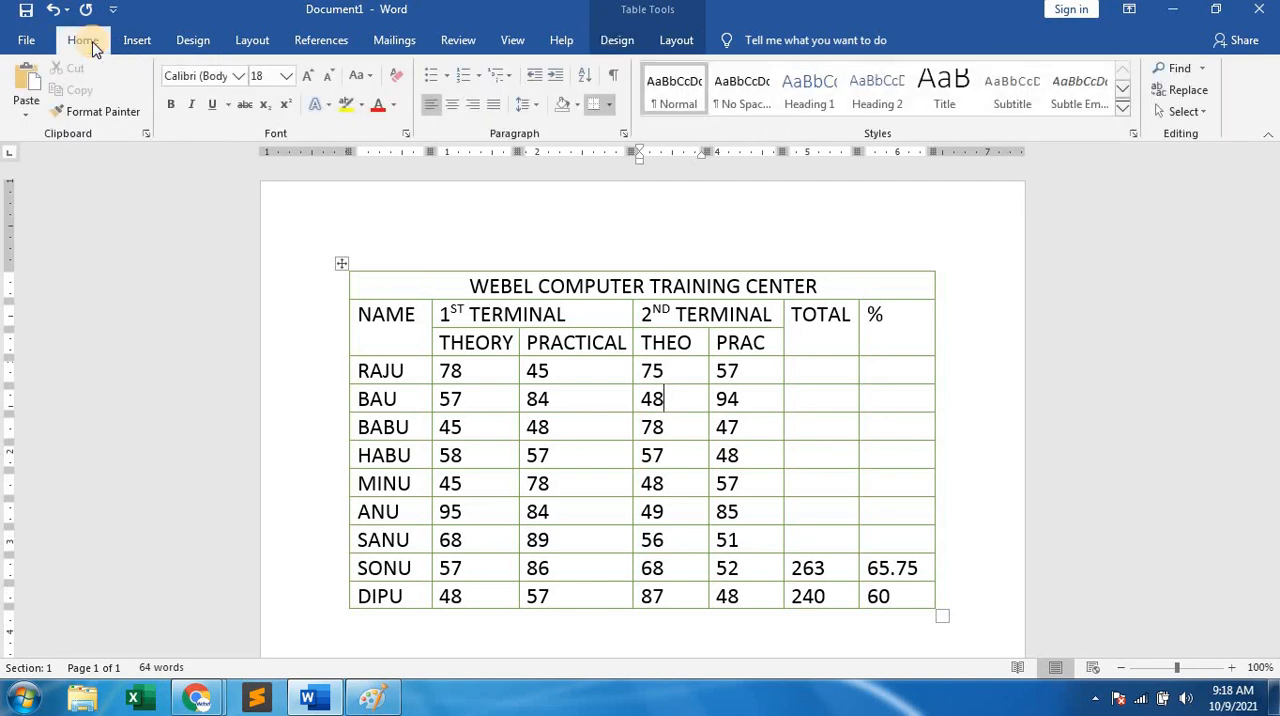
Change the color of all borders of the marks table to standard red in the Borders and Shading settings.
left_click(195, 41)
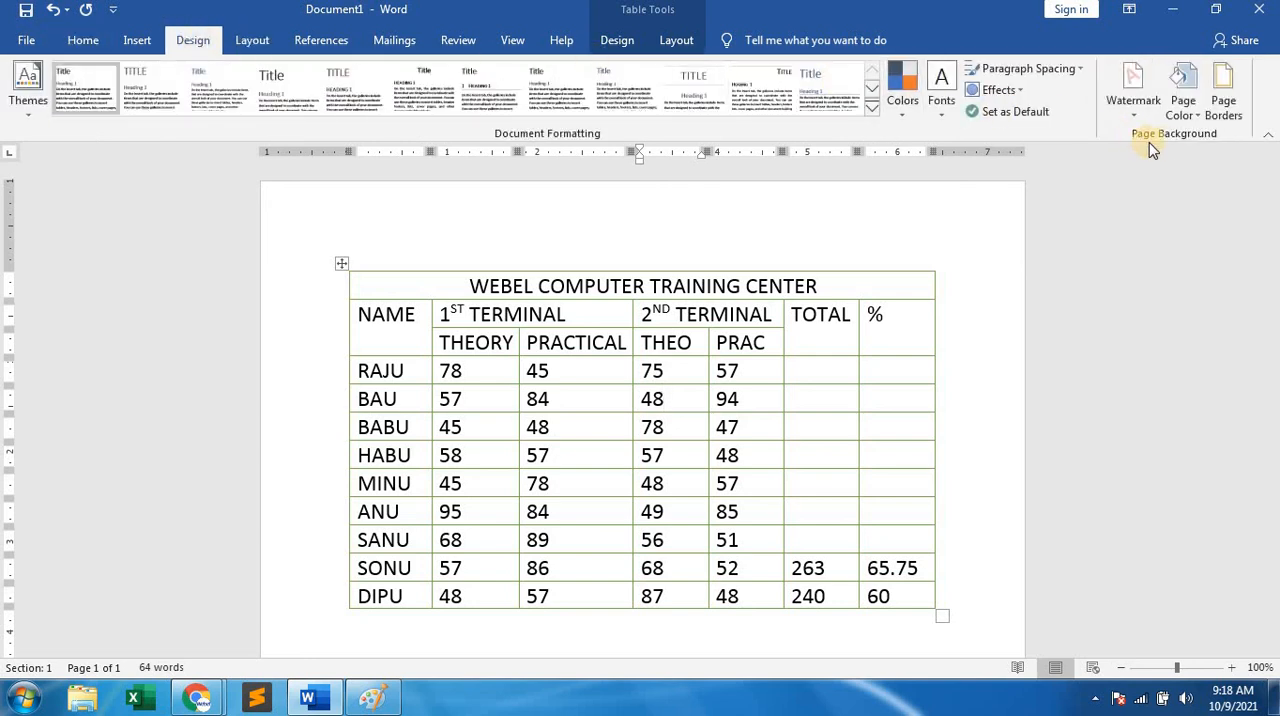
left_click(1221, 98)
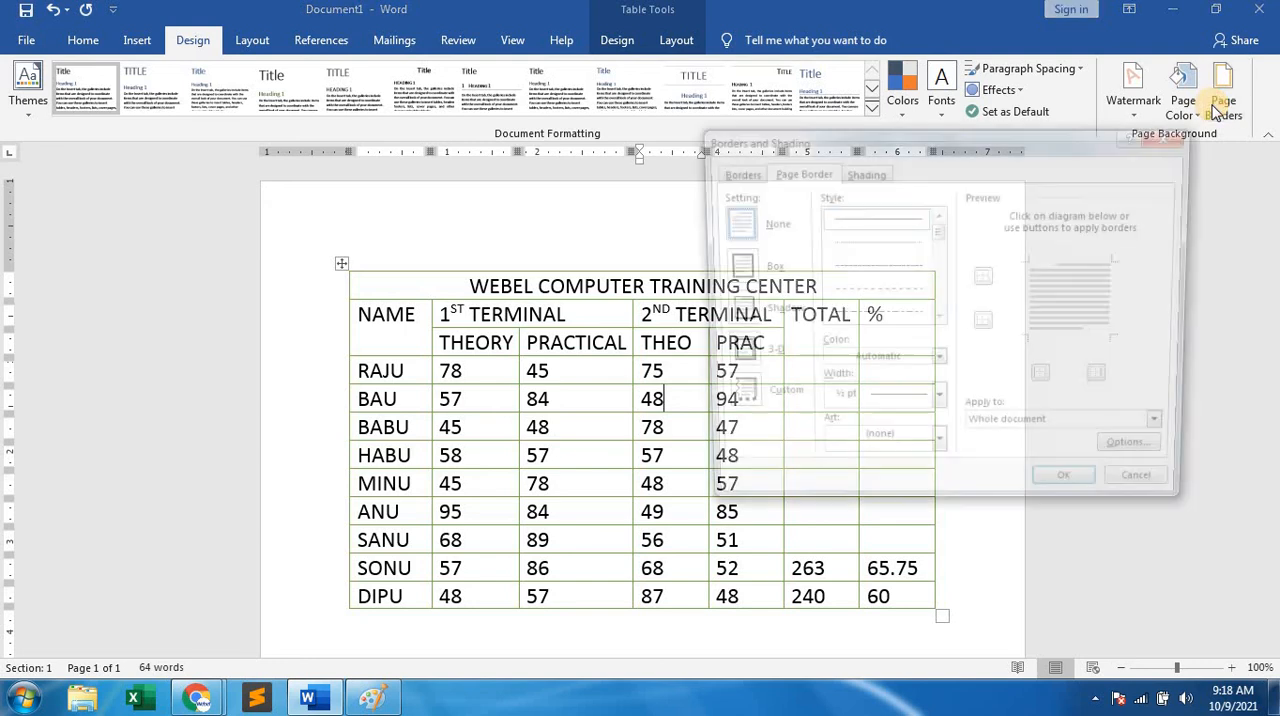
left_click(730, 171)
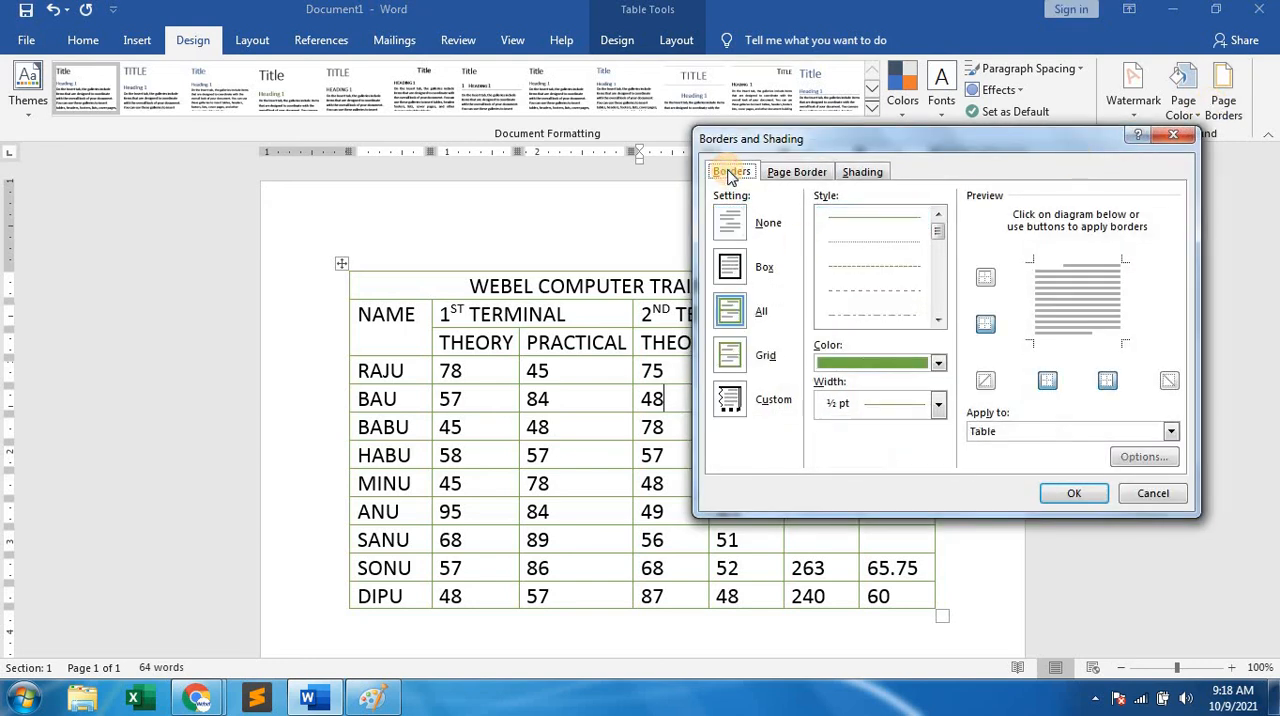
left_click(864, 362)
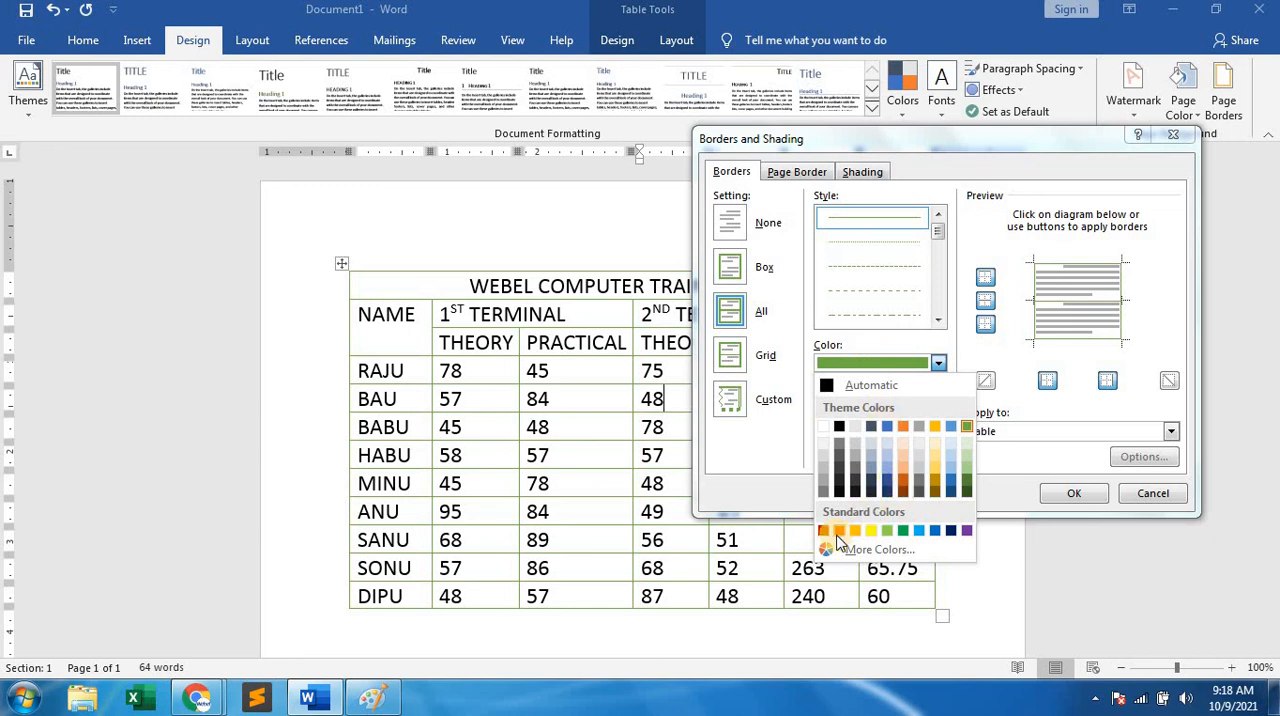
left_click(824, 530)
left_click(1068, 491)
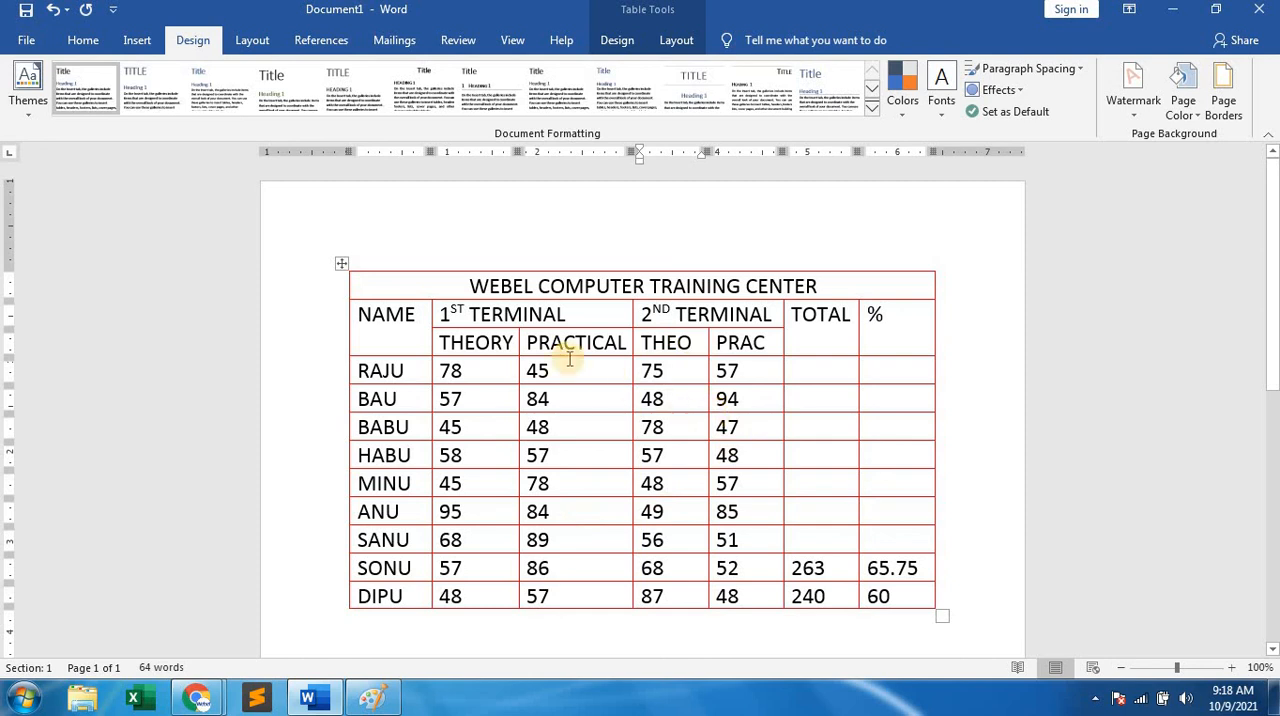
Set all borders of the marks table to the blue theme color with a 3 pt thick-and-thin multi-line style.
left_click(578, 408)
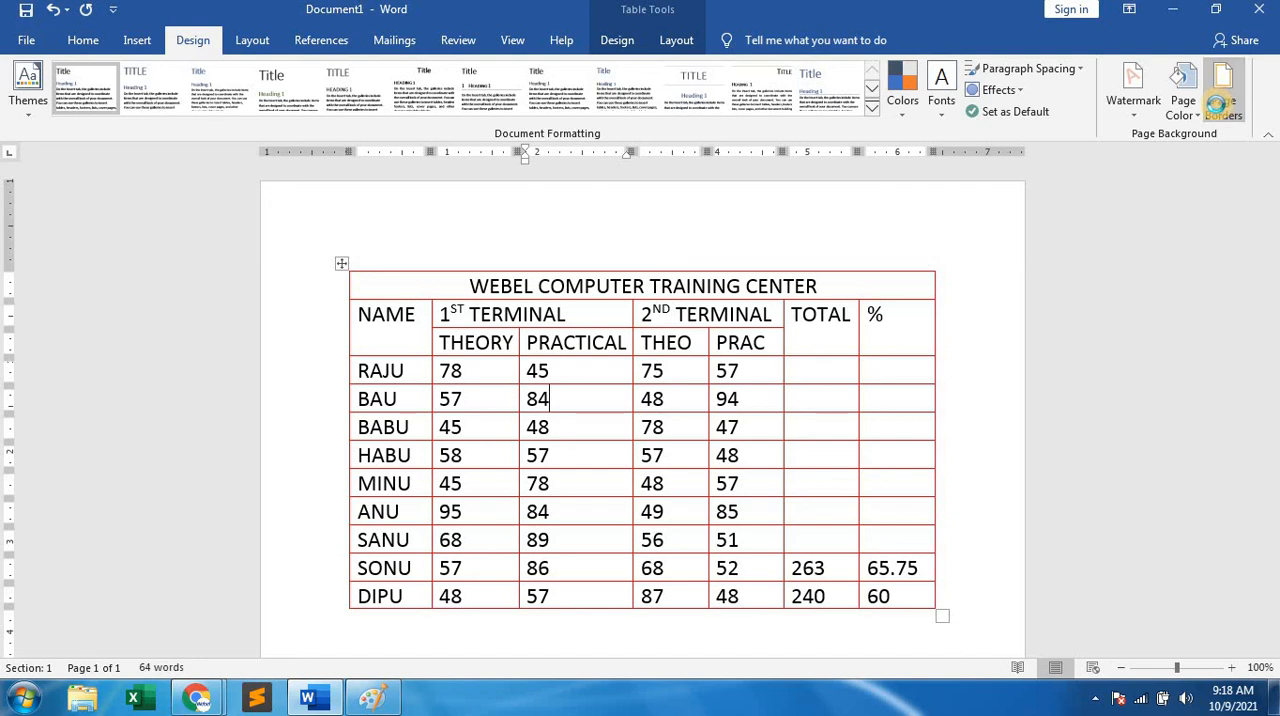
left_click(1224, 100)
left_click(733, 172)
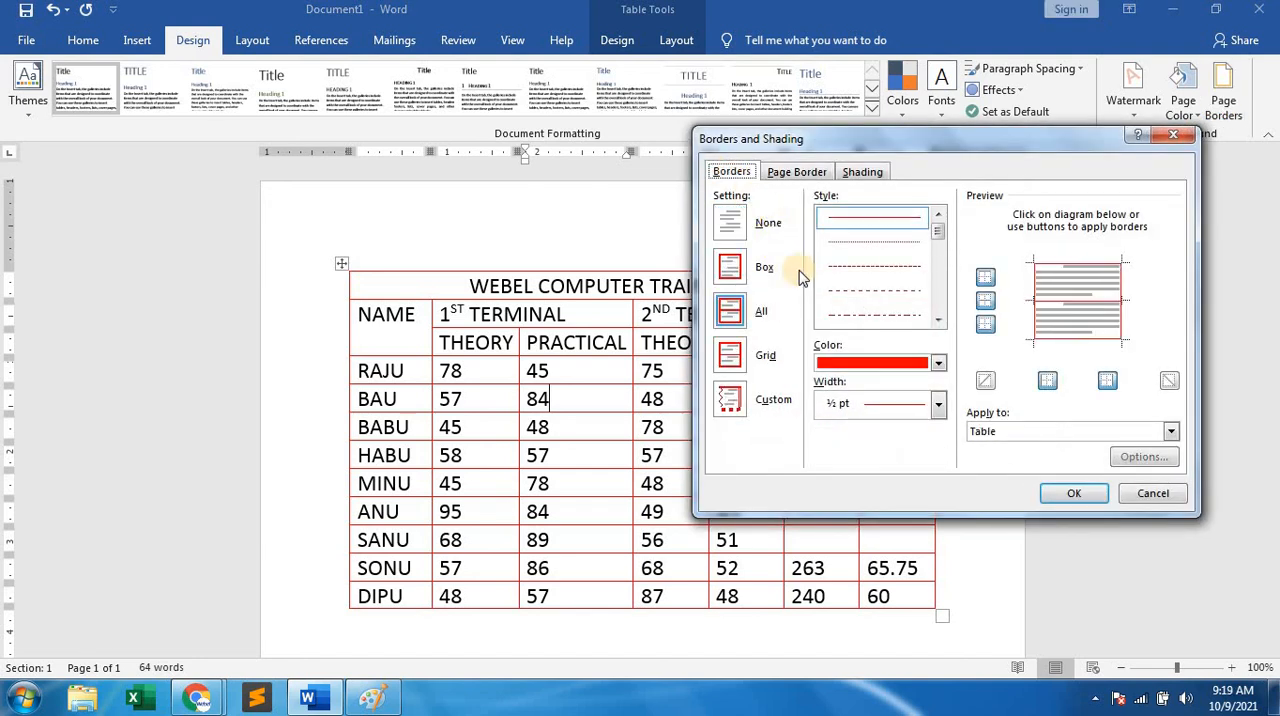
left_click(893, 366)
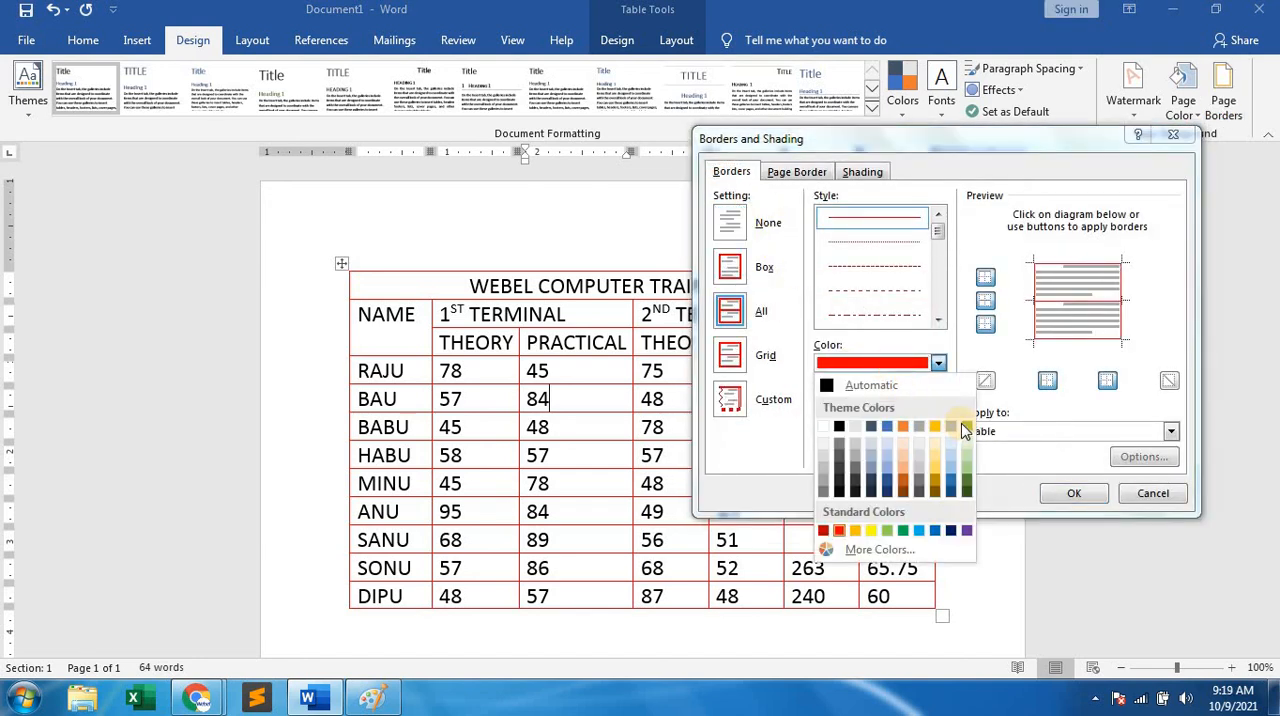
left_click(888, 427)
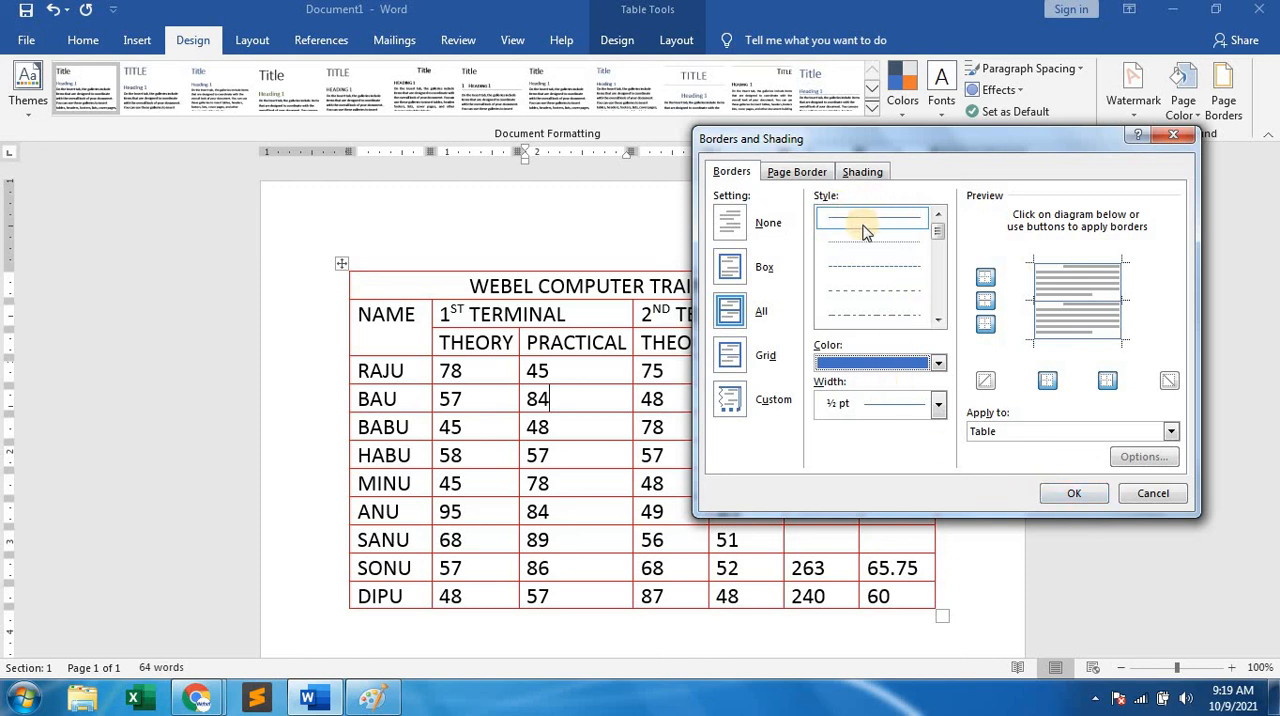
left_click_drag(937, 229, 937, 262)
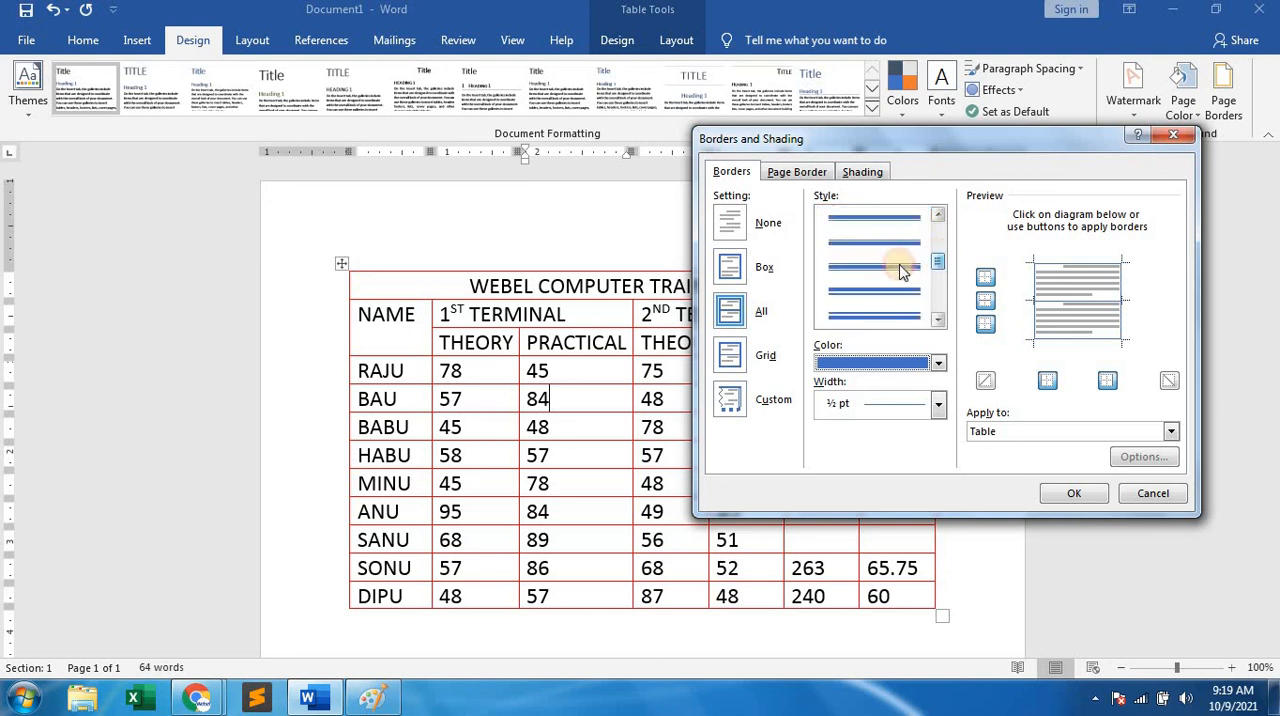
left_click(898, 268)
left_click(1073, 492)
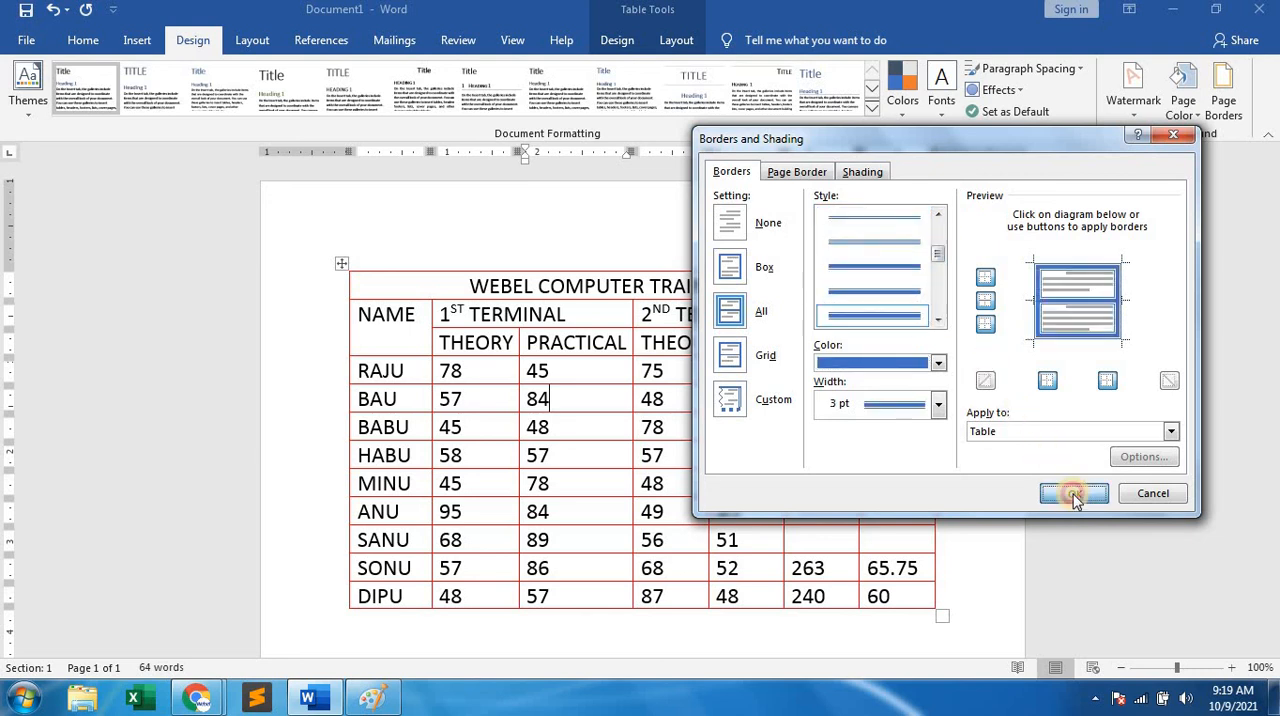
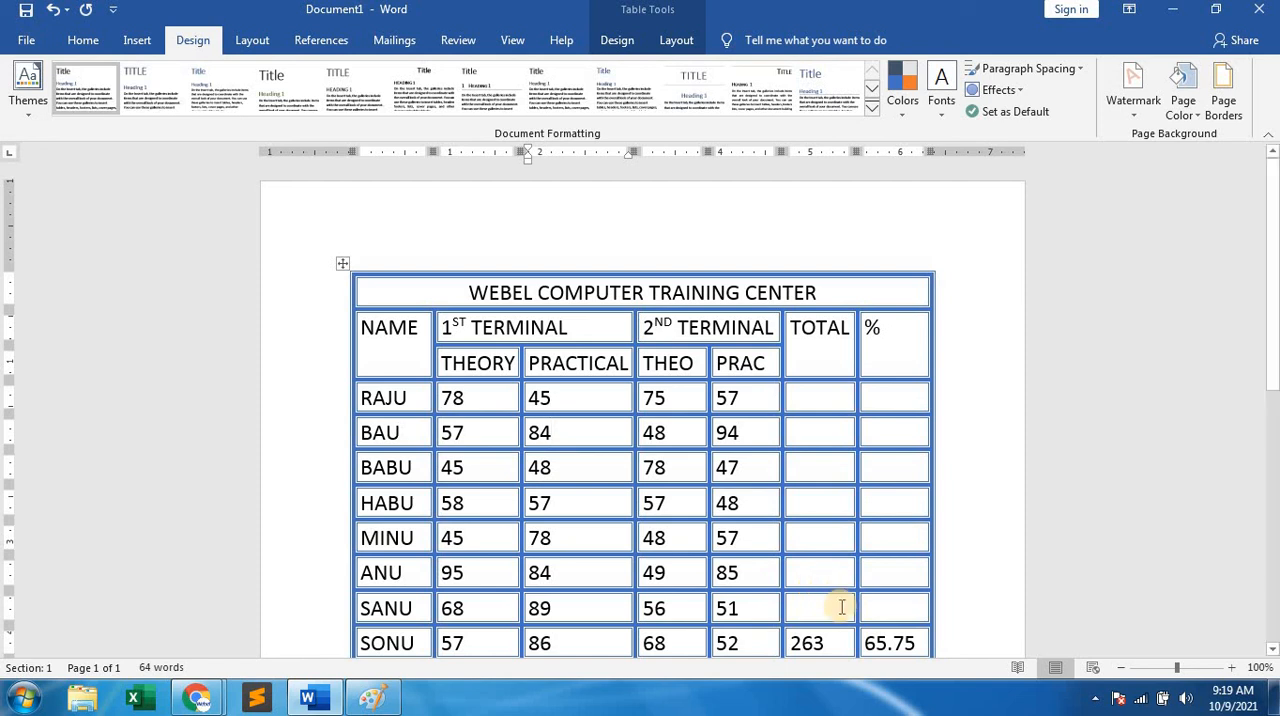
Calculate the totals of the seventh and sixth student rows in the TOTAL column with the formula =SUM(LEFT).
left_click(822, 611)
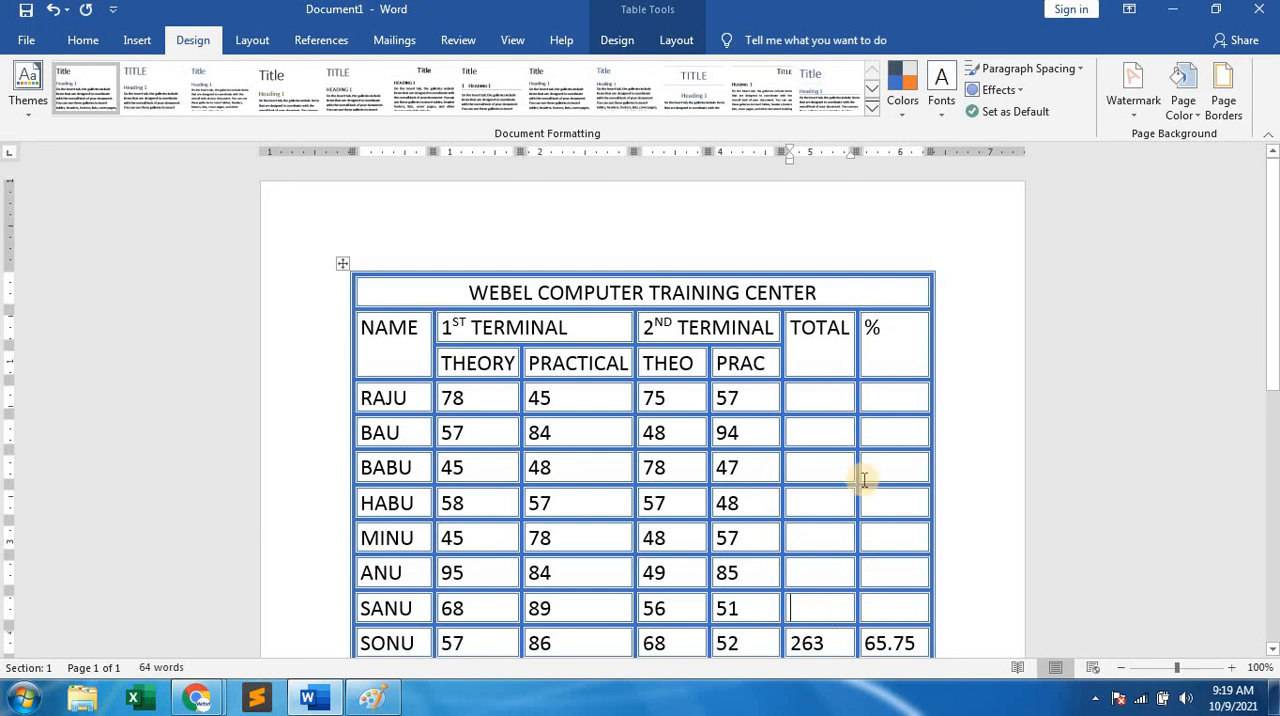
left_click(679, 42)
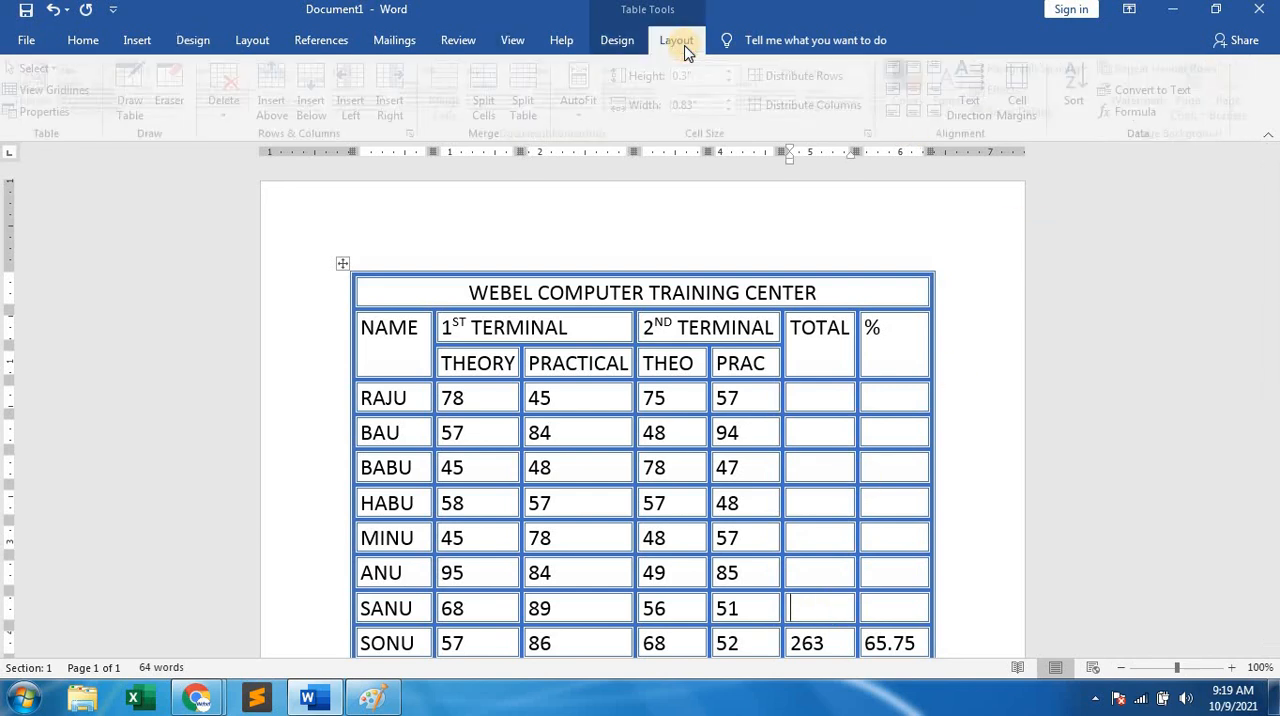
left_click(1128, 110)
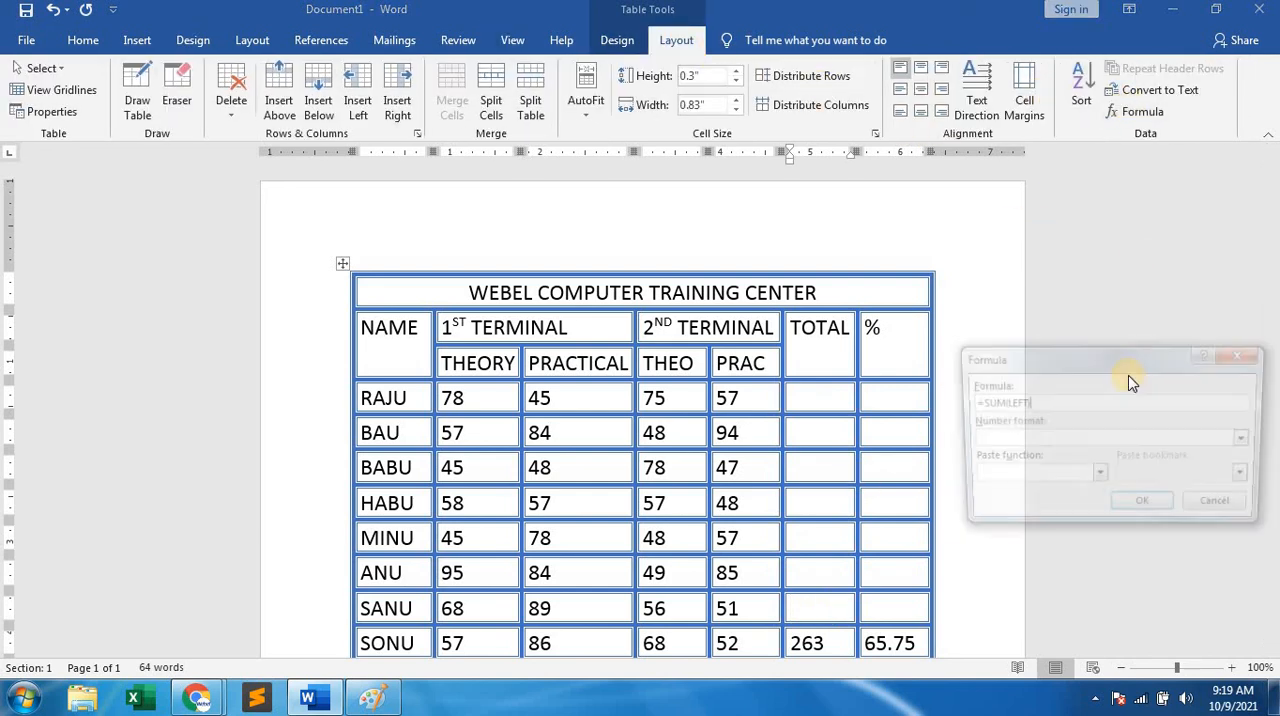
left_click(1145, 512)
left_click(817, 568)
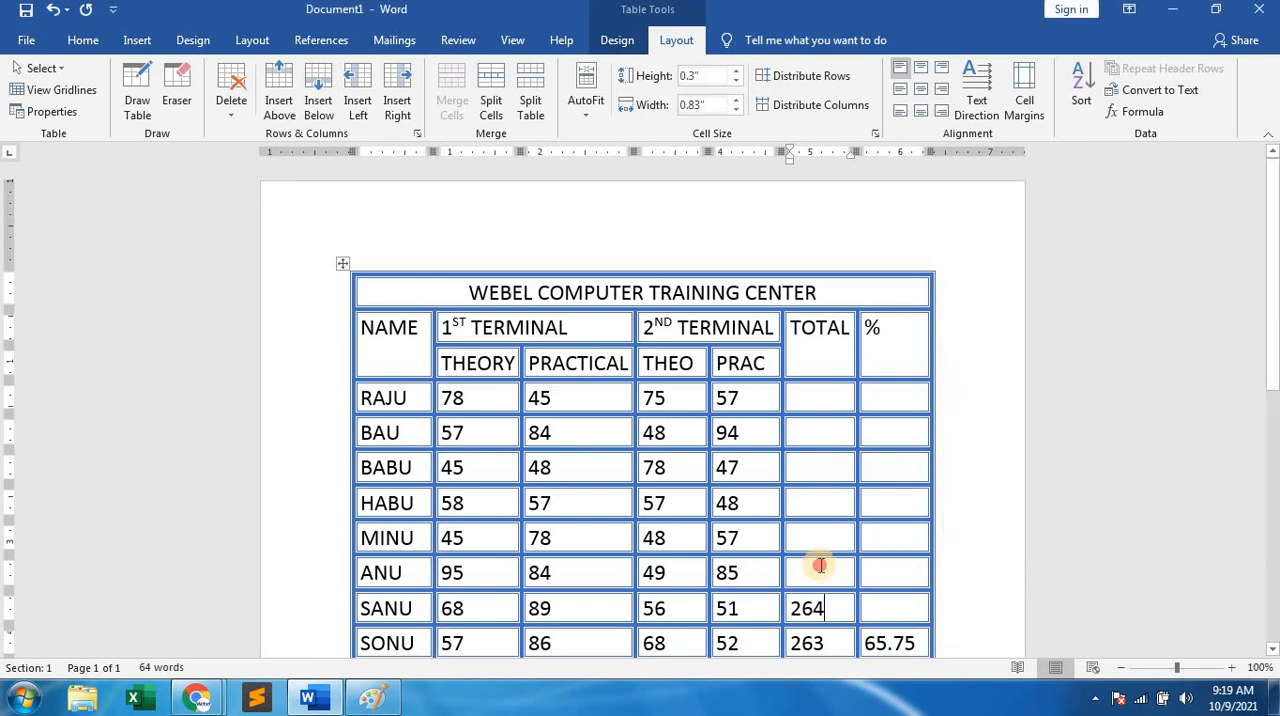
left_click(1140, 112)
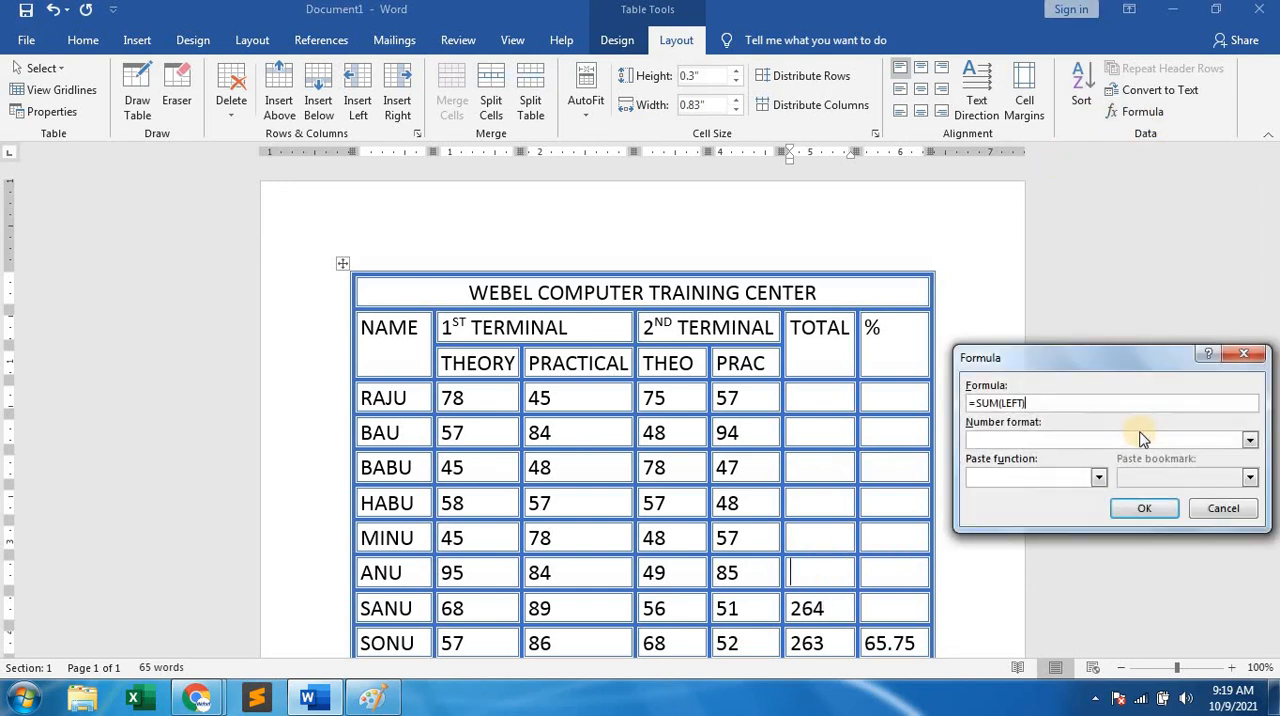
key("Return")
Fill the TOTAL cells of the fifth and fourth student rows with the formula =SUM(LEFT).
left_click(814, 540)
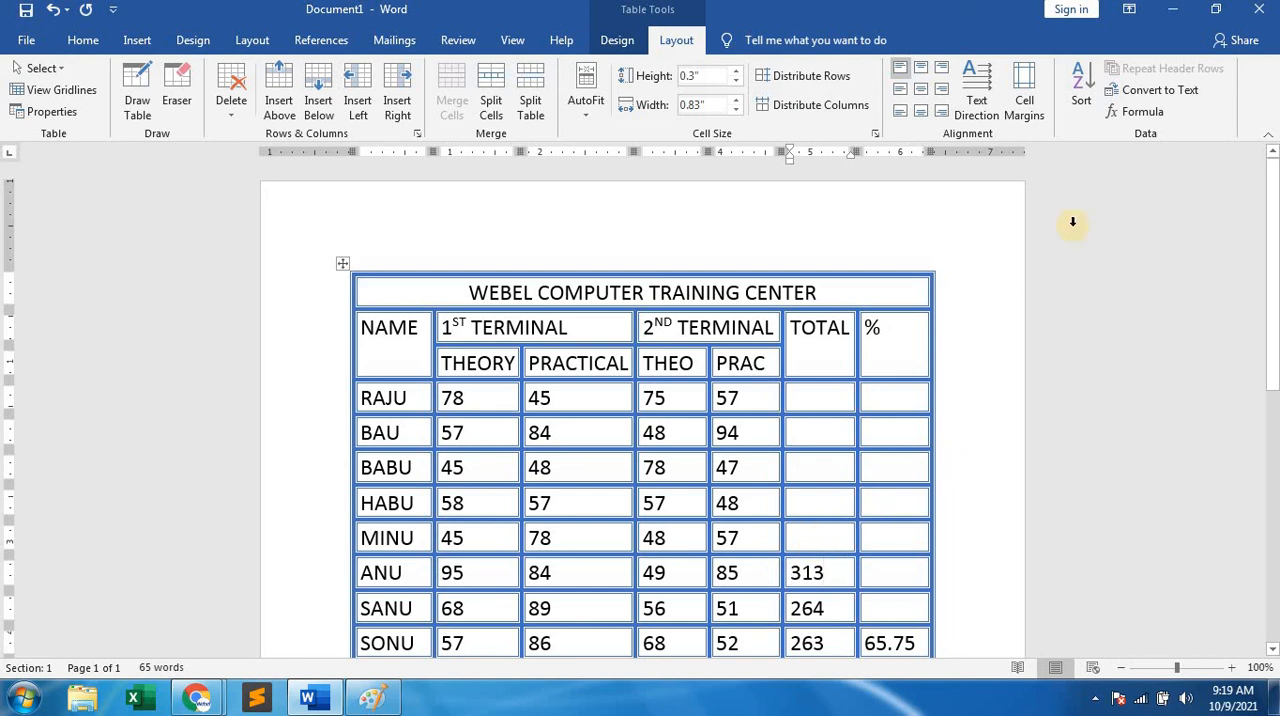
left_click(1142, 112)
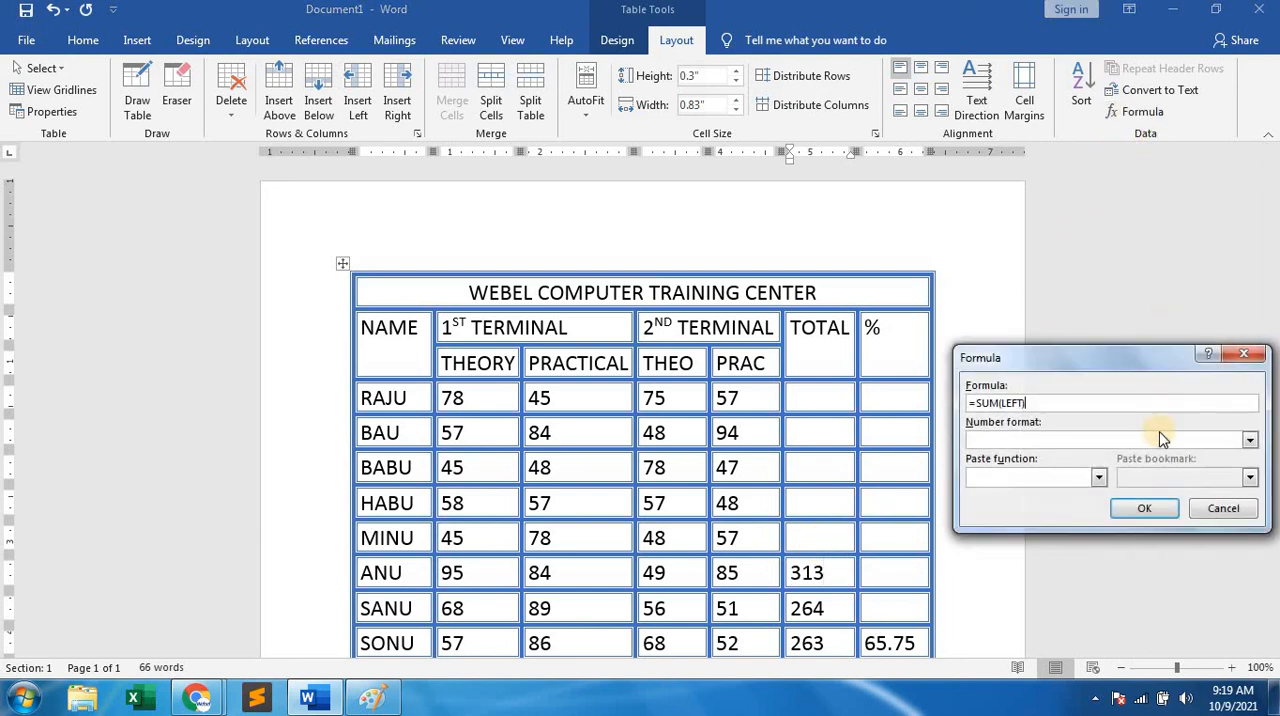
left_click(1151, 509)
left_click(814, 509)
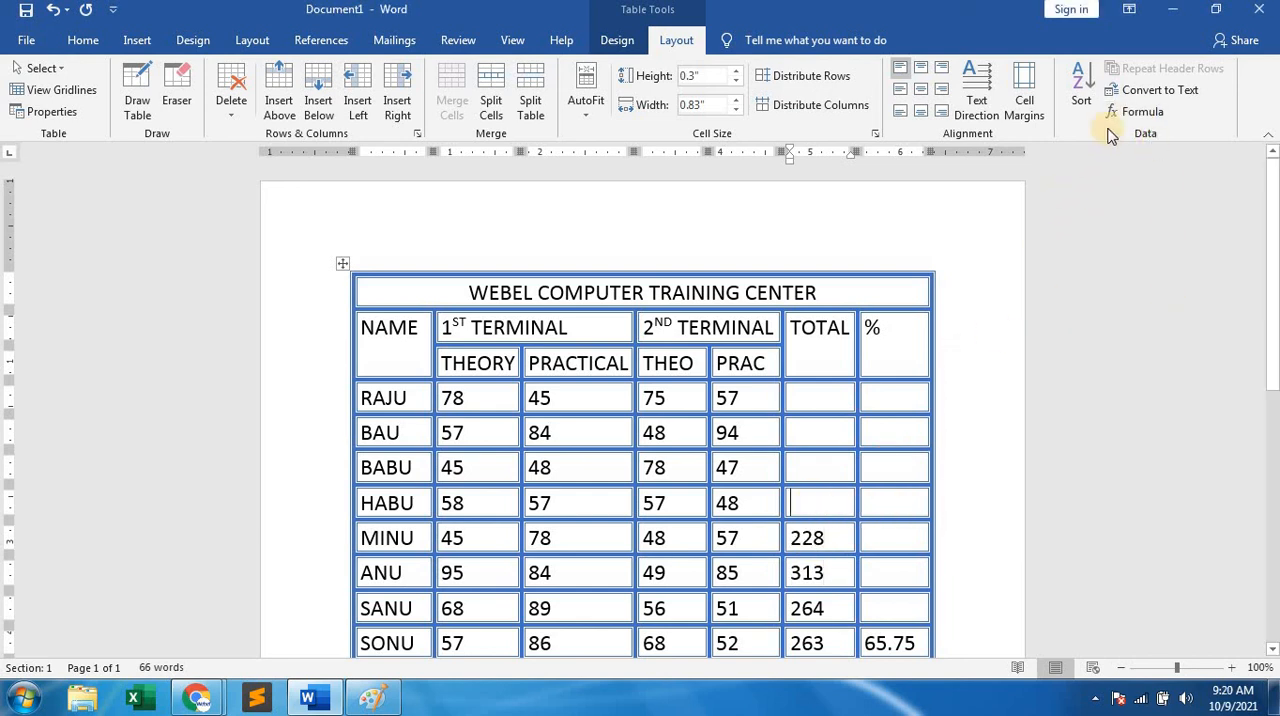
left_click(1140, 112)
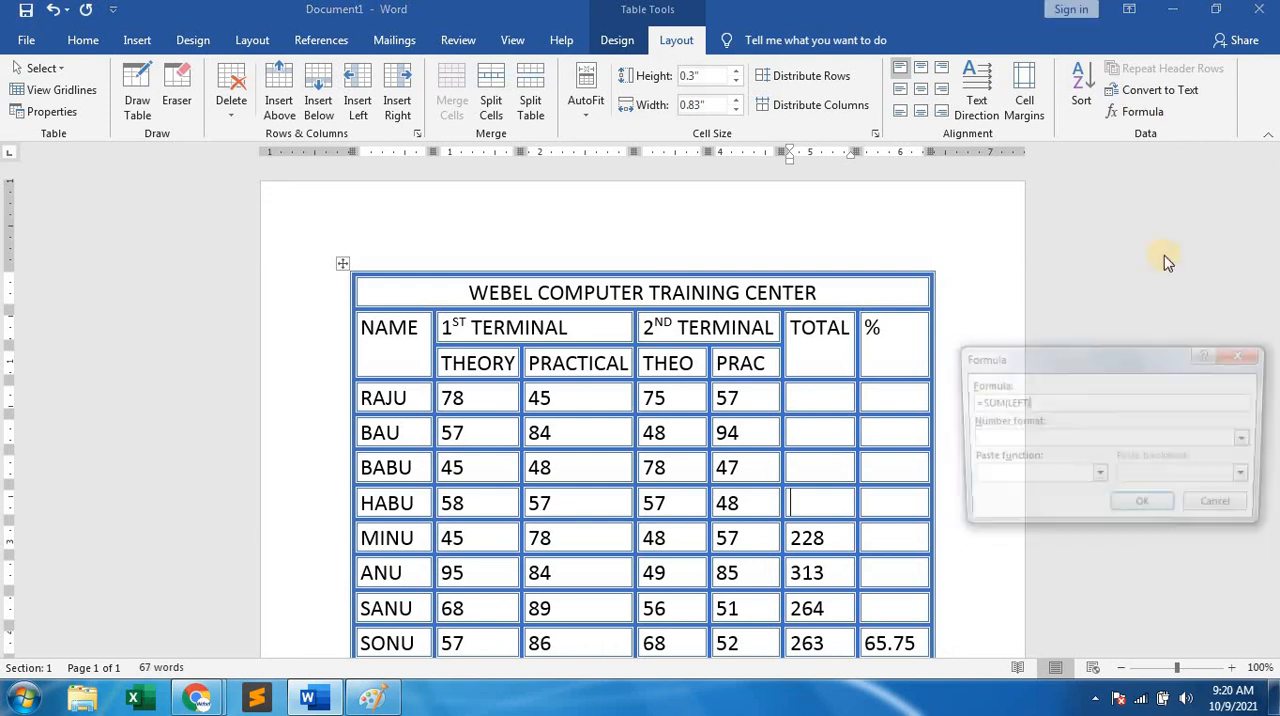
left_click(1142, 501)
Insert the formula =SUM(LEFT) in the TOTAL cells of the third and second student rows.
left_click(826, 462)
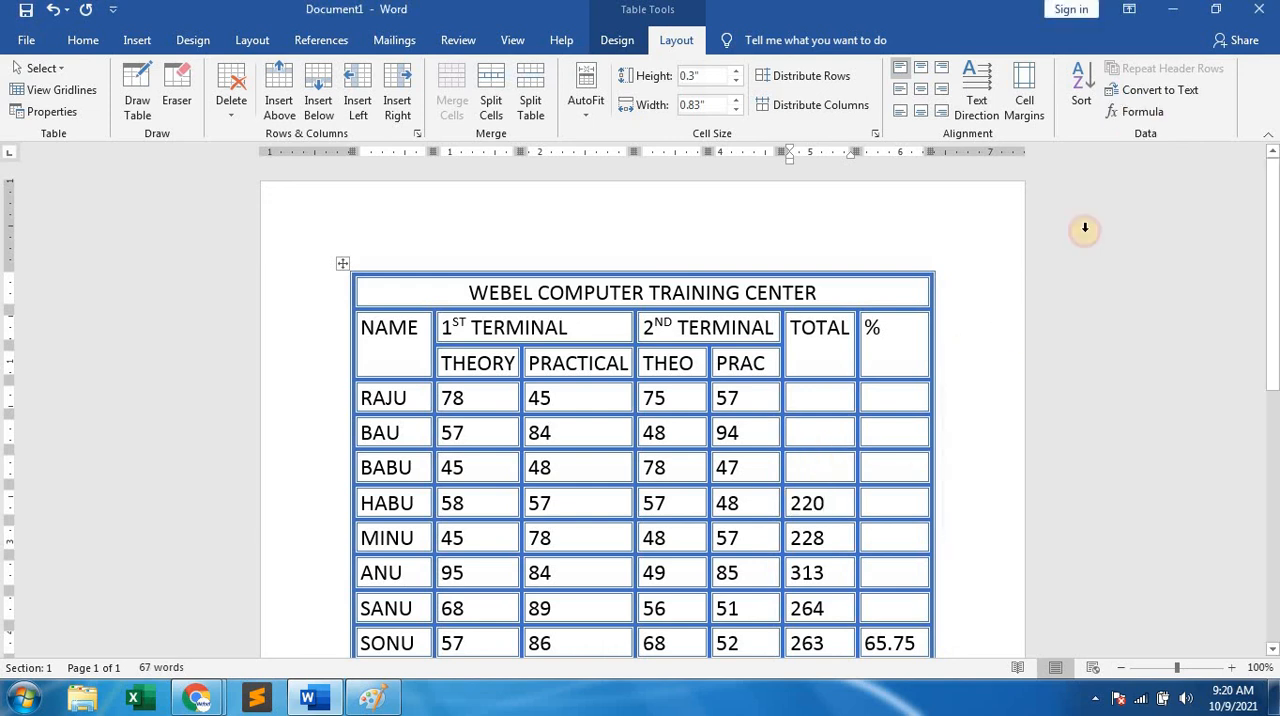
left_click(1145, 112)
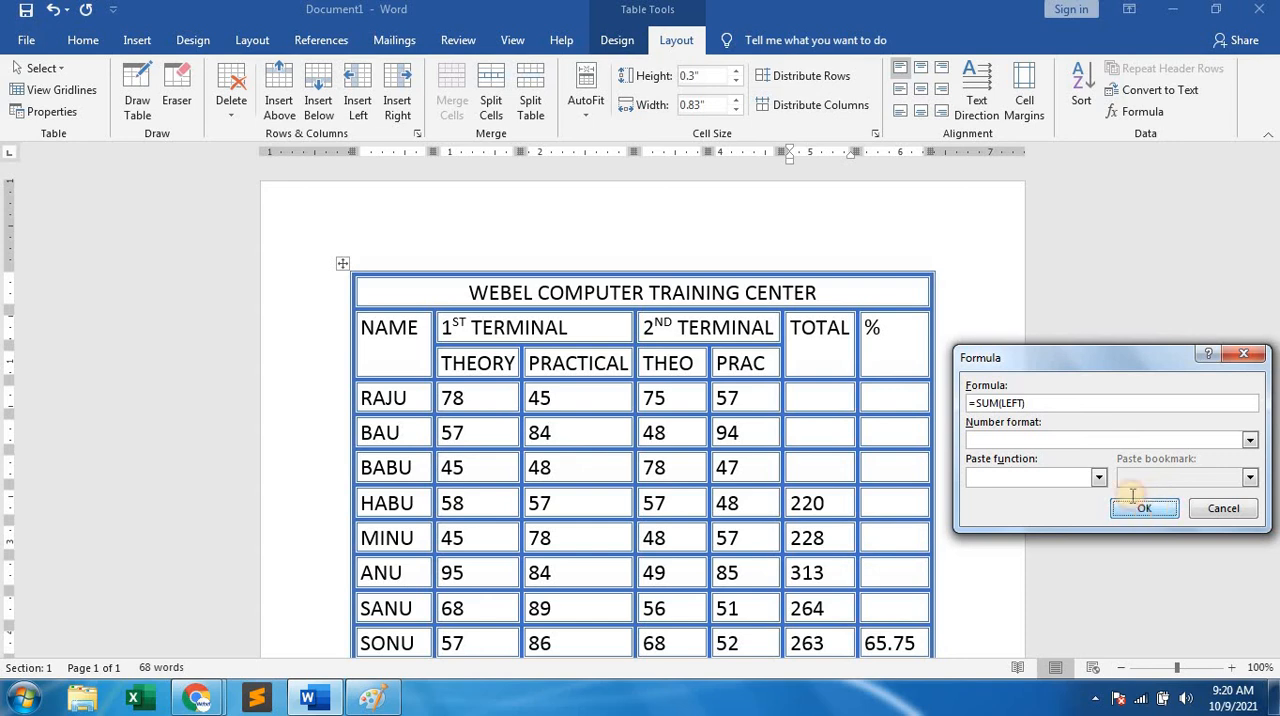
left_click(1143, 508)
left_click(808, 435)
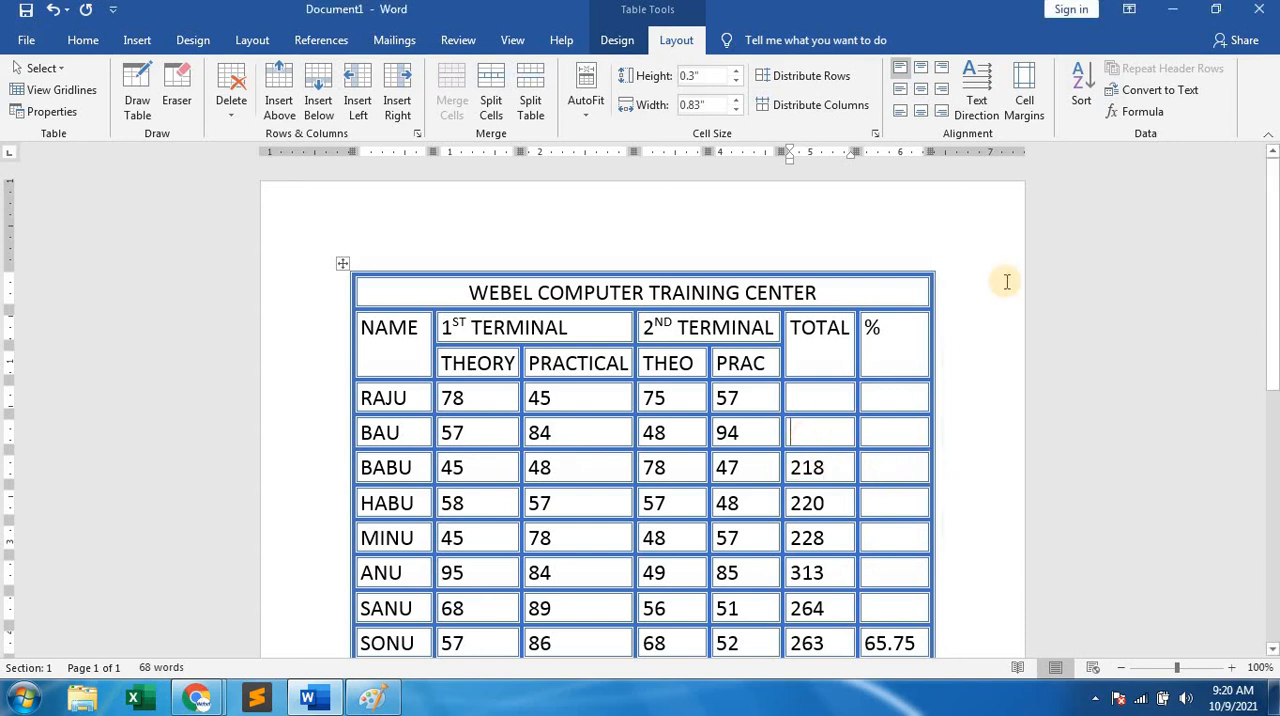
left_click(1140, 111)
left_click(1148, 509)
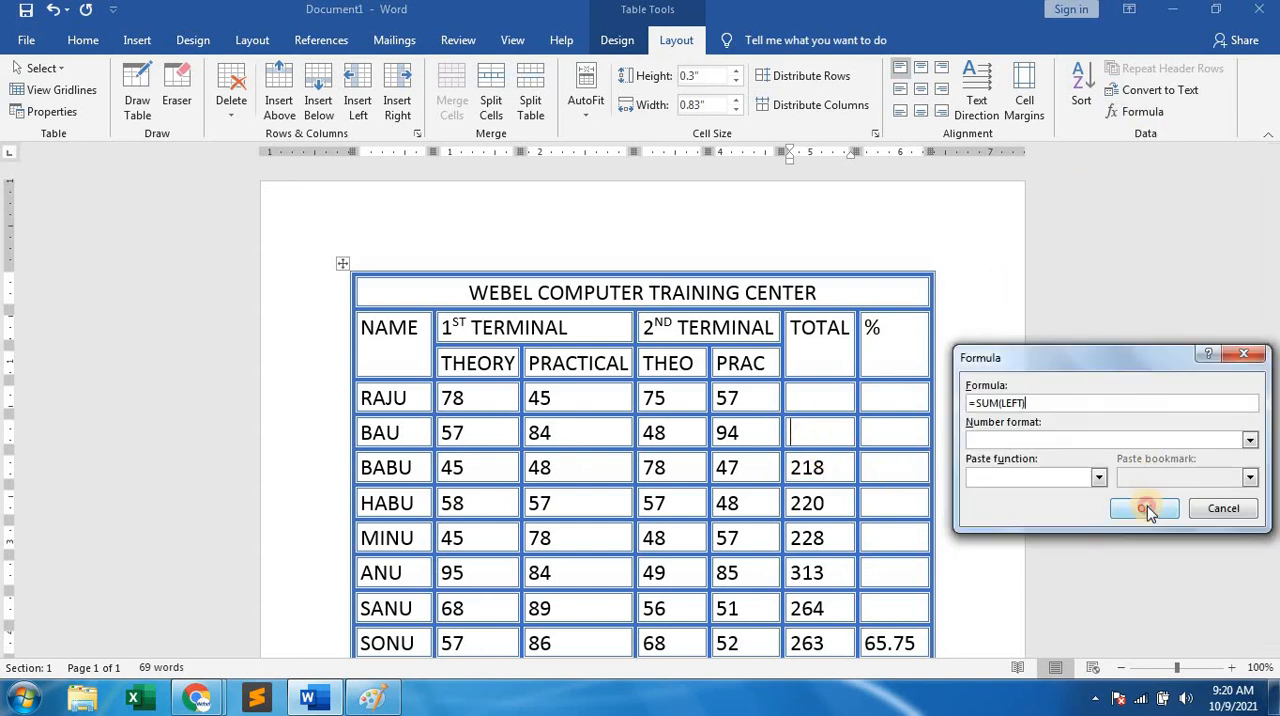
Calculate the first student row's total in the TOTAL column with the formula =SUM(LEFT).
left_click(794, 398)
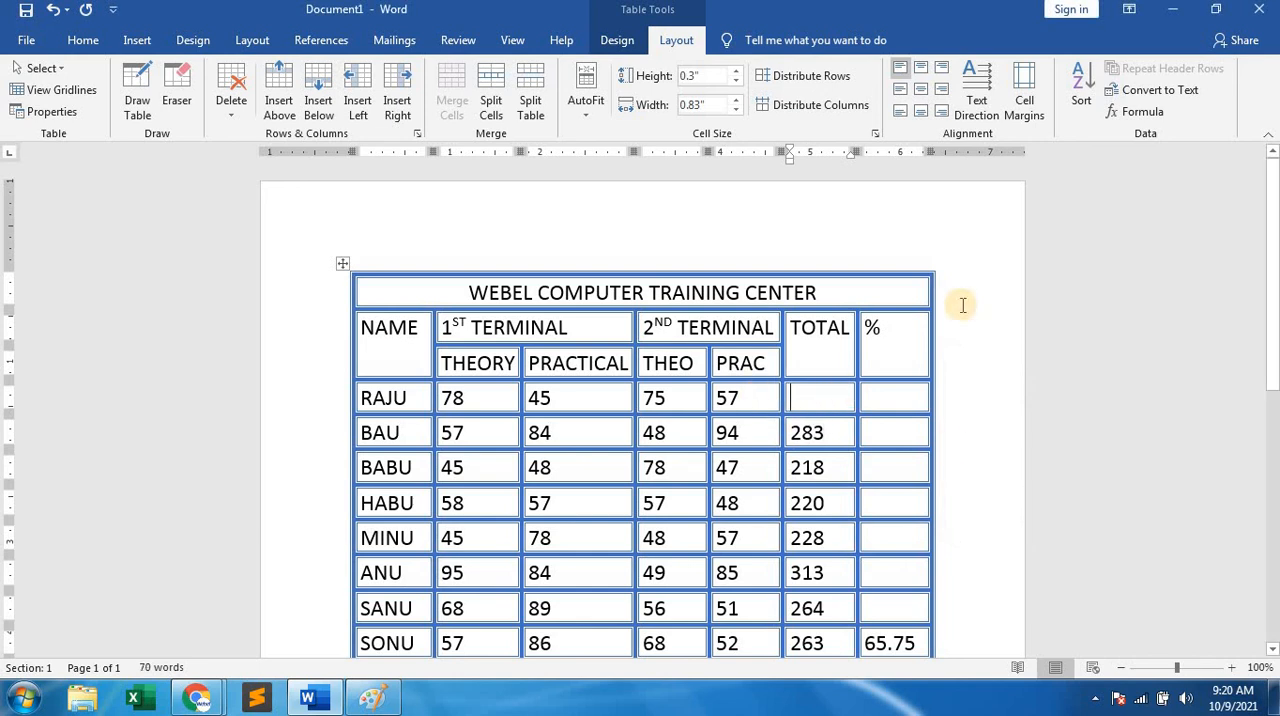
left_click(1140, 111)
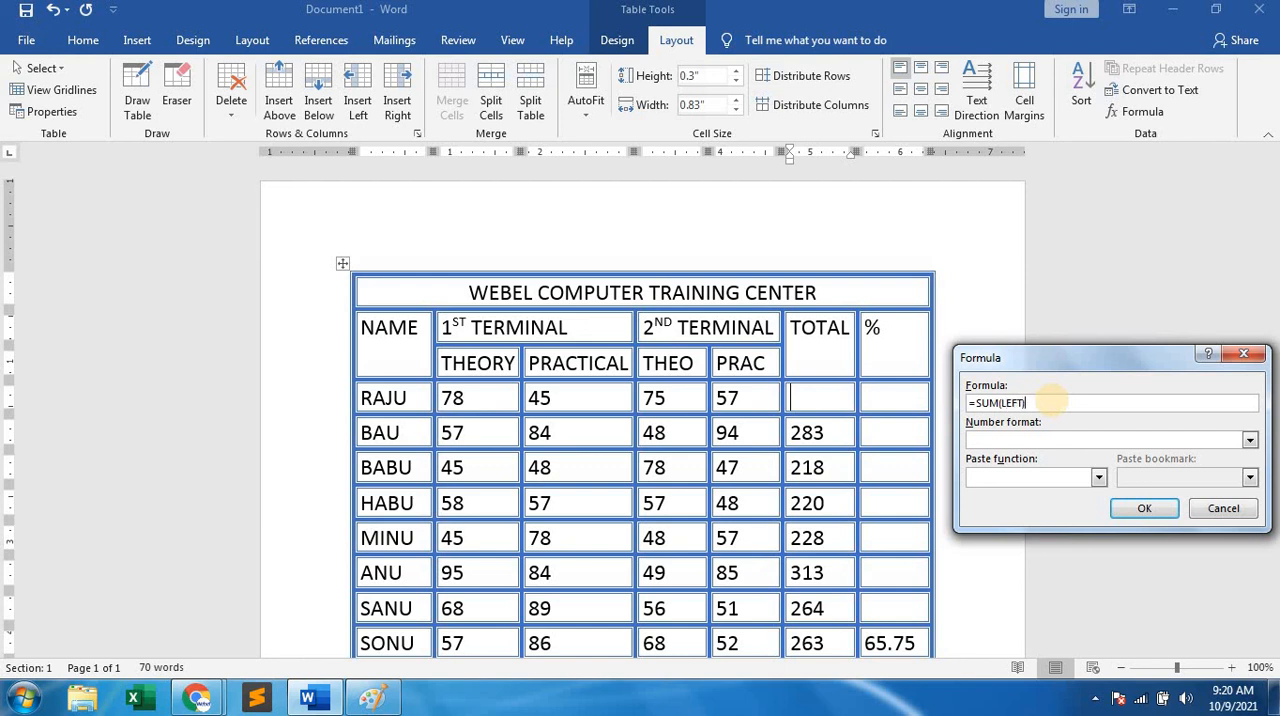
left_click(1144, 508)
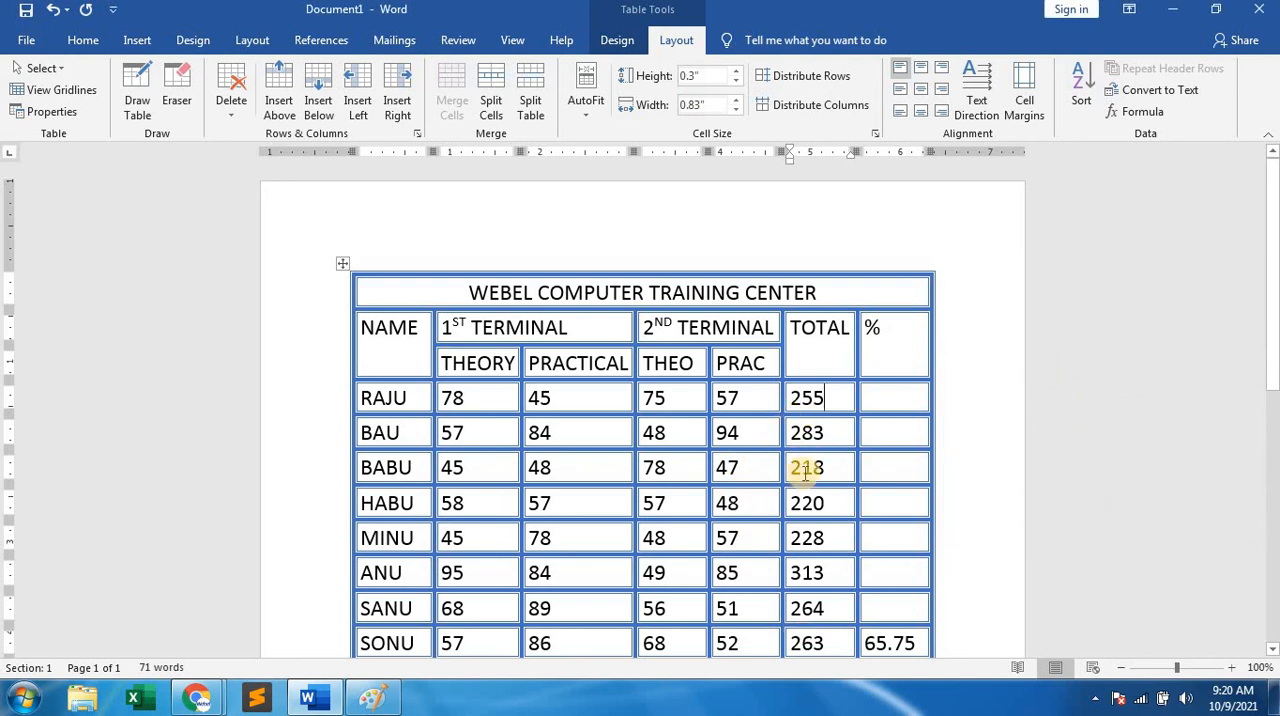
Try to sort the marks table from the fourth student row's TOTAL cell.
scroll(806, 470, "down", 3)
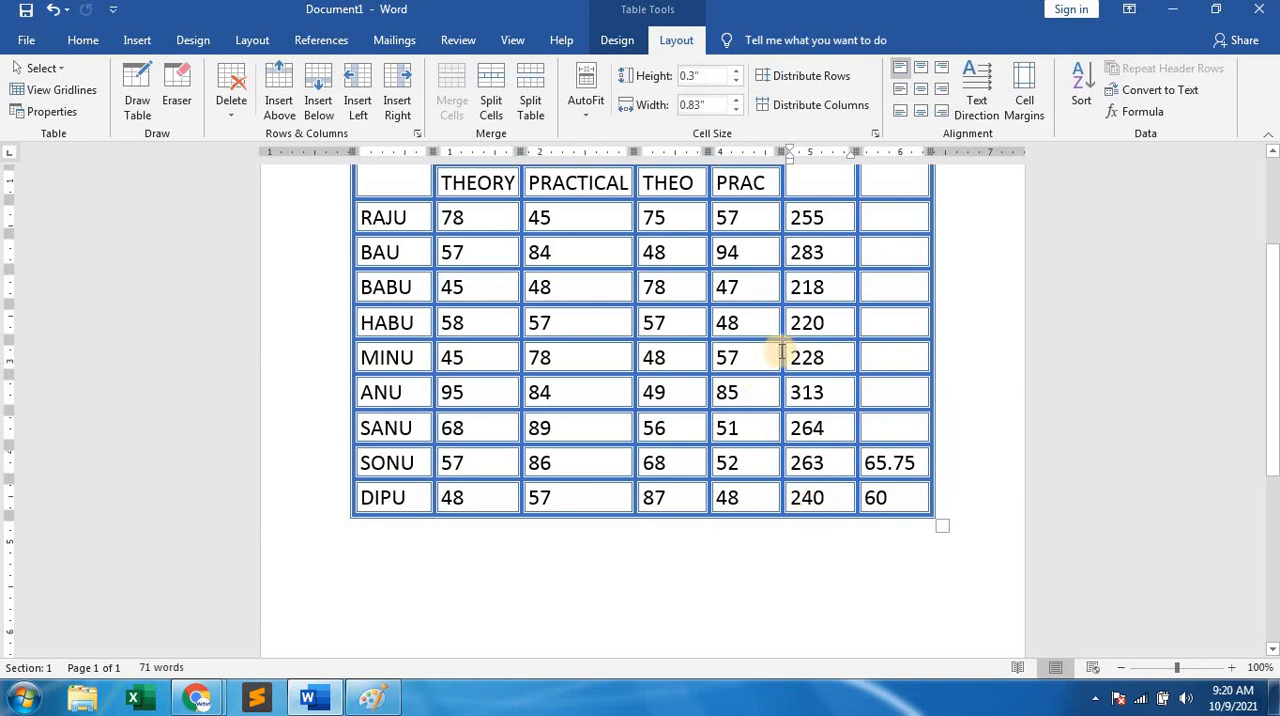
double_click(805, 330)
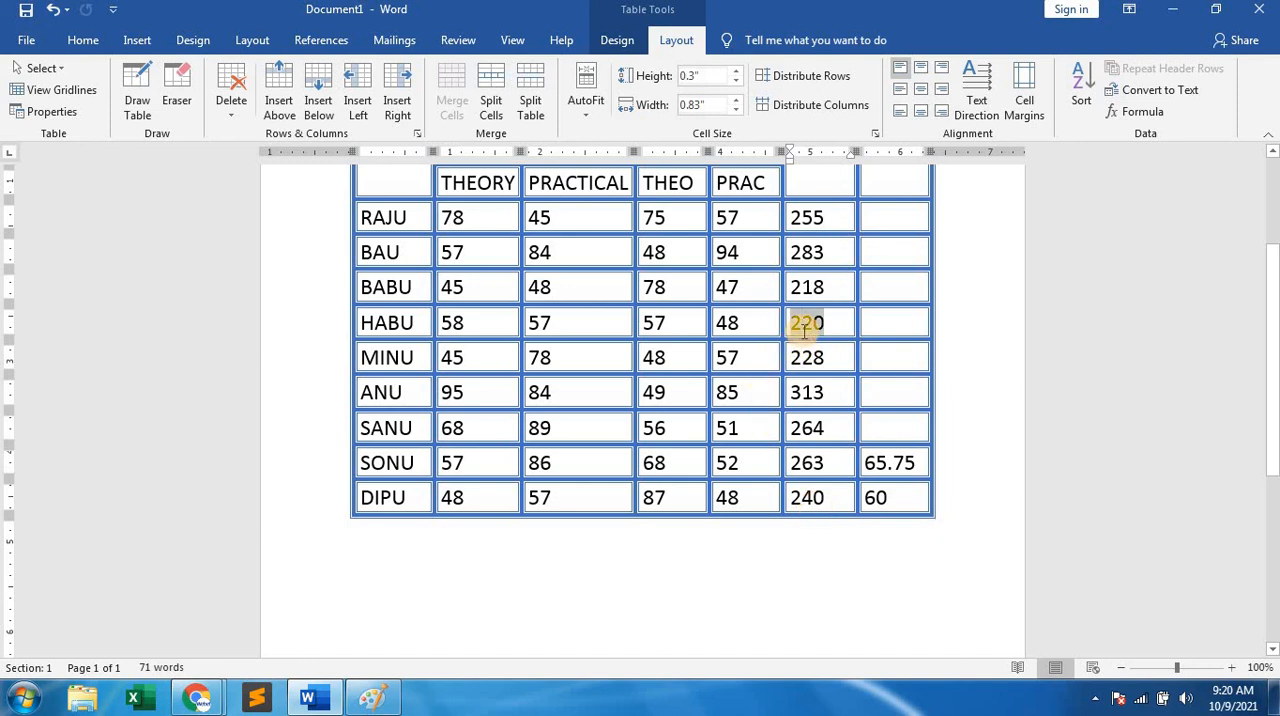
left_click(842, 322)
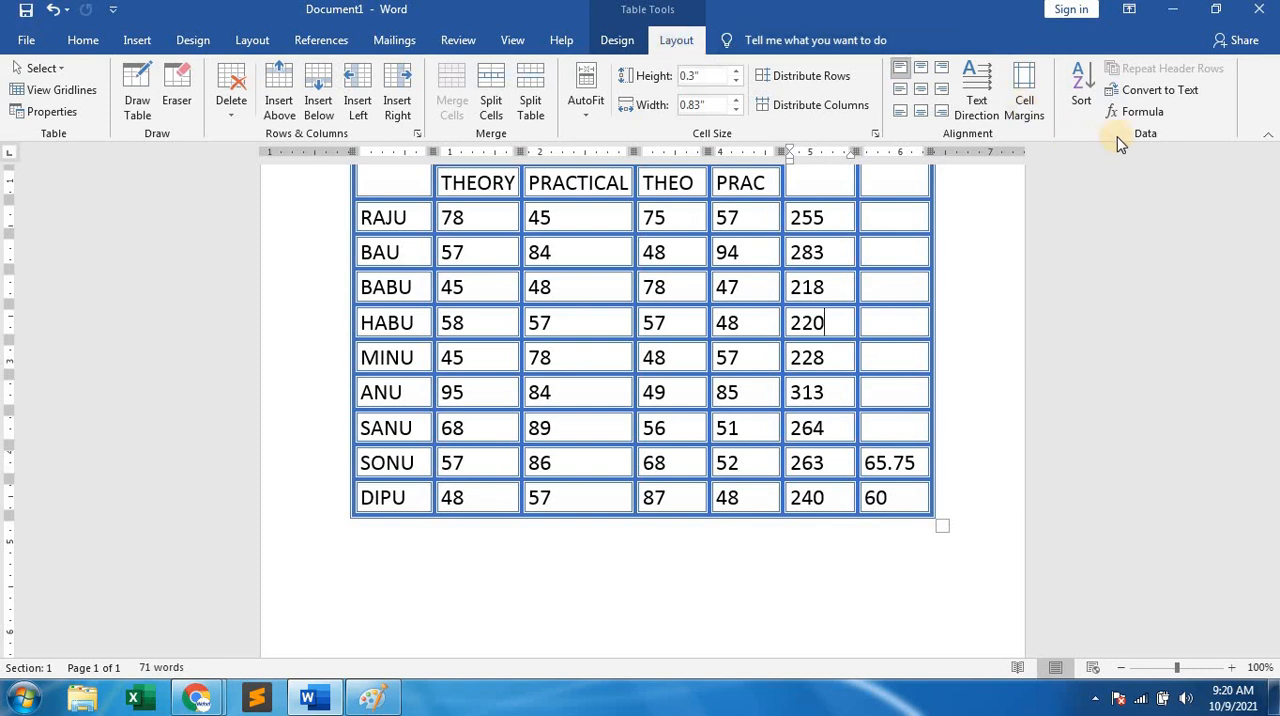
left_click(1089, 83)
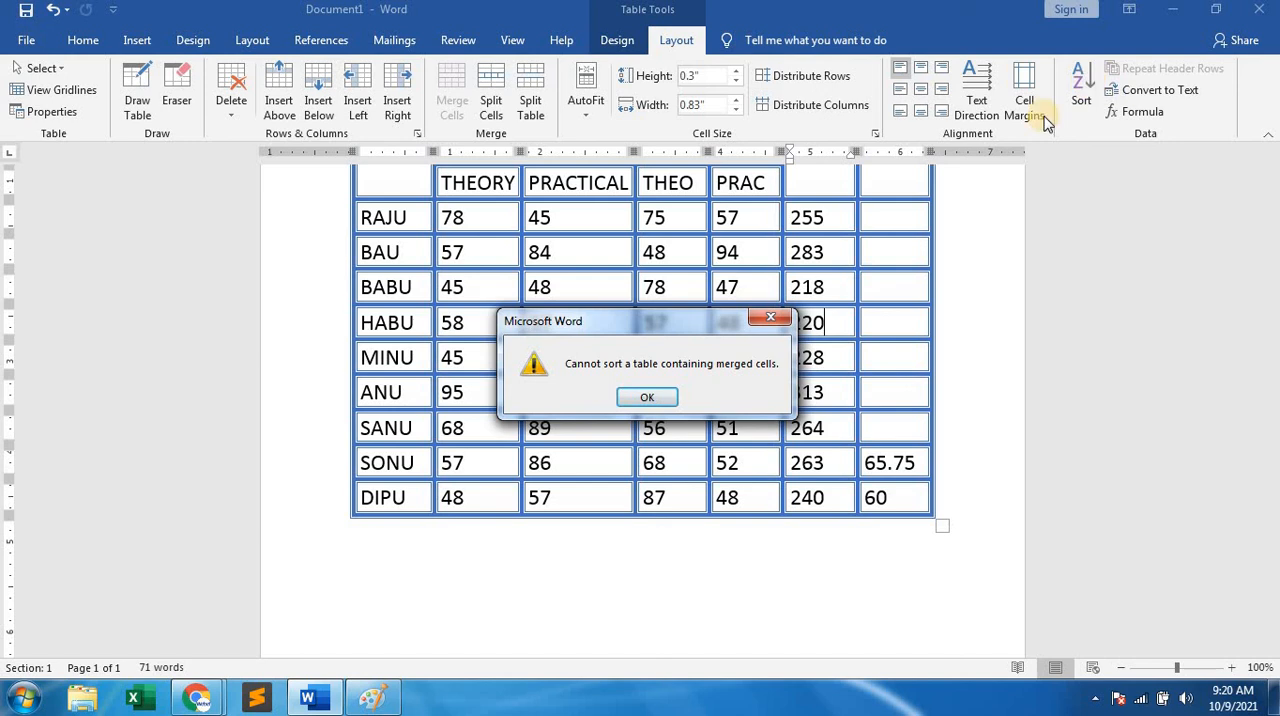
left_click(650, 398)
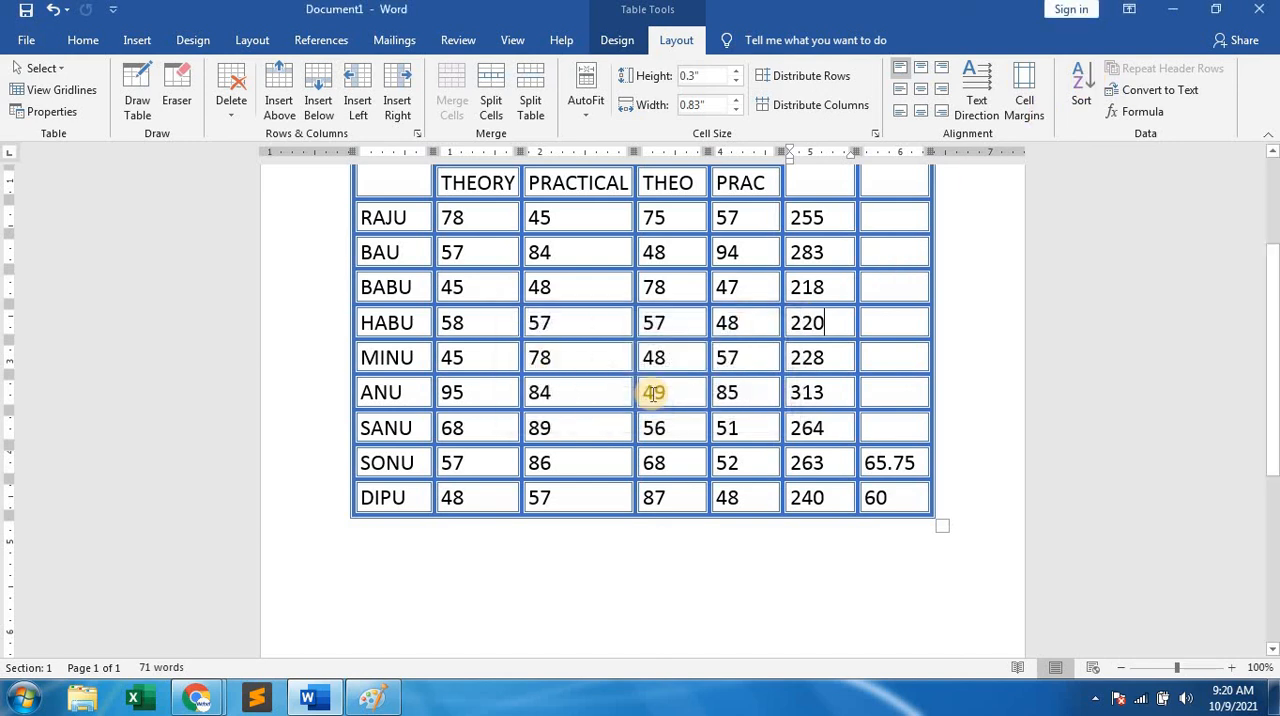
Select the TOTAL column cells of all student rows, from the first student to the last.
scroll(809, 394, "up", 2)
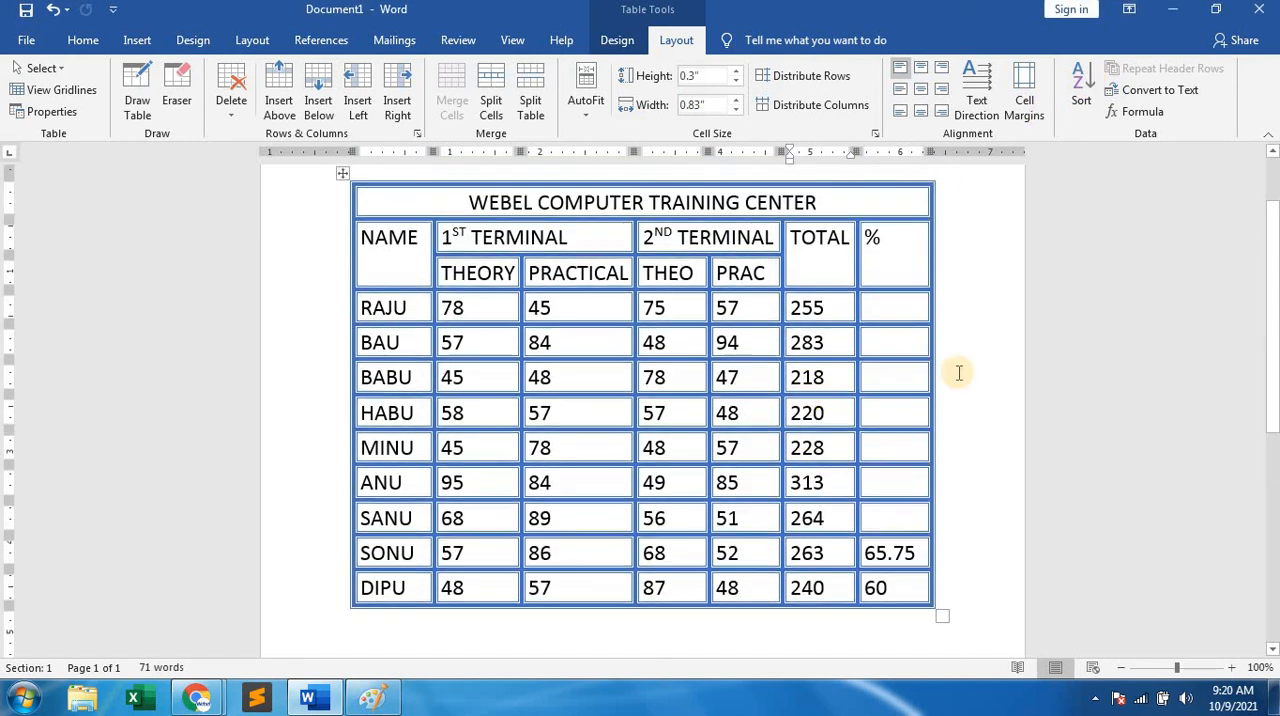
left_click(973, 366)
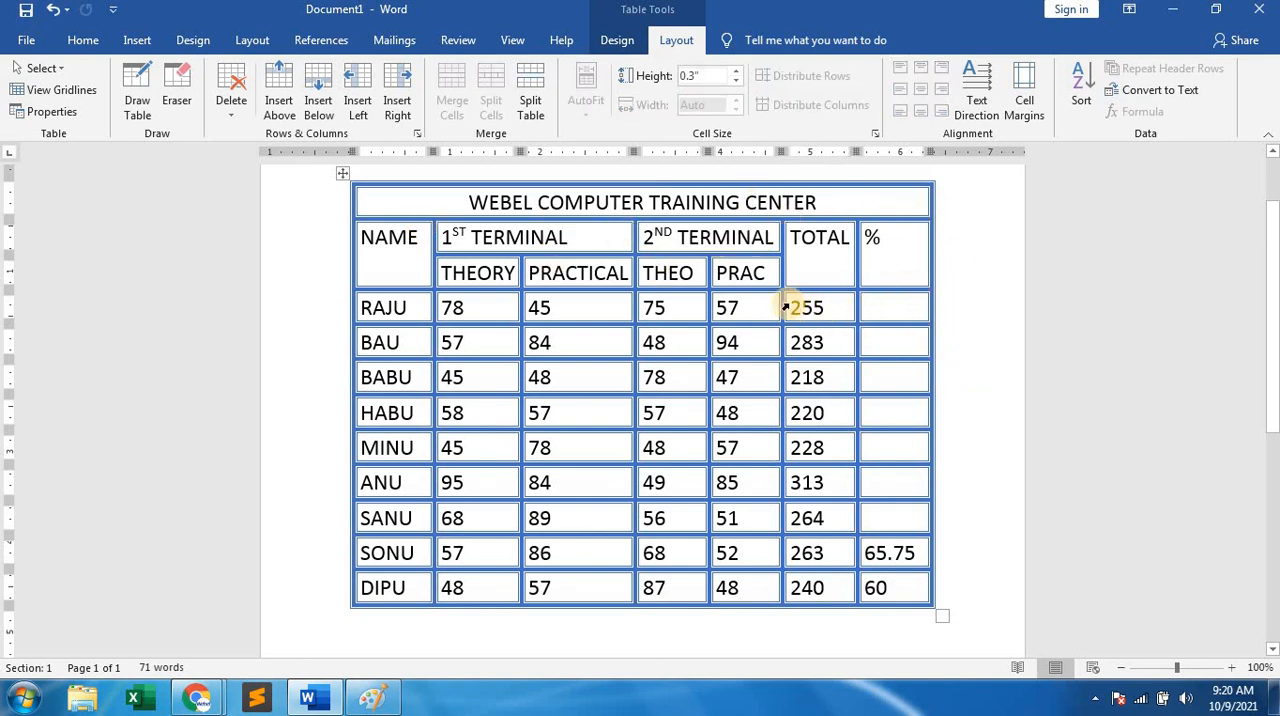
mouse_move(800, 306)
left_mouse_down()
mouse_move(814, 423)
mouse_move(808, 586)
left_mouse_up()
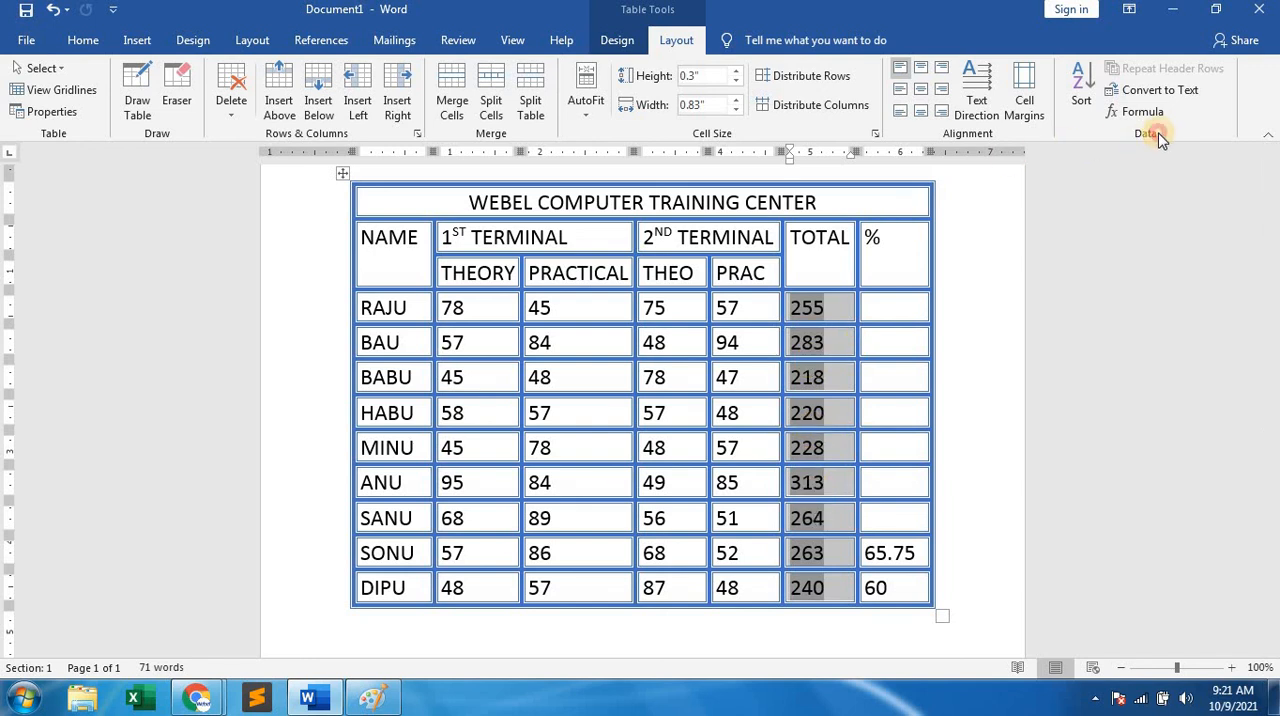
left_click(1081, 88)
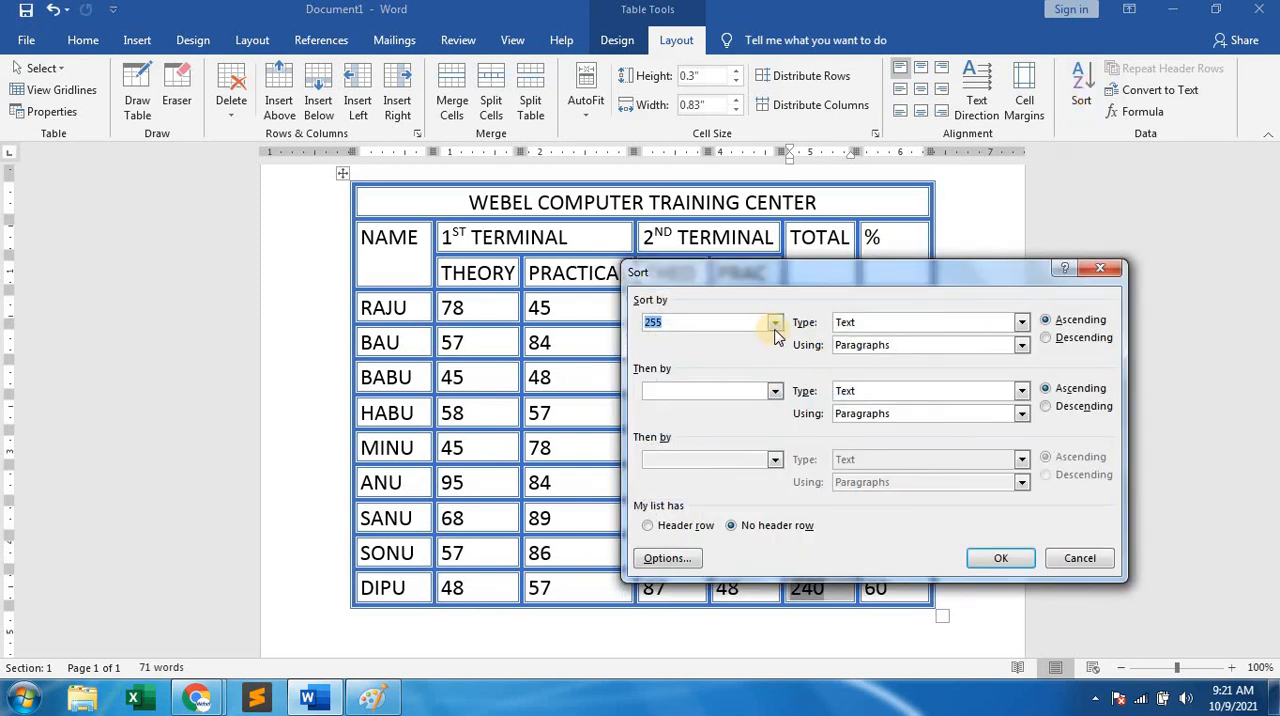
left_click(1047, 338)
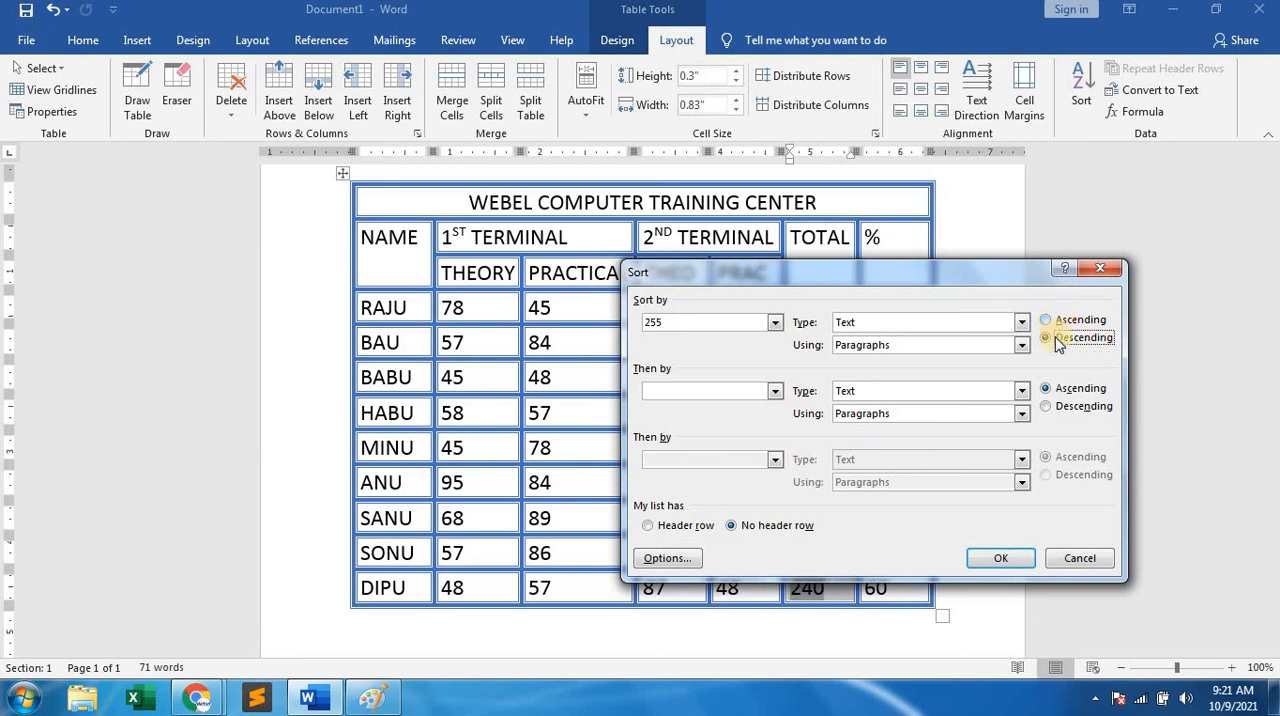
left_click(1008, 562)
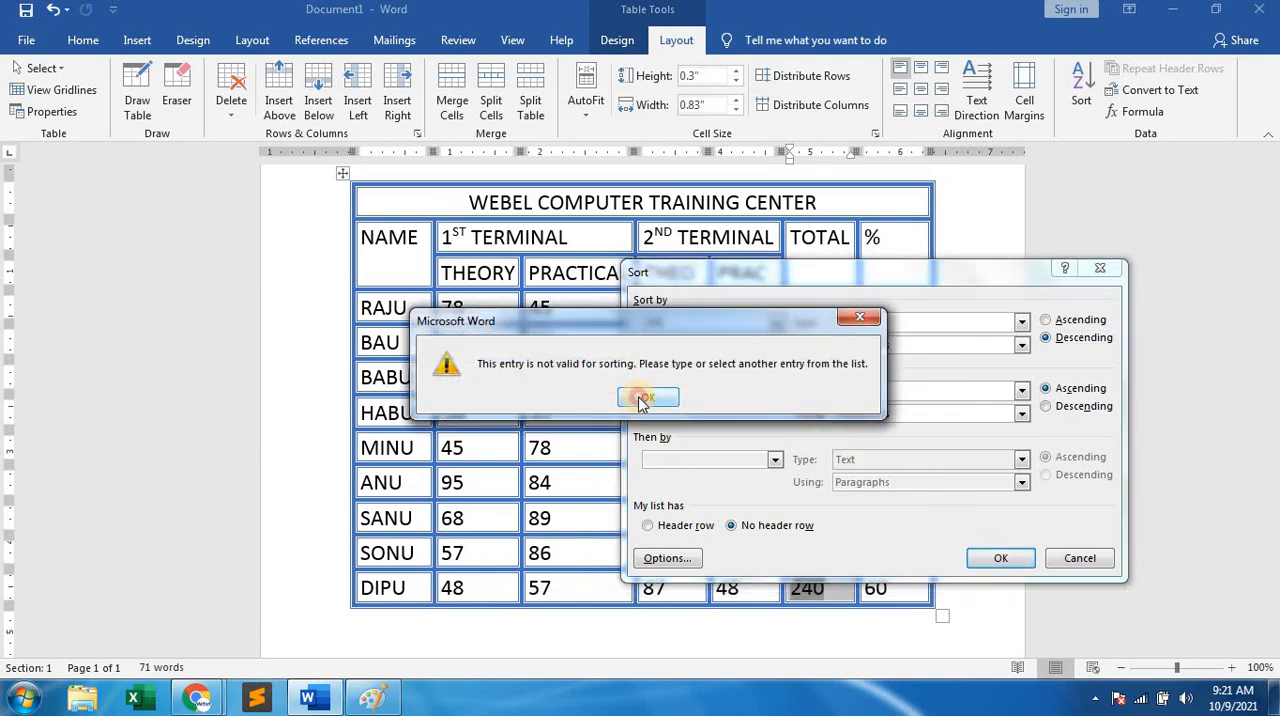
left_click(640, 400)
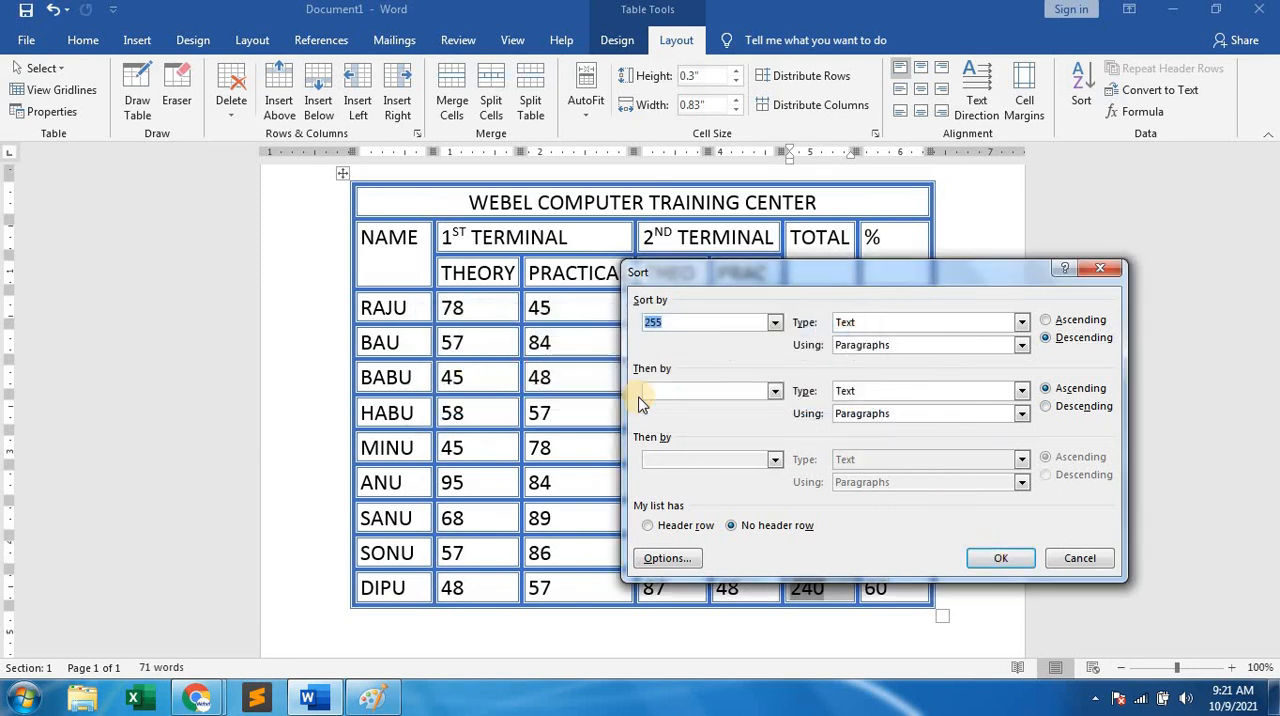
left_click(775, 322)
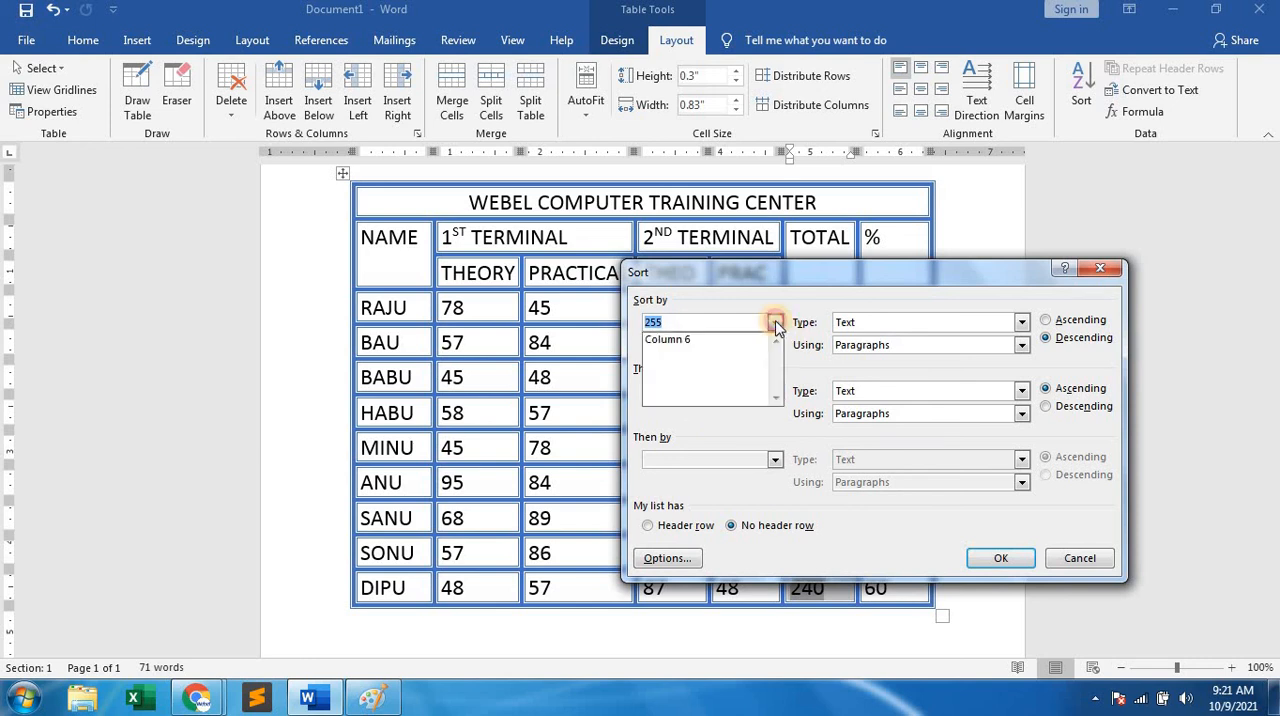
left_click(688, 339)
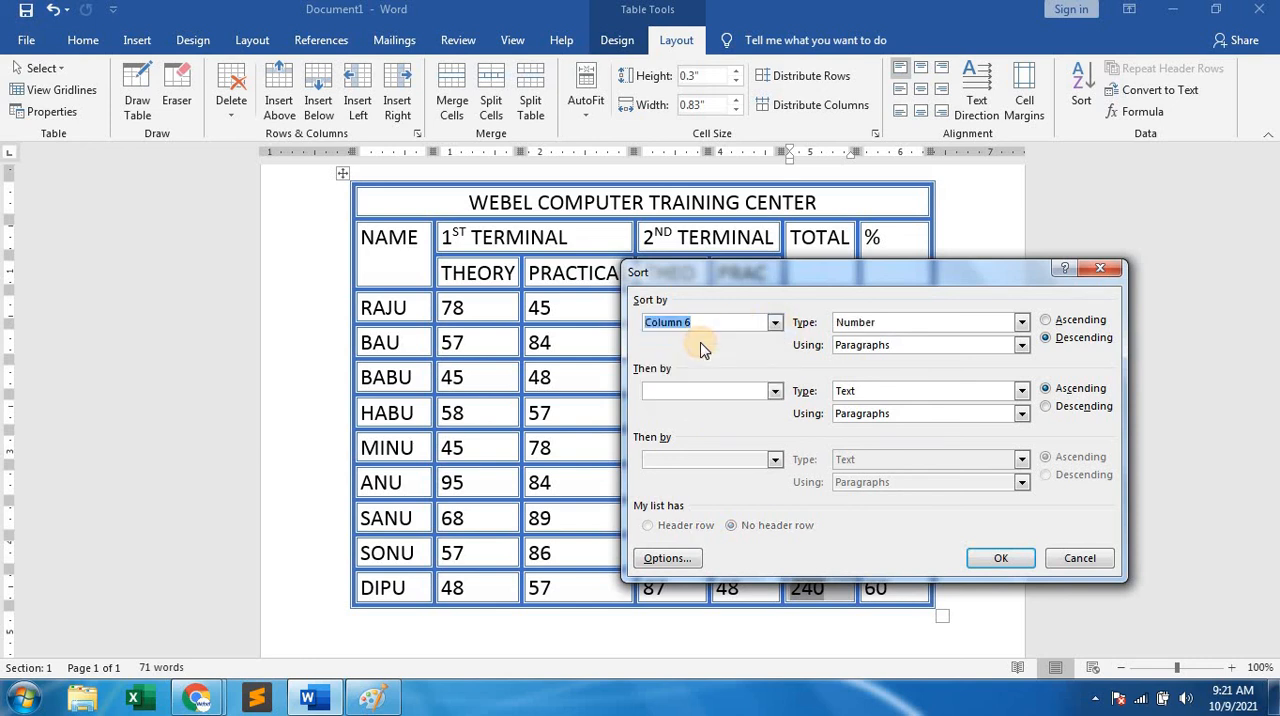
left_click(1100, 268)
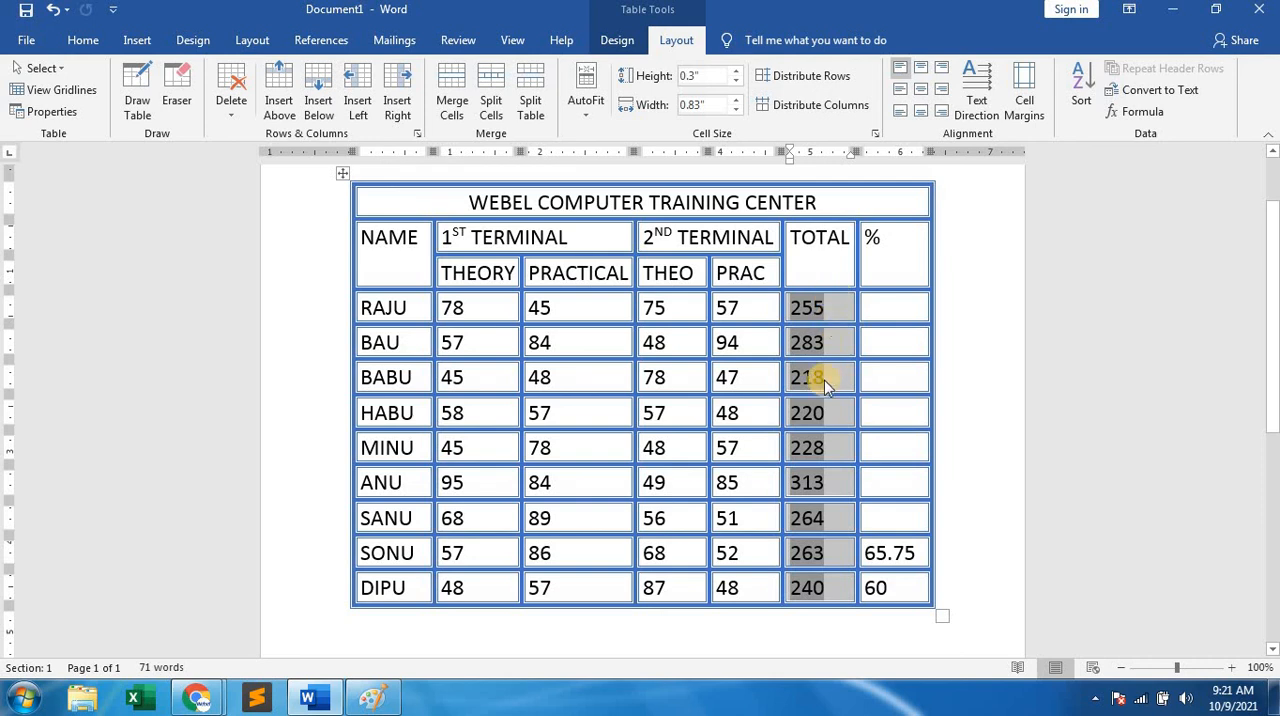
Sort the student rows by Column 6, the TOTAL column, as numbers in descending order.
left_click(1074, 78)
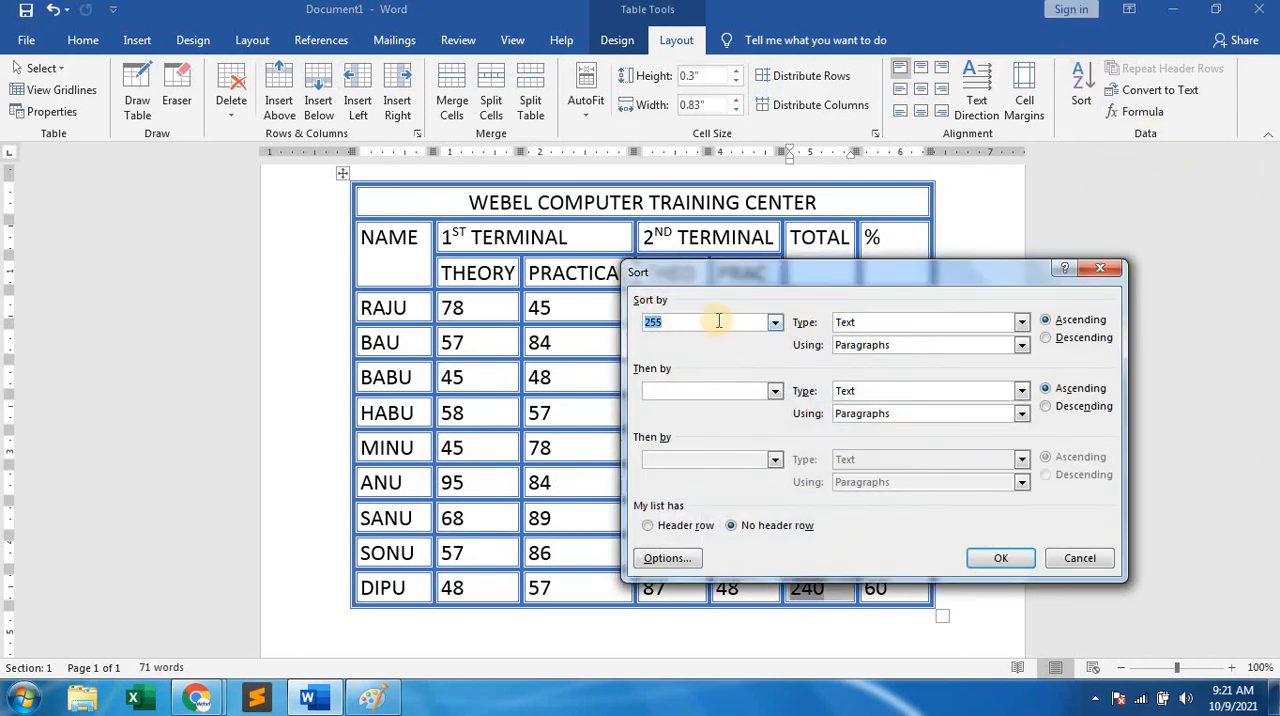
left_click(774, 322)
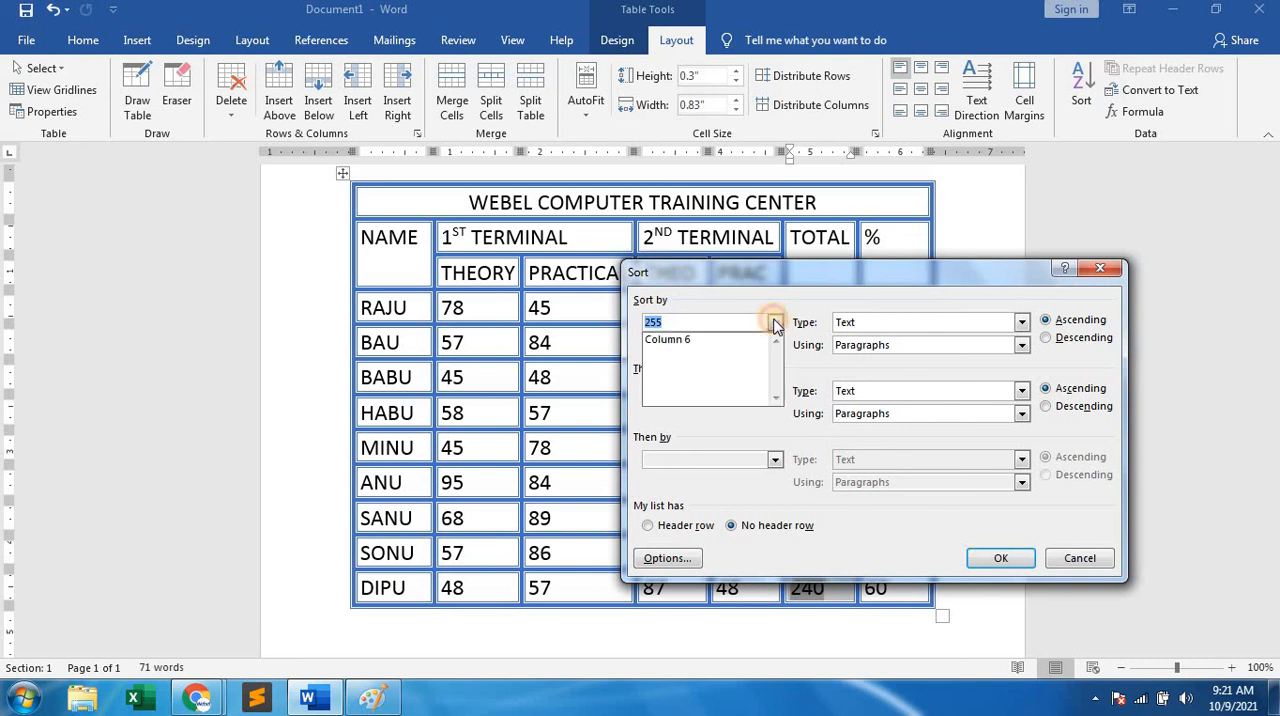
left_click(685, 341)
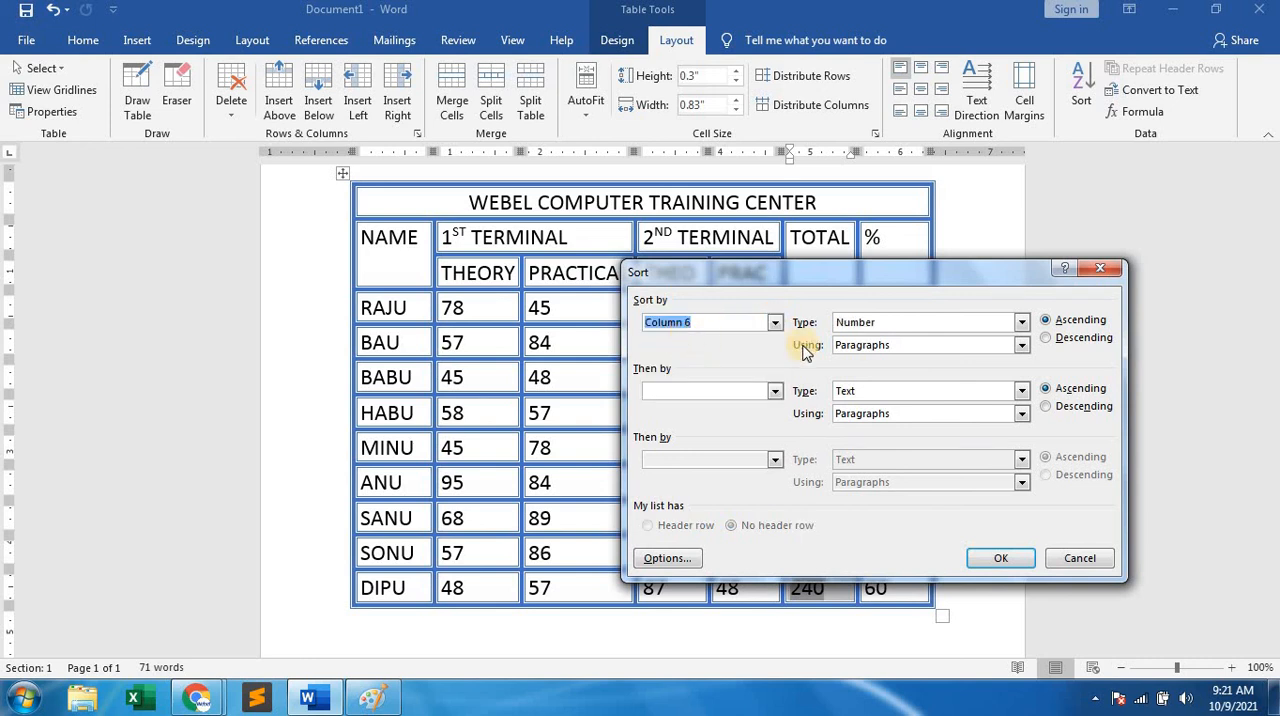
left_click(1075, 338)
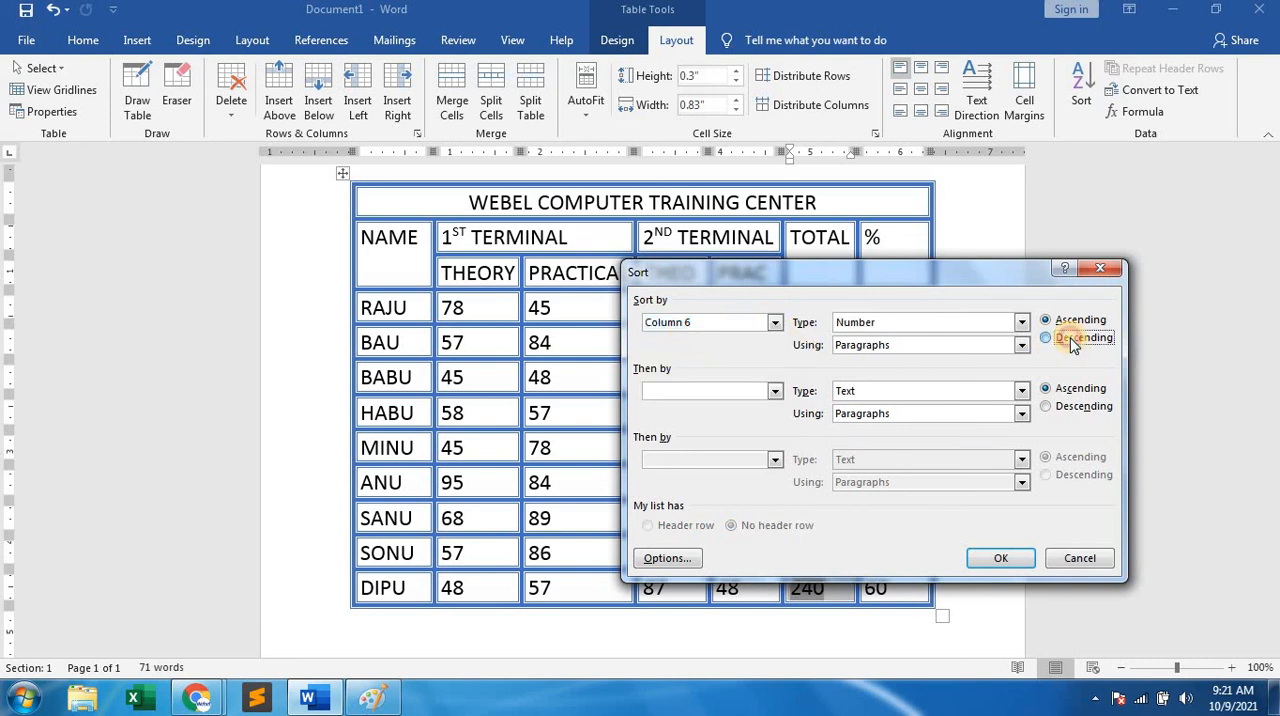
left_click(1003, 560)
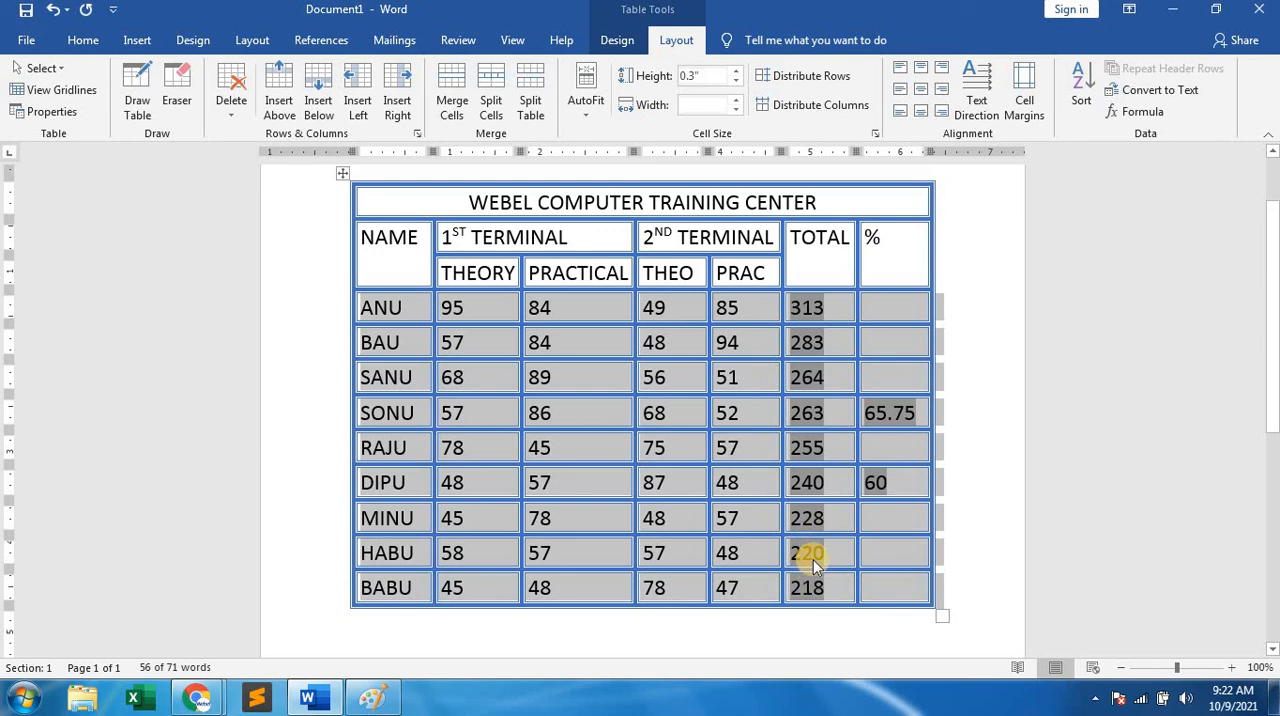
left_click(817, 487)
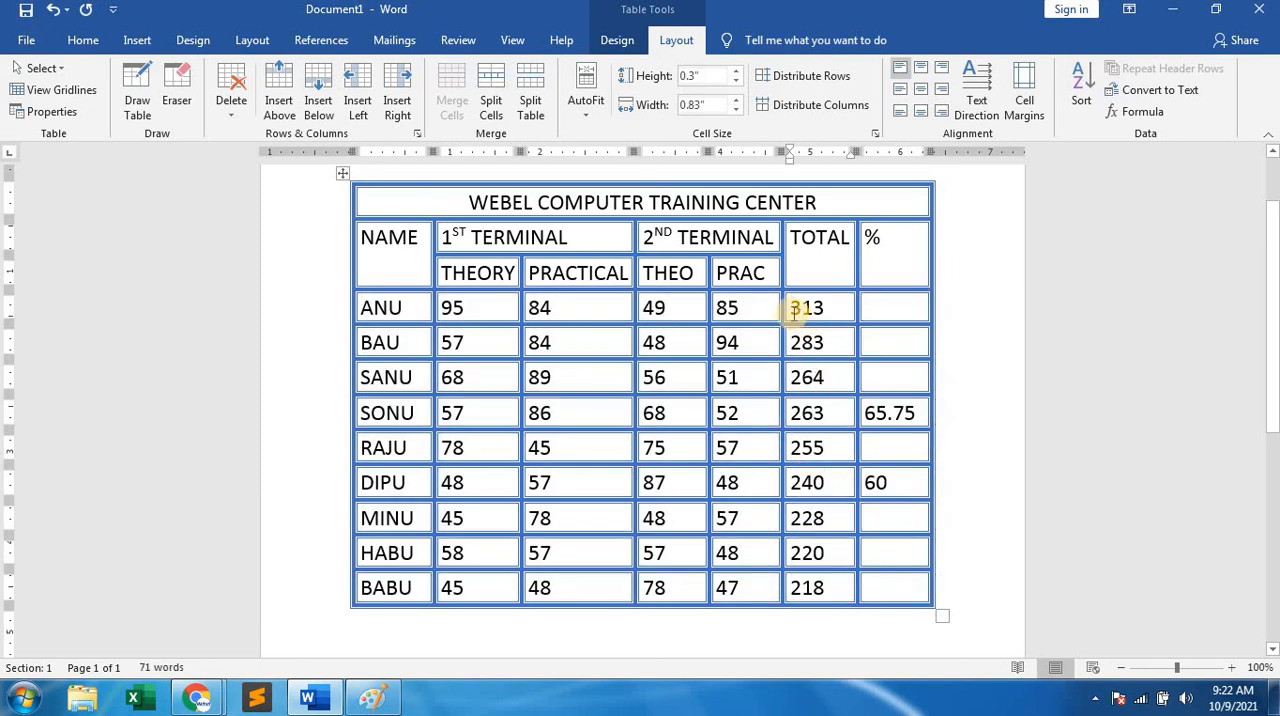
Select all students' TOTAL cells and sort the rows by Column 6 as numbers in ascending order.
left_click_drag(795, 311, 813, 597)
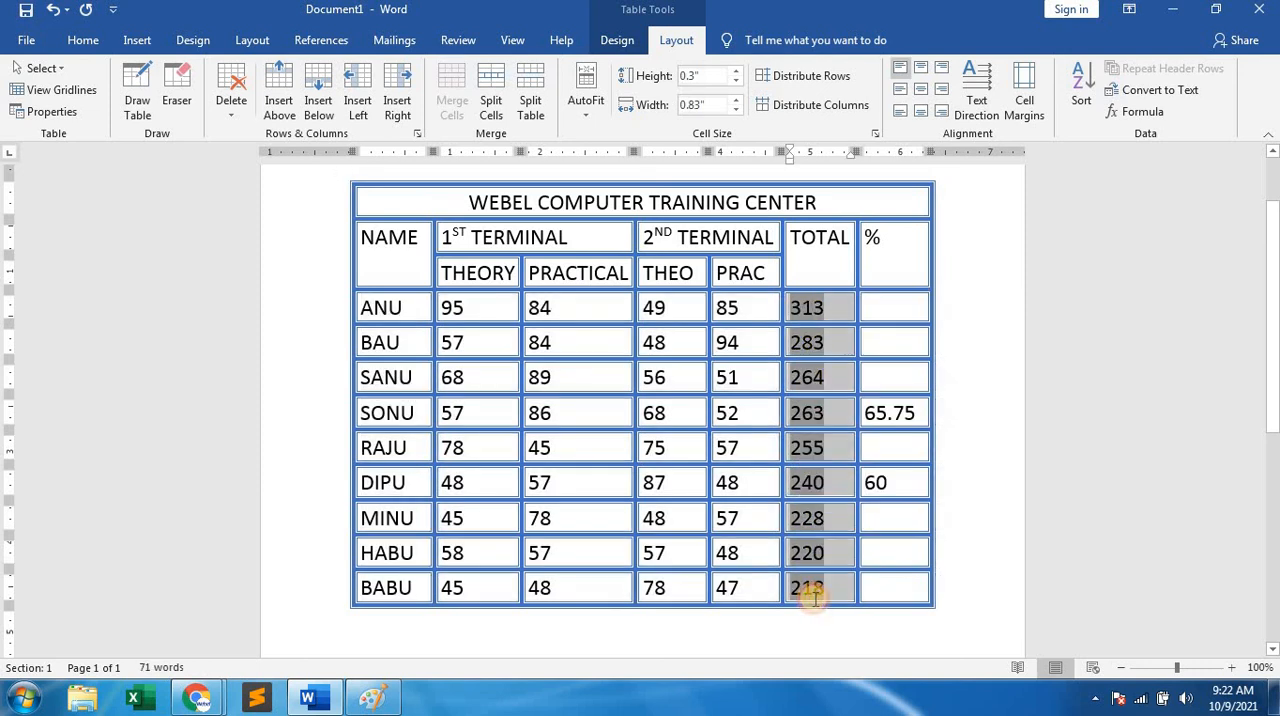
left_click(1081, 100)
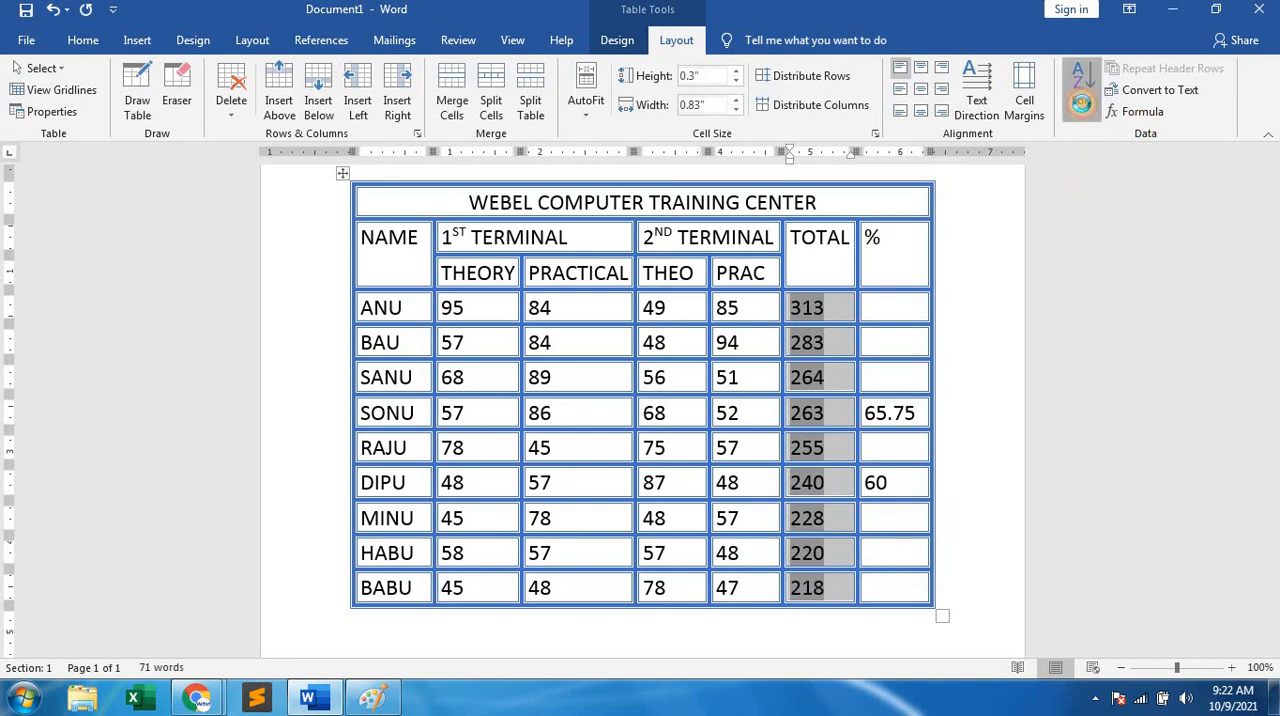
left_click(776, 322)
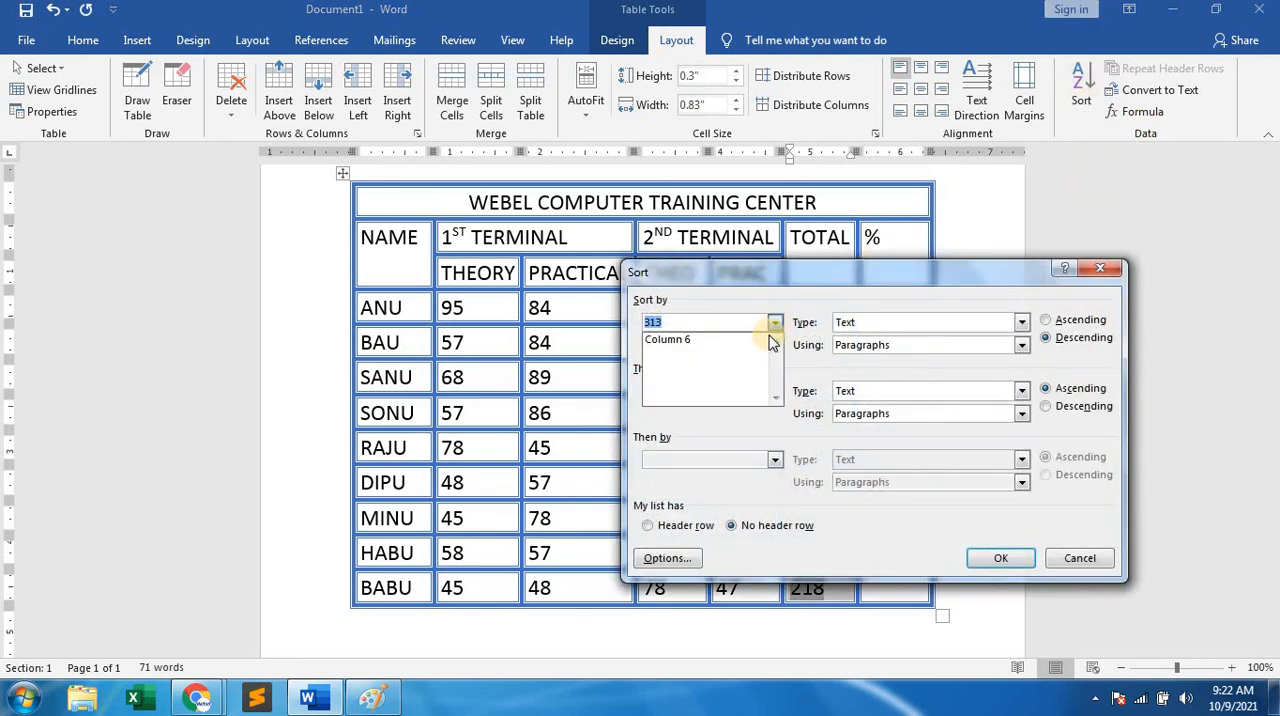
left_click(723, 340)
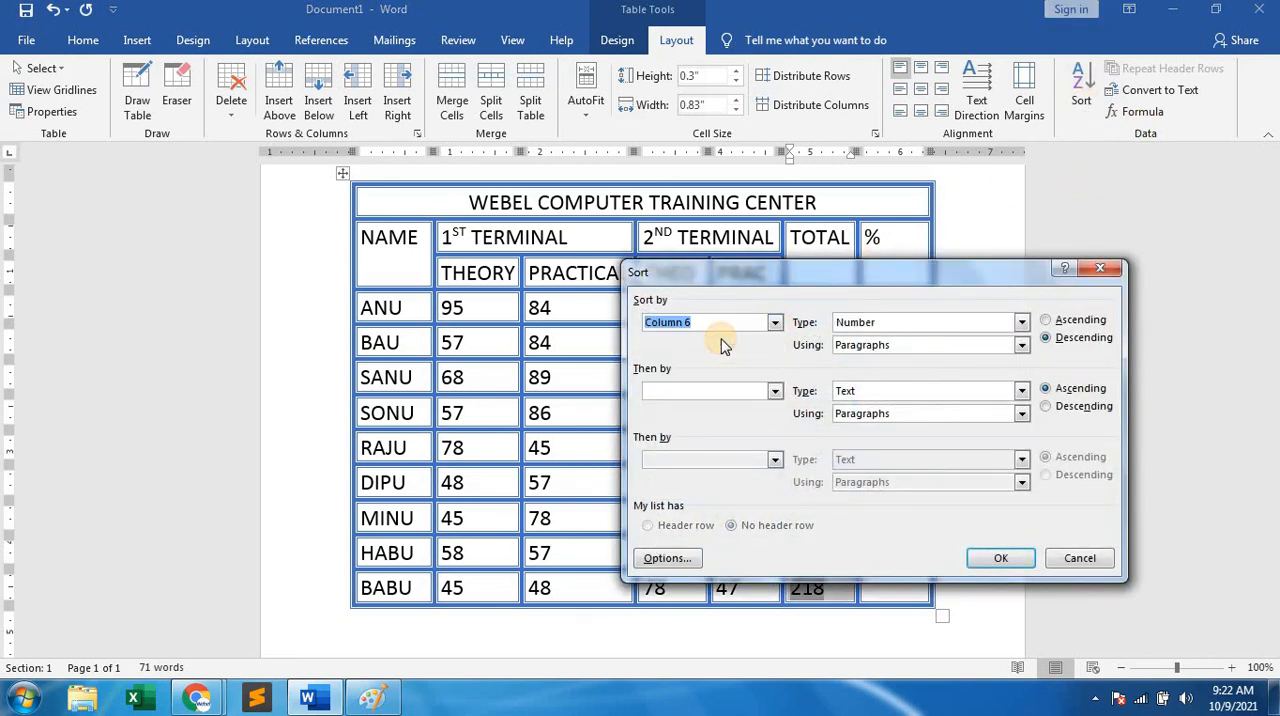
left_click(1060, 322)
left_click(1005, 558)
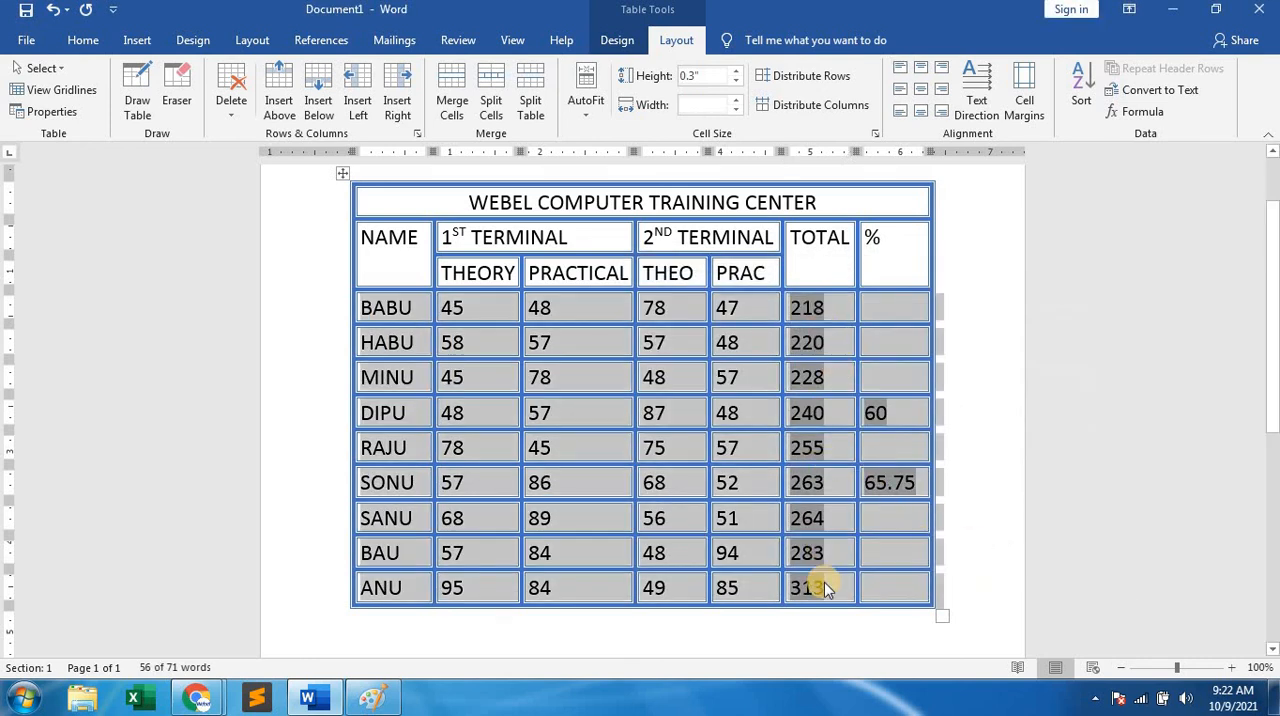
left_click(824, 514)
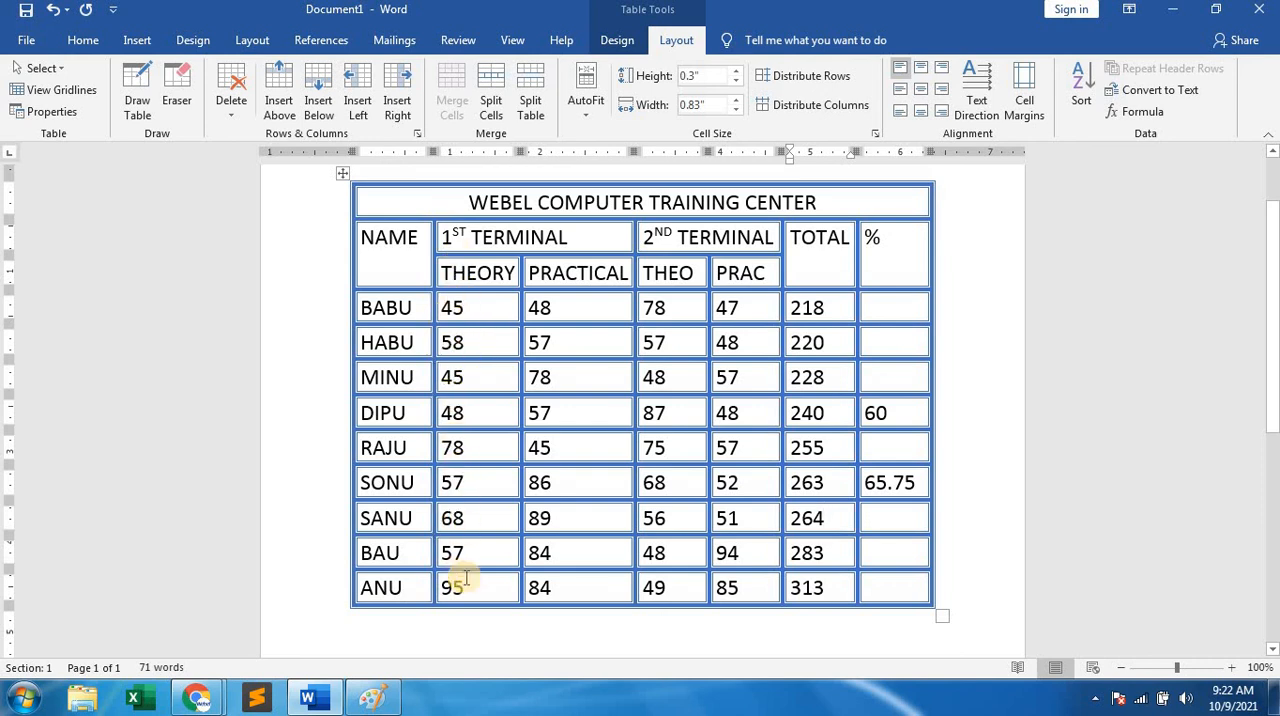
Select all students' 1st terminal THEORY marks and sort the rows by Column 2 as numbers in descending order.
left_click(440, 303)
left_click_drag(452, 418, 457, 588)
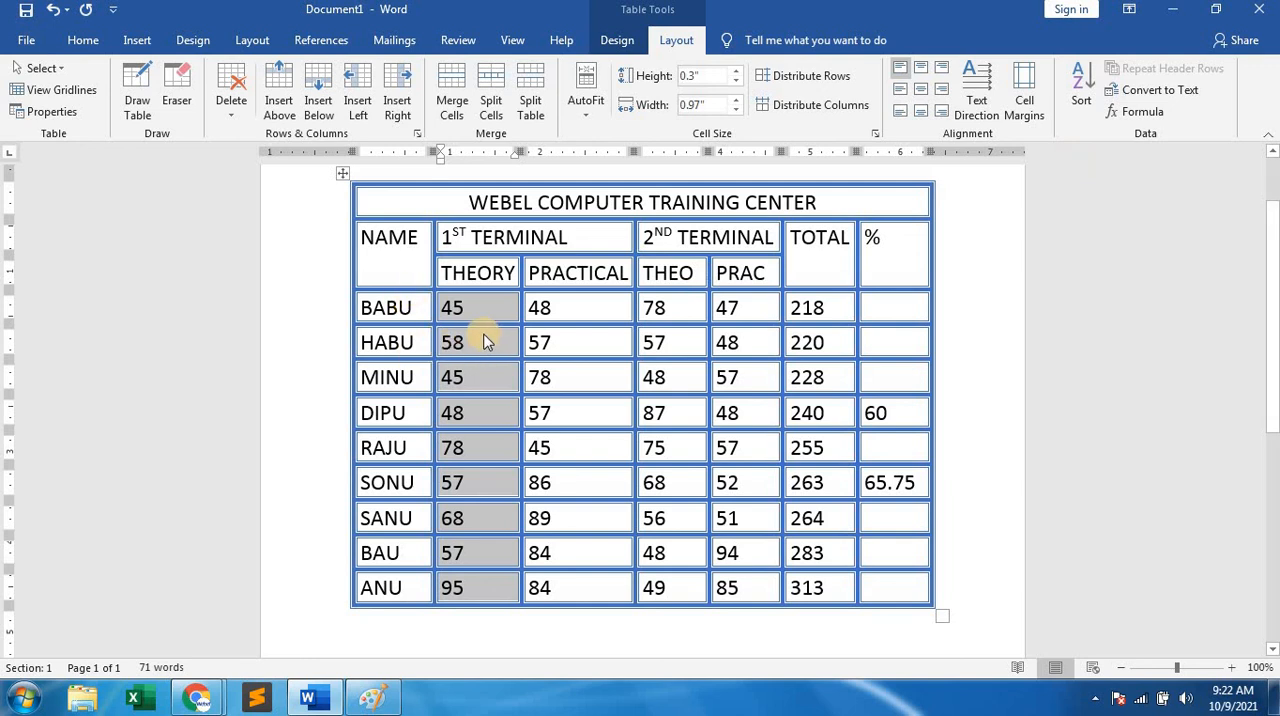
left_click(1081, 85)
left_click(774, 322)
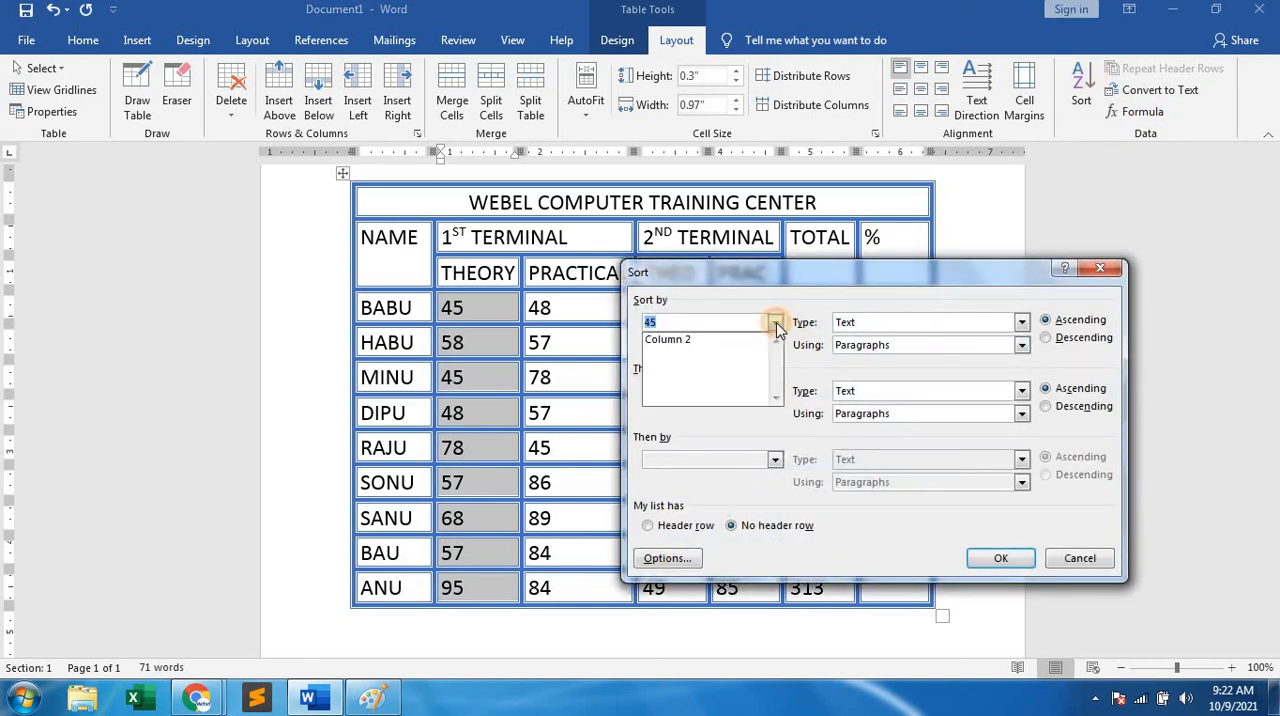
left_click(710, 340)
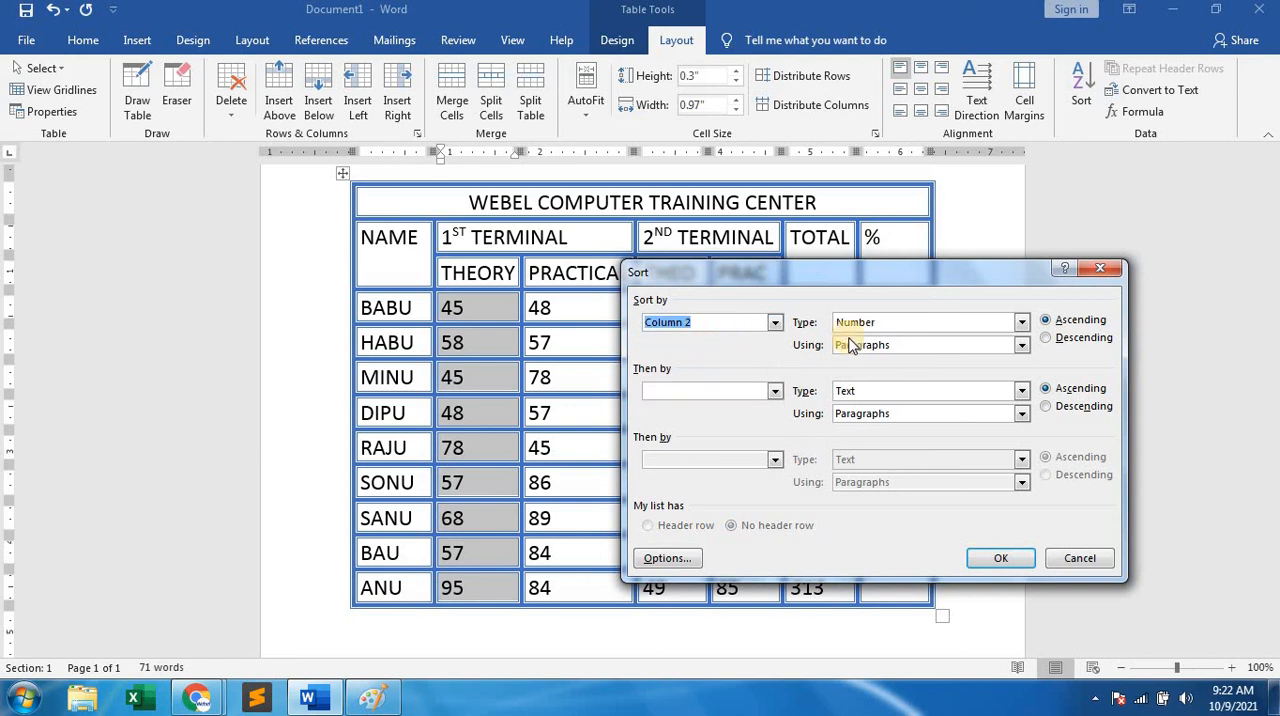
left_click(1045, 337)
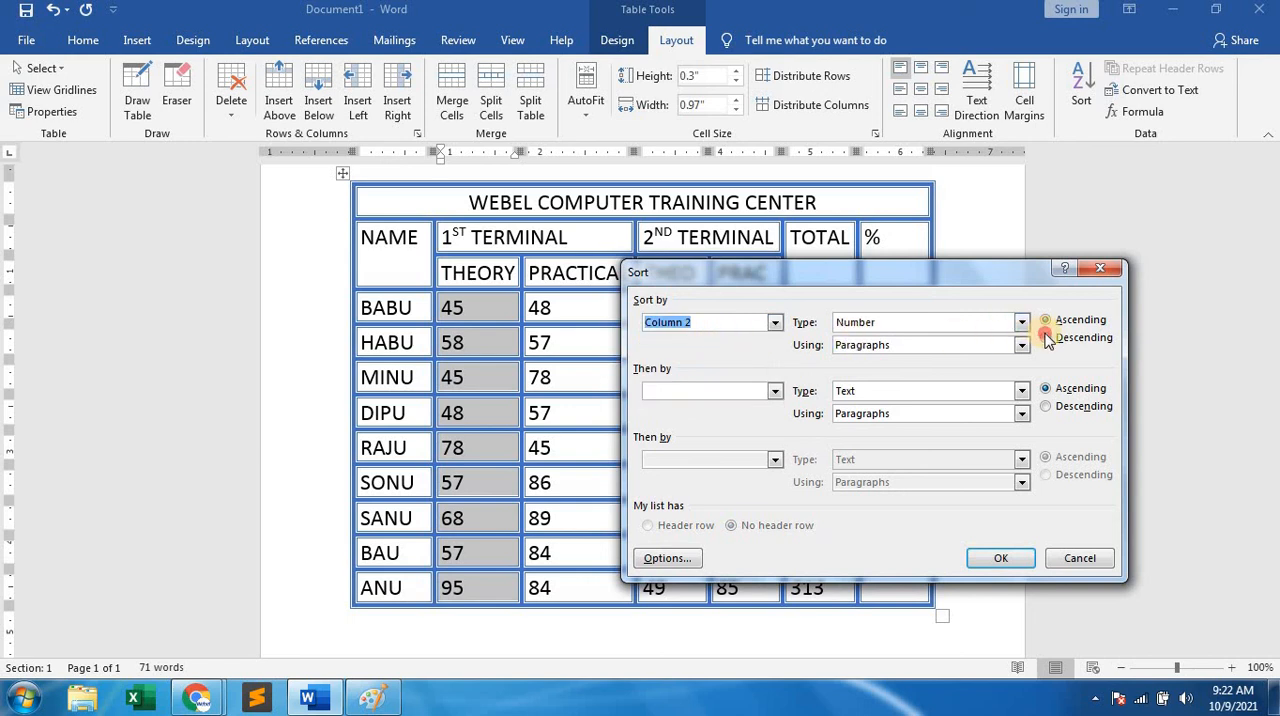
left_click(1001, 560)
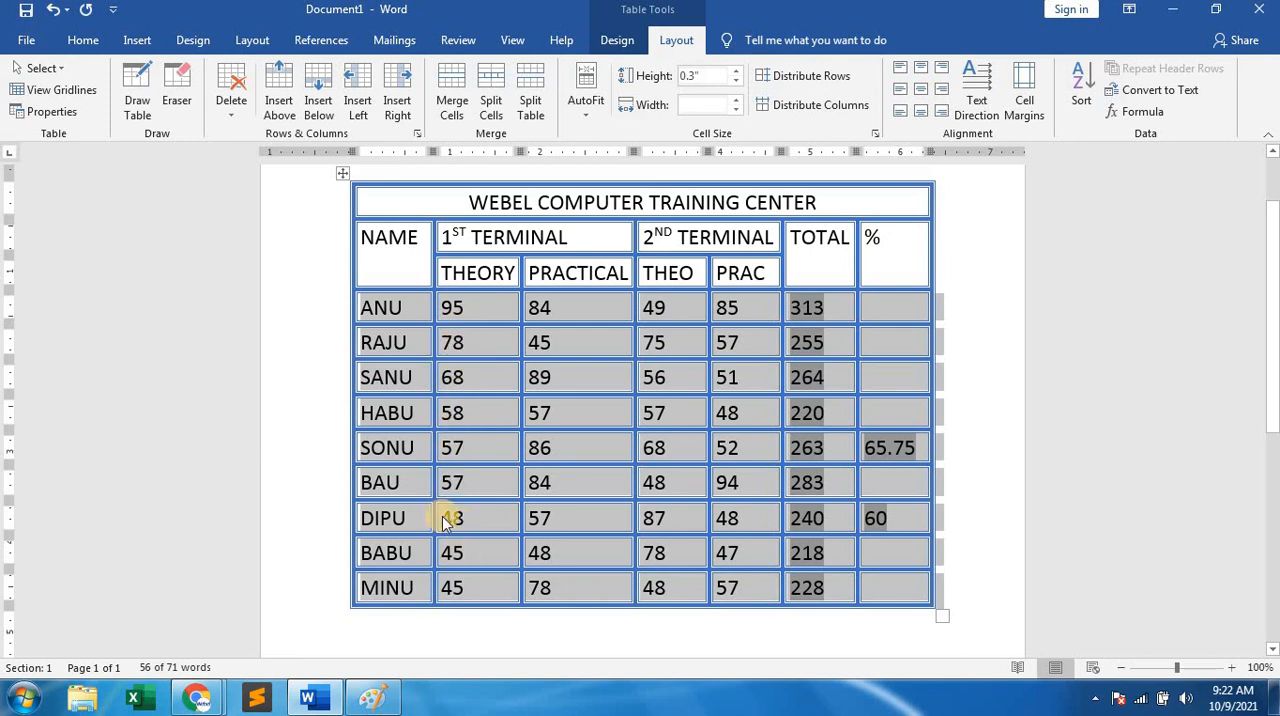
left_click(966, 433)
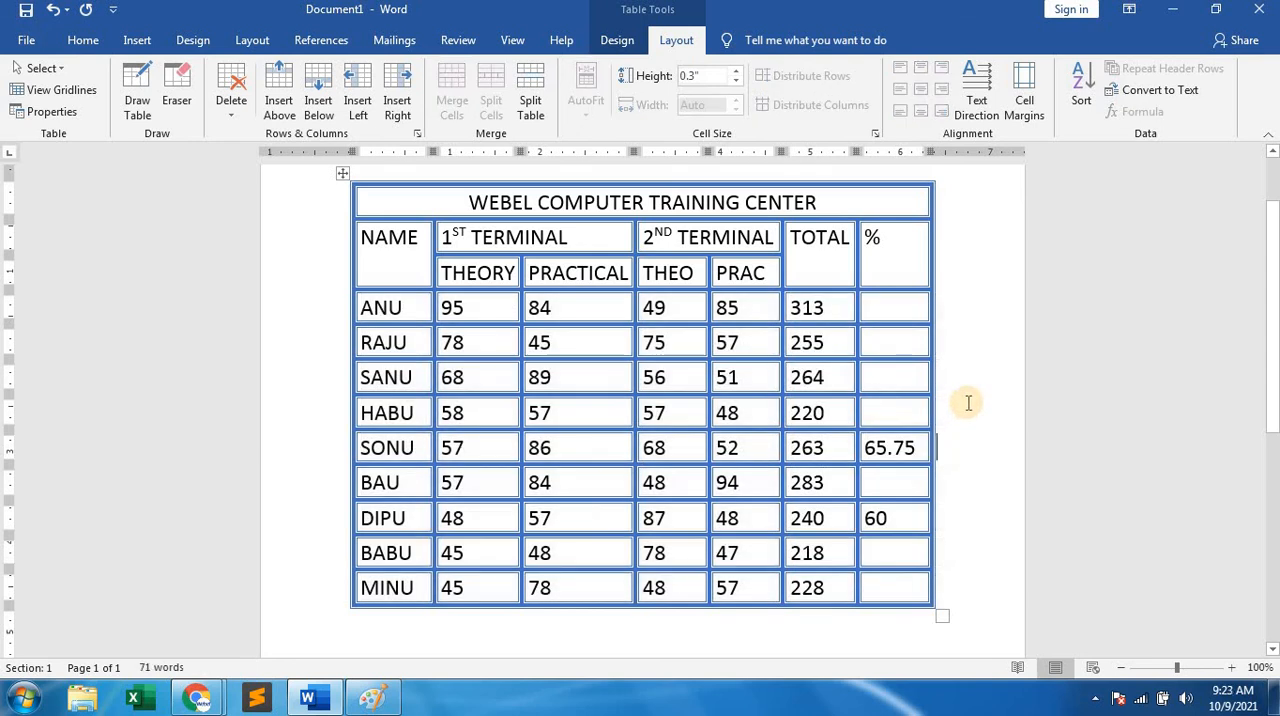